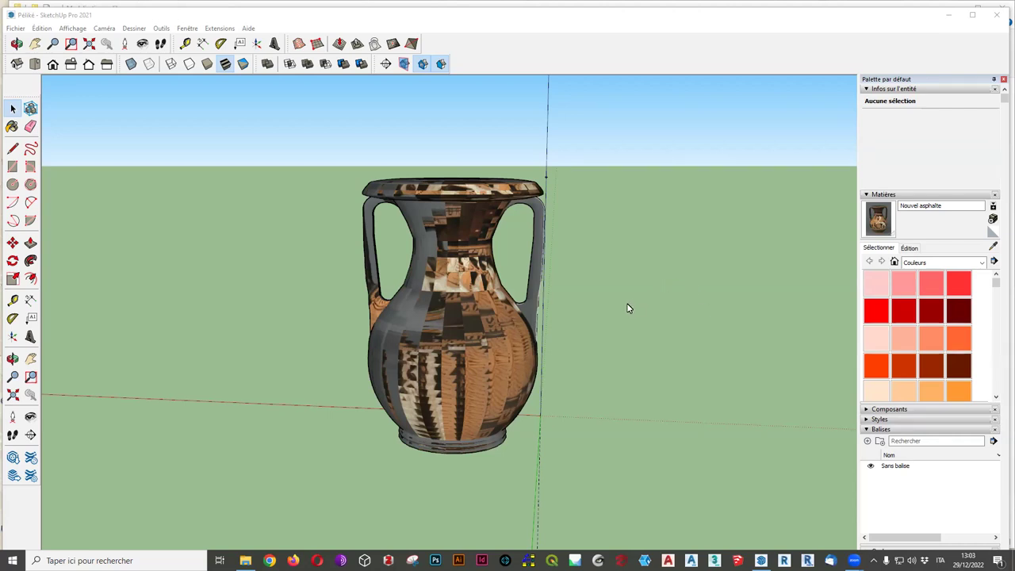
Zoom out and use Zoom Extents to fit the vase and distant photo plane in view.
scroll(618, 297, down, 2)
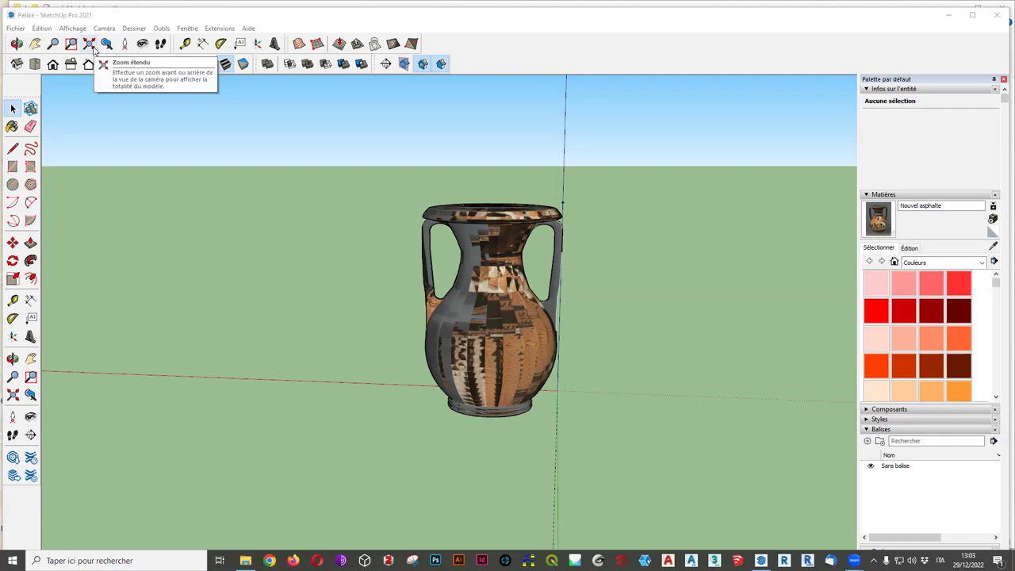
click(93, 49)
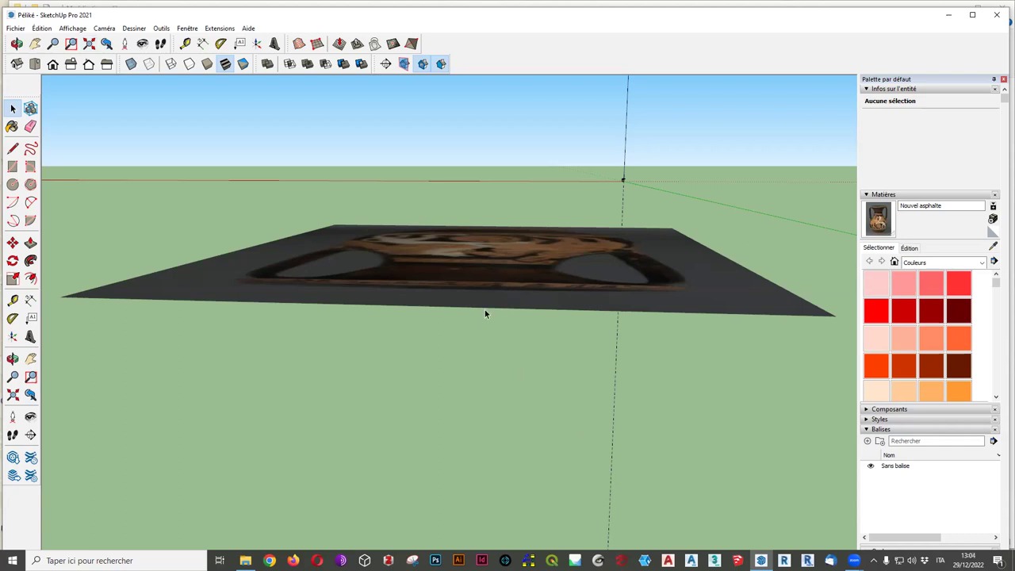
Orbit and zoom to look down on the distant photo-textured plane.
mouse_move(471, 302)
middle_down()
mouse_move(469, 340)
mouse_move(475, 315)
middle_up()
scroll(485, 272, down, 3)
scroll(485, 272, down, 2)
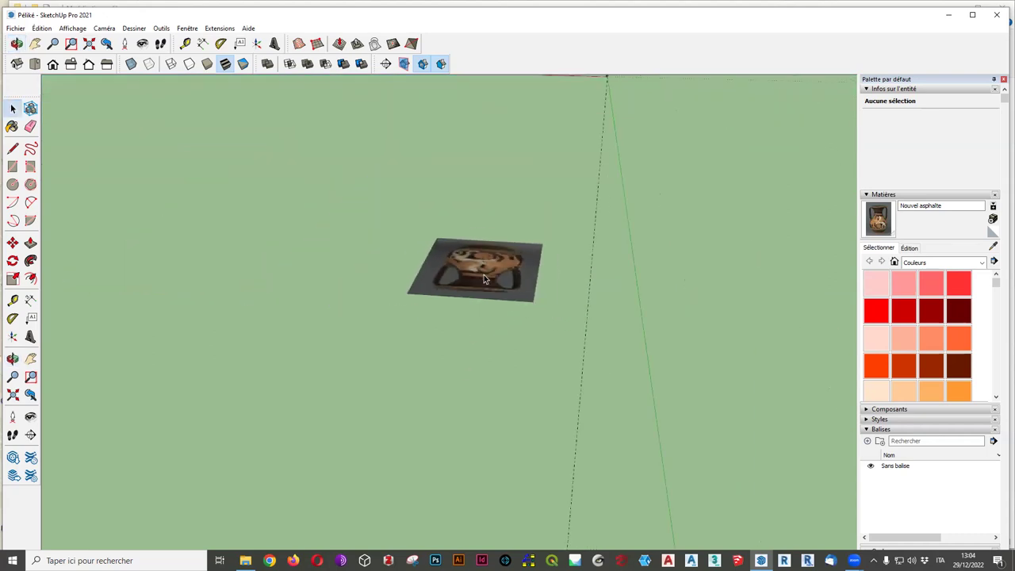
scroll(485, 272, down, 2)
scroll(504, 195, up, 2)
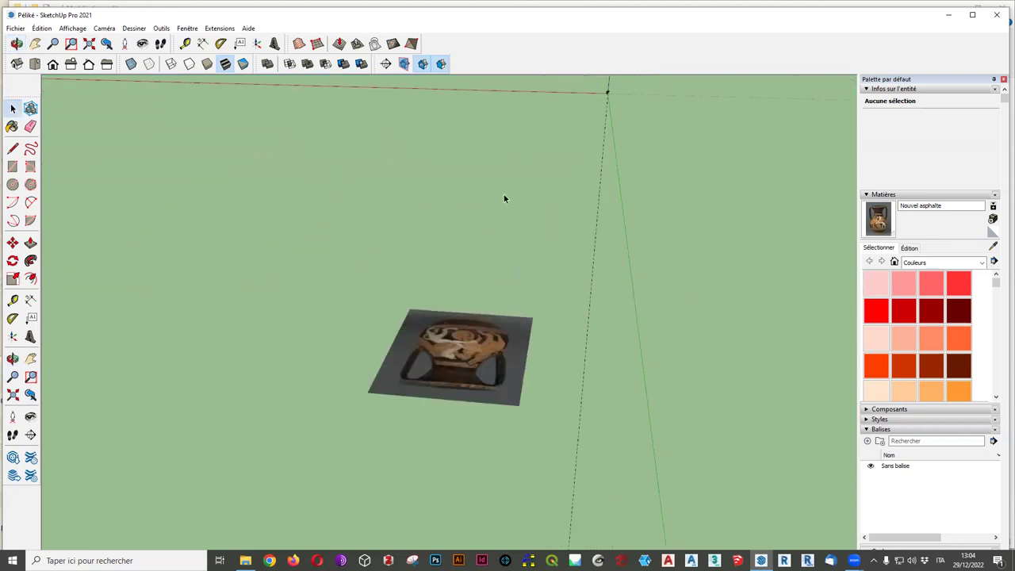
mouse_move(392, 339)
middle_down()
mouse_move(556, 246)
mouse_move(609, 157)
middle_up()
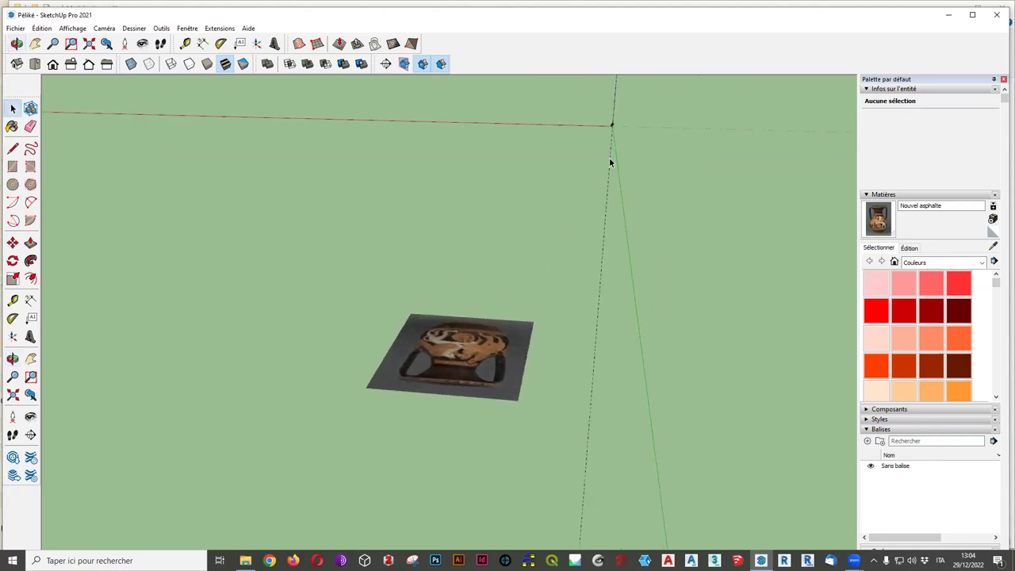
scroll(621, 119, up, 3)
scroll(621, 119, up, 3)
scroll(611, 133, up, 3)
scroll(611, 132, up, 1)
Orbit around the vase at the origin, then switch to a preset standard view.
mouse_move(587, 175)
middle_down()
mouse_move(548, 208)
mouse_move(609, 232)
mouse_move(537, 322)
mouse_move(447, 333)
mouse_move(238, 325)
mouse_move(529, 366)
mouse_move(474, 352)
middle_up()
scroll(553, 344, down, 3)
mouse_move(553, 344)
middle_down()
mouse_move(564, 389)
mouse_move(610, 353)
middle_up()
scroll(610, 353, down, 2)
scroll(615, 340, down, 1)
scroll(619, 336, down, 1)
scroll(621, 334, down, 1)
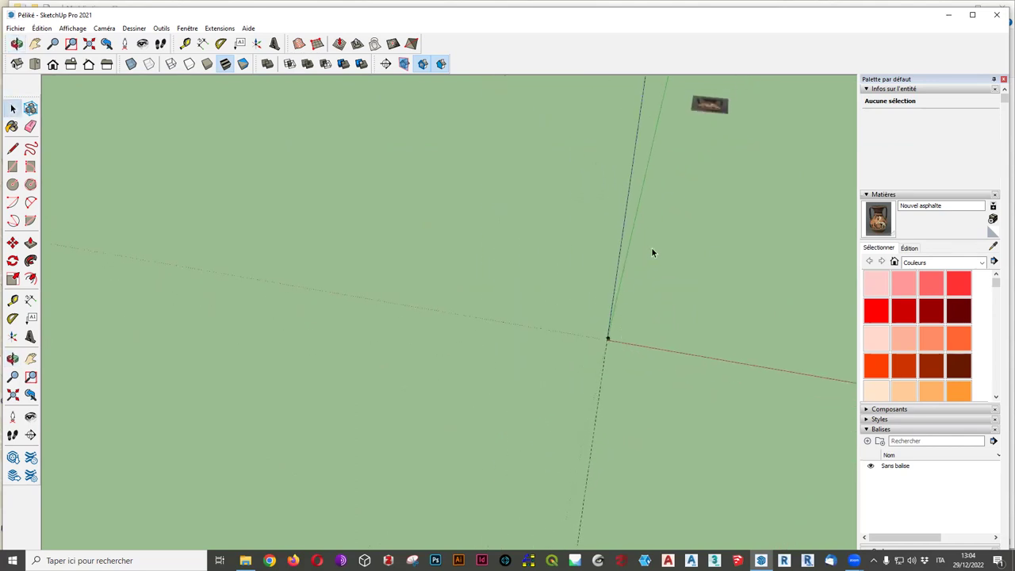
scroll(623, 331, up, 1)
scroll(592, 346, up, 2)
scroll(586, 354, up, 1)
mouse_move(585, 355)
middle_down()
mouse_move(614, 390)
mouse_move(664, 346)
middle_up()
scroll(635, 312, up, 2)
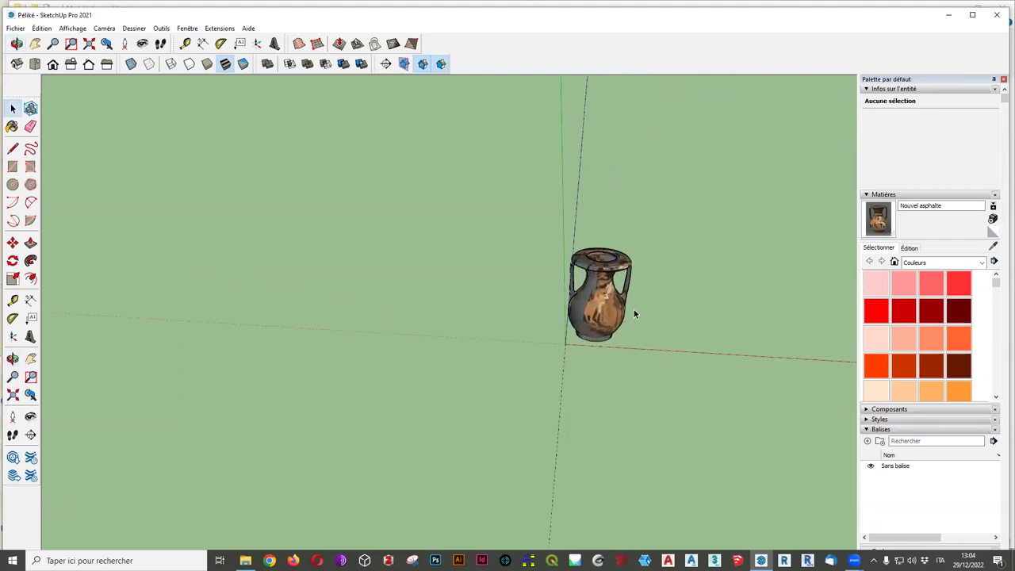
scroll(624, 325, down, 2)
scroll(624, 317, down, 2)
scroll(653, 277, down, 1)
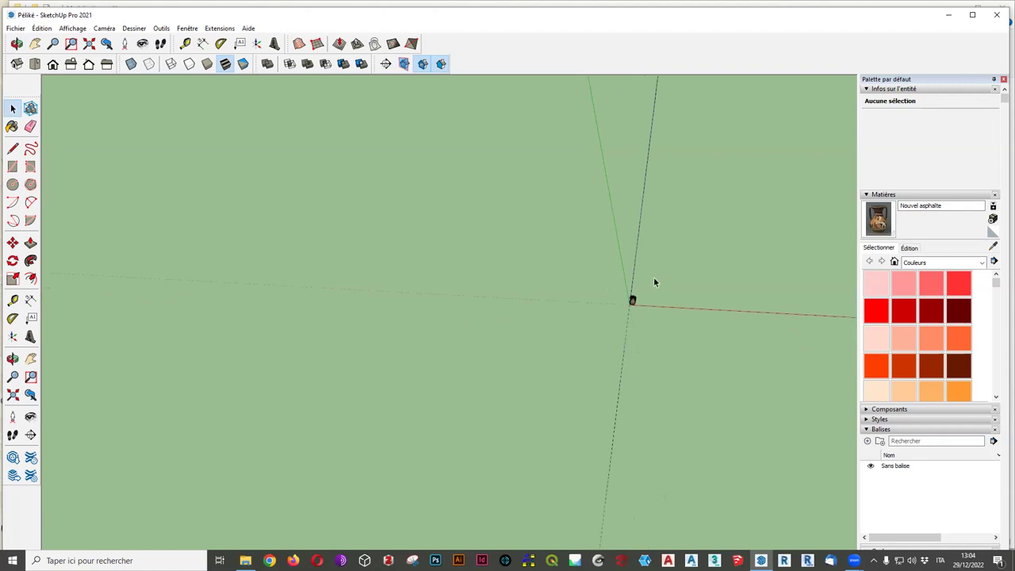
mouse_move(658, 279)
middle_down()
mouse_move(605, 310)
mouse_move(669, 263)
middle_up()
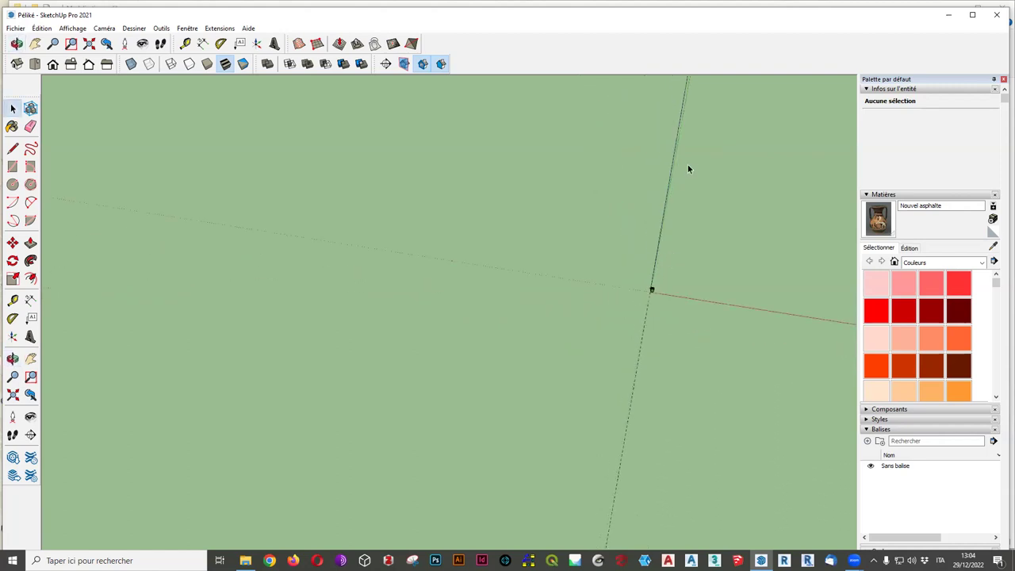
click(88, 43)
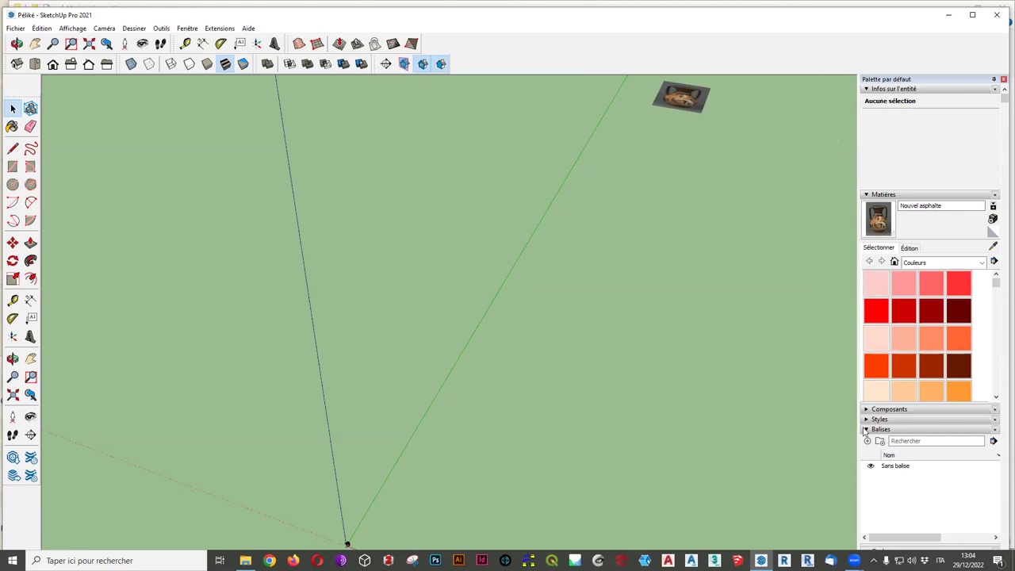
Collapse the Entity Info and Materials trays so the Tags panel moves up.
click(867, 88)
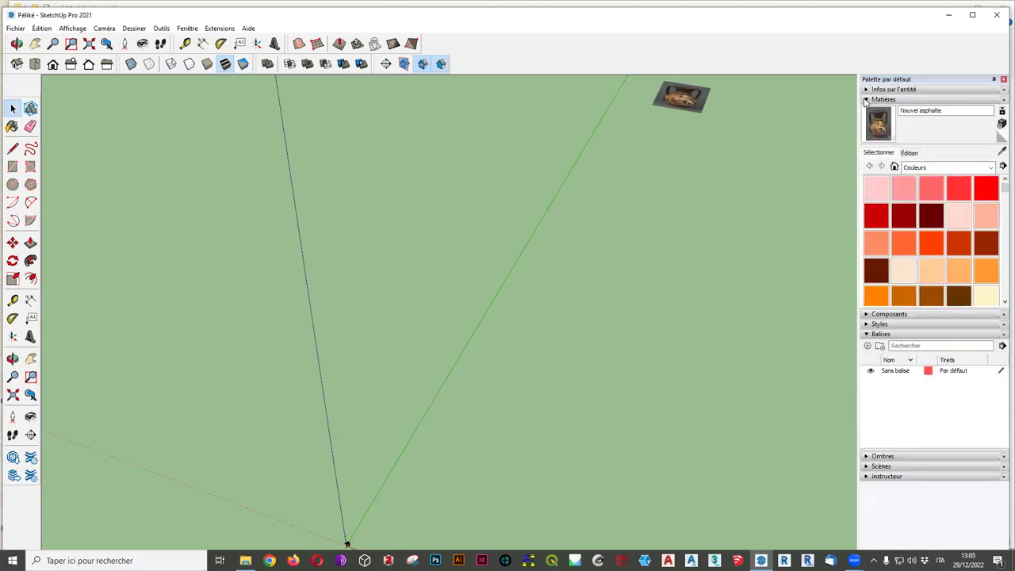
click(866, 99)
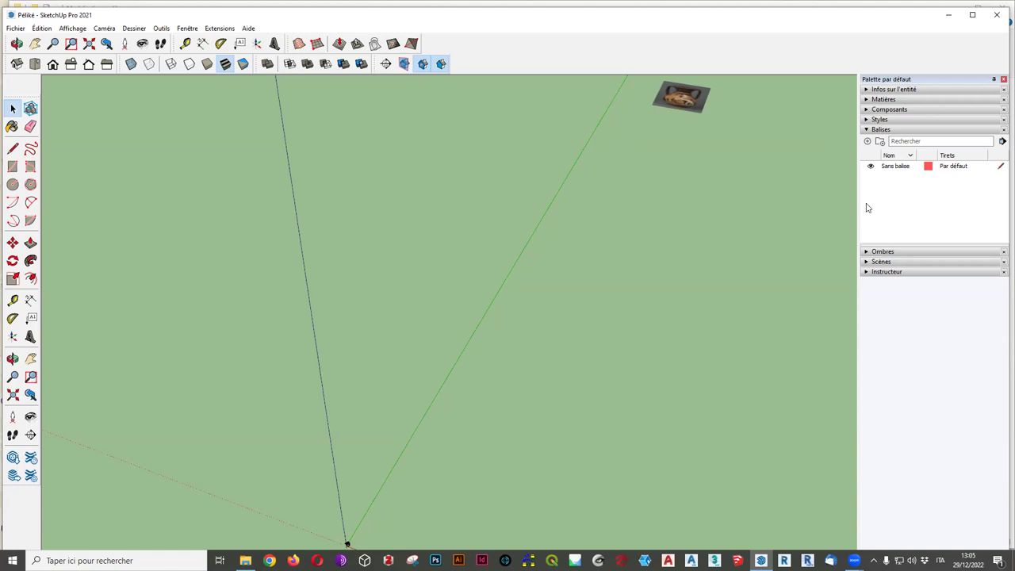
middle_drag(683, 238, 690, 219)
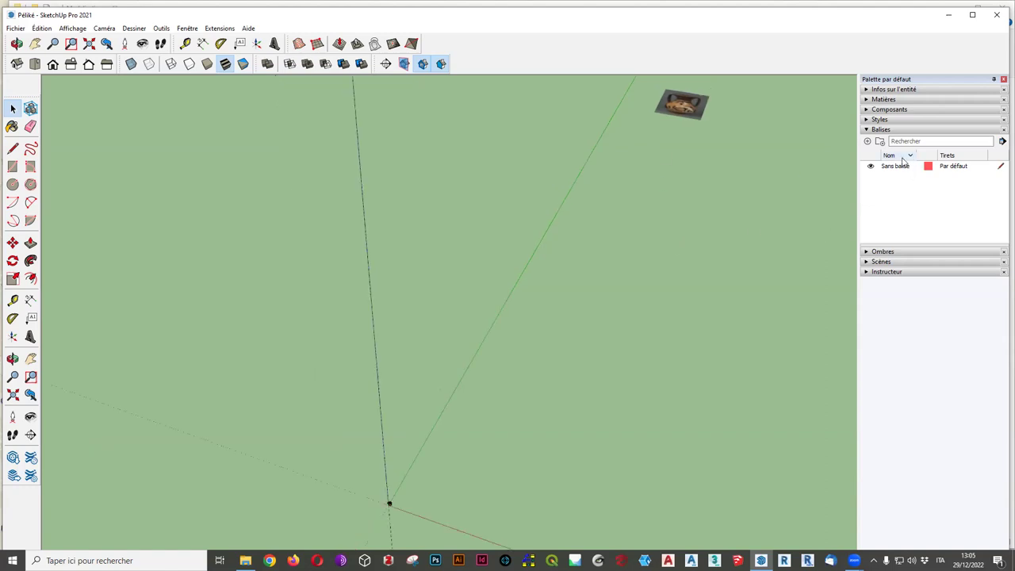
Try hiding the Sans balise tag, dismiss the warning, and select the photo plane.
click(871, 168)
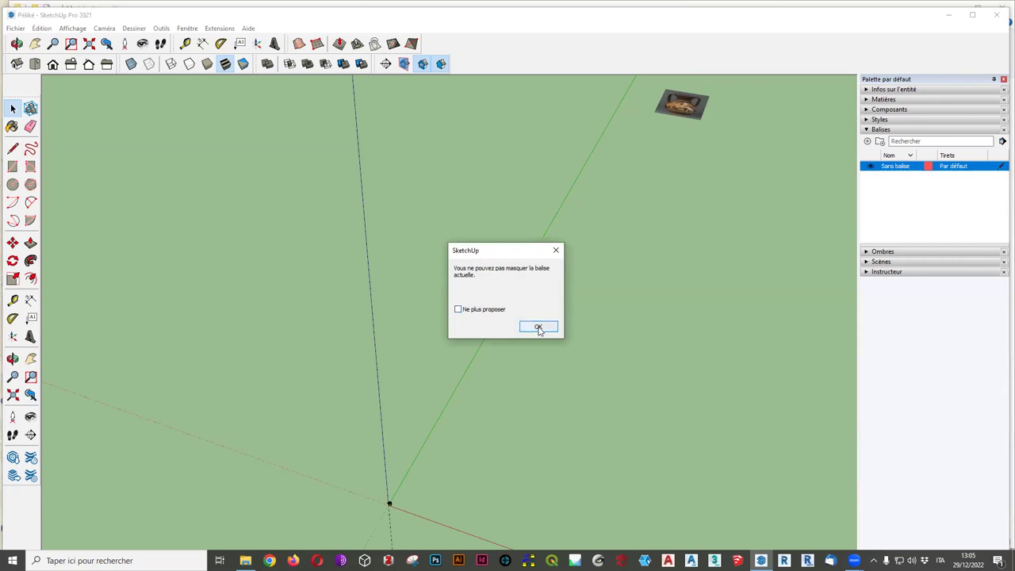
click(539, 327)
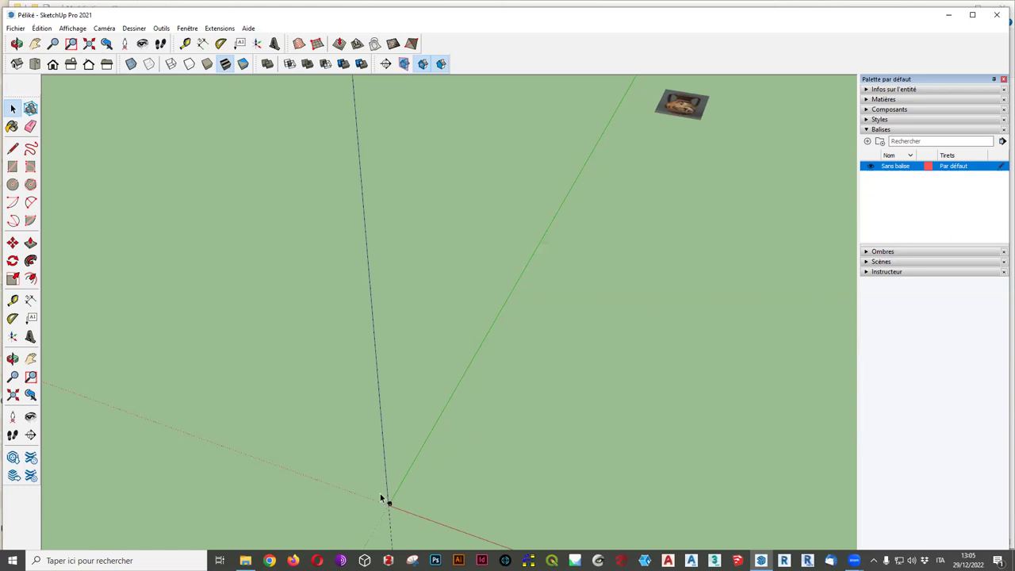
click(700, 104)
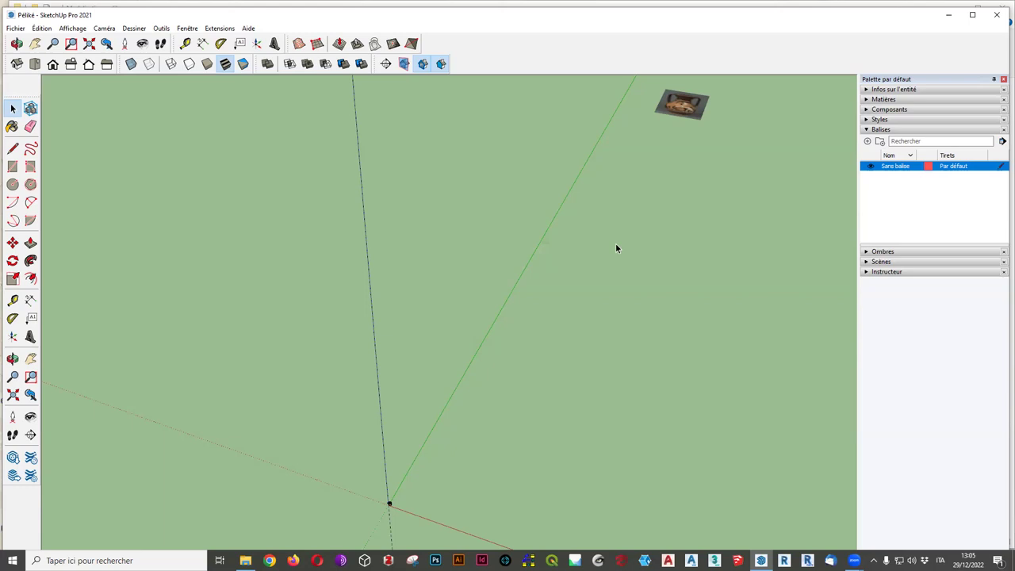
Zoom in on the vase and orbit to view it side-on and from above.
scroll(388, 492, up, 2)
scroll(397, 480, up, 2)
scroll(402, 468, up, 2)
scroll(404, 466, up, 1)
scroll(459, 455, up, 2)
scroll(455, 462, up, 3)
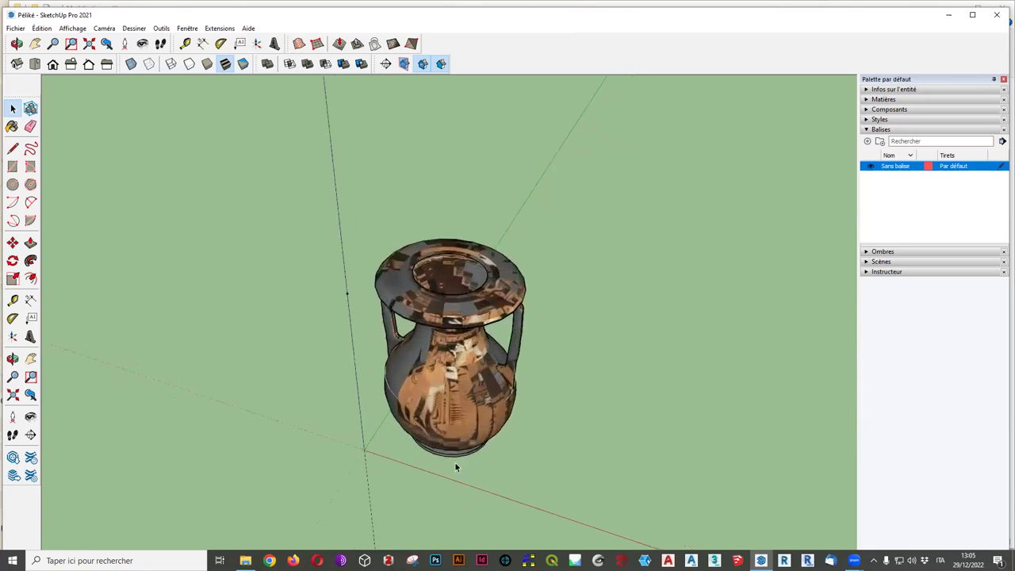
scroll(454, 473, up, 1)
mouse_move(454, 474)
middle_down()
mouse_move(539, 404)
mouse_move(705, 414)
mouse_move(410, 434)
mouse_move(684, 444)
mouse_move(306, 429)
mouse_move(498, 451)
mouse_move(357, 433)
mouse_move(393, 420)
mouse_move(161, 428)
mouse_move(484, 417)
mouse_move(437, 452)
mouse_move(584, 473)
mouse_move(586, 456)
mouse_move(653, 424)
mouse_move(702, 458)
mouse_move(508, 433)
mouse_move(614, 478)
mouse_move(465, 490)
mouse_move(625, 502)
mouse_move(383, 422)
mouse_move(373, 474)
mouse_move(498, 496)
middle_up()
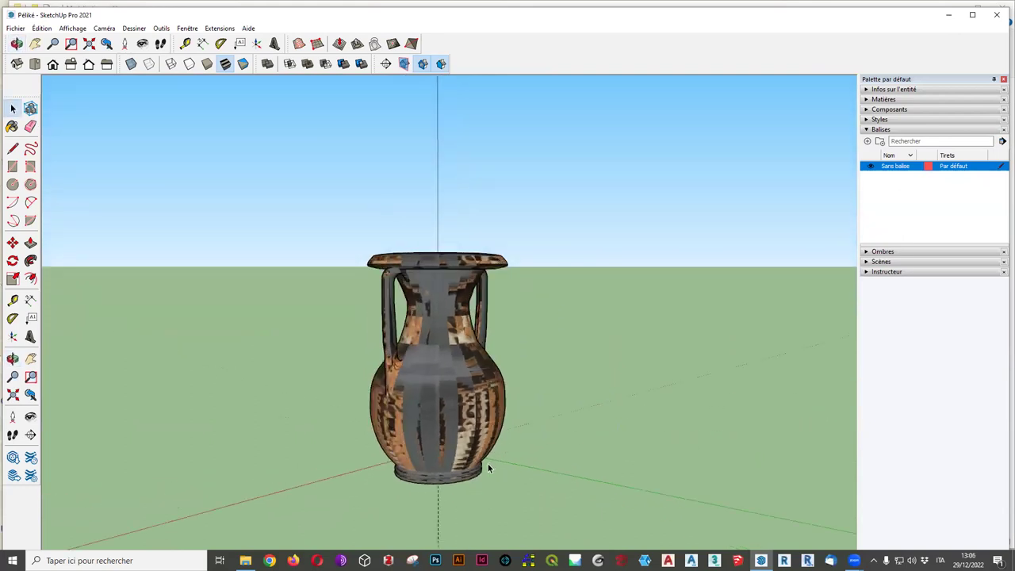
mouse_move(426, 487)
middle_down()
mouse_move(447, 508)
mouse_move(436, 520)
middle_up()
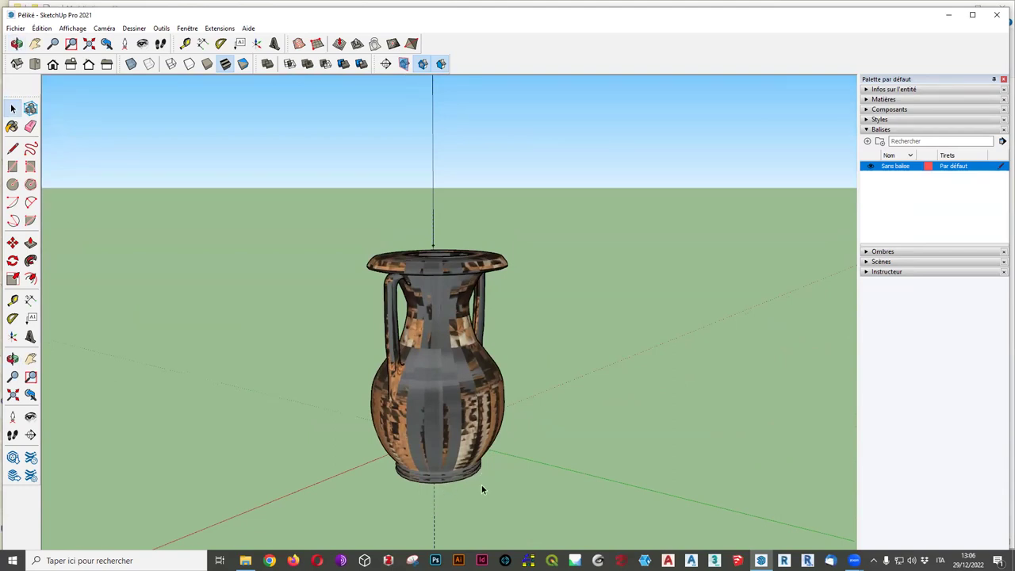
scroll(501, 463, up, 3)
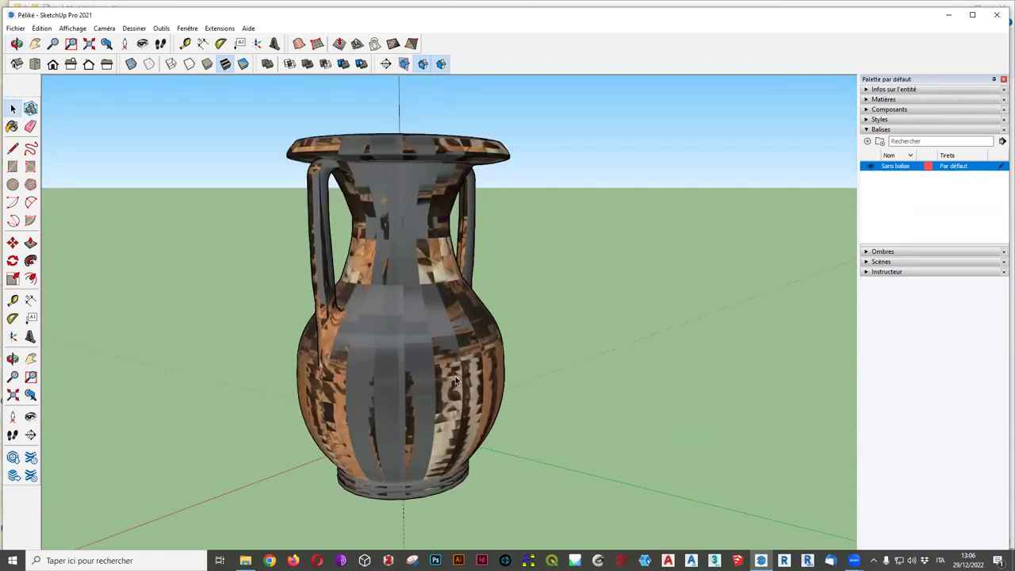
mouse_move(580, 428)
middle_down()
mouse_move(485, 468)
mouse_move(417, 476)
mouse_move(603, 331)
middle_up()
scroll(569, 362, up, 3)
scroll(536, 373, down, 1)
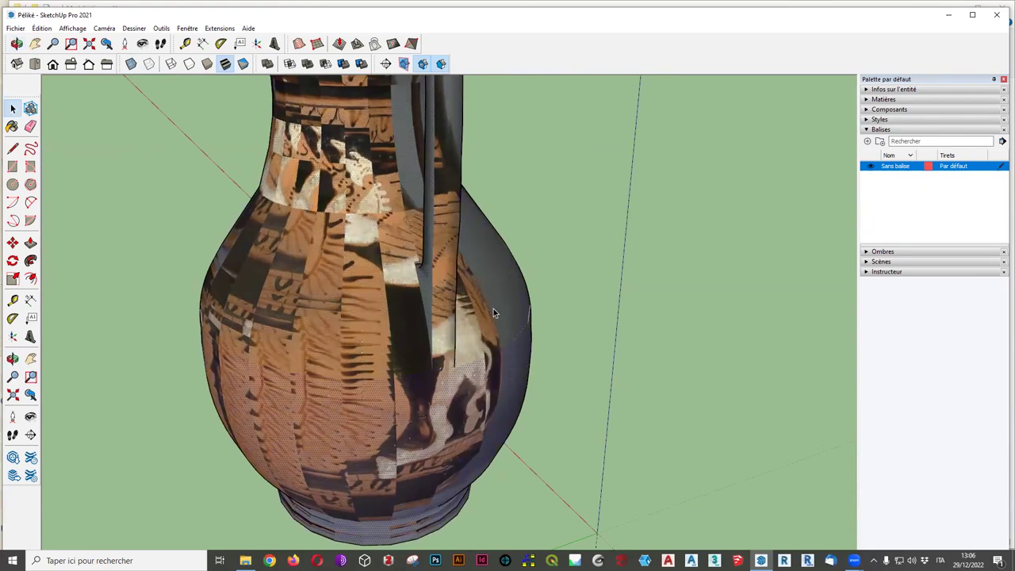
Orbit around the vase body and both handles, then zoom back out.
mouse_move(514, 413)
middle_down()
mouse_move(459, 316)
mouse_move(476, 307)
middle_up()
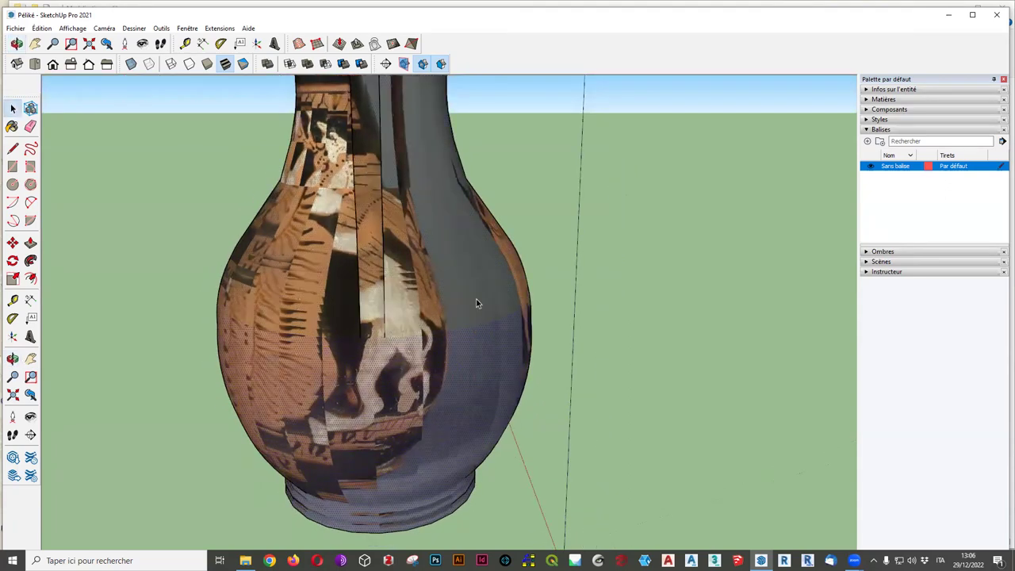
mouse_move(641, 345)
middle_down()
mouse_move(612, 403)
mouse_move(680, 399)
middle_up()
scroll(627, 365, down, 3)
mouse_move(605, 407)
middle_down()
mouse_move(637, 416)
mouse_move(635, 387)
middle_up()
scroll(590, 377, up, 3)
mouse_move(574, 372)
middle_down()
mouse_move(484, 332)
mouse_move(472, 314)
mouse_move(548, 324)
mouse_move(358, 233)
middle_up()
scroll(485, 333, up, 2)
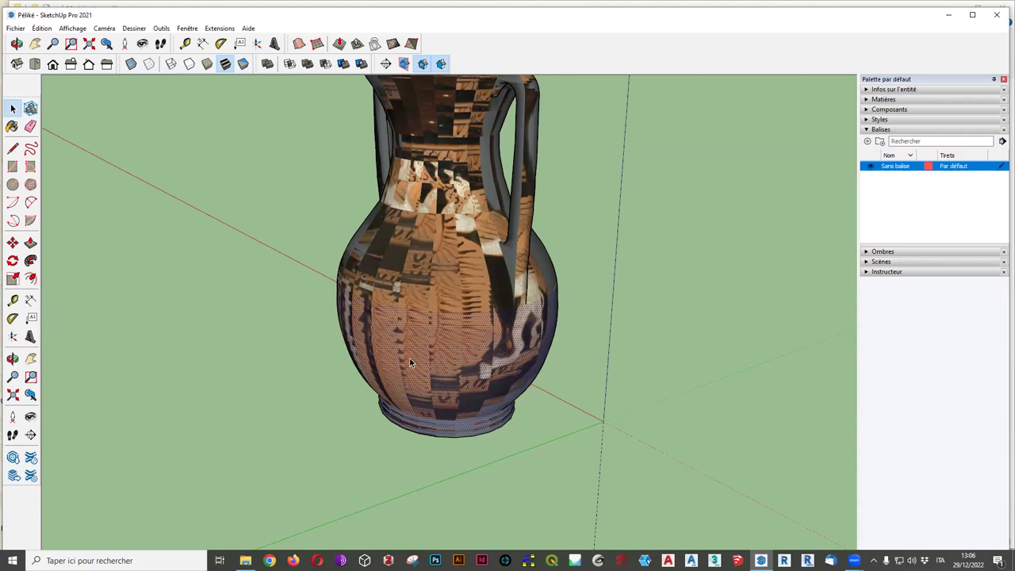
middle_drag(409, 361, 445, 392)
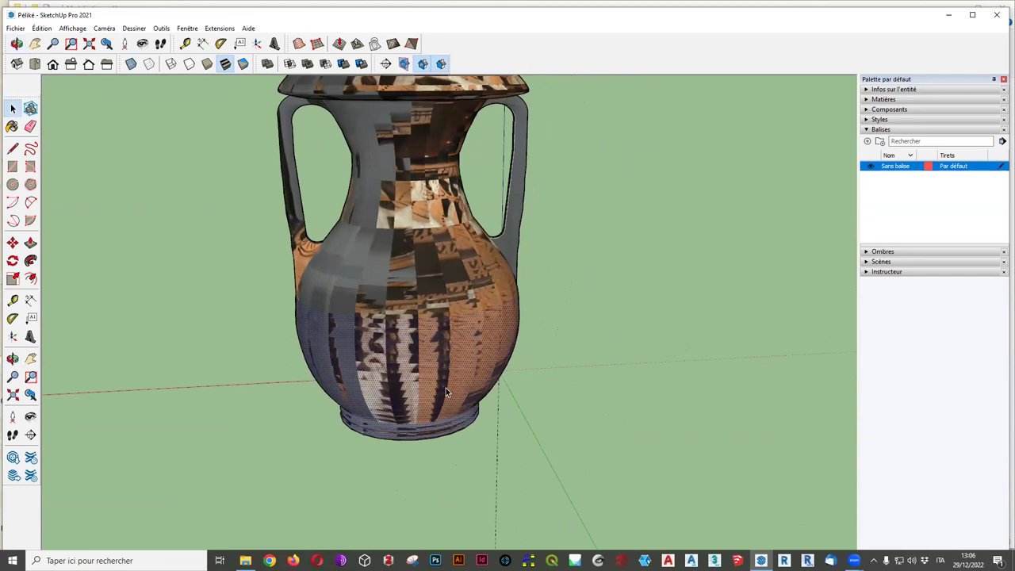
middle_drag(134, 341, 220, 336)
scroll(412, 273, up, 3)
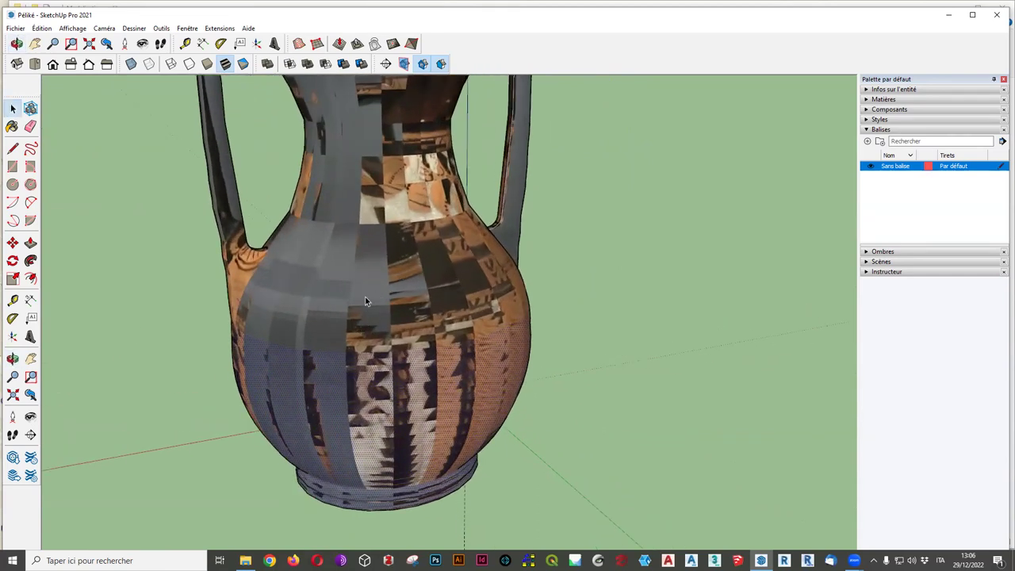
scroll(433, 408, down, 2)
scroll(429, 396, down, 3)
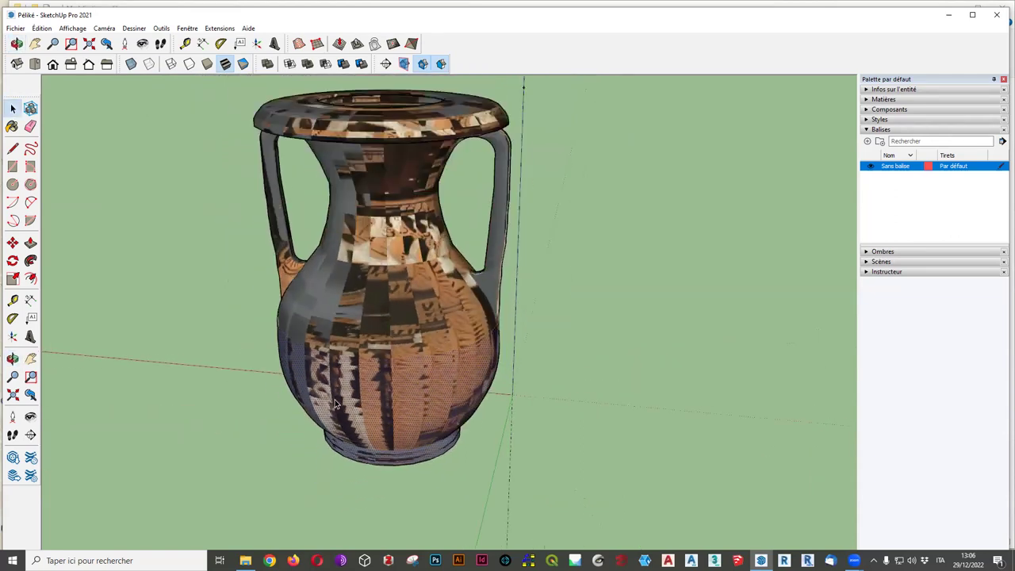
scroll(412, 373, down, 3)
scroll(439, 439, down, 1)
scroll(439, 439, down, 3)
scroll(443, 404, down, 2)
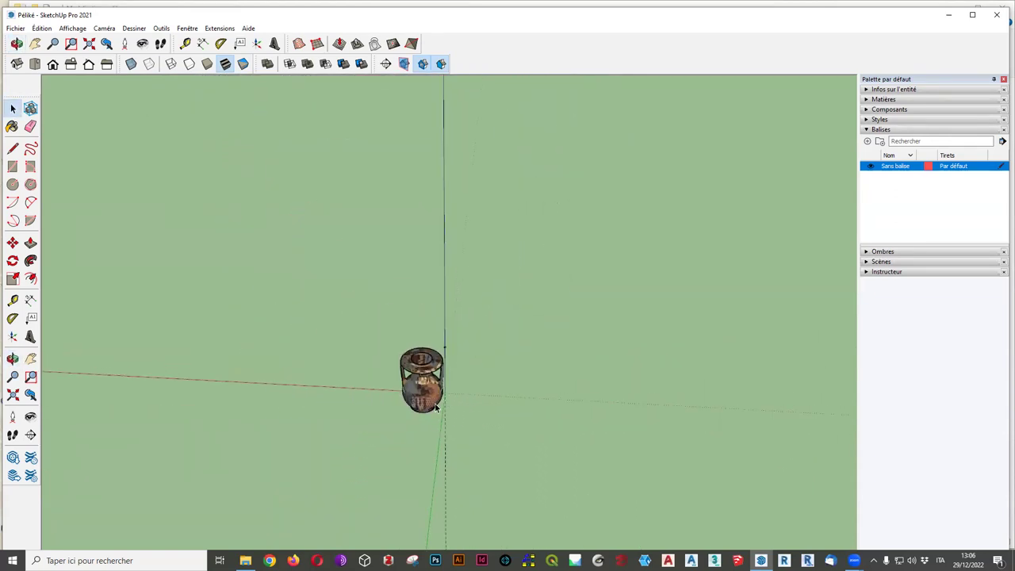
In File Explorer, open the Photo folder and view the first vase photo in XnView.
click(245, 561)
double_click(236, 199)
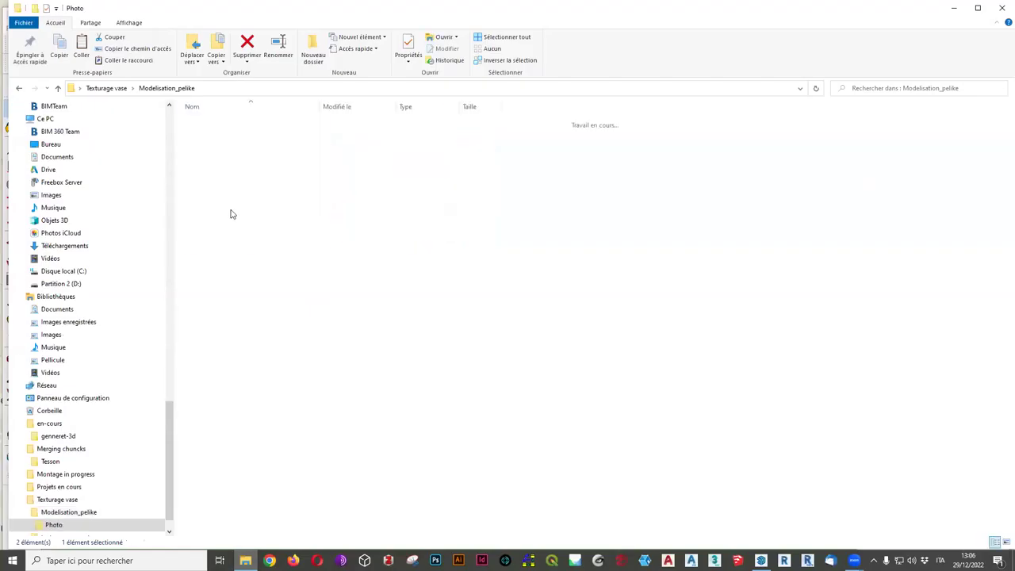
click(209, 135)
double_click(211, 141)
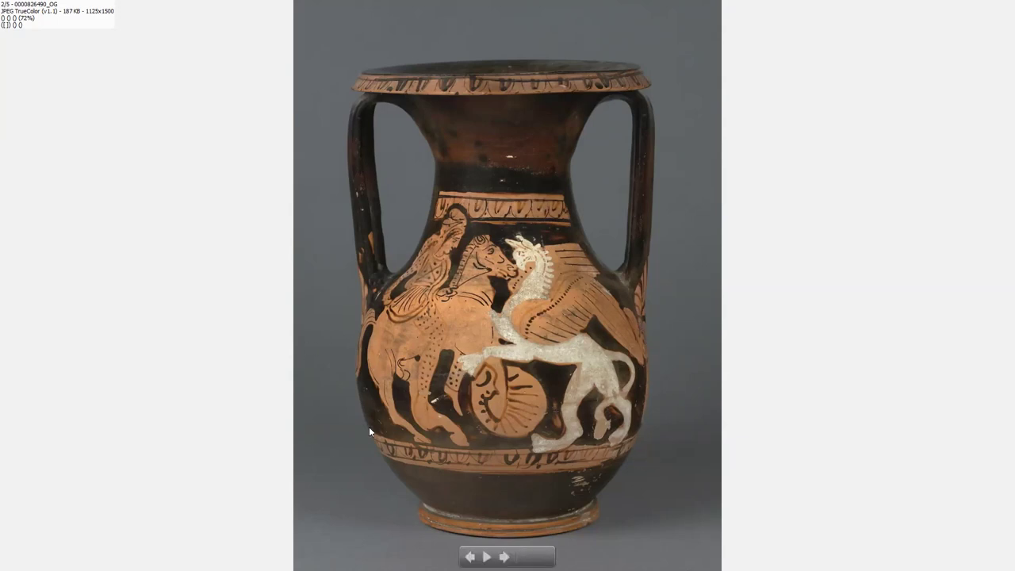
Cycle back and forth through the five vase photos, ending on the two-figure vase.
key(Right)
key(Right)
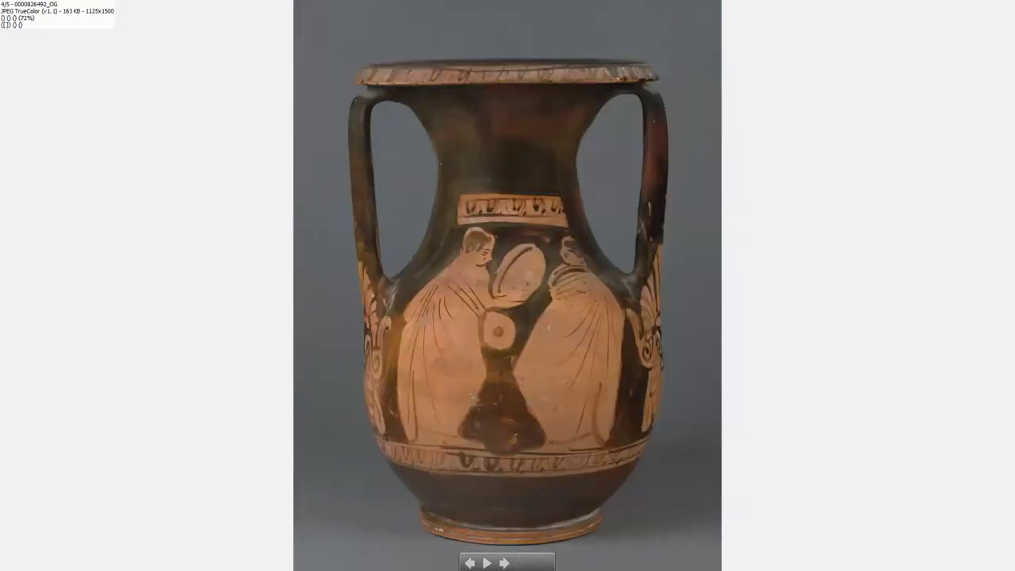
key(Left)
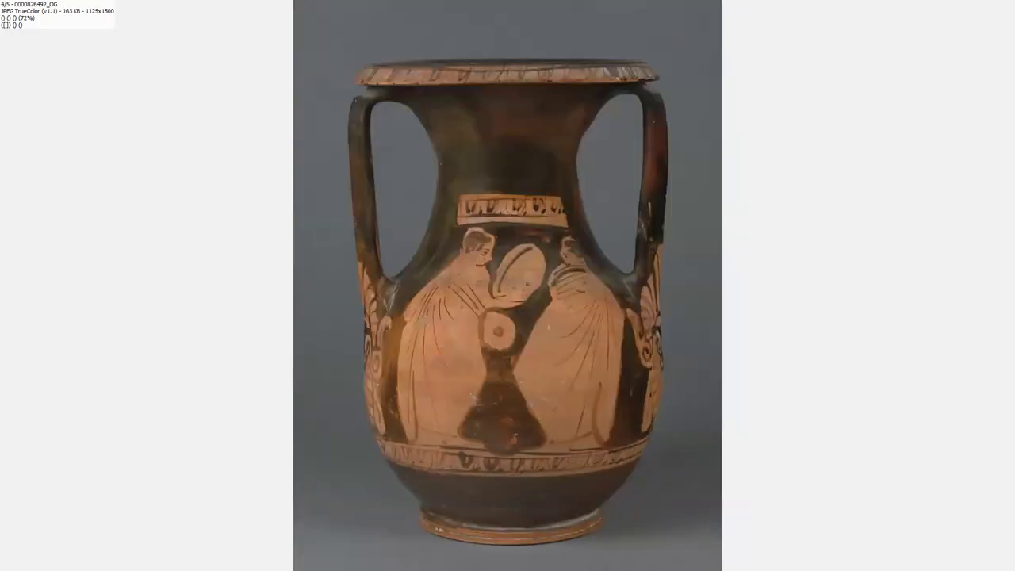
key(Left)
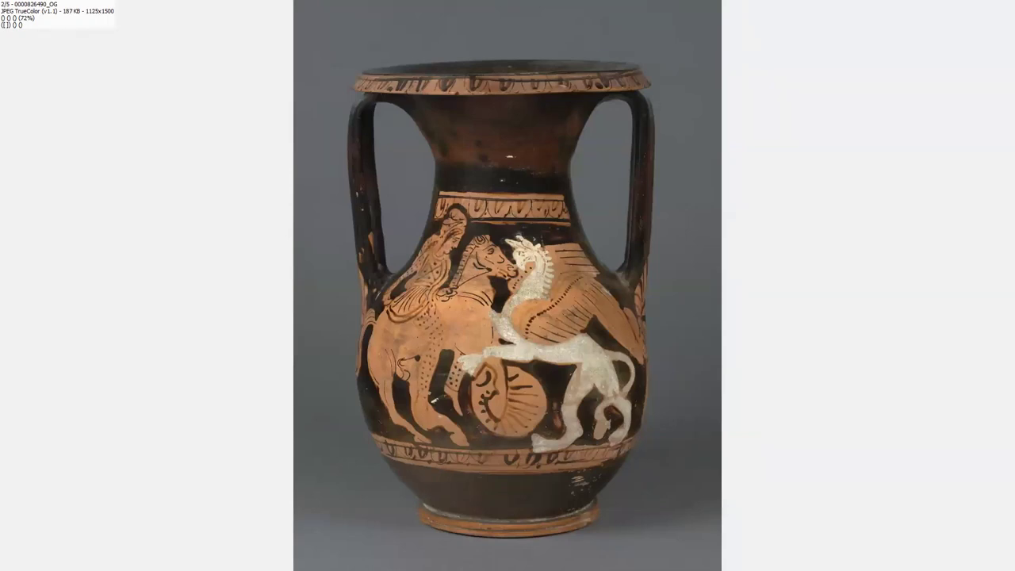
key(Right)
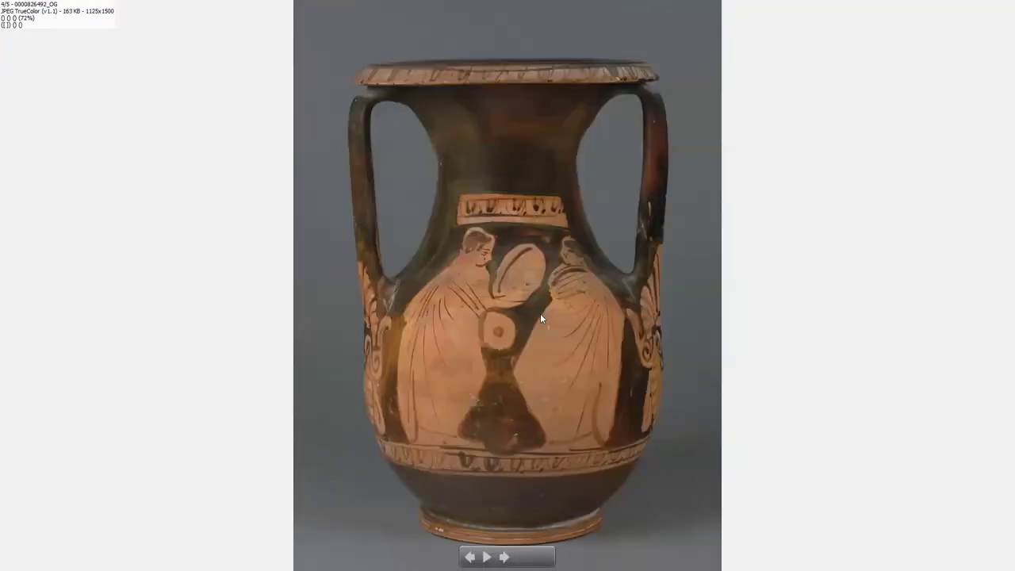
key(Right)
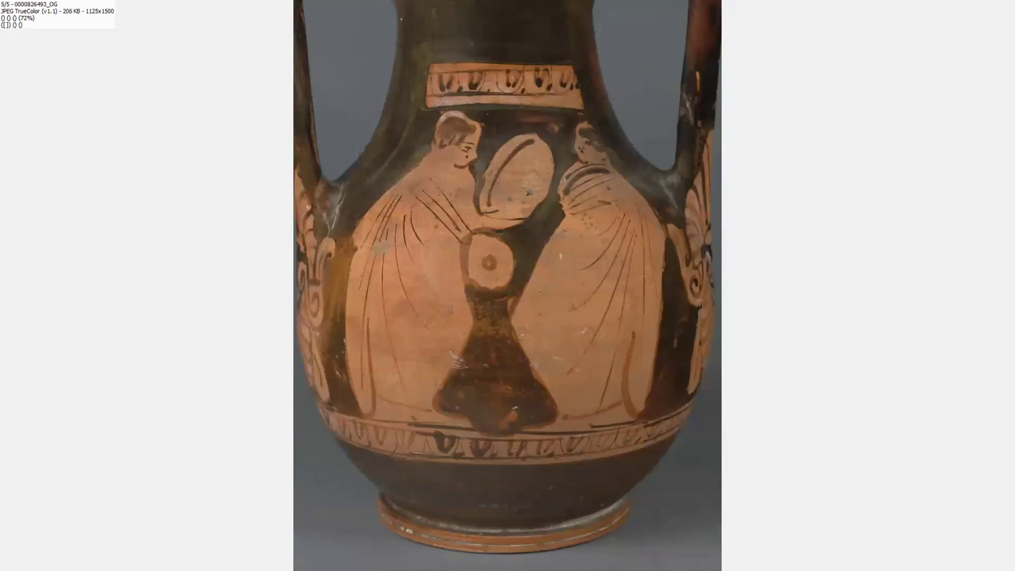
key(Left)
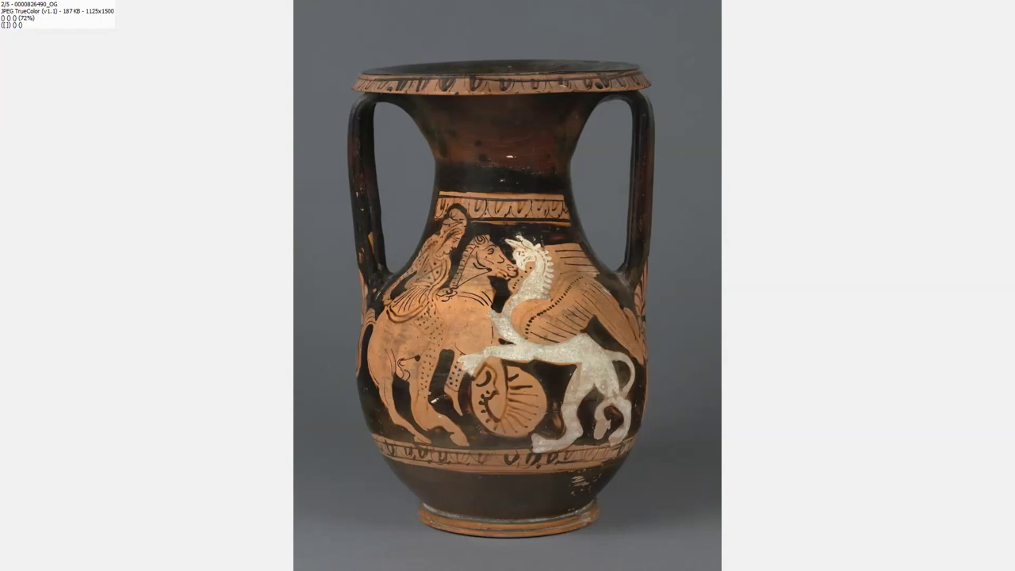
Exit fullscreen, close XnView MP, and bring the SketchUp model back to the front.
double_click(558, 180)
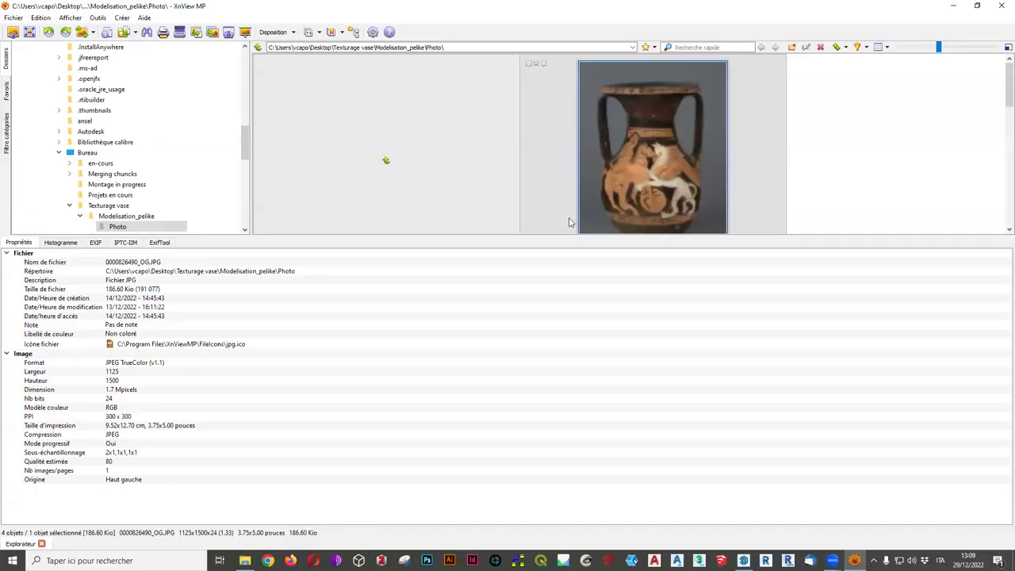
click(1001, 5)
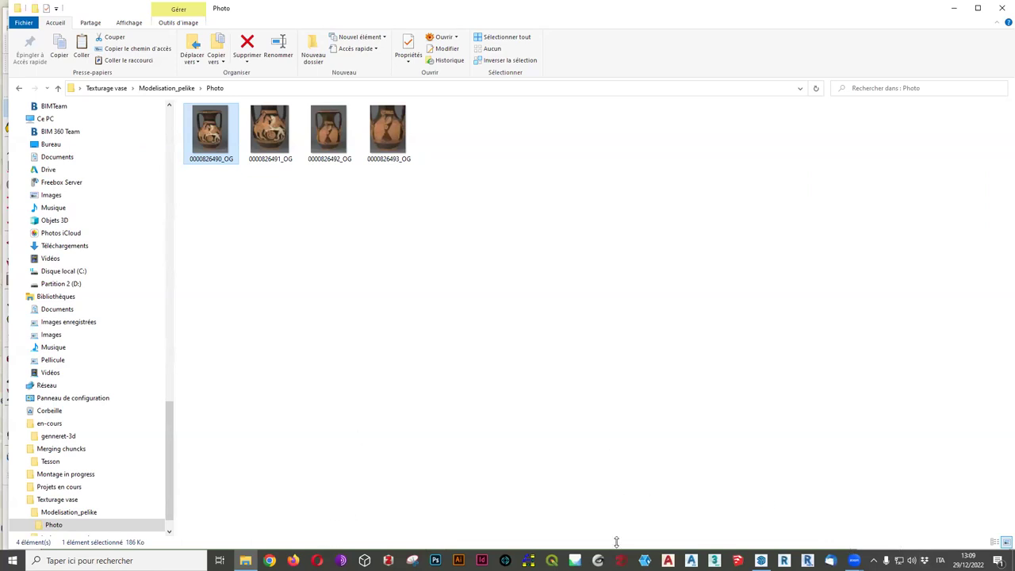
click(761, 561)
Pick the Paint Bucket and show the material's Edit settings while orbiting the vase.
mouse_move(385, 449)
middle_down()
mouse_move(432, 406)
mouse_move(429, 380)
mouse_move(457, 392)
mouse_move(449, 313)
middle_up()
scroll(434, 310, up, 2)
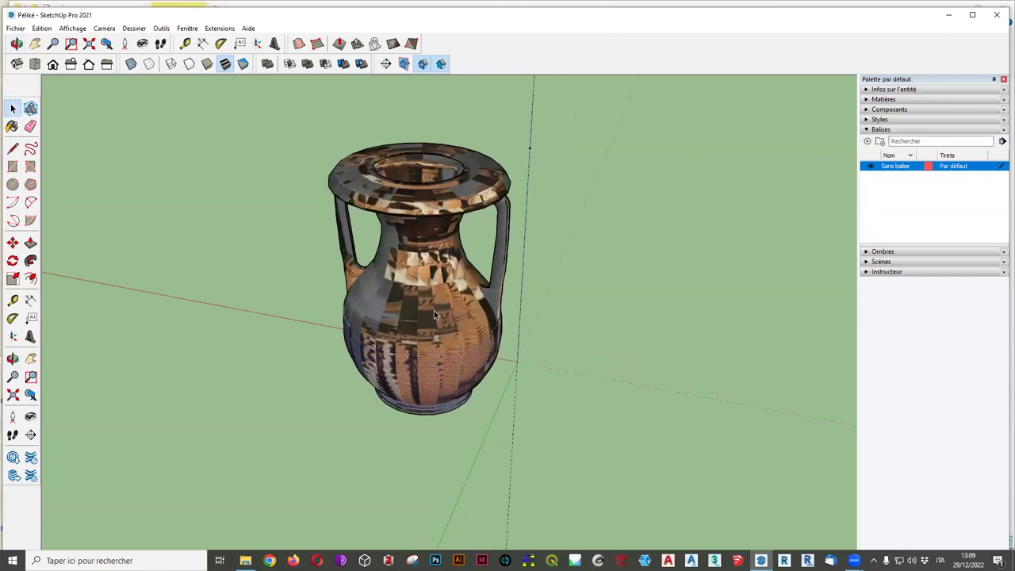
scroll(421, 327, up, 3)
scroll(421, 327, up, 2)
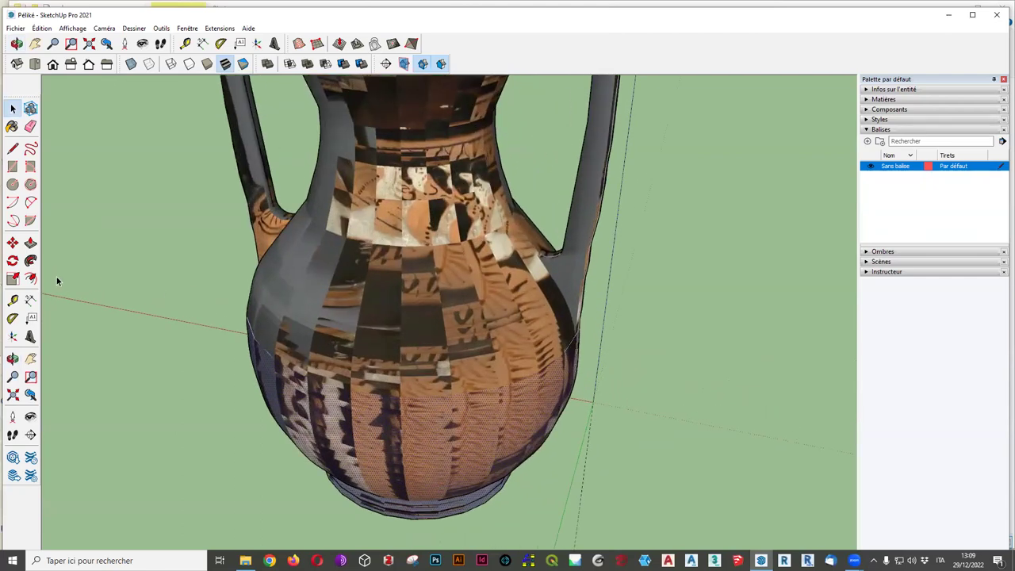
click(12, 127)
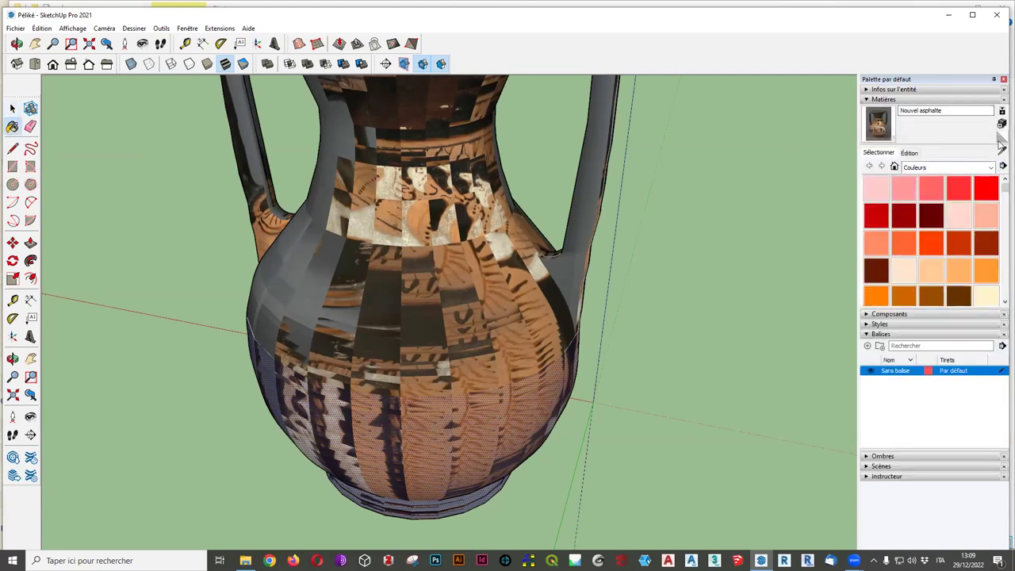
click(910, 153)
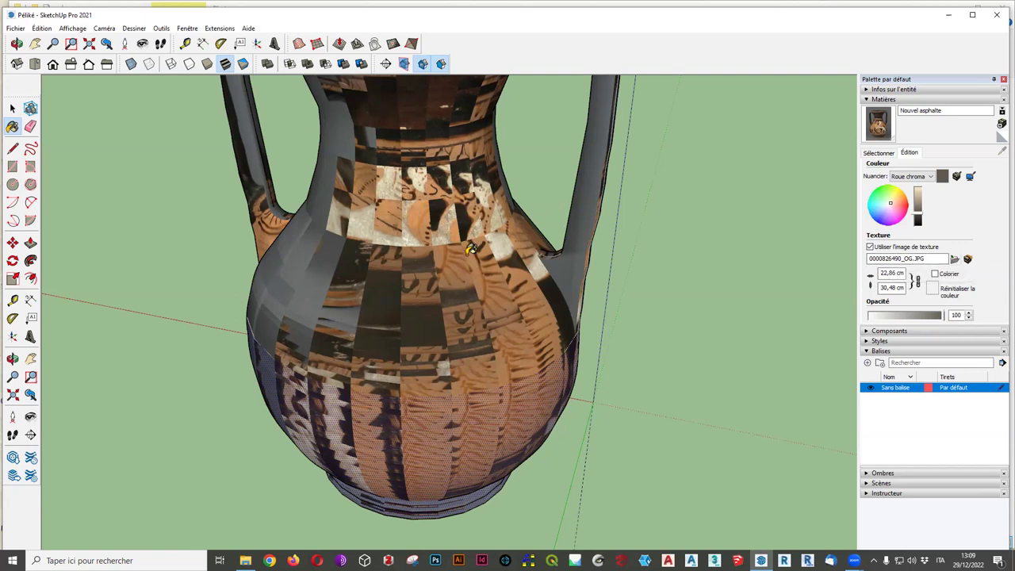
mouse_move(460, 197)
middle_down()
mouse_move(423, 249)
mouse_move(441, 267)
middle_up()
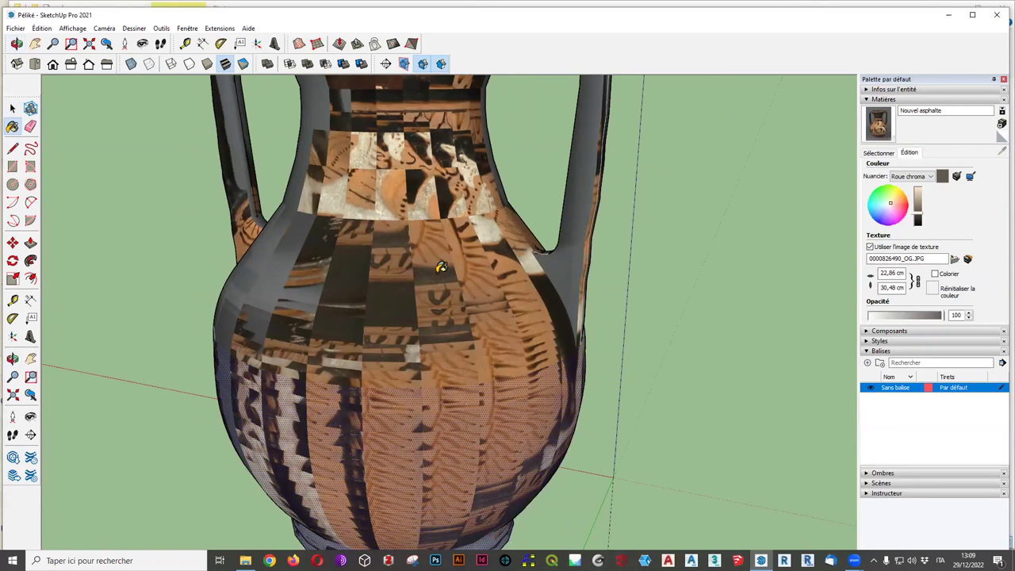
mouse_move(441, 268)
middle_down()
mouse_move(473, 349)
mouse_move(382, 357)
mouse_move(313, 269)
middle_up()
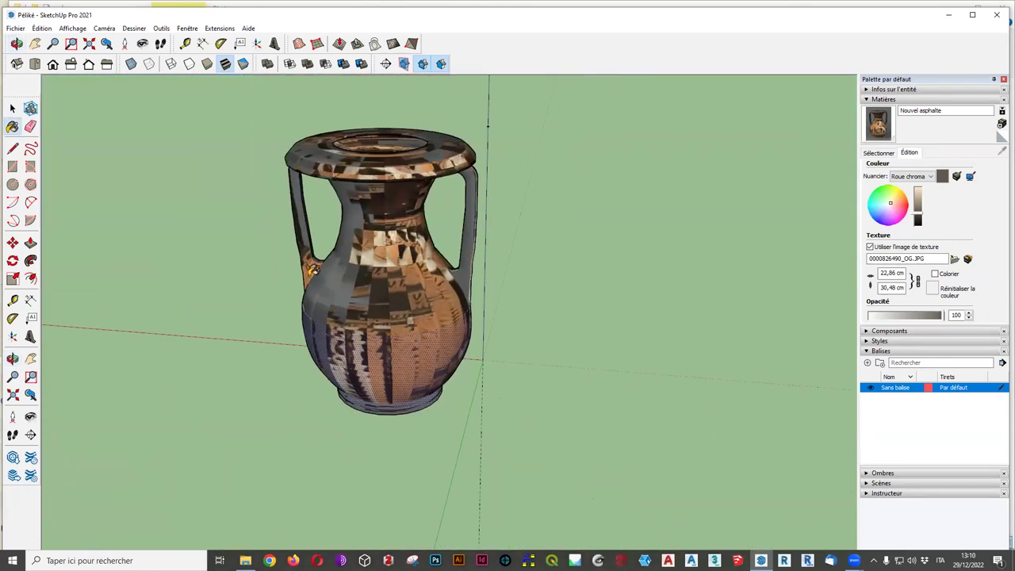
Turn on View > Hidden Geometry and zoom onto the vase's dashed texture facets.
click(11, 108)
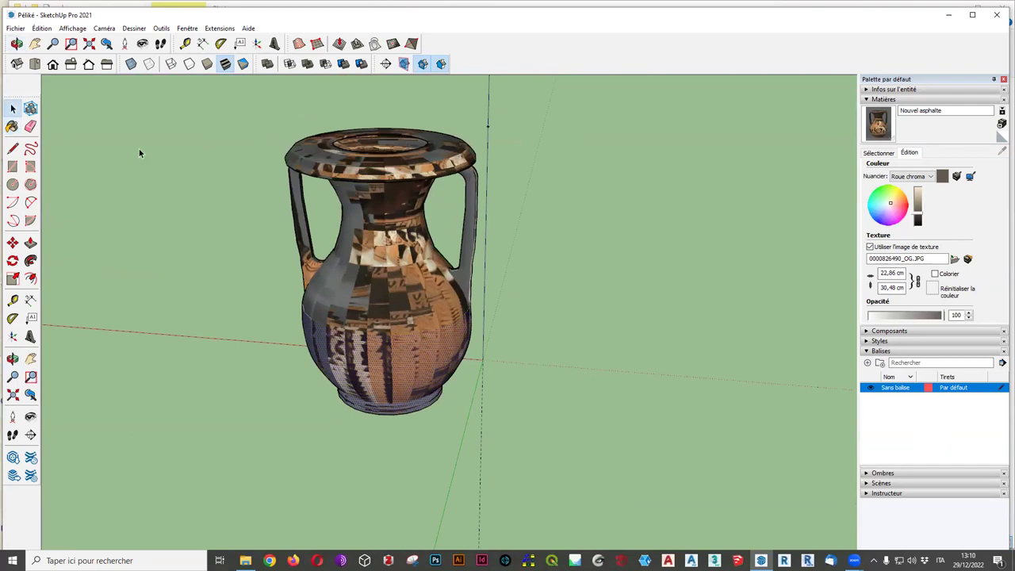
triple_click(376, 215)
click(632, 283)
click(74, 30)
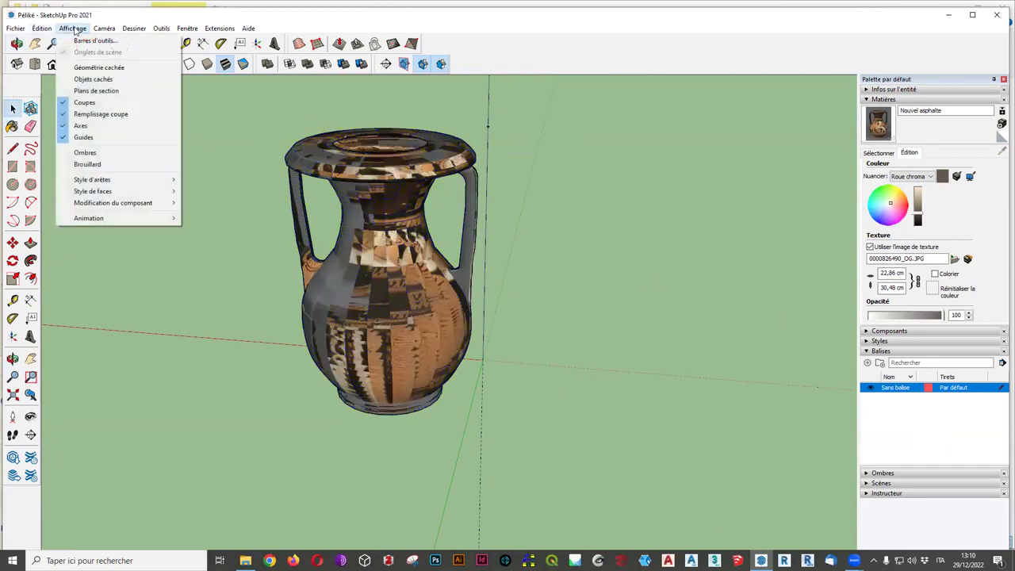
click(99, 68)
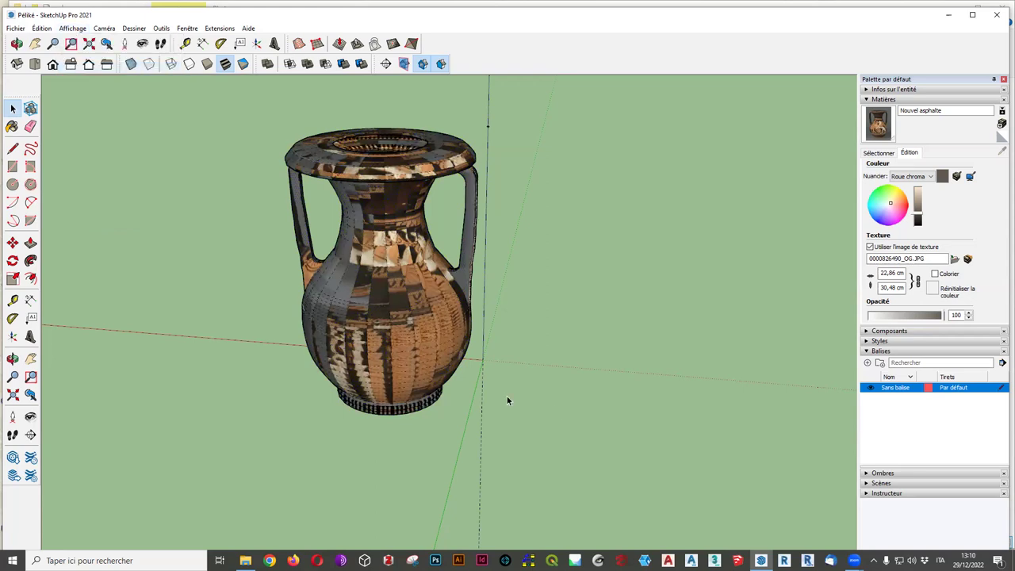
scroll(489, 382, up, 3)
scroll(398, 290, up, 2)
scroll(360, 349, up, 2)
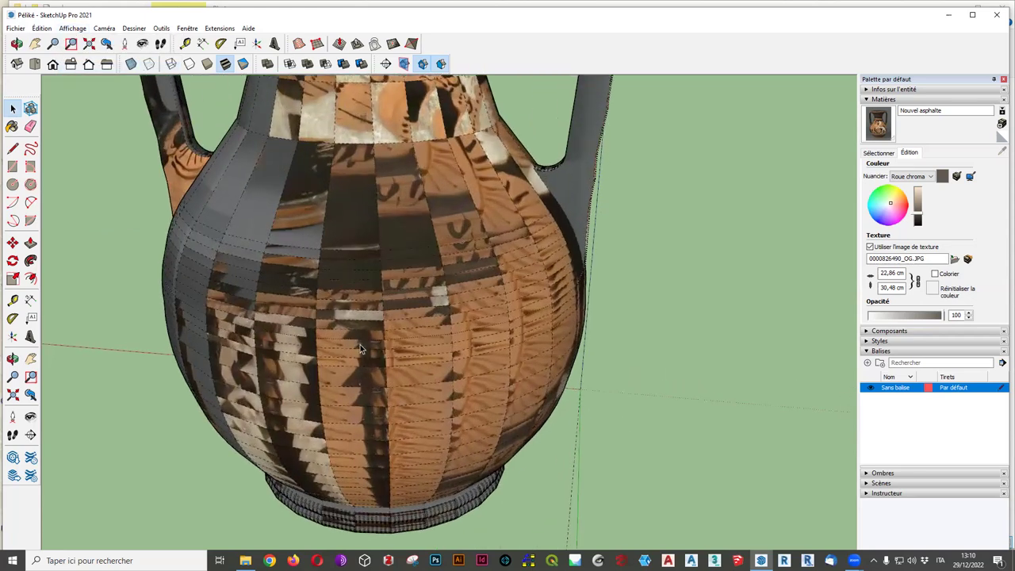
middle_drag(467, 313, 671, 308)
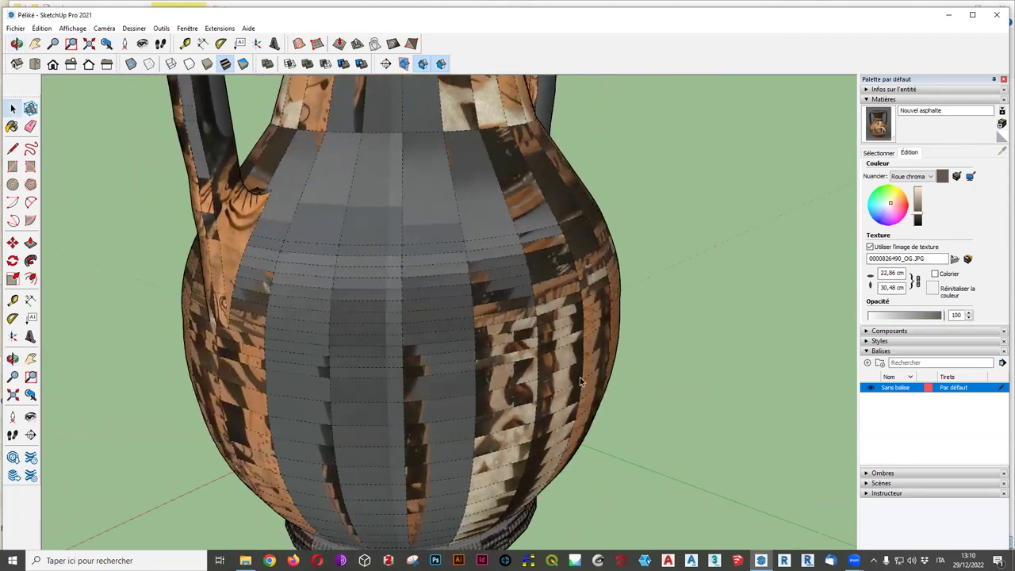
scroll(580, 381, up, 2)
scroll(568, 380, up, 1)
scroll(532, 395, up, 1)
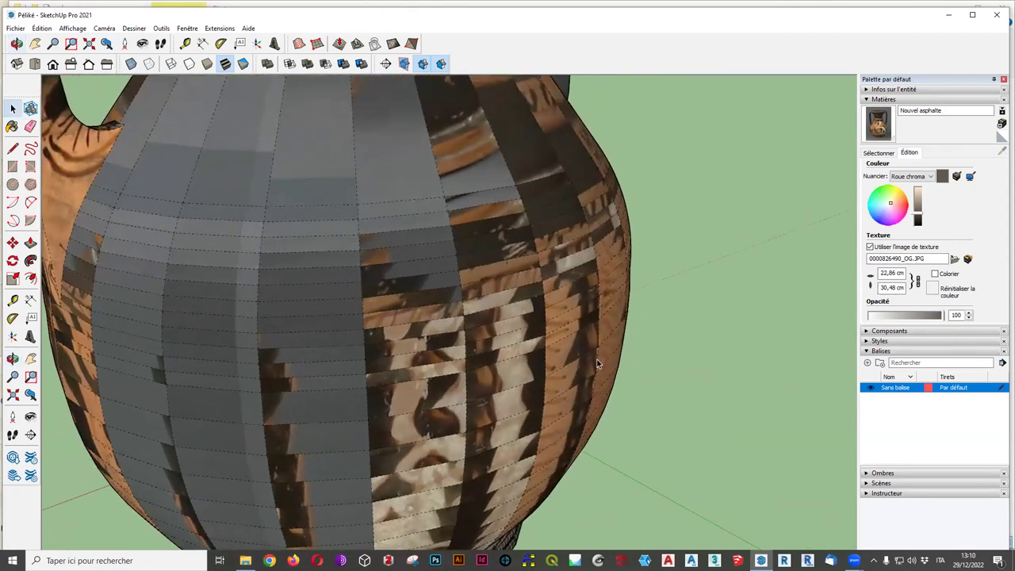
Expand Entity Info and select the whole vase, showing its 12441 entities.
click(872, 91)
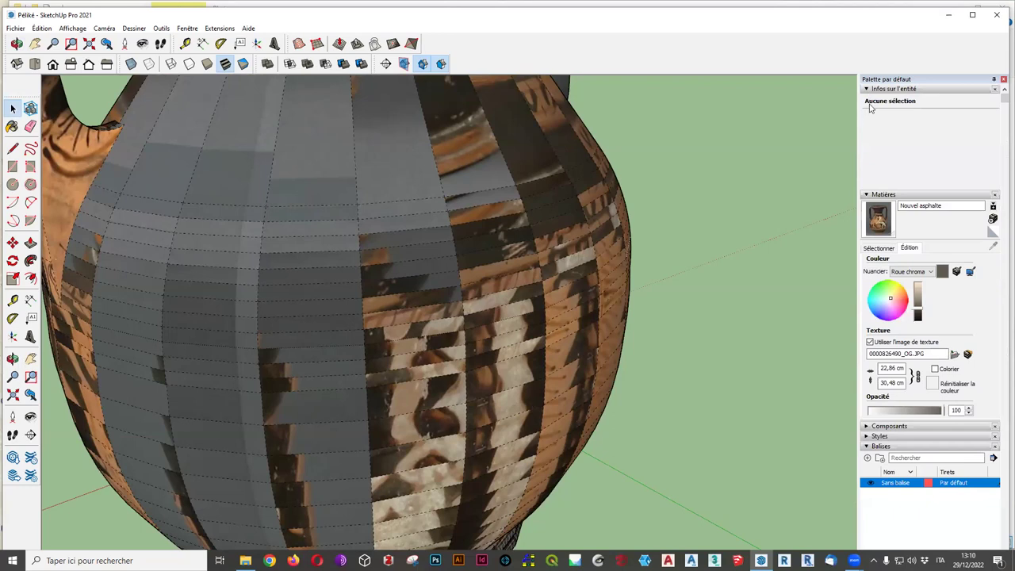
scroll(663, 196, down, 2)
scroll(547, 182, down, 2)
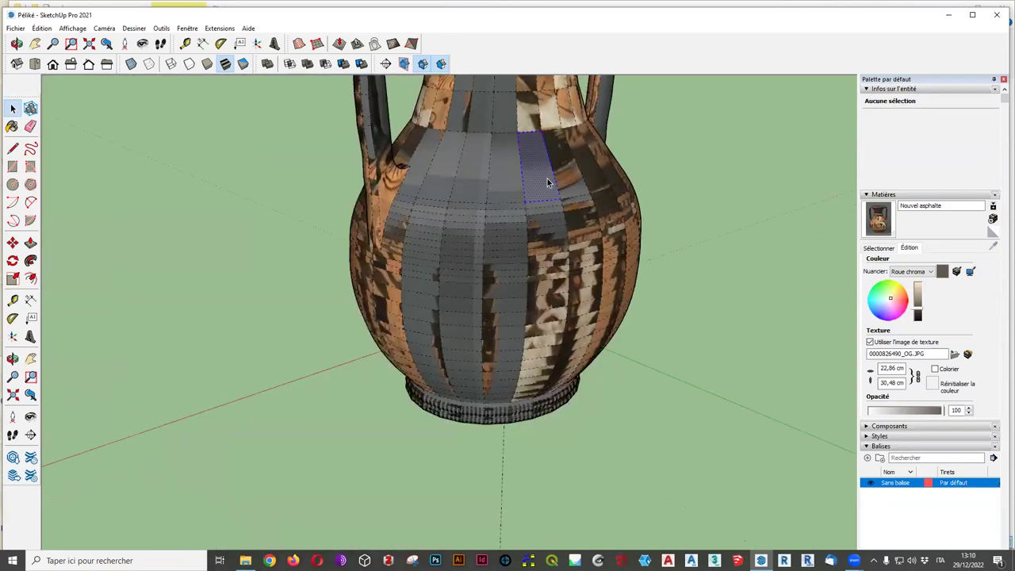
triple_click(547, 182)
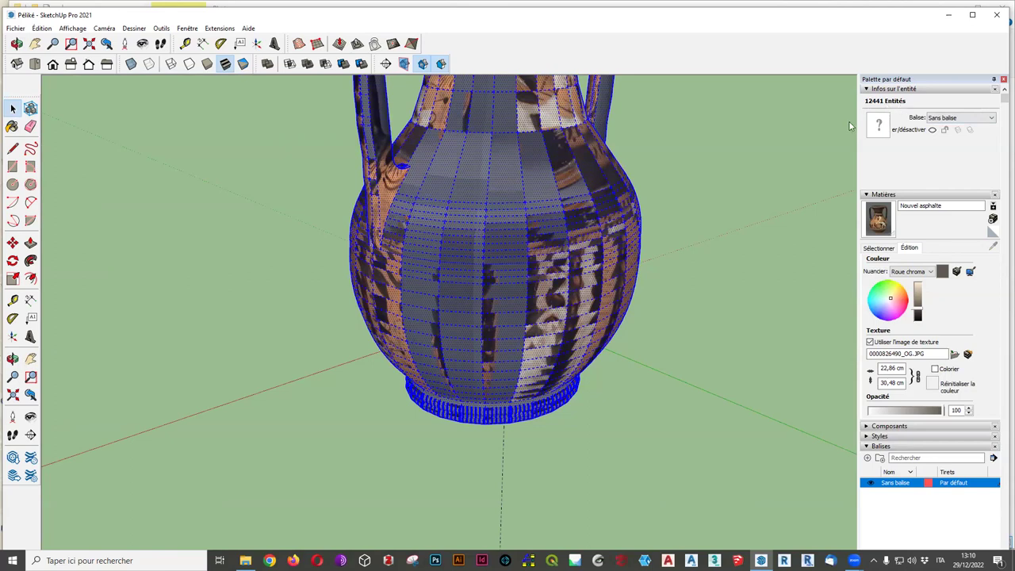
scroll(653, 301, down, 2)
scroll(656, 299, down, 3)
mouse_move(656, 299)
middle_down()
mouse_move(748, 391)
mouse_move(691, 297)
mouse_move(798, 289)
mouse_move(645, 272)
mouse_move(386, 277)
mouse_move(727, 392)
mouse_move(641, 355)
middle_up()
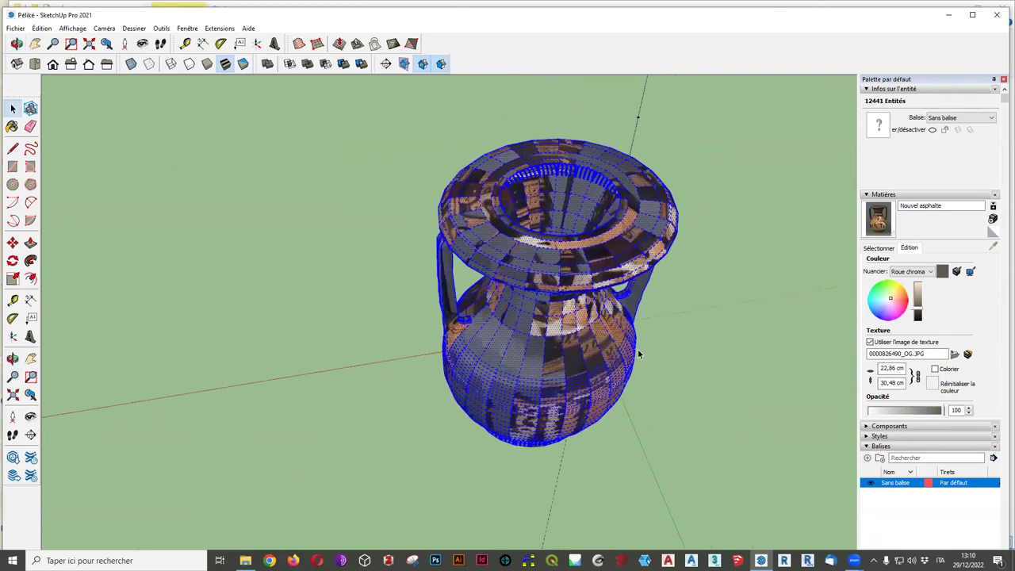
mouse_move(623, 408)
middle_down()
mouse_move(717, 190)
mouse_move(670, 362)
mouse_move(732, 280)
mouse_move(675, 386)
mouse_move(736, 291)
mouse_move(508, 125)
mouse_move(804, 293)
mouse_move(757, 297)
mouse_move(546, 201)
middle_up()
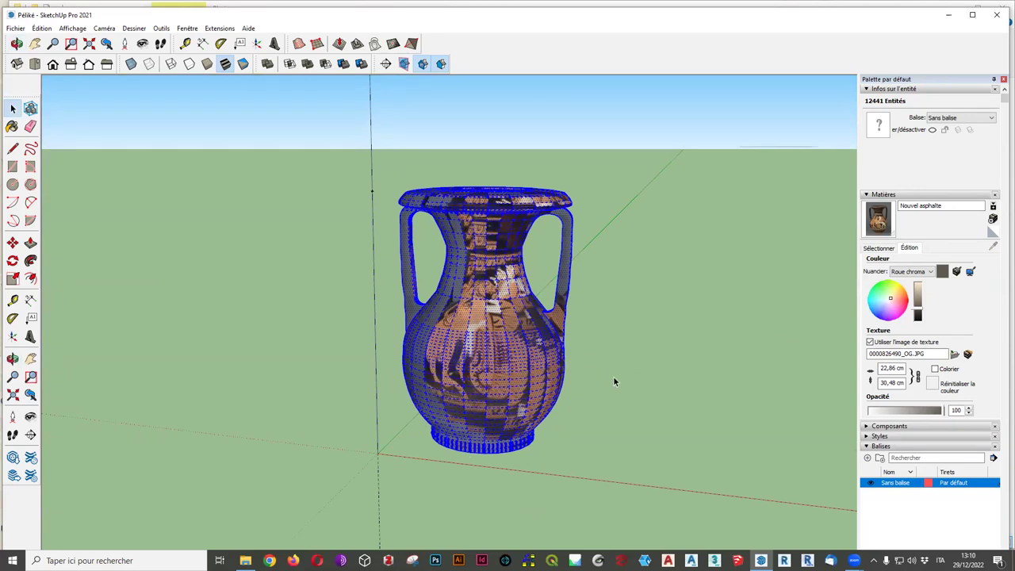
scroll(623, 386, up, 3)
mouse_move(598, 426)
middle_down()
mouse_move(518, 471)
mouse_move(651, 386)
mouse_move(386, 395)
mouse_move(709, 322)
mouse_move(593, 369)
mouse_move(480, 372)
middle_up()
Deselect the vase and select one body face to read its 0,69 cm² area.
click(670, 384)
scroll(479, 371, up, 2)
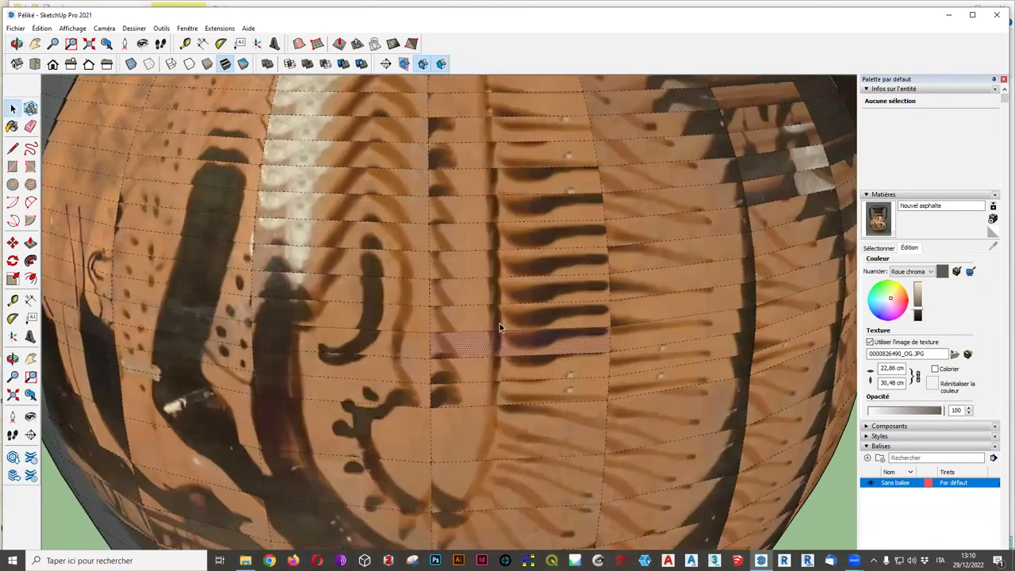
click(504, 297)
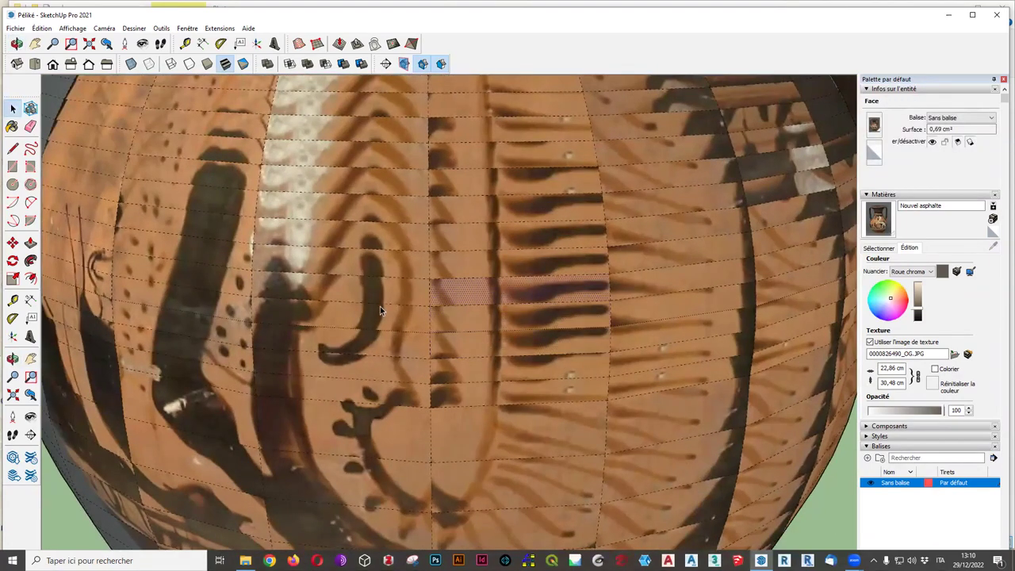
scroll(373, 333, down, 5)
scroll(325, 425, down, 2)
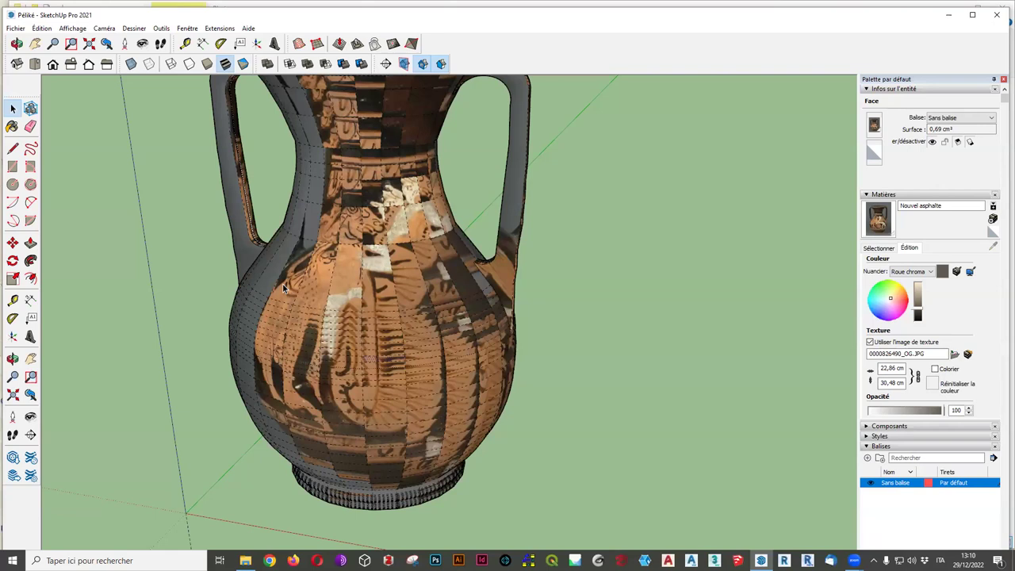
scroll(284, 289, down, 3)
mouse_move(207, 430)
middle_down()
mouse_move(1002, 309)
mouse_move(335, 419)
mouse_move(580, 437)
mouse_move(644, 457)
middle_up()
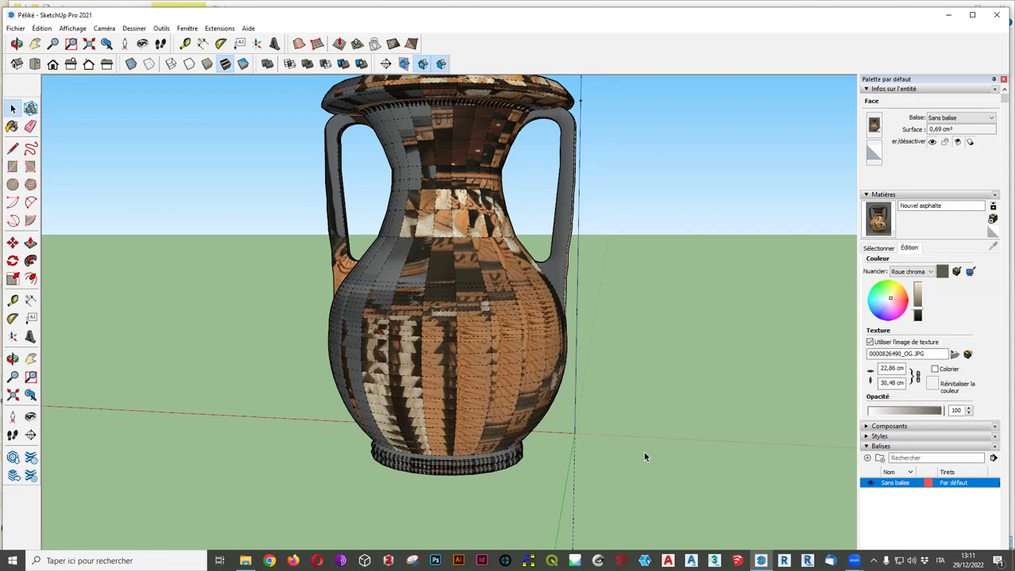
Go up to Texturage vase, open texturage-correct, pick Péliké (Capozzoli), and bring SketchUp forward.
click(949, 14)
click(587, 245)
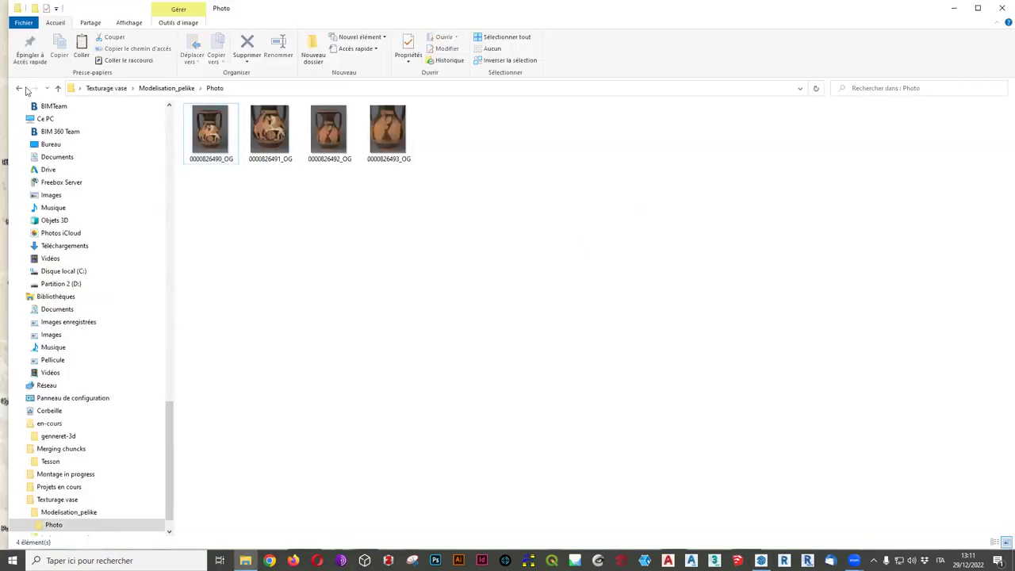
click(59, 89)
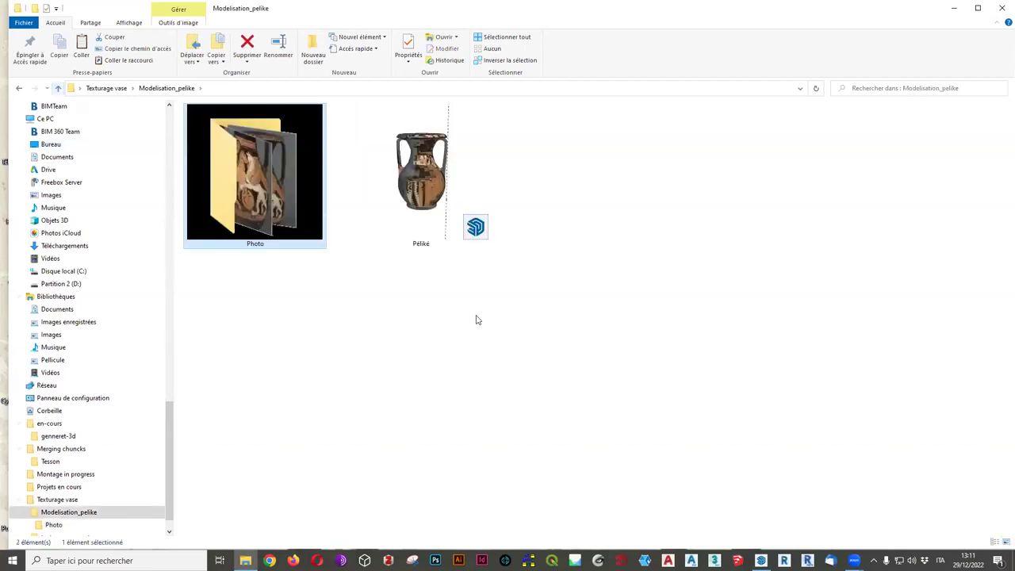
click(57, 88)
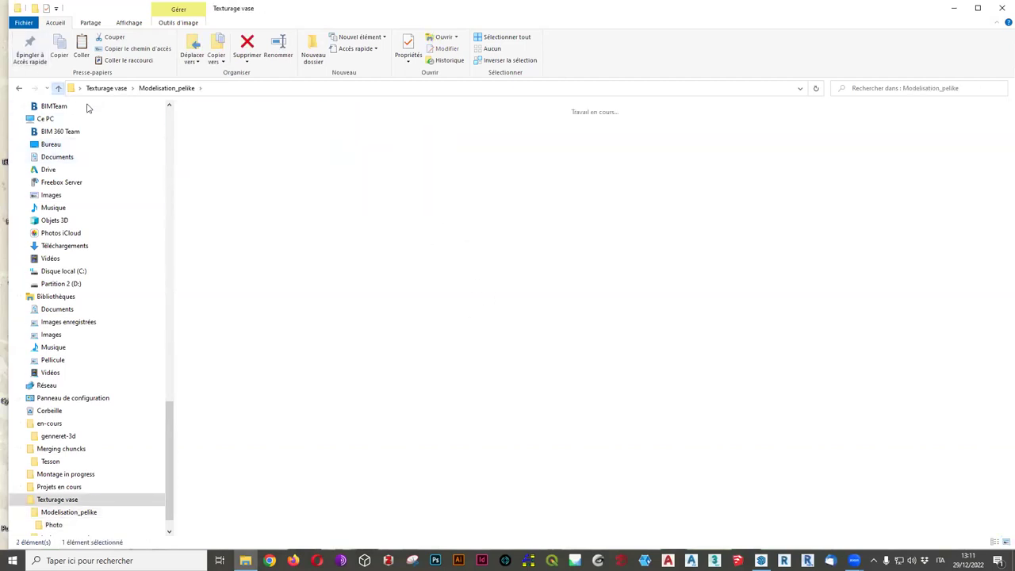
double_click(438, 214)
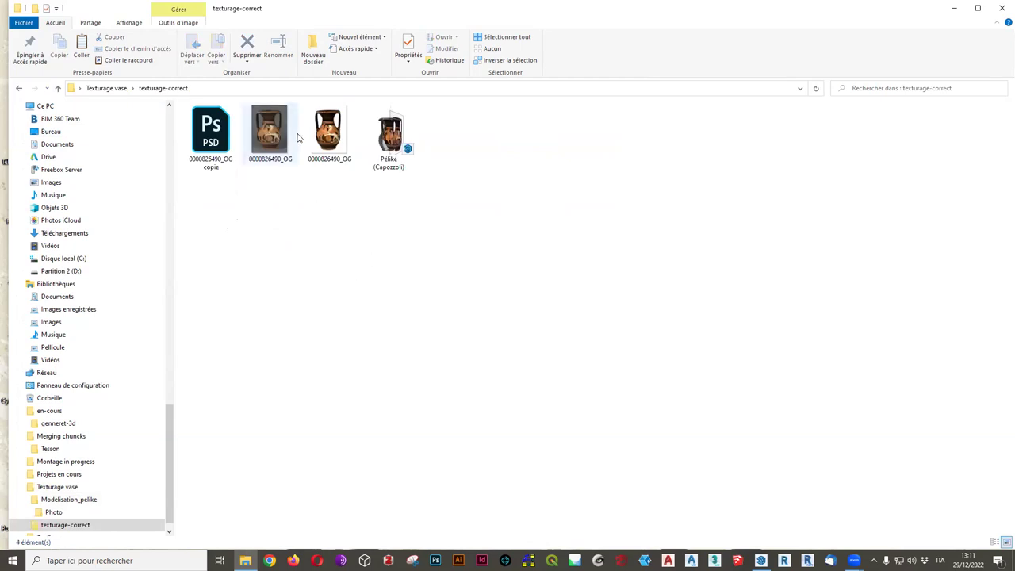
click(396, 137)
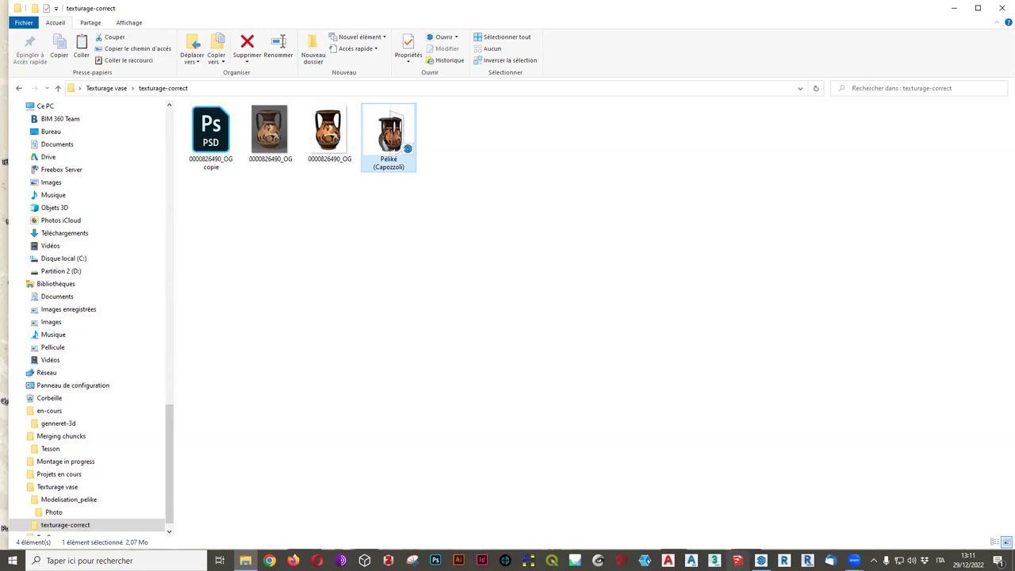
click(761, 561)
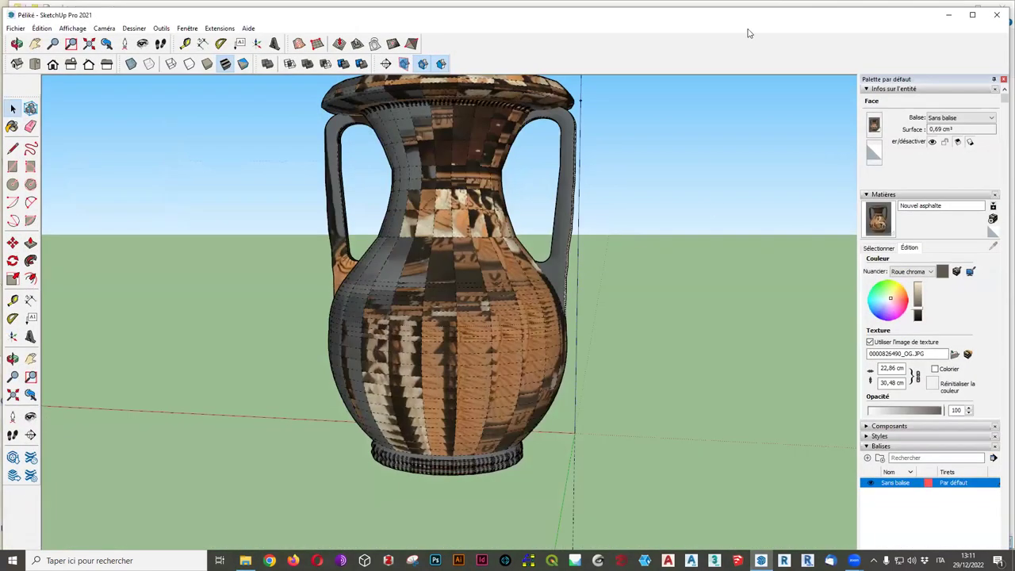
click(948, 15)
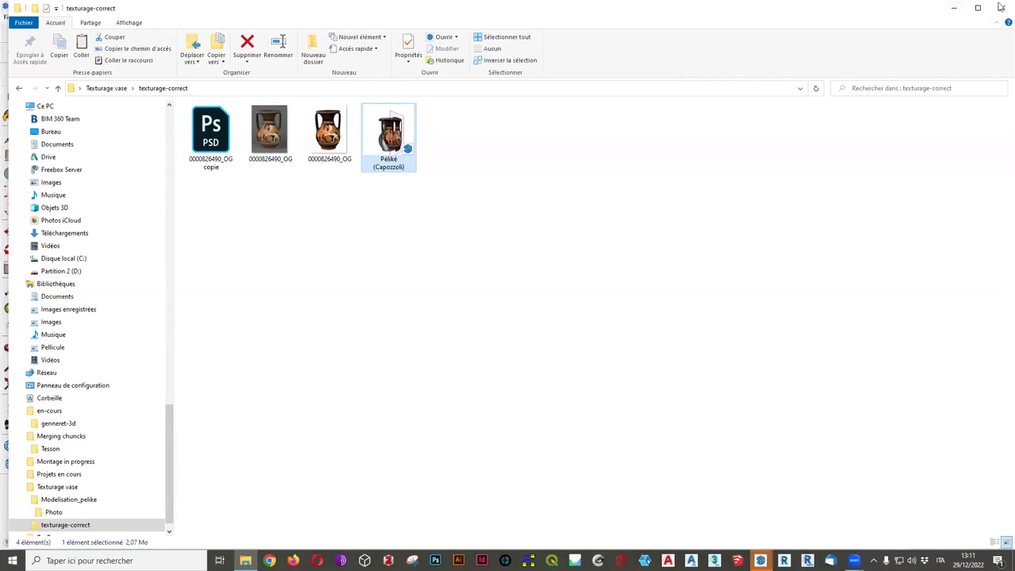
Bring the Péliké model forward, dismiss the update notice, and orbit to face the vase.
mouse_move(760, 560)
click(821, 524)
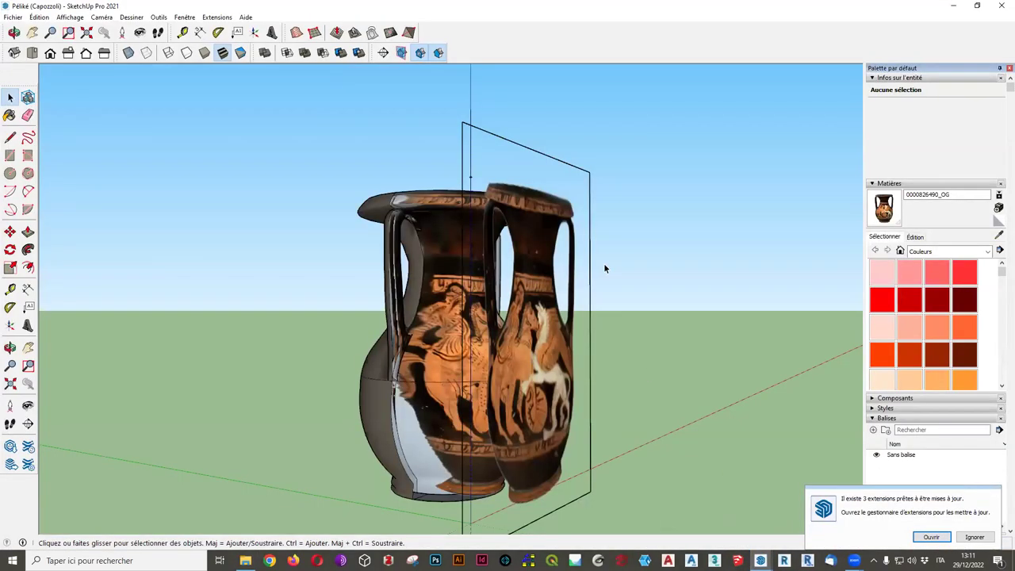
click(974, 537)
middle_drag(676, 403, 478, 427)
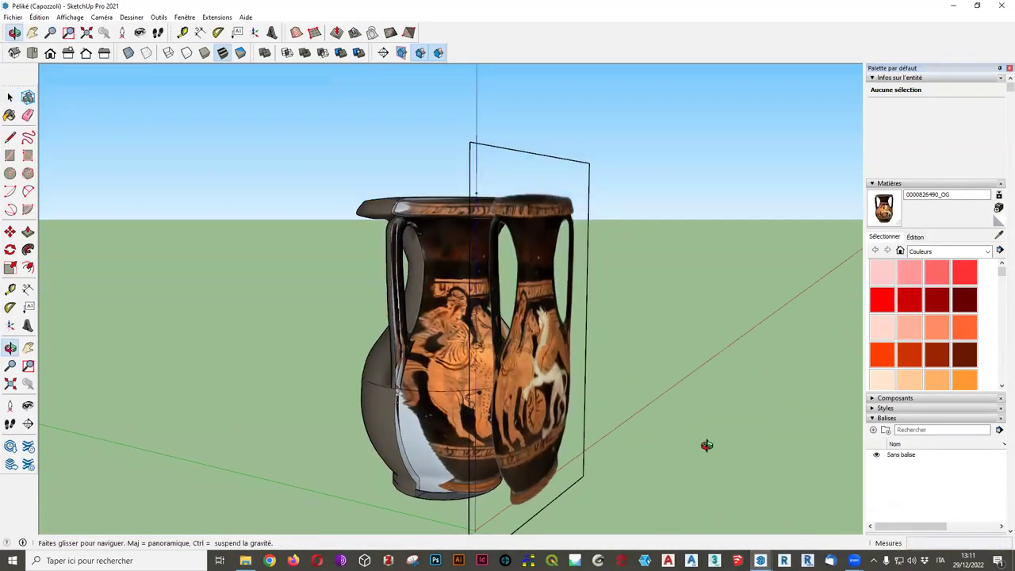
key(space)
click(511, 392)
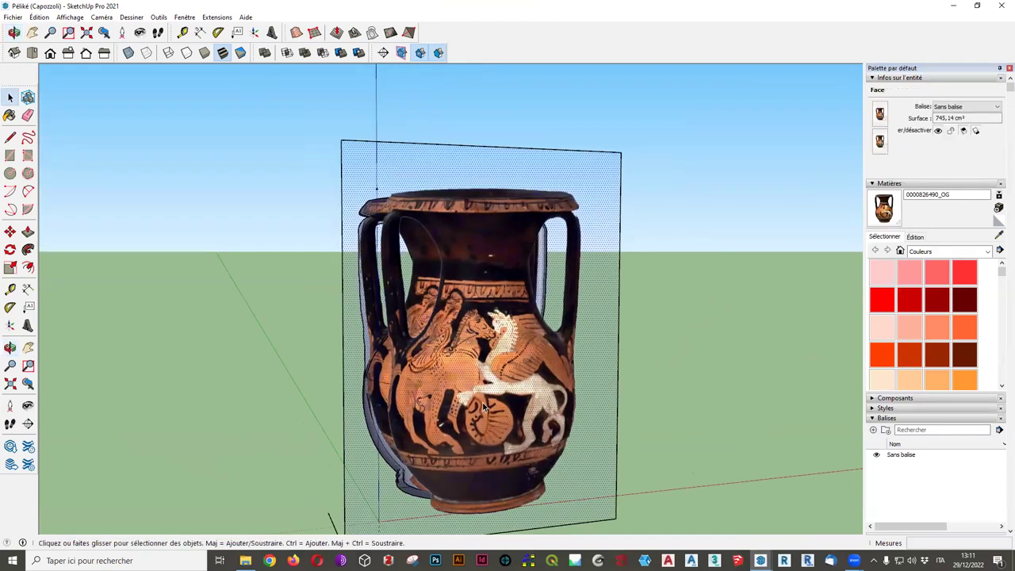
middle_drag(512, 392, 591, 451)
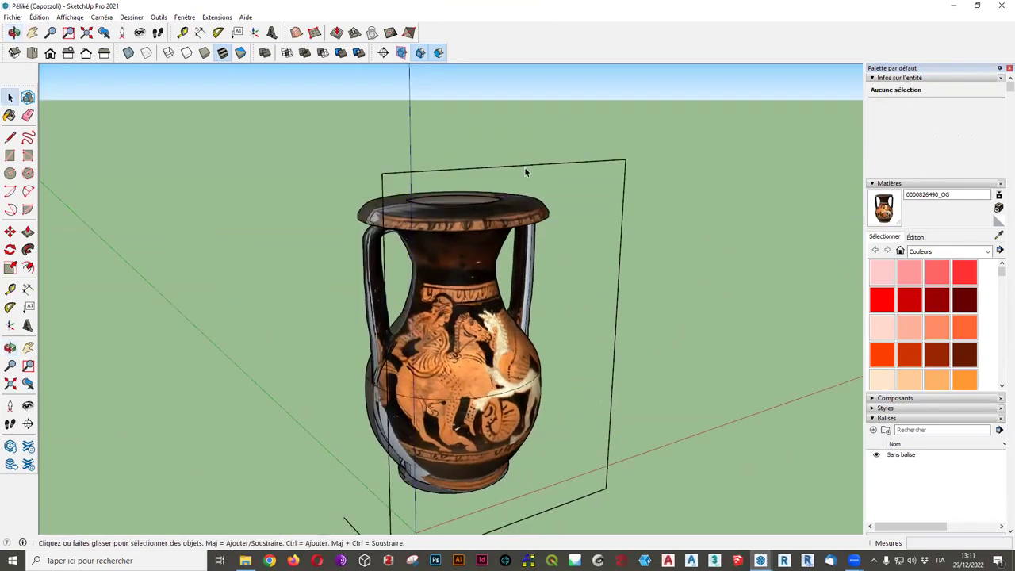
Window-select and delete the frame's top edge, its remaining edges, and the base leftovers.
drag(371, 159, 666, 184)
key(Delete)
drag(591, 131, 705, 519)
key(Delete)
drag(401, 512, 371, 507)
key(Delete)
Orbit to a level view showing the horizon and zoom around the vase.
middle_drag(378, 502, 270, 406)
scroll(318, 368, down, 3)
scroll(281, 409, down, 3)
scroll(315, 429, up, 4)
middle_drag(337, 451, 269, 459)
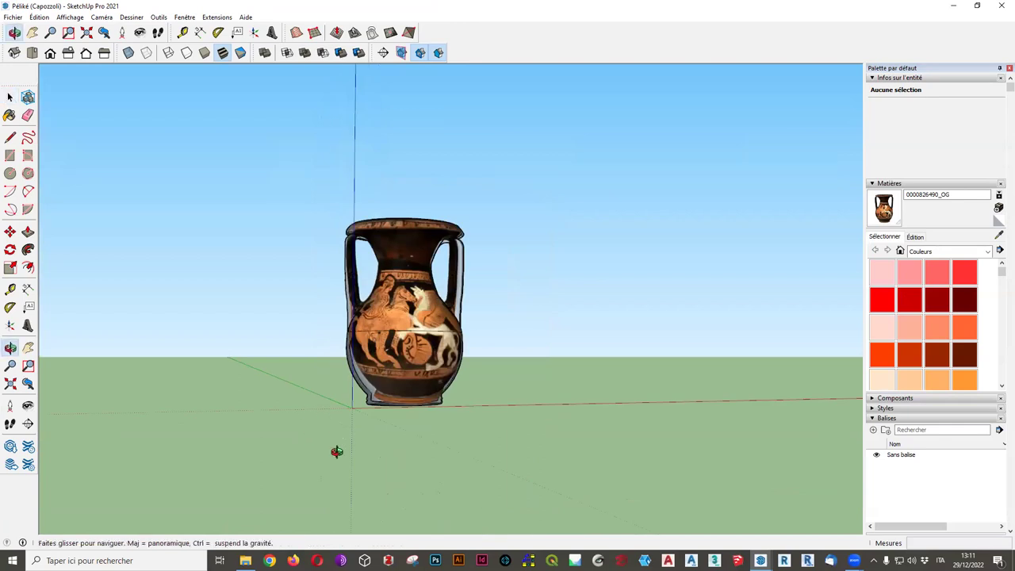
scroll(413, 346, up, 3)
middle_drag(416, 346, 422, 347)
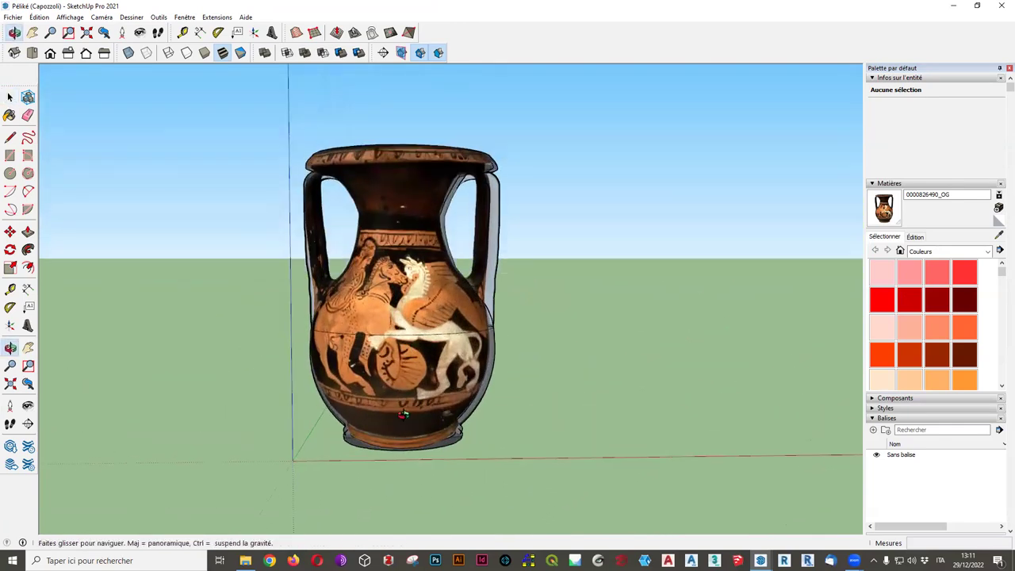
Zoom in and orbit to inspect the vase's other side and its side edges.
scroll(422, 347, up, 2)
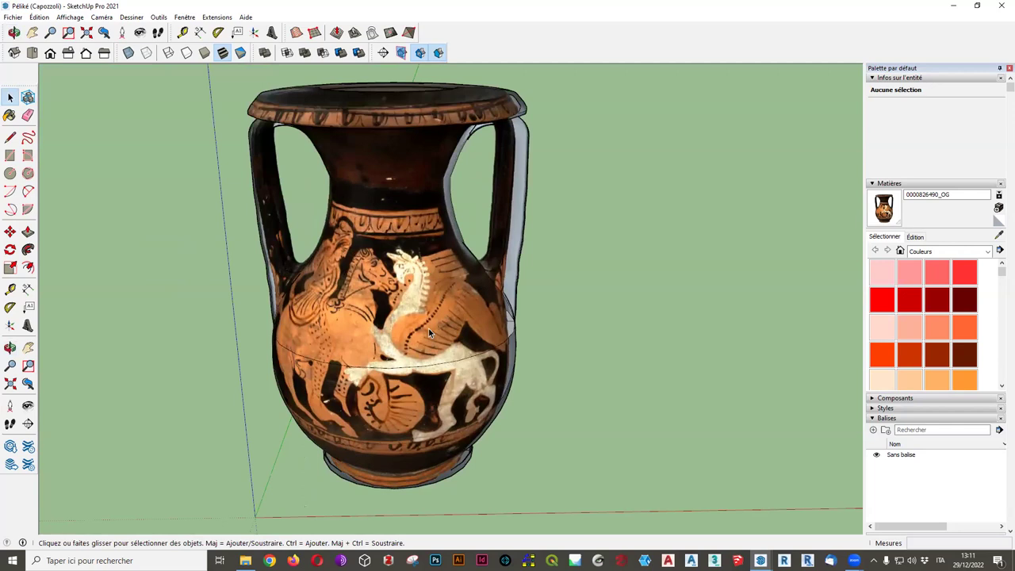
scroll(548, 342, up, 2)
mouse_move(548, 342)
middle_down()
mouse_move(272, 375)
mouse_move(510, 315)
middle_up()
scroll(555, 357, up, 3)
middle_drag(564, 365, 533, 288)
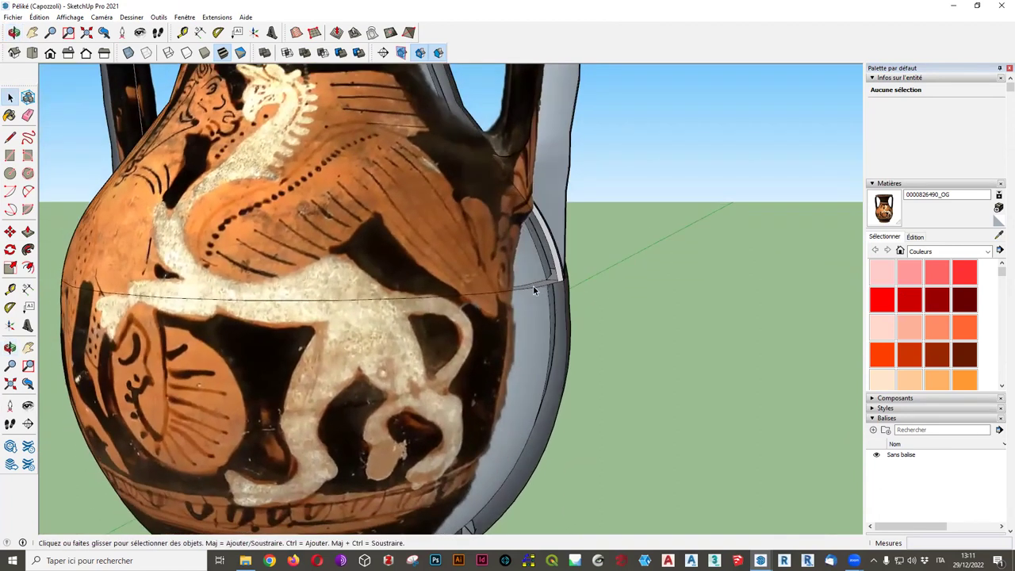
click(536, 293)
scroll(611, 317, down, 3)
mouse_move(612, 318)
middle_down()
mouse_move(516, 471)
mouse_move(264, 245)
mouse_move(339, 221)
middle_up()
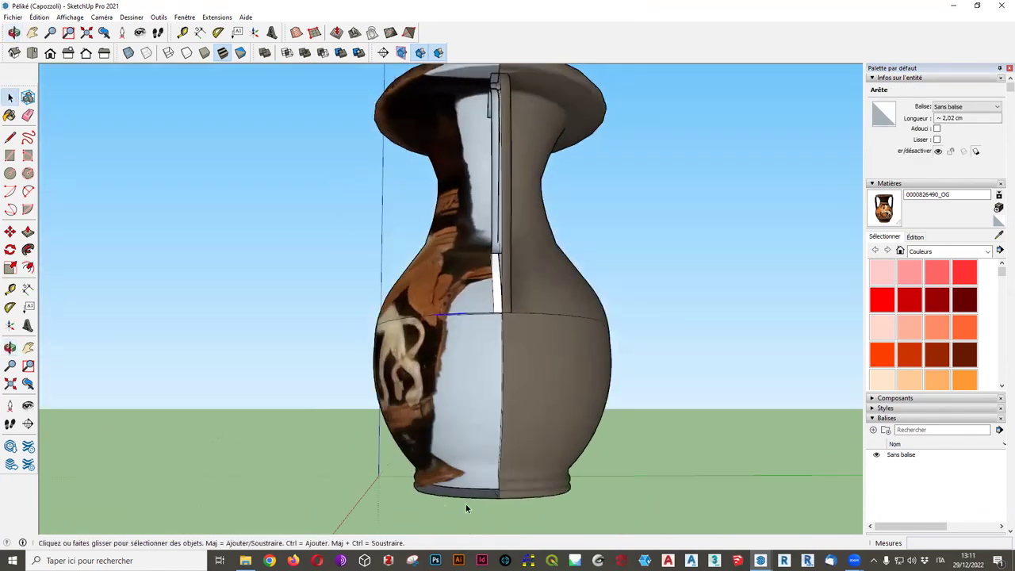
mouse_move(490, 287)
middle_down()
mouse_move(536, 322)
mouse_move(525, 262)
middle_up()
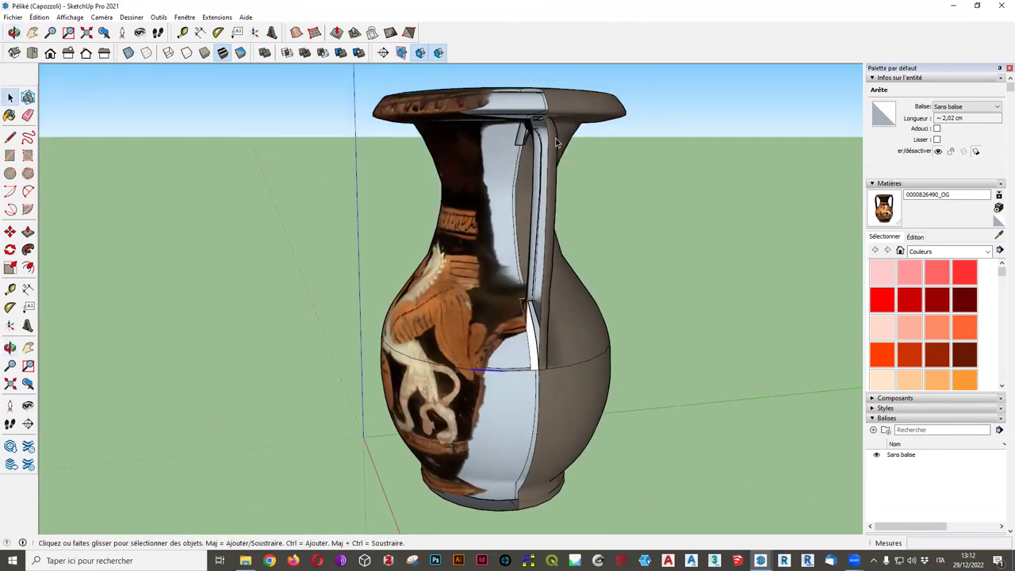
mouse_move(497, 486)
middle_down()
mouse_move(554, 468)
mouse_move(494, 448)
mouse_move(689, 441)
mouse_move(135, 460)
mouse_move(352, 453)
mouse_move(325, 447)
mouse_move(576, 417)
middle_up()
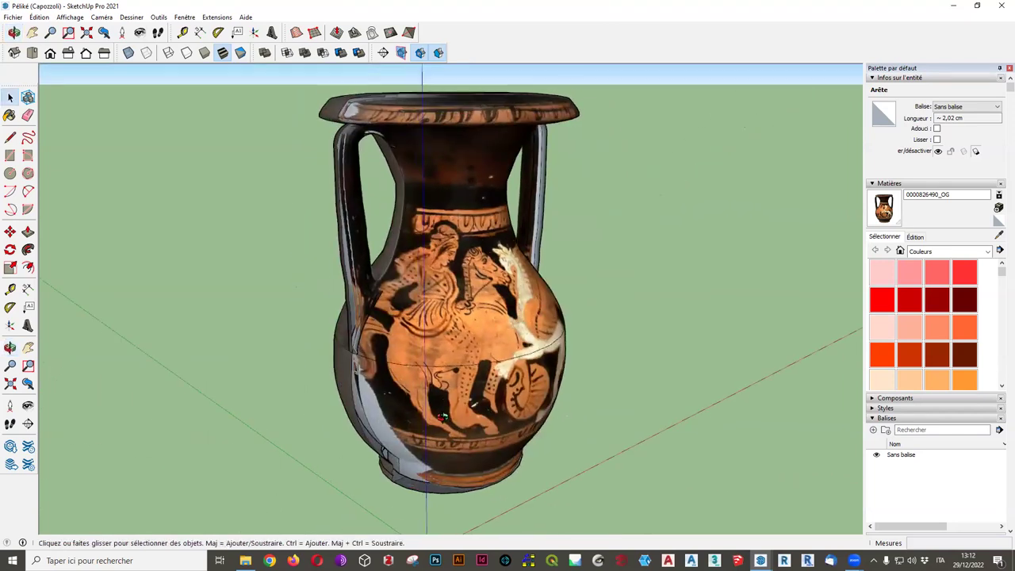
middle_drag(441, 416, 676, 415)
mouse_move(360, 416)
middle_down()
mouse_move(587, 415)
mouse_move(555, 420)
mouse_move(589, 469)
mouse_move(568, 277)
mouse_move(403, 323)
mouse_move(649, 339)
mouse_move(206, 365)
mouse_move(444, 356)
middle_up()
scroll(581, 280, down, 3)
mouse_move(624, 318)
middle_down()
mouse_move(458, 362)
mouse_move(444, 391)
mouse_move(447, 222)
middle_up()
mouse_move(557, 379)
middle_down()
mouse_move(182, 421)
mouse_move(441, 423)
mouse_move(552, 189)
mouse_move(449, 307)
middle_up()
mouse_move(424, 459)
middle_down()
mouse_move(485, 457)
mouse_move(436, 427)
mouse_move(456, 314)
mouse_move(456, 453)
middle_up()
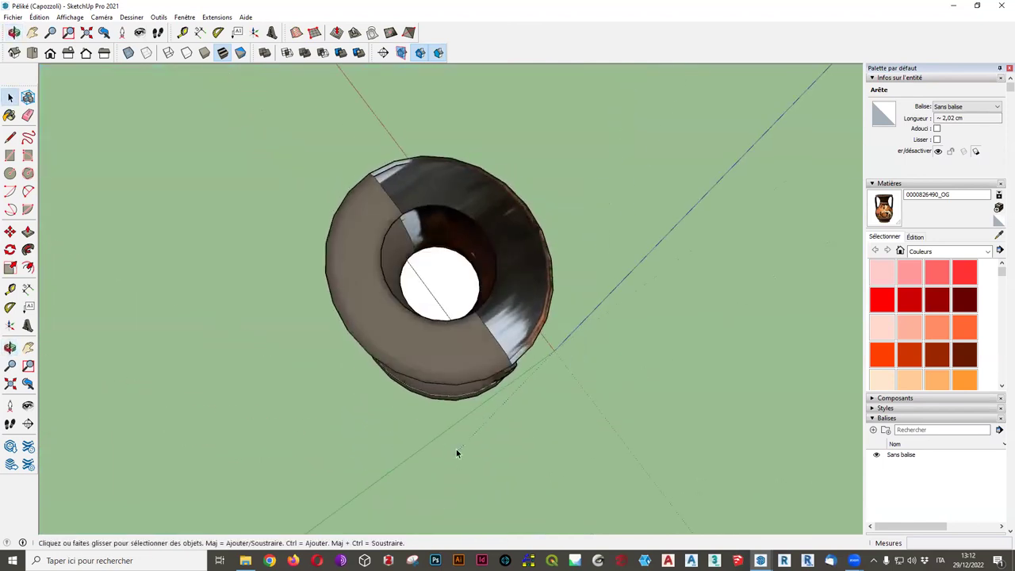
mouse_move(574, 333)
middle_down()
mouse_move(267, 265)
mouse_move(550, 381)
mouse_move(327, 248)
mouse_move(424, 362)
middle_up()
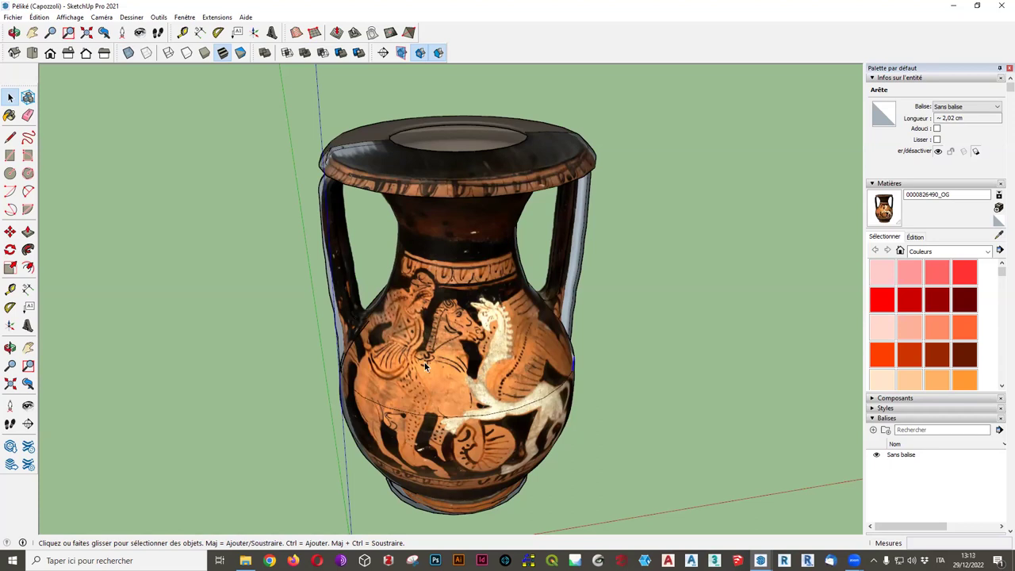
scroll(464, 261, down, 1)
mouse_move(440, 307)
middle_down()
mouse_move(716, 295)
mouse_move(687, 365)
mouse_move(602, 361)
middle_up()
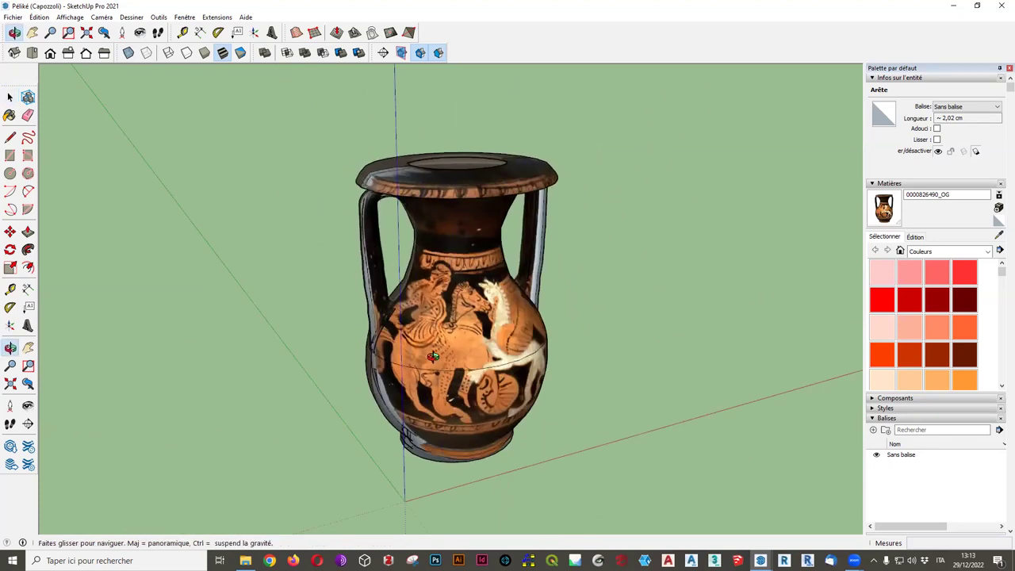
Close the Péliké model without saving and open work-in-progress from the Texturage vase folder.
click(1001, 6)
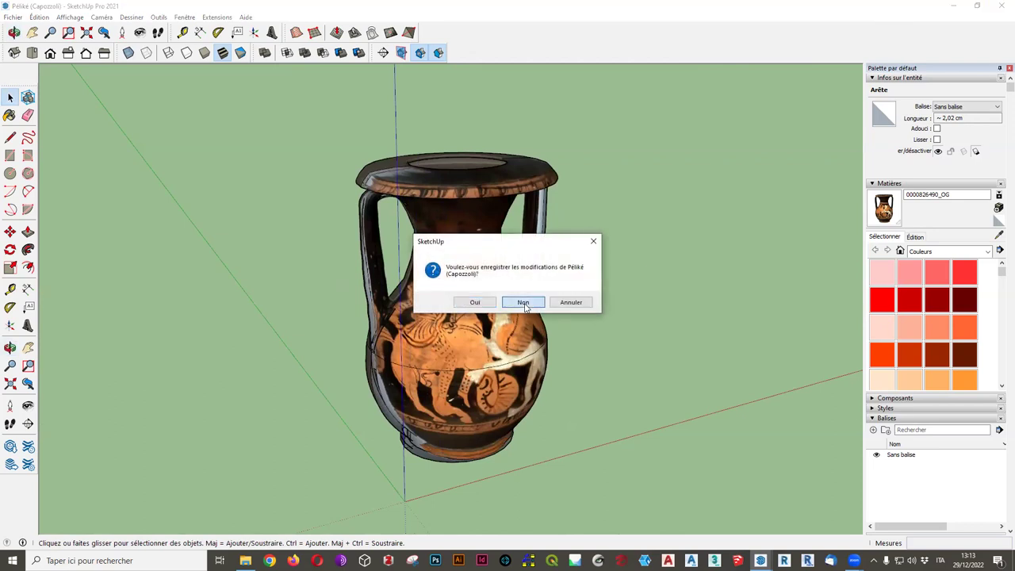
click(523, 301)
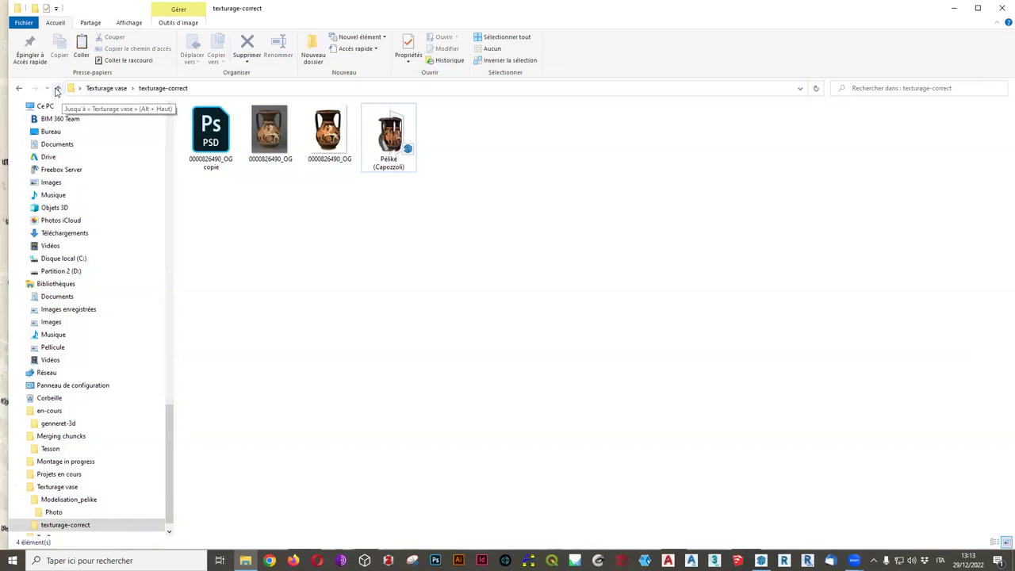
click(57, 90)
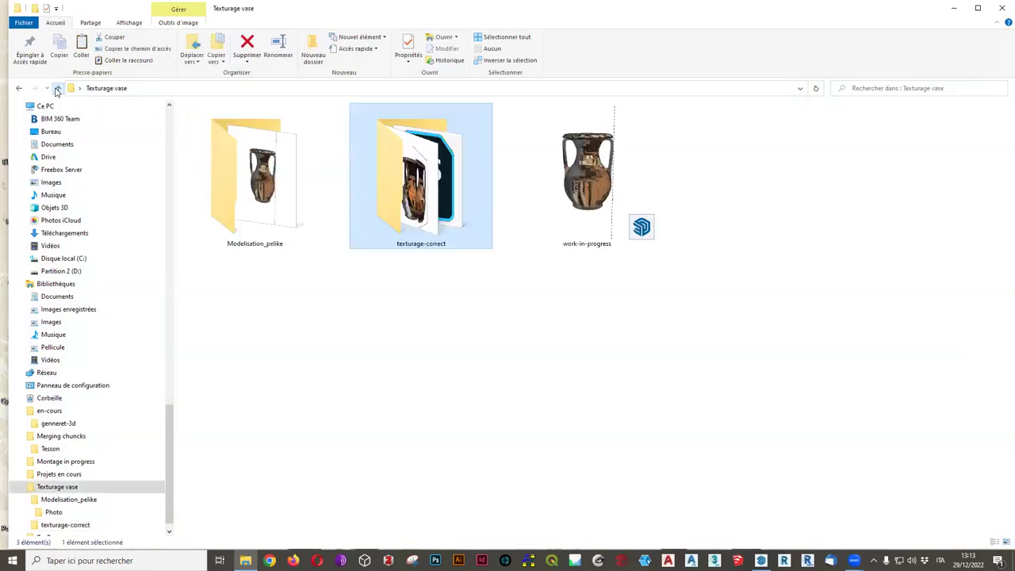
click(529, 448)
click(596, 193)
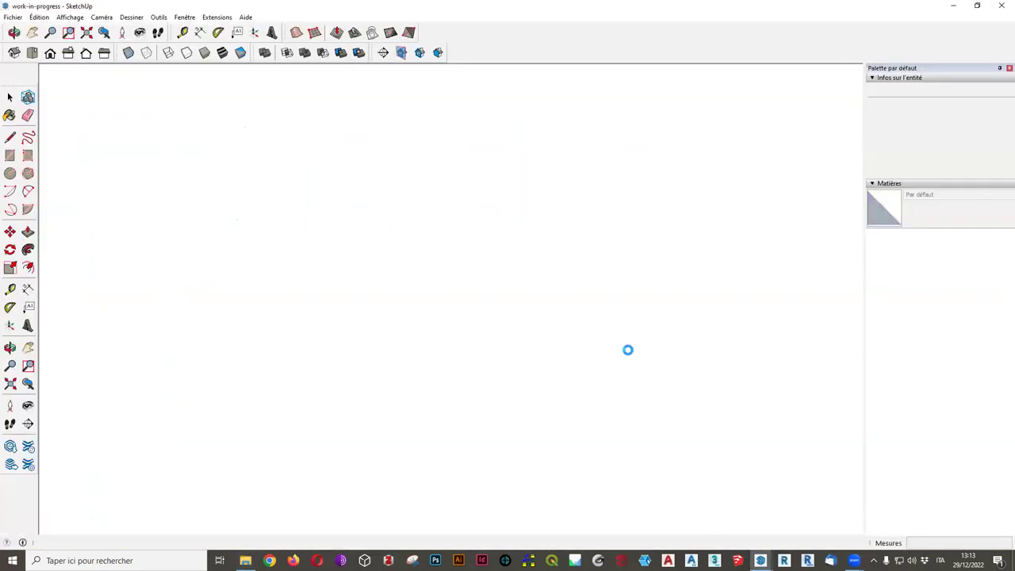
mouse_move(761, 561)
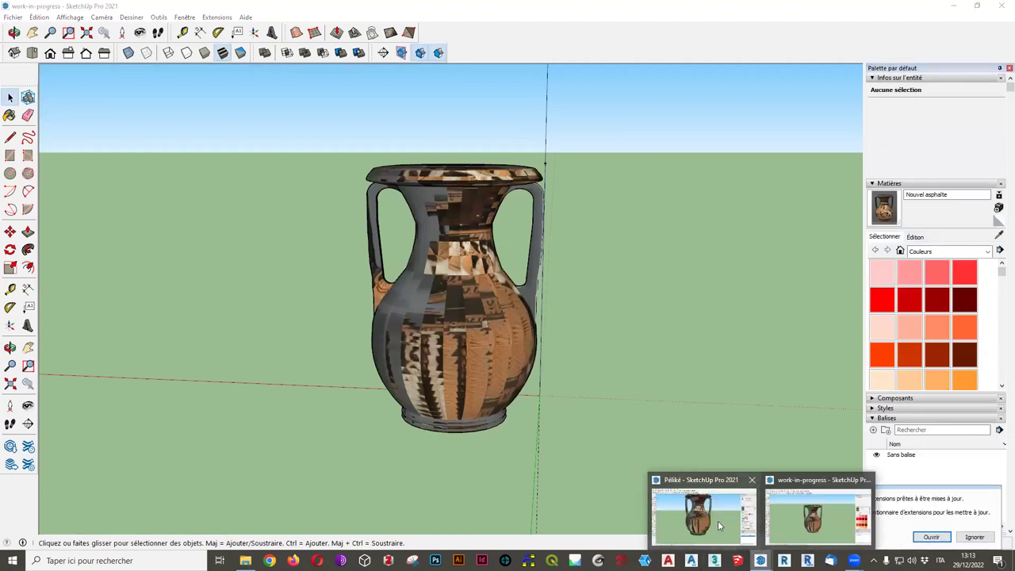
Switch to the model window and adjust the camera to show the whole model.
click(718, 520)
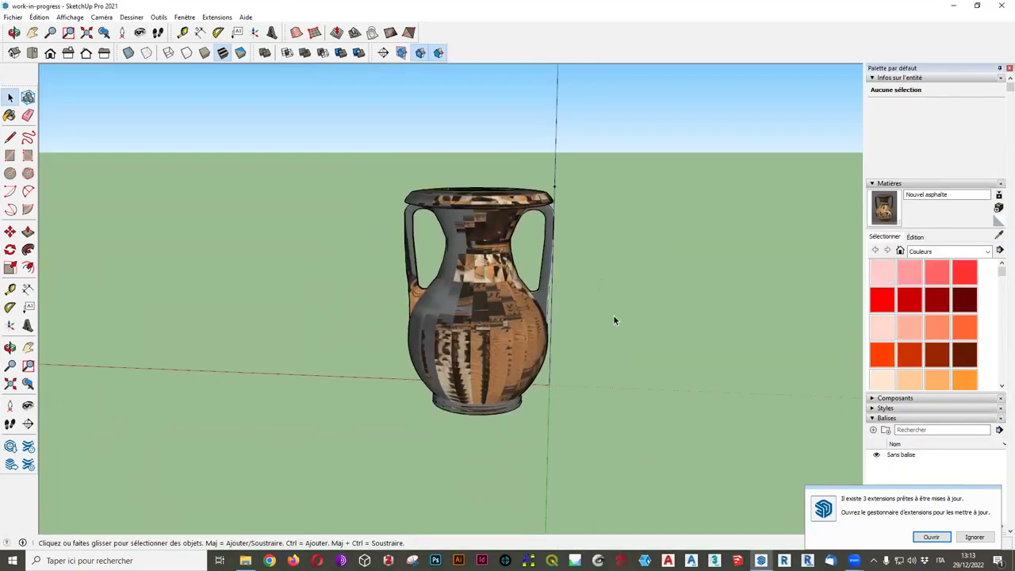
middle_drag(613, 315, 606, 409)
scroll(583, 348, down, 3)
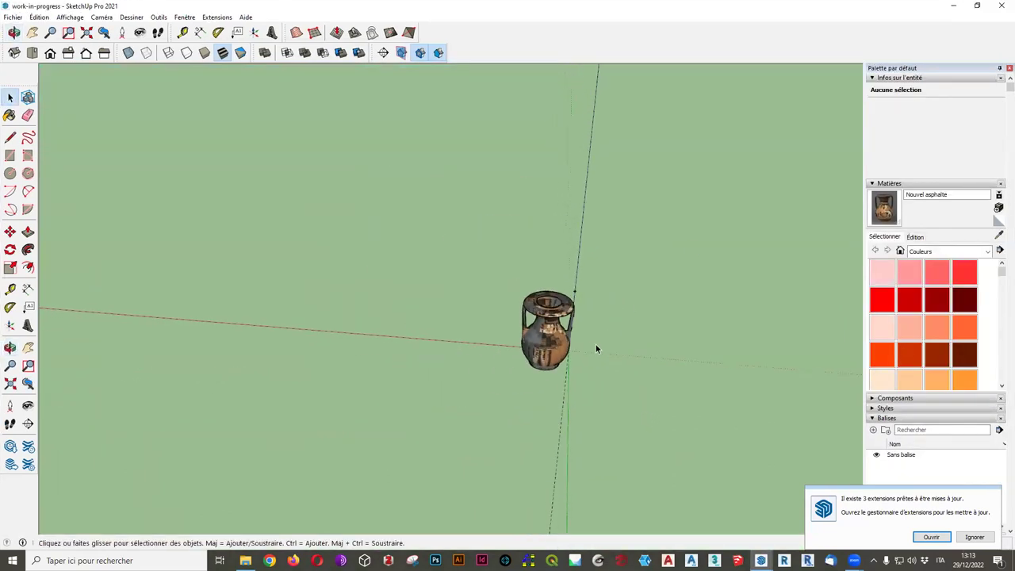
click(87, 32)
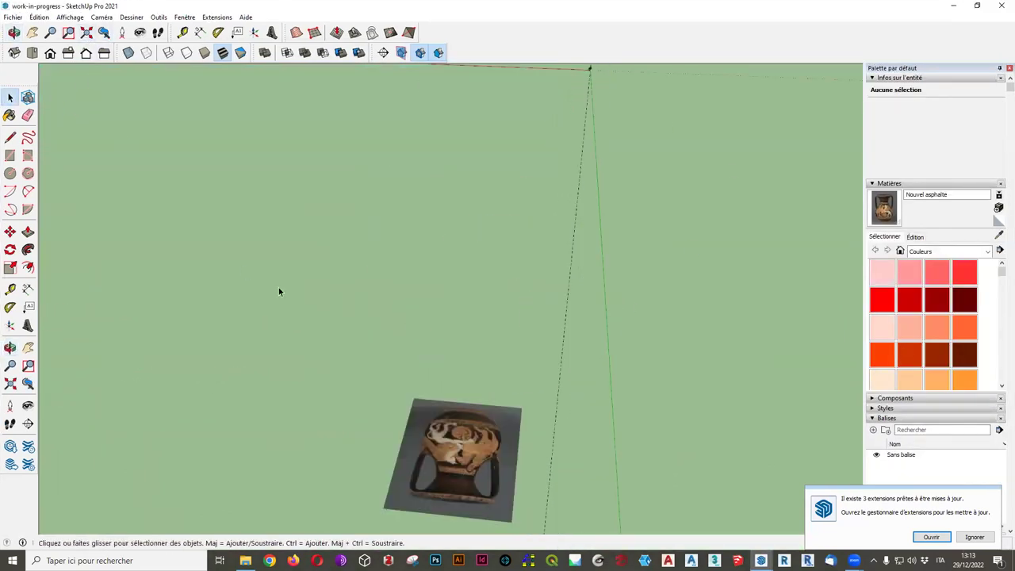
click(489, 439)
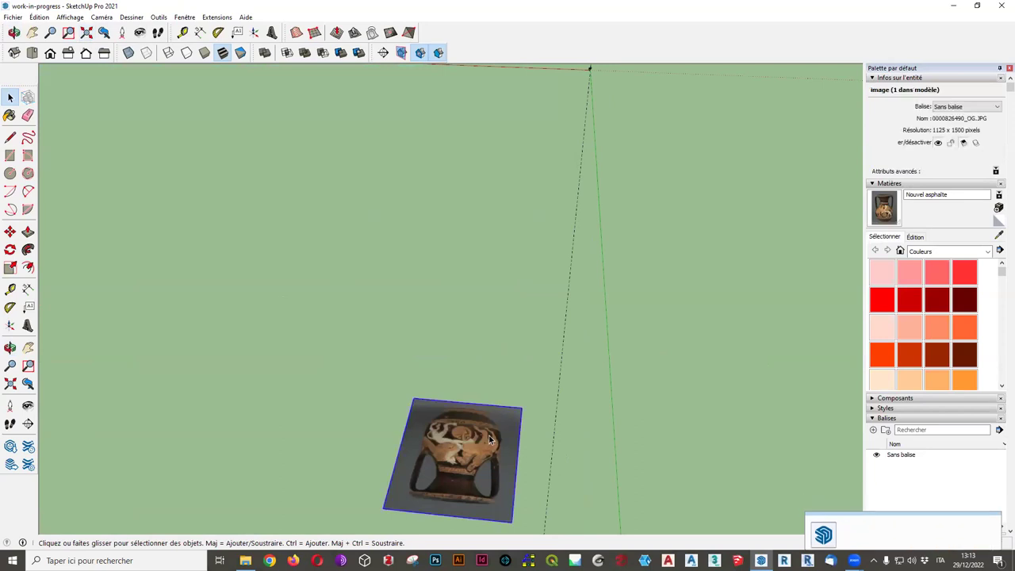
click(481, 424)
middle_drag(591, 75, 600, 82)
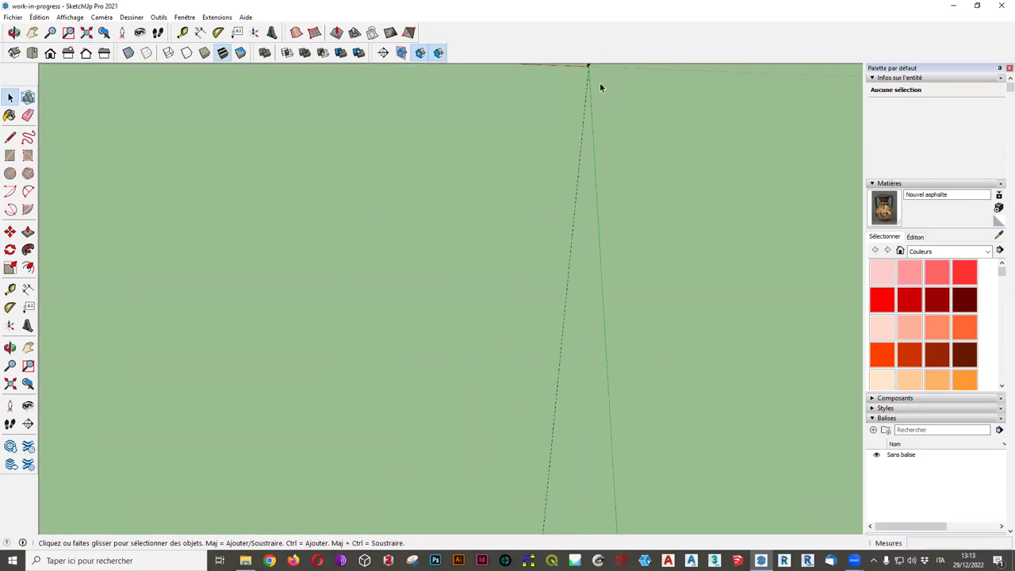
click(87, 32)
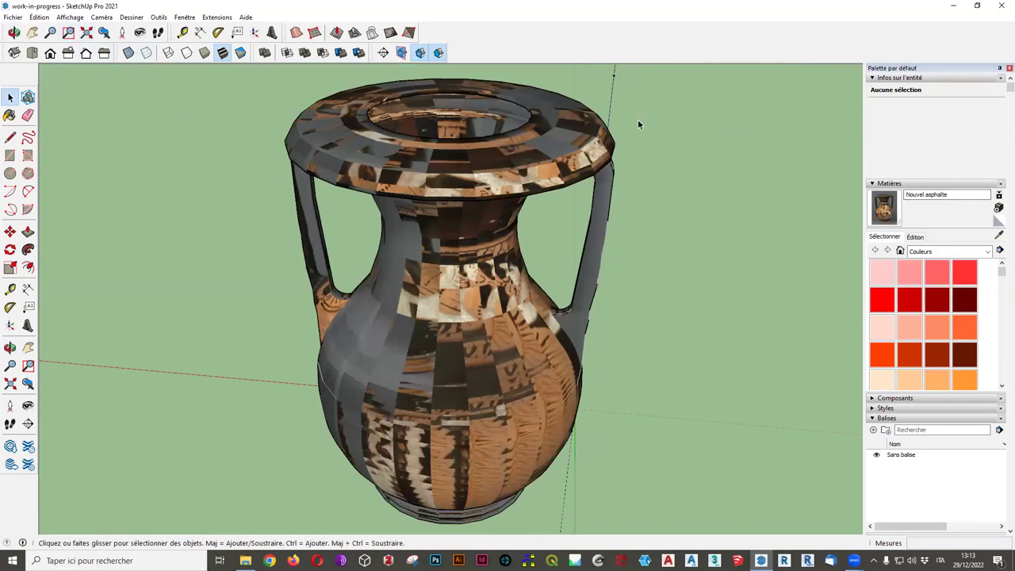
Uncheck Guides in the Affichage menu, then orbit and zoom to view the vase.
click(614, 76)
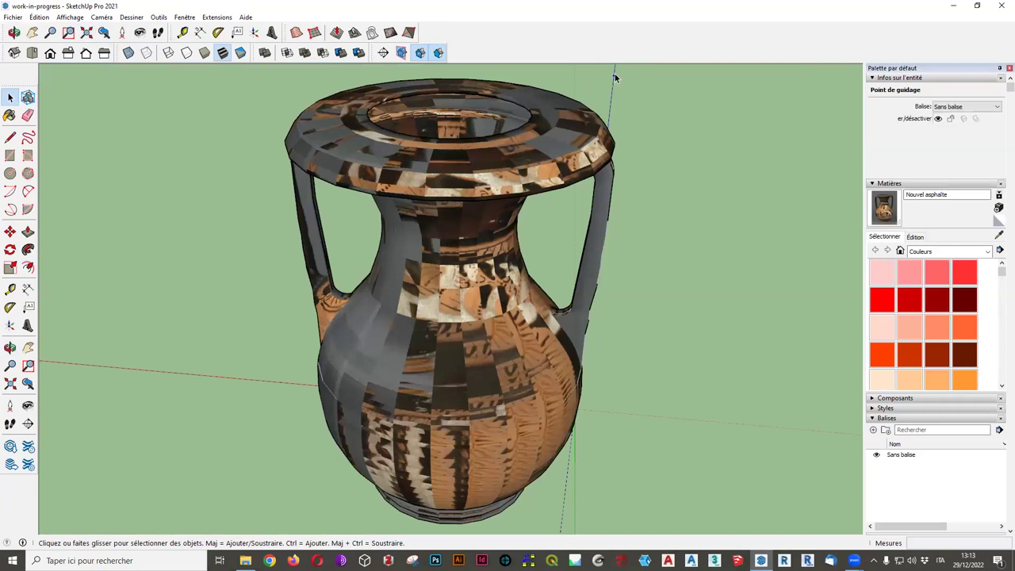
click(70, 17)
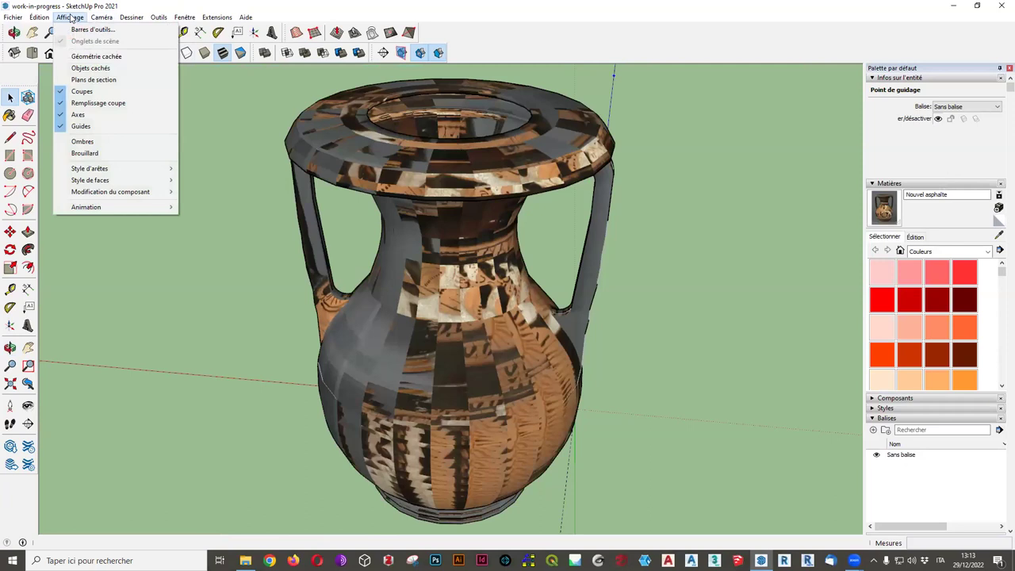
click(89, 127)
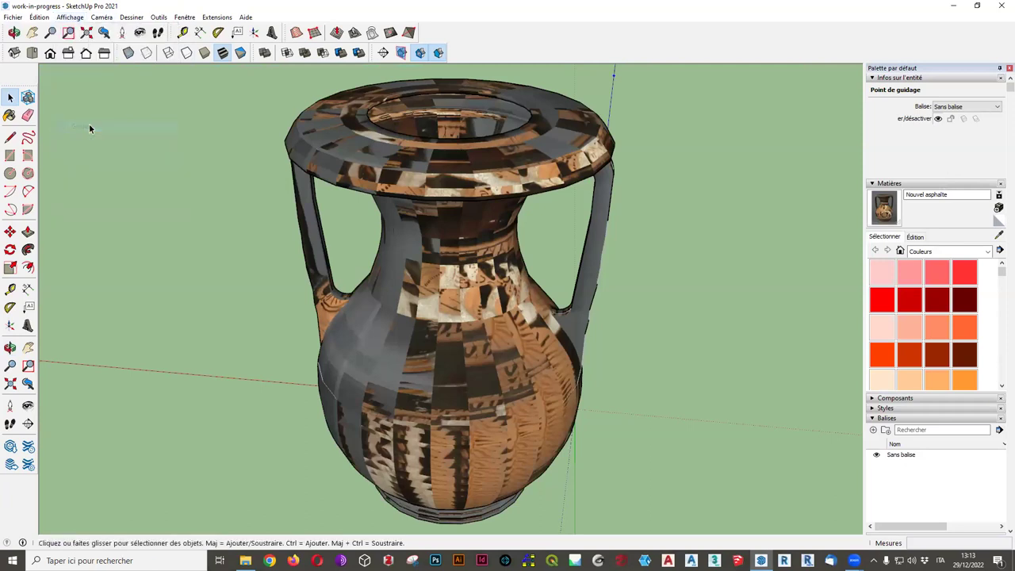
click(71, 17)
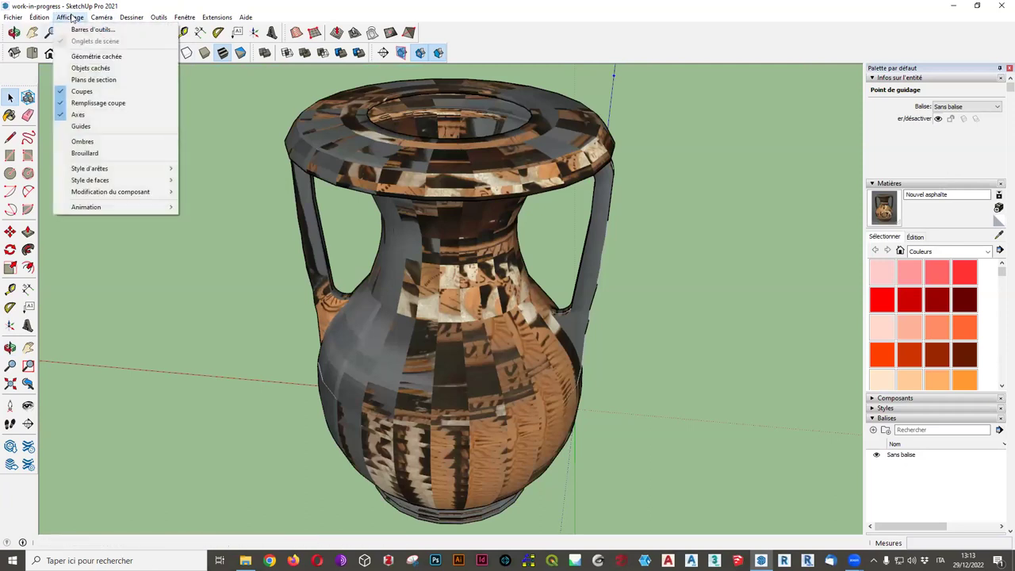
mouse_move(238, 340)
middle_down()
mouse_move(265, 271)
mouse_move(590, 294)
mouse_move(533, 309)
mouse_move(538, 303)
middle_up()
scroll(288, 265, down, 3)
scroll(288, 265, up, 3)
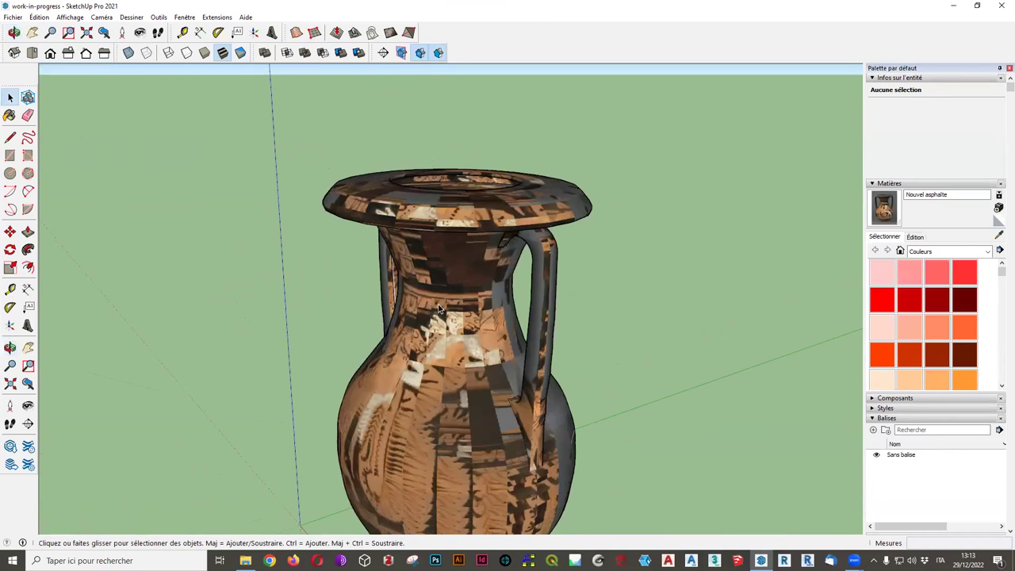
scroll(558, 374, down, 5)
scroll(531, 375, up, 2)
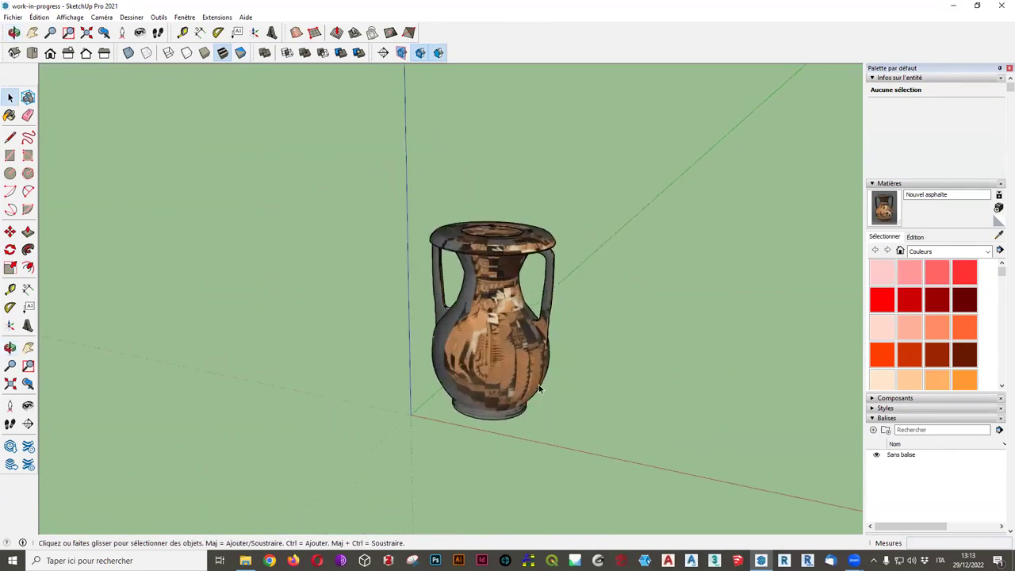
Paint the entire vase with the default material from the Matières panel.
triple_click(492, 258)
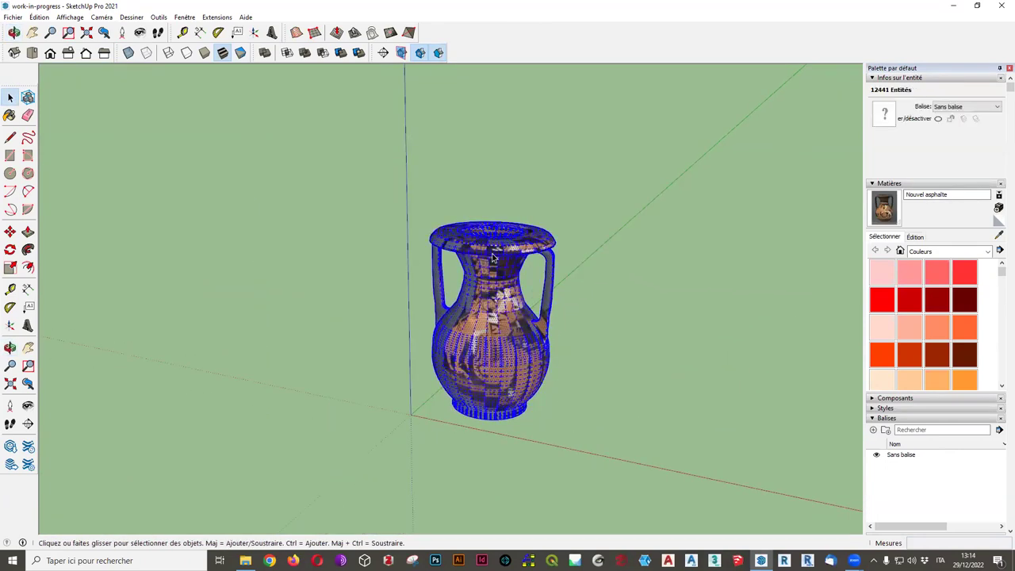
click(999, 221)
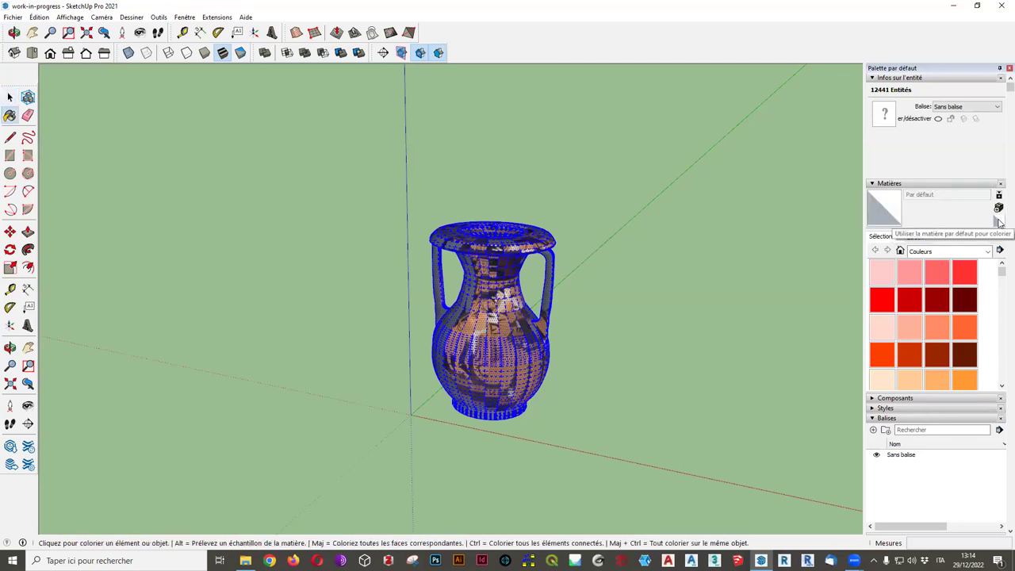
click(9, 96)
click(628, 501)
middle_drag(525, 446, 442, 338)
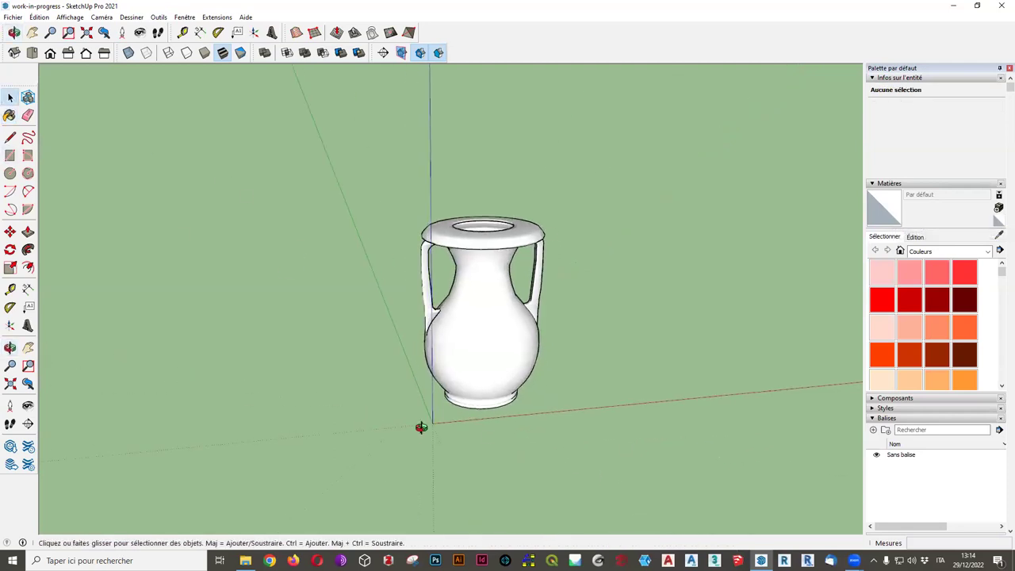
Select and check the vase's upper and lower parts while orbiting around it.
triple_click(441, 354)
triple_click(466, 352)
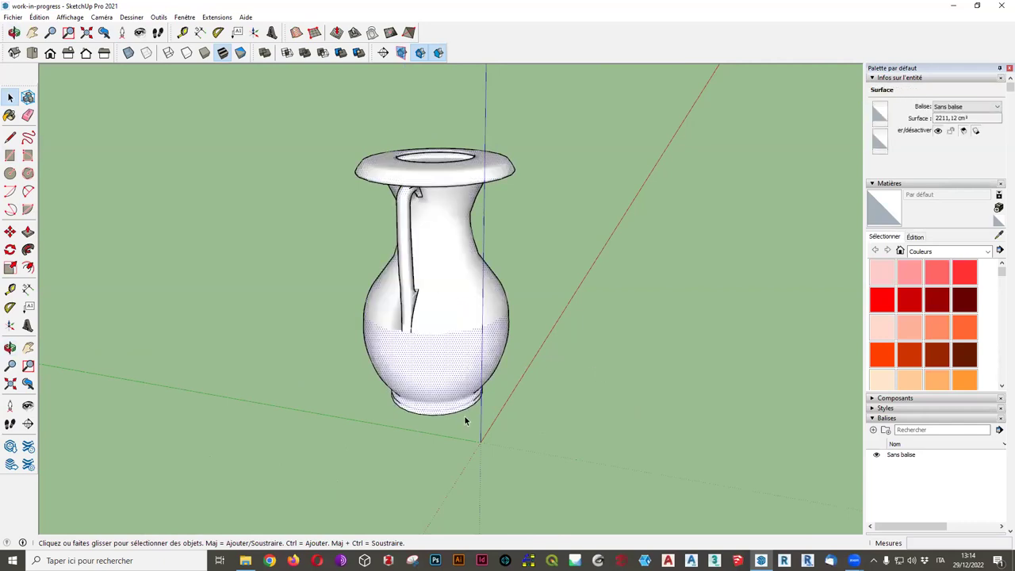
middle_drag(462, 335, 647, 425)
click(647, 424)
click(437, 321)
click(437, 323)
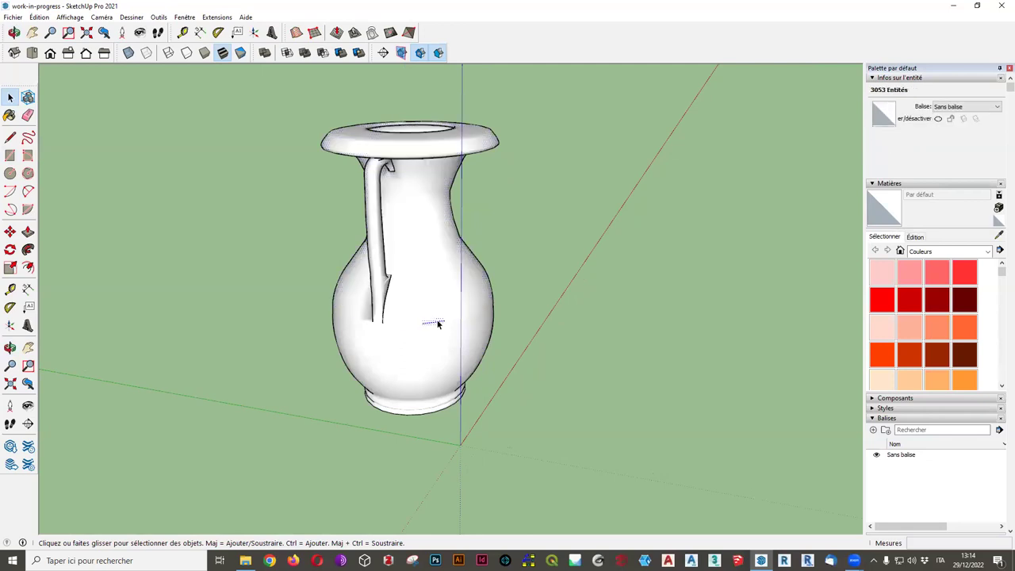
double_click(404, 325)
click(404, 322)
mouse_move(404, 322)
middle_down()
mouse_move(234, 426)
mouse_move(253, 467)
mouse_move(189, 458)
mouse_move(625, 450)
middle_up()
click(625, 451)
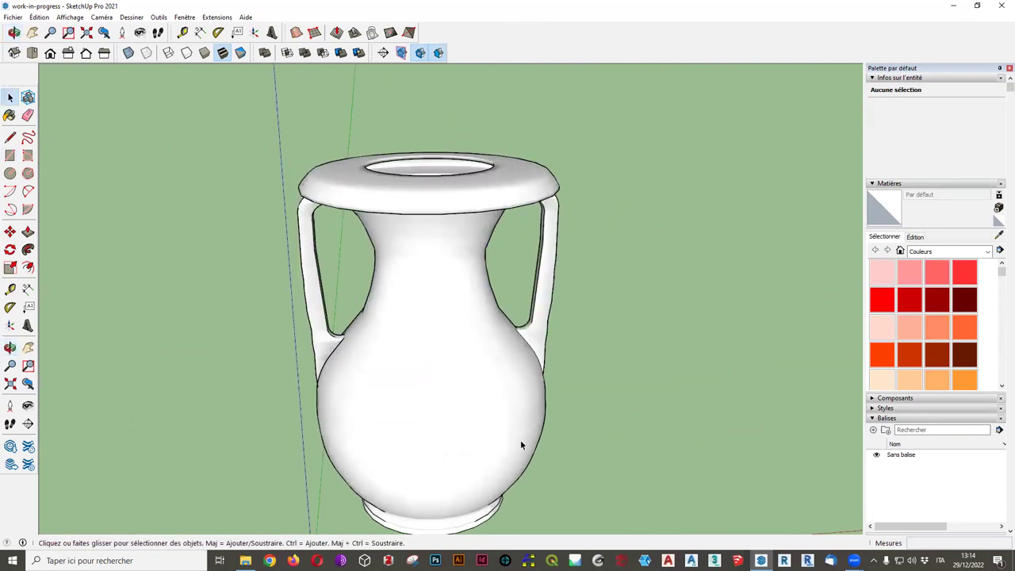
Orbit and zoom to a level side view of the white vase with the horizon.
scroll(521, 445, down, 3)
middle_drag(497, 496, 560, 465)
scroll(560, 465, up, 4)
mouse_move(573, 369)
middle_down()
mouse_move(588, 304)
mouse_move(571, 425)
mouse_move(464, 399)
middle_up()
scroll(588, 301, down, 3)
scroll(571, 367, up, 2)
mouse_move(571, 367)
middle_down()
mouse_move(574, 521)
mouse_move(540, 453)
mouse_move(528, 191)
middle_up()
scroll(543, 354, up, 2)
mouse_move(544, 354)
middle_down()
mouse_move(523, 291)
mouse_move(490, 292)
middle_up()
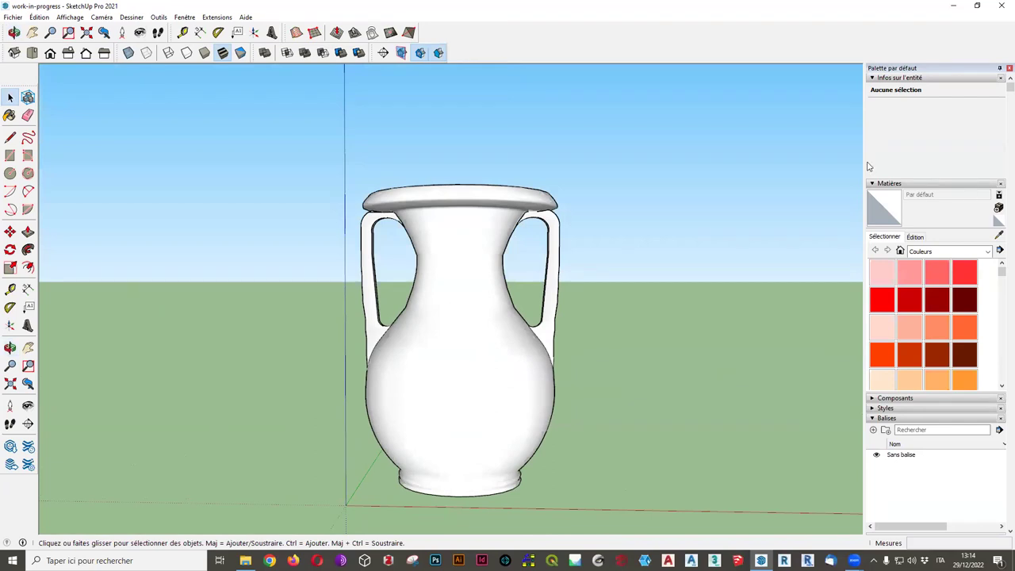
Select the Sans balise tag and collapse the Entity Info section.
click(911, 458)
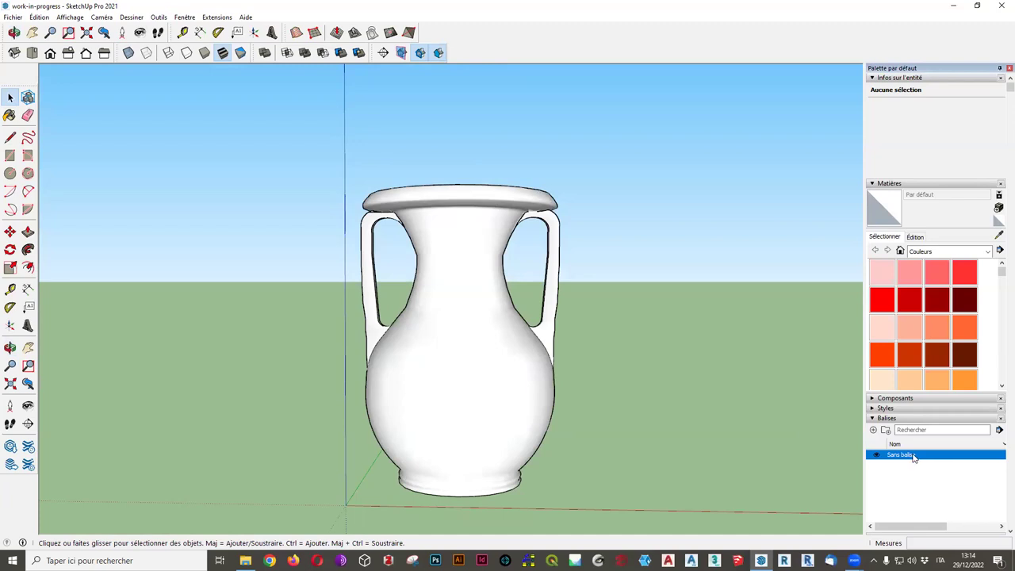
click(873, 78)
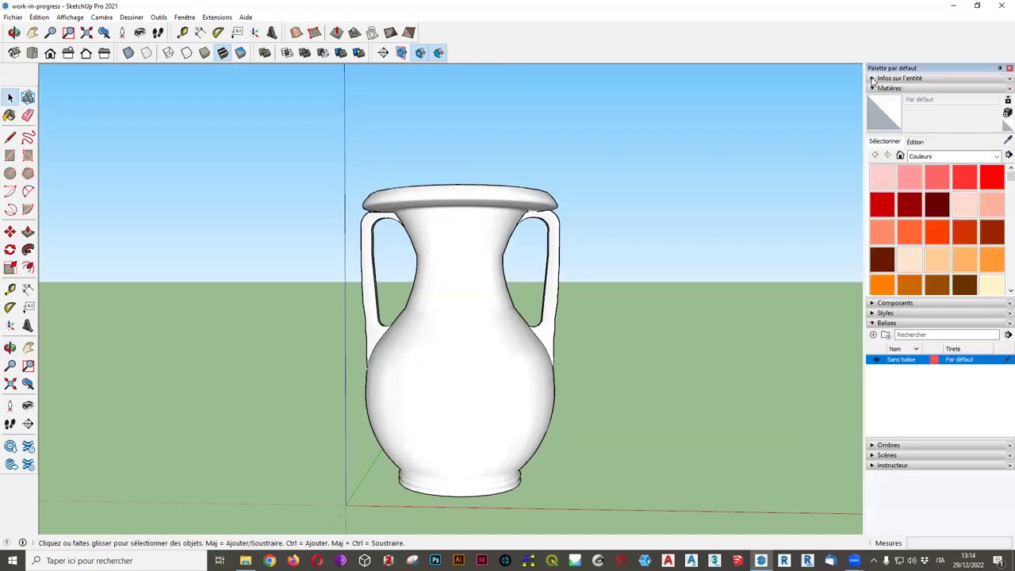
right_click(914, 366)
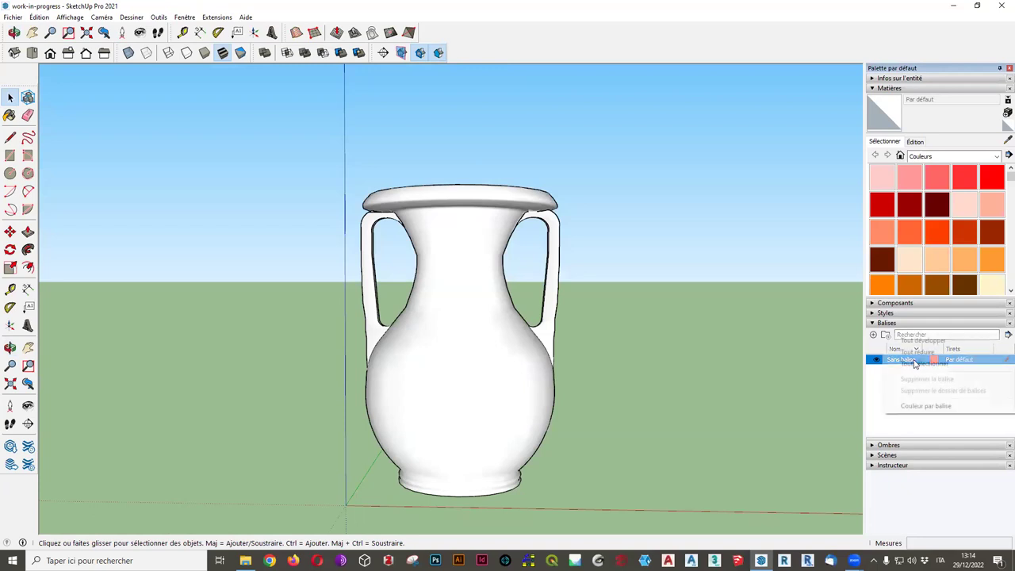
click(879, 378)
click(922, 363)
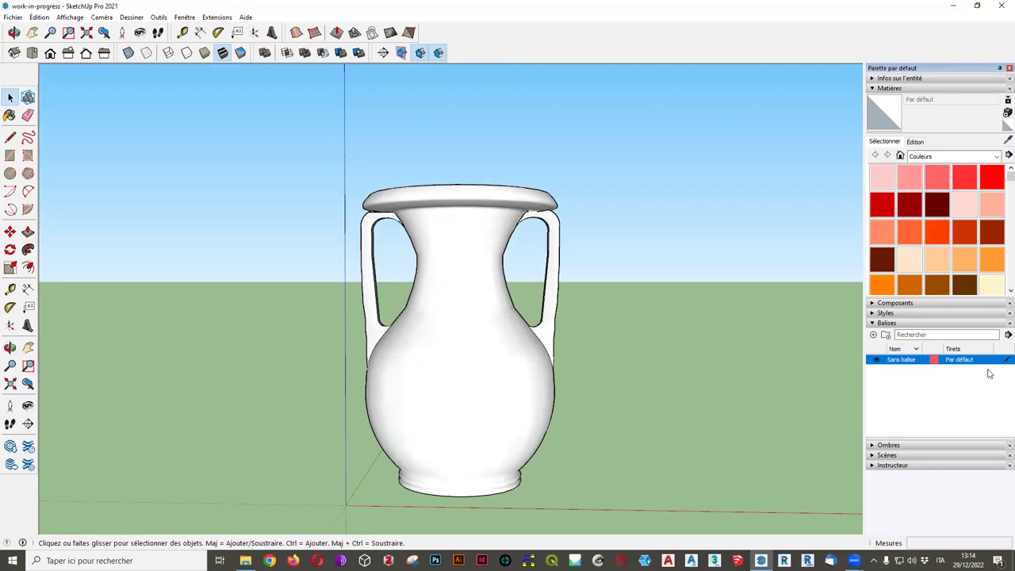
Add a new tag named modele and make it the active tag.
click(873, 334)
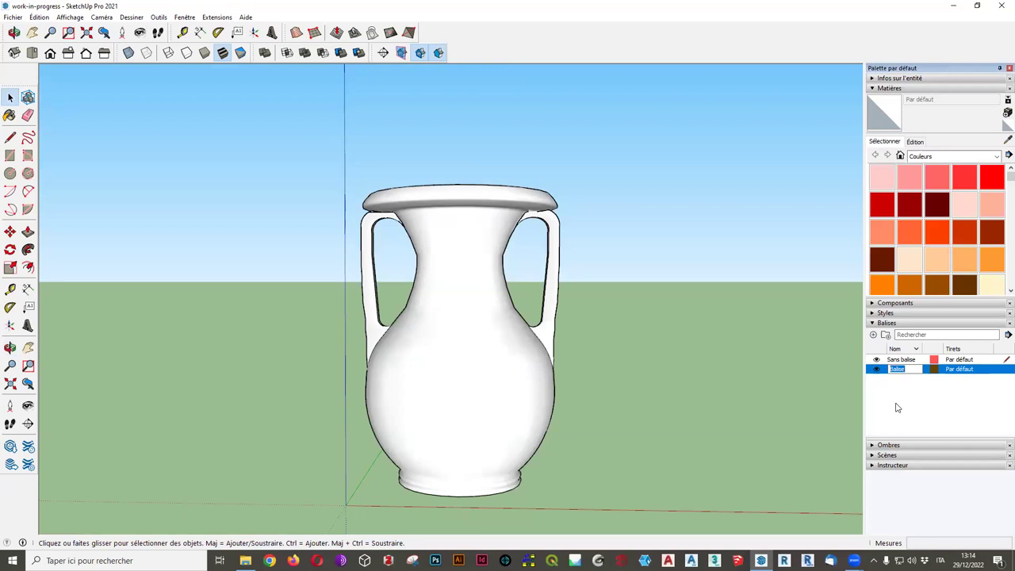
text(éé)
text(le)
key(Return)
double_click(919, 369)
click(1000, 373)
Select the whole vase and look at its Entity Info.
drag(297, 136, 626, 499)
shift+click(446, 370)
triple_click(445, 369)
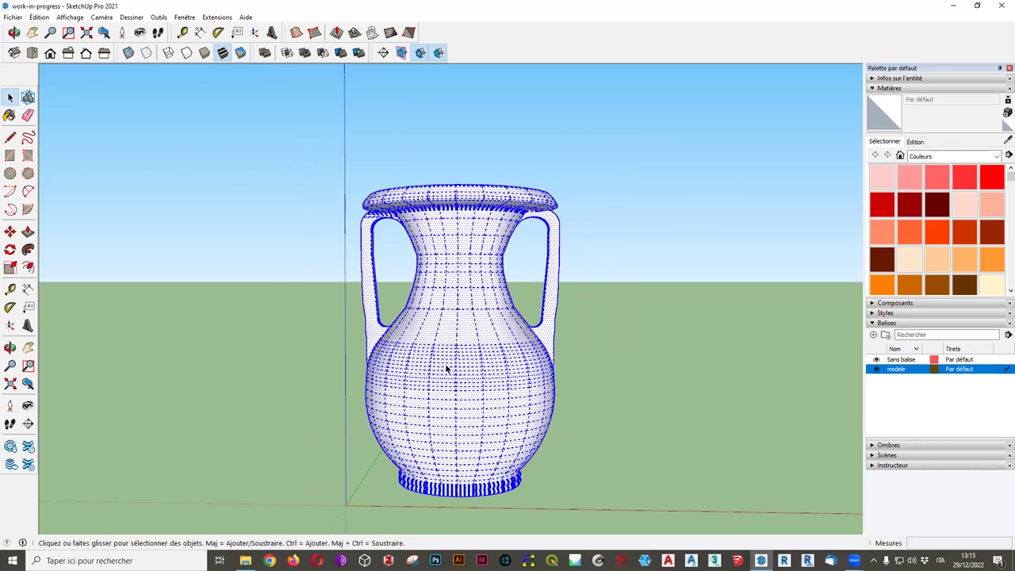
click(899, 79)
click(879, 79)
click(882, 360)
Test hiding the Sans balise and modele tags, dismissing the cannot-hide-active-tag warnings.
click(877, 369)
click(876, 369)
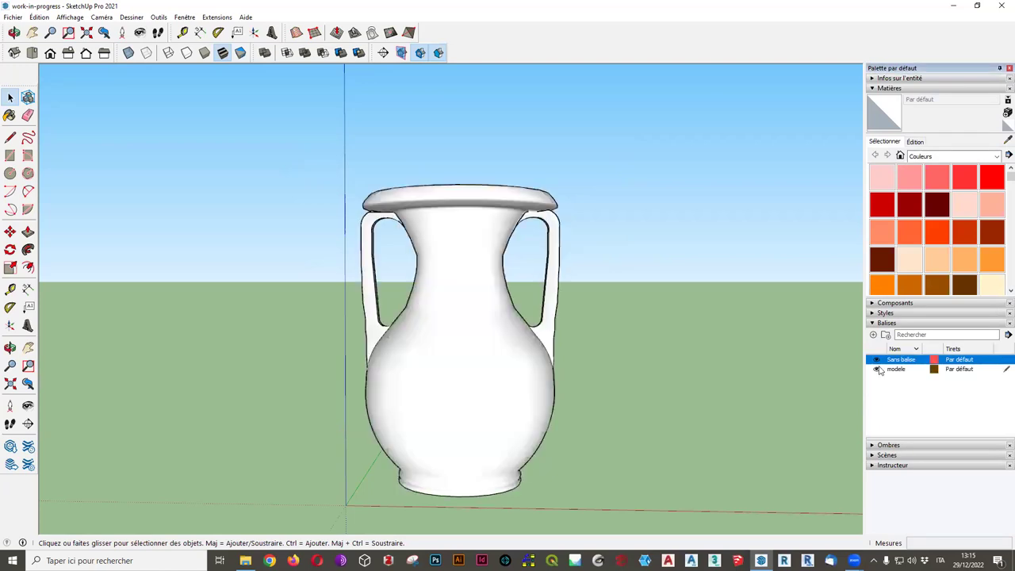
click(878, 369)
click(543, 311)
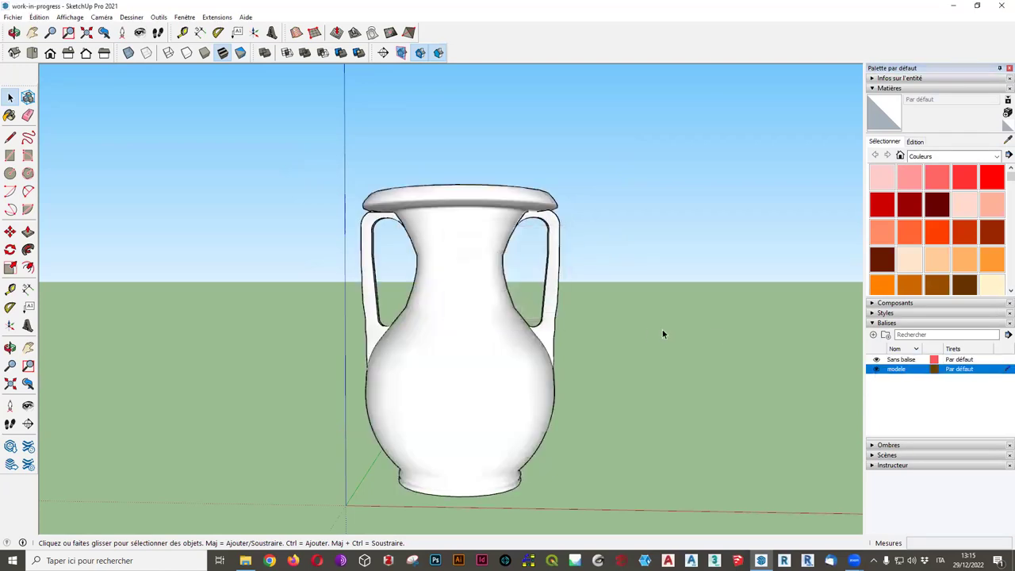
click(1001, 360)
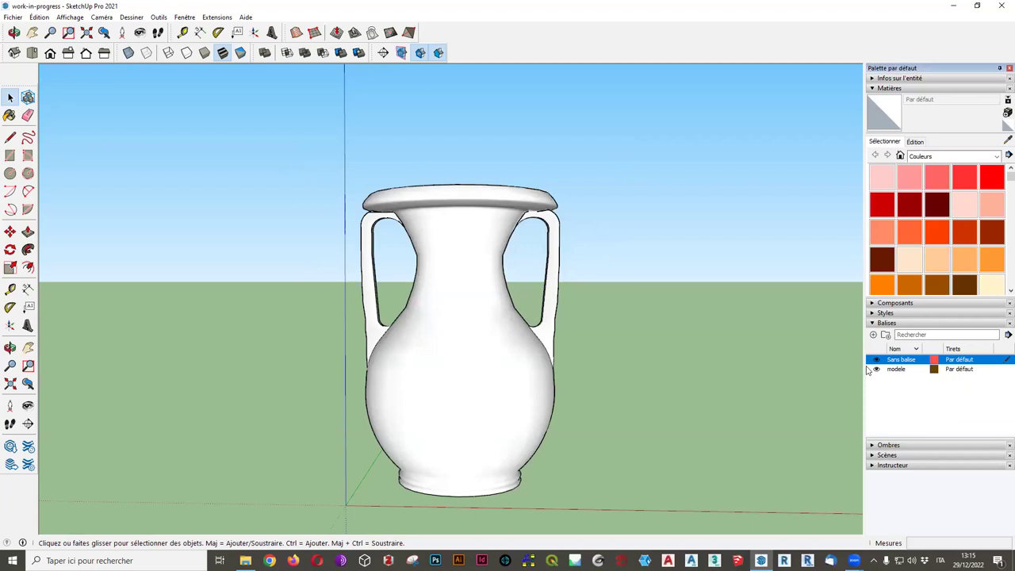
click(877, 359)
click(541, 309)
Keep the modele tag name and recheck the whole vase's tag in Entity Info.
click(877, 370)
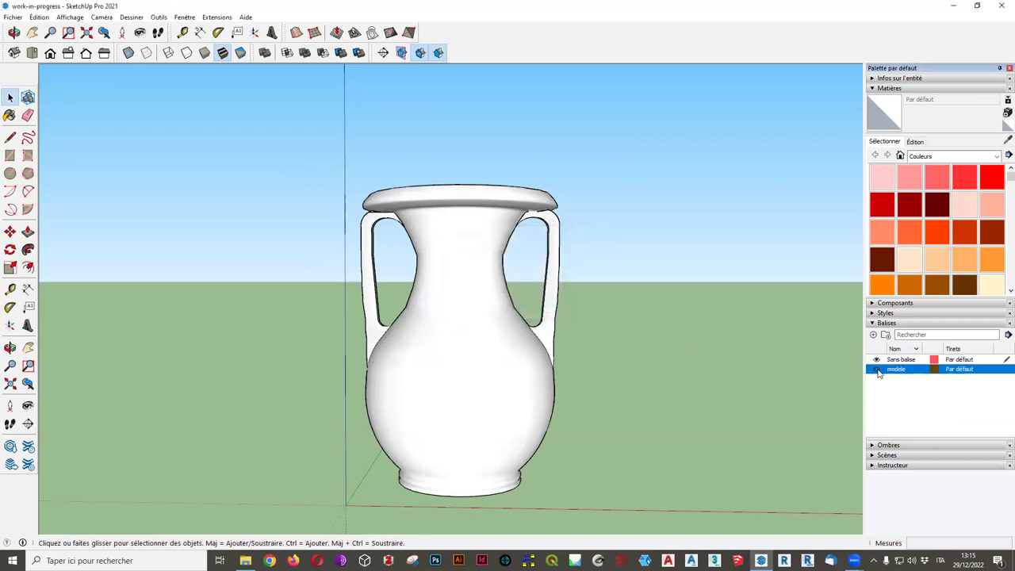
double_click(878, 371)
click(879, 416)
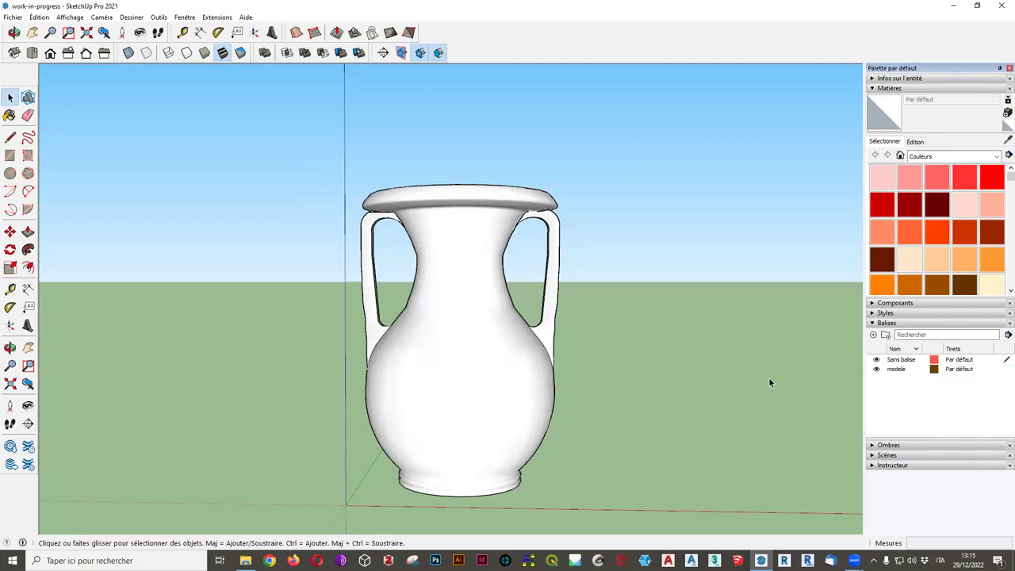
mouse_move(268, 152)
mouse_down()
mouse_move(314, 214)
mouse_move(638, 535)
mouse_up()
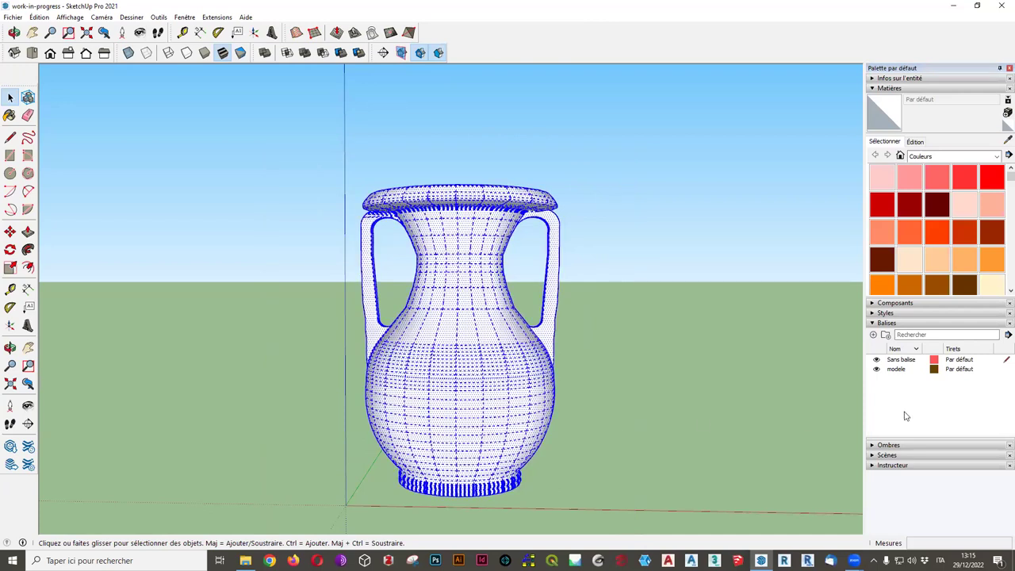
click(874, 79)
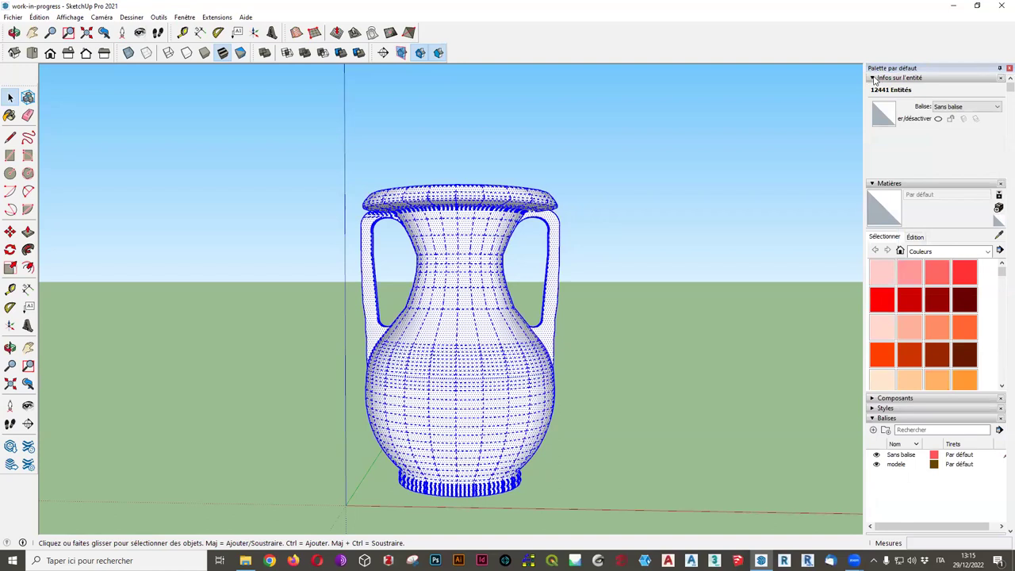
click(873, 79)
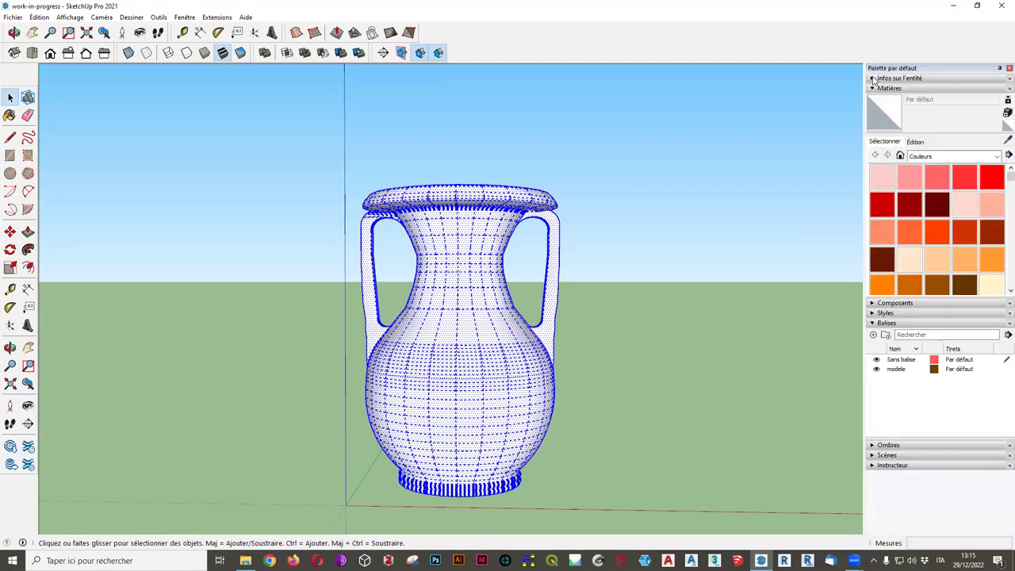
click(814, 354)
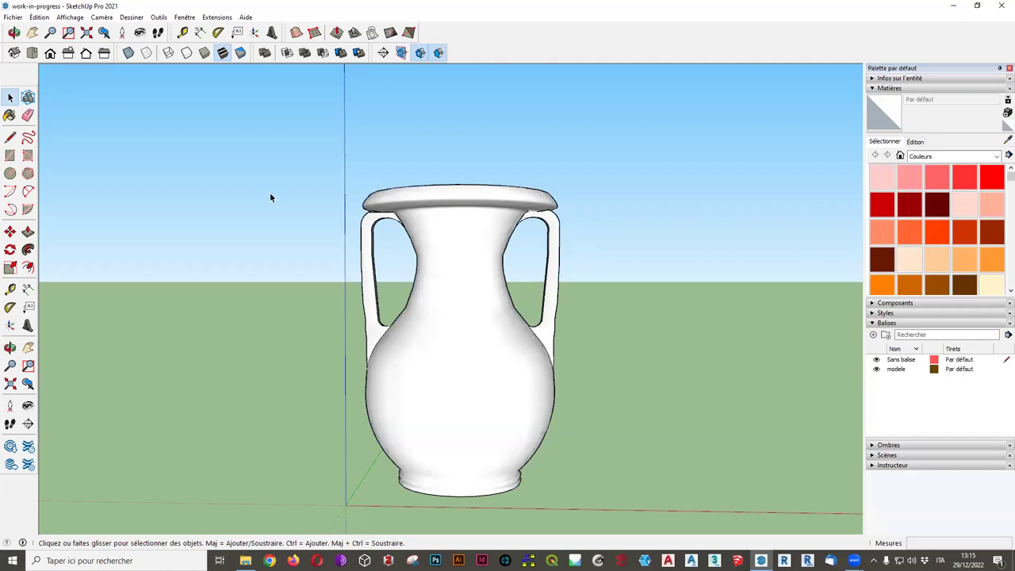
Select the whole vase and set its tag to modele in Entity Info.
triple_click(473, 356)
mouse_move(470, 349)
middle_down()
mouse_move(717, 409)
mouse_move(757, 369)
middle_up()
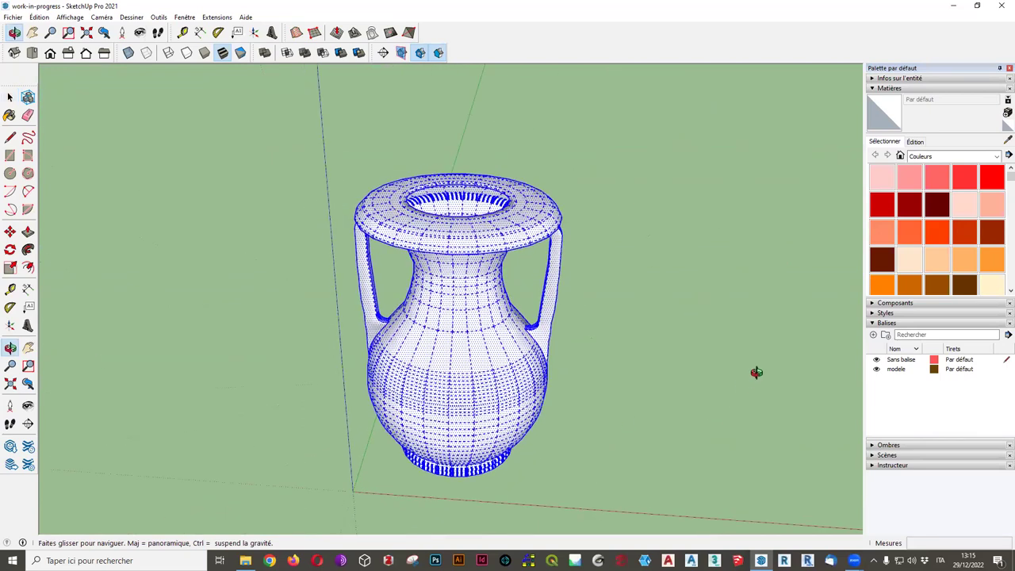
click(872, 79)
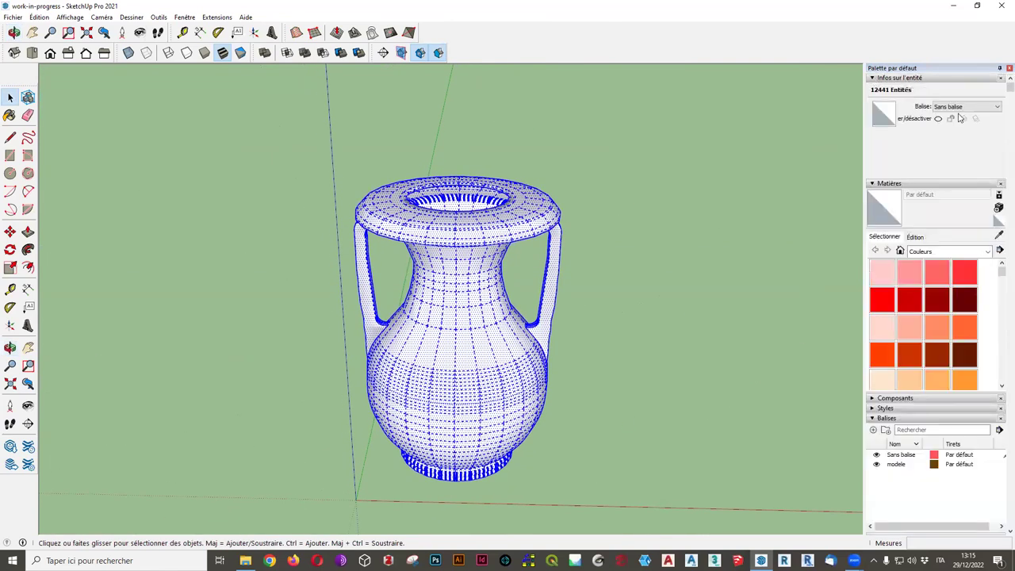
click(995, 107)
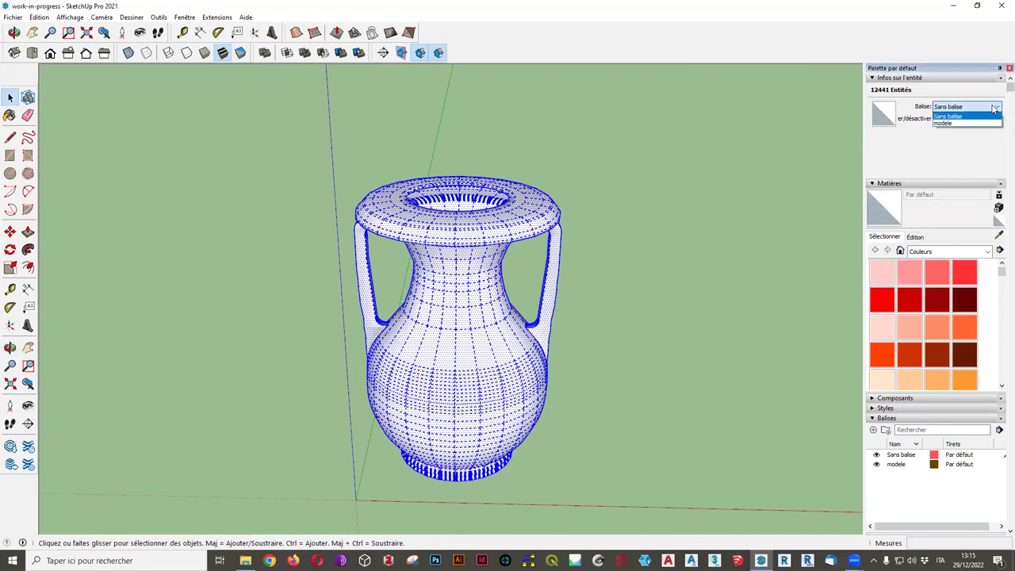
click(953, 124)
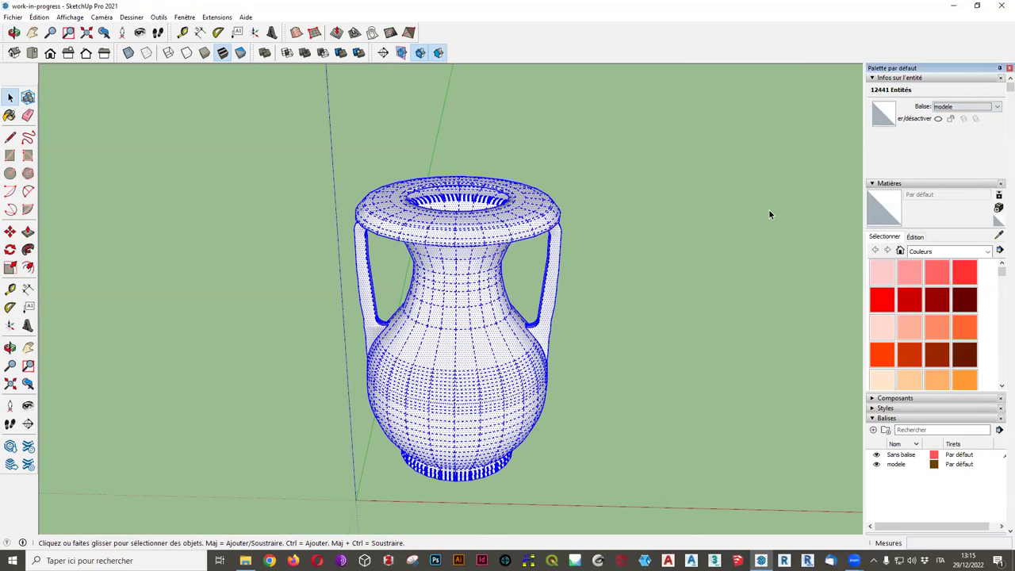
click(766, 207)
Toggle the modele tag off and on to confirm the vase hides and reappears.
click(460, 218)
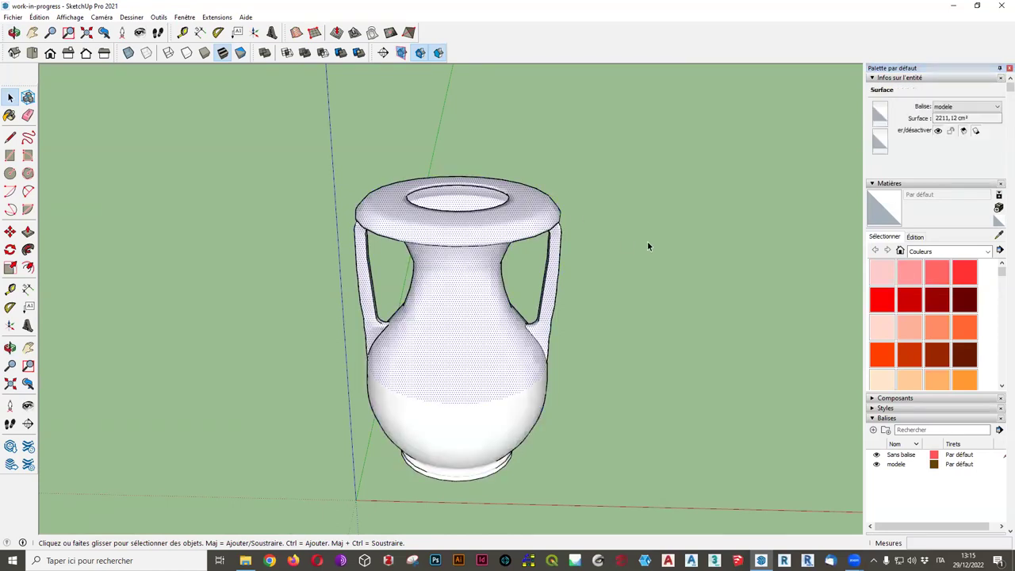
click(877, 466)
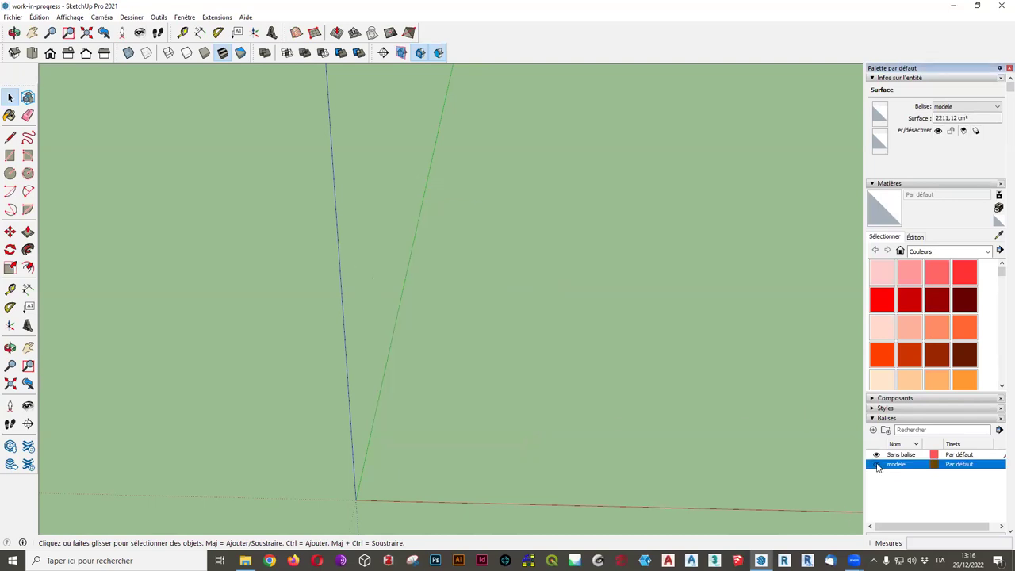
click(878, 466)
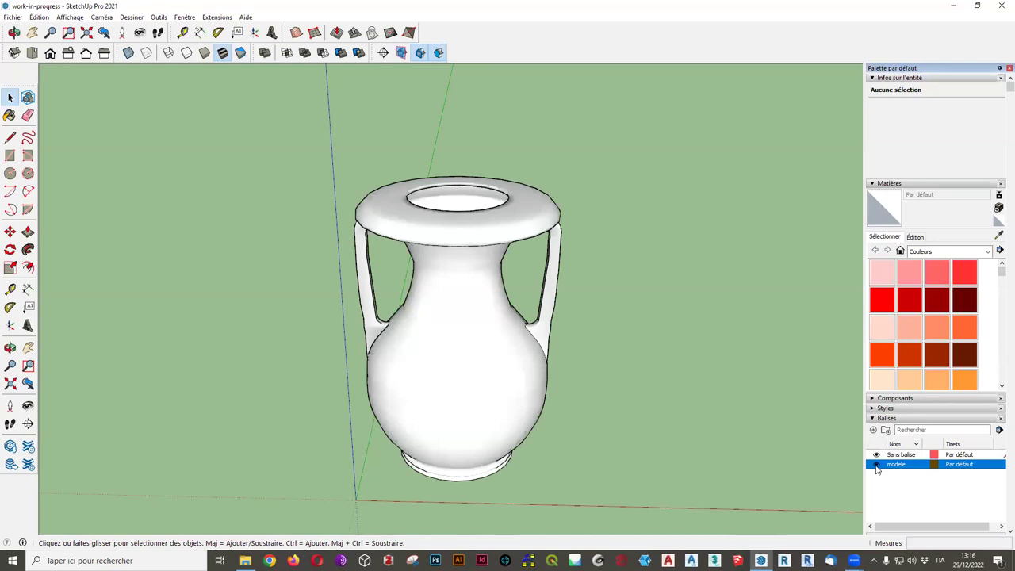
click(807, 447)
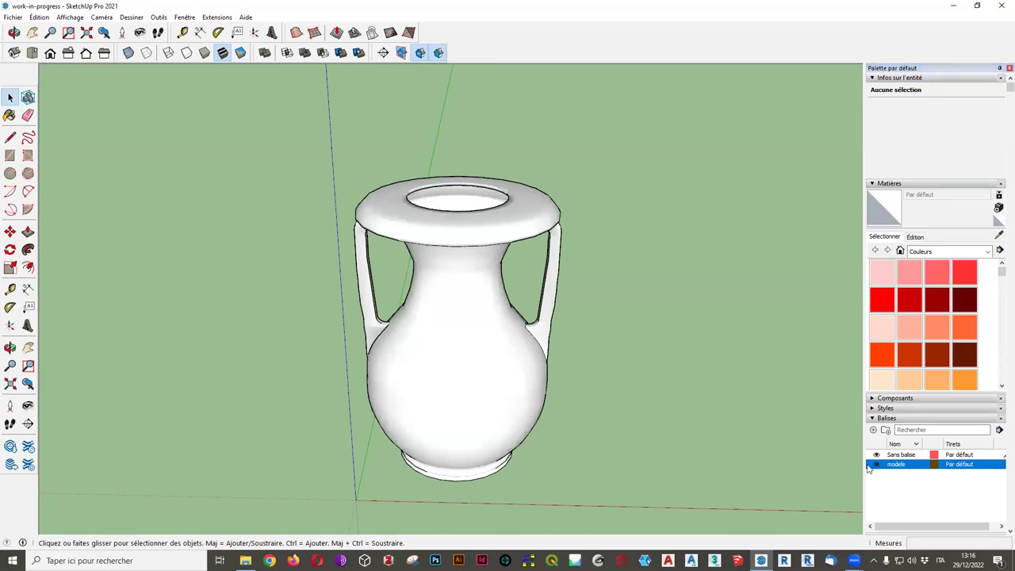
mouse_move(600, 255)
middle_down()
mouse_move(695, 367)
mouse_move(751, 359)
middle_up()
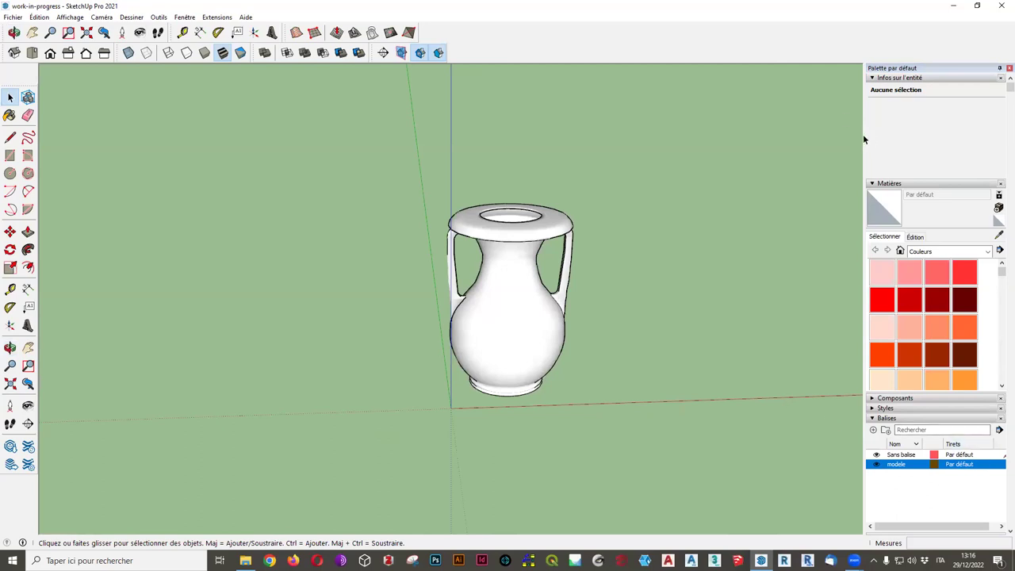
drag(864, 140, 822, 142)
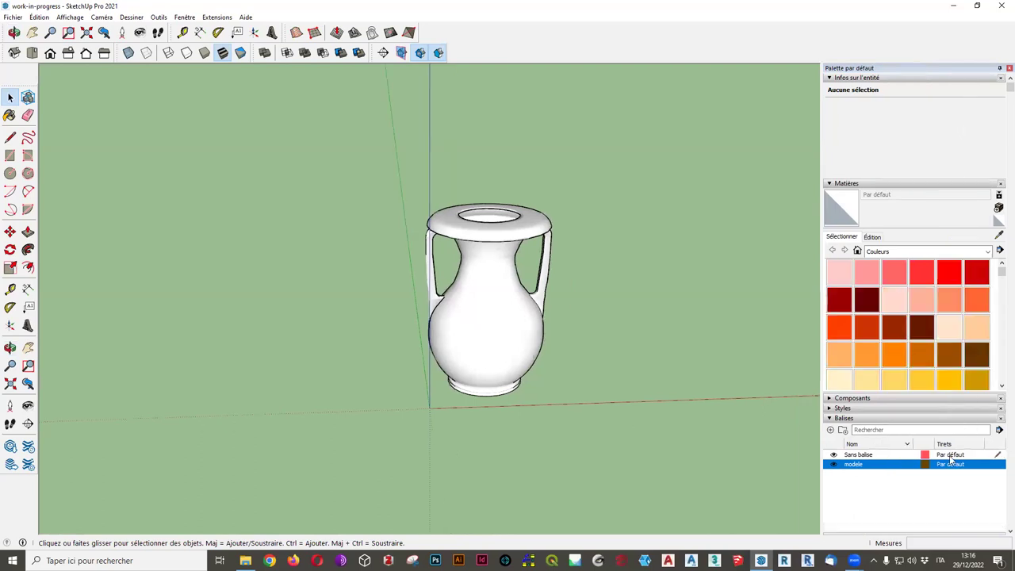
Add a new tag named image to the Tags list.
click(830, 429)
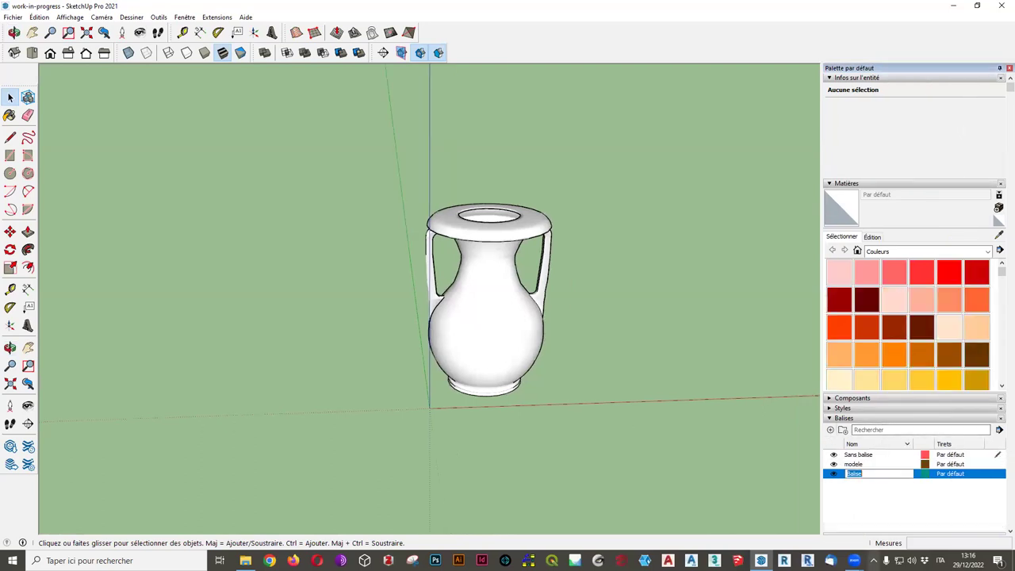
text(image)
key(Return)
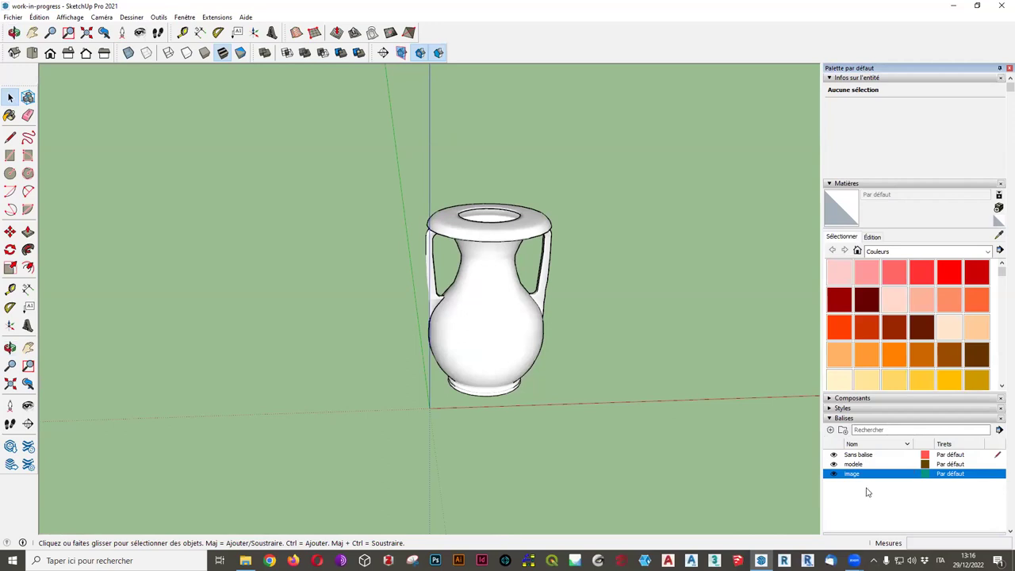
scroll(610, 214, down, 2)
middle_drag(613, 208, 587, 218)
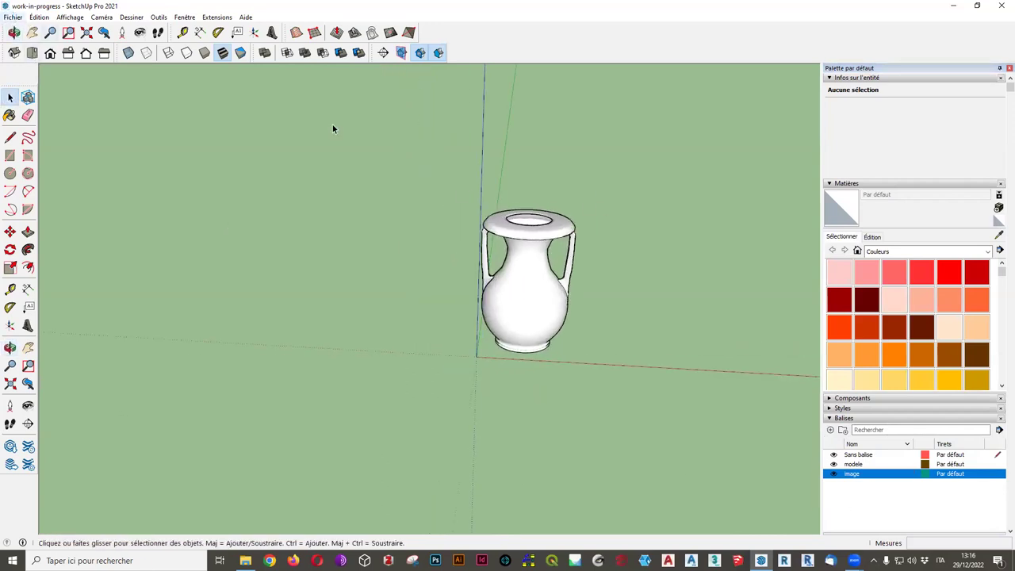
Save the model from the File menu.
click(12, 18)
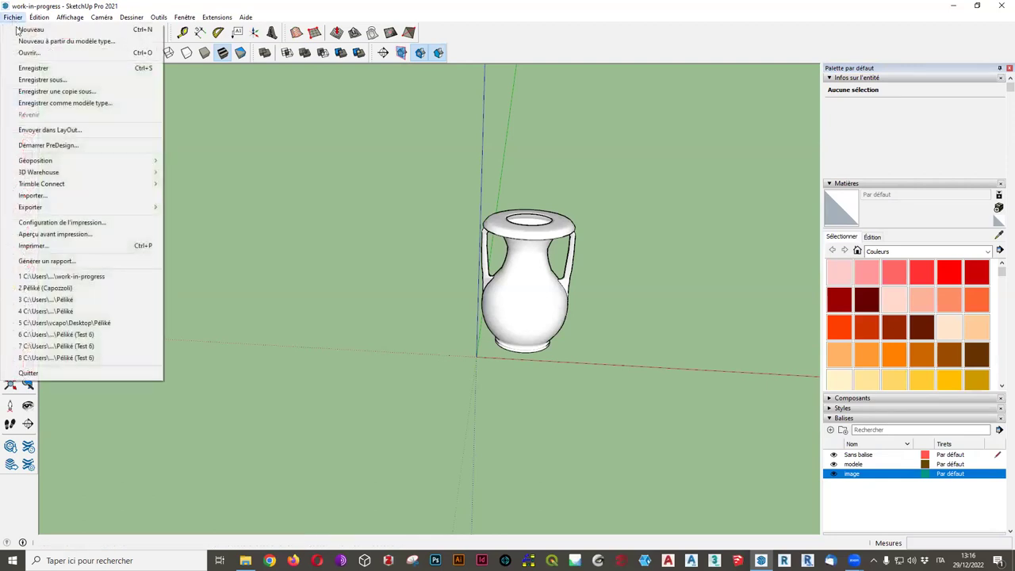
click(32, 66)
mouse_move(670, 218)
middle_down()
mouse_move(438, 242)
mouse_move(485, 264)
middle_up()
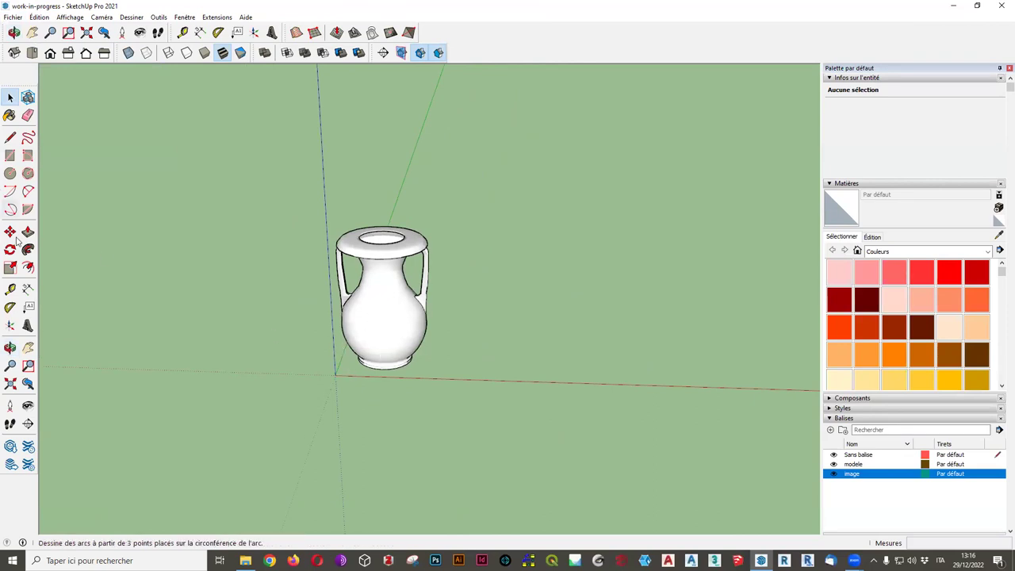
Turn on Hidden Geometry so the vase's mesh edges show, and zoom in on it.
click(69, 17)
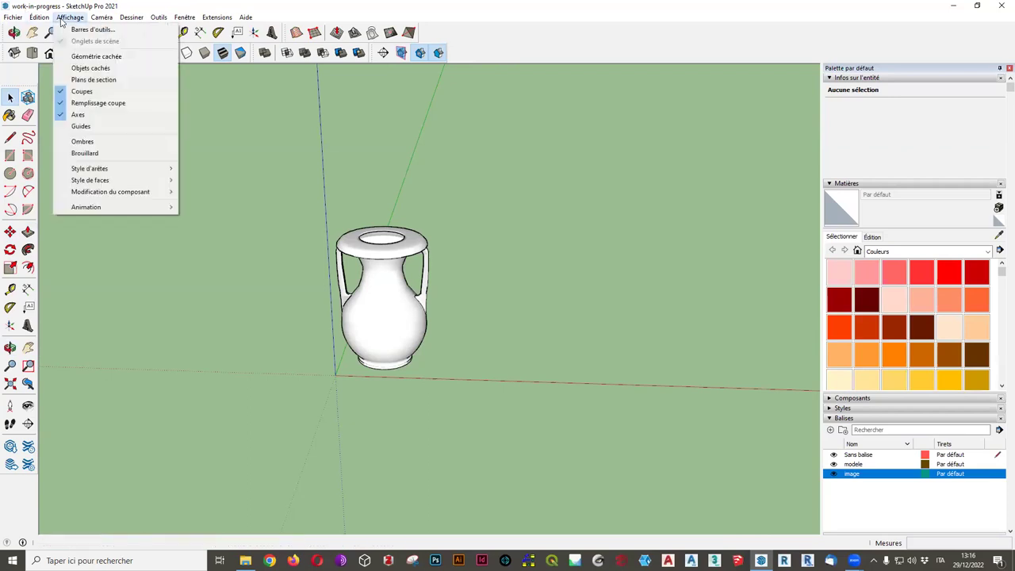
click(103, 56)
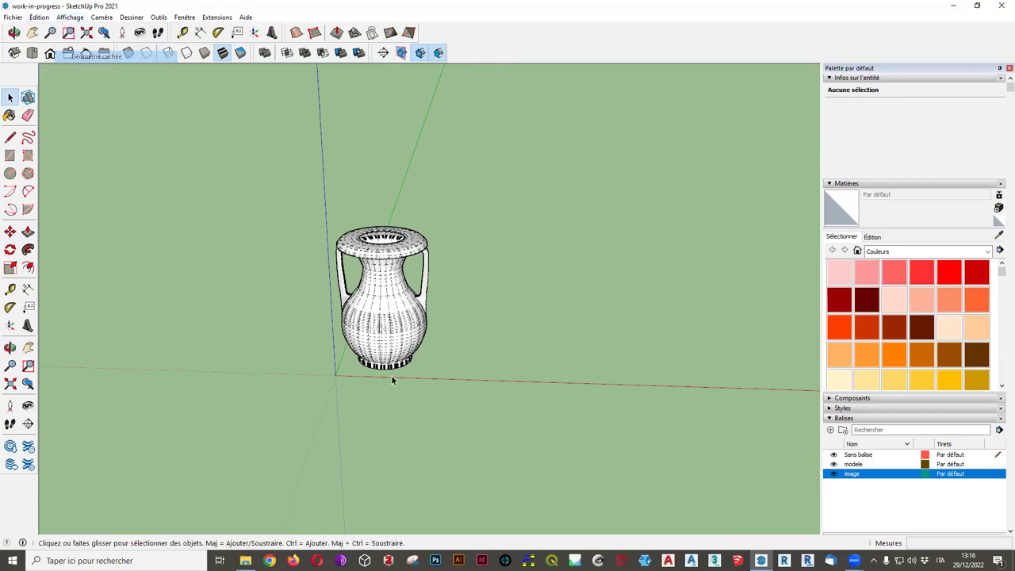
scroll(368, 285, up, 2)
scroll(422, 273, up, 3)
scroll(422, 272, up, 2)
mouse_move(476, 410)
middle_down()
mouse_move(688, 390)
mouse_move(646, 420)
middle_up()
Switch the face style to X-ray and inspect the transparent vase, checking two stray edges.
click(73, 18)
mouse_move(90, 180)
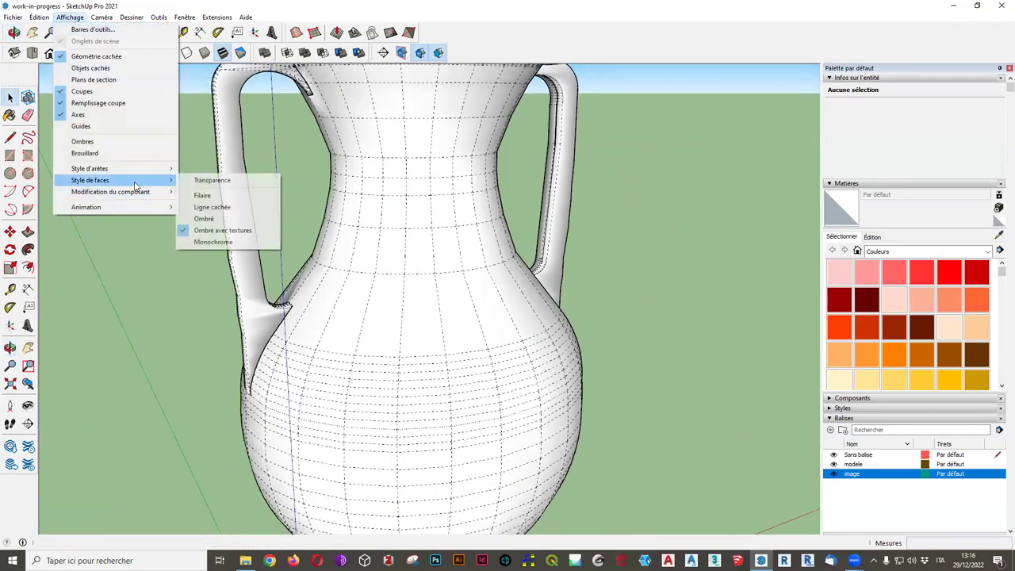
click(212, 181)
scroll(351, 344, down, 4)
mouse_move(351, 344)
middle_down()
mouse_move(520, 284)
mouse_move(373, 389)
mouse_move(453, 421)
mouse_move(498, 425)
mouse_move(476, 420)
middle_up()
drag(77, 146, 199, 208)
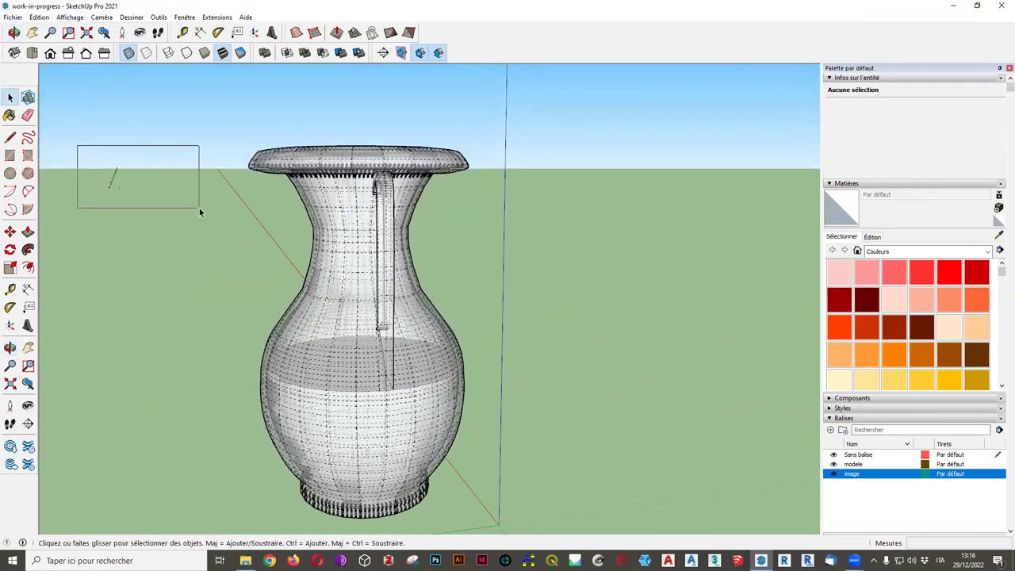
click(125, 230)
Orbit and zoom to view both vase handles from the front.
scroll(232, 286, down, 2)
mouse_move(140, 390)
middle_down()
mouse_move(421, 399)
mouse_move(117, 398)
mouse_move(247, 408)
mouse_move(351, 445)
middle_up()
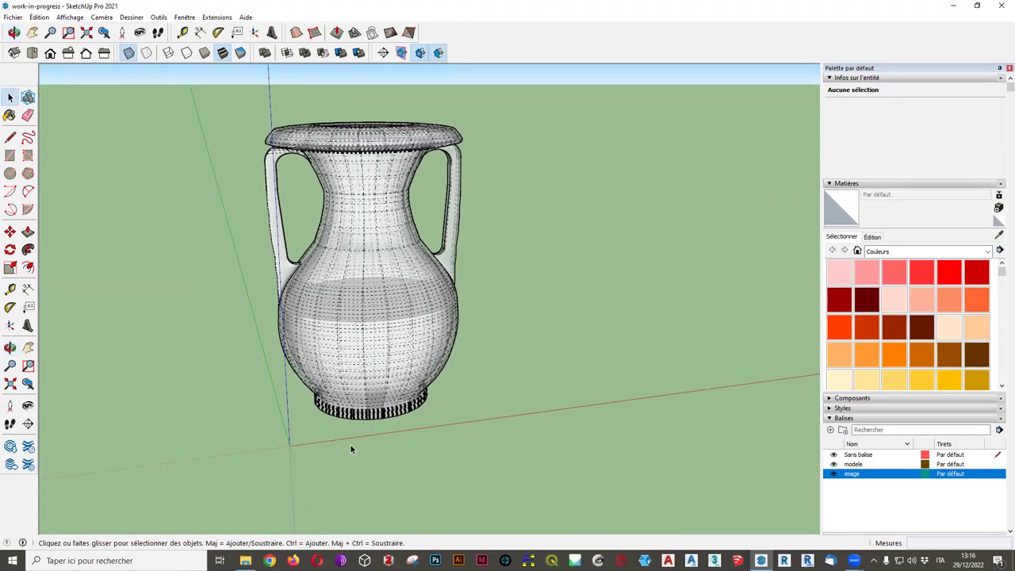
scroll(366, 316, up, 3)
scroll(370, 326, up, 2)
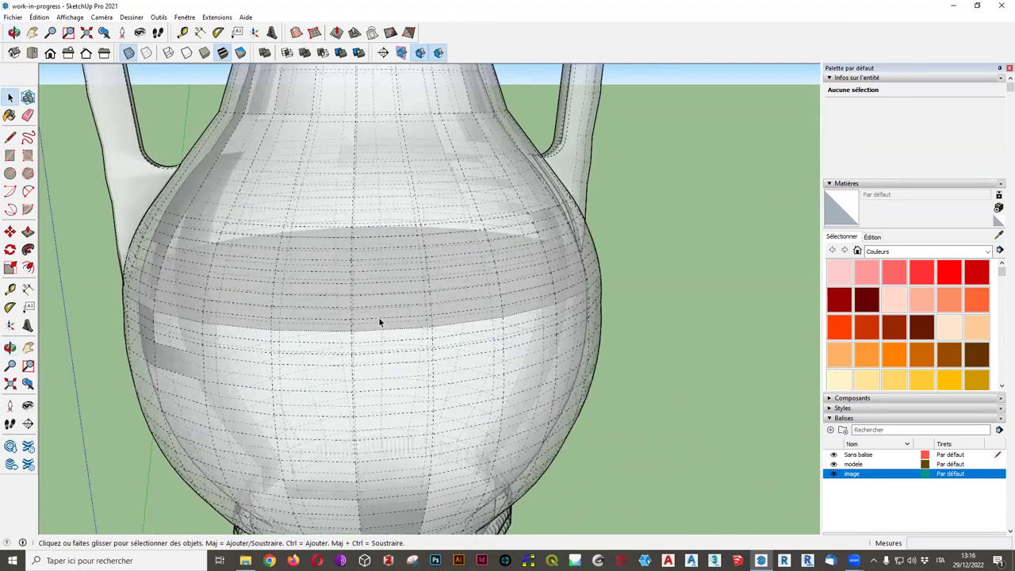
scroll(378, 320, up, 2)
scroll(449, 316, down, 1)
scroll(410, 281, down, 2)
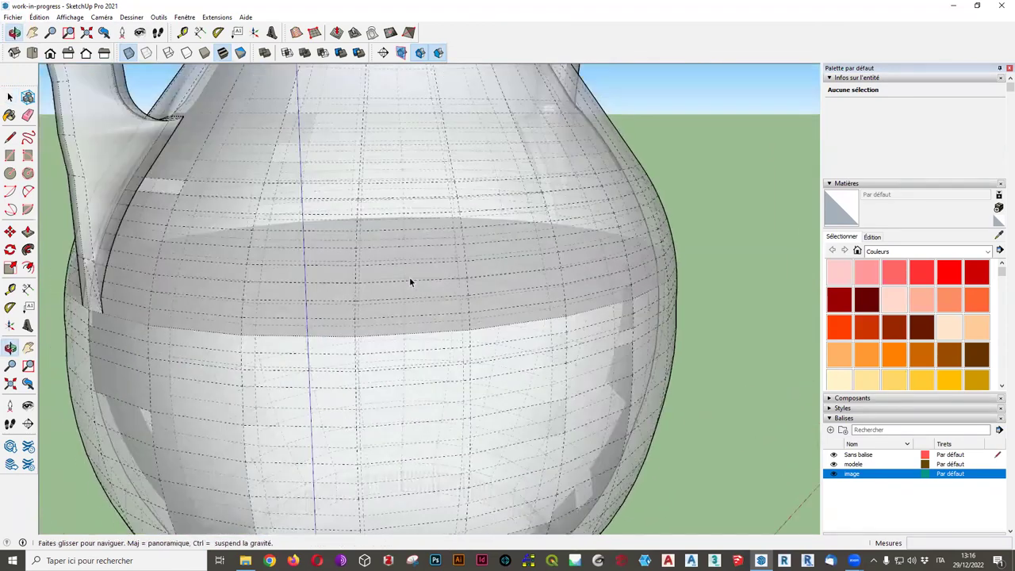
scroll(276, 360, down, 2)
scroll(276, 359, down, 2)
scroll(238, 333, down, 1)
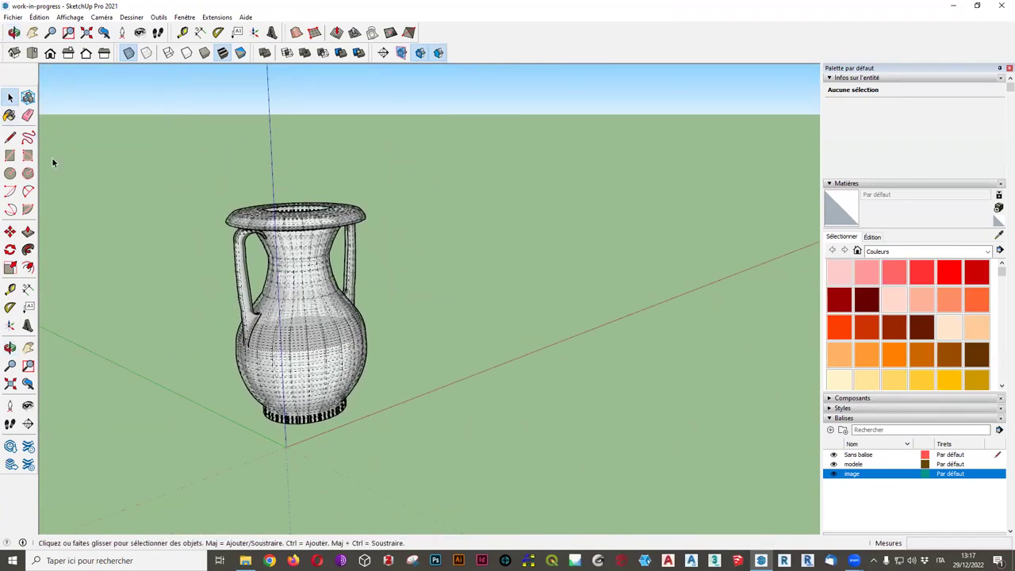
Turn X-ray off so the faceted vase is opaque again.
click(70, 17)
mouse_move(90, 180)
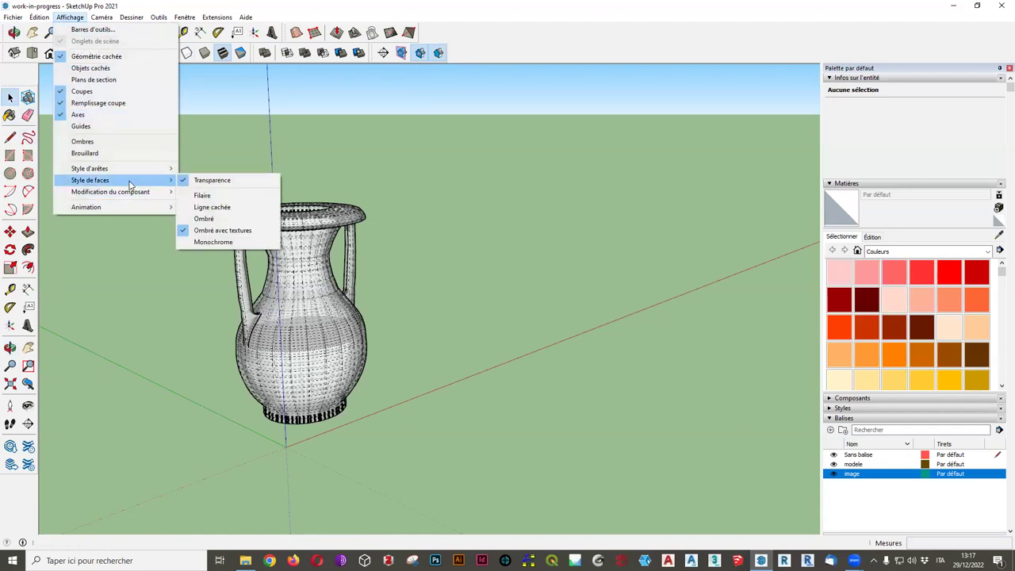
click(253, 182)
mouse_move(146, 322)
middle_down()
mouse_move(374, 317)
mouse_move(302, 315)
middle_up()
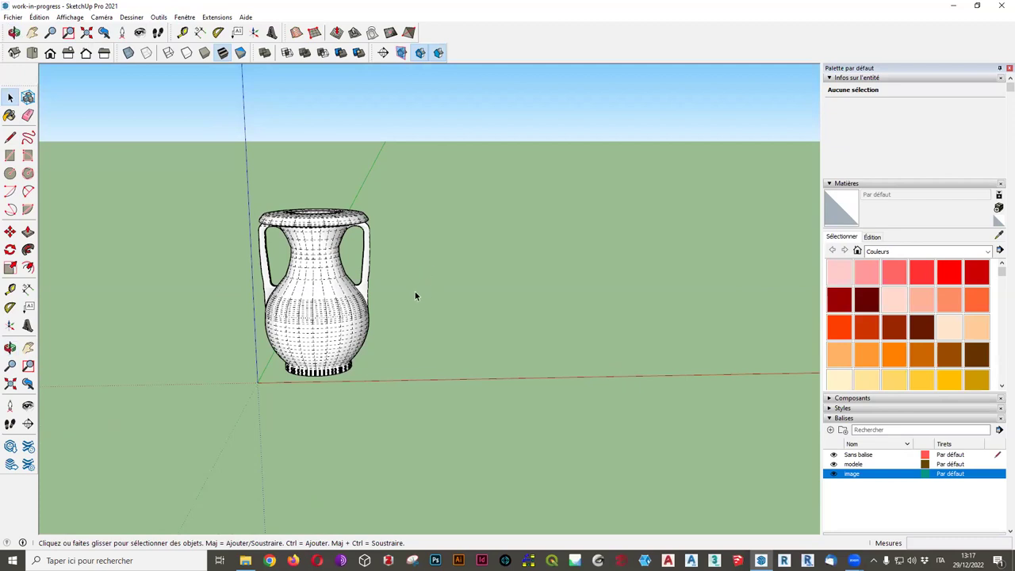
click(9, 117)
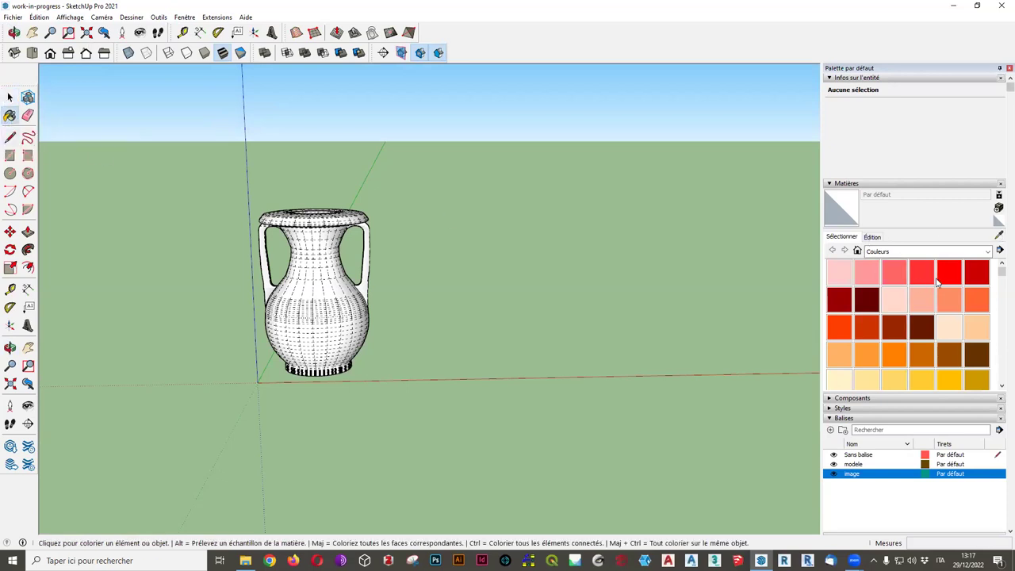
click(948, 277)
click(317, 257)
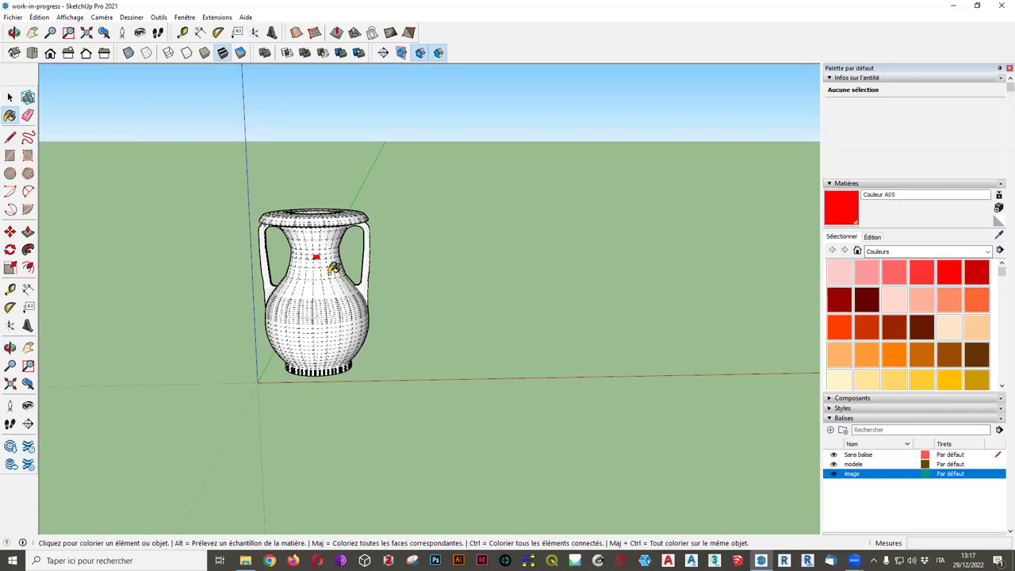
click(320, 264)
click(320, 273)
click(319, 306)
click(322, 284)
click(319, 293)
click(10, 97)
click(10, 97)
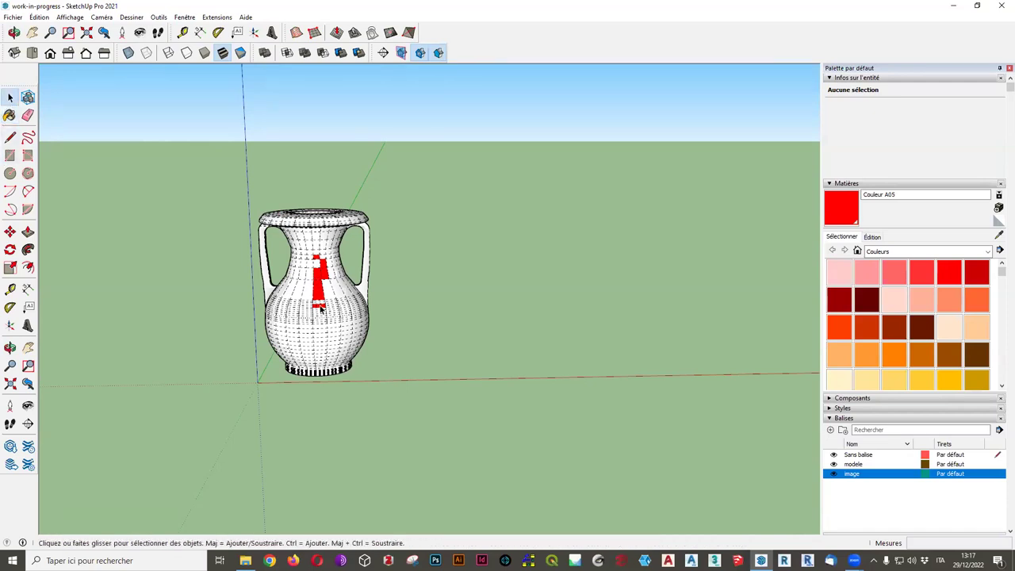
key(ctrl+z)
key(ctrl+z)
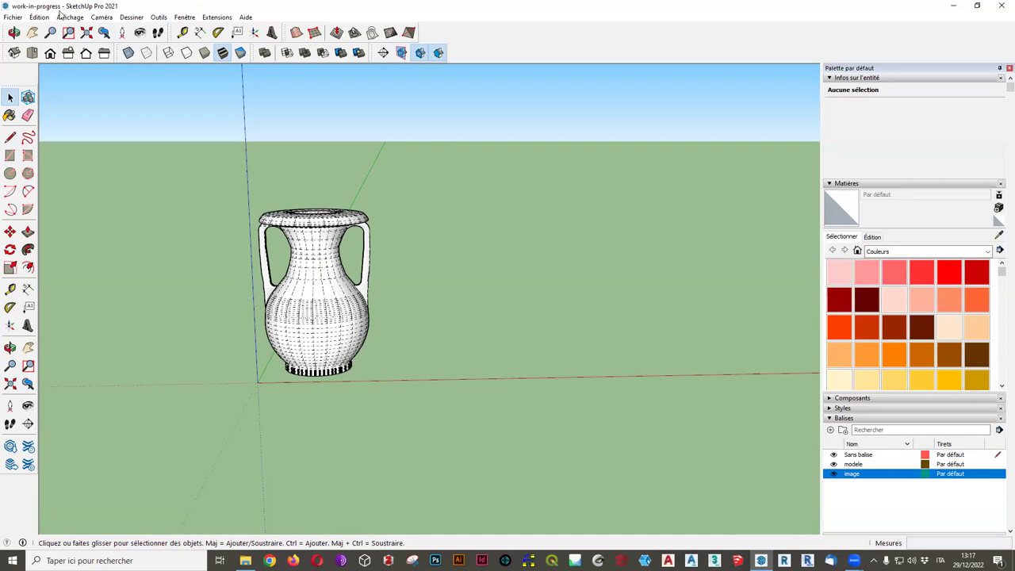
click(62, 15)
click(79, 60)
click(10, 115)
click(950, 272)
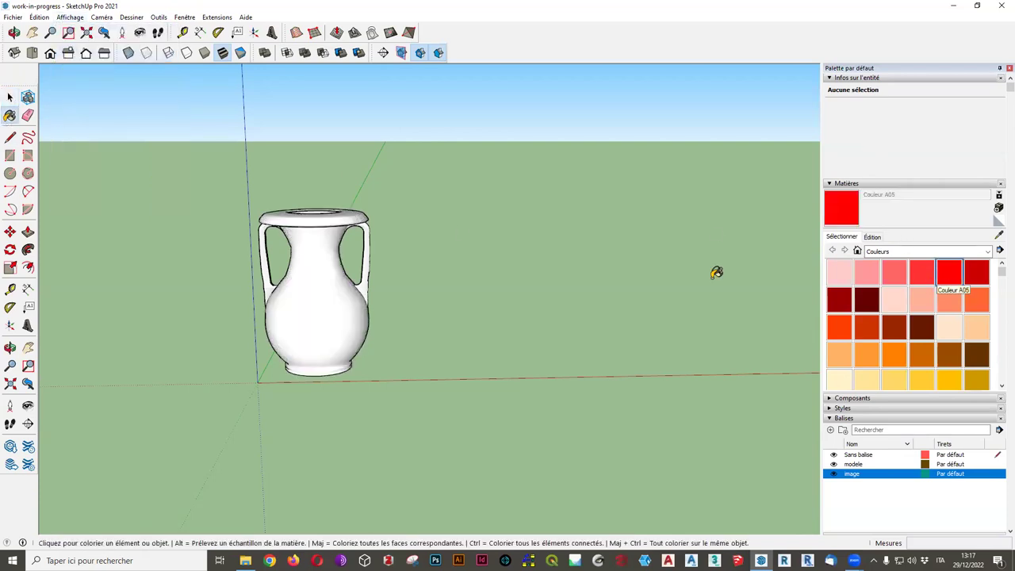
click(317, 261)
click(311, 327)
mouse_move(277, 363)
middle_down()
mouse_move(658, 306)
mouse_move(381, 345)
mouse_move(544, 98)
mouse_move(439, 380)
mouse_move(385, 347)
mouse_move(390, 227)
mouse_move(426, 254)
mouse_move(386, 510)
mouse_move(389, 340)
mouse_move(412, 269)
middle_up()
click(395, 352)
click(413, 270)
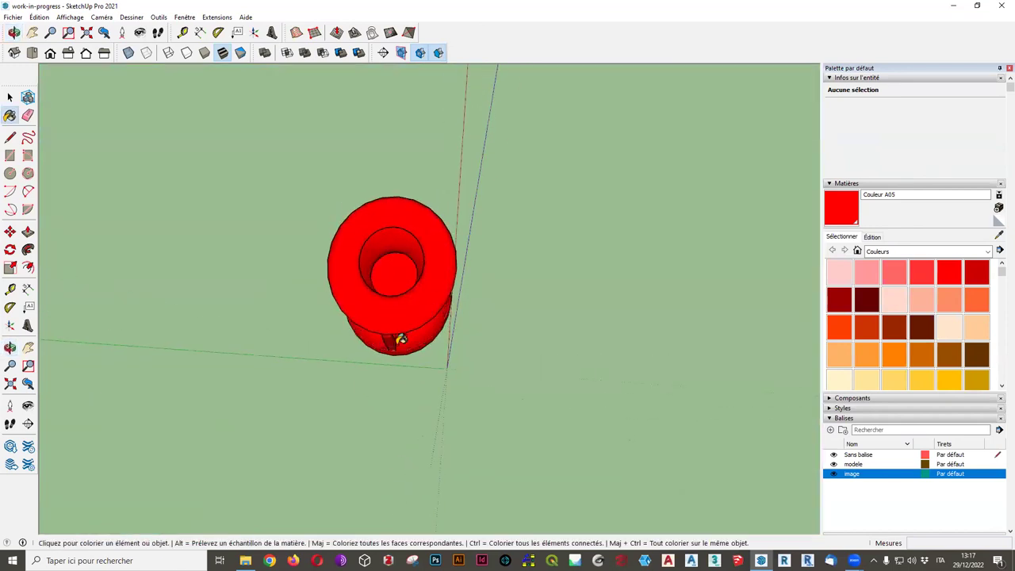
key(ctrl+z)
mouse_move(427, 370)
middle_down()
mouse_move(508, 290)
mouse_move(481, 306)
middle_up()
click(387, 277)
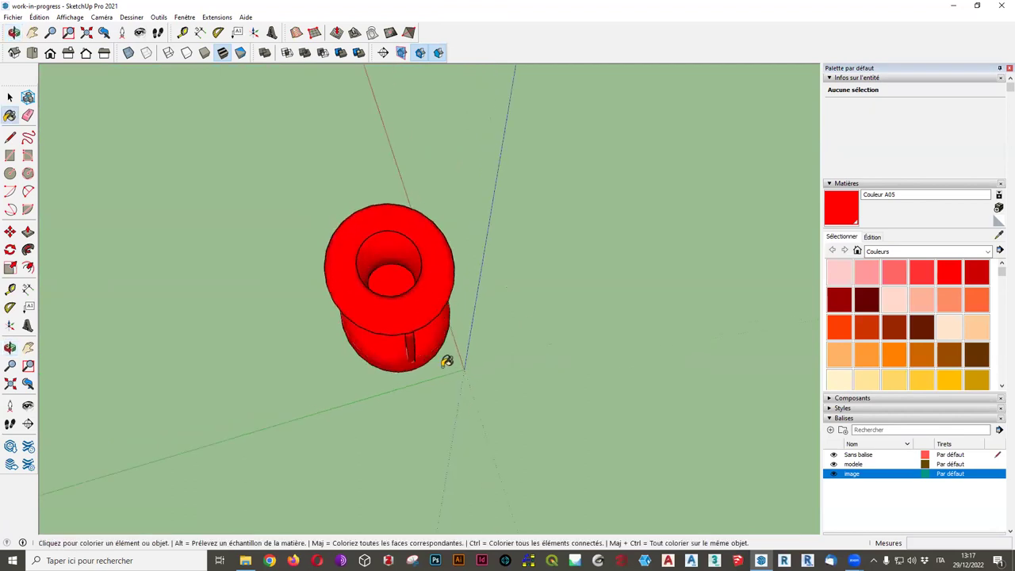
key(ctrl+z)
scroll(444, 341, up, 3)
scroll(439, 336, down, 2)
middle_drag(453, 351, 351, 182)
click(352, 180)
mouse_move(607, 311)
middle_down()
mouse_move(449, 389)
mouse_move(403, 242)
middle_up()
scroll(370, 336, up, 1)
scroll(369, 343, up, 2)
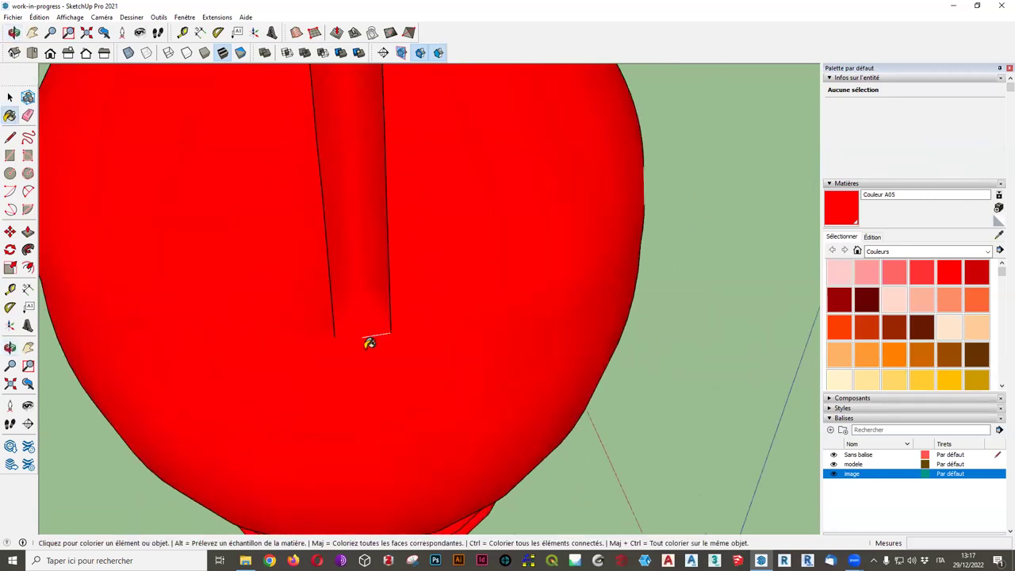
middle_drag(369, 343, 386, 379)
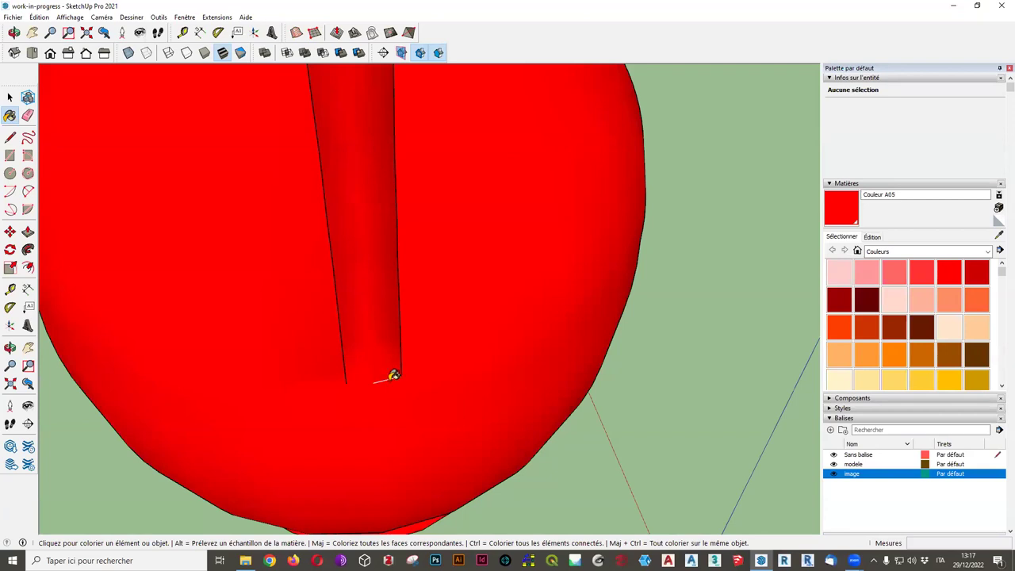
middle_drag(399, 403, 404, 349)
scroll(403, 351, up, 1)
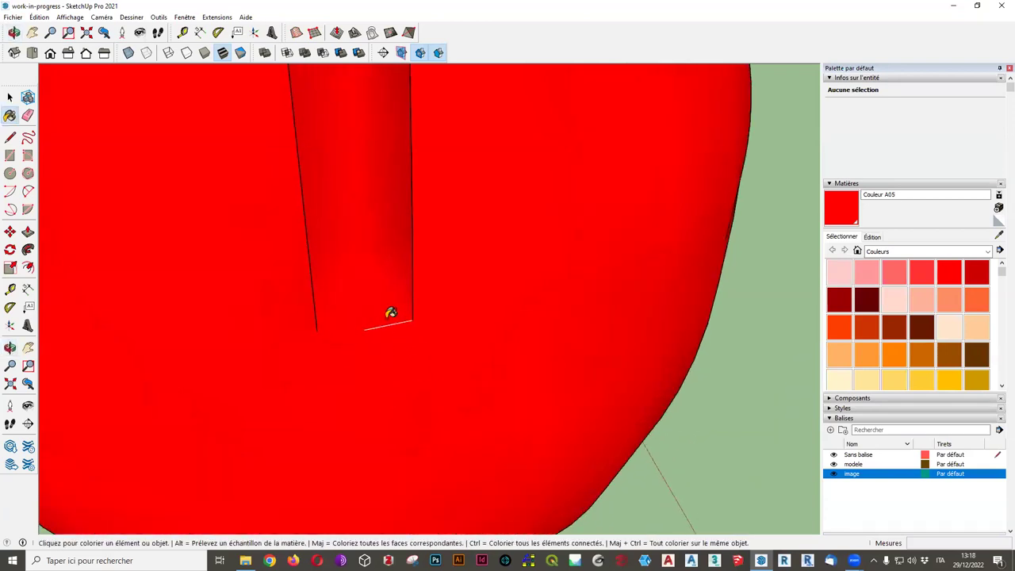
scroll(389, 321, up, 2)
scroll(393, 331, up, 1)
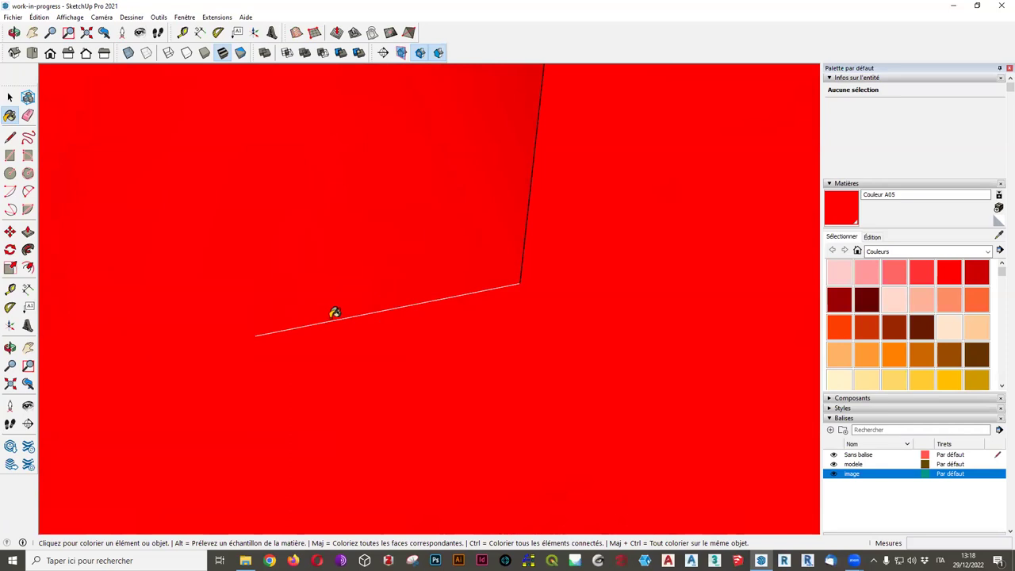
scroll(437, 362, down, 2)
scroll(431, 342, down, 2)
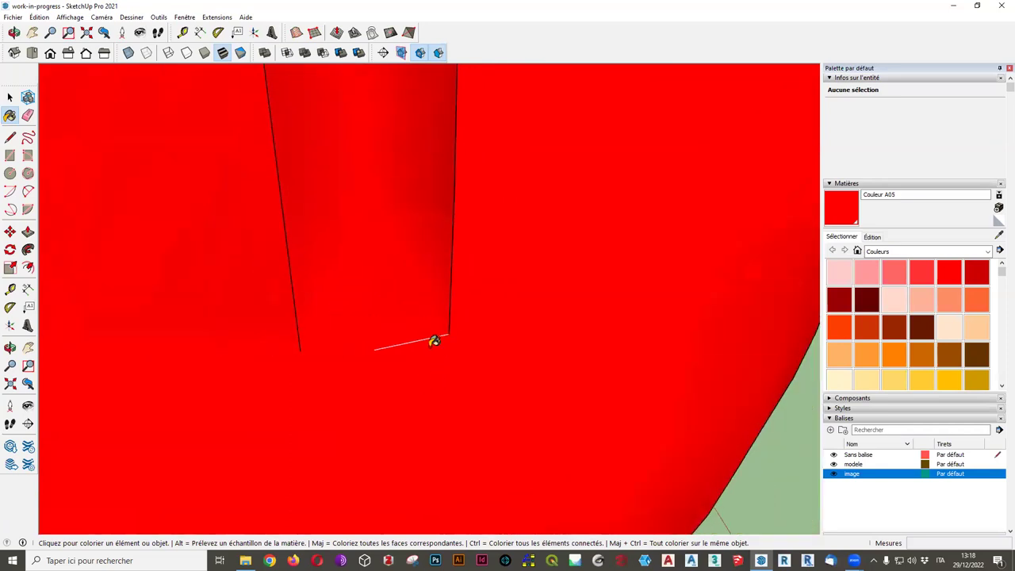
scroll(423, 344, down, 2)
mouse_move(424, 344)
middle_down()
mouse_move(429, 431)
mouse_move(496, 402)
mouse_move(497, 367)
mouse_move(560, 417)
middle_up()
scroll(595, 469, up, 3)
scroll(648, 413, down, 2)
scroll(568, 318, down, 2)
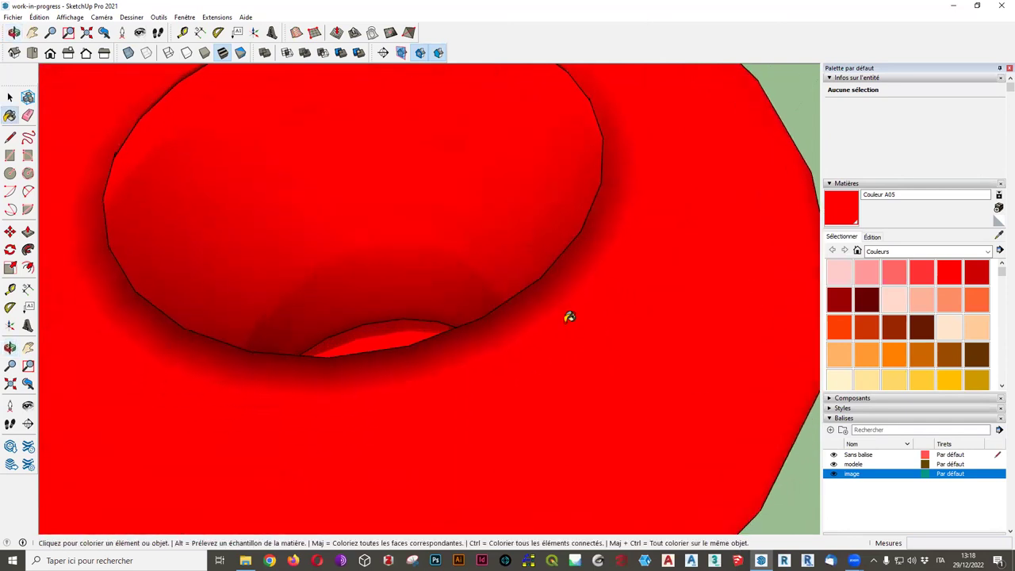
scroll(465, 306, down, 2)
scroll(427, 375, down, 2)
middle_drag(428, 376, 585, 261)
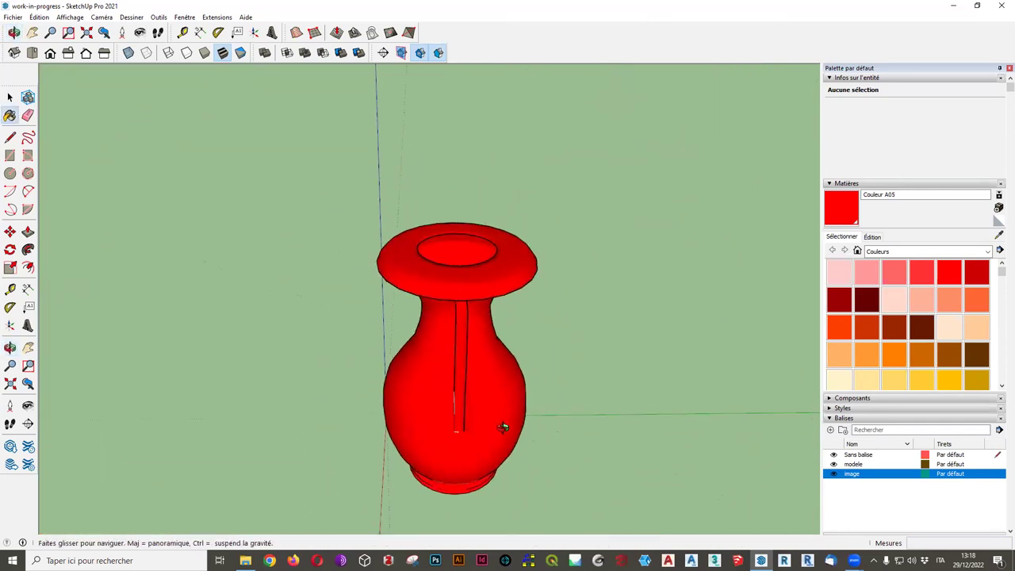
middle_drag(503, 423, 492, 373)
scroll(491, 395, up, 3)
scroll(492, 395, up, 2)
scroll(476, 295, up, 2)
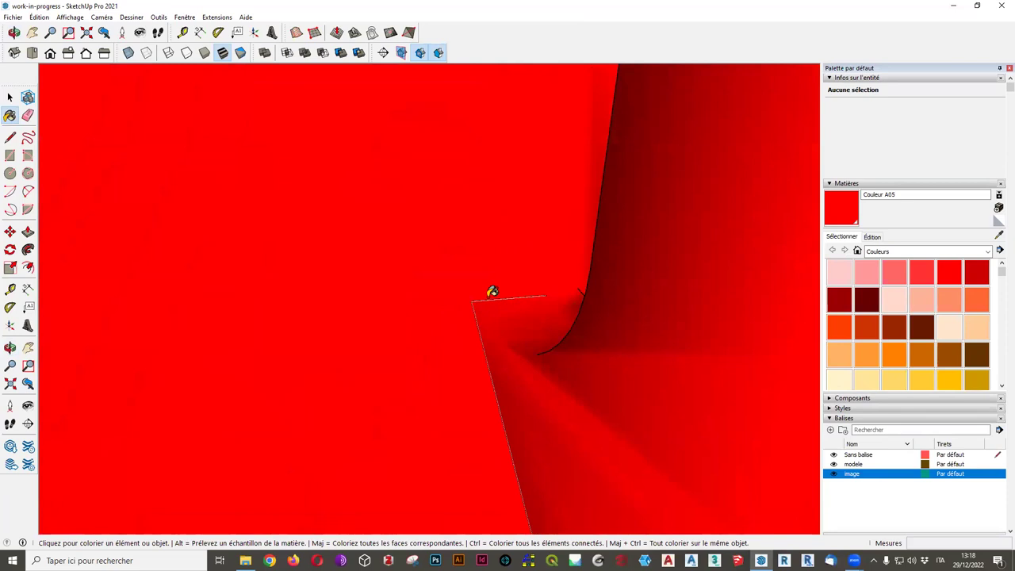
click(10, 96)
double_click(501, 302)
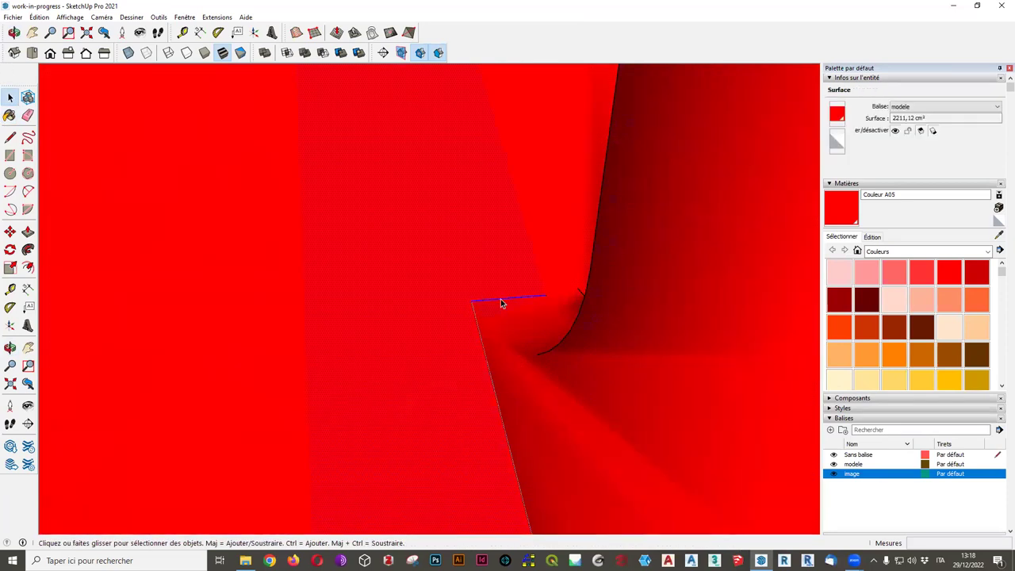
click(475, 327)
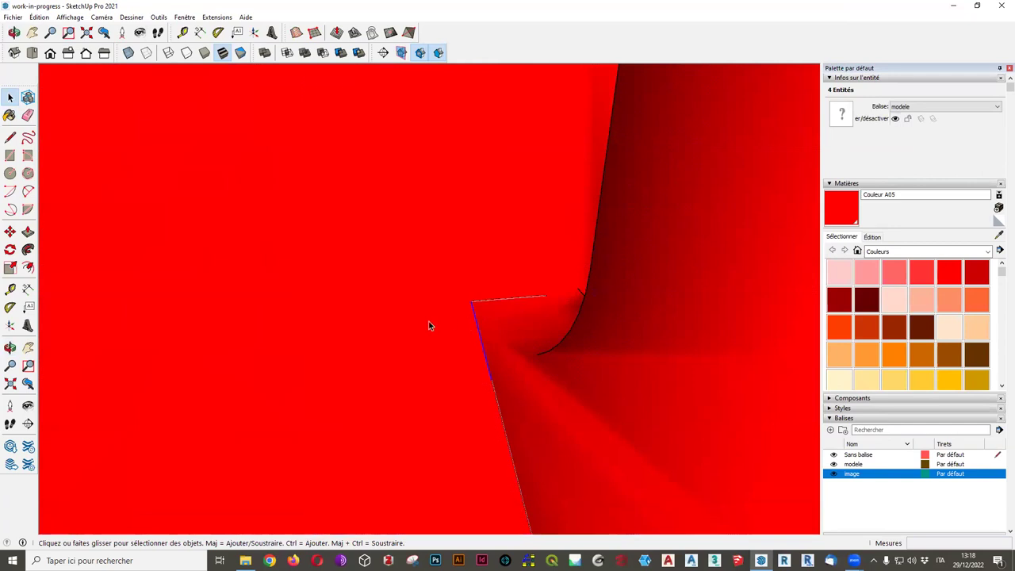
scroll(429, 325, down, 3)
scroll(459, 292, down, 3)
scroll(555, 301, down, 3)
mouse_move(660, 313)
middle_down()
mouse_move(717, 349)
mouse_move(652, 388)
middle_up()
scroll(595, 385, down, 3)
mouse_move(532, 380)
middle_down()
mouse_move(540, 419)
mouse_move(582, 401)
middle_up()
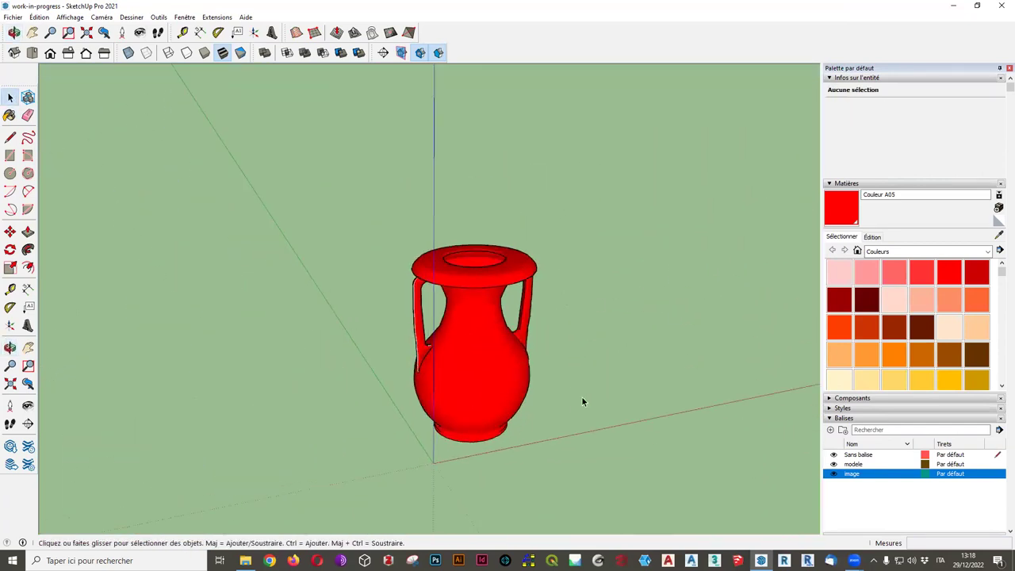
click(872, 237)
click(917, 344)
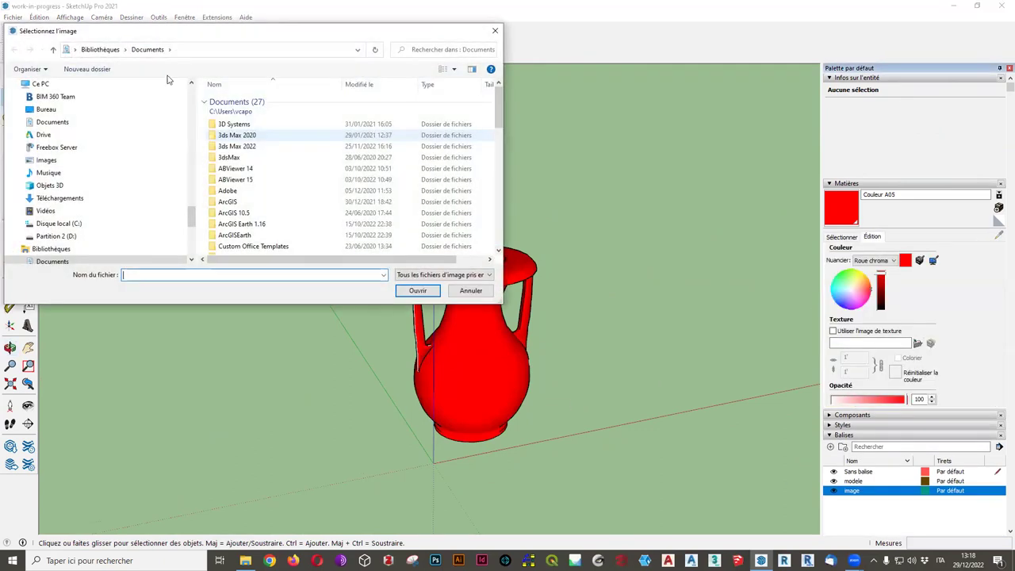
scroll(40, 133, up, 1)
click(45, 148)
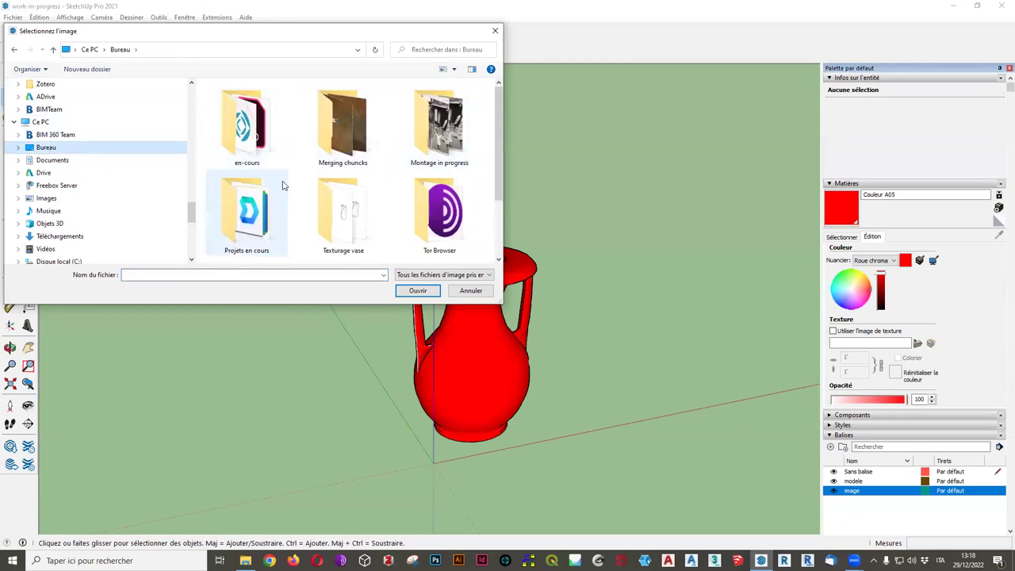
scroll(317, 158, down, 1)
double_click(343, 133)
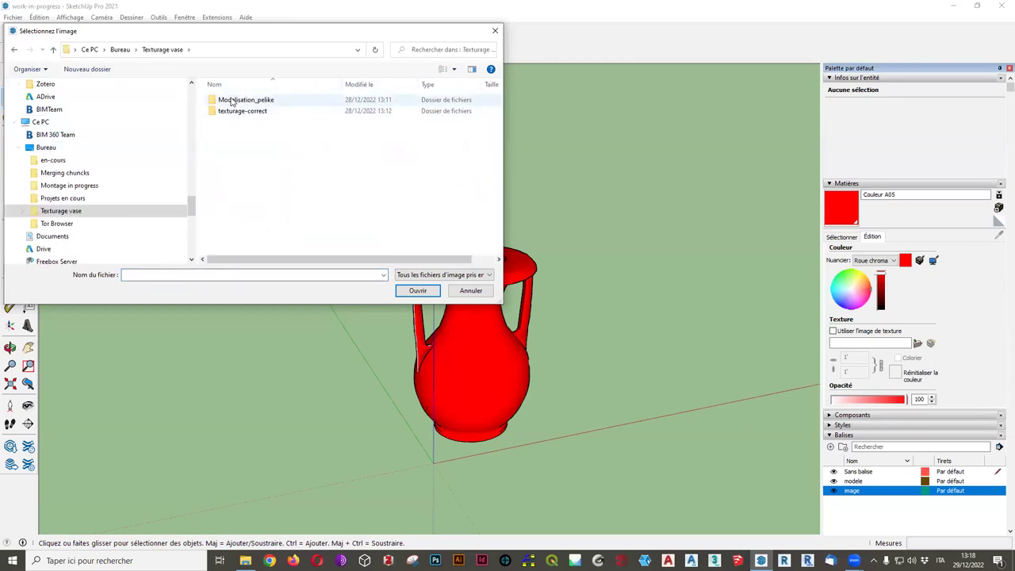
double_click(230, 100)
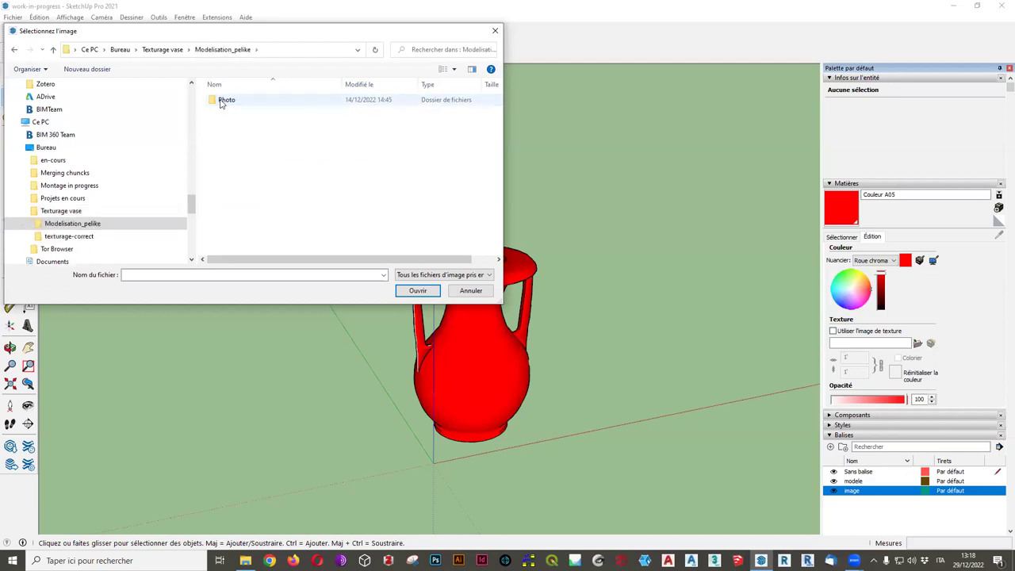
double_click(221, 103)
click(233, 109)
click(418, 292)
mouse_move(466, 370)
middle_down()
mouse_move(75, 312)
mouse_move(523, 415)
middle_up()
scroll(522, 415, up, 3)
scroll(456, 375, up, 3)
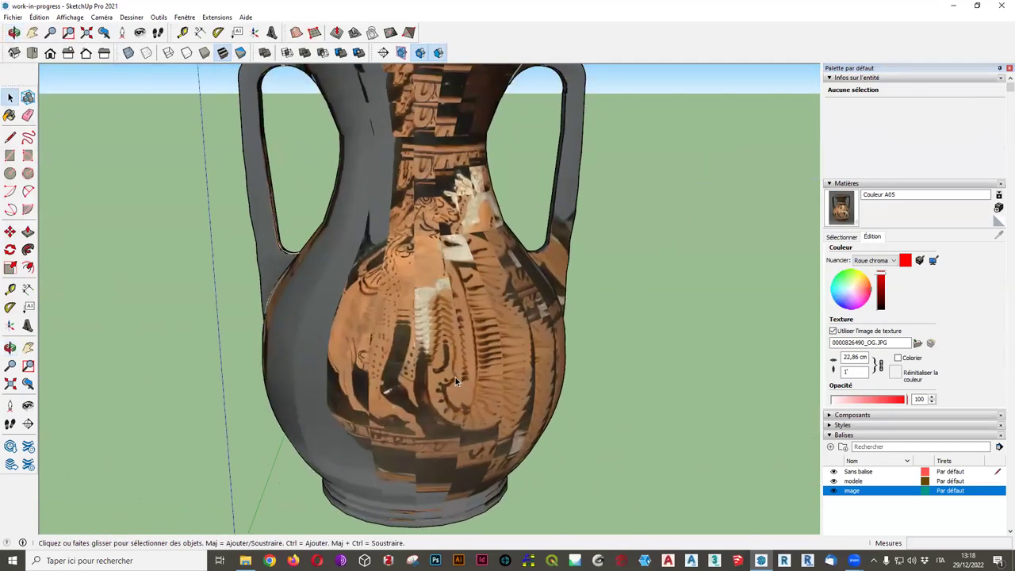
middle_drag(455, 377, 428, 363)
scroll(429, 364, up, 5)
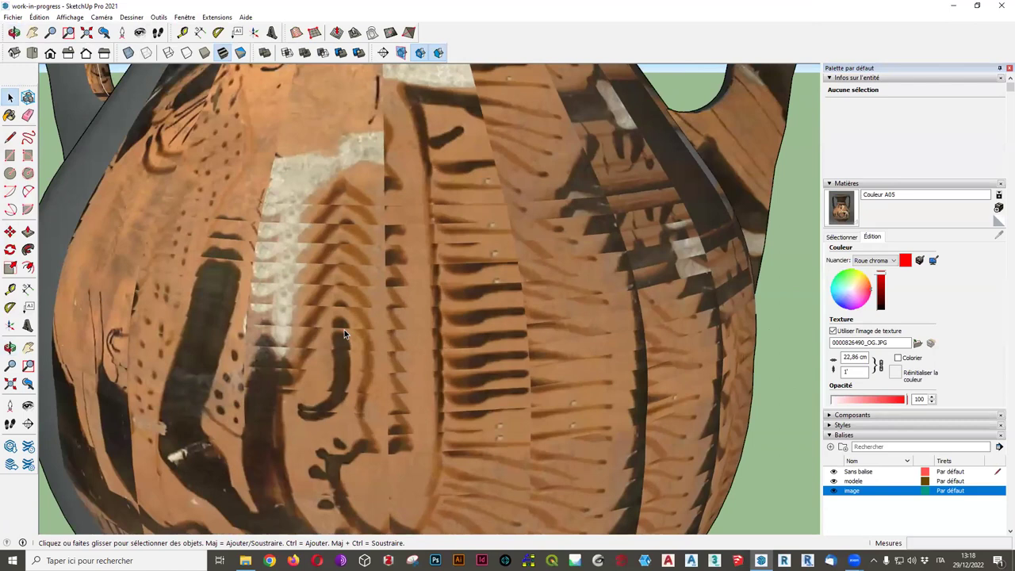
key(ctrl+z)
scroll(487, 268, down, 3)
scroll(481, 278, down, 3)
scroll(473, 281, down, 3)
mouse_move(473, 281)
middle_down()
mouse_move(554, 359)
mouse_move(578, 362)
middle_up()
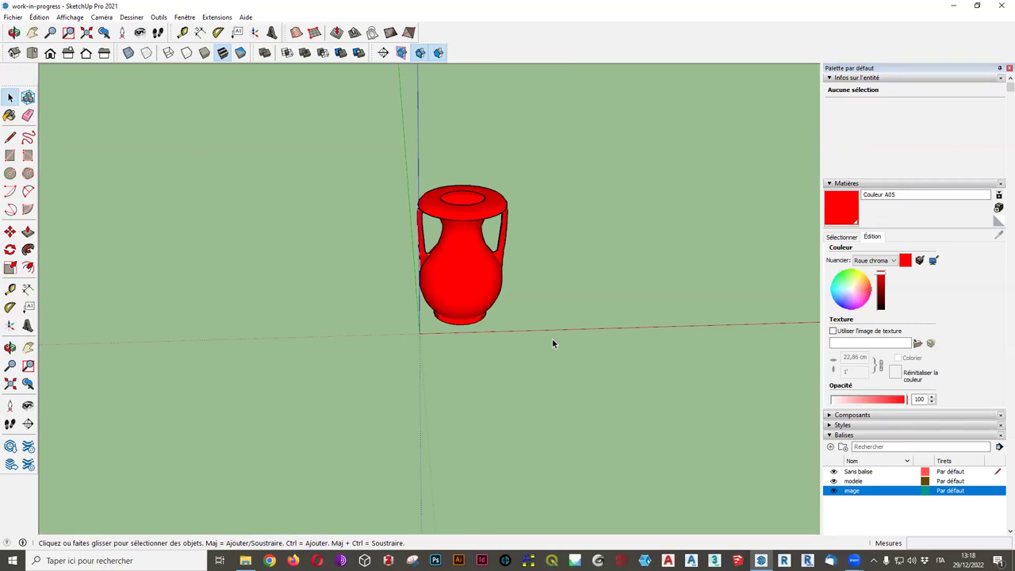
Paint the vase's upper part and lower body with the Default material, turning it white.
click(16, 17)
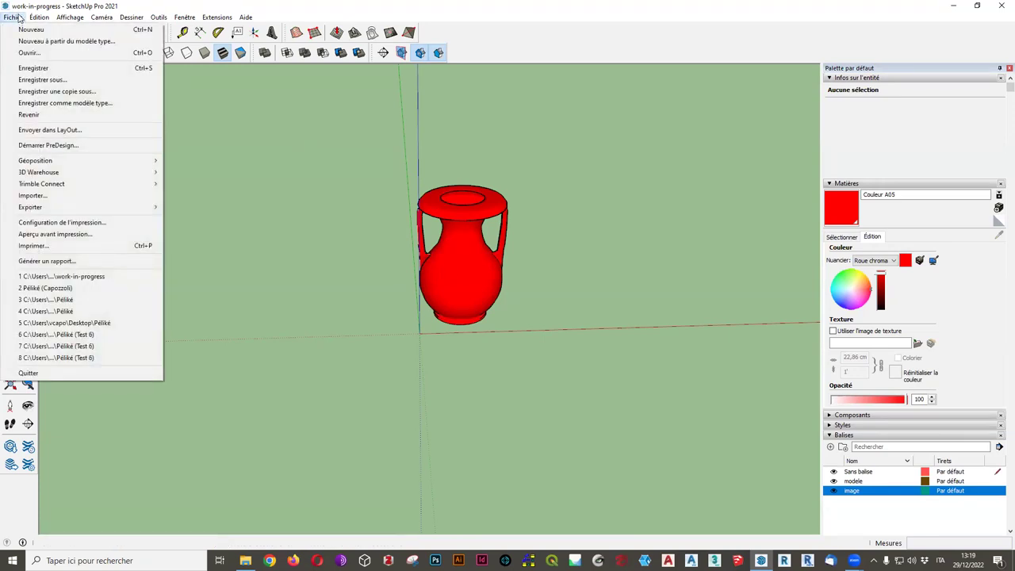
click(492, 150)
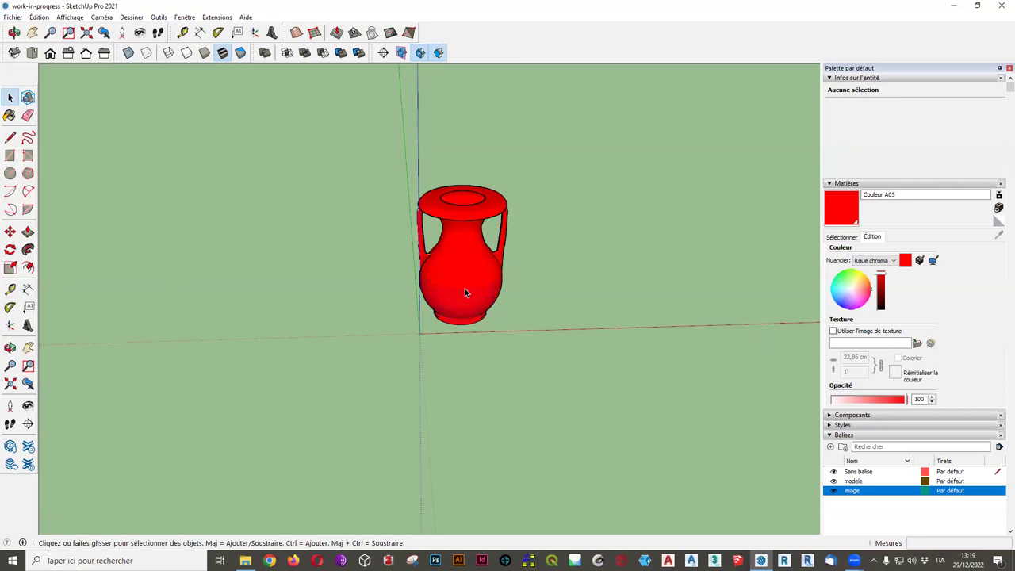
click(445, 262)
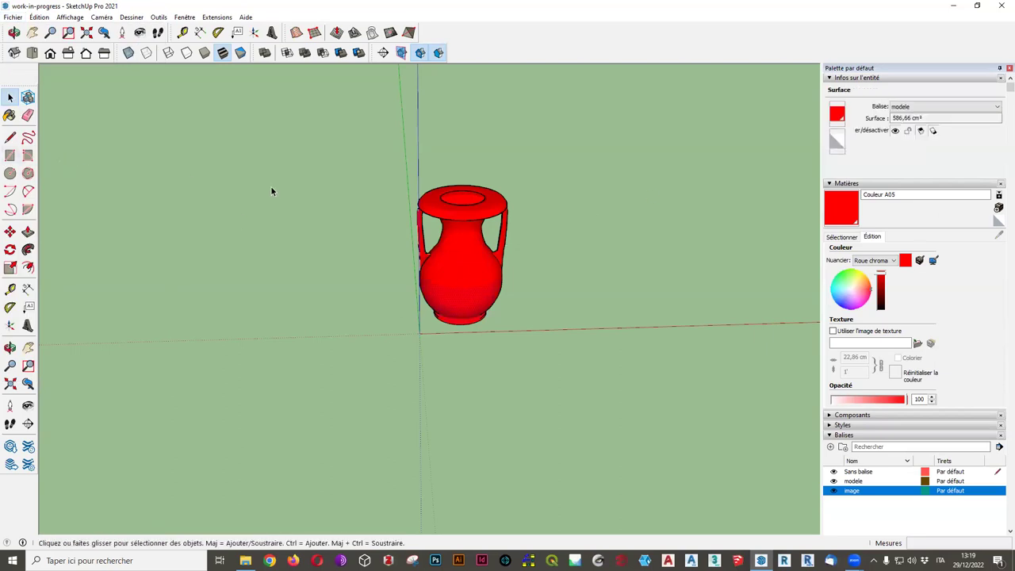
click(9, 115)
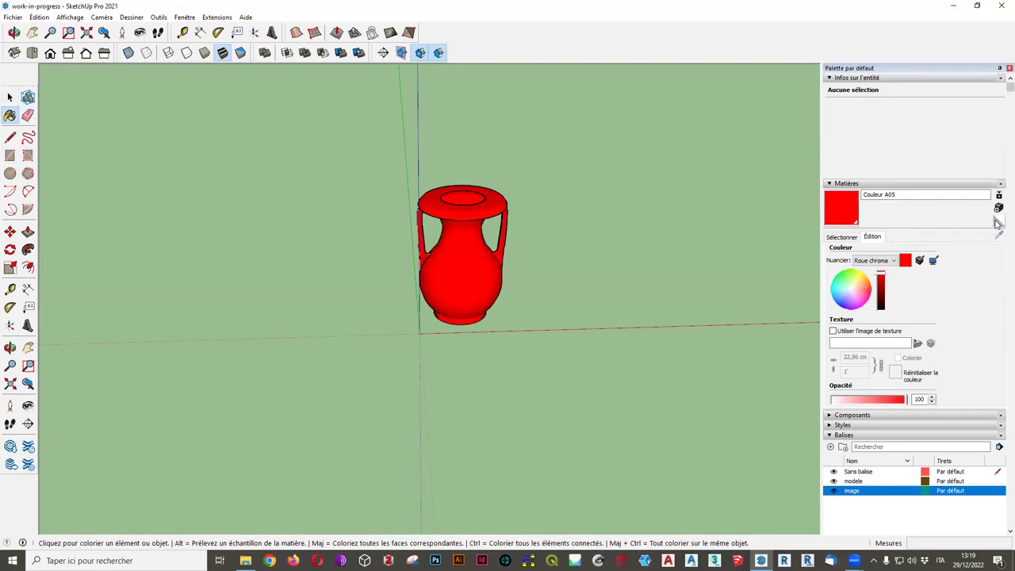
click(999, 221)
click(477, 256)
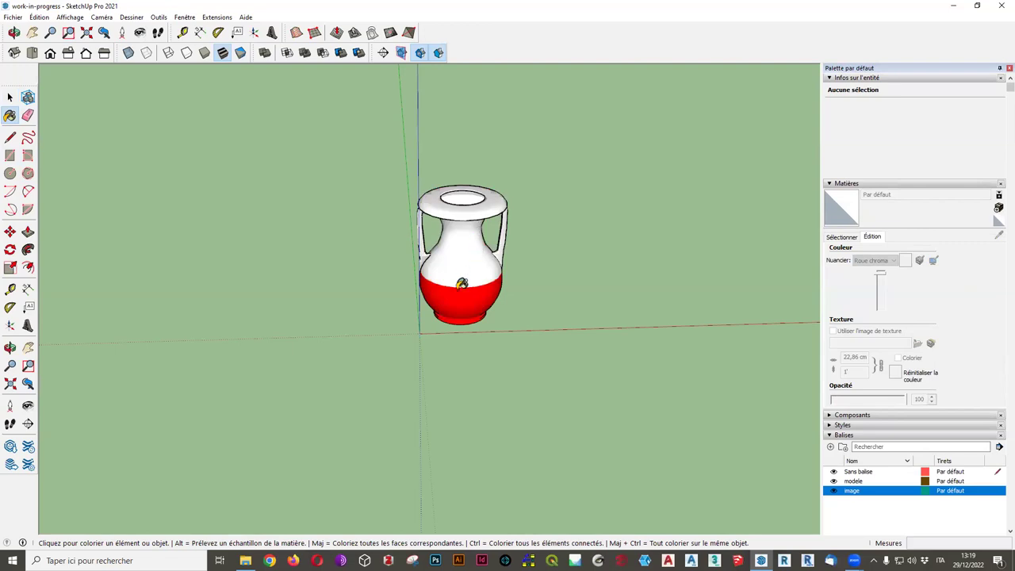
click(462, 283)
key(space)
mouse_move(233, 230)
middle_down()
mouse_move(415, 294)
mouse_move(452, 288)
middle_up()
Pick Couleur B07 from the Couleurs library and paint both vase parts reddish-brown.
click(843, 237)
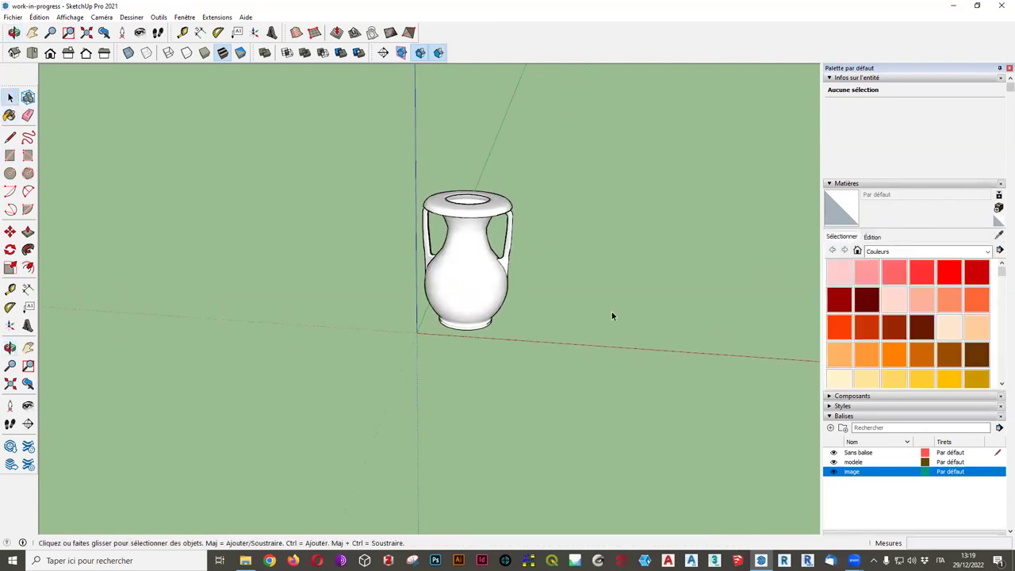
click(897, 335)
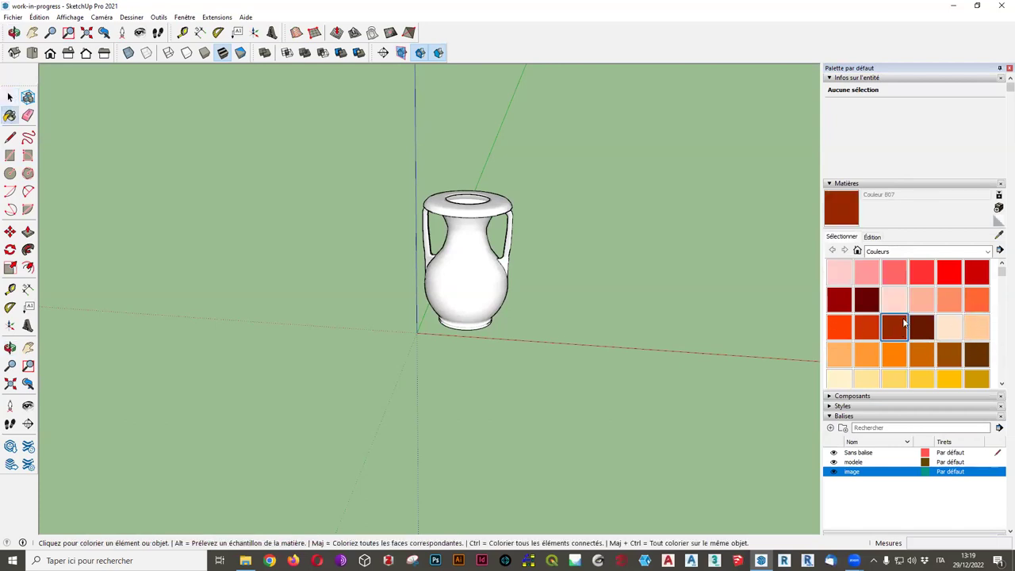
click(467, 261)
click(460, 301)
mouse_move(469, 297)
middle_down()
mouse_move(475, 238)
mouse_move(492, 261)
mouse_move(695, 313)
mouse_move(675, 317)
mouse_move(625, 289)
mouse_move(537, 277)
mouse_move(609, 295)
mouse_move(344, 352)
mouse_move(368, 350)
middle_up()
key(space)
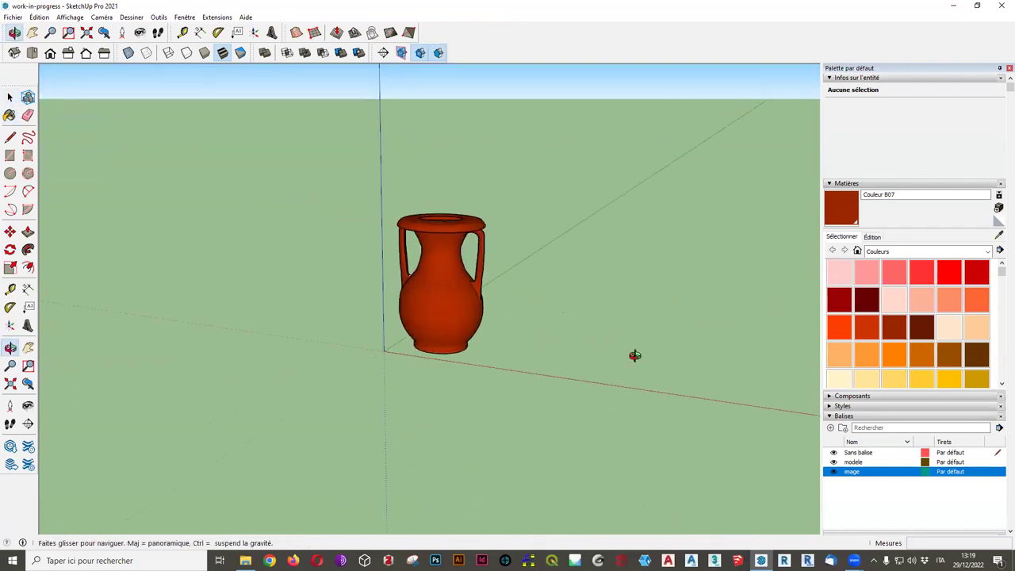
middle_drag(635, 356, 741, 334)
middle_drag(669, 333, 602, 286)
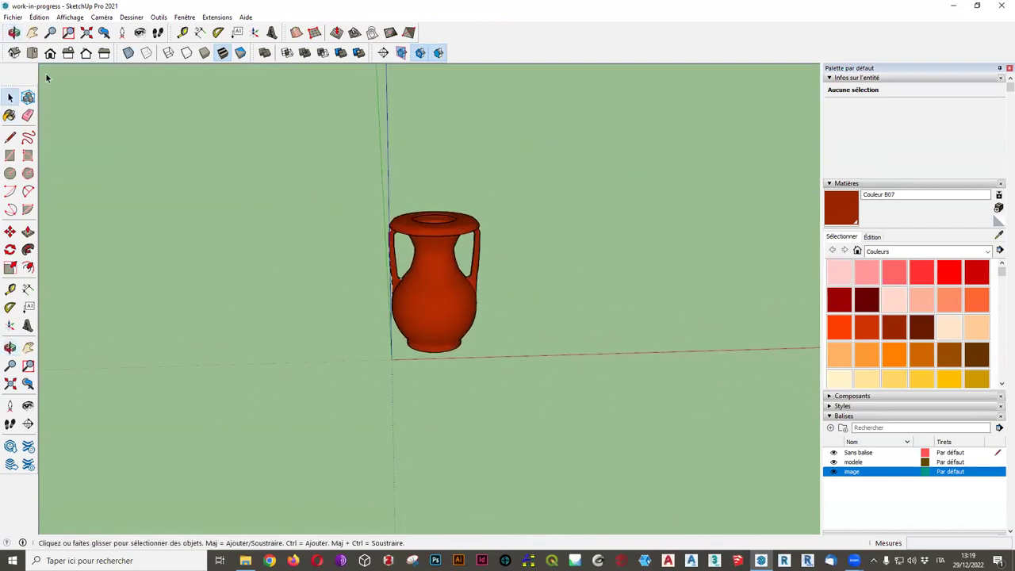
click(12, 17)
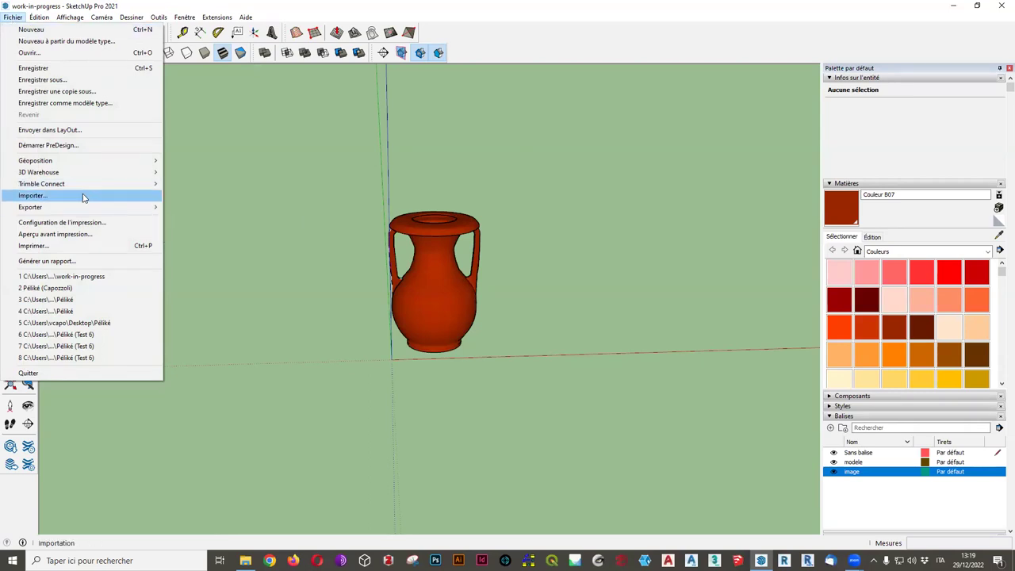
click(629, 399)
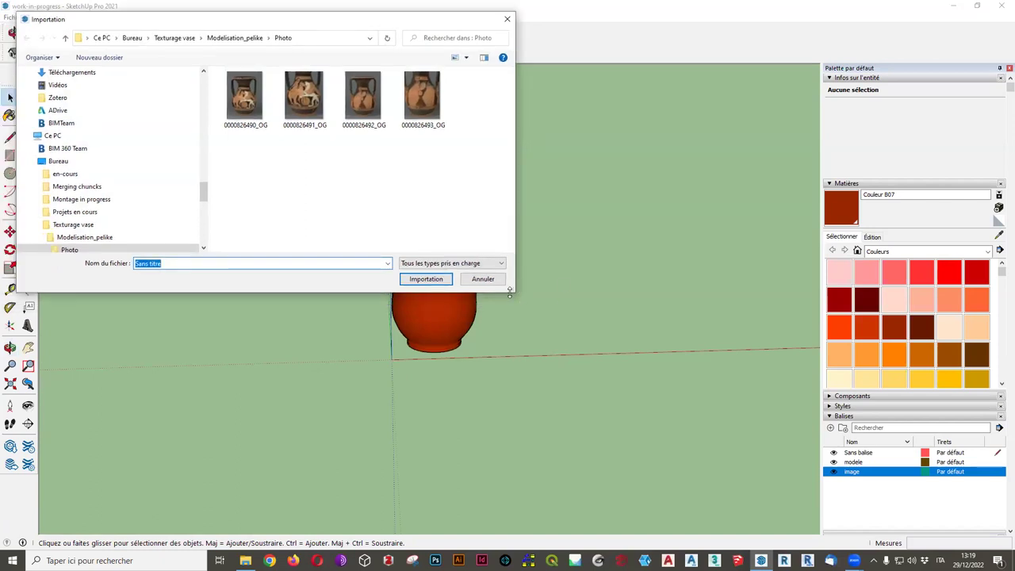
drag(509, 289, 510, 269)
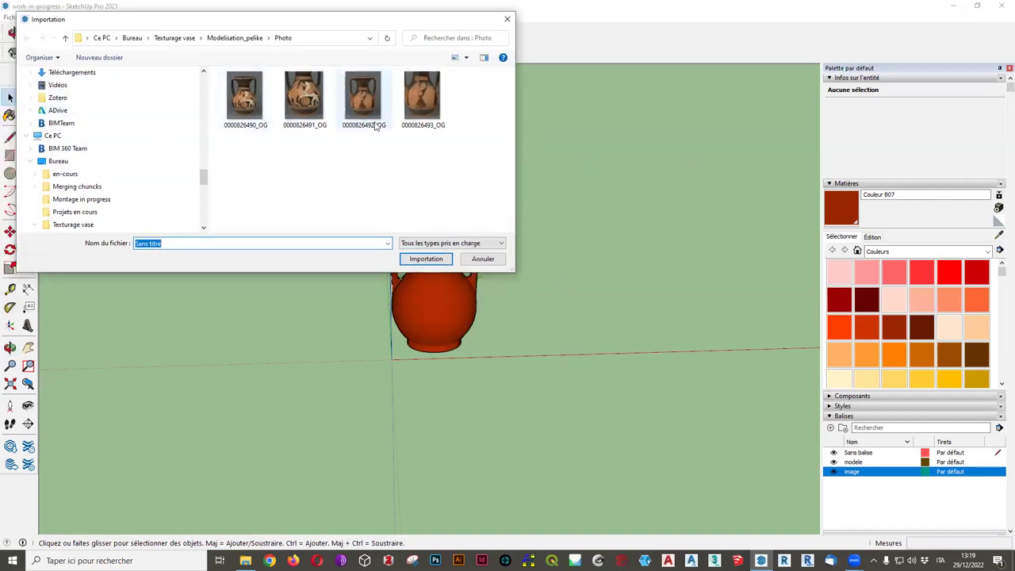
click(241, 111)
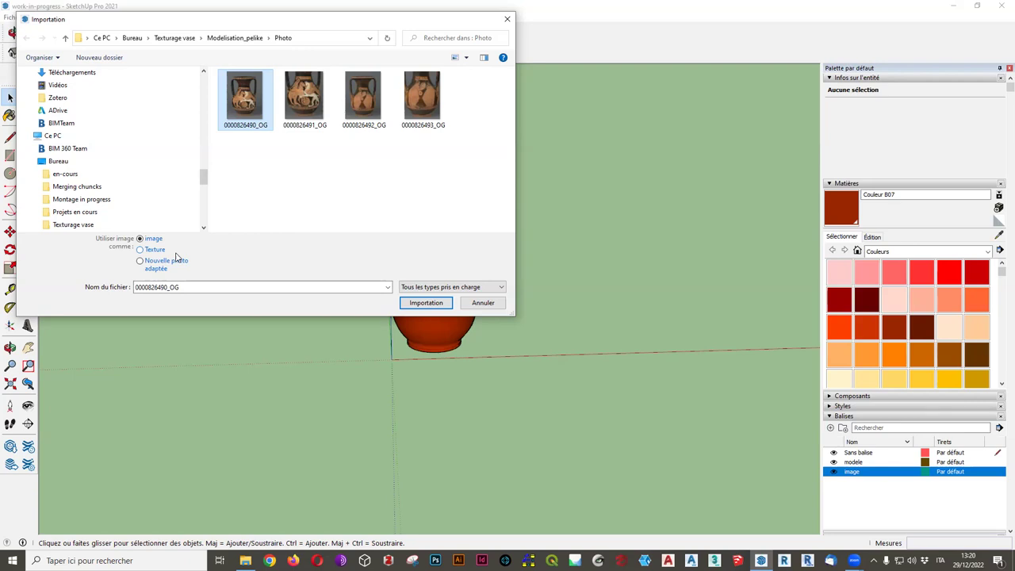
click(158, 251)
Place the photo with two clicks as a small texture patch on the vase's lower body, then inspect it.
click(426, 303)
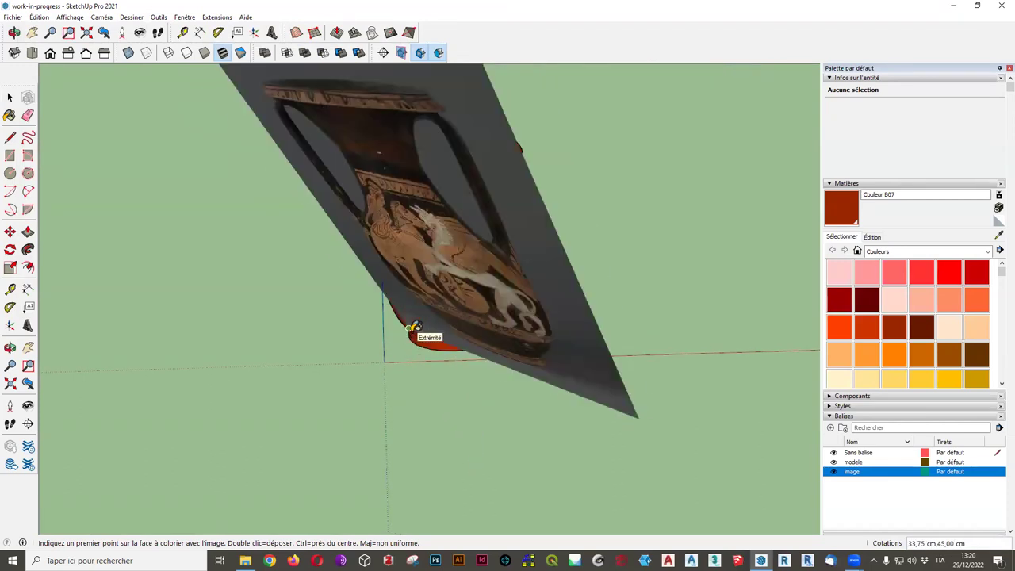
click(414, 327)
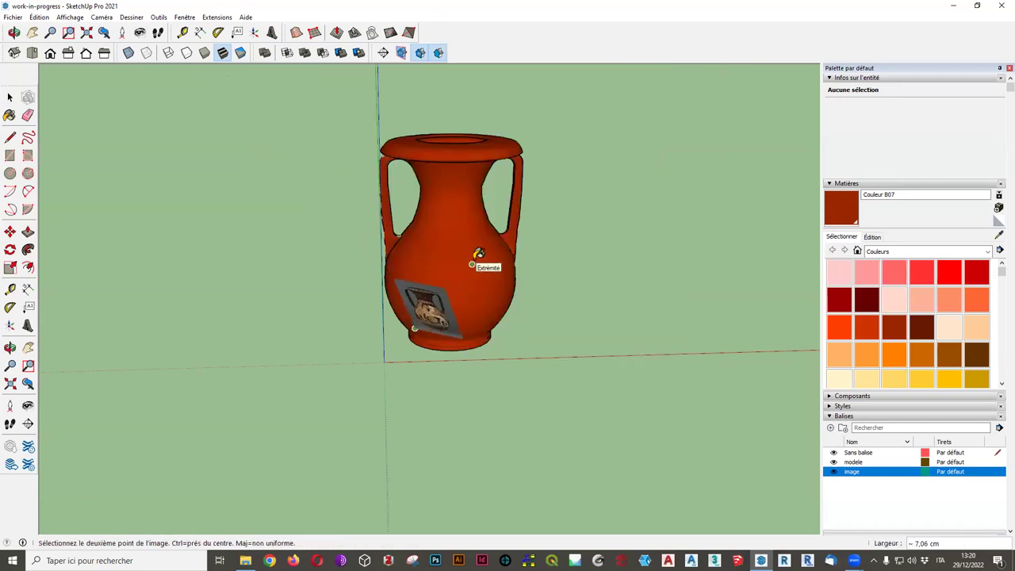
click(472, 263)
scroll(416, 319, up, 4)
scroll(415, 319, up, 4)
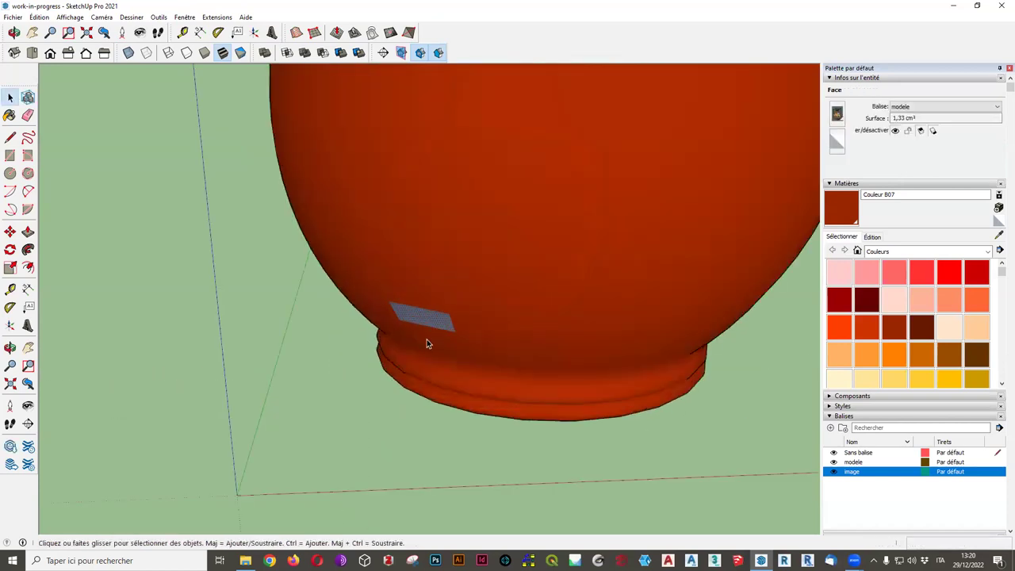
middle_drag(427, 339, 641, 196)
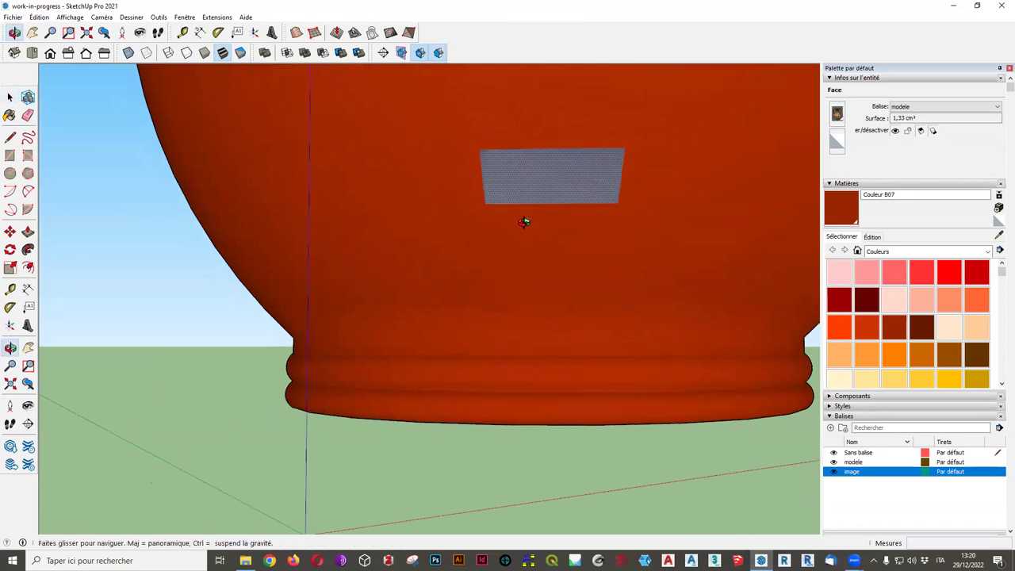
scroll(526, 220, down, 3)
scroll(489, 269, down, 2)
scroll(499, 265, down, 2)
mouse_move(499, 265)
middle_down()
mouse_move(401, 294)
mouse_move(464, 266)
middle_up()
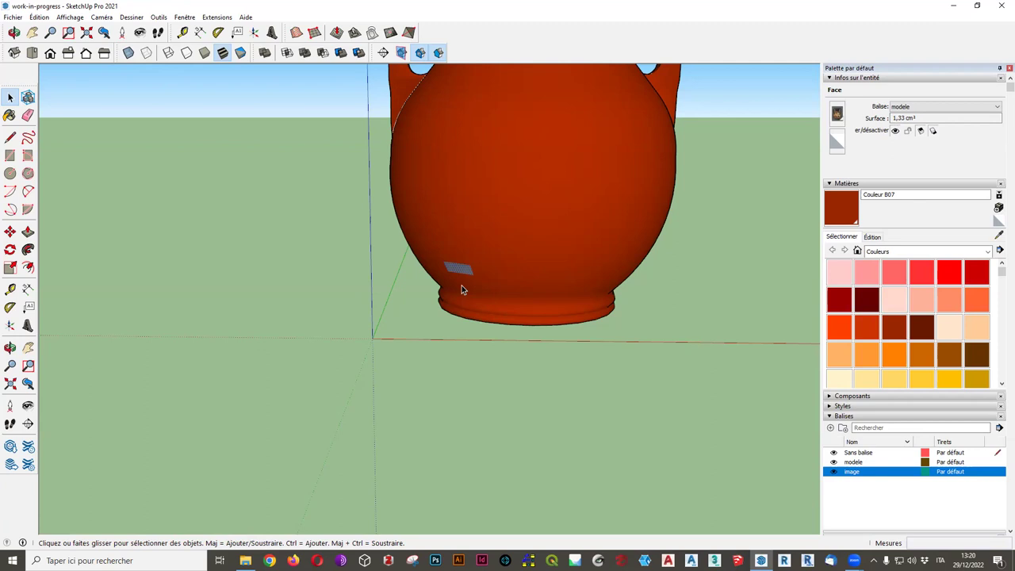
Sample Nouvel asphalte from the photo patch and paint it onto the vase.
key(b)
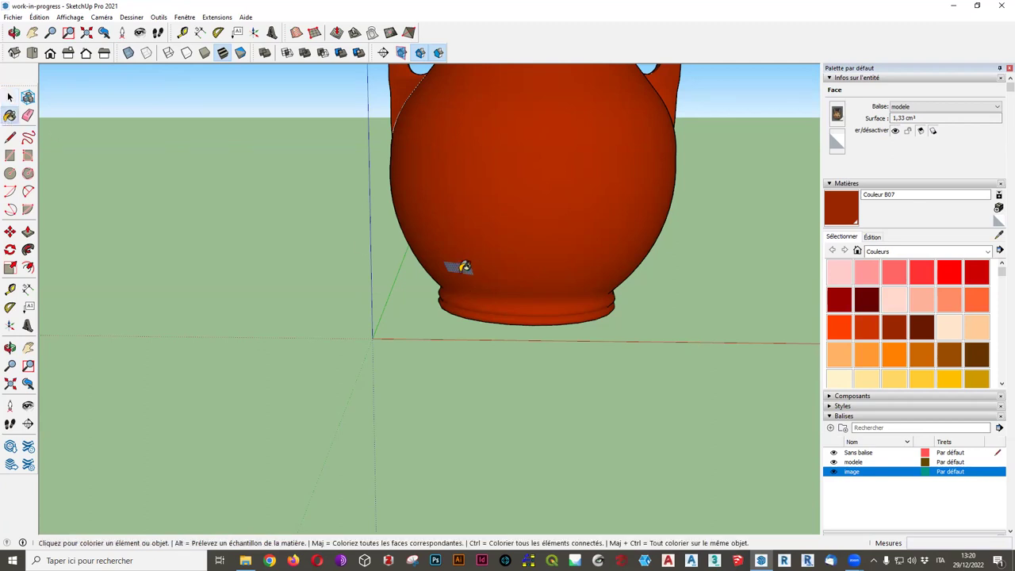
scroll(464, 266, up, 2)
scroll(464, 265, up, 4)
scroll(465, 262, up, 3)
click(999, 233)
click(480, 256)
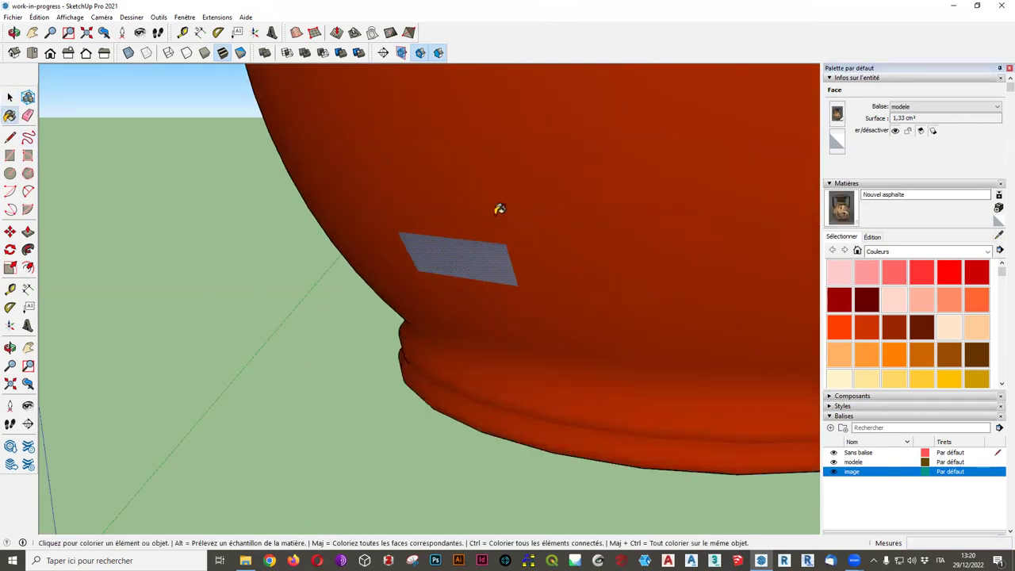
click(499, 209)
mouse_move(499, 208)
middle_down()
mouse_move(516, 265)
mouse_move(578, 211)
mouse_move(648, 309)
mouse_move(694, 256)
mouse_move(444, 238)
mouse_move(493, 318)
mouse_move(609, 383)
mouse_move(356, 423)
mouse_move(652, 447)
middle_up()
scroll(556, 349, down, 3)
scroll(555, 349, down, 3)
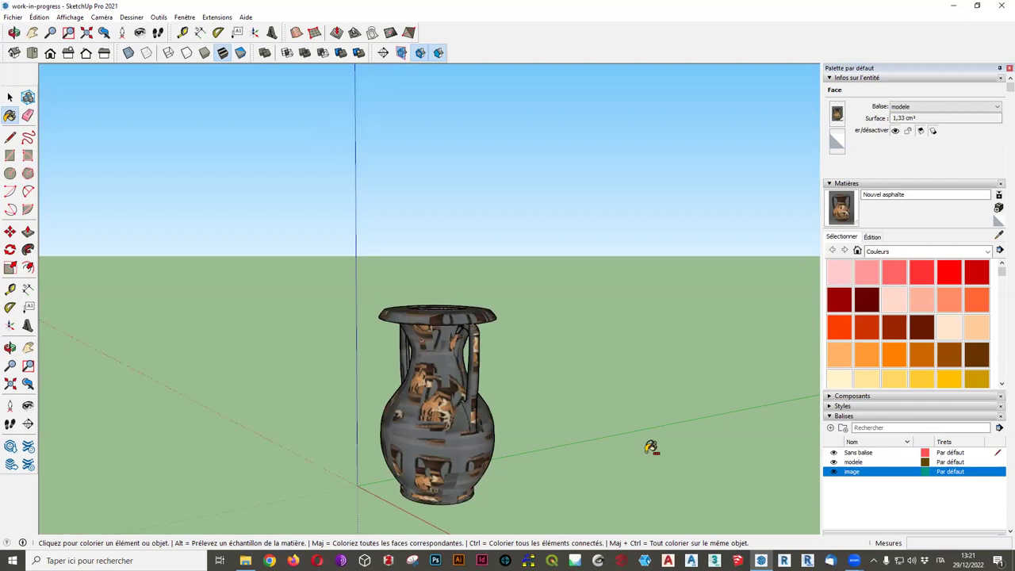
Undo that texture painting and reframe the view around the red vase.
key(ctrl+z)
key(ctrl+z)
mouse_move(329, 476)
middle_down()
mouse_move(600, 471)
mouse_move(552, 472)
middle_up()
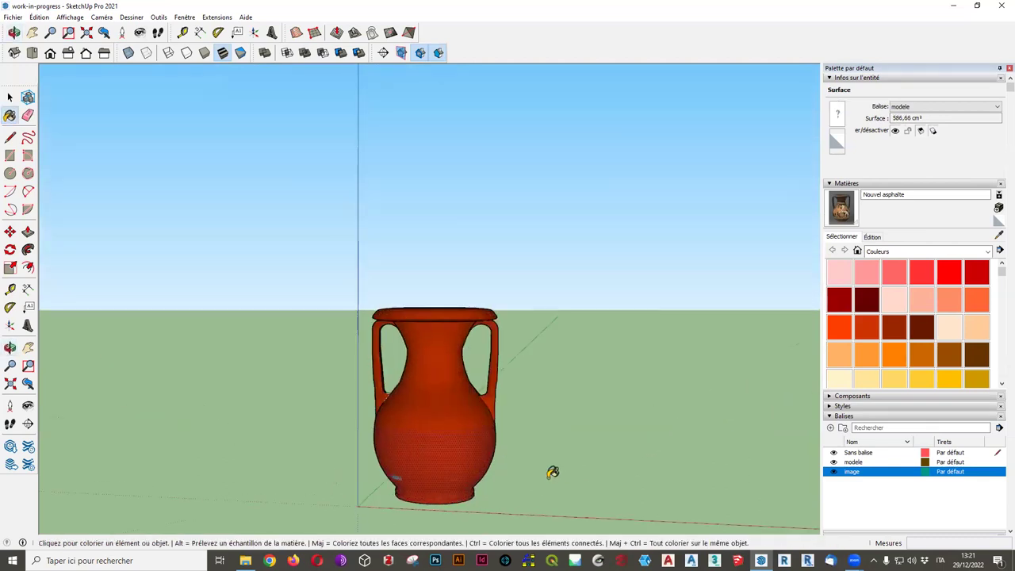
scroll(553, 472, up, 2)
scroll(503, 460, up, 3)
scroll(399, 467, up, 2)
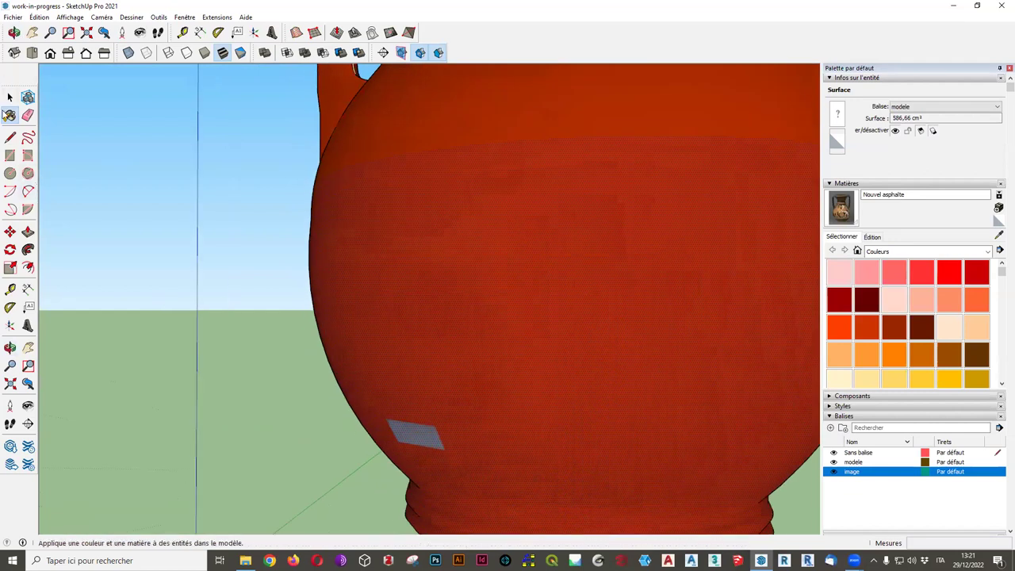
click(10, 115)
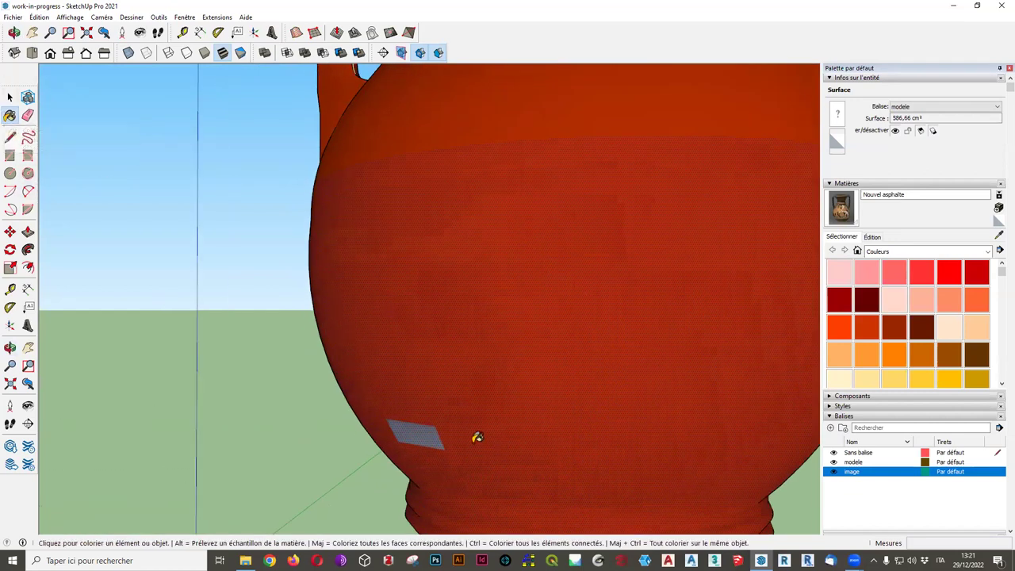
scroll(424, 438, up, 2)
scroll(425, 440, up, 2)
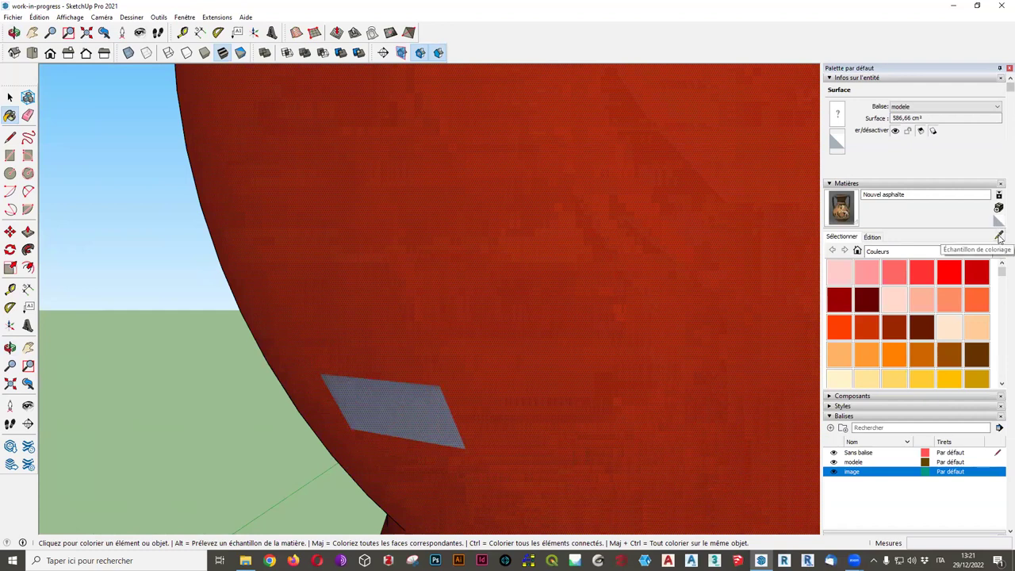
Resample Nouvel asphalte and paint the vase's lower body, upper part and top face.
click(1000, 236)
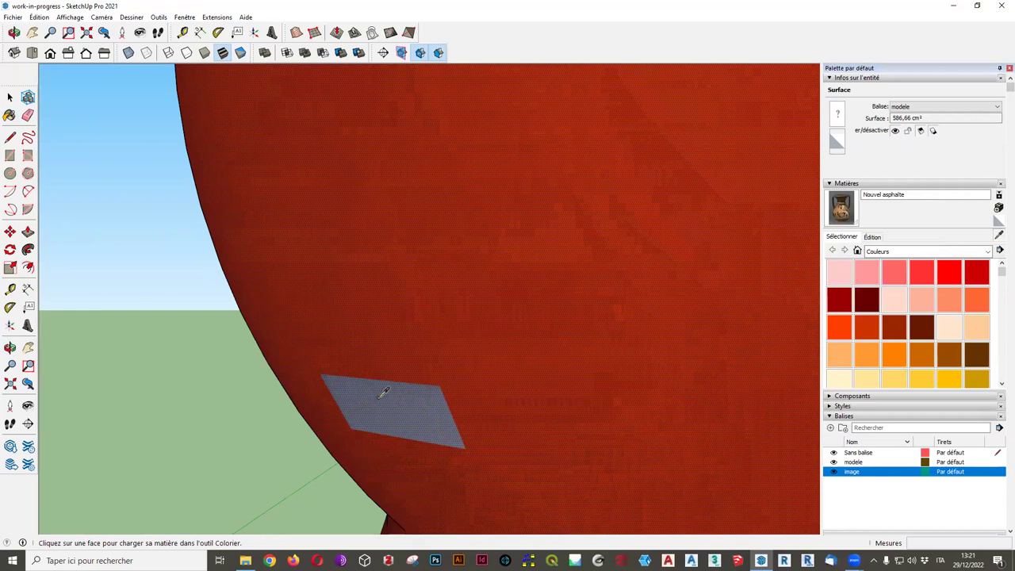
click(392, 402)
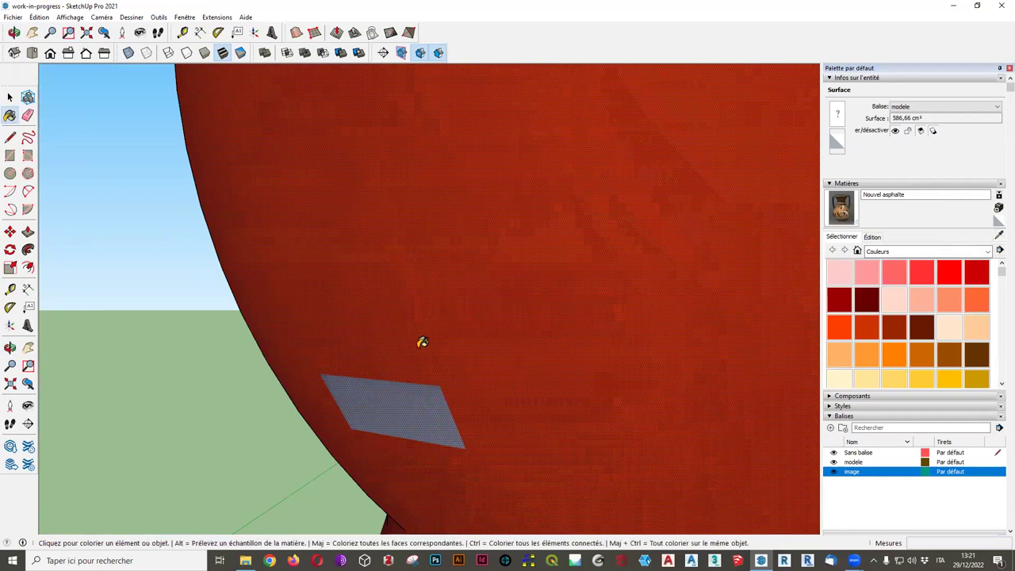
click(429, 350)
scroll(420, 317, down, 3)
scroll(444, 270, down, 3)
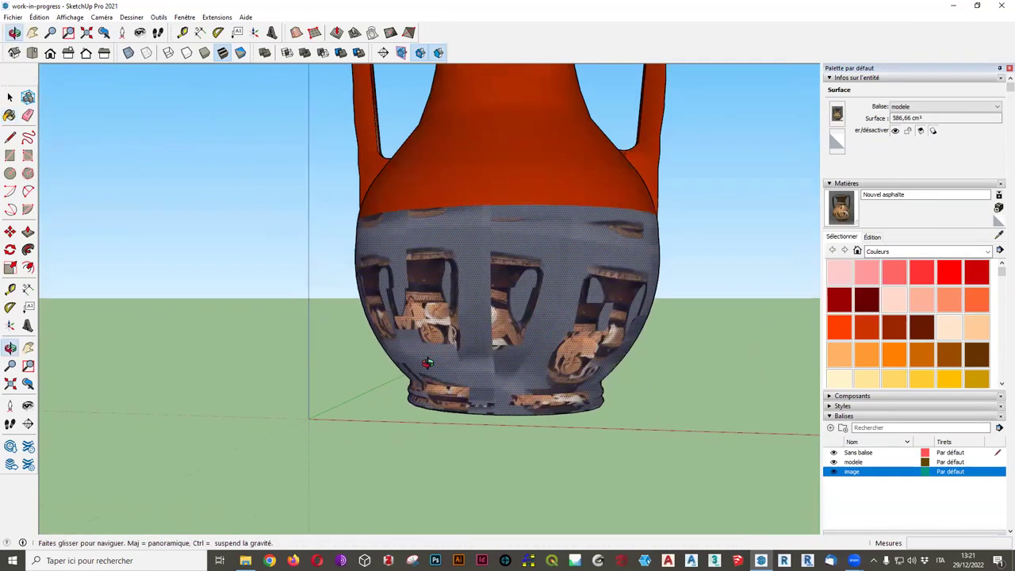
scroll(506, 198, down, 2)
scroll(535, 263, down, 2)
mouse_move(535, 263)
middle_down()
mouse_move(537, 229)
mouse_move(492, 447)
mouse_move(476, 412)
mouse_move(495, 315)
middle_up()
click(527, 248)
click(482, 179)
Orbit around the textured vase and repaint its top and lower body plain red.
mouse_move(547, 257)
middle_down()
mouse_move(523, 314)
mouse_move(539, 95)
mouse_move(460, 333)
mouse_move(302, 362)
mouse_move(542, 376)
middle_up()
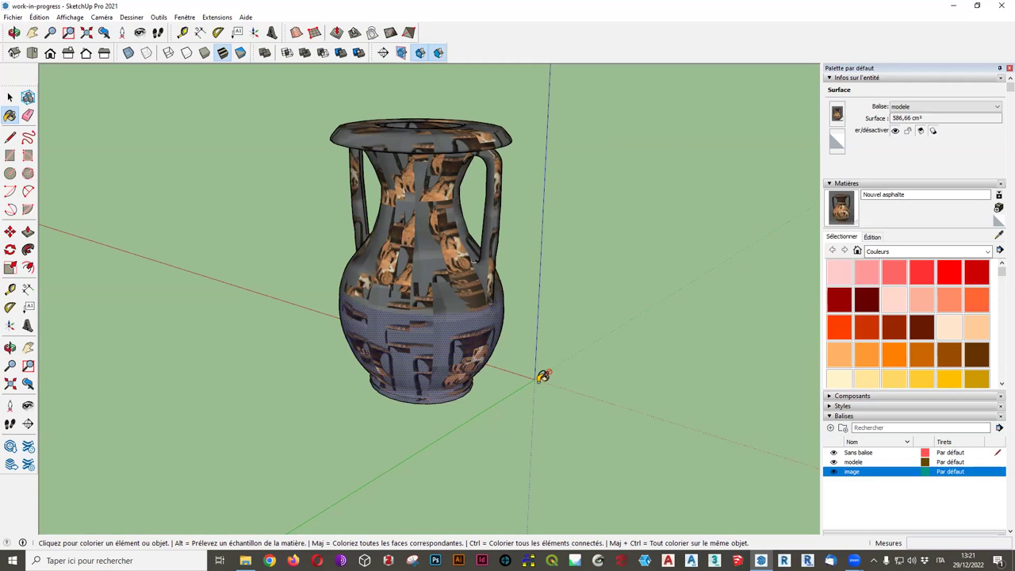
middle_drag(468, 254, 419, 265)
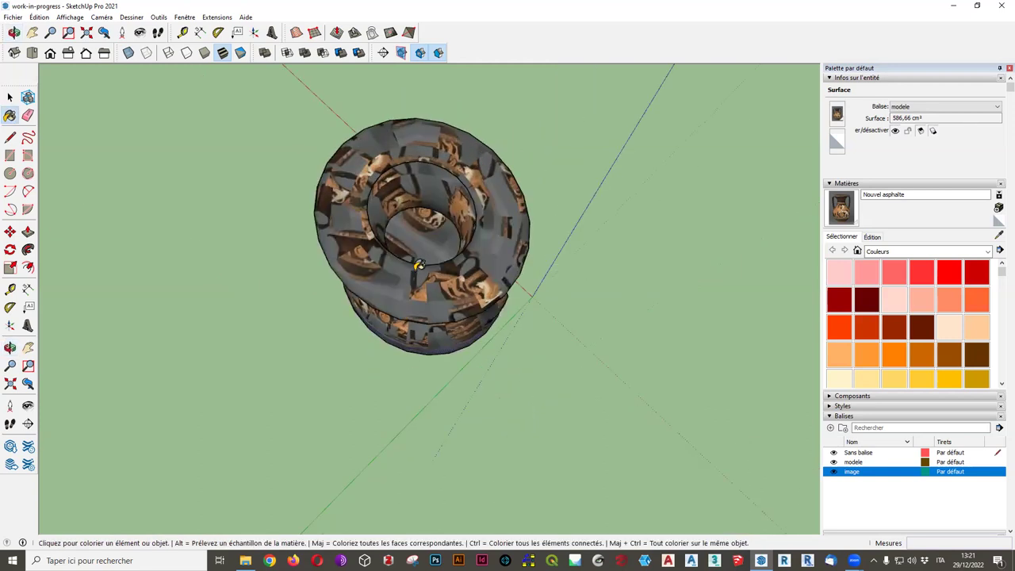
middle_drag(399, 384, 406, 229)
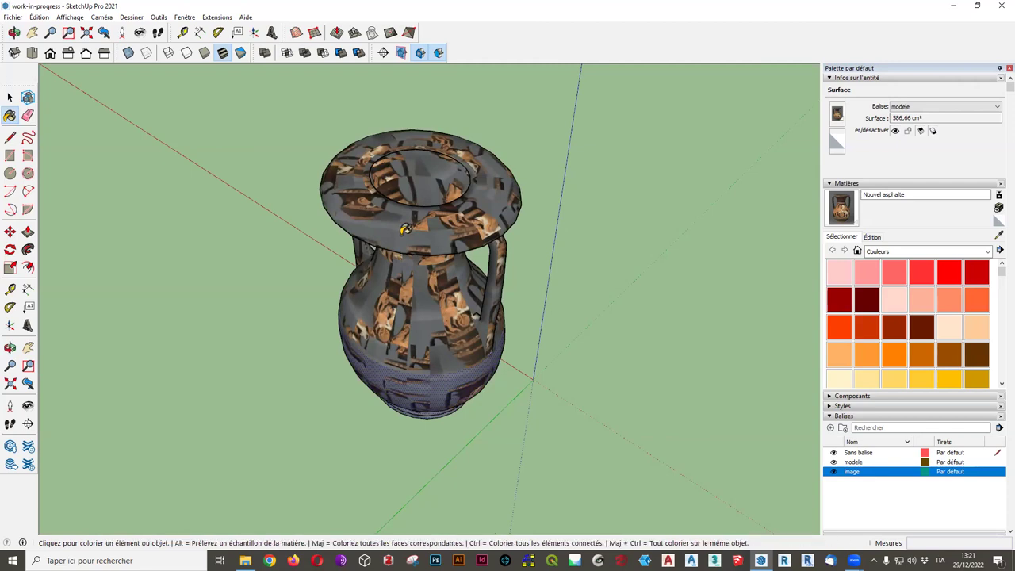
click(405, 229)
ctrl+click(404, 229)
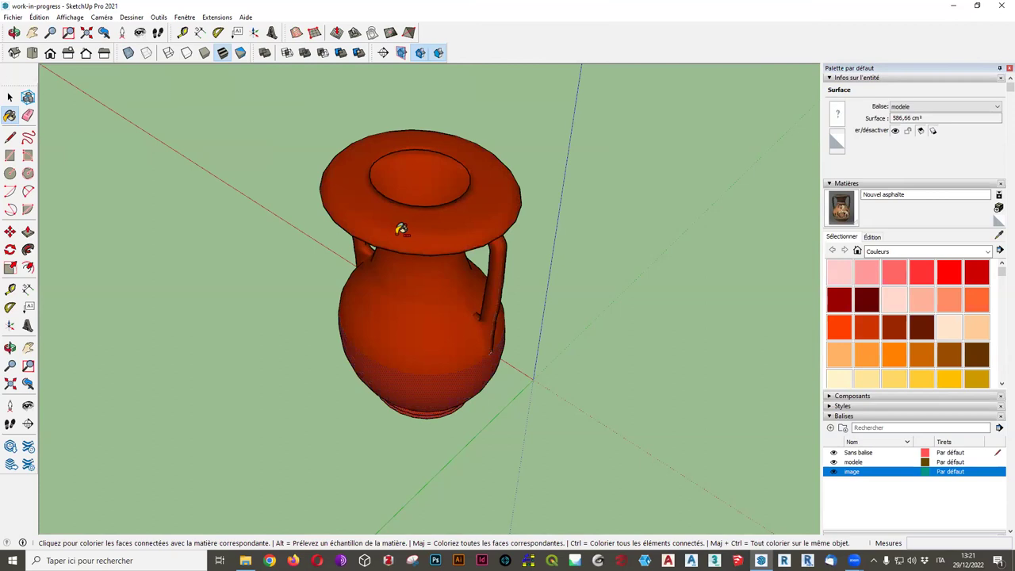
scroll(274, 385, up, 1)
mouse_move(275, 385)
middle_down()
mouse_move(641, 317)
mouse_move(799, 379)
mouse_move(786, 415)
mouse_move(460, 426)
middle_up()
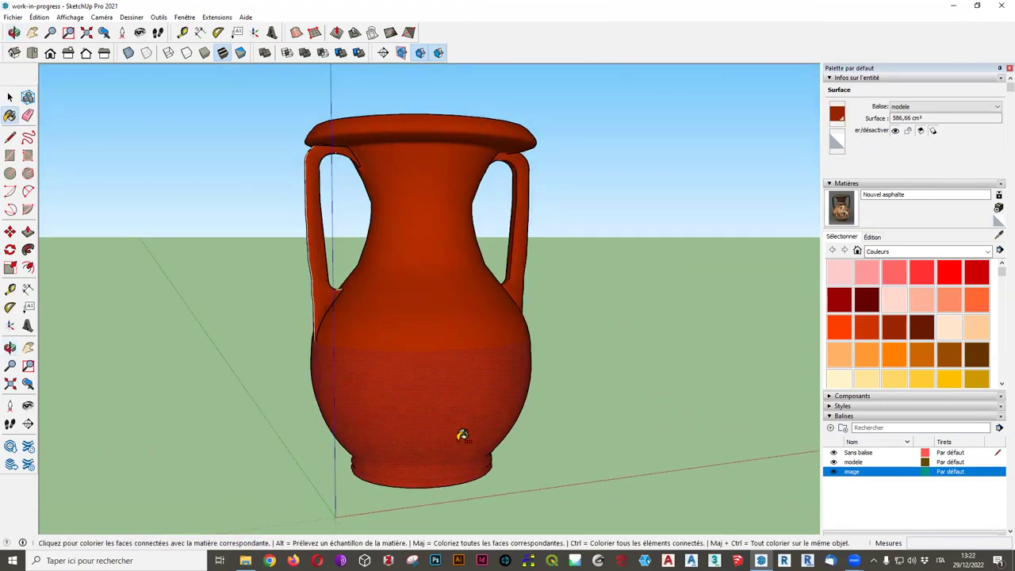
mouse_move(420, 326)
middle_down()
mouse_move(587, 222)
mouse_move(379, 372)
mouse_move(397, 385)
mouse_move(475, 295)
middle_up()
scroll(397, 385, down, 3)
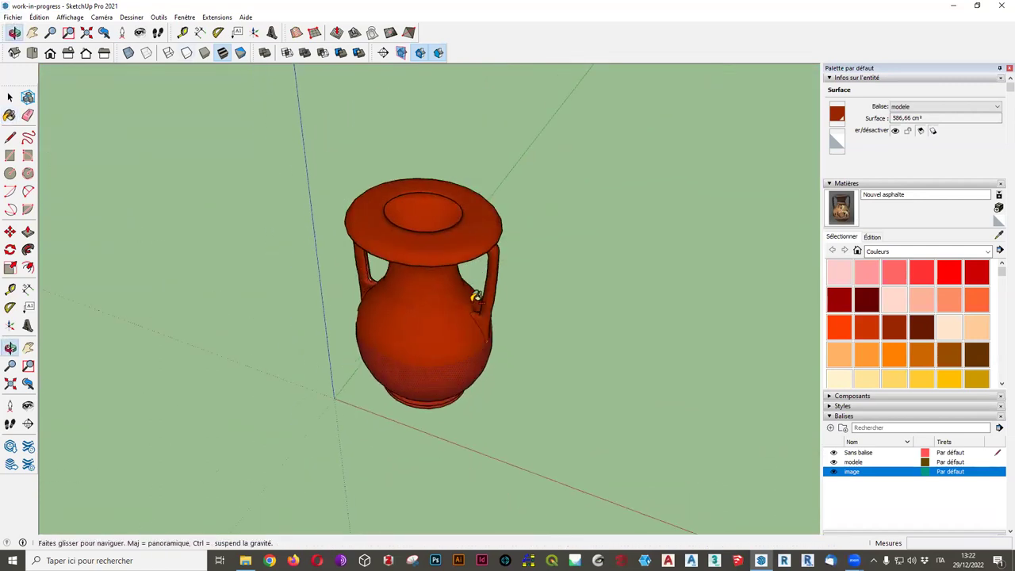
scroll(410, 393, up, 5)
mouse_move(410, 392)
middle_down()
mouse_move(483, 297)
mouse_move(335, 338)
middle_up()
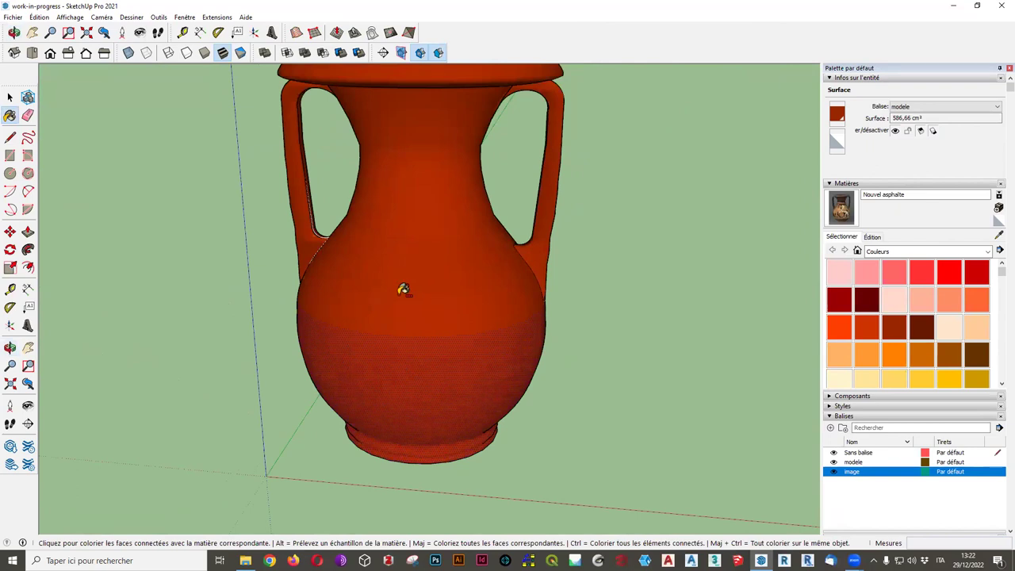
scroll(404, 290, down, 2)
scroll(380, 261, down, 3)
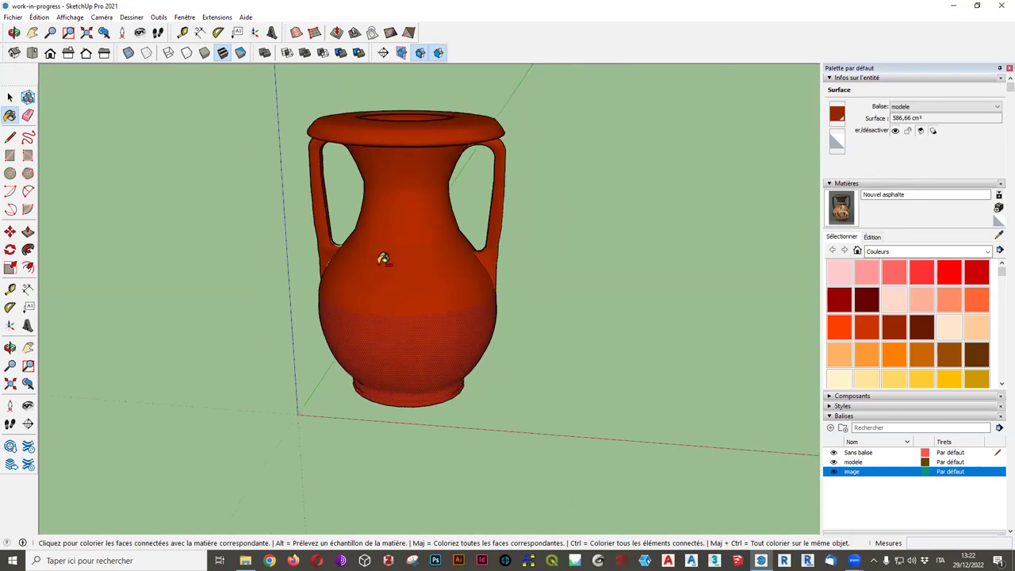
mouse_move(281, 175)
middle_down()
mouse_move(352, 199)
mouse_move(346, 390)
middle_up()
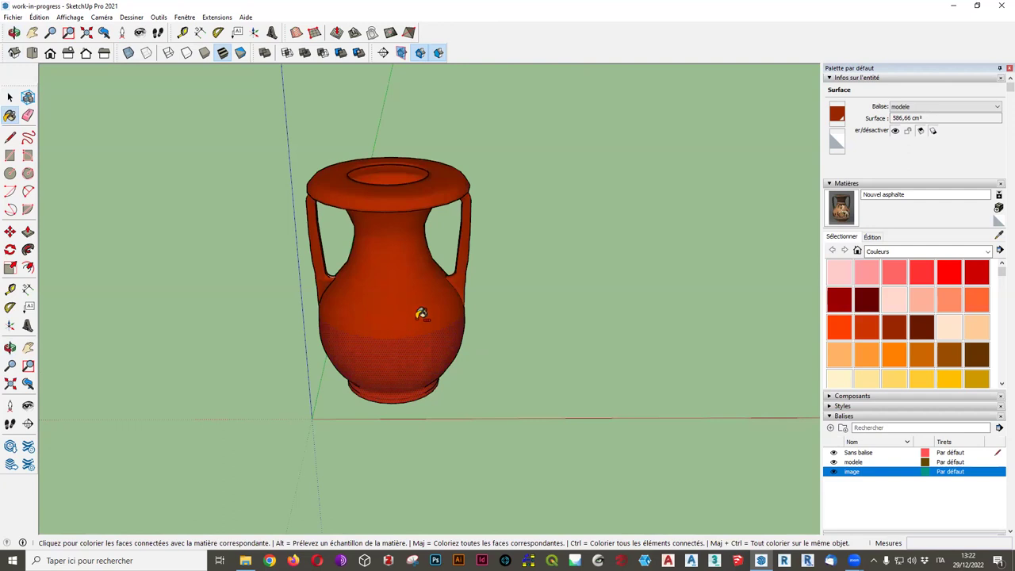
middle_drag(456, 296, 482, 285)
shift+middle_drag(412, 283, 313, 277)
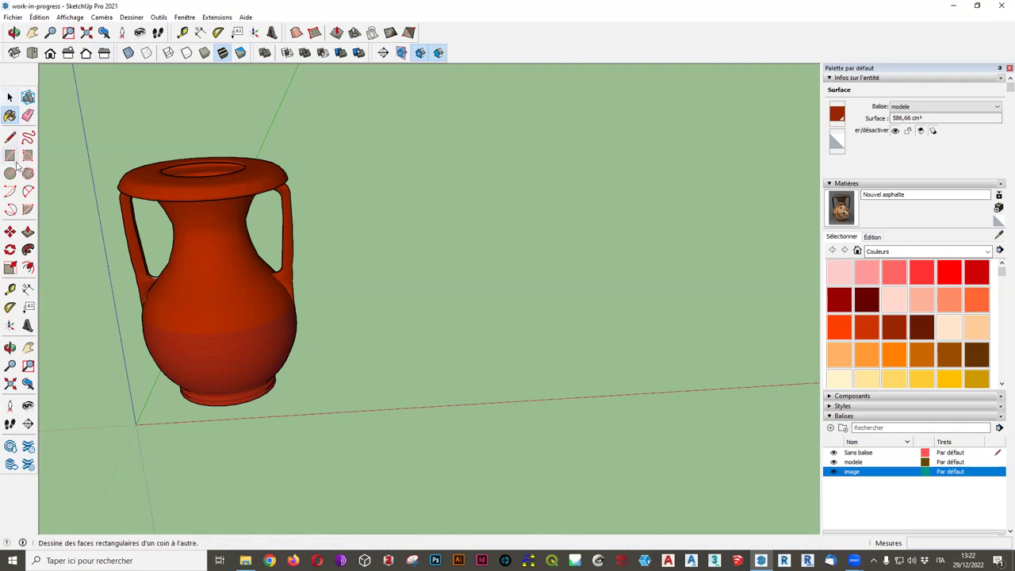
Switch to a top view and frame the ground area beside the vase.
click(10, 347)
mouse_move(55, 317)
mouse_down()
mouse_move(98, 293)
mouse_move(322, 290)
mouse_move(344, 301)
mouse_move(249, 308)
mouse_move(415, 297)
mouse_up()
key(b)
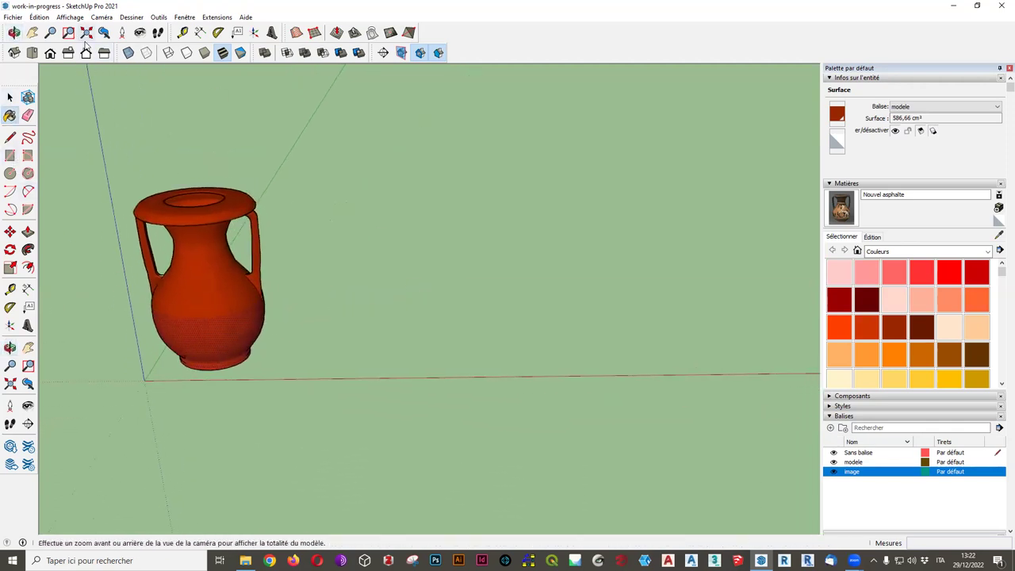
click(48, 56)
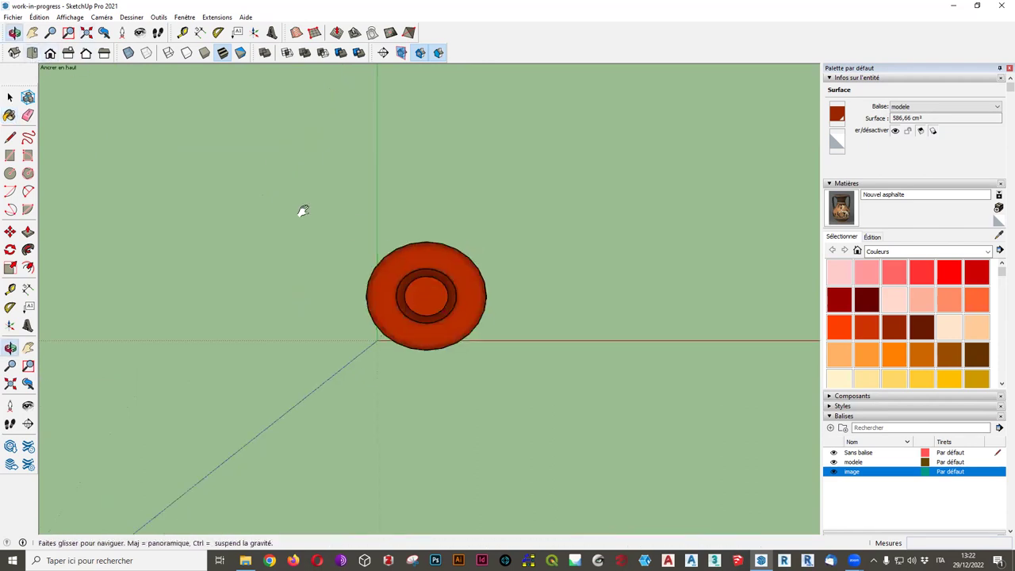
middle_drag(302, 210, 315, 249)
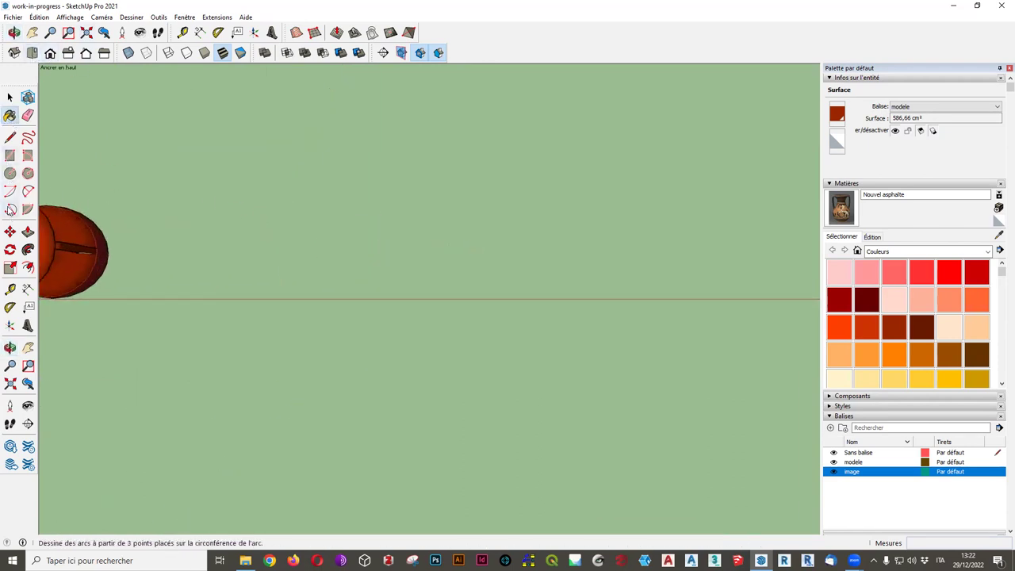
click(10, 137)
mouse_move(248, 176)
middle_down()
mouse_move(272, 181)
mouse_move(301, 345)
mouse_move(336, 317)
middle_up()
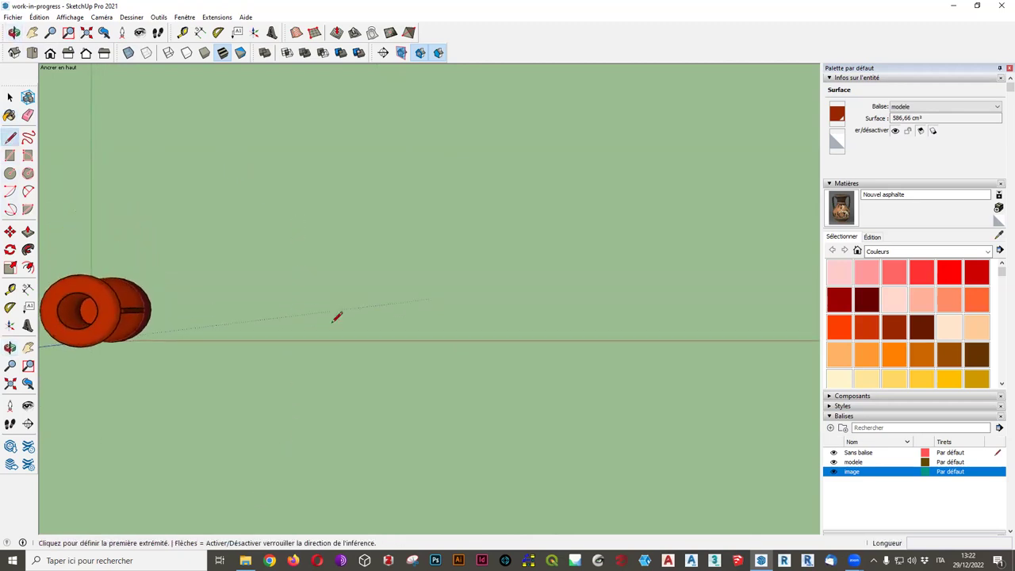
Draw the outer polygonal wall outline beside the vase, ending back at its start corner.
click(301, 188)
click(386, 117)
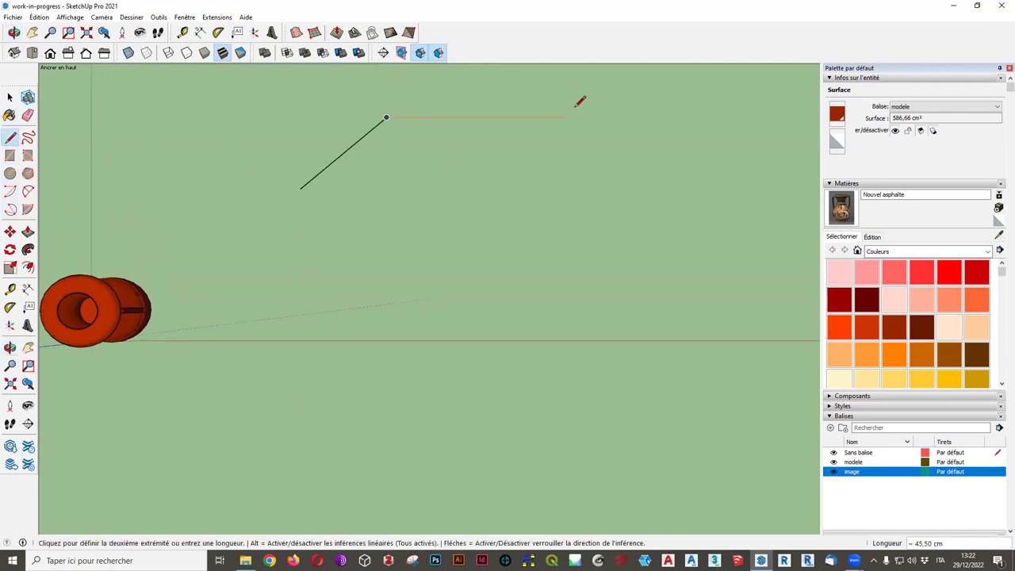
click(445, 91)
click(594, 92)
click(708, 189)
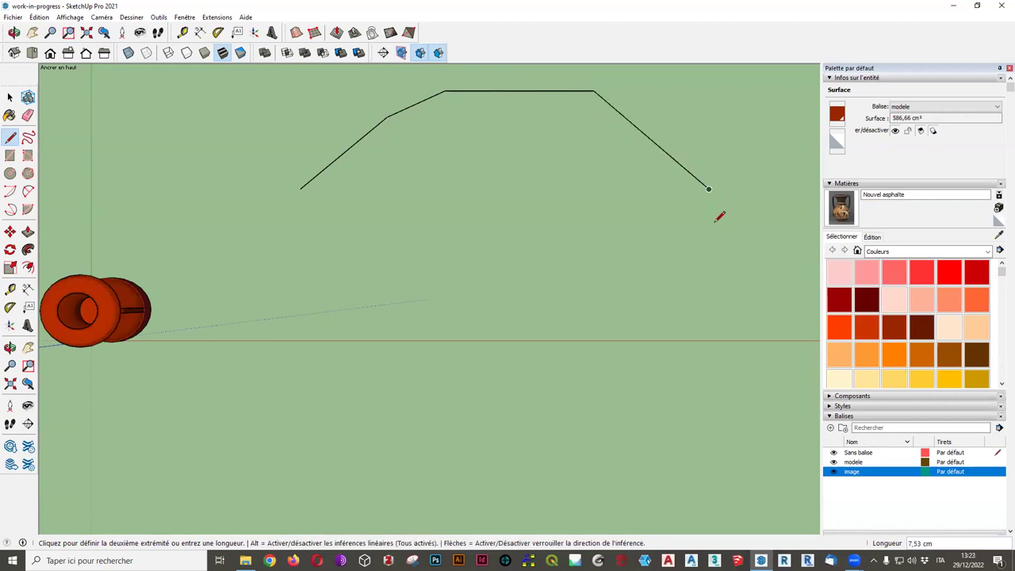
click(750, 294)
click(749, 339)
click(710, 411)
click(625, 447)
click(517, 469)
click(400, 468)
click(386, 444)
click(360, 349)
click(318, 318)
click(319, 241)
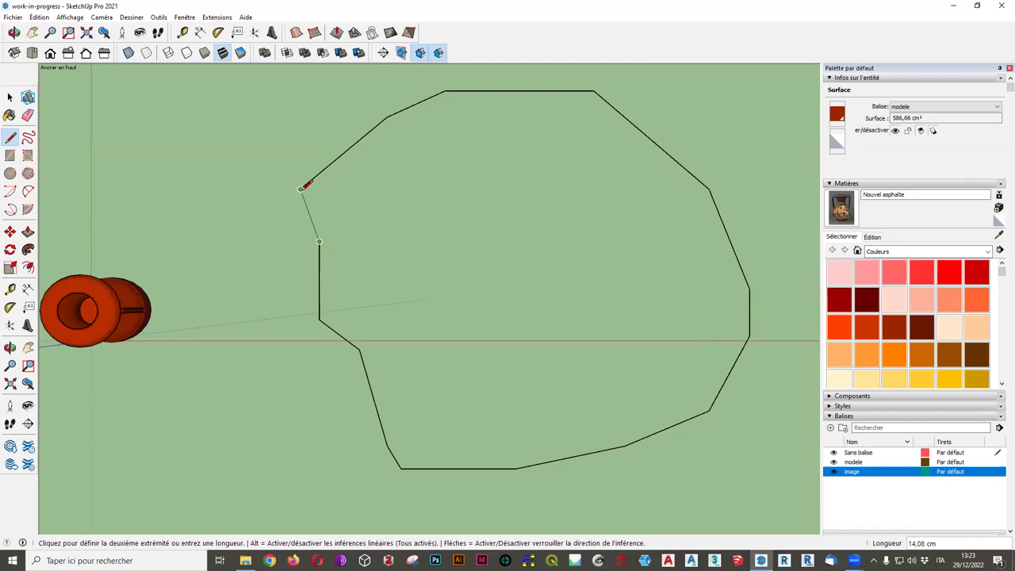
click(301, 188)
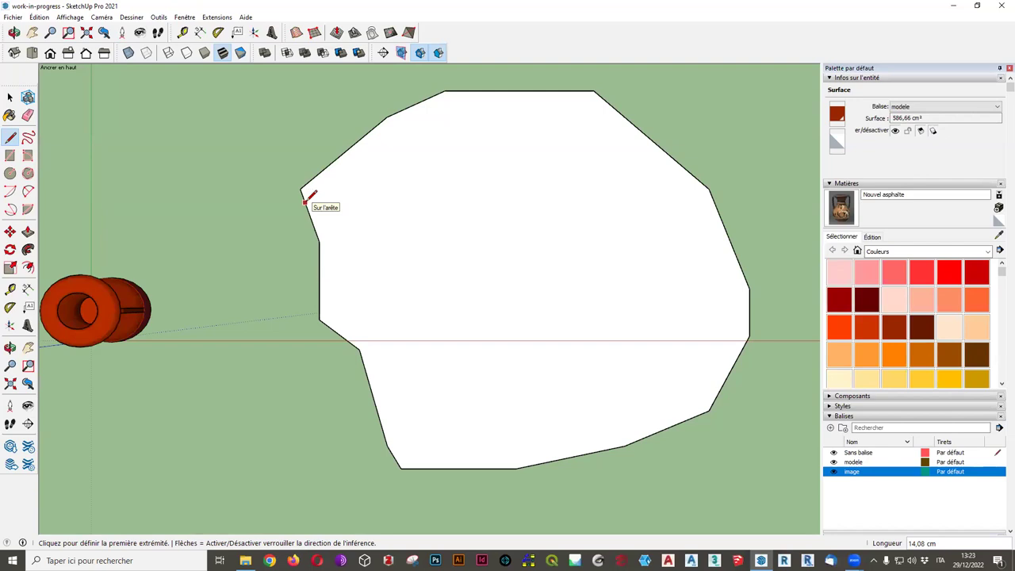
Undo the closing edge and draw the inner offset outline along the top and right side.
key(ctrl+z)
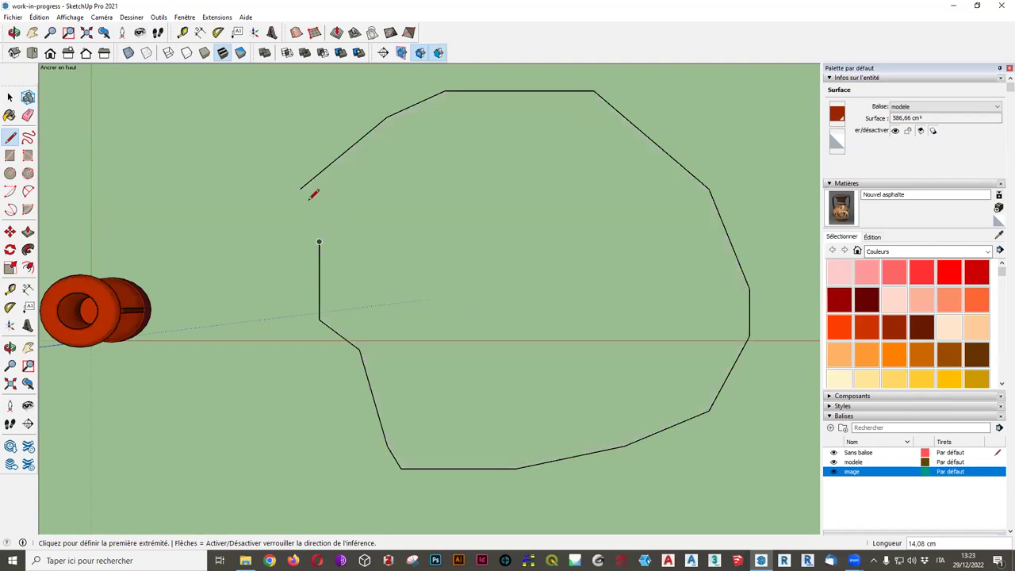
click(300, 189)
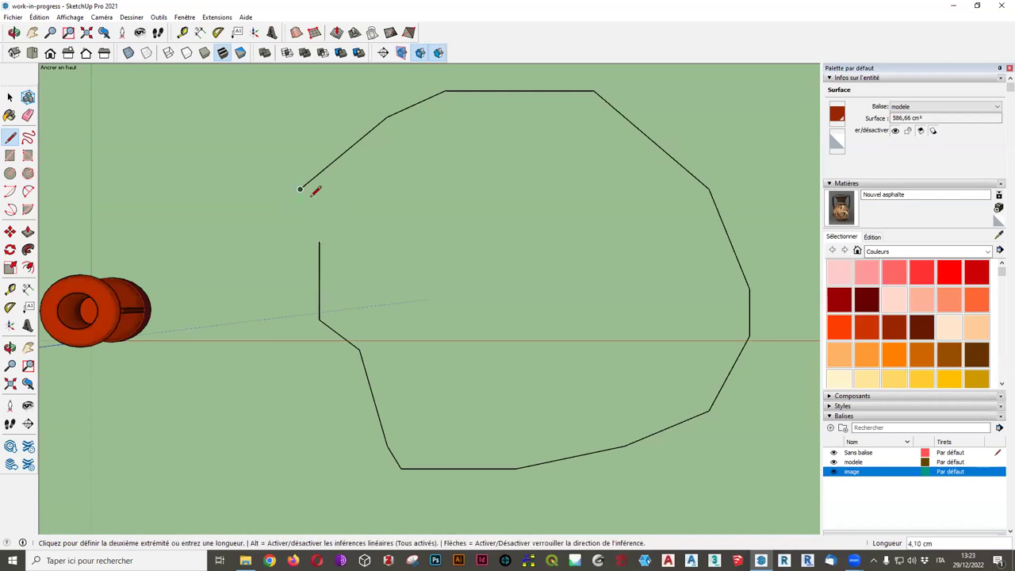
scroll(315, 200, up, 2)
scroll(325, 206, up, 1)
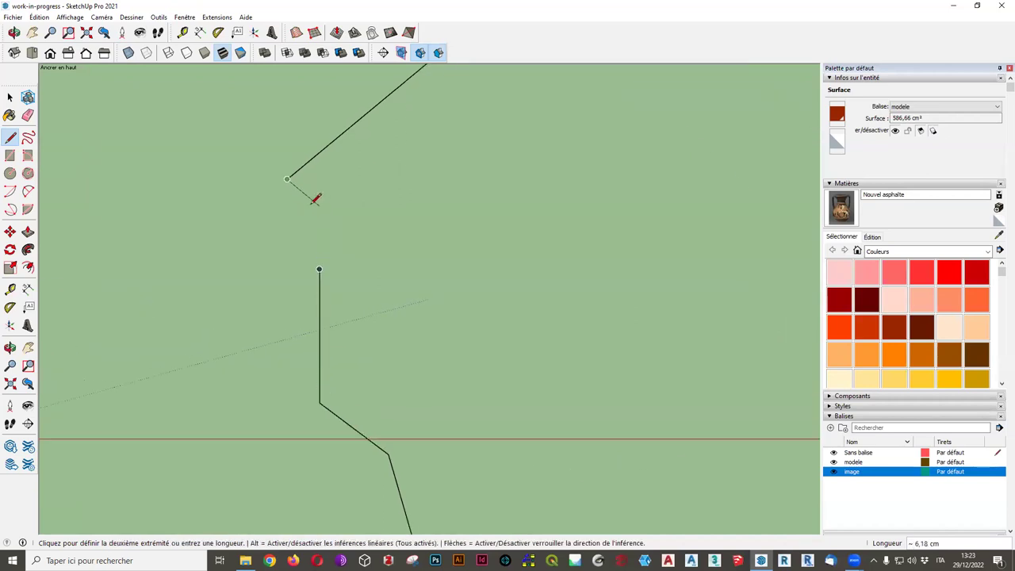
click(319, 202)
scroll(306, 174, down, 2)
click(311, 191)
click(384, 156)
click(576, 157)
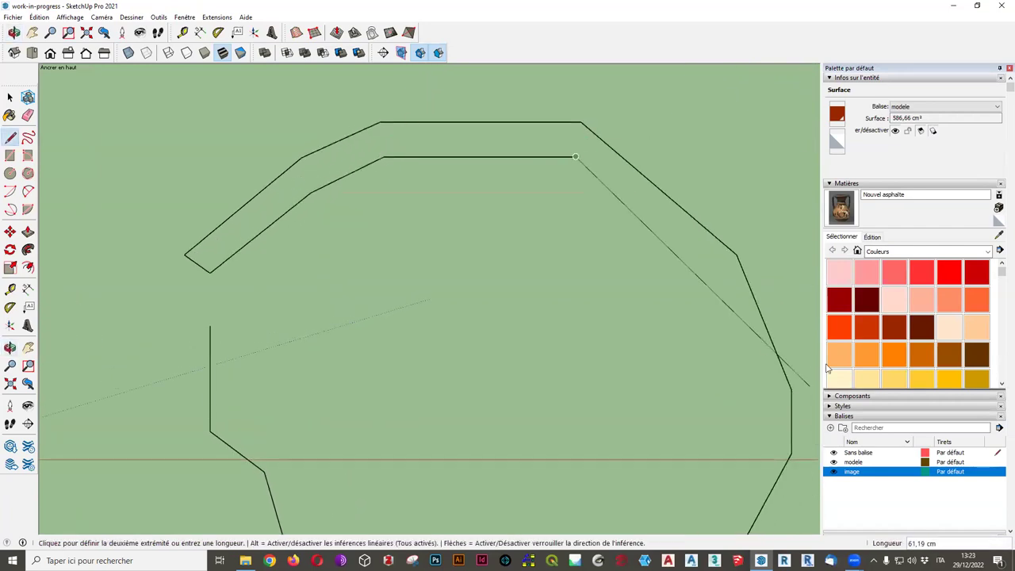
click(718, 272)
click(760, 394)
Finish the inner outline along the bottom and left side, closing the band into a face.
middle_drag(756, 444, 715, 355)
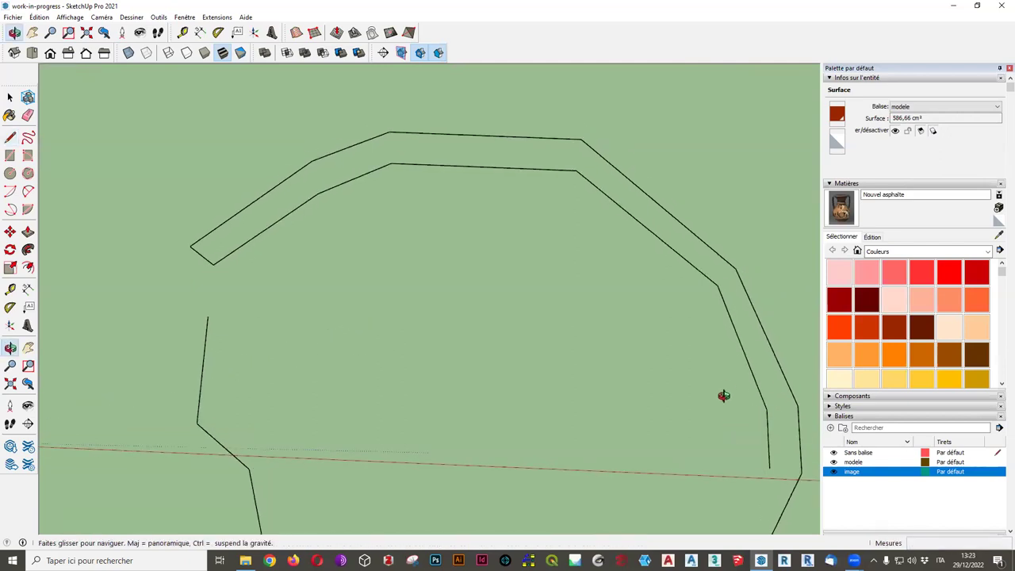
scroll(725, 460, down, 2)
scroll(718, 476, up, 3)
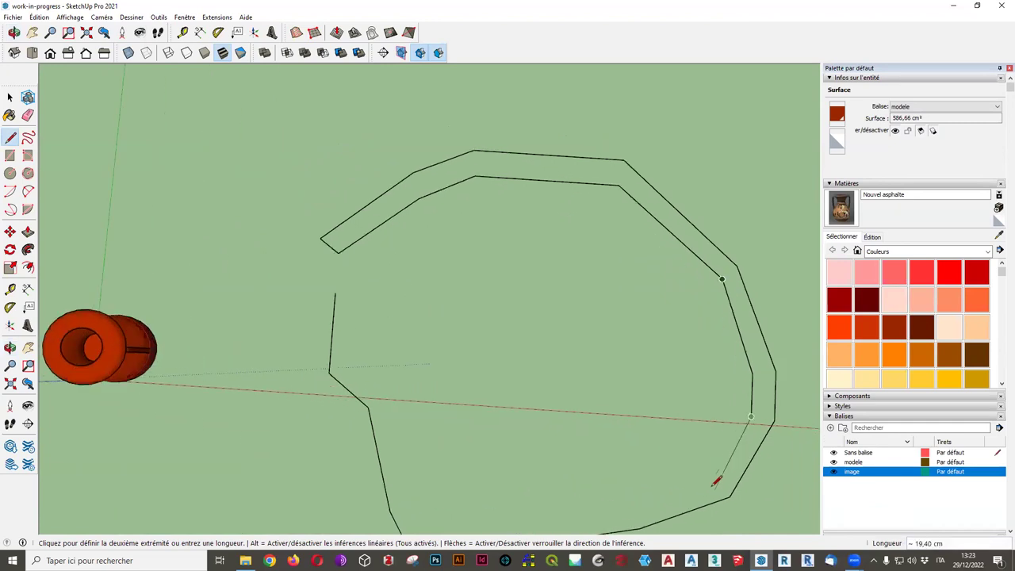
click(715, 478)
middle_drag(623, 500, 628, 363)
click(538, 379)
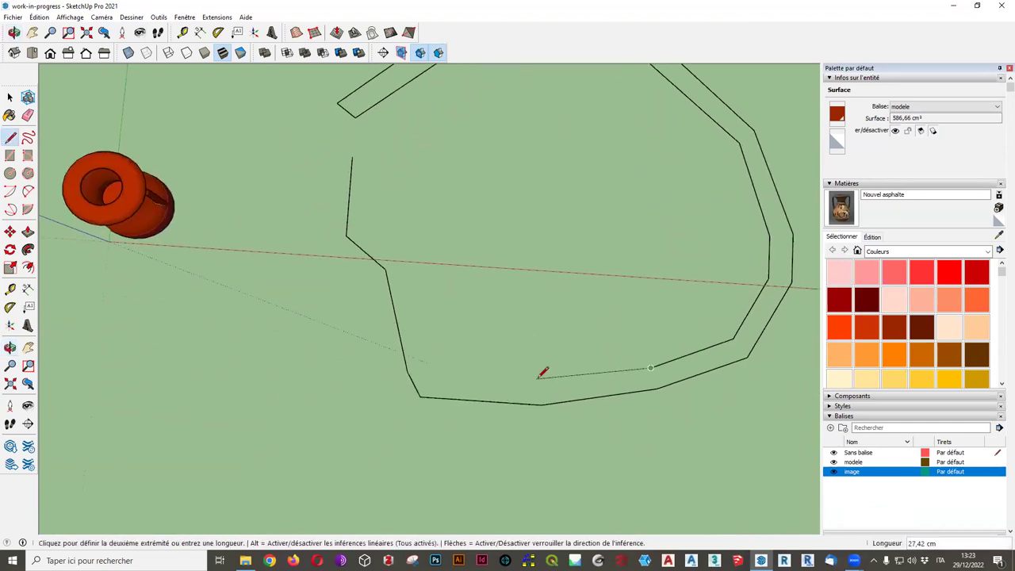
click(433, 372)
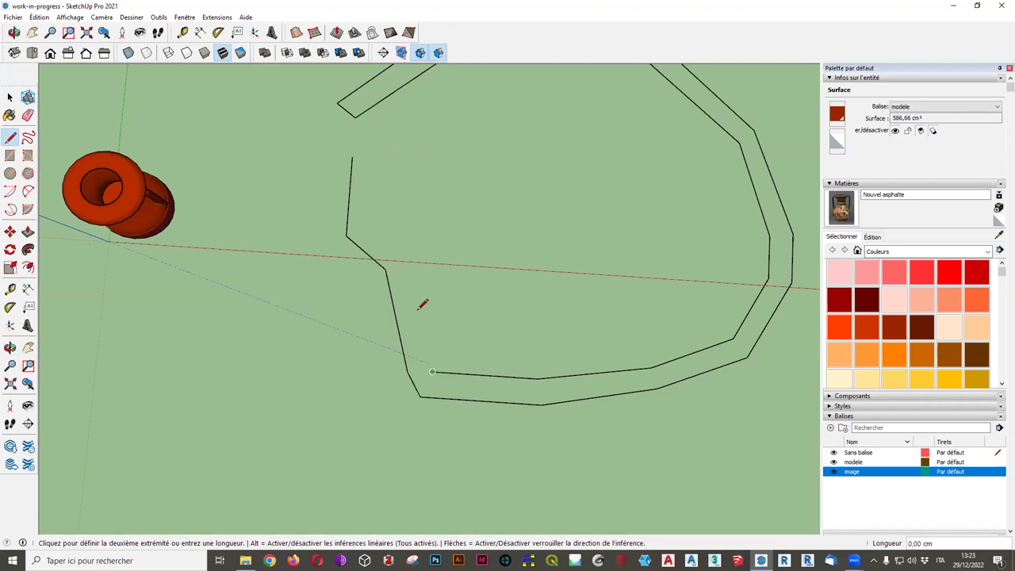
click(412, 270)
click(375, 236)
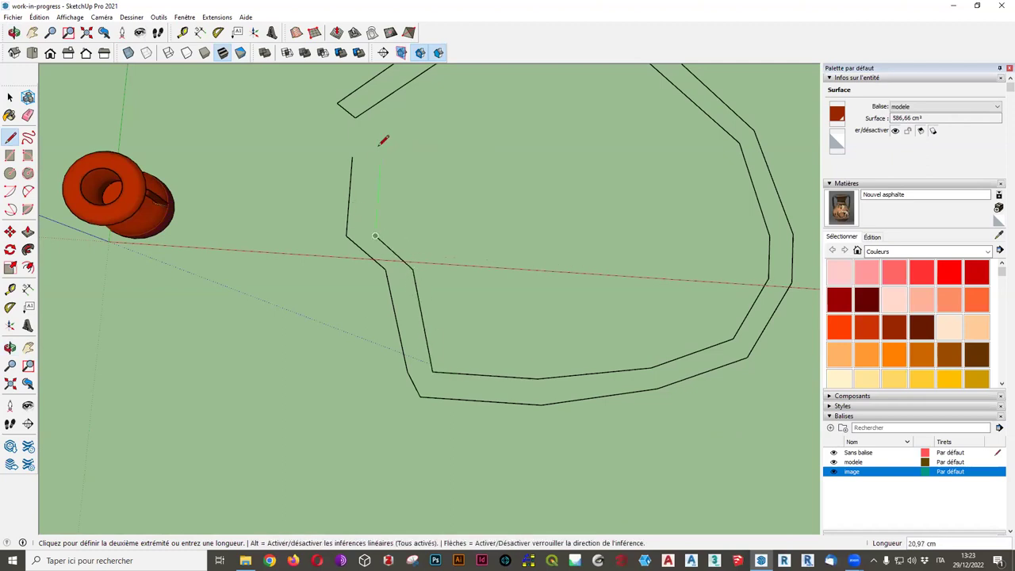
click(379, 163)
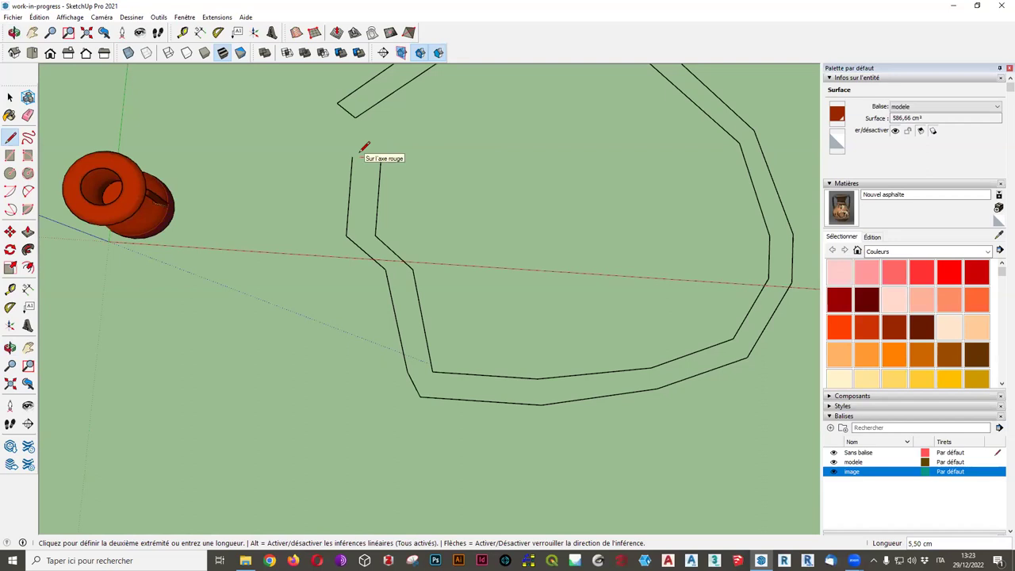
click(352, 156)
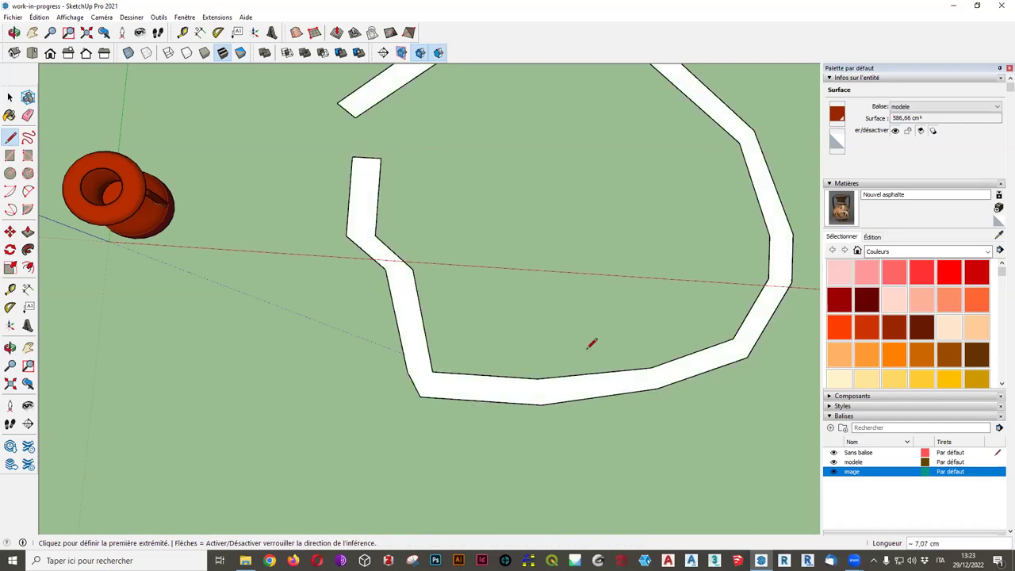
scroll(555, 353, down, 3)
mouse_move(514, 363)
middle_down()
mouse_move(691, 218)
mouse_move(639, 229)
mouse_move(453, 209)
mouse_move(530, 336)
middle_up()
scroll(532, 349, up, 1)
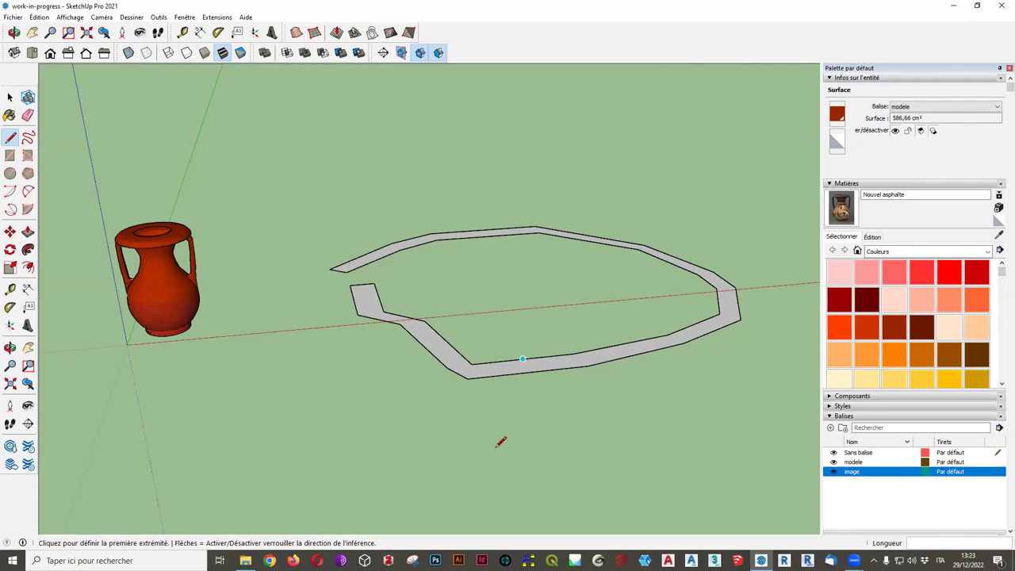
Push/Pull the polygonal band face upward into open walls about 37,39 cm high.
middle_drag(500, 441, 490, 481)
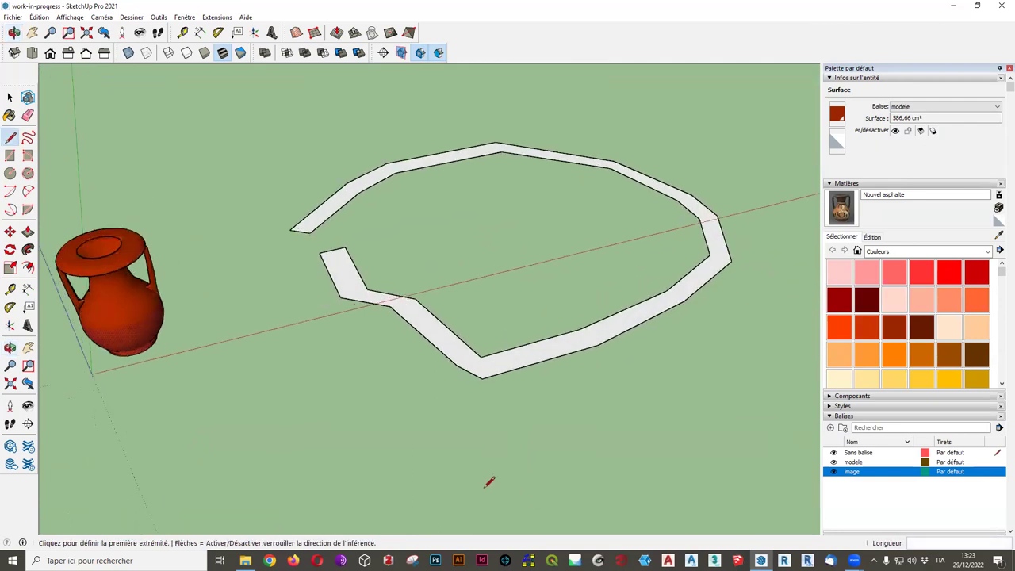
scroll(447, 483, up, 2)
scroll(89, 203, down, 2)
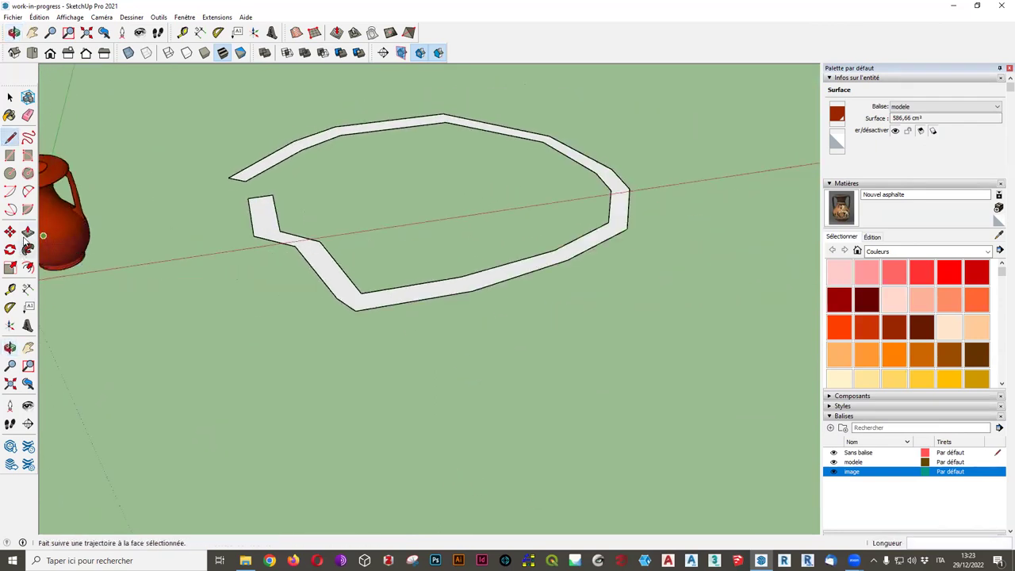
click(28, 231)
click(333, 276)
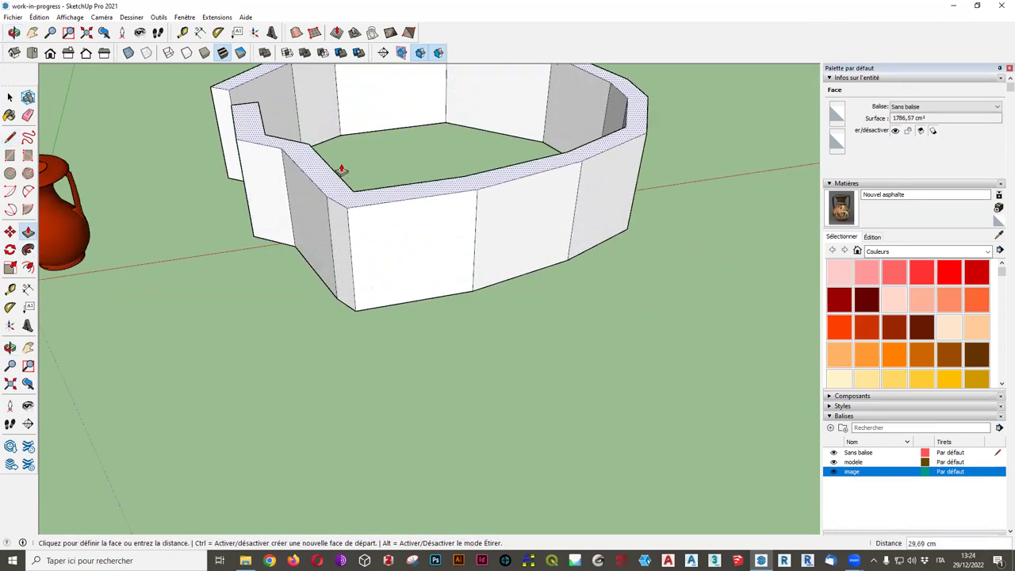
click(344, 146)
mouse_move(283, 288)
middle_down()
mouse_move(224, 299)
mouse_move(555, 247)
mouse_move(310, 331)
mouse_move(164, 356)
mouse_move(279, 347)
mouse_move(623, 229)
mouse_move(583, 261)
mouse_move(557, 235)
mouse_move(421, 392)
middle_up()
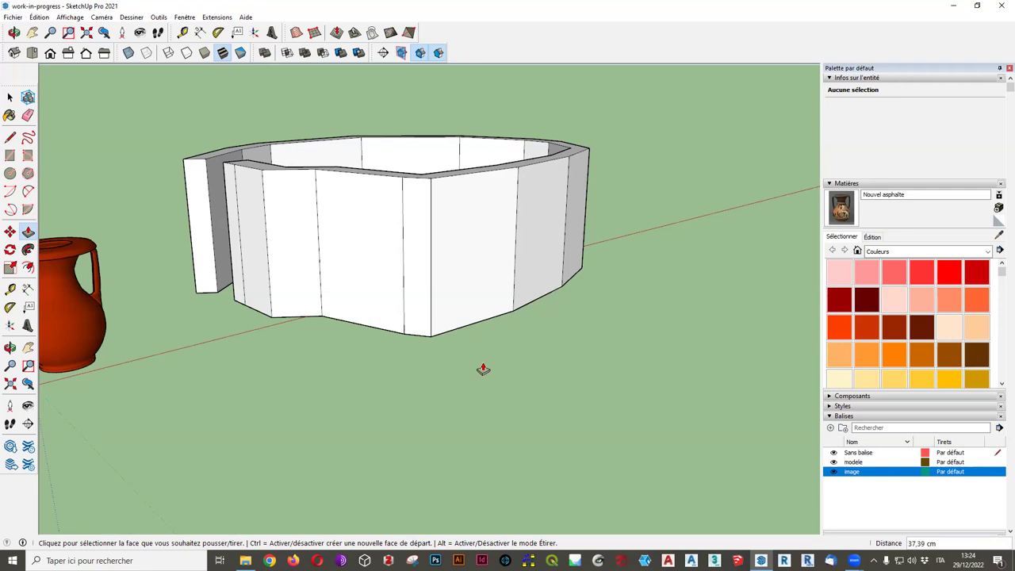
click(10, 115)
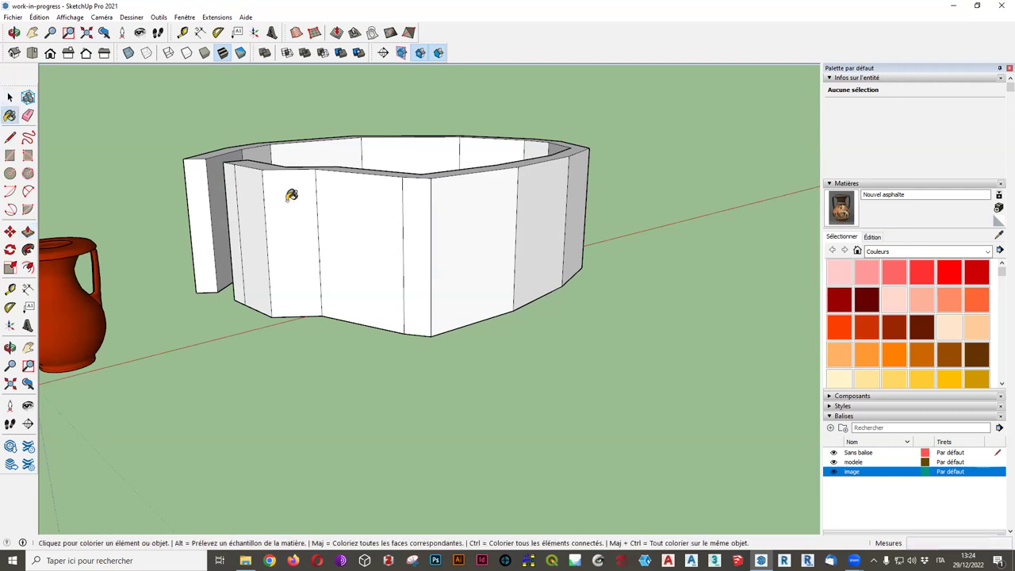
click(396, 300)
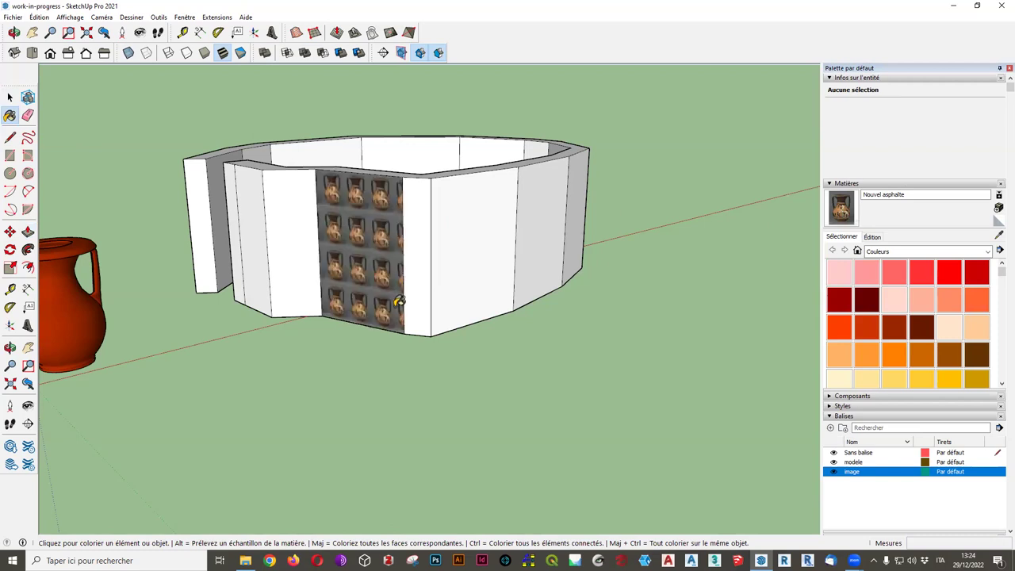
click(423, 265)
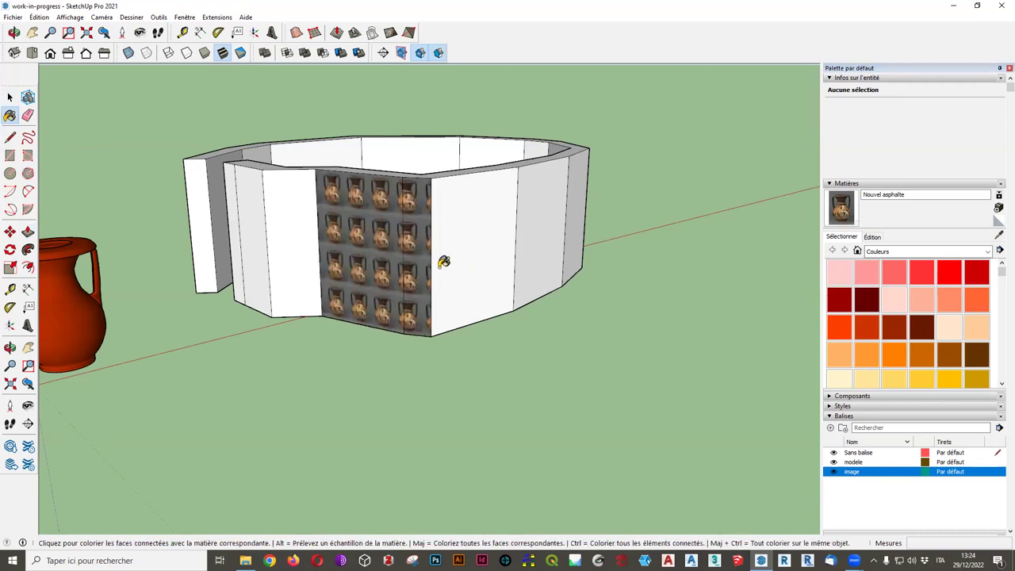
key(ctrl+z)
key(ctrl+z)
middle_drag(363, 362, 487, 342)
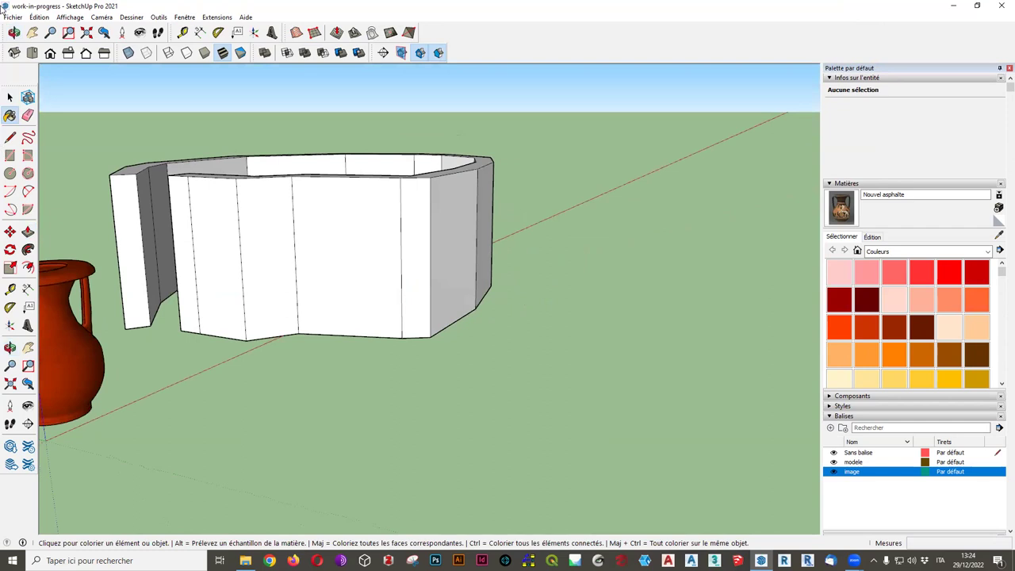
click(11, 18)
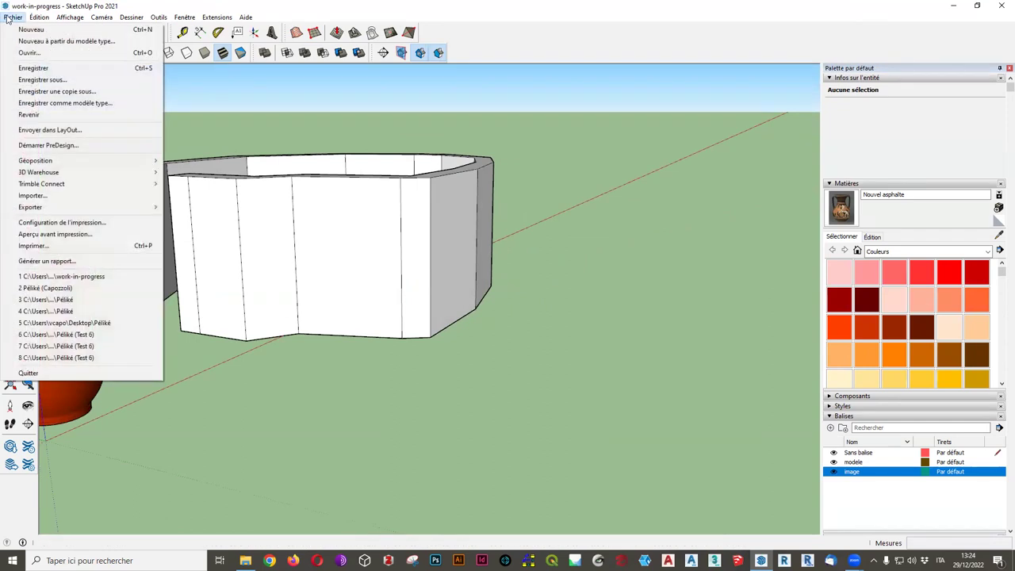
click(32, 196)
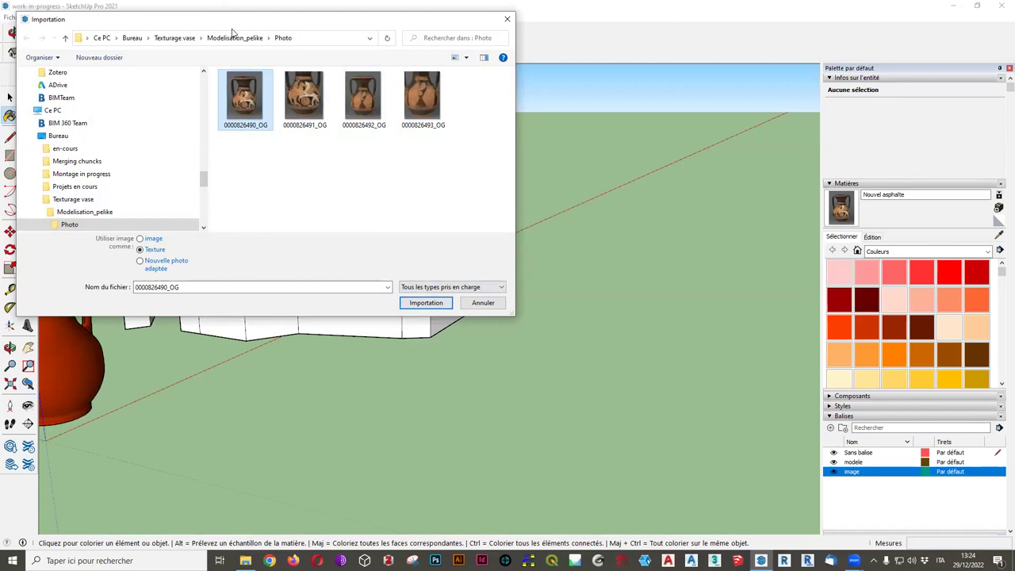
drag(235, 28, 547, 30)
click(796, 304)
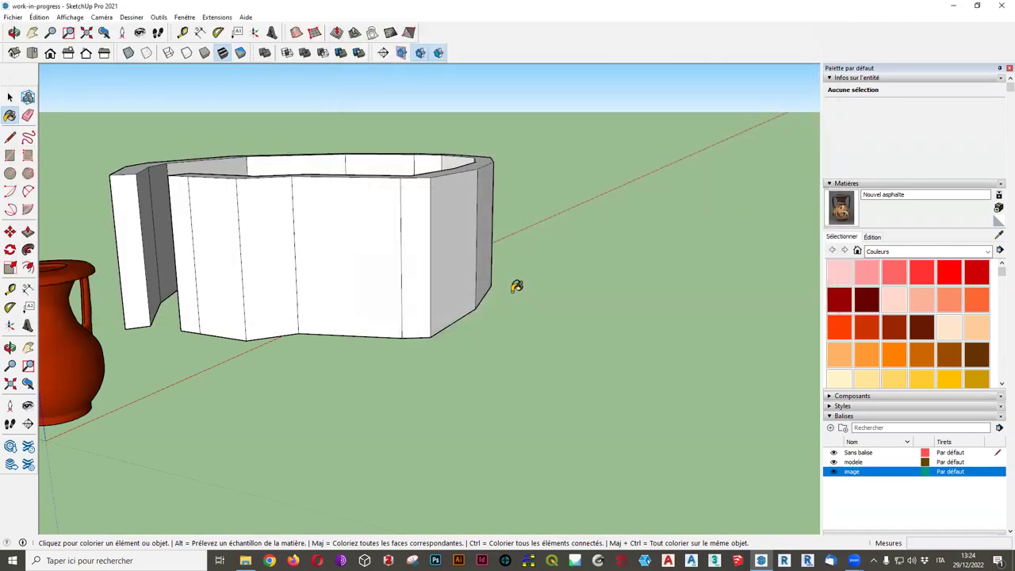
middle_drag(517, 285, 499, 396)
scroll(500, 398, down, 5)
mouse_move(442, 301)
middle_down()
mouse_move(421, 372)
mouse_move(551, 281)
mouse_move(365, 264)
middle_up()
key(b)
middle_drag(494, 270, 379, 278)
scroll(390, 235, up, 3)
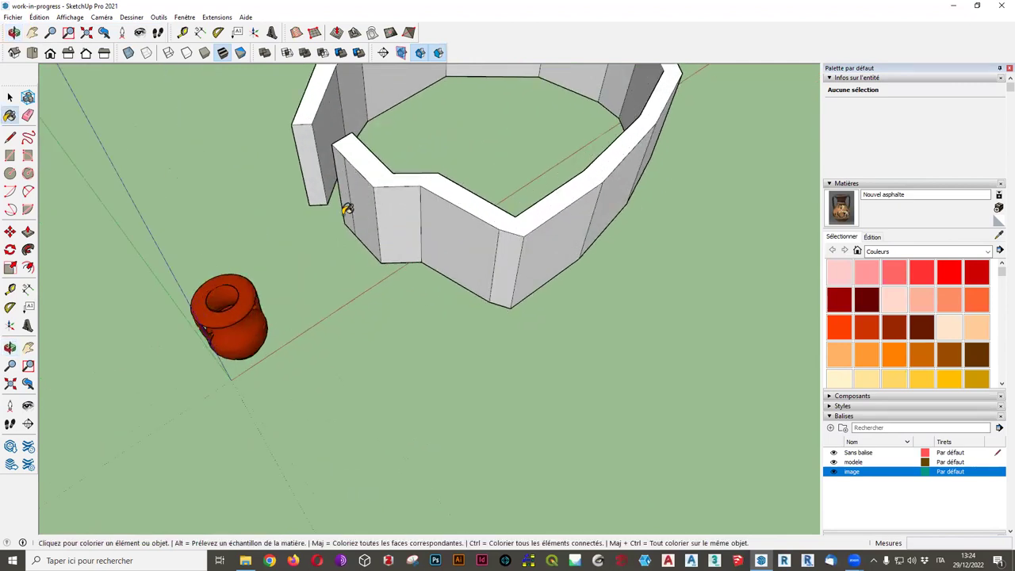
scroll(410, 219, down, 2)
mouse_move(410, 220)
middle_down()
mouse_move(374, 247)
mouse_move(403, 209)
middle_up()
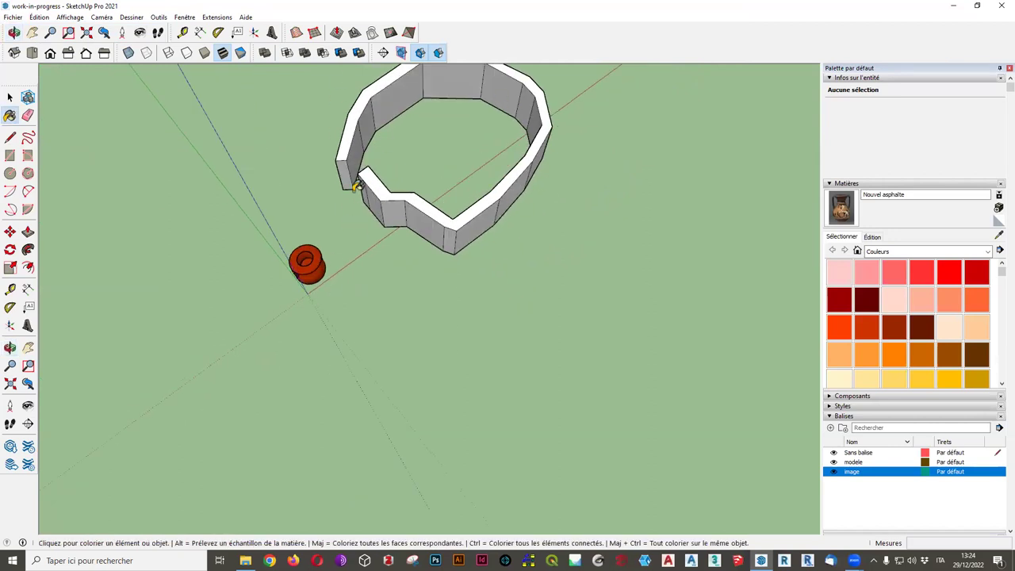
scroll(360, 187, up, 3)
middle_drag(354, 287, 639, 191)
scroll(324, 318, up, 2)
scroll(323, 312, up, 3)
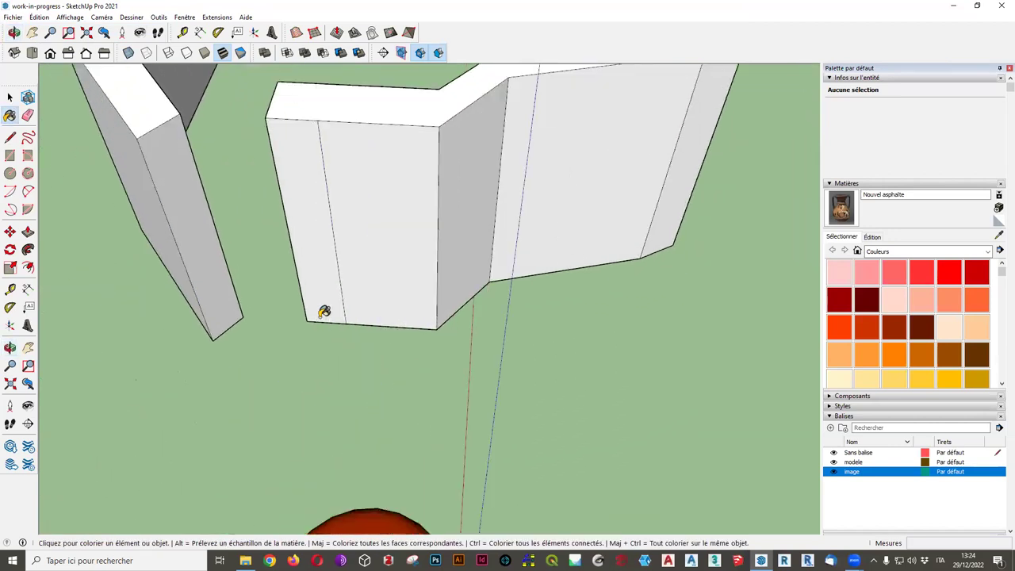
Import the griffin vase photo as a texture image.
click(12, 17)
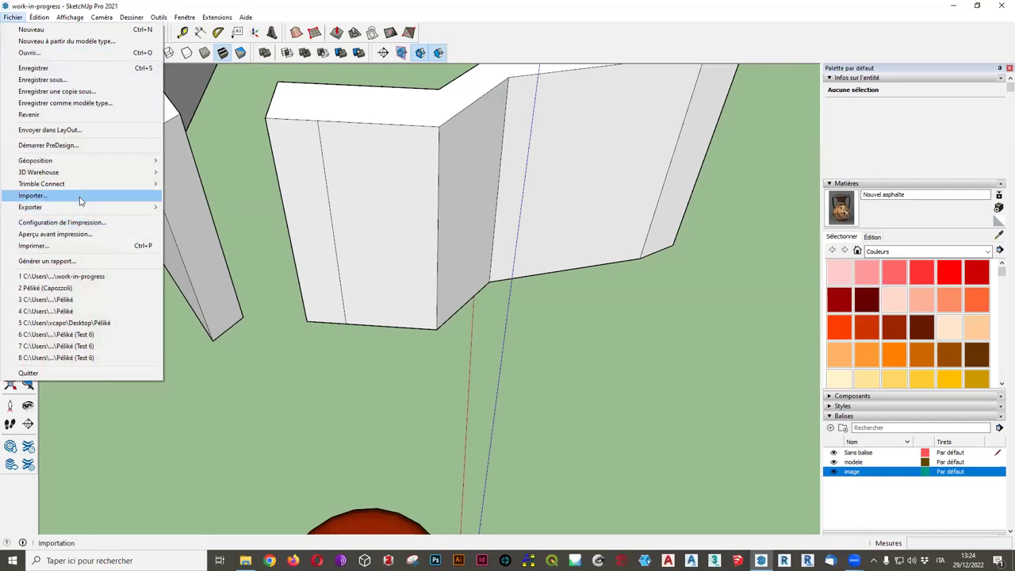
click(111, 197)
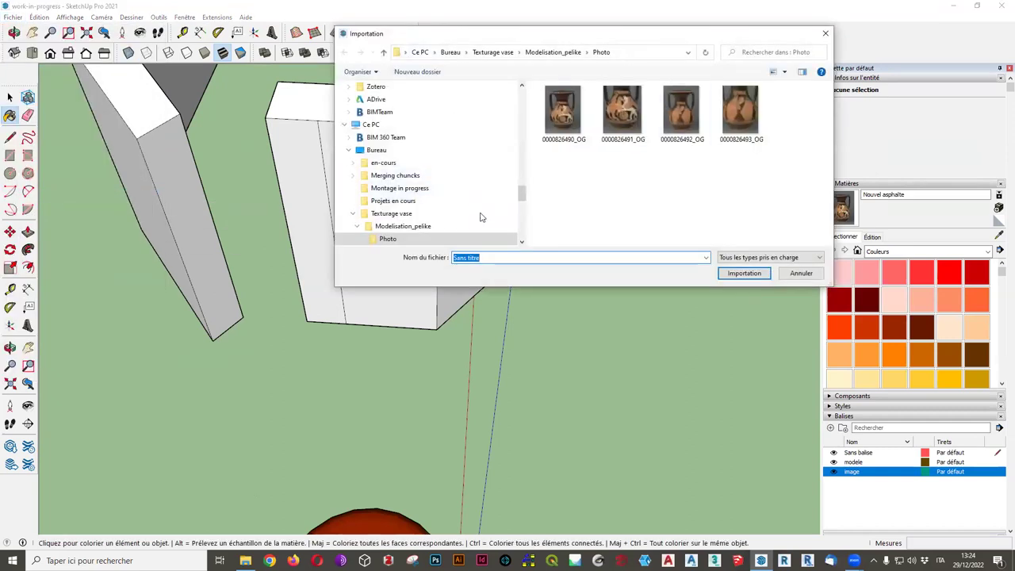
click(562, 111)
click(746, 326)
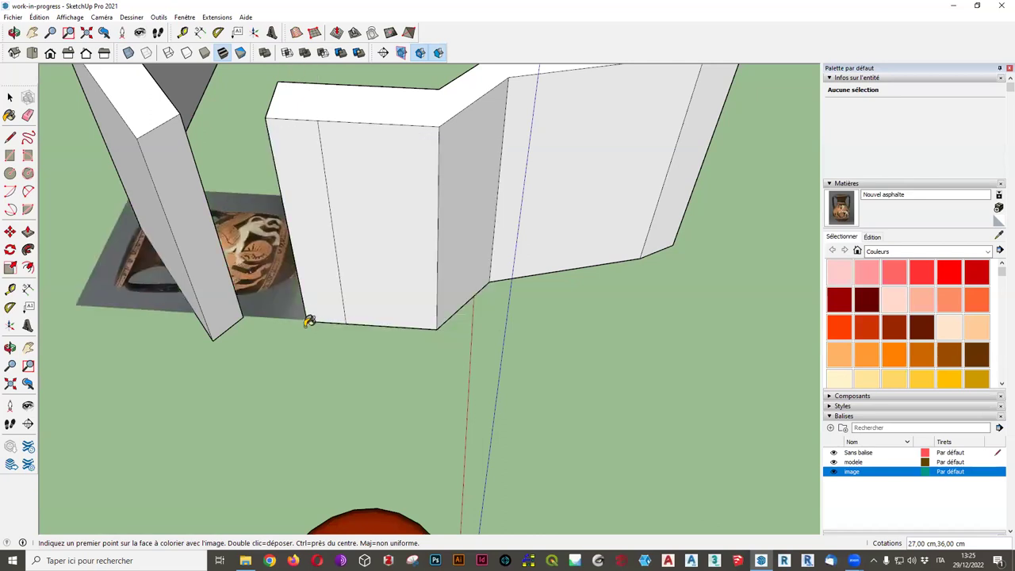
Map the vase photo onto the leftmost front wall panel, from its bottom-left to top corner.
scroll(310, 321, up, 3)
scroll(311, 315, up, 1)
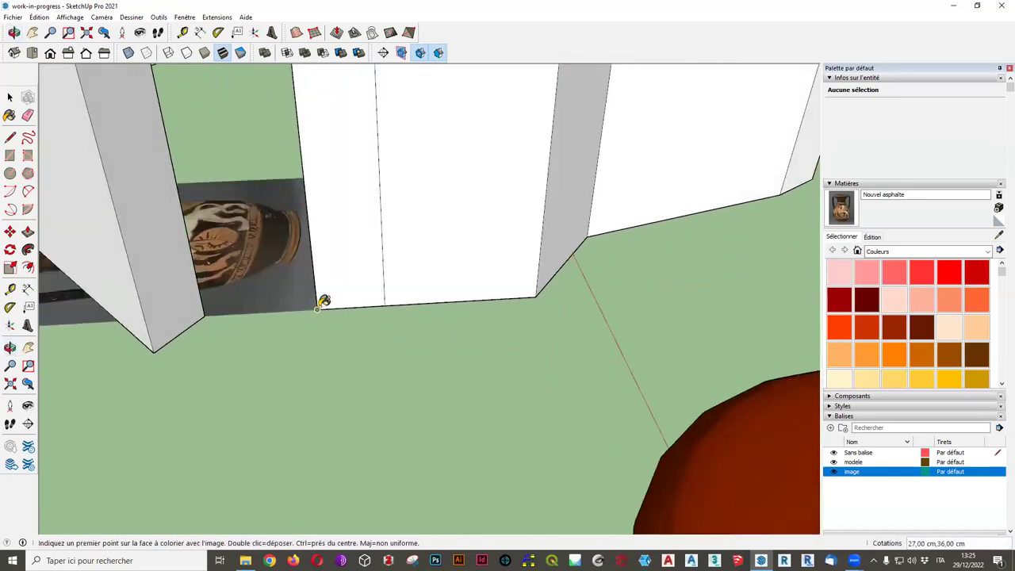
click(317, 307)
scroll(373, 202, down, 2)
scroll(364, 191, down, 2)
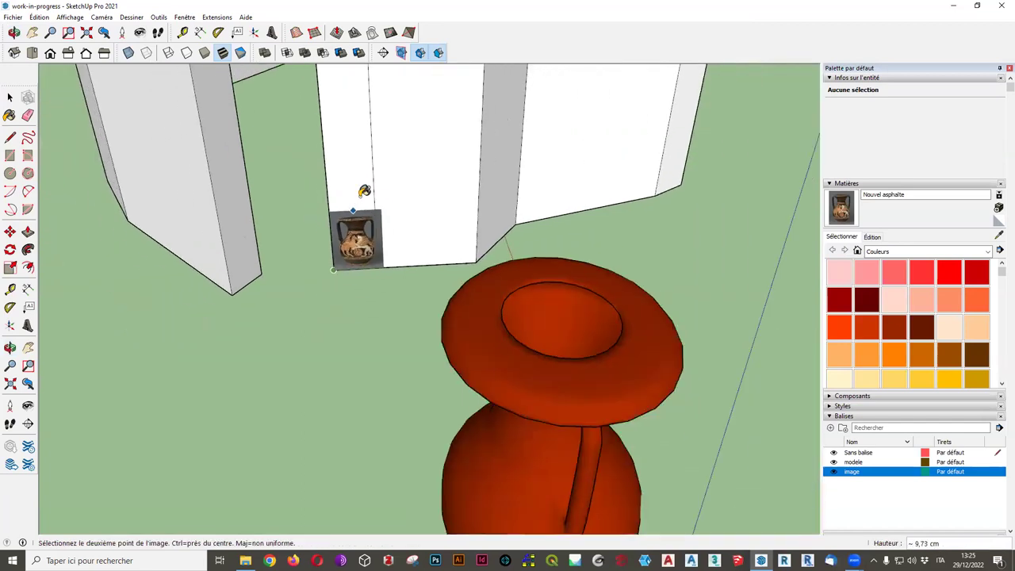
scroll(364, 191, down, 2)
mouse_move(369, 214)
middle_down()
mouse_move(340, 198)
mouse_move(361, 201)
mouse_move(349, 233)
middle_up()
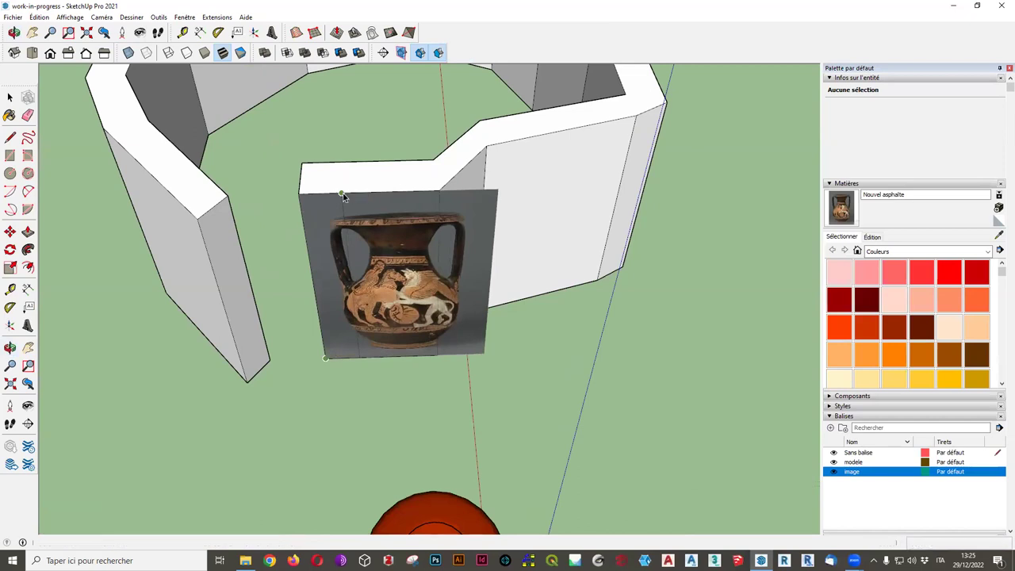
click(347, 188)
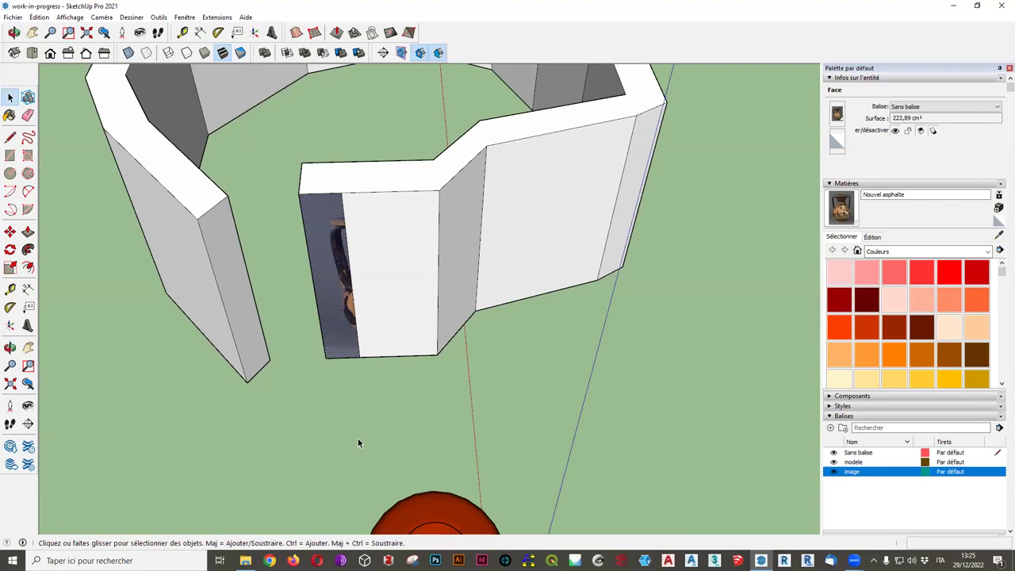
Sample the griffin vase photo material from the textured leftmost wall panel.
mouse_move(358, 443)
middle_down()
mouse_move(525, 339)
mouse_move(311, 348)
mouse_move(257, 320)
middle_up()
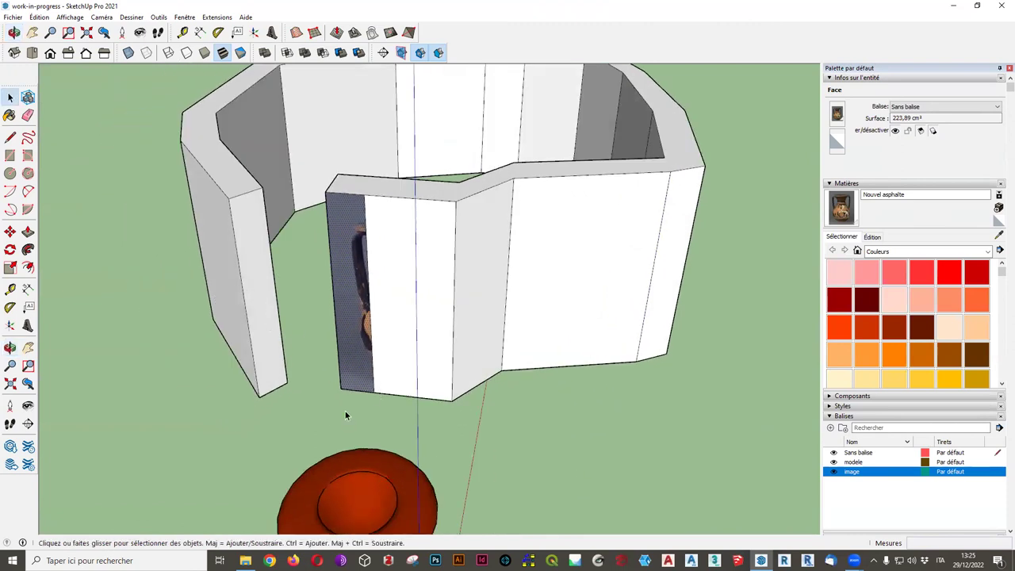
mouse_move(346, 412)
middle_down()
mouse_move(399, 320)
mouse_move(234, 347)
mouse_move(347, 311)
middle_up()
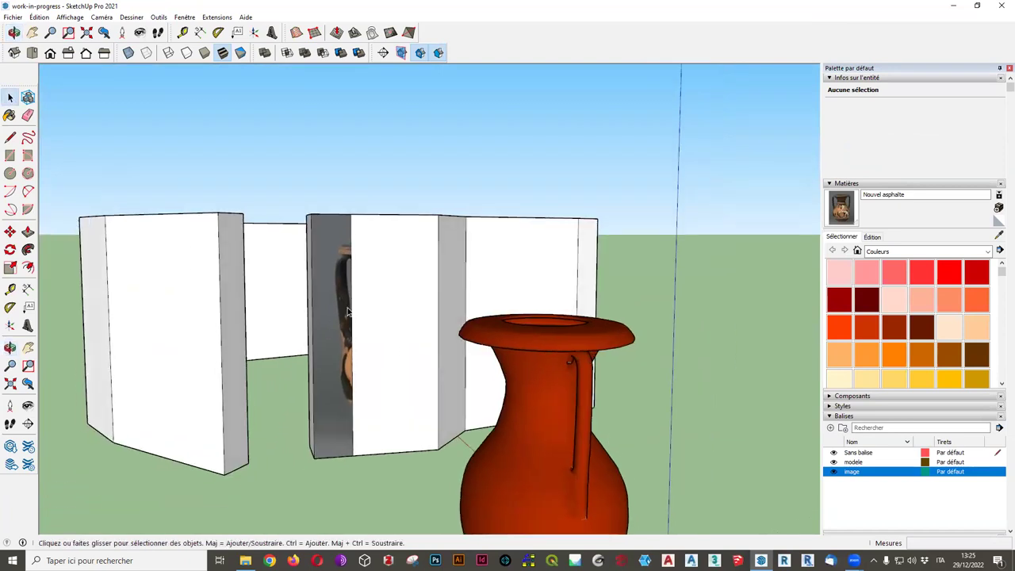
scroll(416, 308, down, 2)
mouse_move(416, 309)
middle_down()
mouse_move(318, 370)
mouse_move(499, 285)
mouse_move(416, 349)
mouse_move(459, 283)
middle_up()
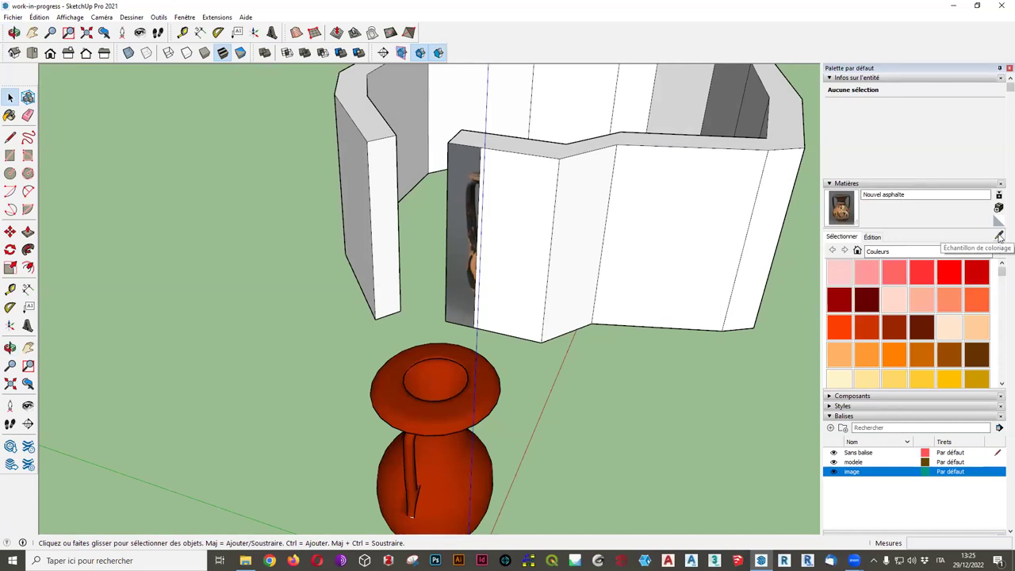
click(999, 237)
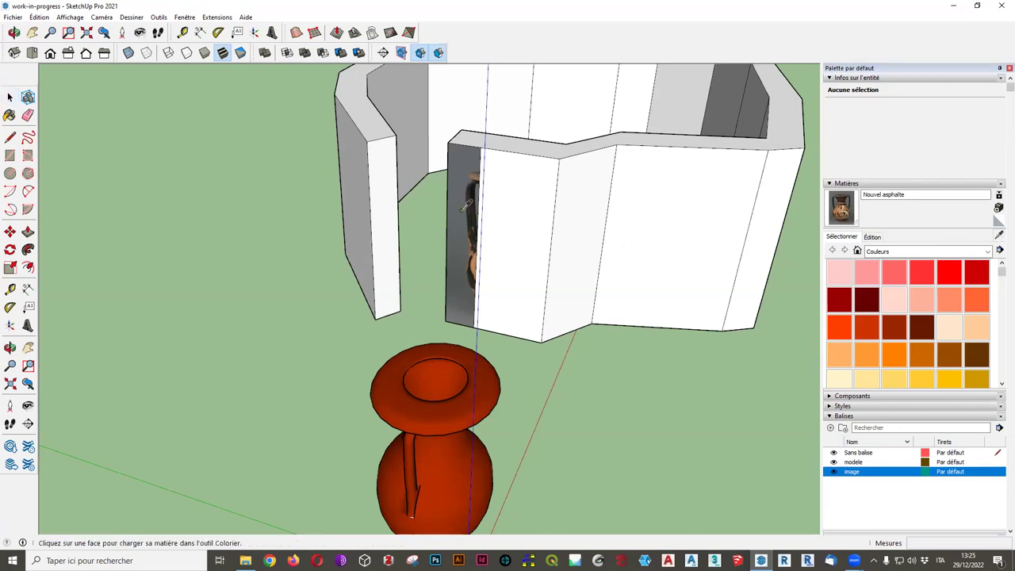
click(464, 207)
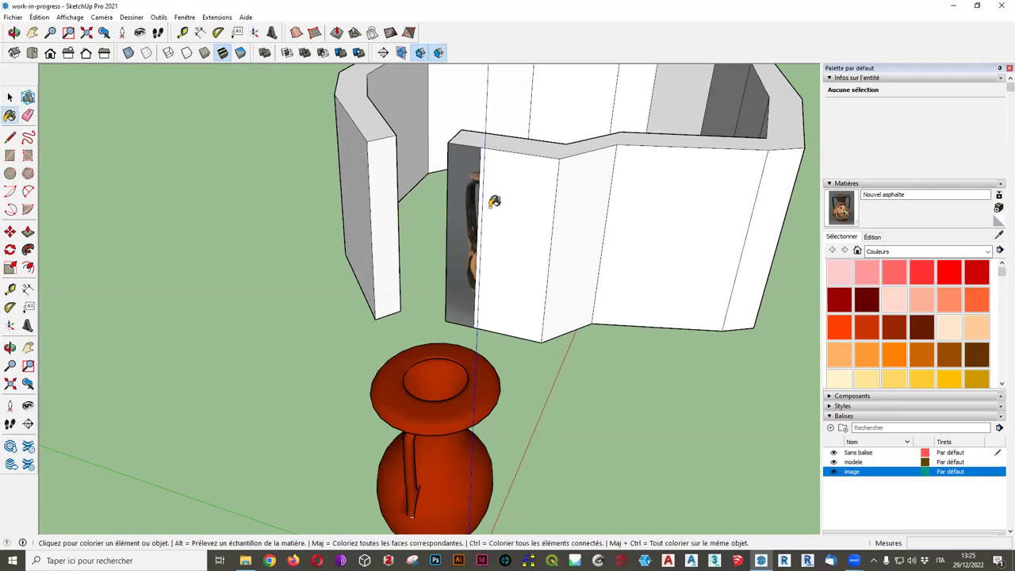
Paint eight more front wall panels one by one with the griffin vase texture.
click(493, 203)
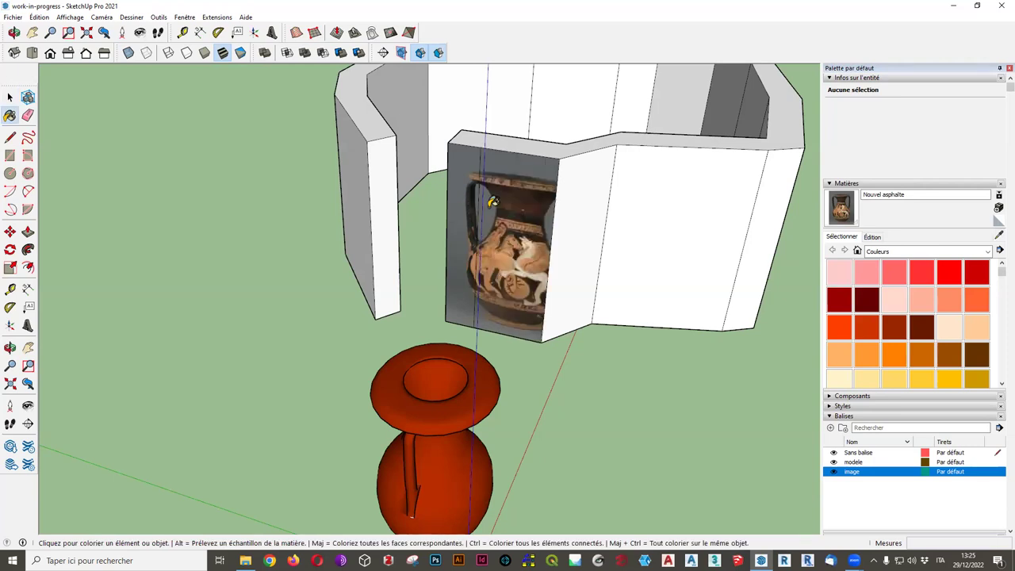
middle_drag(496, 204, 630, 253)
click(630, 253)
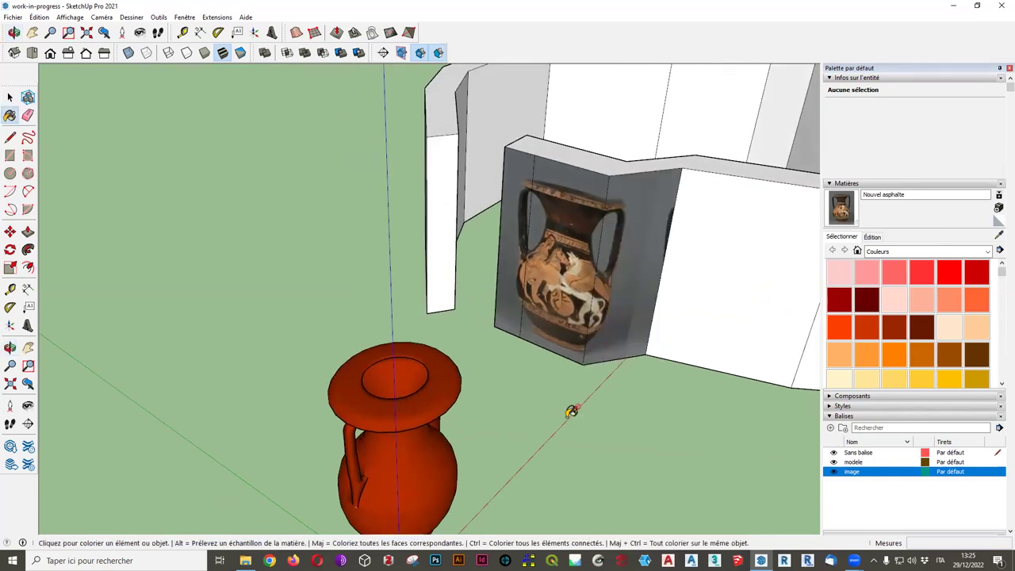
click(692, 262)
mouse_move(692, 262)
middle_down()
mouse_move(528, 256)
mouse_move(545, 272)
mouse_move(404, 272)
mouse_move(560, 267)
mouse_move(491, 197)
middle_up()
click(544, 263)
click(546, 271)
click(490, 197)
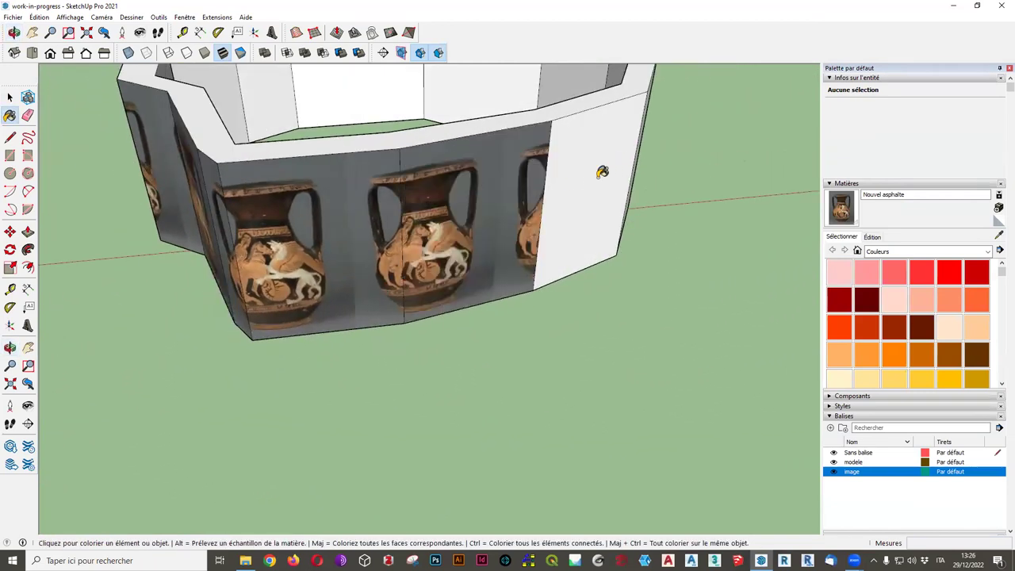
click(587, 220)
middle_drag(587, 220, 673, 233)
click(673, 234)
mouse_move(618, 294)
middle_down()
mouse_move(576, 331)
mouse_move(465, 302)
mouse_move(317, 301)
mouse_move(510, 313)
mouse_move(146, 241)
mouse_move(226, 185)
middle_up()
scroll(147, 240, up, 3)
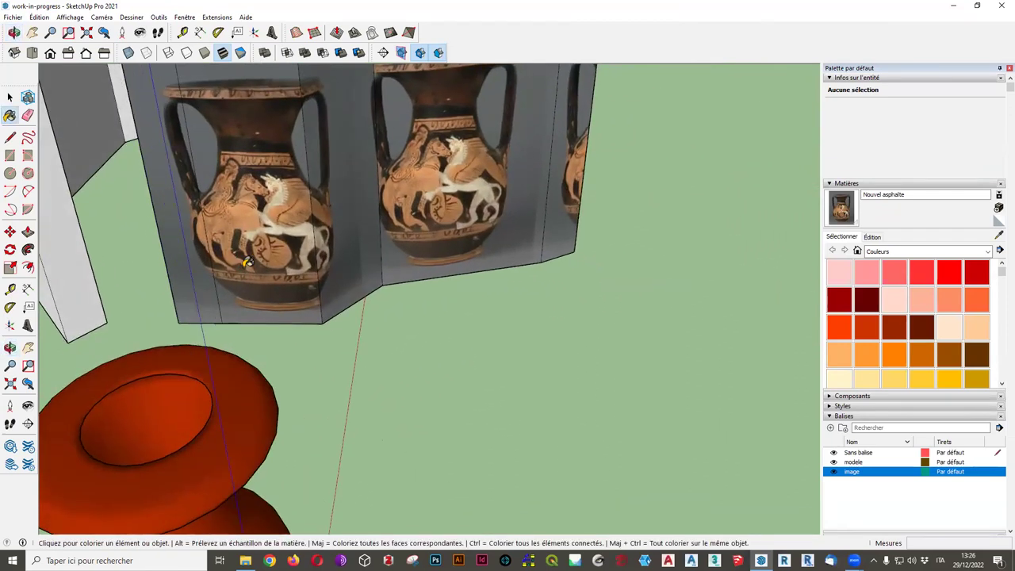
scroll(226, 185, down, 2)
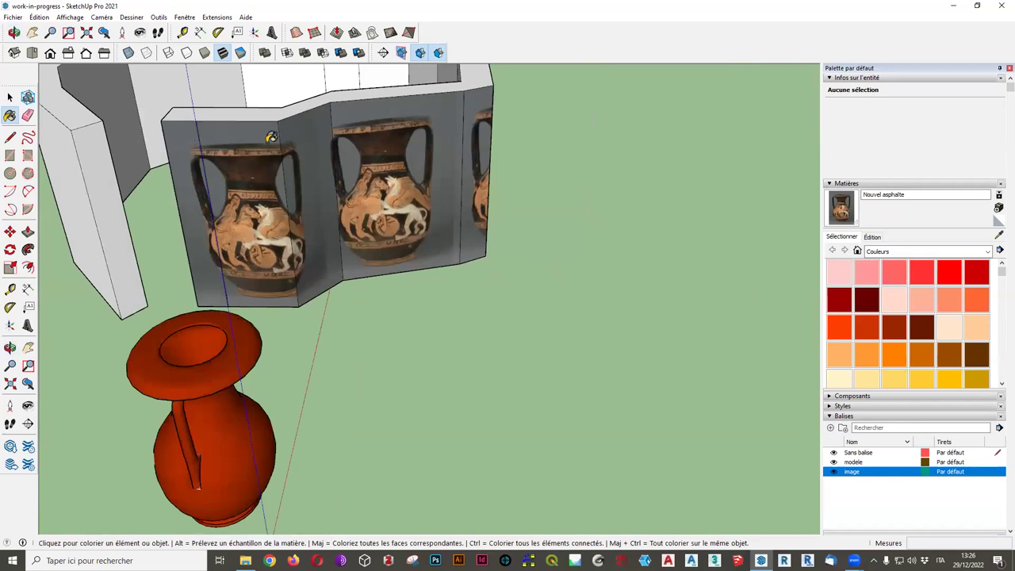
scroll(167, 152, up, 2)
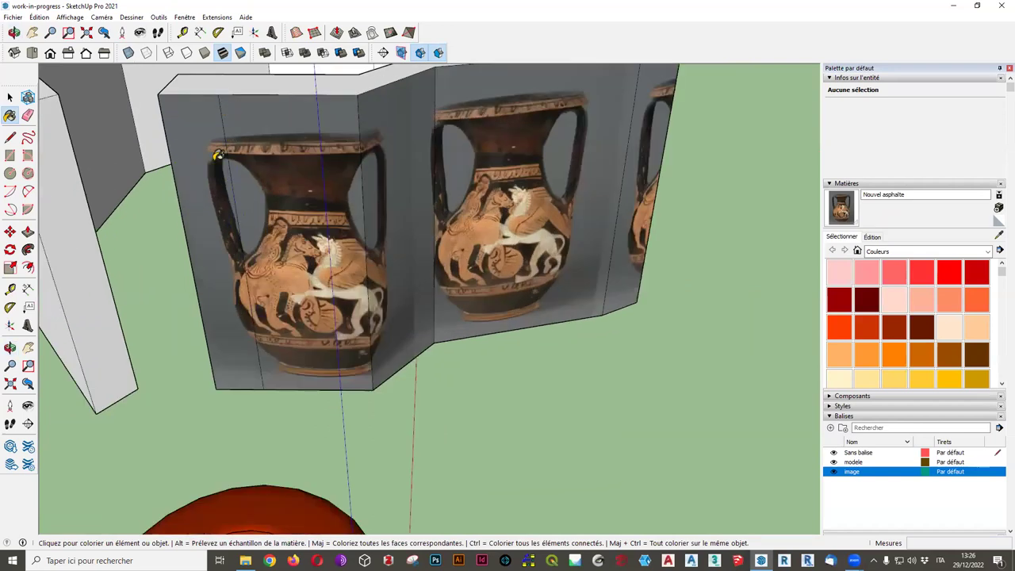
scroll(421, 197, down, 3)
scroll(415, 399, down, 2)
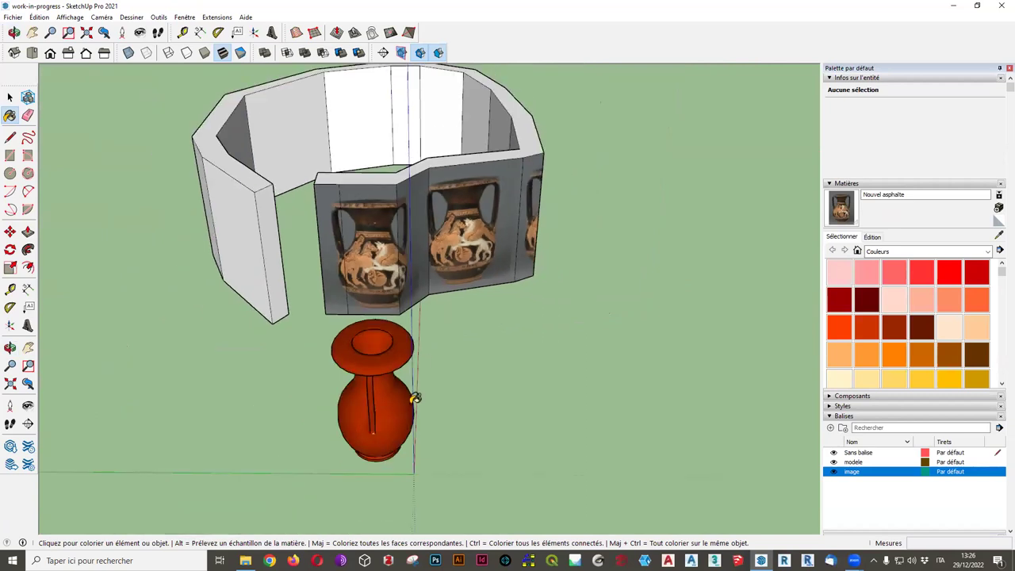
scroll(360, 216, up, 2)
scroll(360, 216, up, 2)
middle_drag(324, 211, 369, 262)
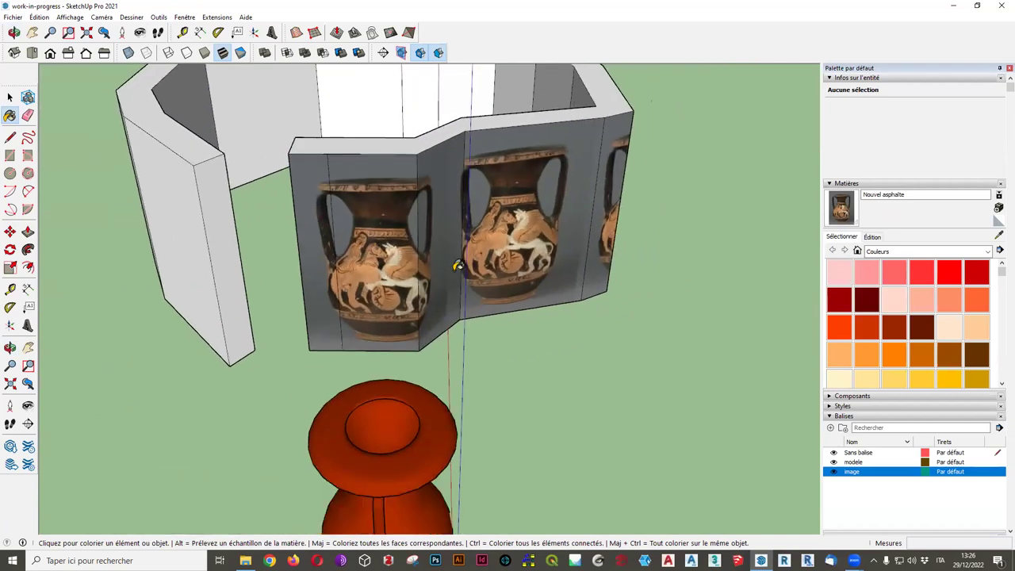
scroll(370, 260, down, 2)
scroll(389, 208, down, 2)
middle_drag(389, 208, 401, 143)
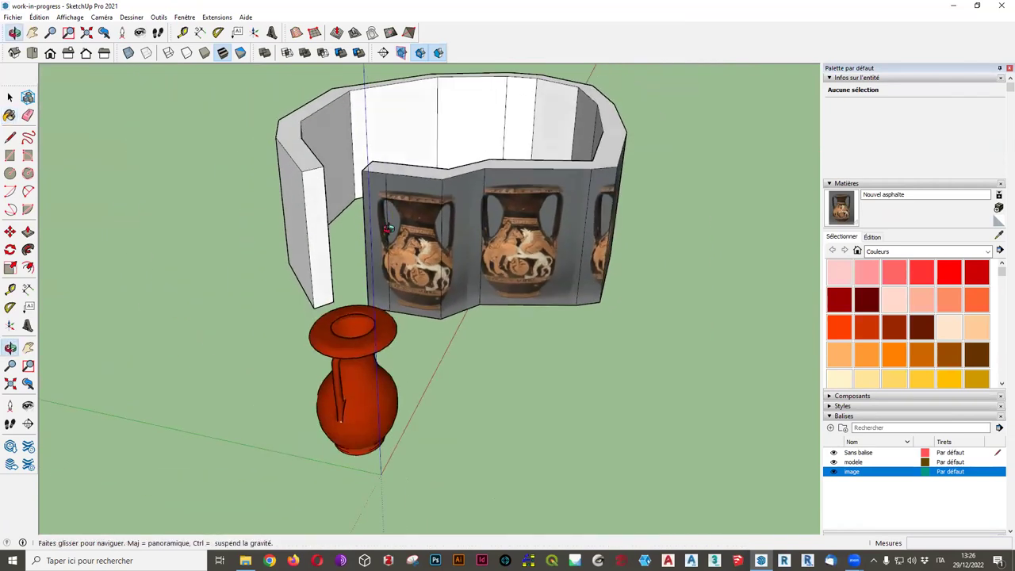
scroll(406, 103, up, 2)
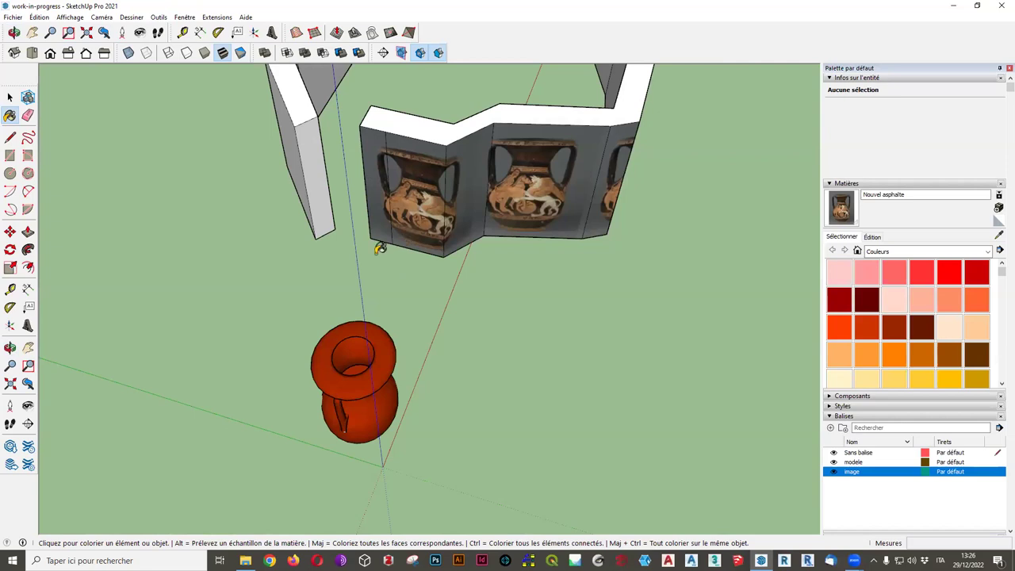
mouse_move(475, 193)
middle_down()
mouse_move(362, 262)
mouse_move(505, 263)
middle_up()
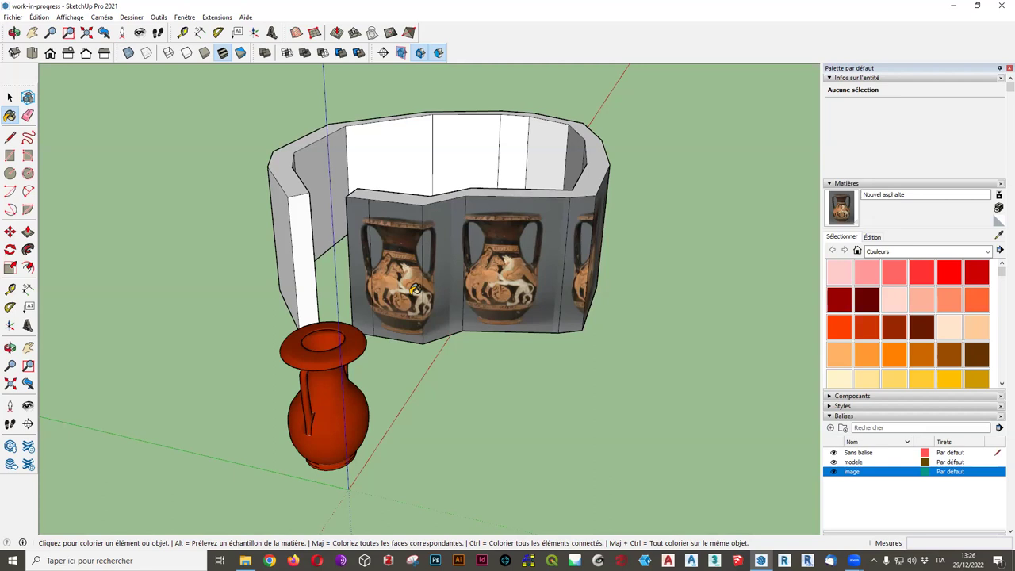
Orbit and pan until the textured wall sits in the centre of the view.
scroll(420, 258, down, 3)
middle_drag(420, 258, 426, 301)
scroll(590, 251, down, 2)
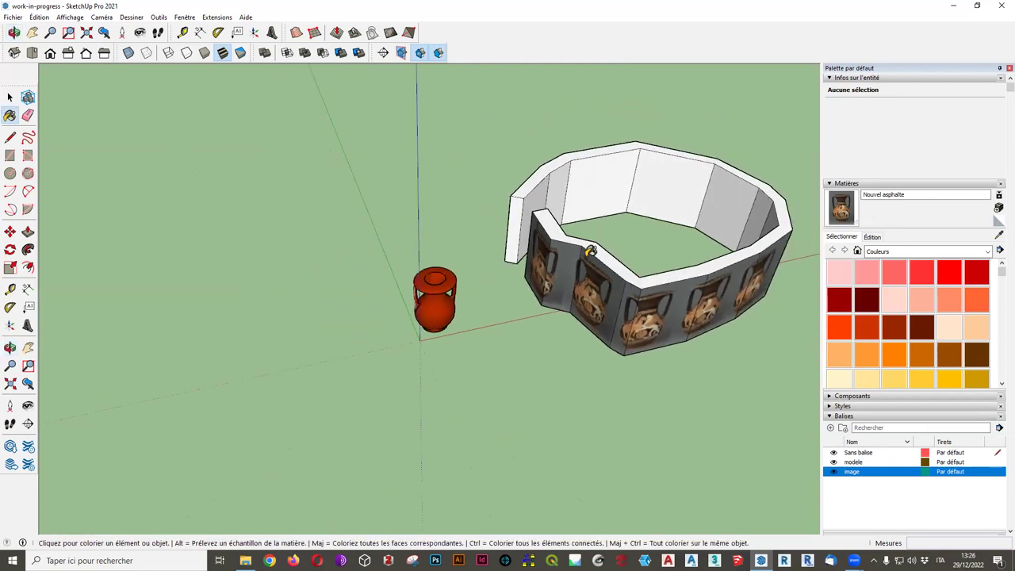
middle_drag(590, 252, 537, 269)
middle_drag(501, 301, 444, 317)
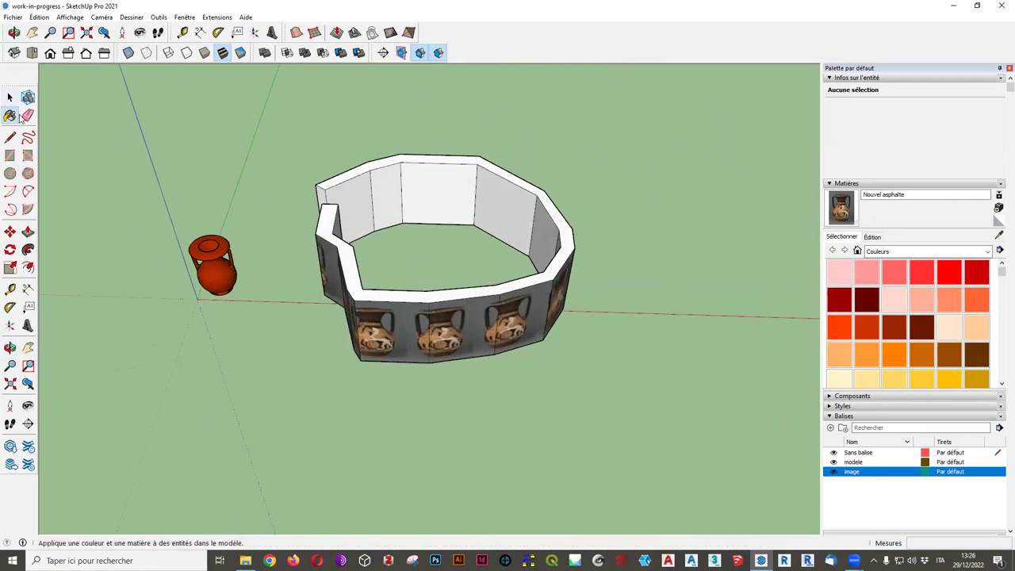
Select the whole textured wall, delete it, then undo and reselect it.
click(9, 96)
drag(296, 113, 612, 392)
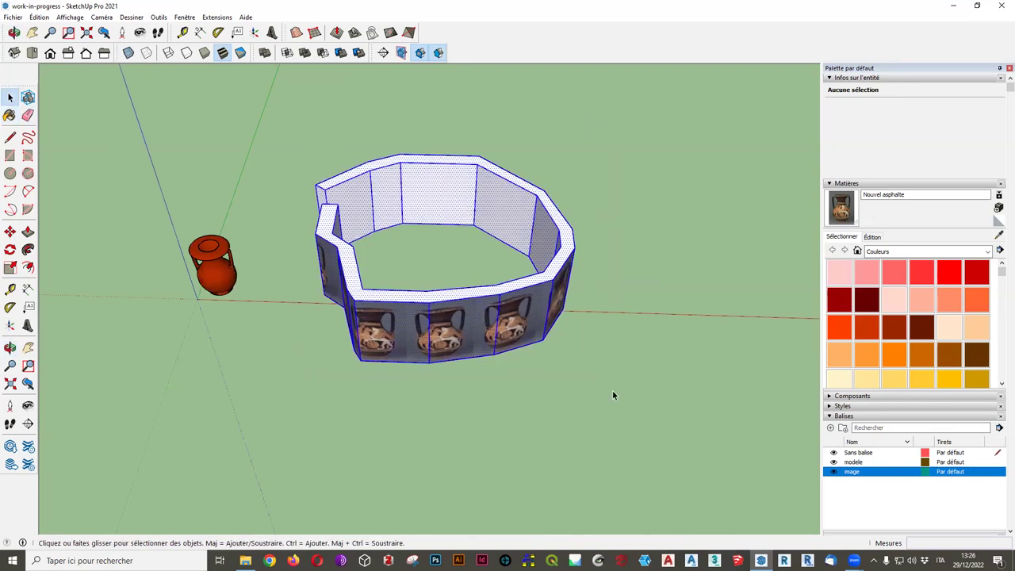
key(Delete)
key(ctrl+z)
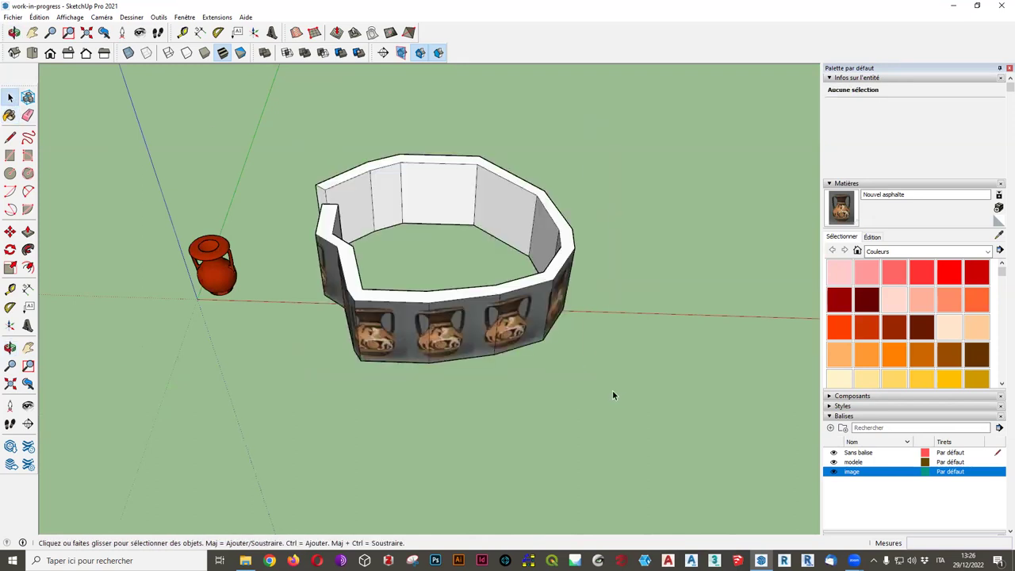
drag(285, 152, 593, 388)
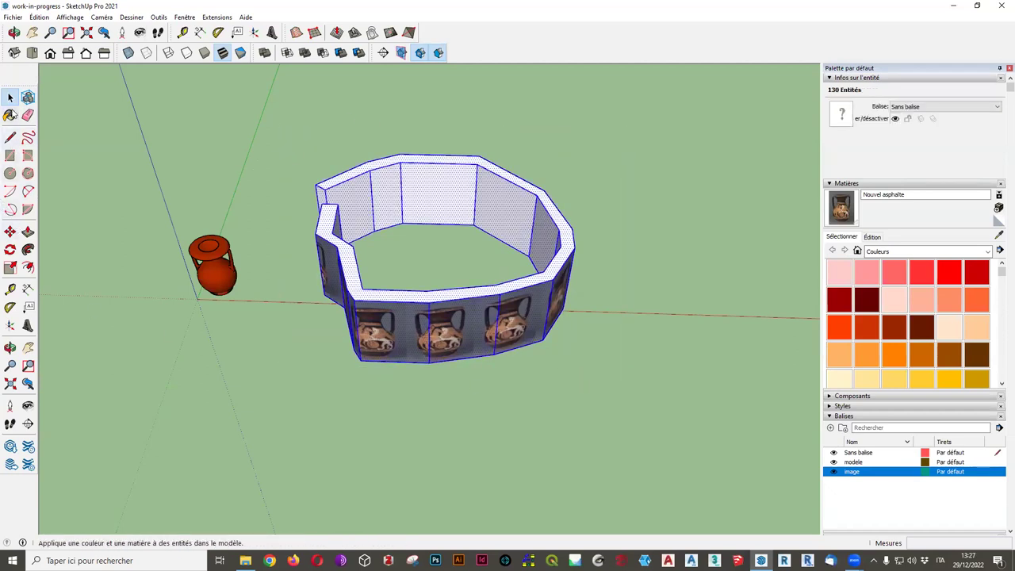
Move the textured wall far from the red vase, then clear the selection.
click(10, 231)
click(446, 203)
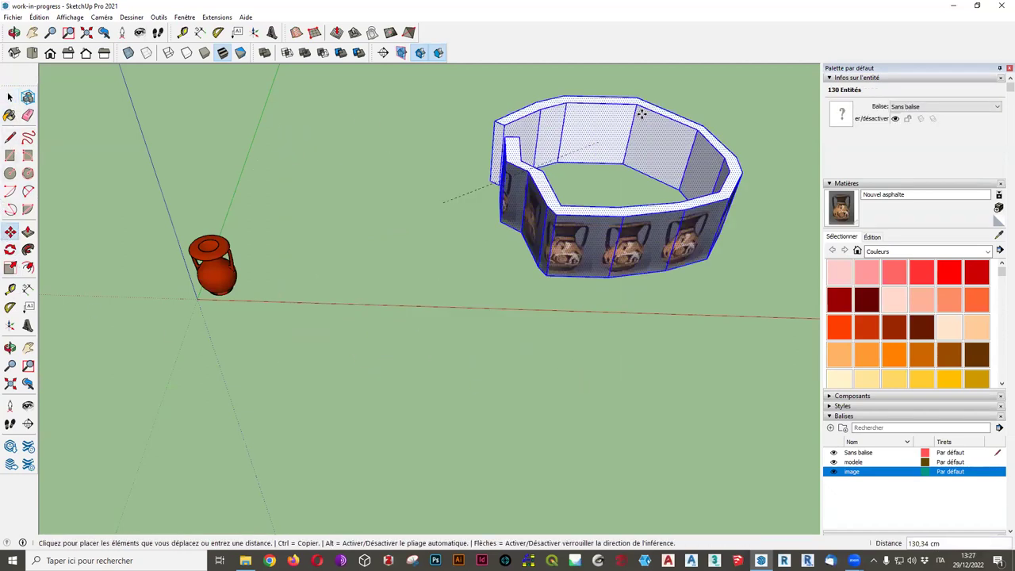
scroll(543, 125, down, 3)
shift+middle_drag(544, 148, 193, 351)
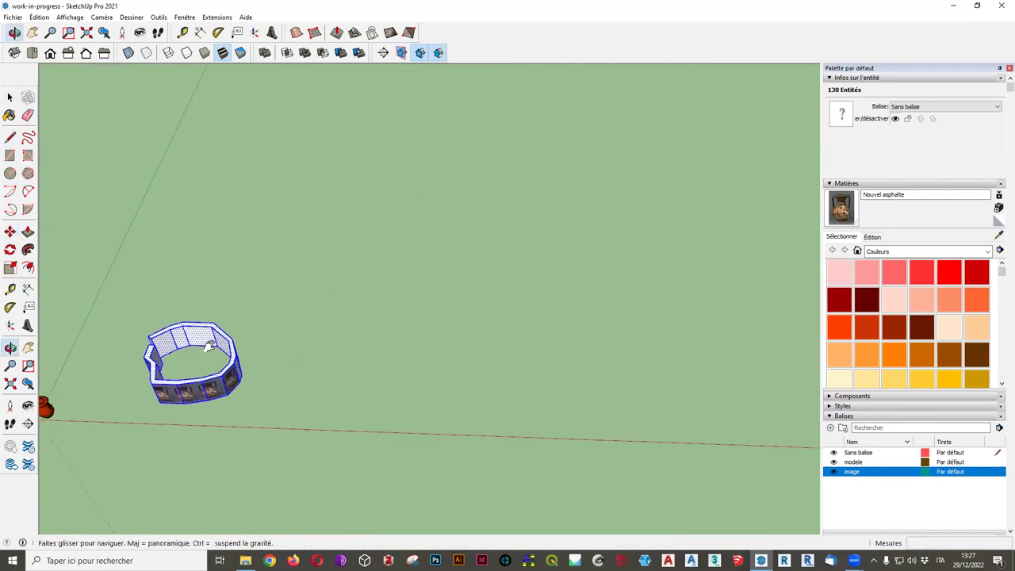
click(274, 131)
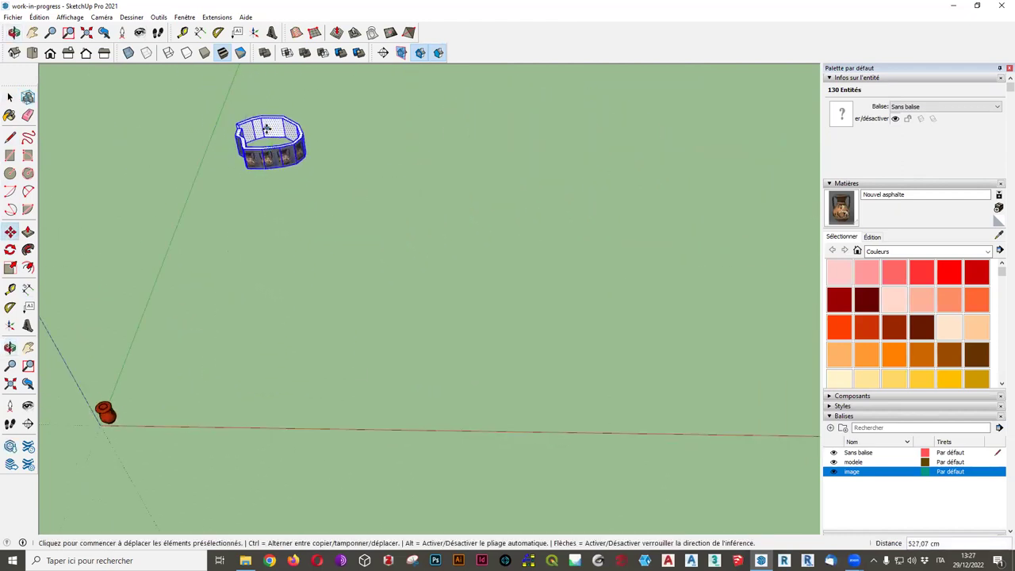
middle_drag(359, 354, 389, 229)
mouse_move(183, 314)
middle_down()
mouse_move(214, 308)
mouse_move(254, 323)
mouse_move(207, 333)
mouse_move(378, 310)
mouse_move(342, 325)
middle_up()
click(10, 96)
click(524, 211)
mouse_move(524, 211)
middle_down()
mouse_move(558, 292)
mouse_move(575, 295)
middle_up()
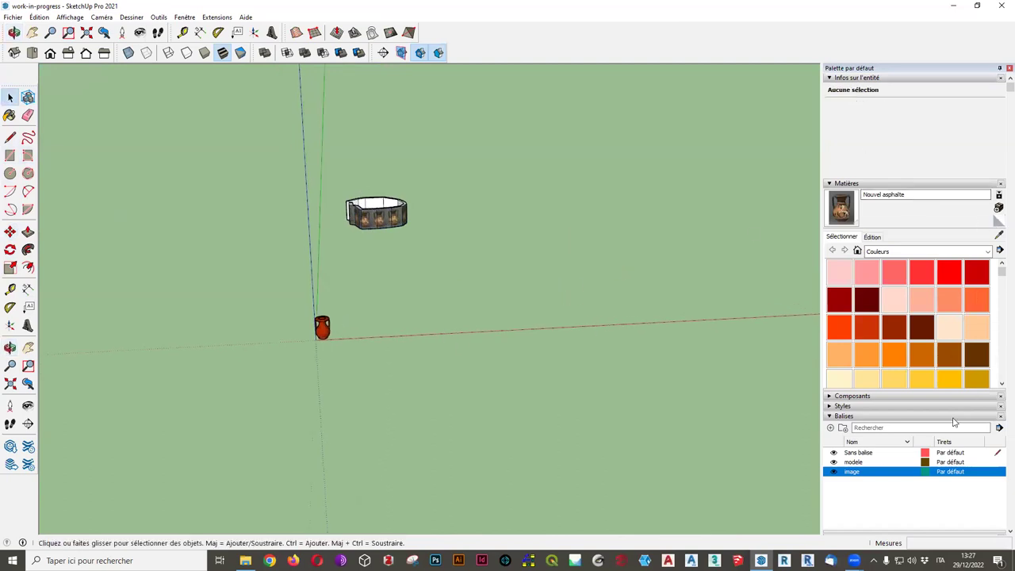
Create the tag muraille_texturee and assign the textured wall to it.
click(831, 428)
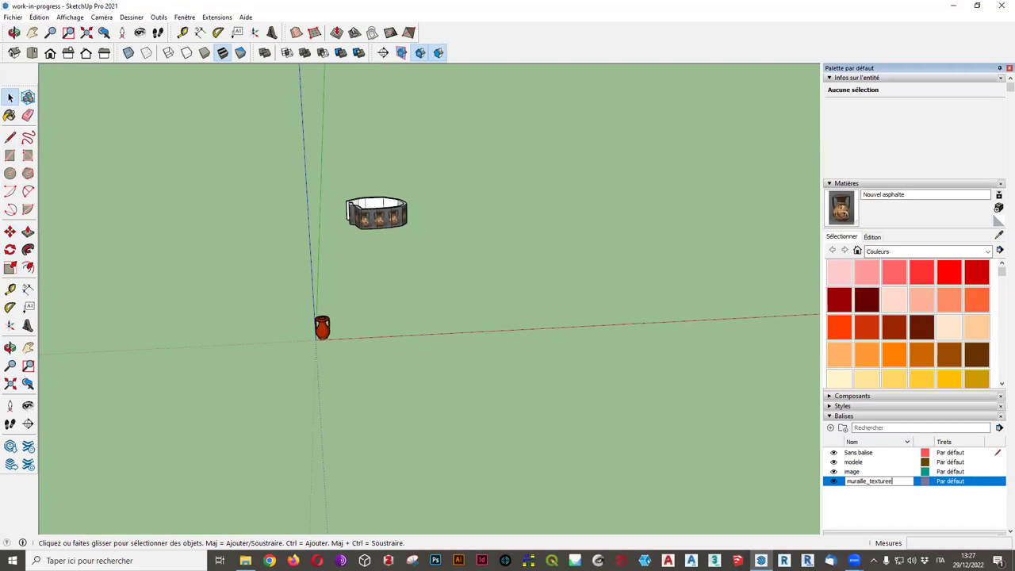
key(Return)
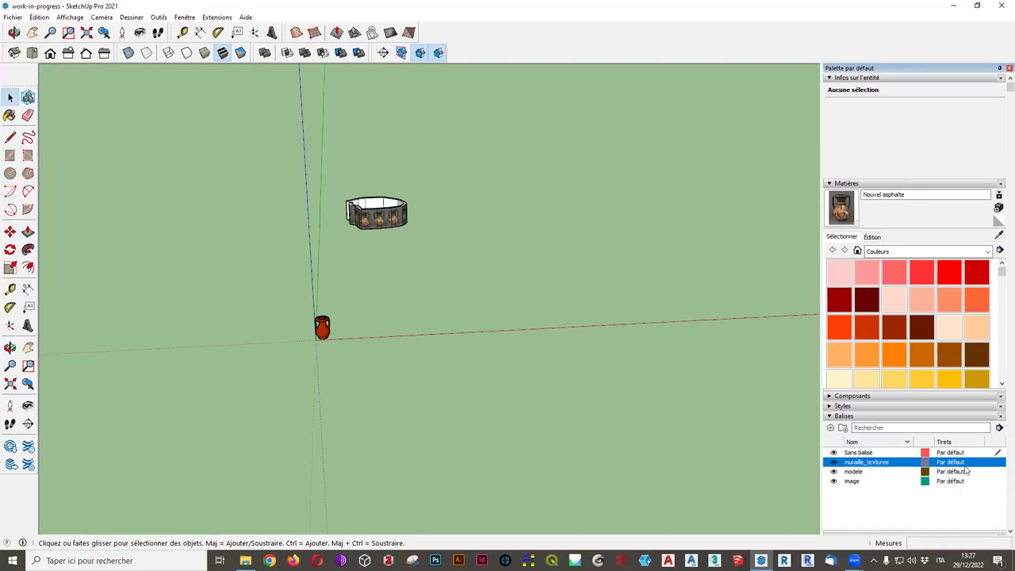
drag(338, 179, 415, 227)
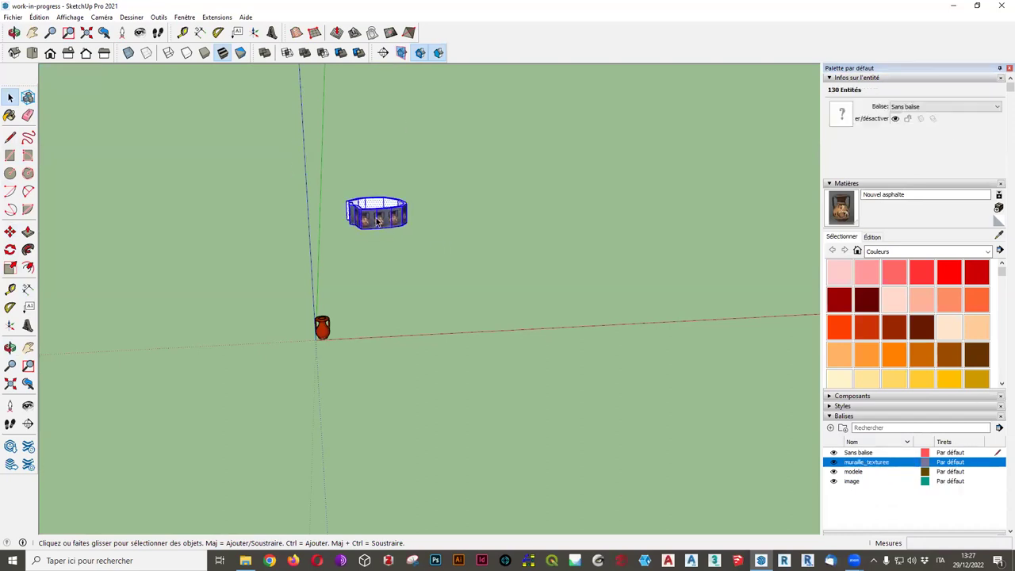
click(998, 107)
click(944, 137)
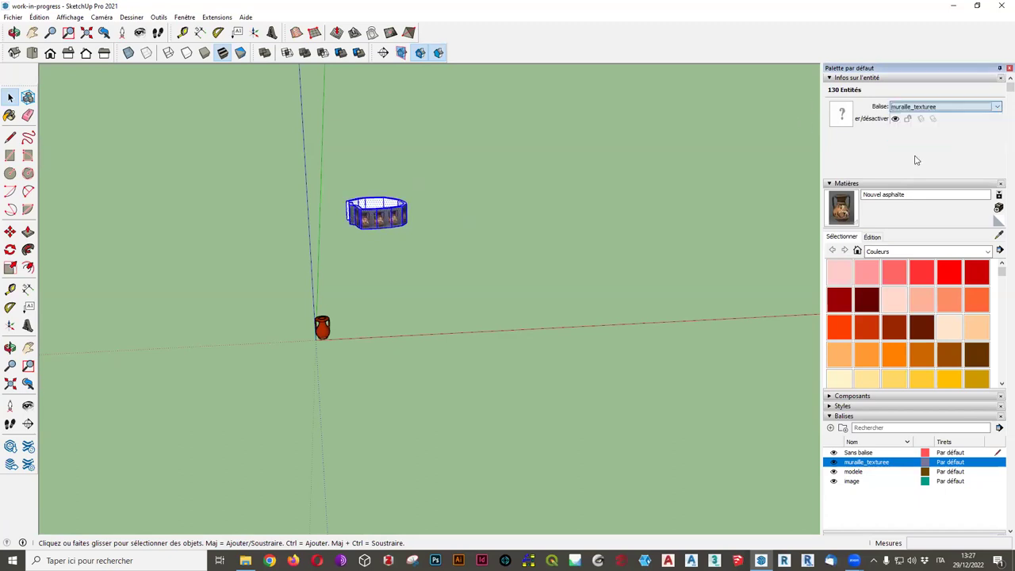
Hide the muraille_texturee tag and make image the active tag.
click(834, 463)
click(570, 255)
middle_drag(290, 403, 580, 328)
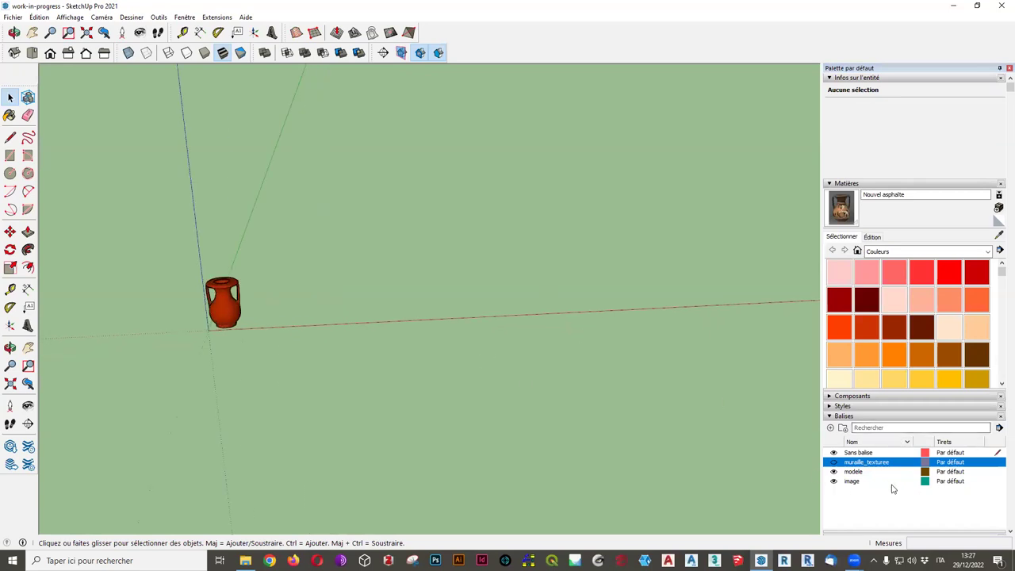
click(998, 481)
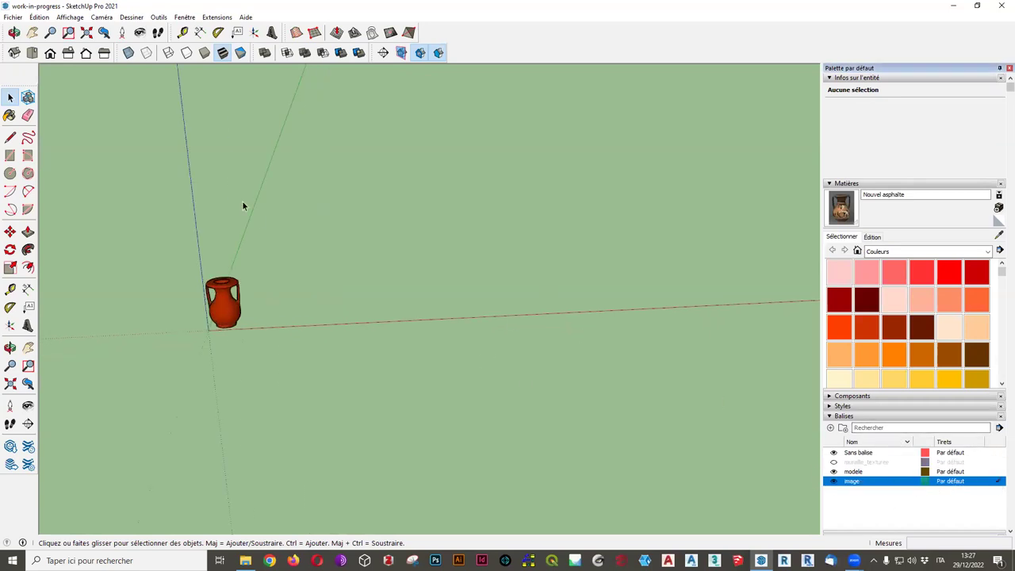
scroll(539, 297, down, 2)
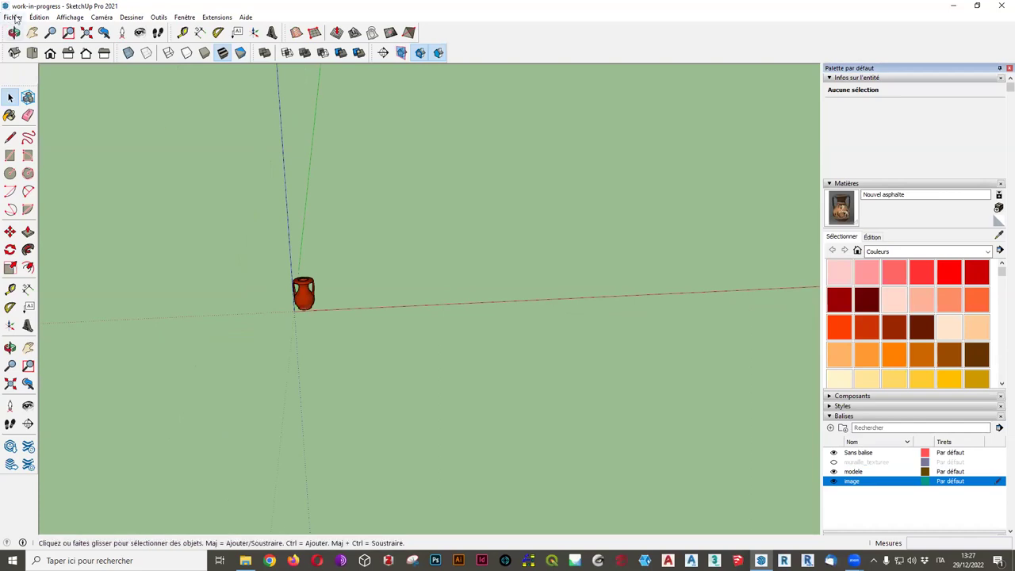
Save the model from the File menu.
click(15, 17)
click(33, 68)
click(8, 17)
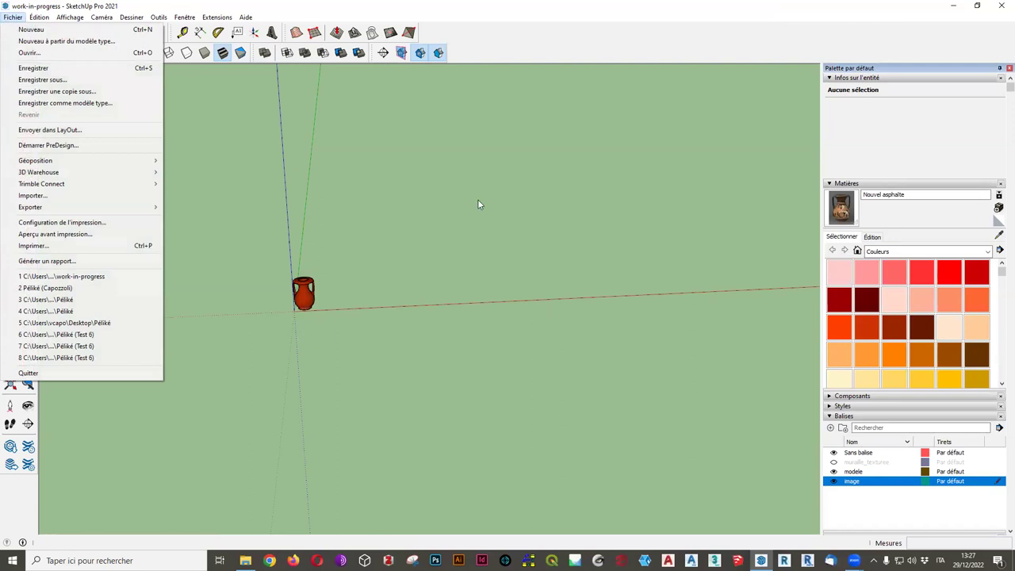
click(477, 199)
mouse_move(297, 339)
middle_down()
mouse_move(286, 299)
mouse_move(346, 315)
middle_up()
scroll(287, 301, up, 3)
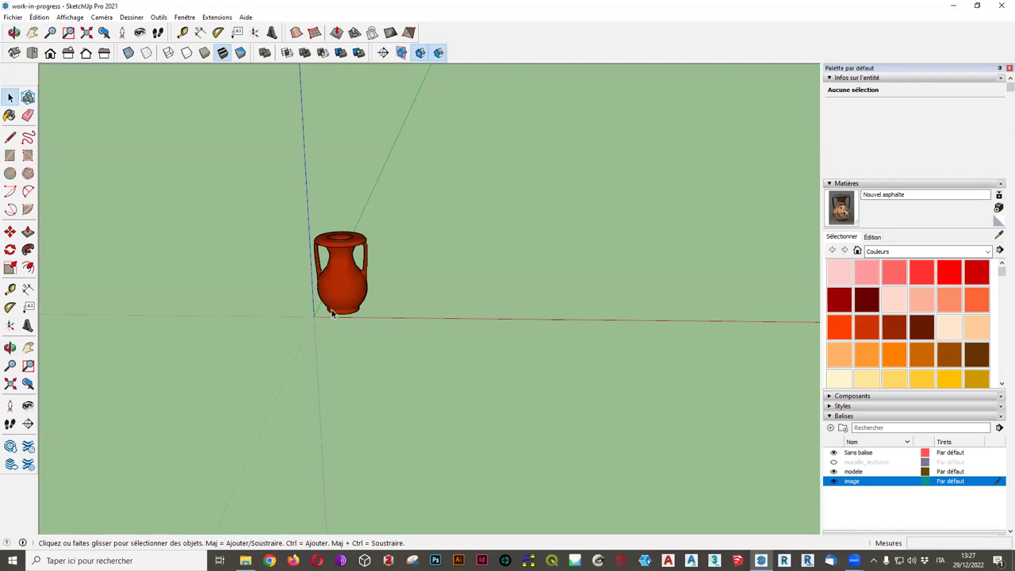
Browse Modelisation_pelike > Photo and preview the first vase photo full-screen.
key(alt+Tab)
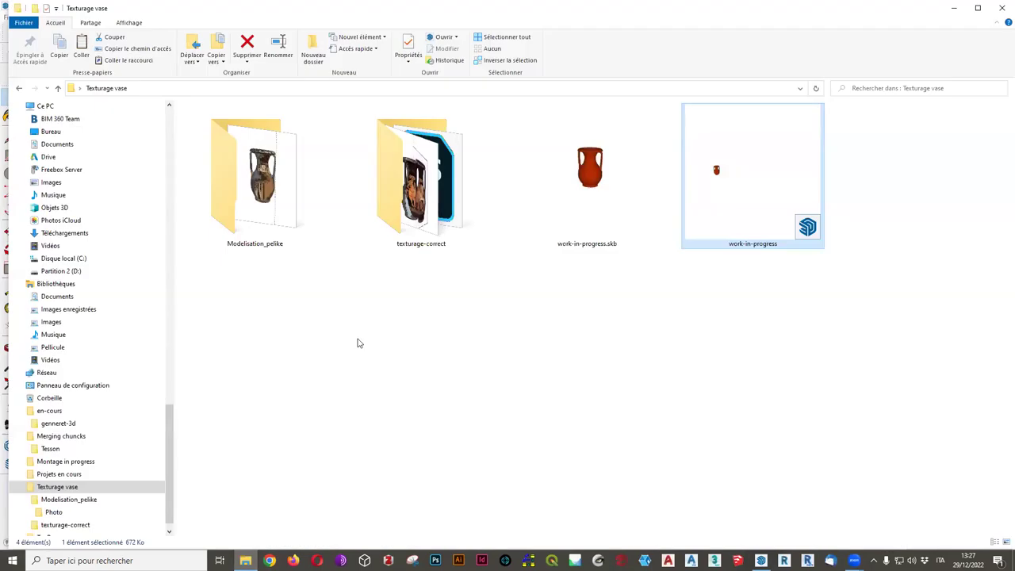
click(251, 169)
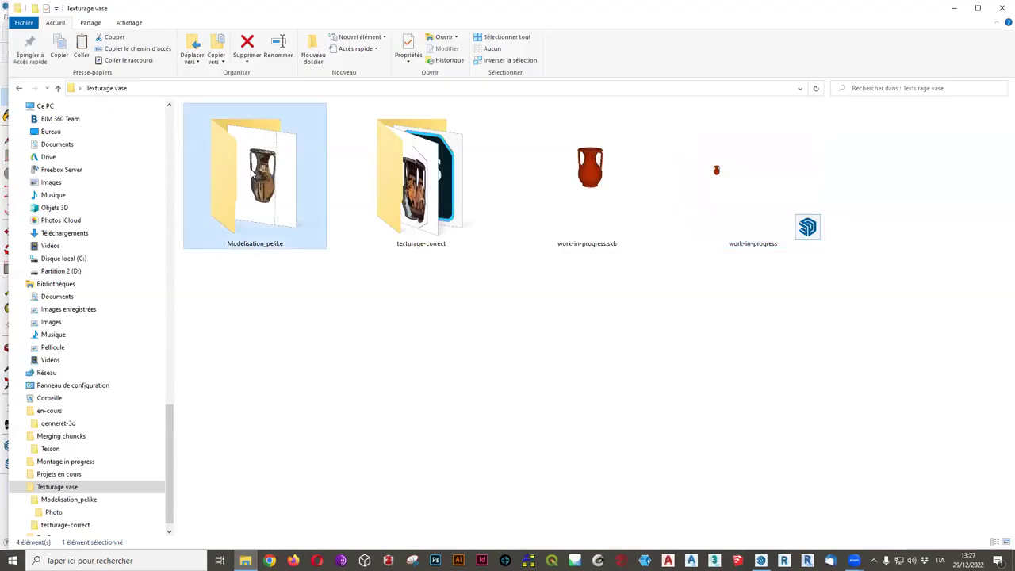
double_click(251, 170)
double_click(218, 174)
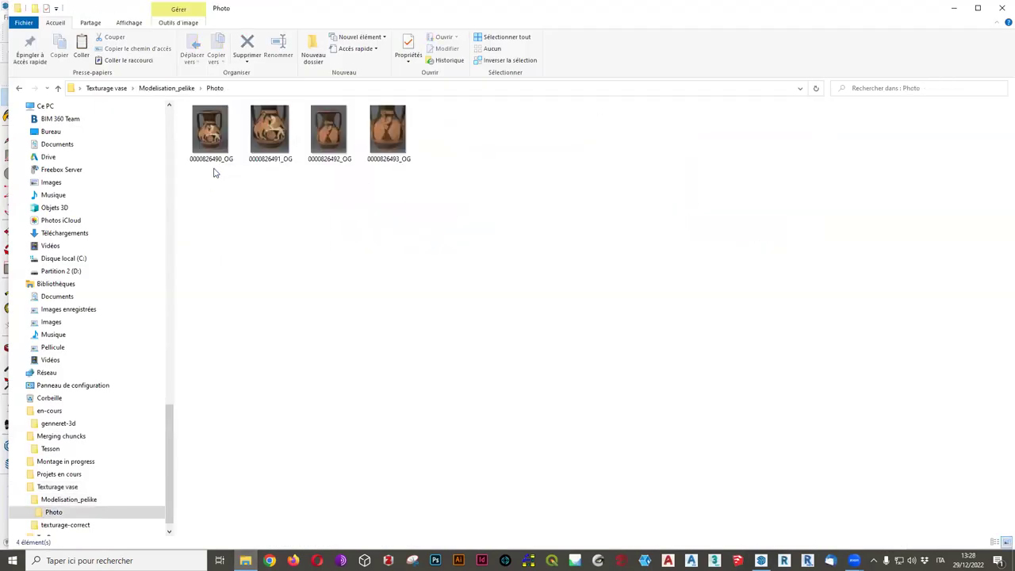
double_click(210, 133)
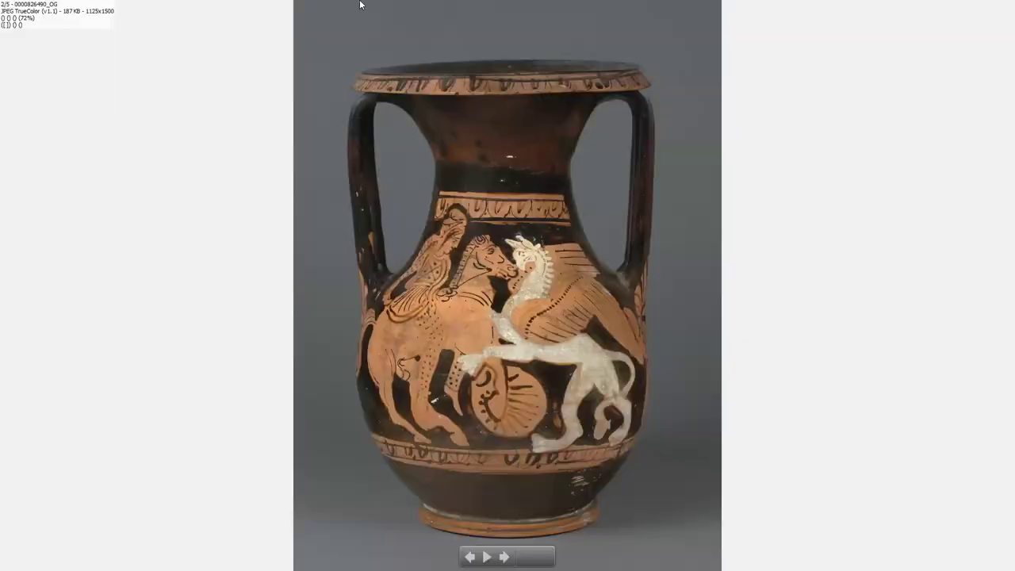
key(Escape)
key(alt+Tab)
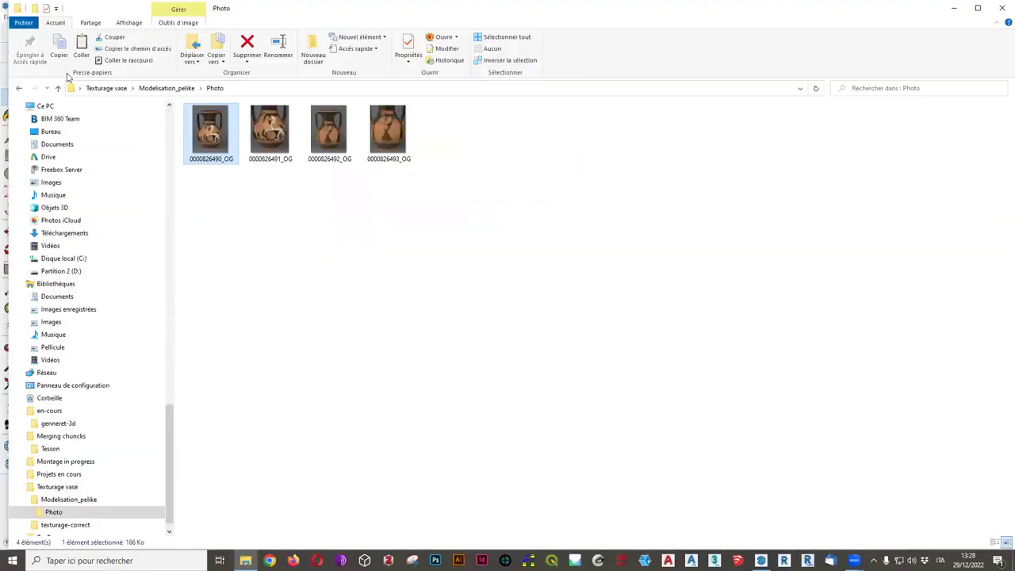
Go up to Texturage vase, open texturage-correct and select the vase image.
click(59, 88)
click(58, 88)
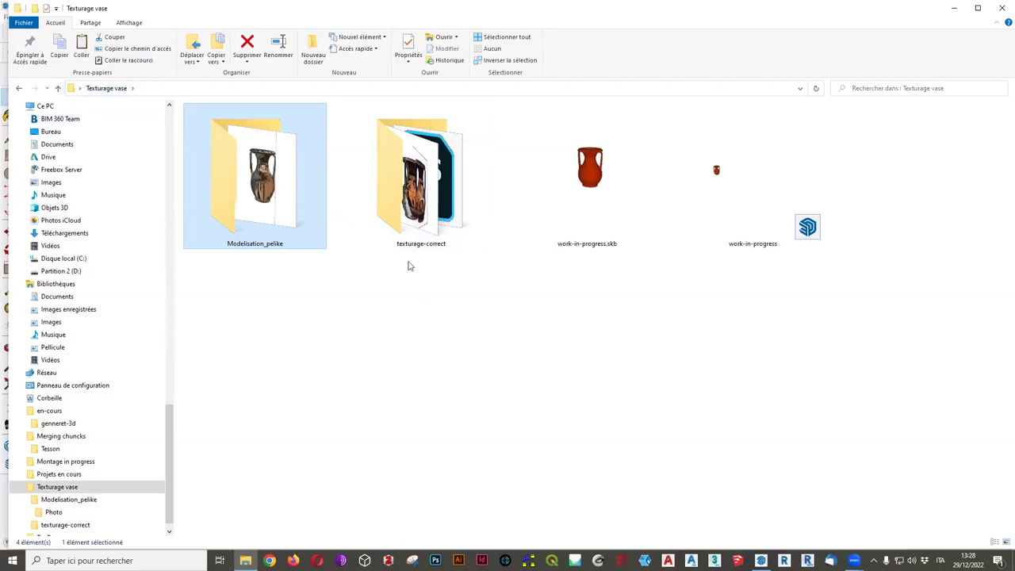
double_click(426, 196)
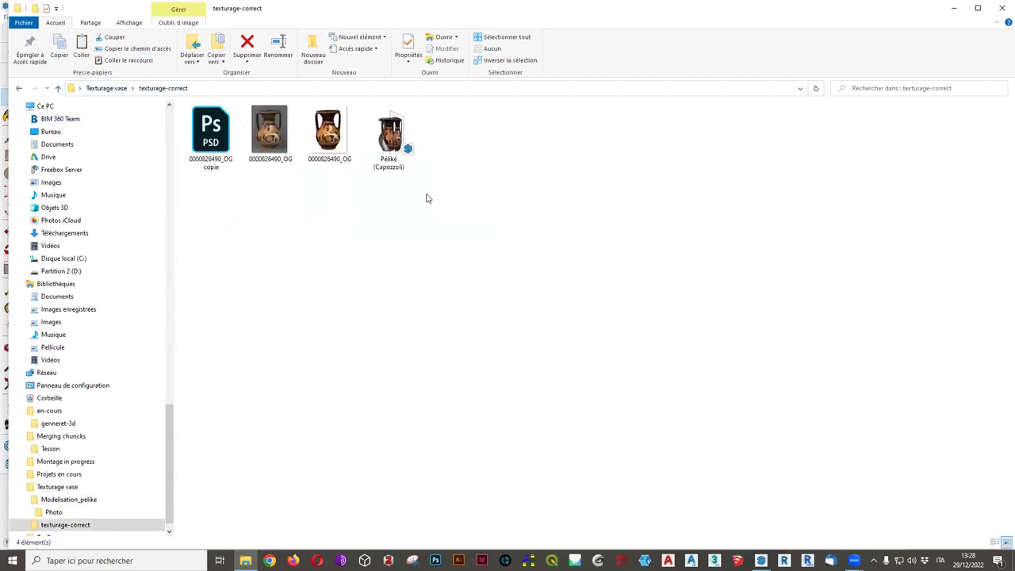
click(284, 154)
key(Return)
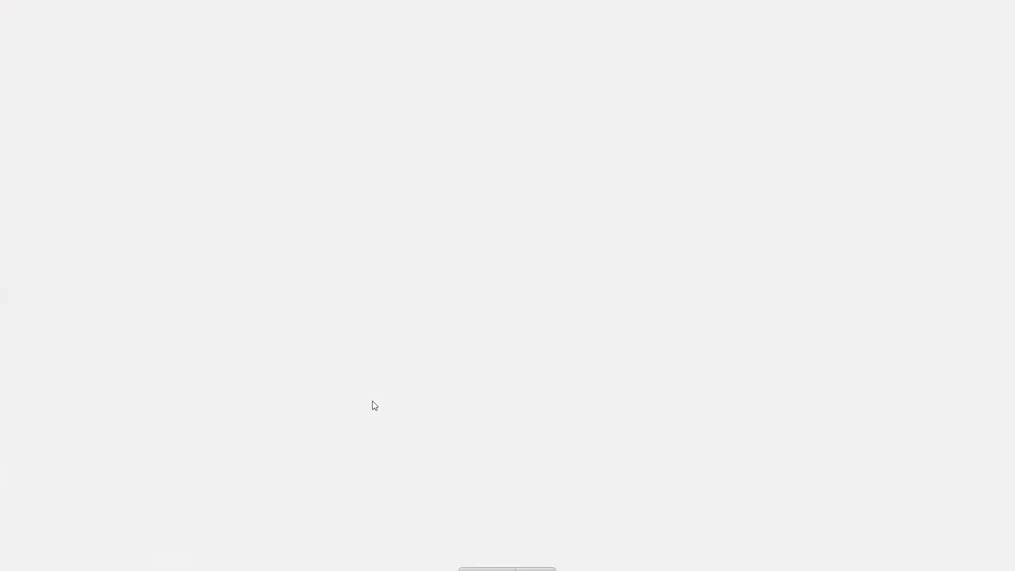
key(Right)
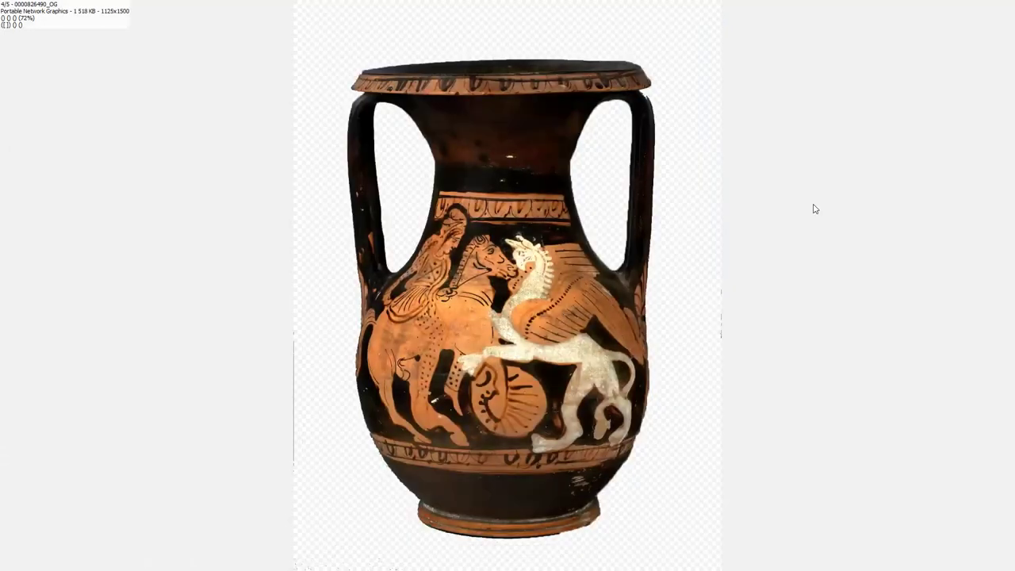
key(Left)
key(Right)
key(Left)
key(Right)
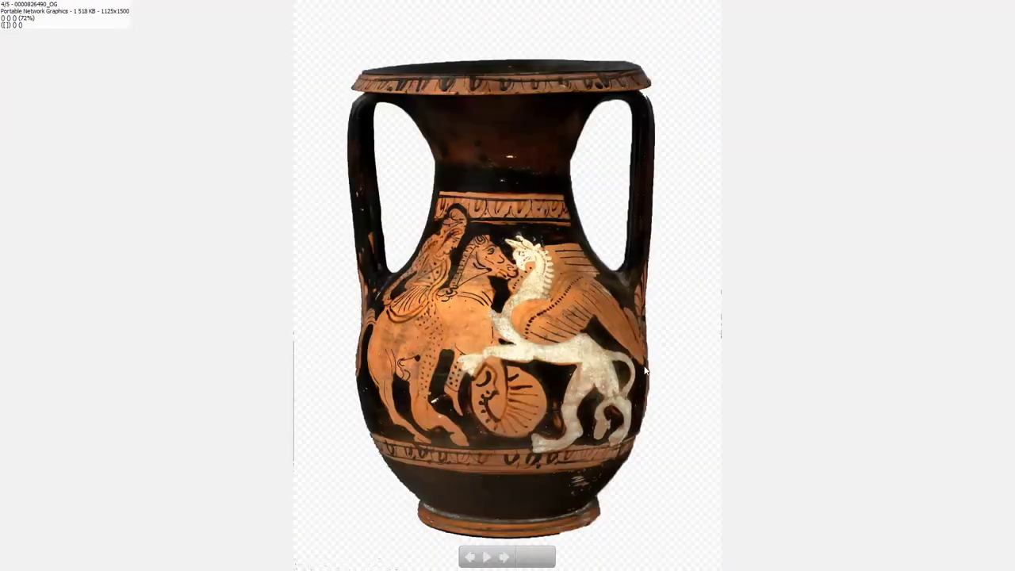
key(Left)
key(Left)
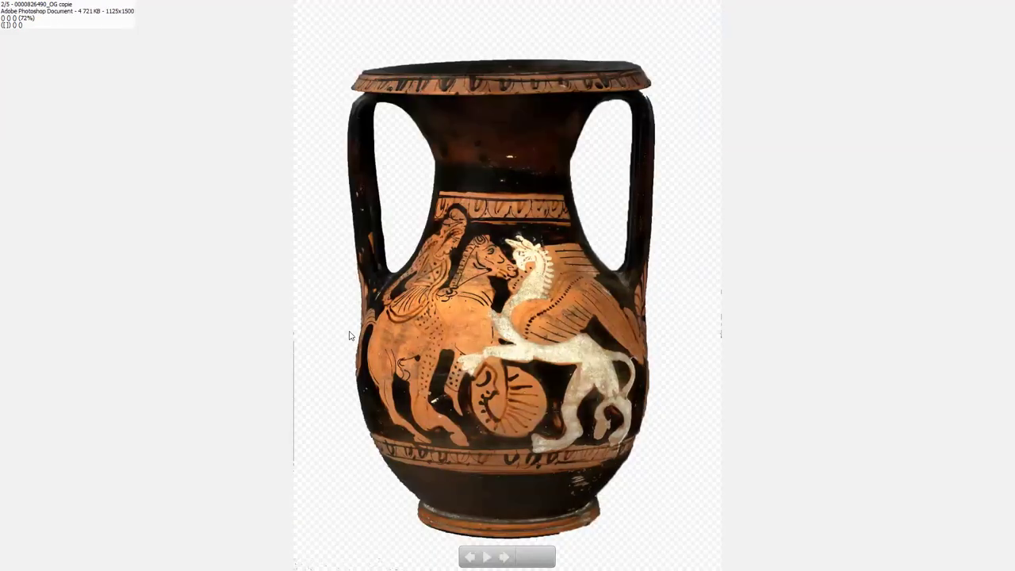
key(Right)
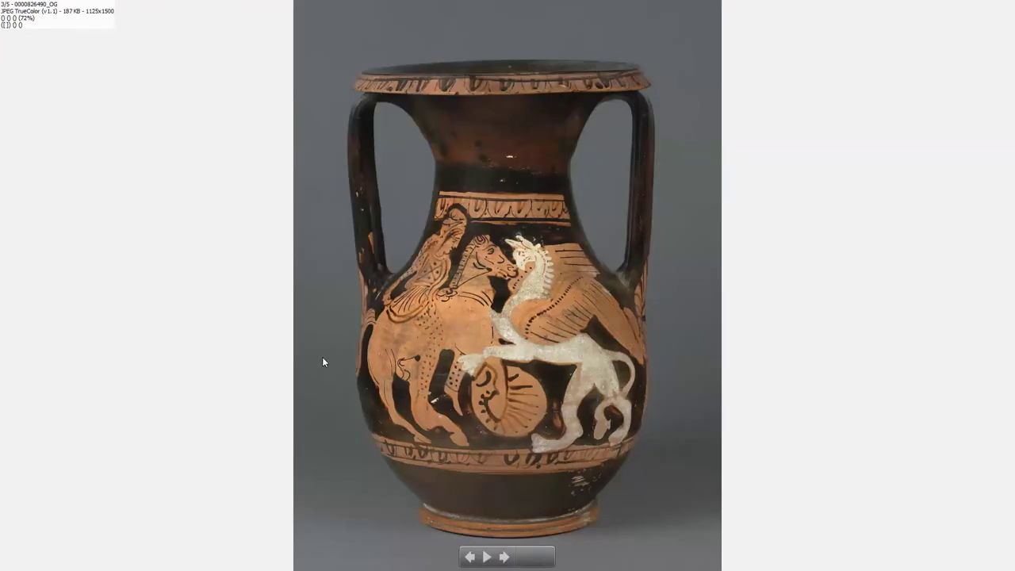
key(Right)
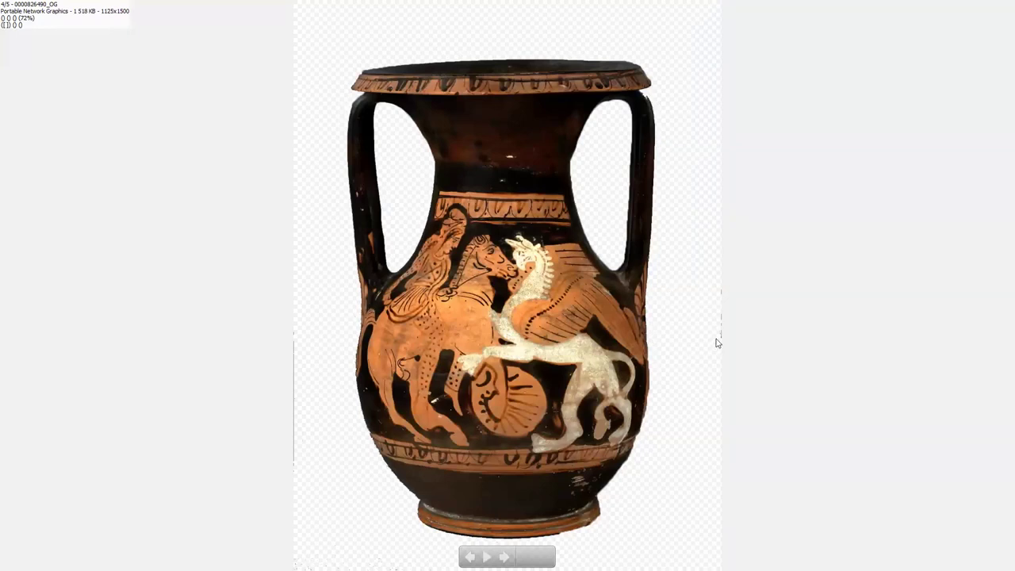
key(Right)
key(Left)
key(Left)
key(Left)
key(Escape)
click(556, 54)
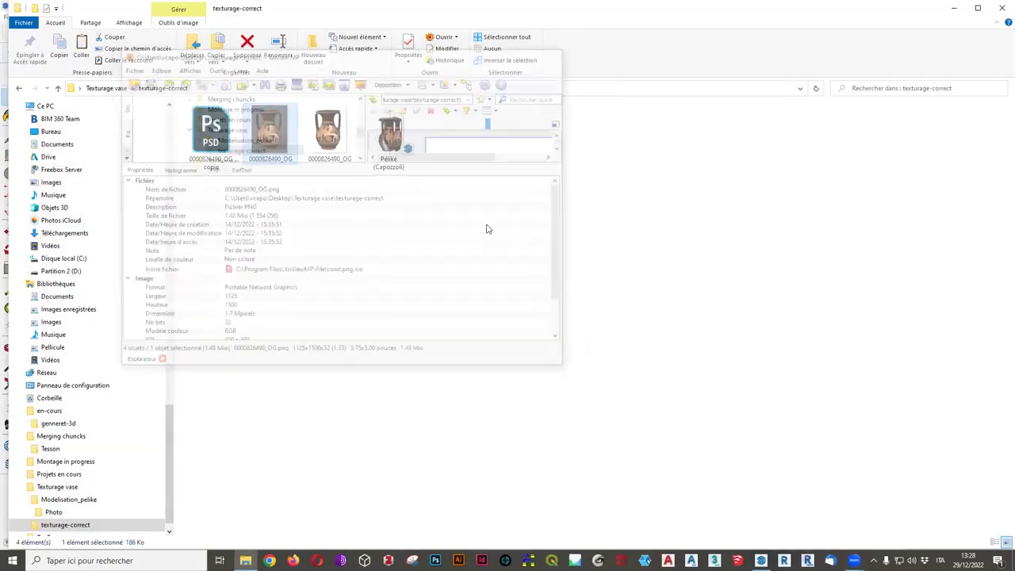
double_click(216, 131)
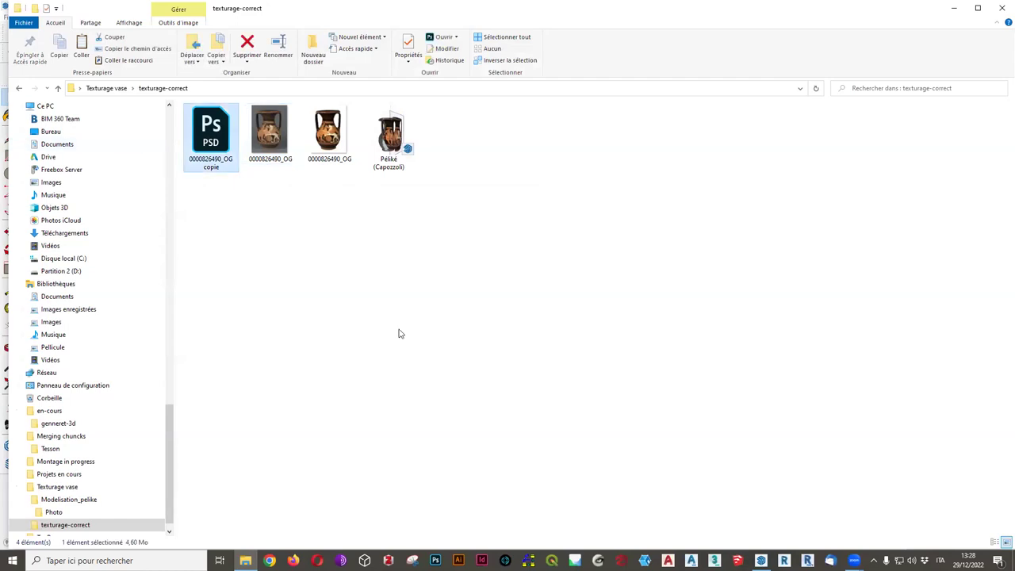
click(525, 402)
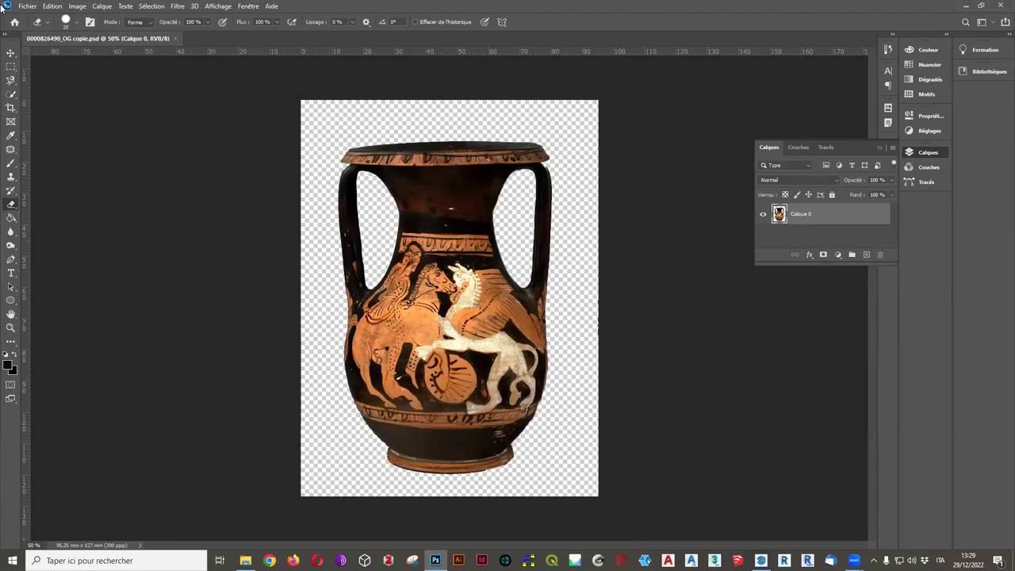
click(27, 6)
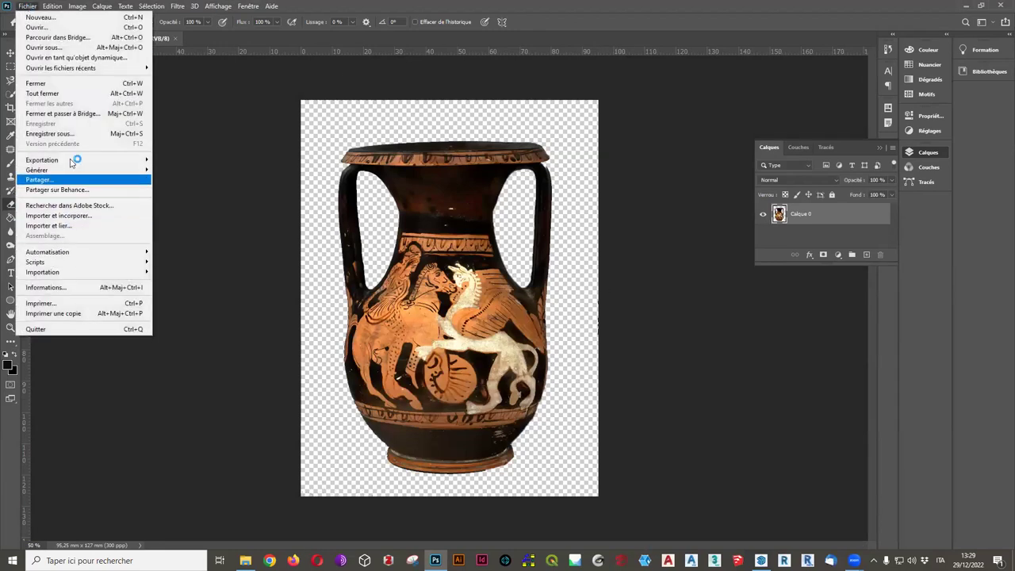
click(63, 134)
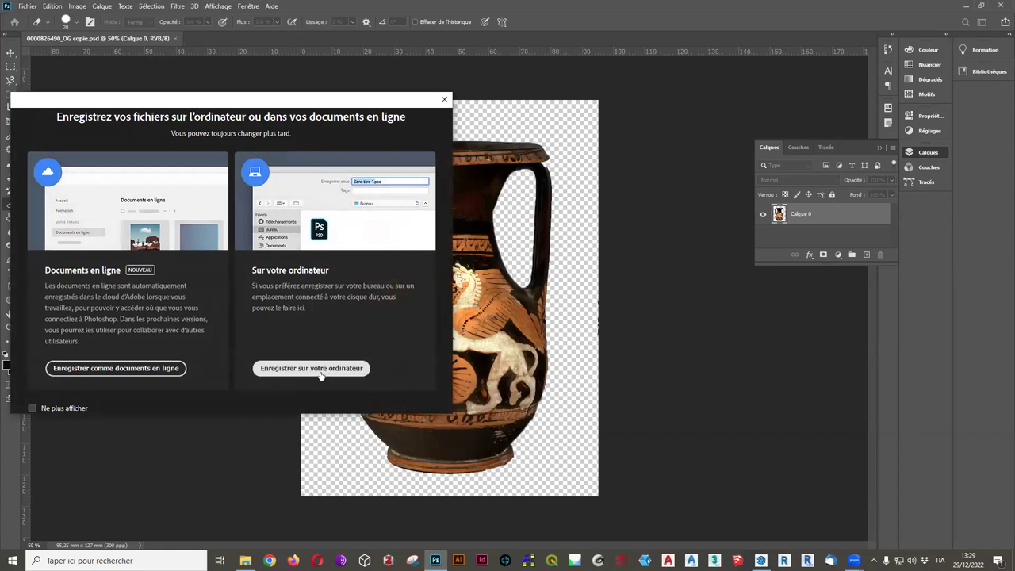
click(319, 372)
click(243, 246)
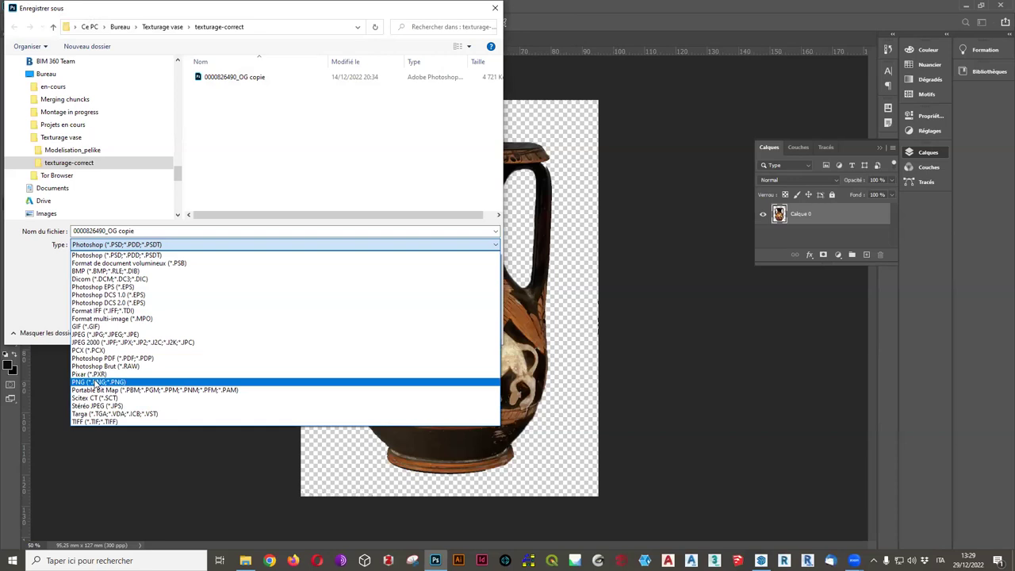
click(558, 275)
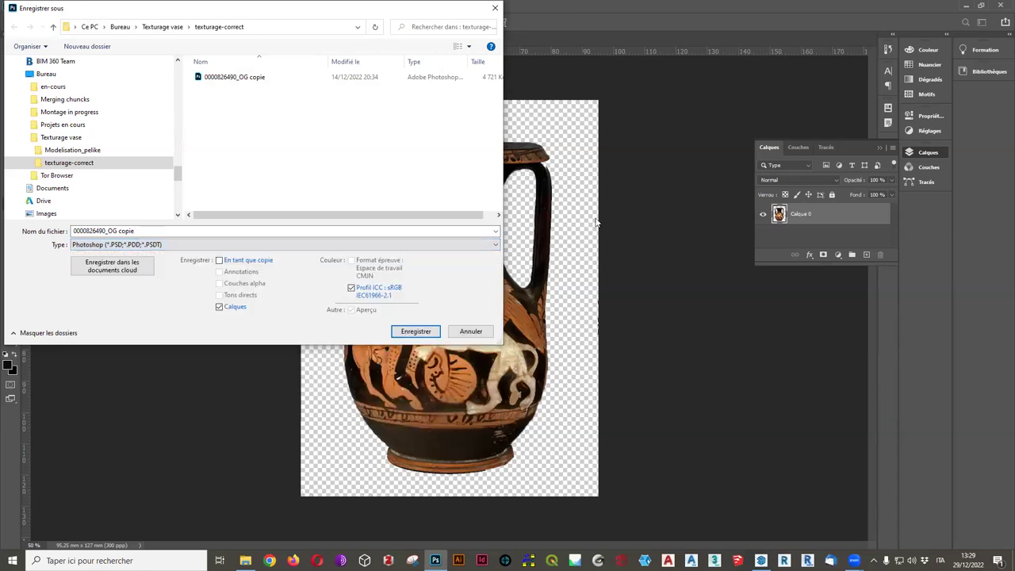
click(491, 333)
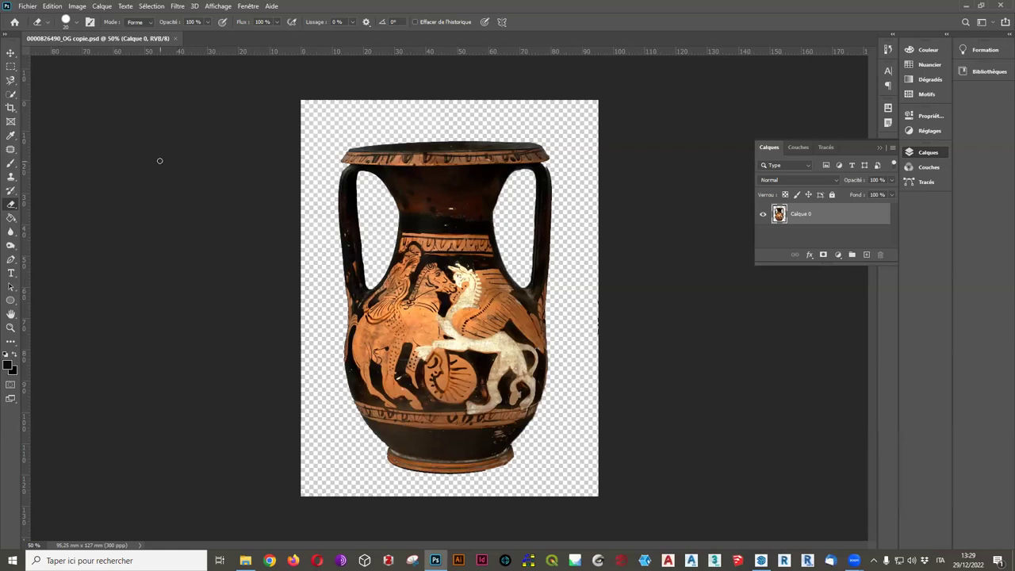
Try the magnetic lasso, object selection and magic wand tools, then quit Photoshop.
click(12, 82)
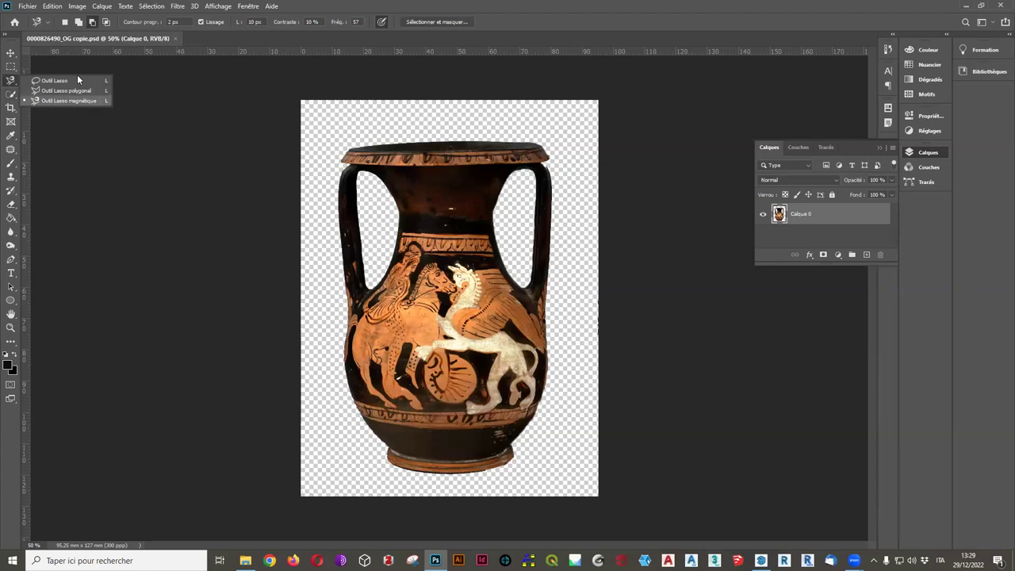
click(13, 95)
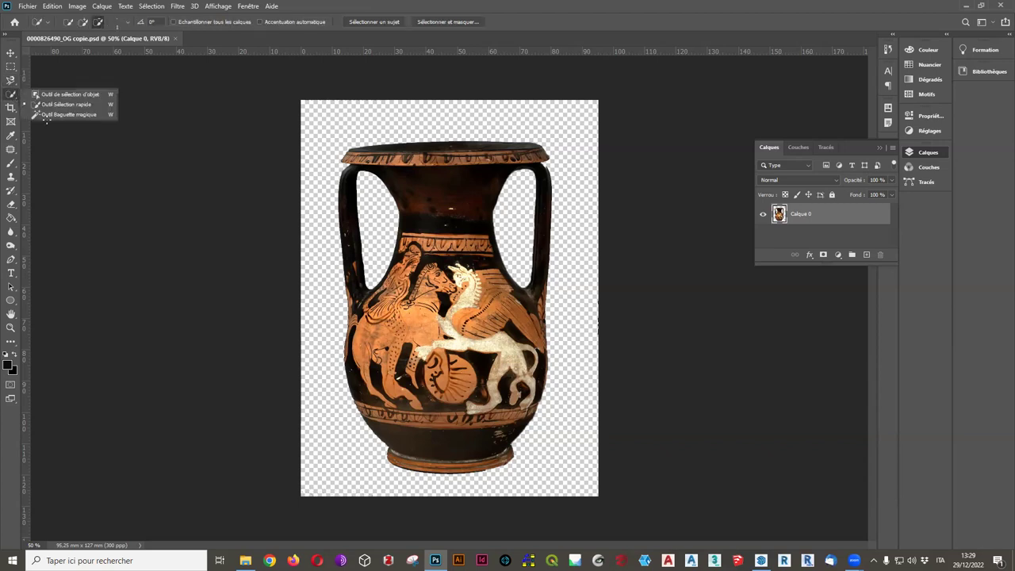
click(57, 114)
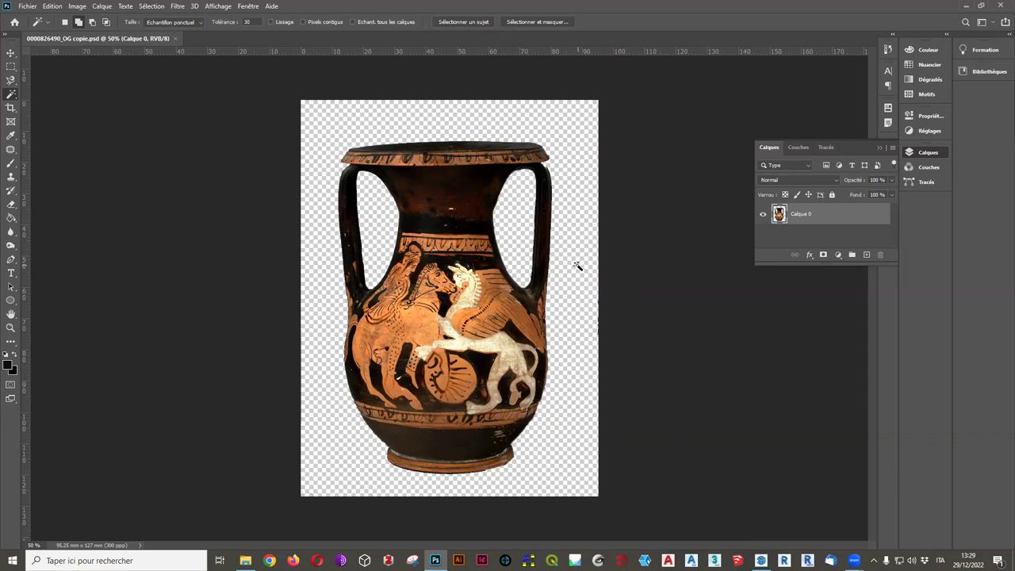
click(11, 81)
right_click(12, 82)
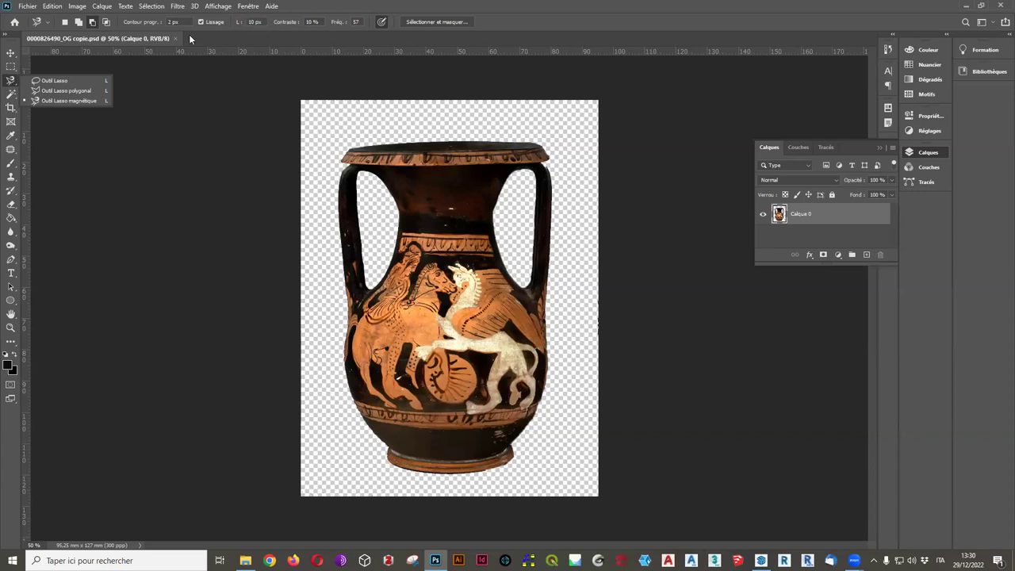
click(393, 15)
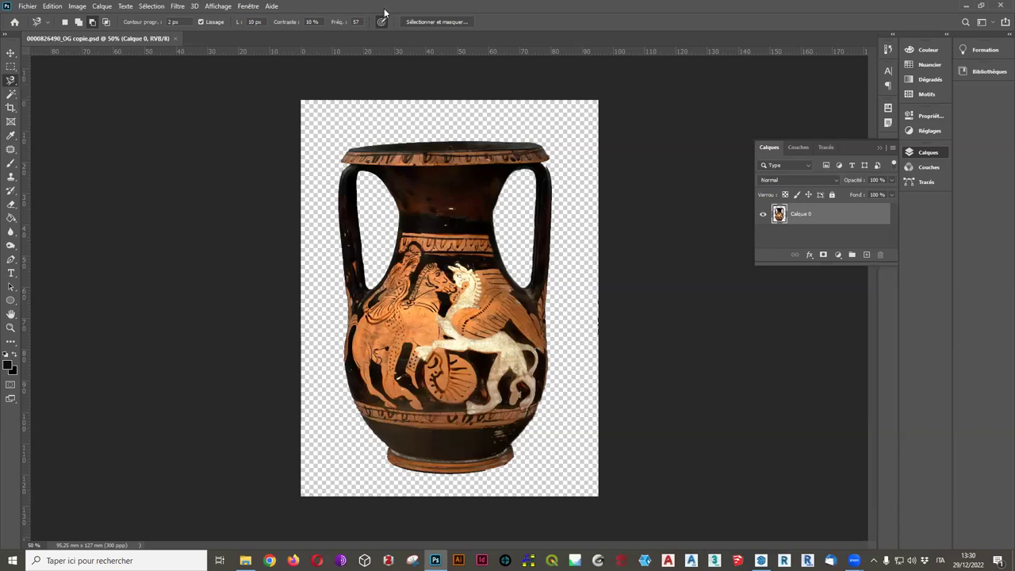
click(1000, 7)
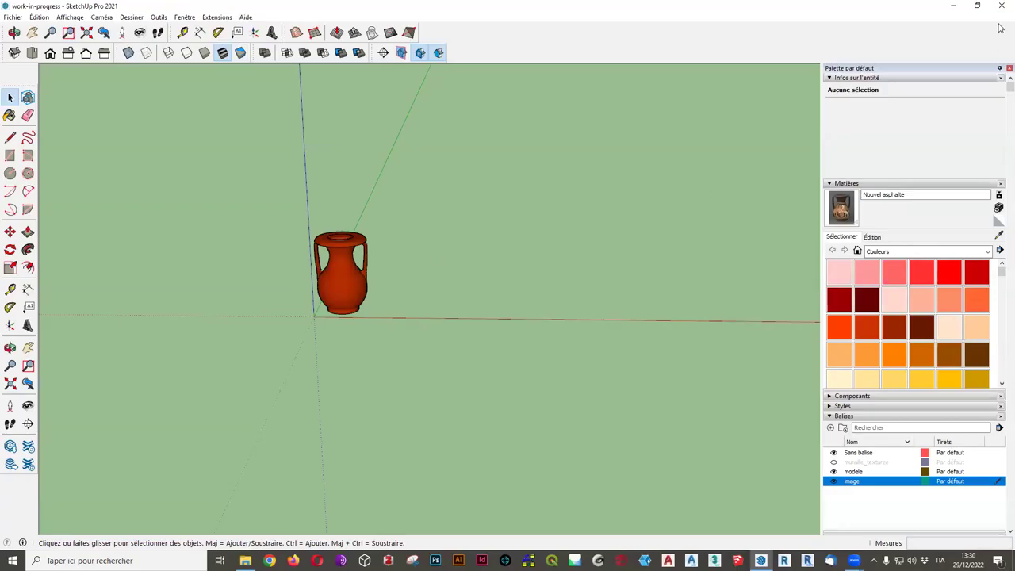
click(14, 17)
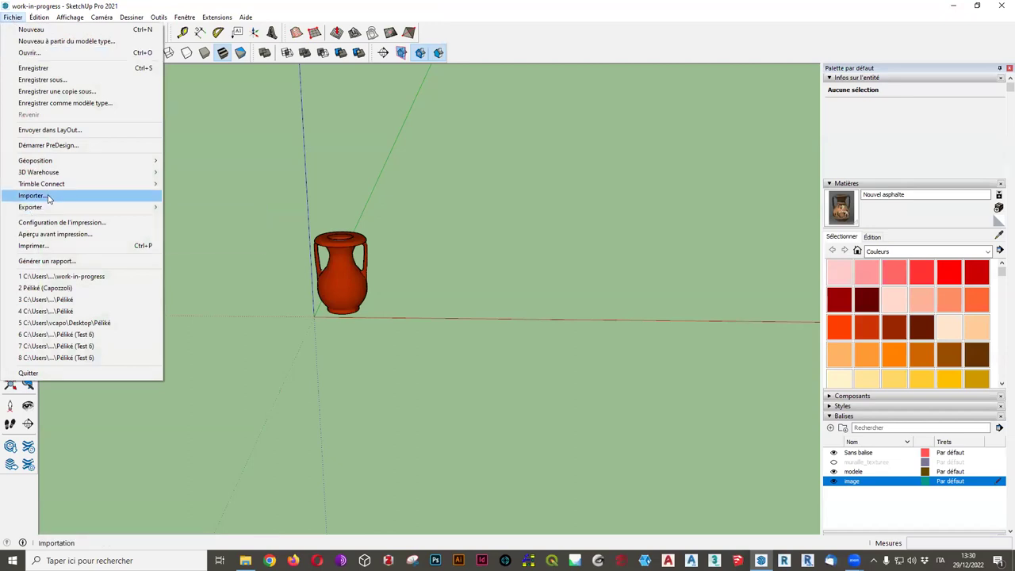
click(32, 195)
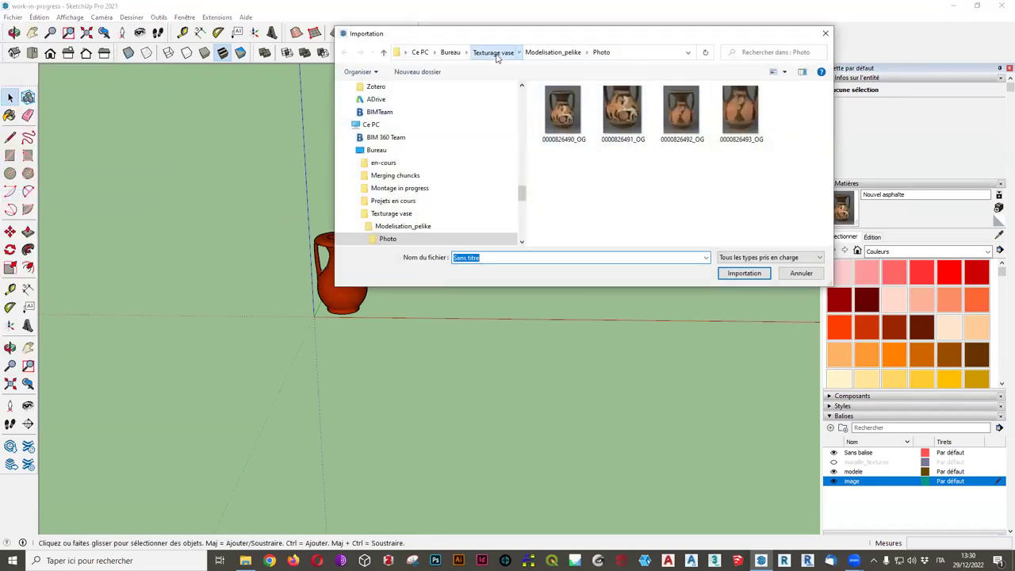
click(496, 54)
double_click(575, 113)
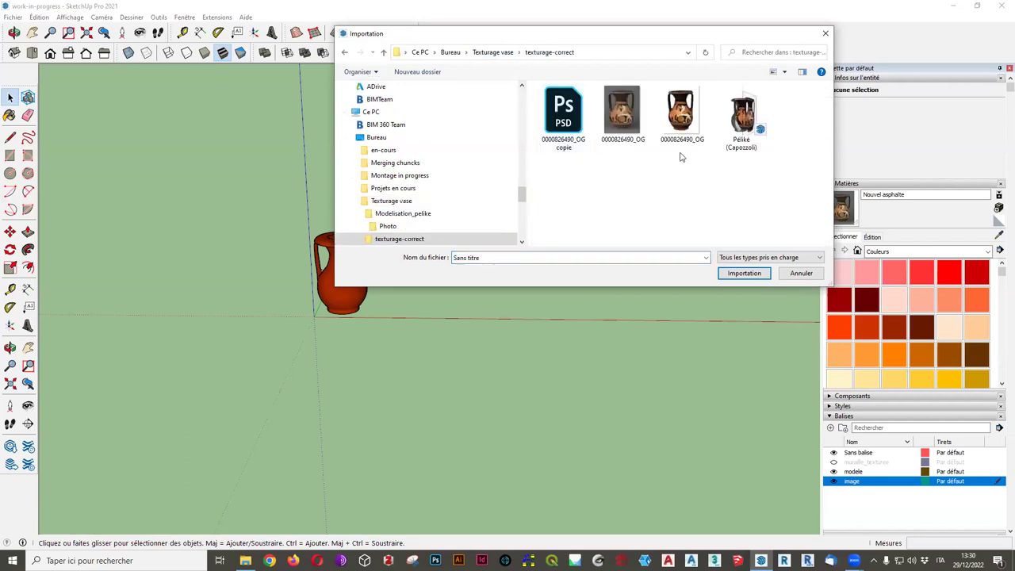
click(695, 111)
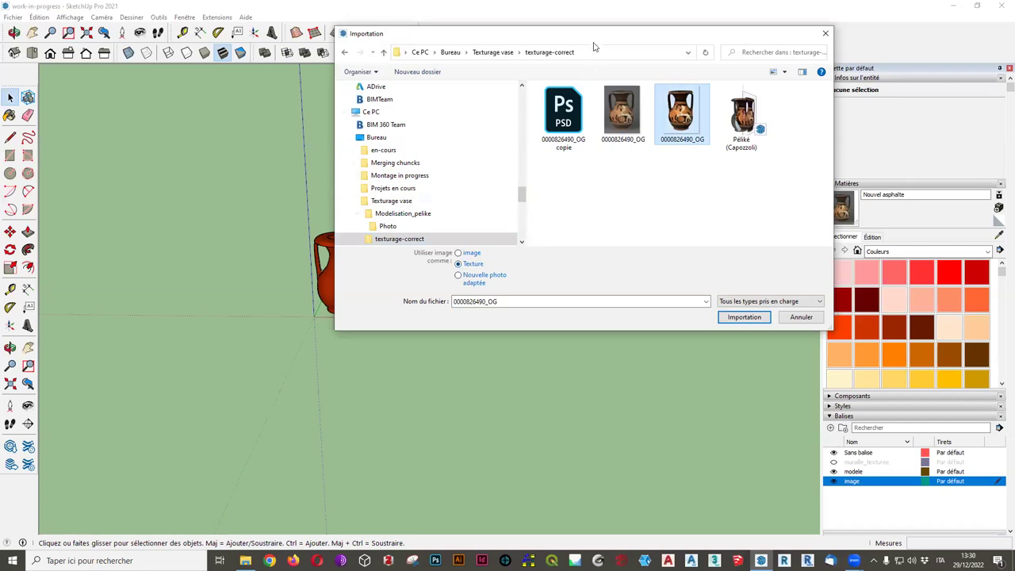
drag(593, 41, 420, 58)
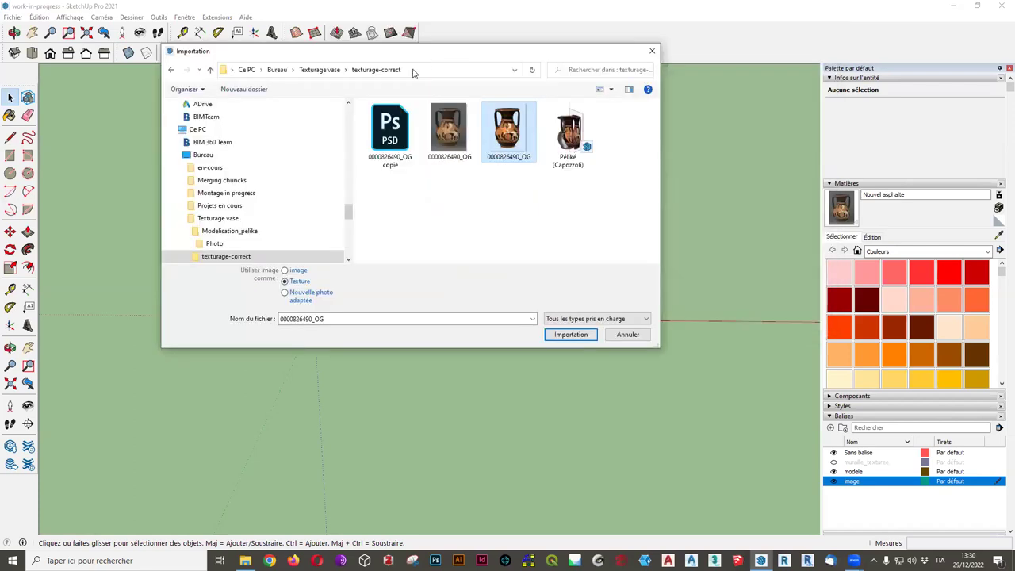
click(293, 270)
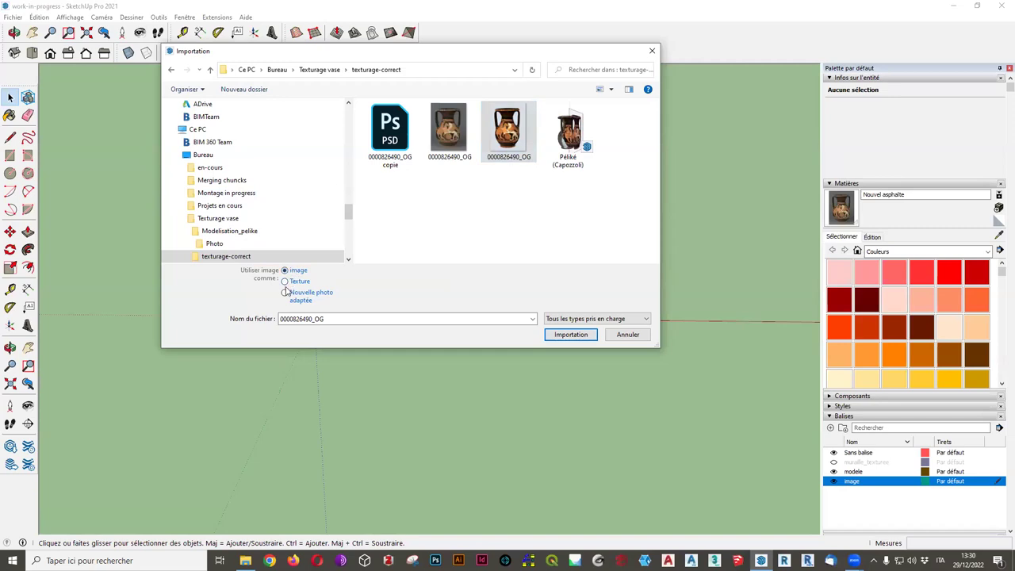
click(564, 336)
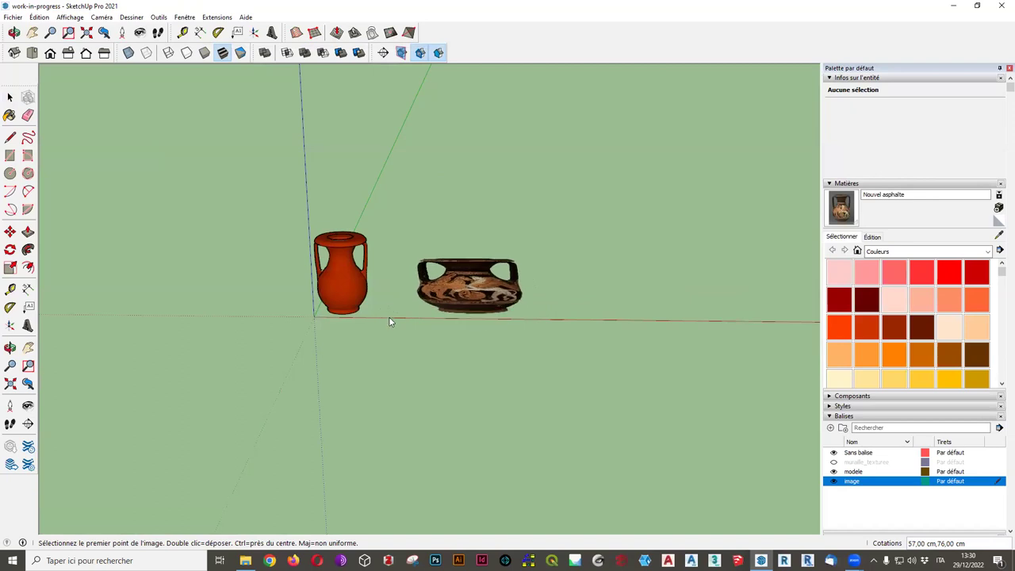
From Top view, place the photo flat beside the red vase, about 65 cm wide.
scroll(426, 230, up, 2)
scroll(331, 273, up, 2)
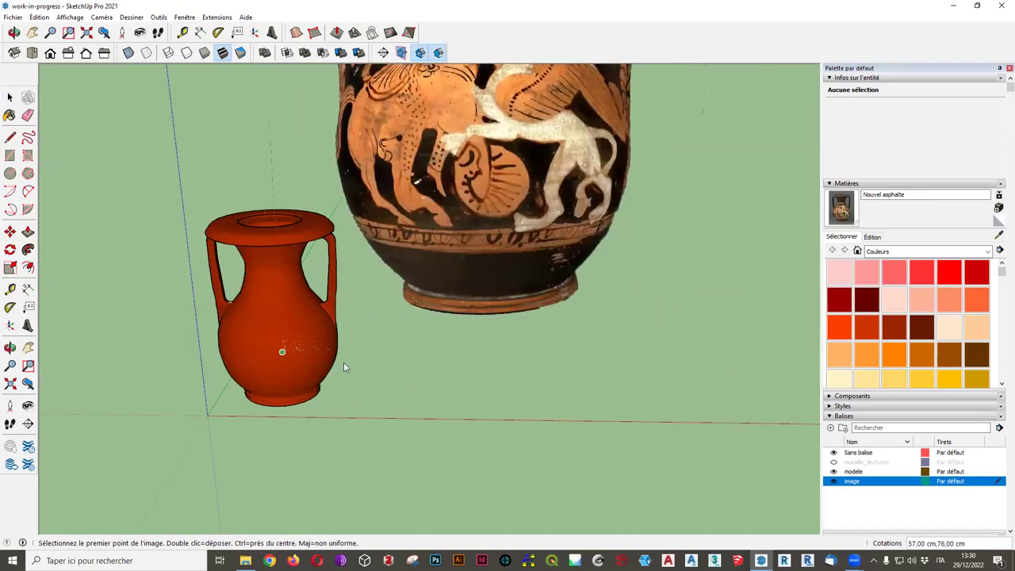
scroll(357, 364, down, 2)
key(Escape)
middle_drag(419, 417, 223, 393)
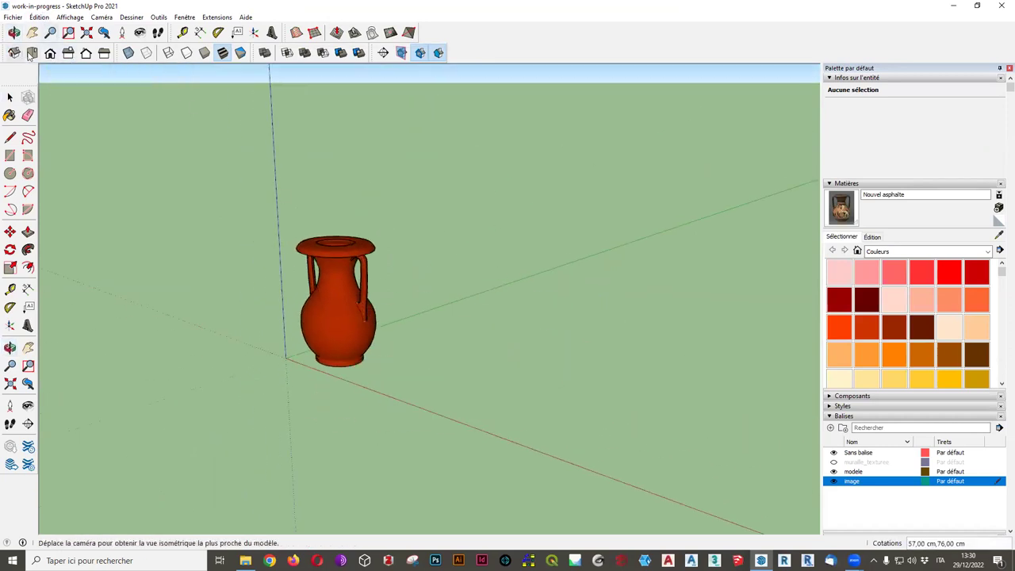
click(31, 53)
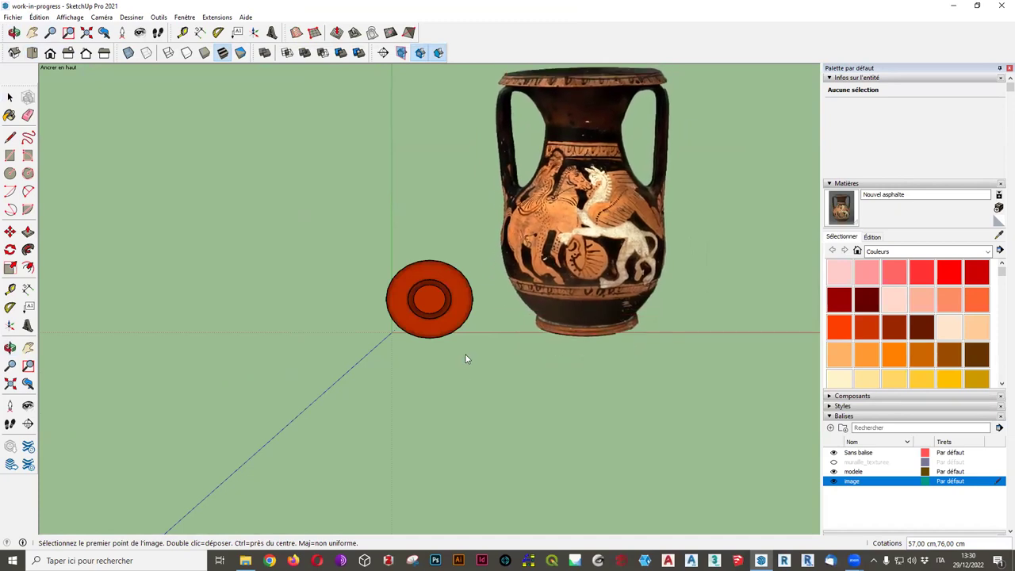
scroll(468, 337, down, 2)
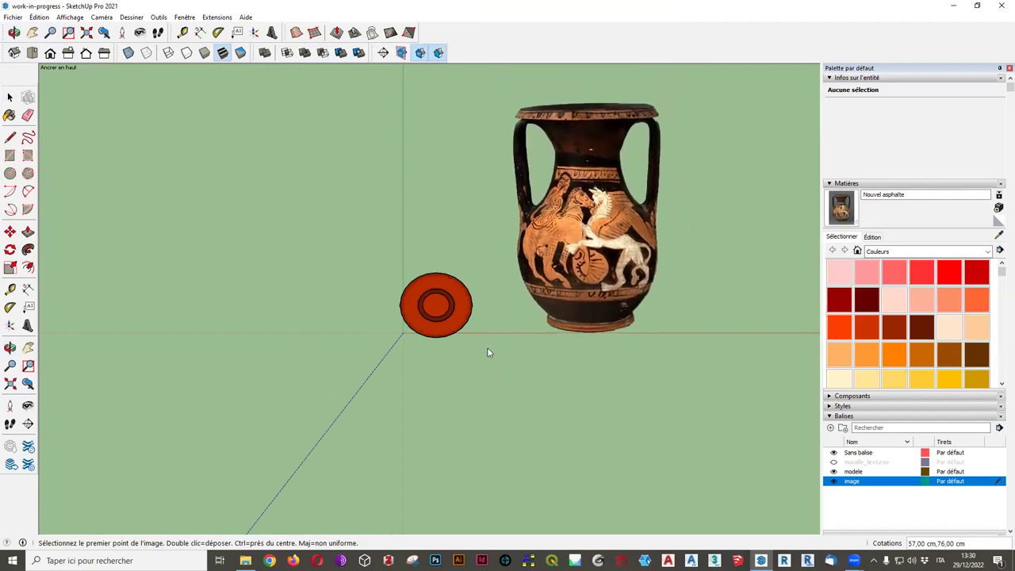
click(490, 343)
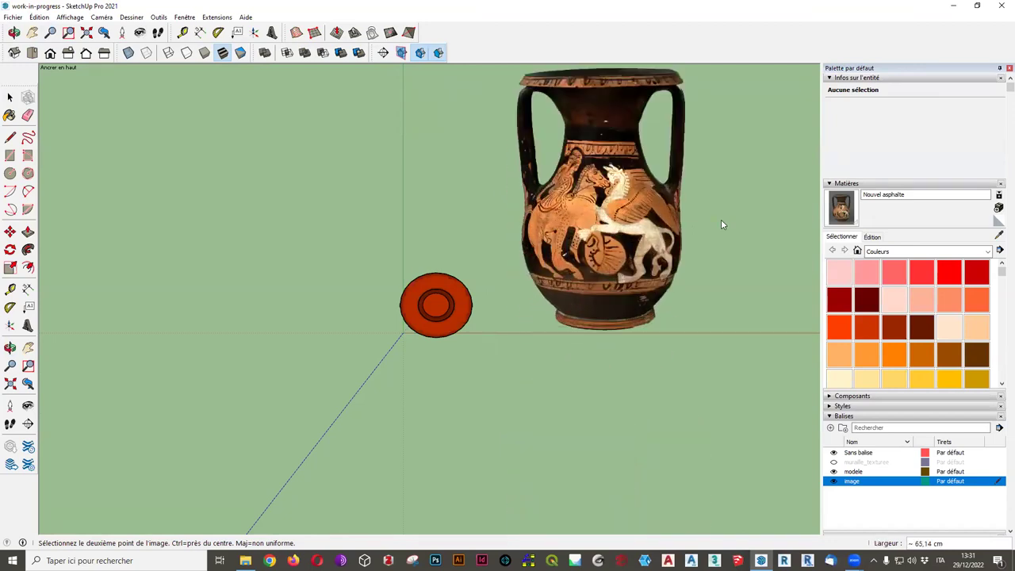
click(575, 249)
mouse_move(575, 250)
middle_down()
mouse_move(579, 311)
mouse_move(394, 486)
middle_up()
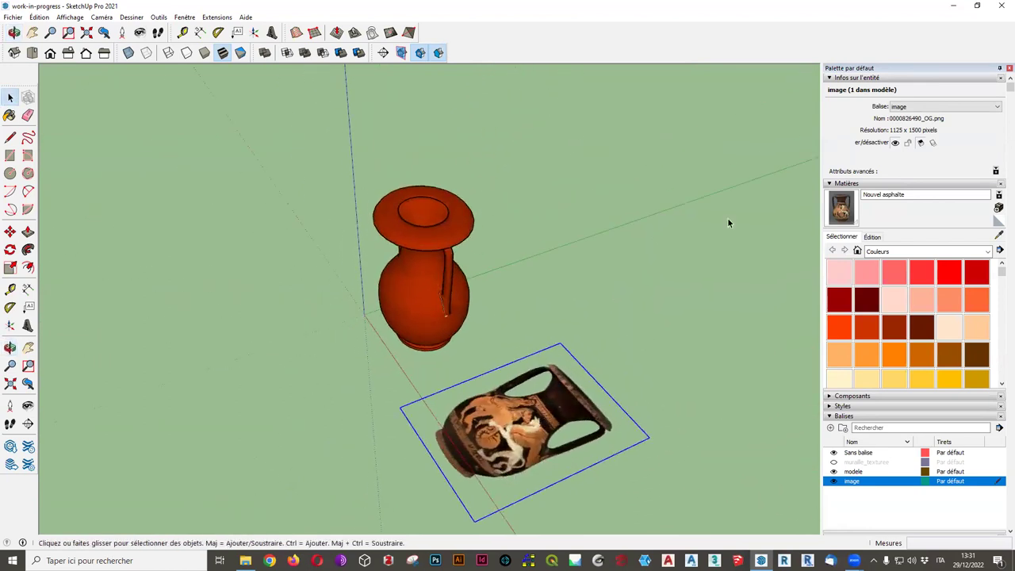
Make Sans balise the active tag, toggling the image tag's visibility off and on.
click(919, 109)
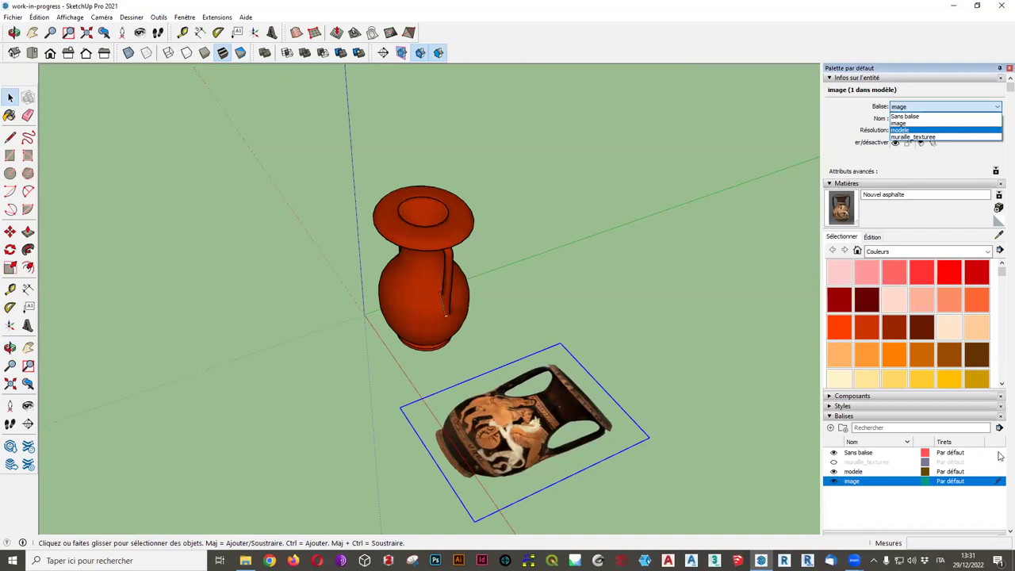
click(999, 456)
click(1000, 456)
click(833, 482)
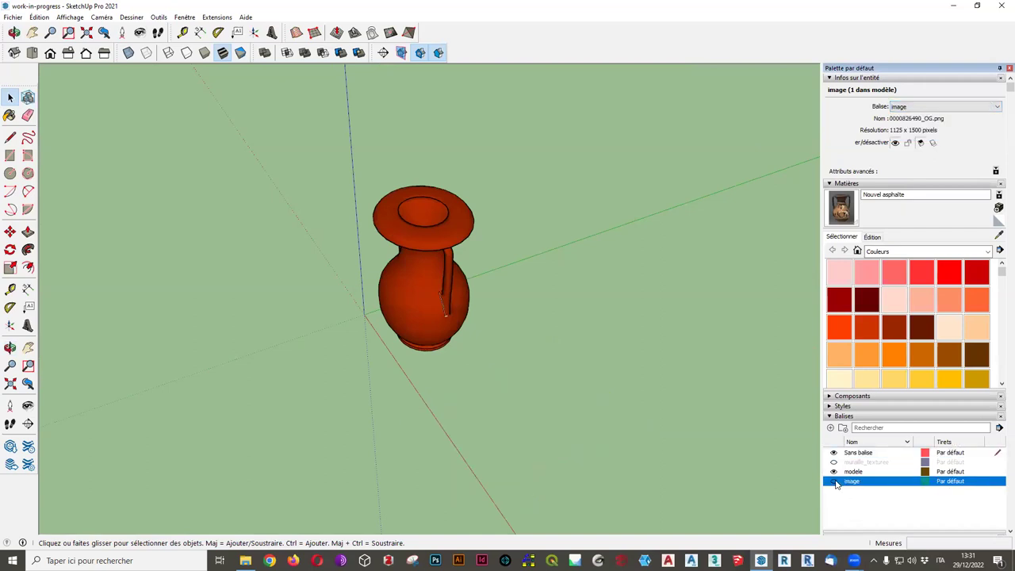
click(834, 482)
key(Return)
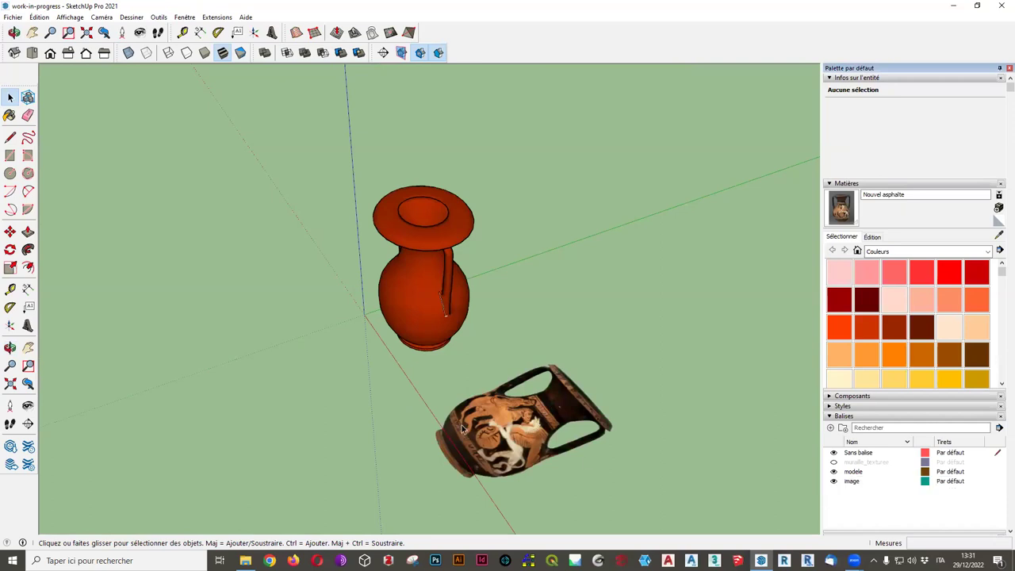
Orbit around both vases and select the photo lying flat on the ground.
middle_drag(499, 450, 613, 425)
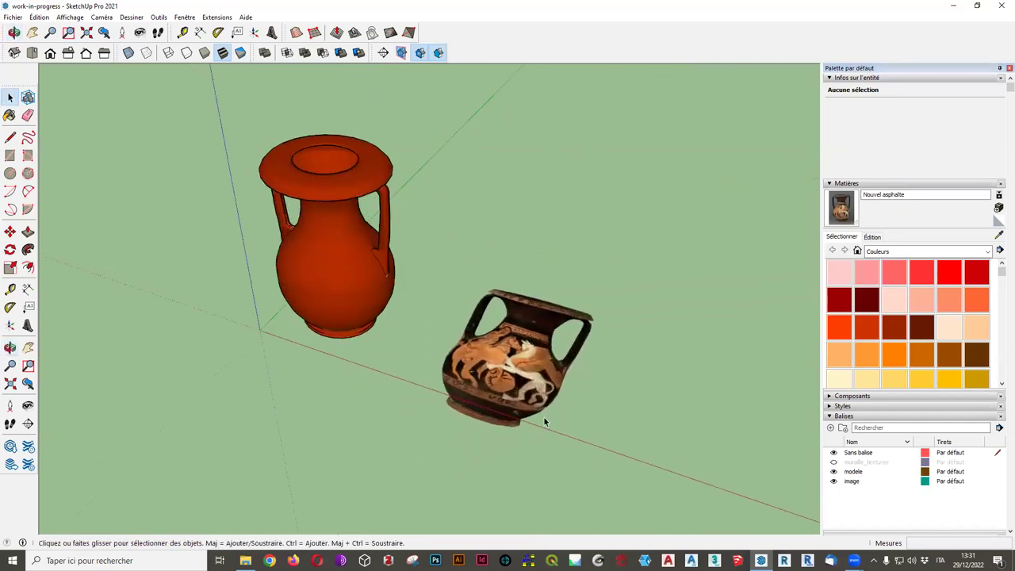
mouse_move(612, 424)
middle_down()
mouse_move(521, 398)
mouse_move(367, 122)
mouse_move(220, 217)
mouse_move(555, 397)
mouse_move(383, 390)
mouse_move(467, 353)
middle_up()
scroll(506, 371, up, 3)
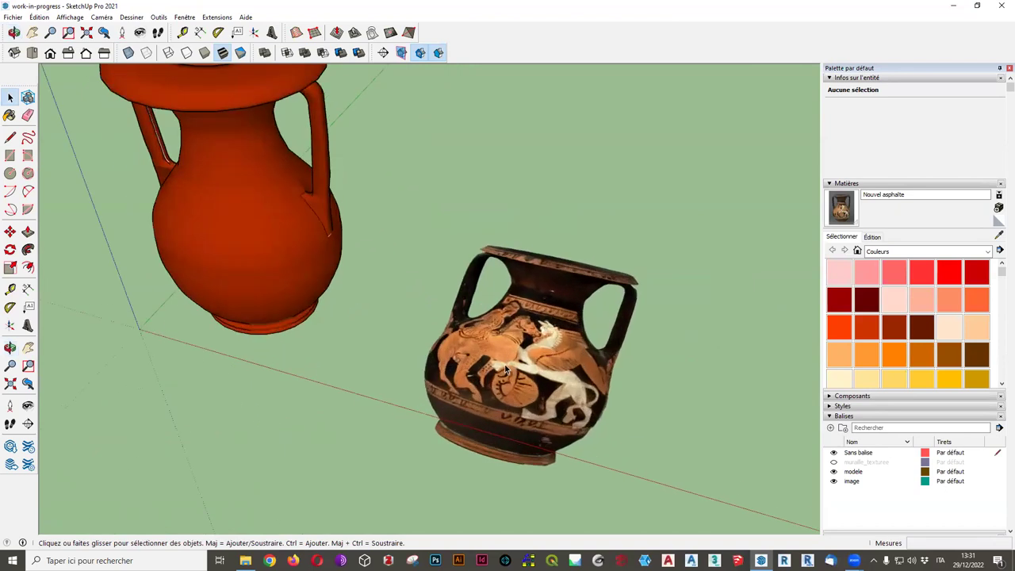
scroll(506, 371, down, 2)
mouse_move(474, 388)
middle_down()
mouse_move(623, 415)
mouse_move(482, 336)
middle_up()
click(559, 285)
mouse_move(574, 369)
middle_down()
mouse_move(530, 425)
mouse_move(545, 423)
middle_up()
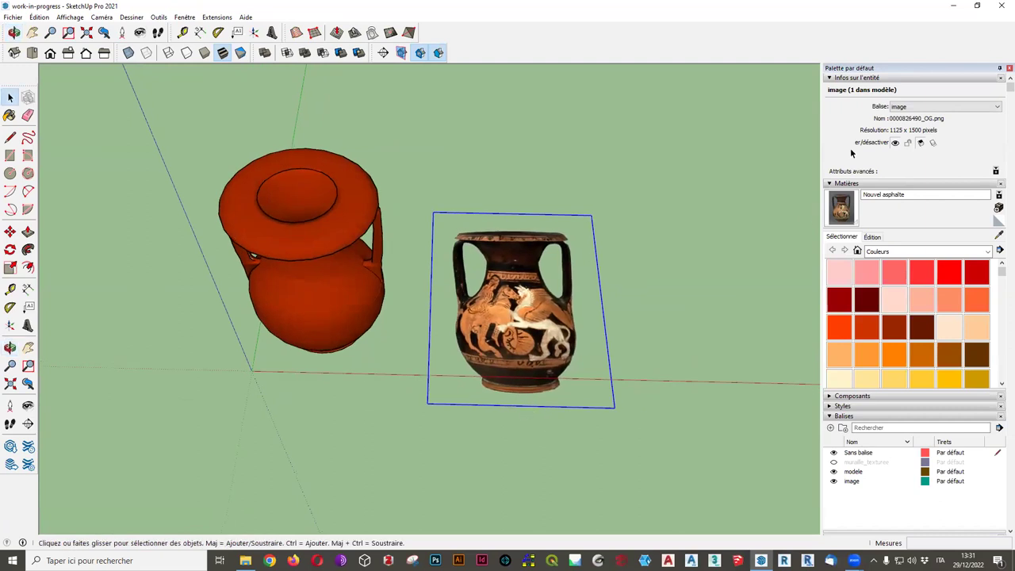
mouse_move(405, 323)
middle_down()
mouse_move(403, 243)
mouse_move(188, 213)
mouse_move(460, 211)
mouse_move(386, 254)
mouse_move(435, 211)
mouse_move(368, 236)
middle_up()
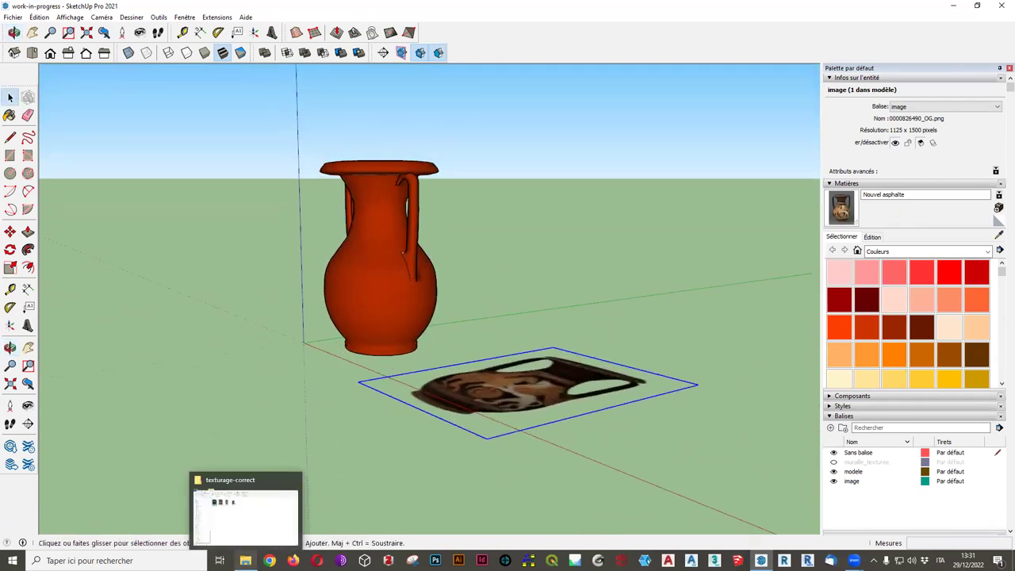
Bring File Explorer forward, open Modelisation_pelike, then return to Texturage vase.
click(245, 561)
click(61, 89)
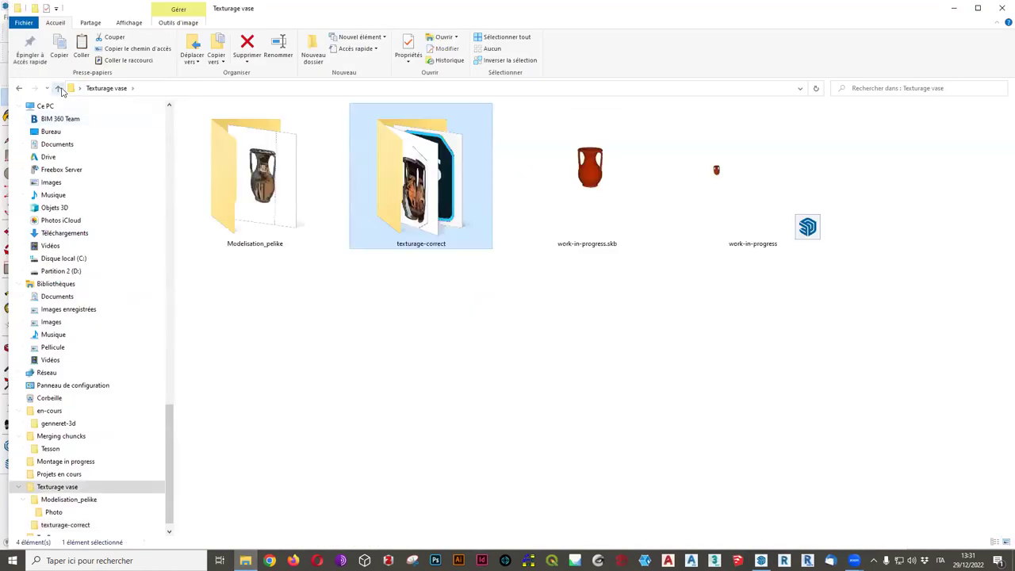
double_click(258, 166)
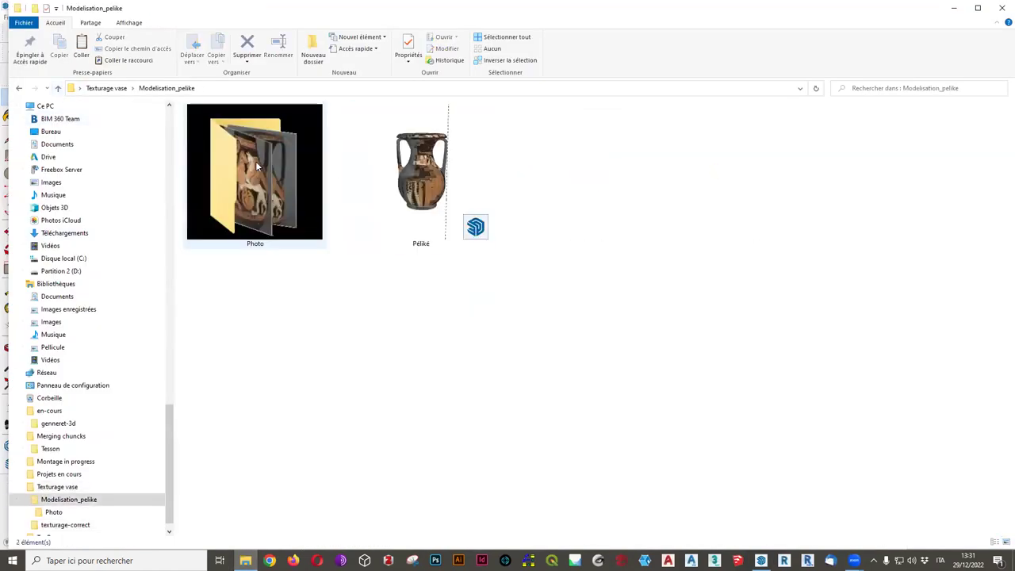
double_click(56, 89)
click(22, 91)
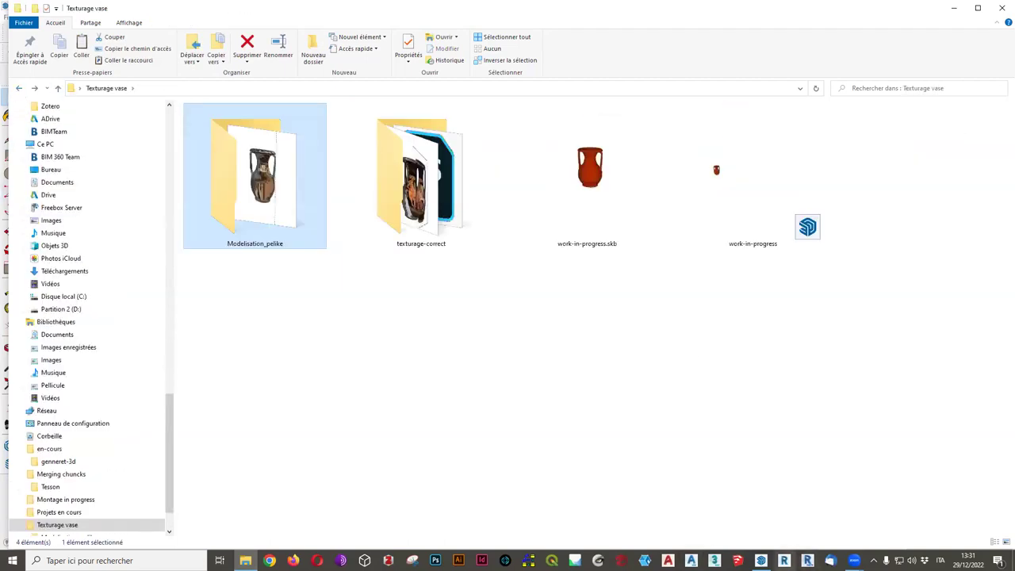
Return to the model and orbit to a side-on view of the vase, handle at front.
click(761, 561)
scroll(370, 193, up, 1)
scroll(371, 224, up, 1)
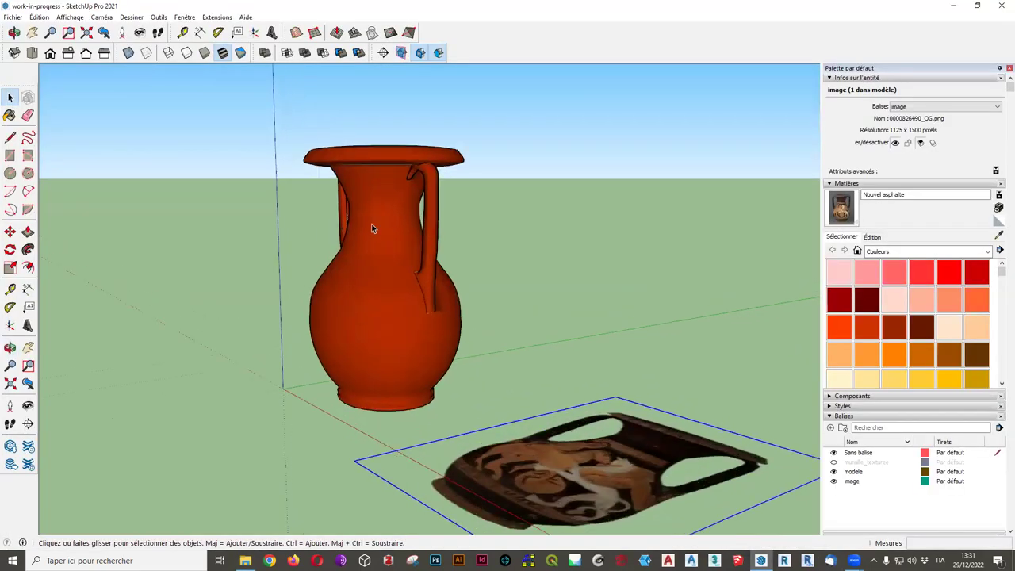
middle_drag(372, 224, 365, 281)
scroll(379, 176, up, 1)
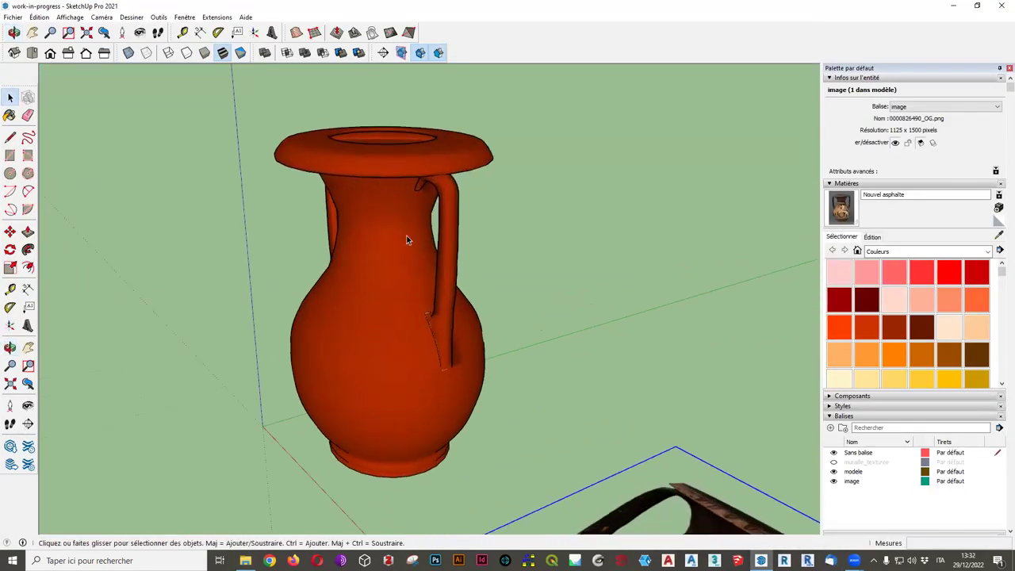
middle_drag(382, 143, 390, 133)
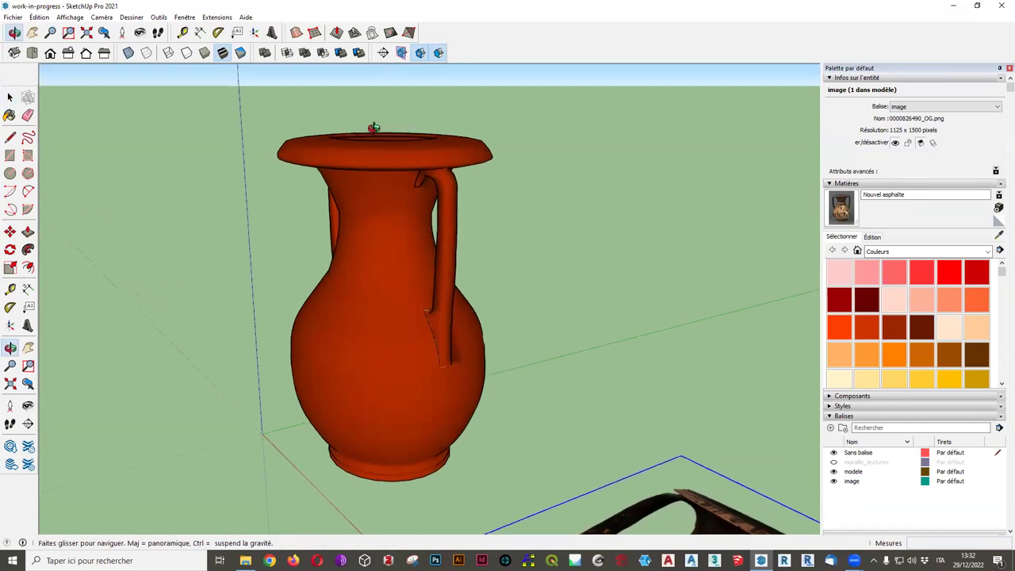
mouse_move(380, 198)
middle_down()
mouse_move(262, 198)
mouse_move(265, 333)
mouse_move(273, 200)
mouse_move(363, 152)
mouse_move(317, 118)
mouse_move(318, 94)
mouse_move(318, 102)
middle_up()
scroll(393, 138, up, 5)
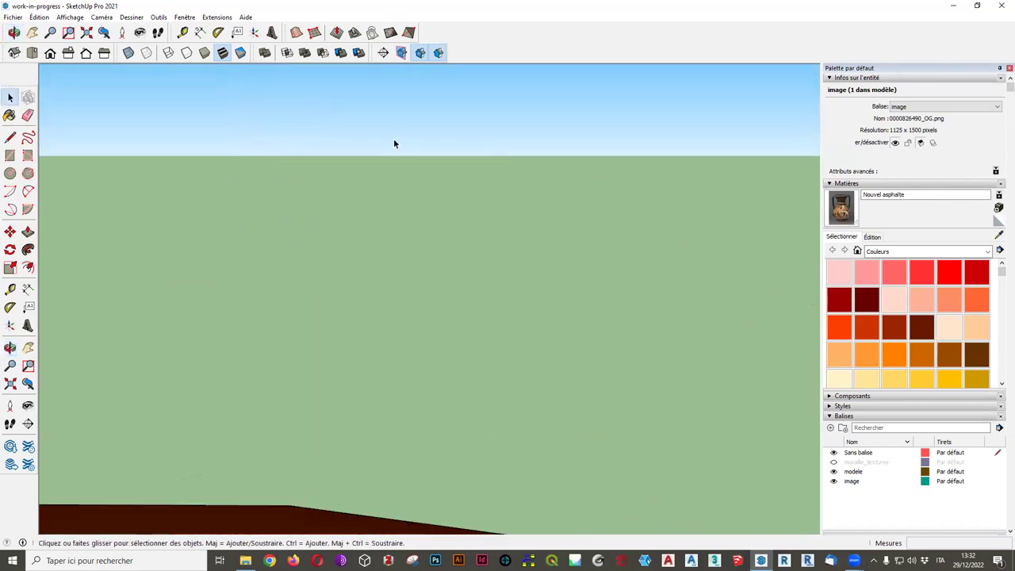
scroll(323, 186, down, 6)
scroll(377, 192, up, 3)
scroll(288, 236, up, 1)
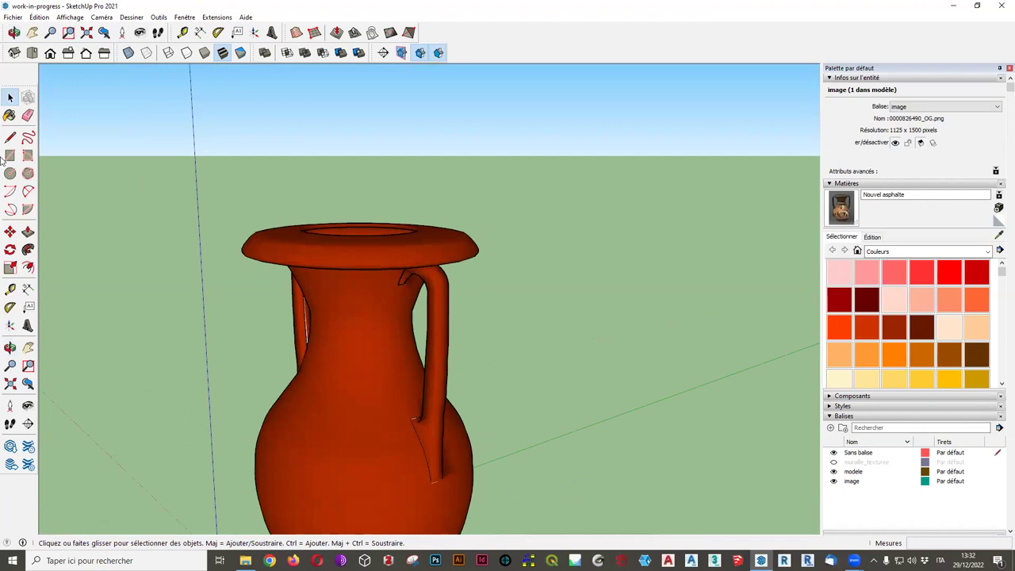
Try a Tape Measure from the rim edge, orbiting between attempts, then cancel it.
click(11, 290)
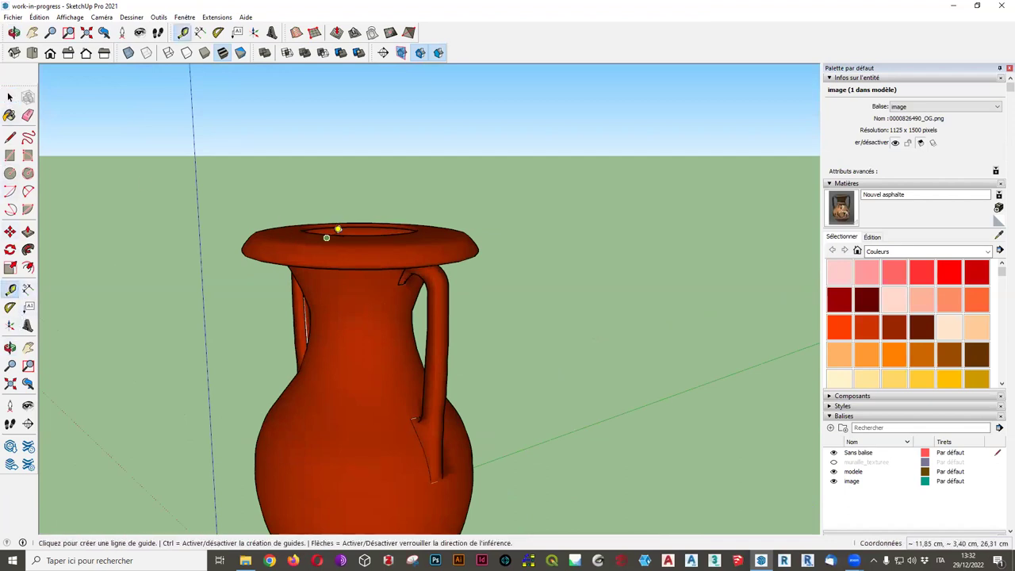
scroll(334, 230, up, 2)
scroll(328, 226, up, 2)
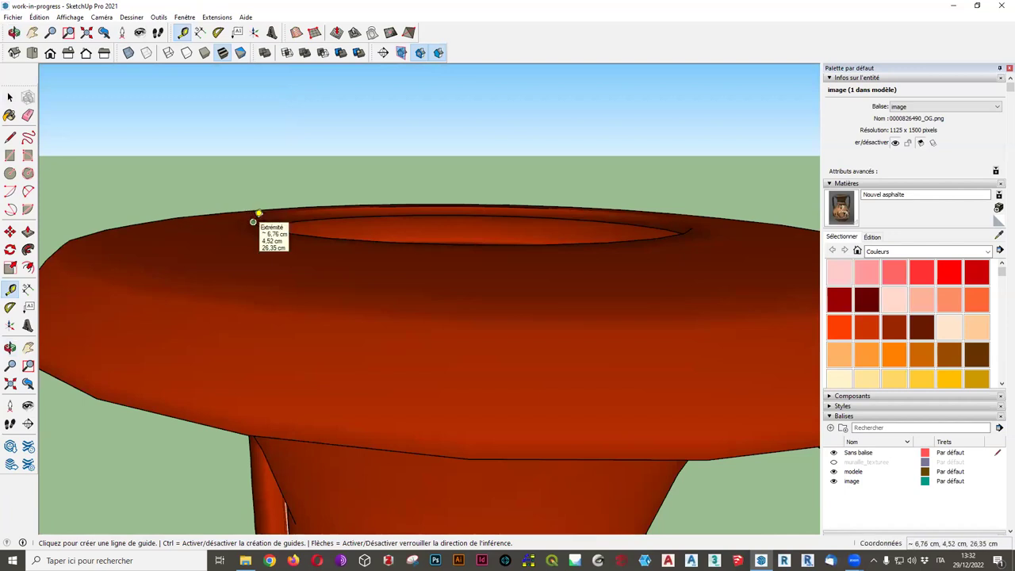
click(253, 221)
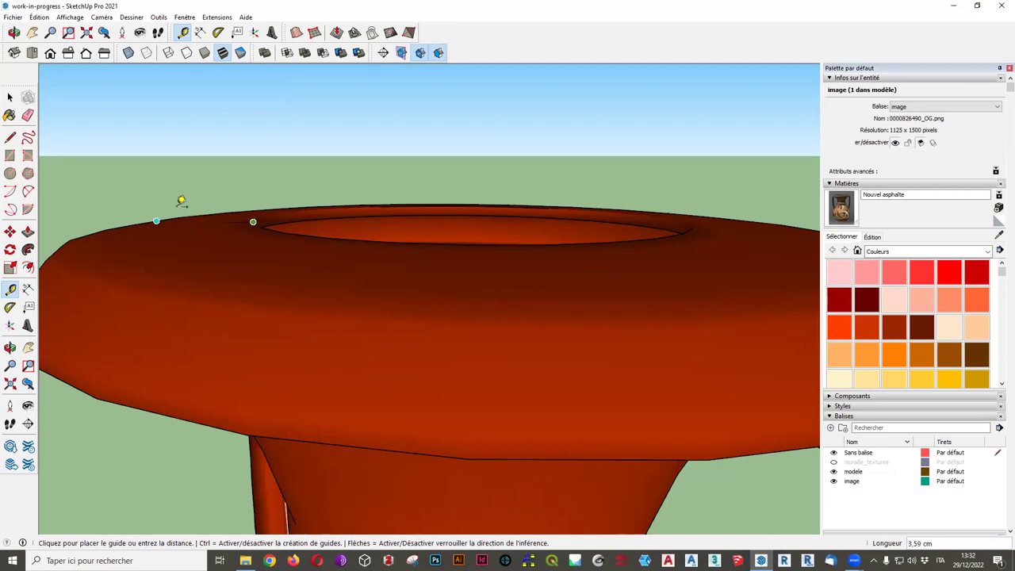
scroll(181, 204, down, 4)
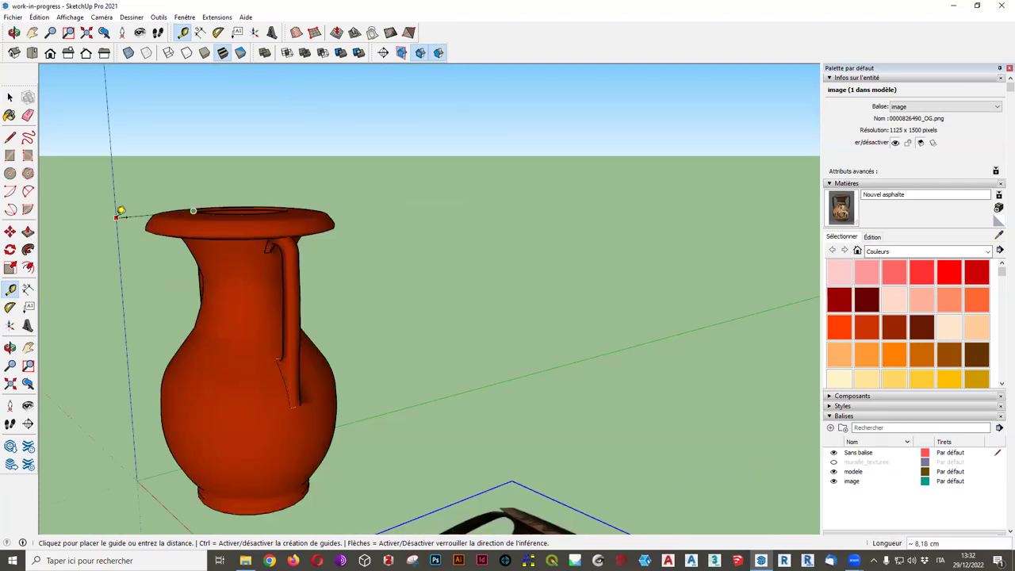
scroll(119, 224, down, 4)
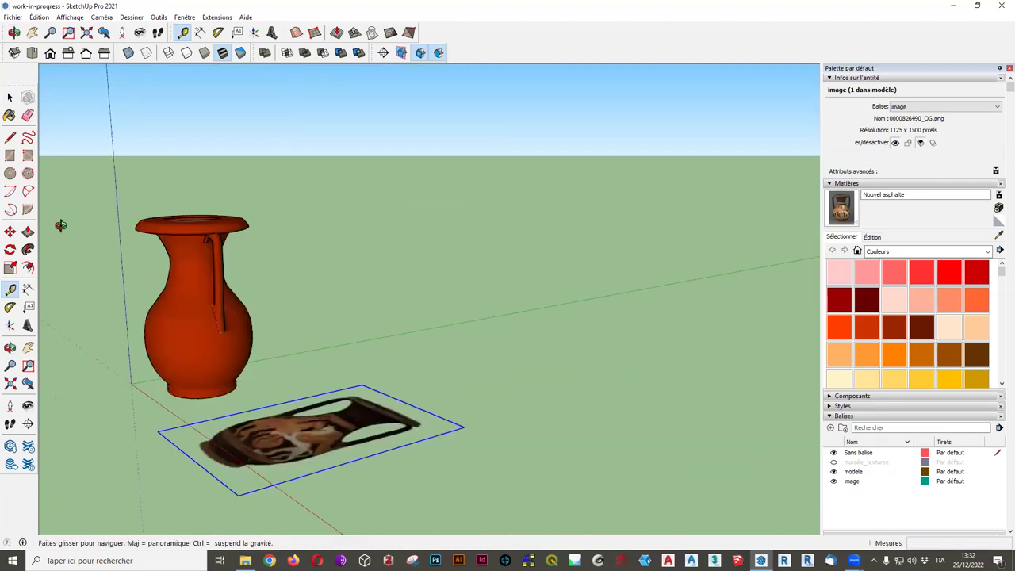
middle_drag(61, 225, 128, 215)
scroll(164, 221, up, 1)
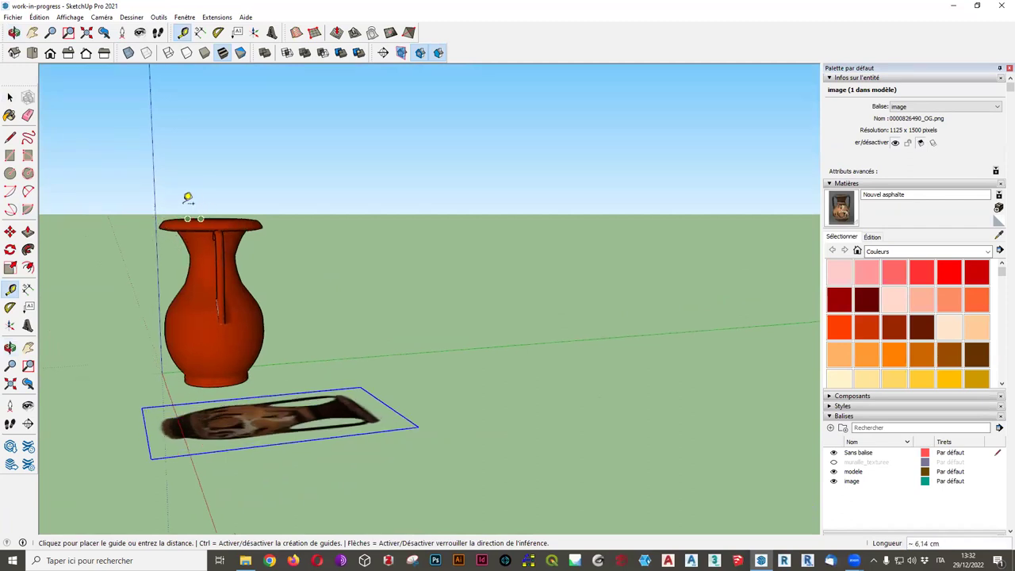
scroll(144, 216, up, 2)
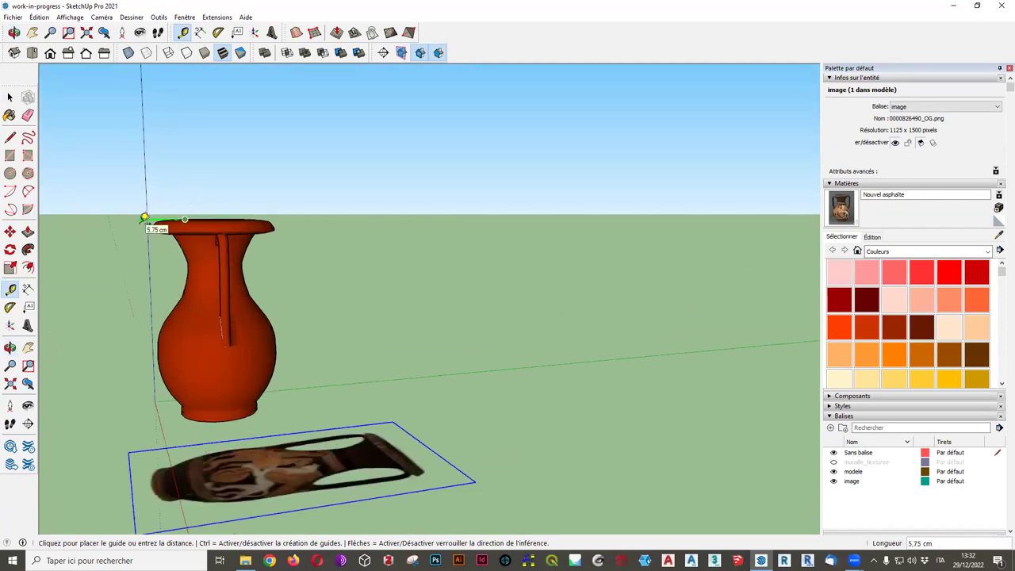
scroll(147, 215, up, 1)
scroll(153, 214, up, 2)
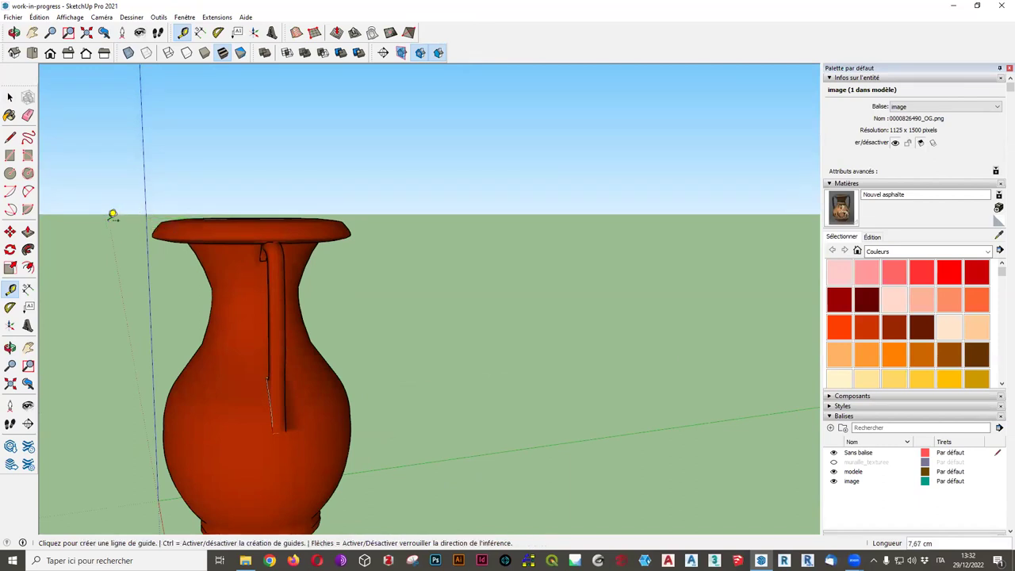
key(o)
drag(108, 240, 263, 165)
key(t)
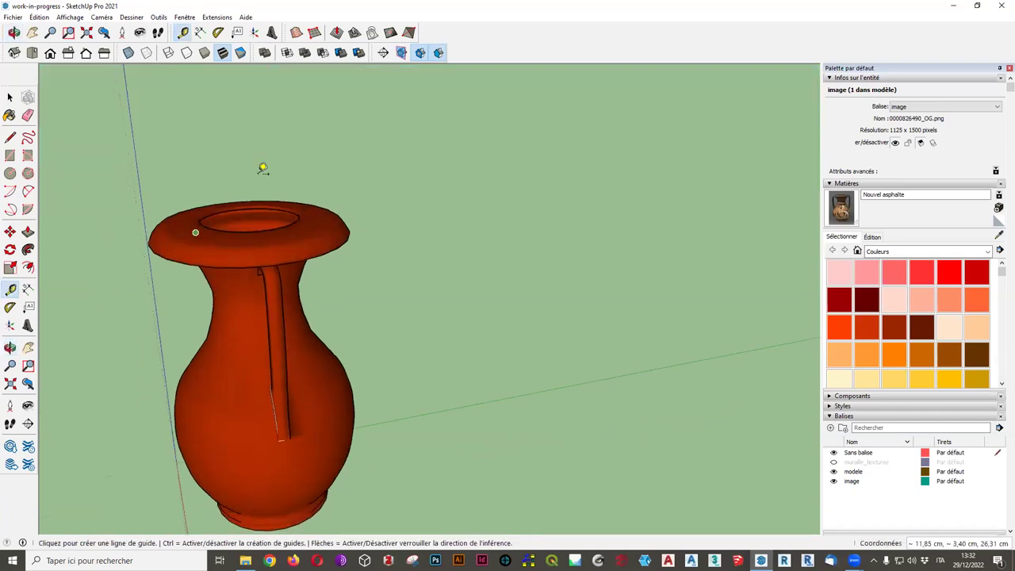
click(202, 221)
key(Escape)
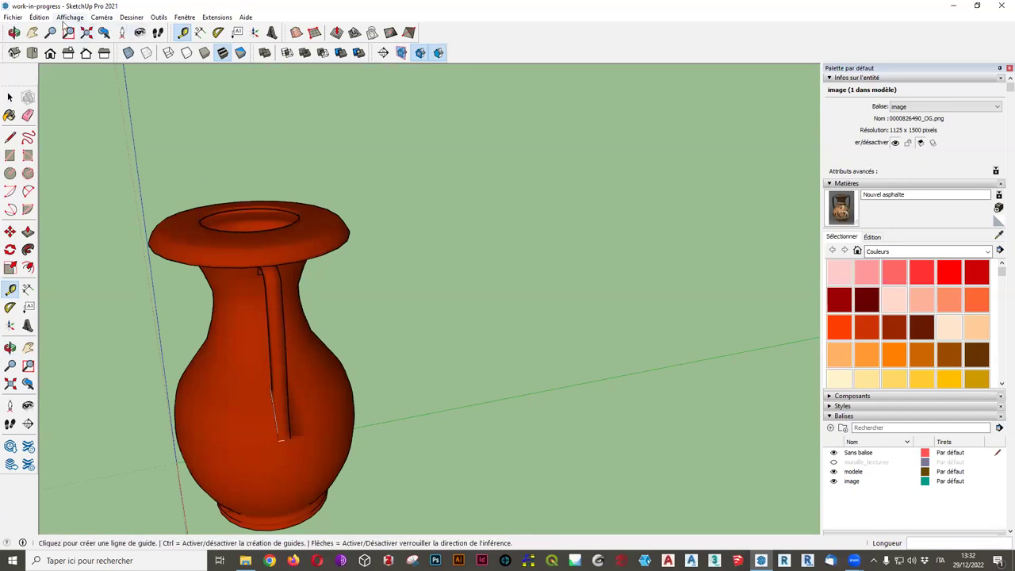
Turn on guide display and orbit to a close side view of the rim.
click(70, 17)
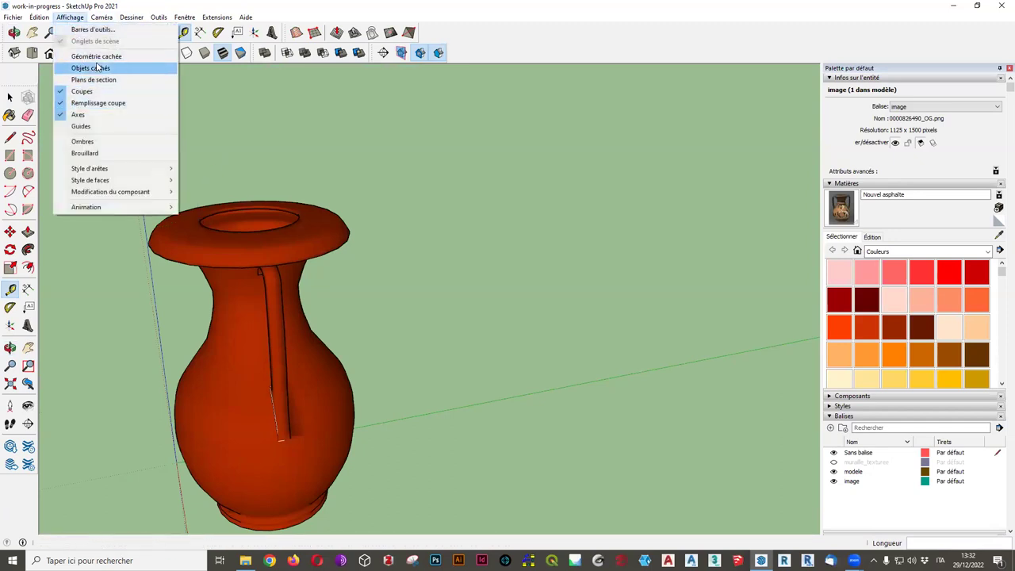
click(86, 126)
scroll(108, 228, up, 2)
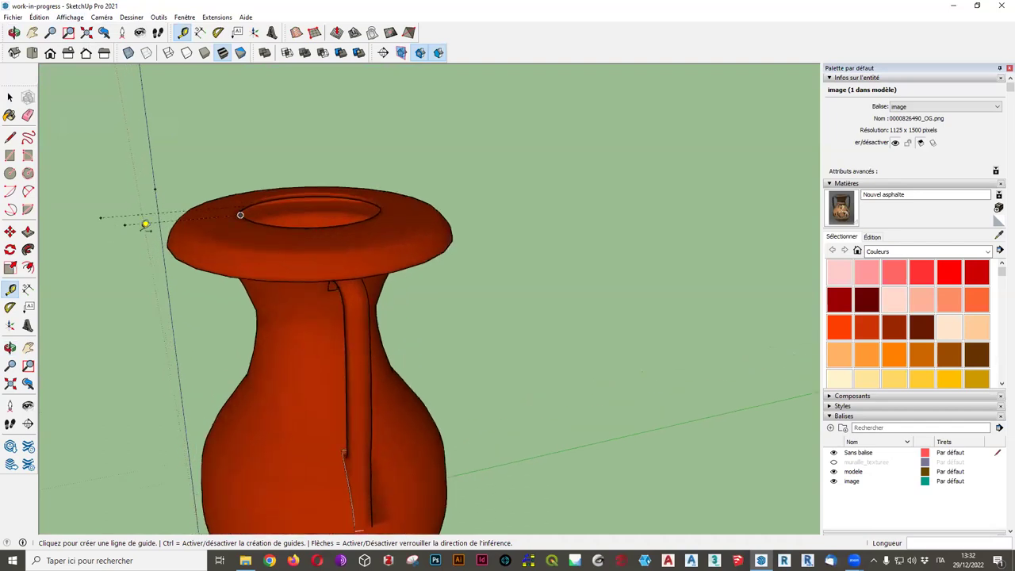
scroll(148, 222, up, 2)
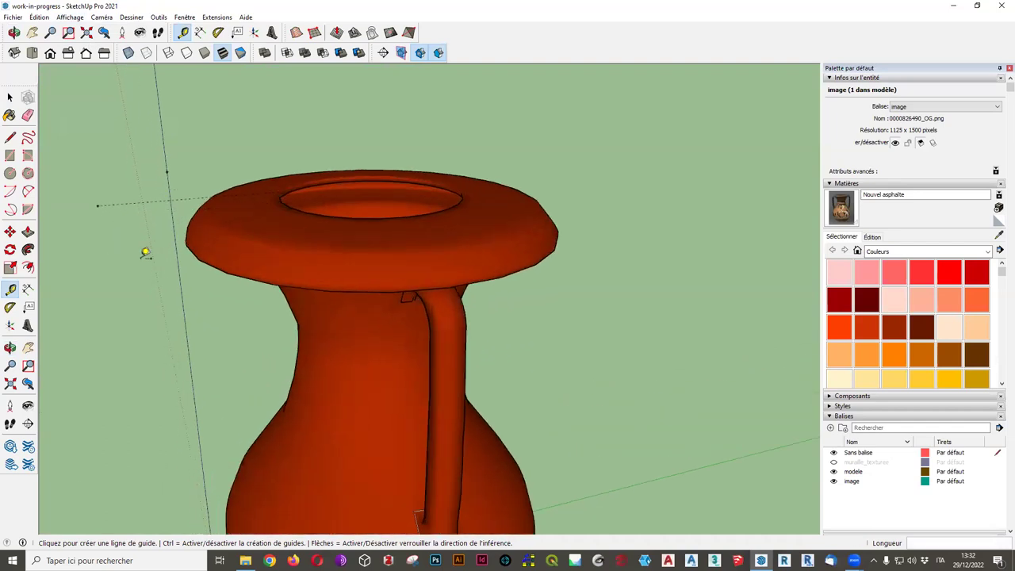
scroll(159, 231, down, 2)
middle_drag(175, 215, 118, 209)
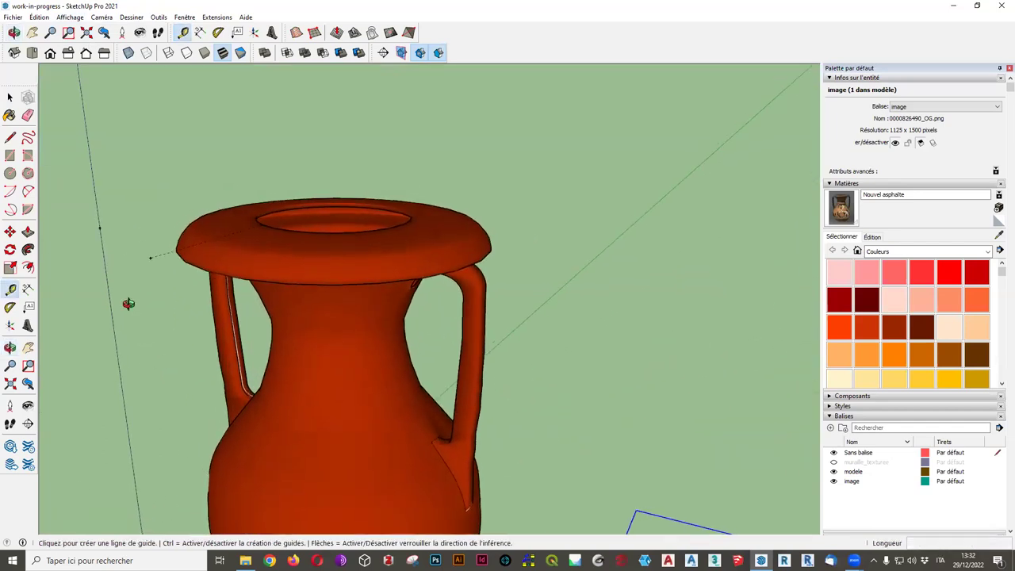
middle_drag(129, 304, 134, 247)
scroll(111, 293, down, 3)
middle_drag(91, 333, 216, 231)
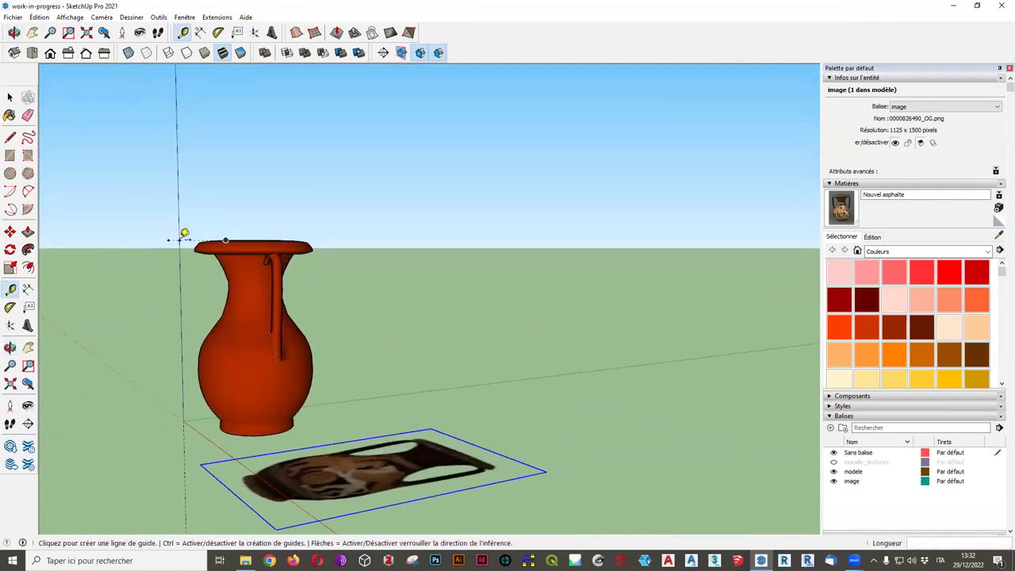
middle_drag(150, 295, 198, 235)
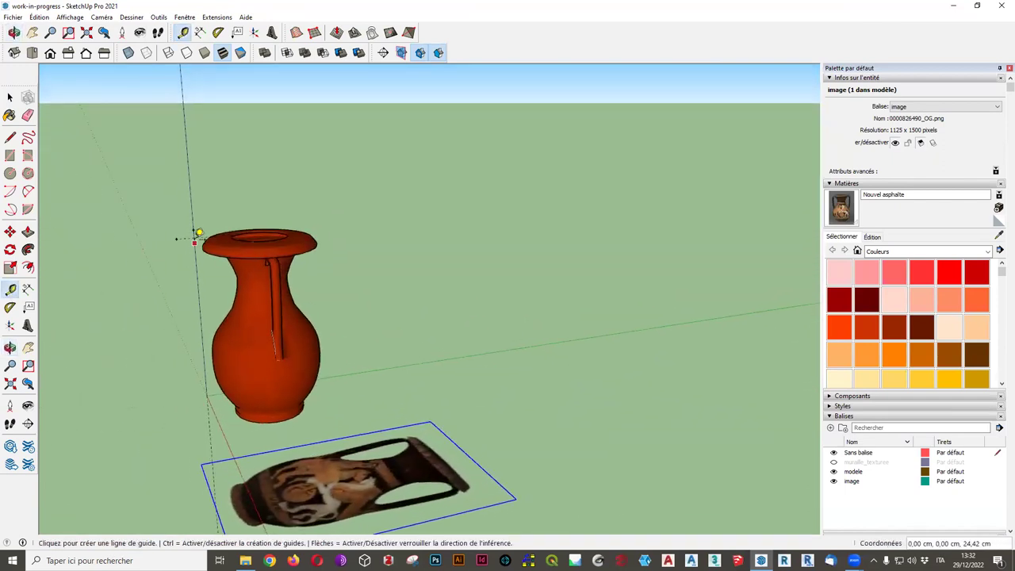
scroll(198, 262, up, 5)
mouse_move(198, 277)
middle_down()
mouse_move(409, 251)
mouse_move(447, 236)
mouse_move(452, 246)
mouse_move(204, 249)
mouse_move(202, 215)
mouse_move(209, 219)
middle_up()
Measure from the vase rim down to ground level, about 26.40 cm, leaving a guide.
key(t)
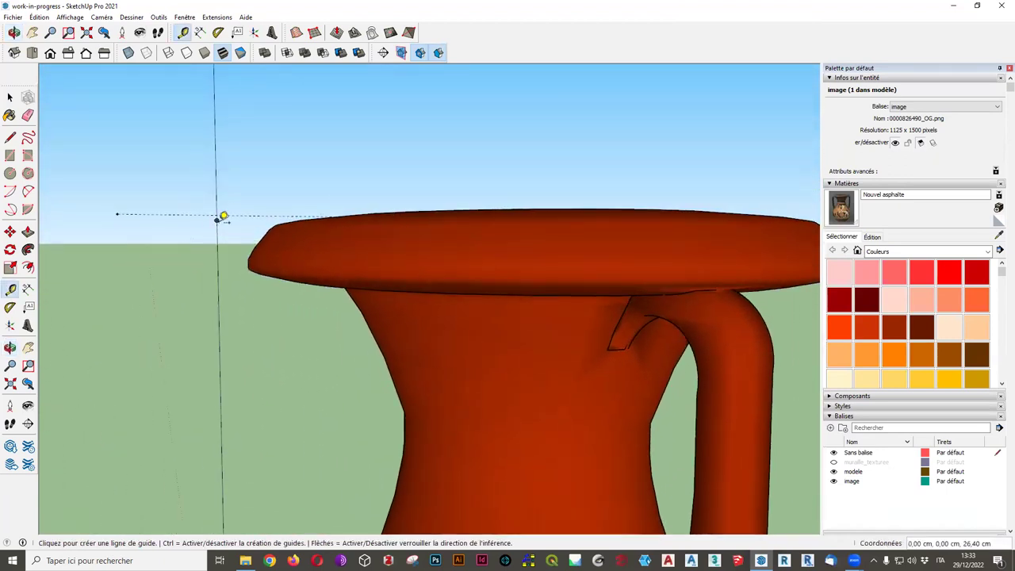
click(222, 214)
scroll(238, 365, down, 3)
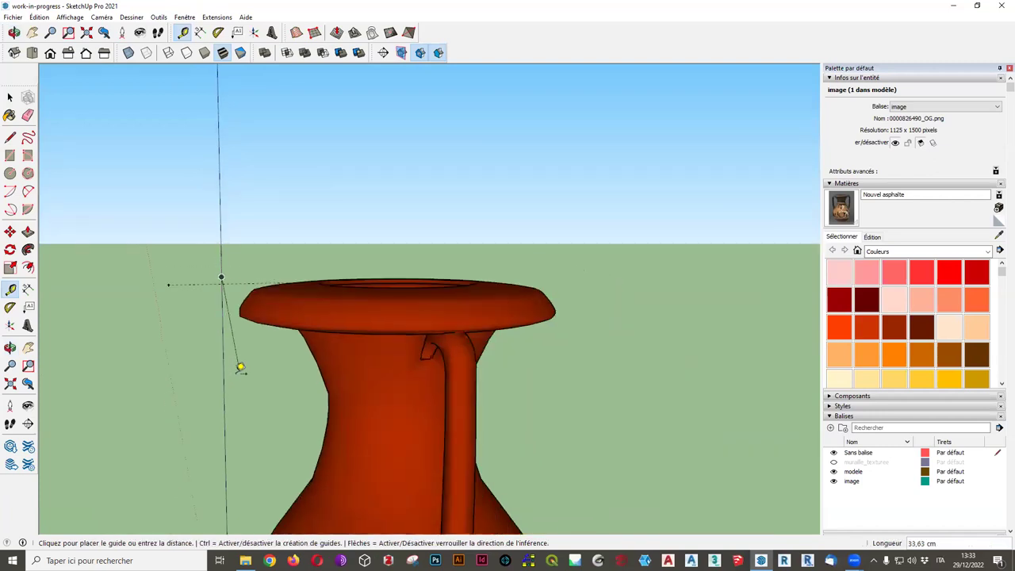
scroll(233, 376, down, 2)
scroll(231, 413, down, 2)
scroll(229, 498, up, 1)
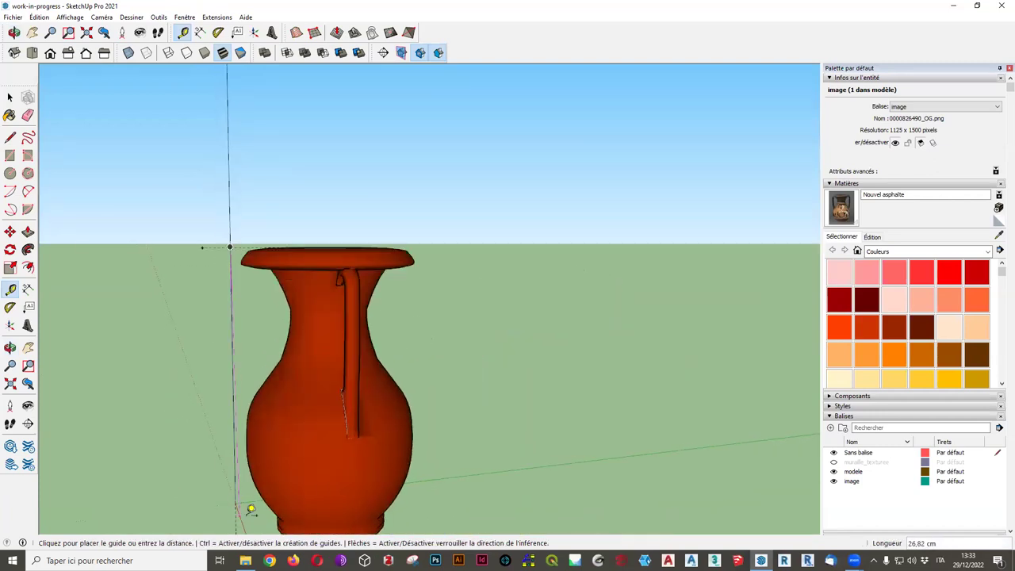
mouse_move(236, 498)
middle_down()
mouse_move(261, 499)
mouse_move(281, 476)
middle_up()
scroll(238, 452, down, 3)
scroll(225, 444, up, 1)
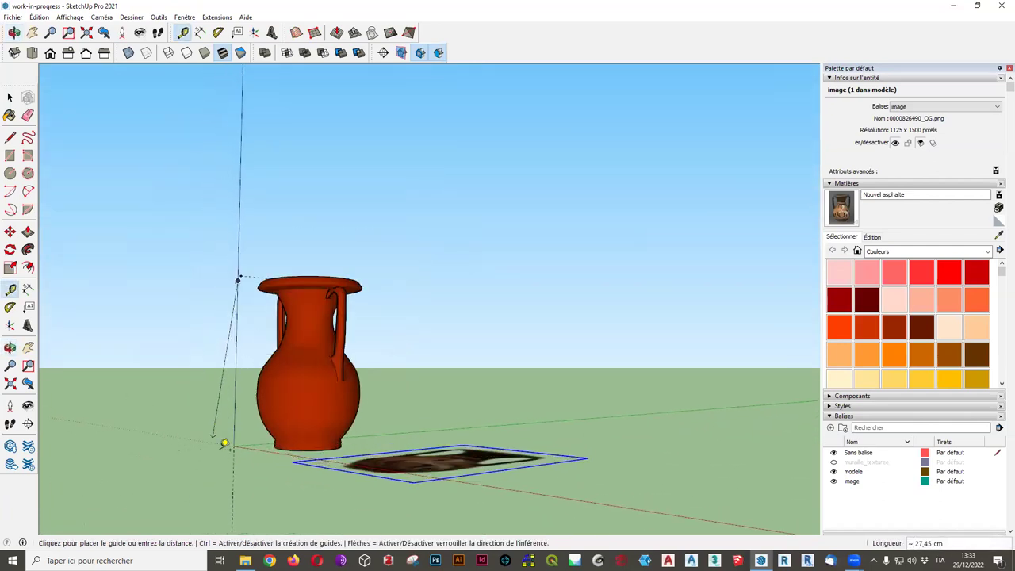
scroll(230, 441, up, 2)
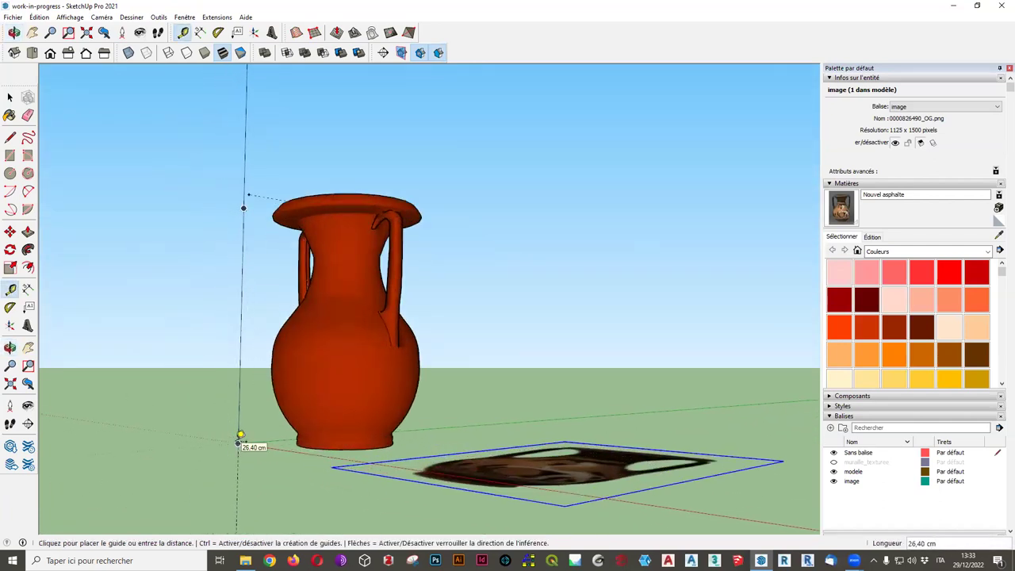
mouse_move(247, 435)
middle_down()
mouse_move(292, 395)
mouse_move(129, 487)
mouse_move(260, 275)
middle_up()
click(249, 280)
Orbit around the rim and bring the ground photo into view.
scroll(323, 177, up, 2)
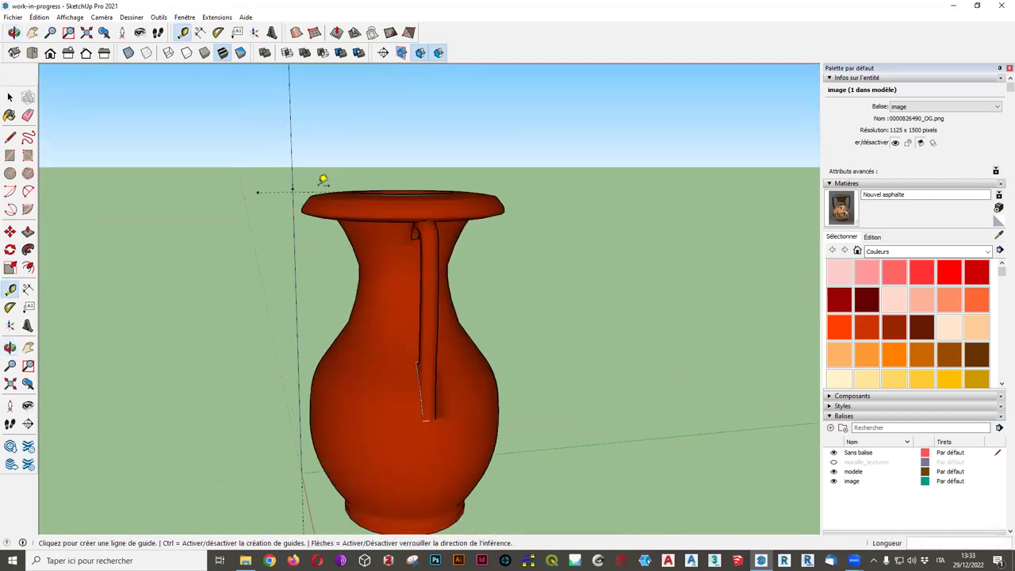
scroll(278, 208, up, 2)
scroll(288, 188, up, 1)
scroll(286, 194, up, 2)
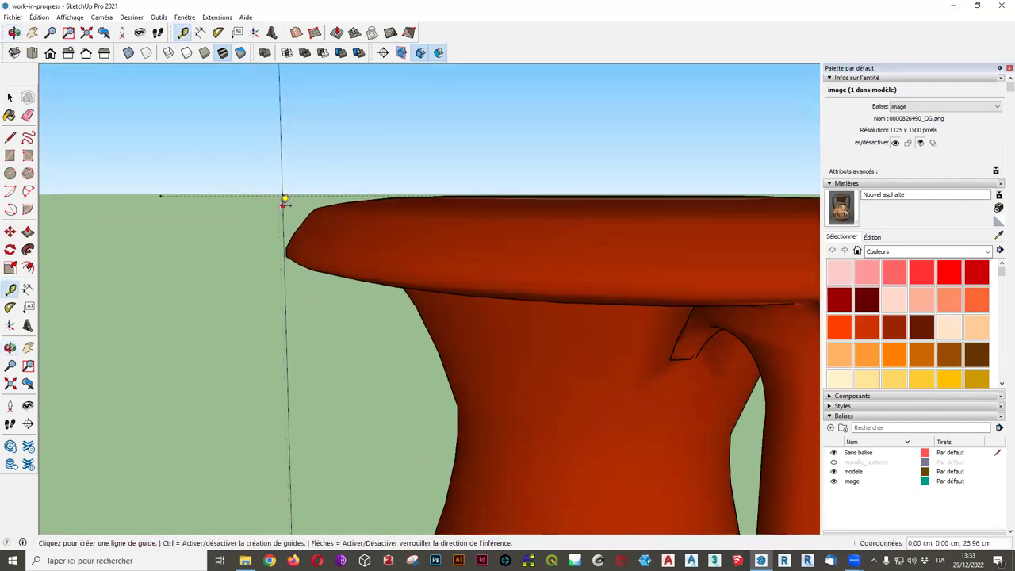
middle_drag(283, 199, 344, 235)
scroll(344, 220, down, 1)
scroll(321, 232, down, 2)
scroll(321, 233, down, 3)
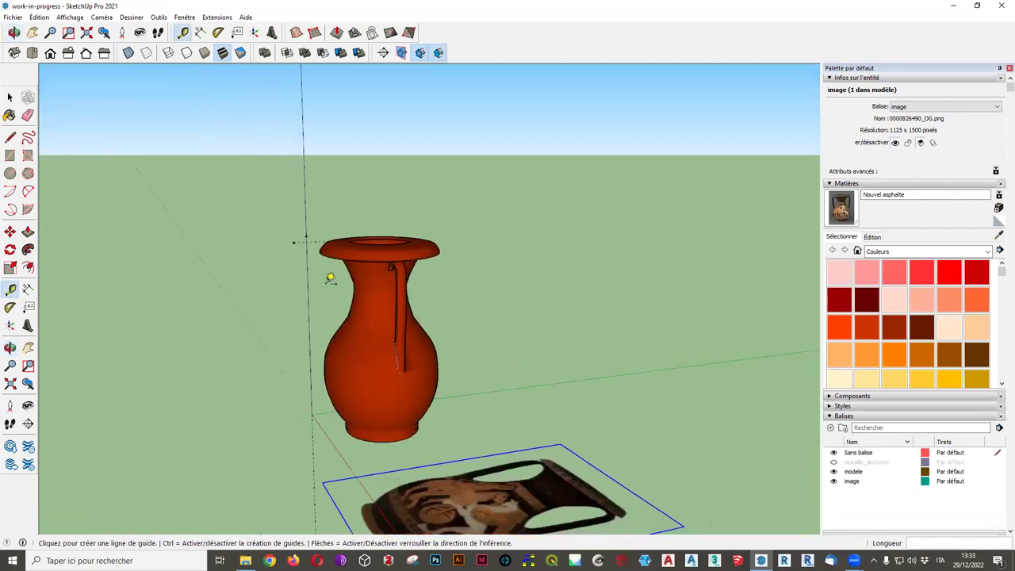
scroll(313, 351, down, 2)
middle_drag(312, 351, 307, 262)
scroll(349, 381, up, 2)
scroll(349, 380, up, 2)
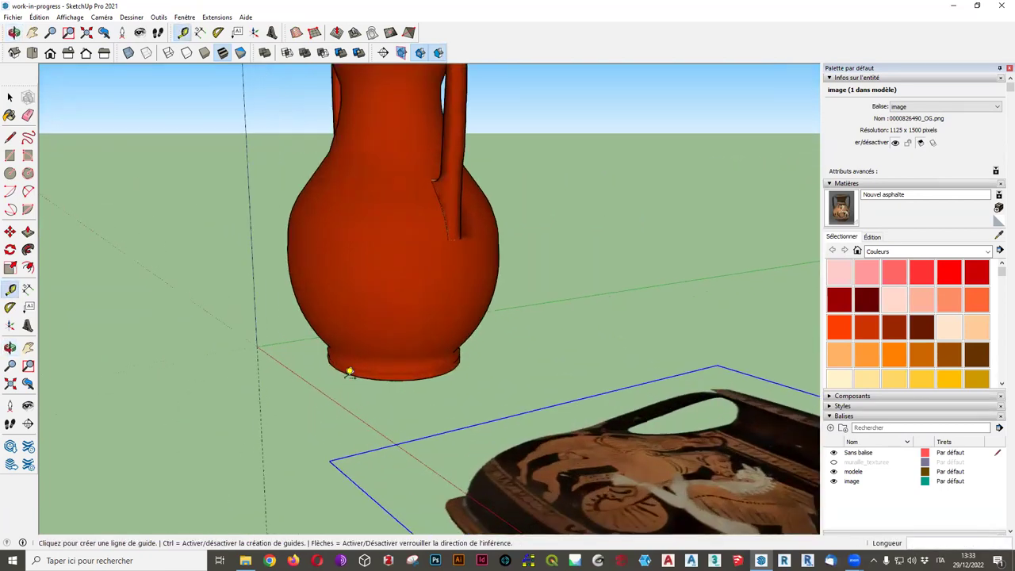
scroll(346, 371, up, 1)
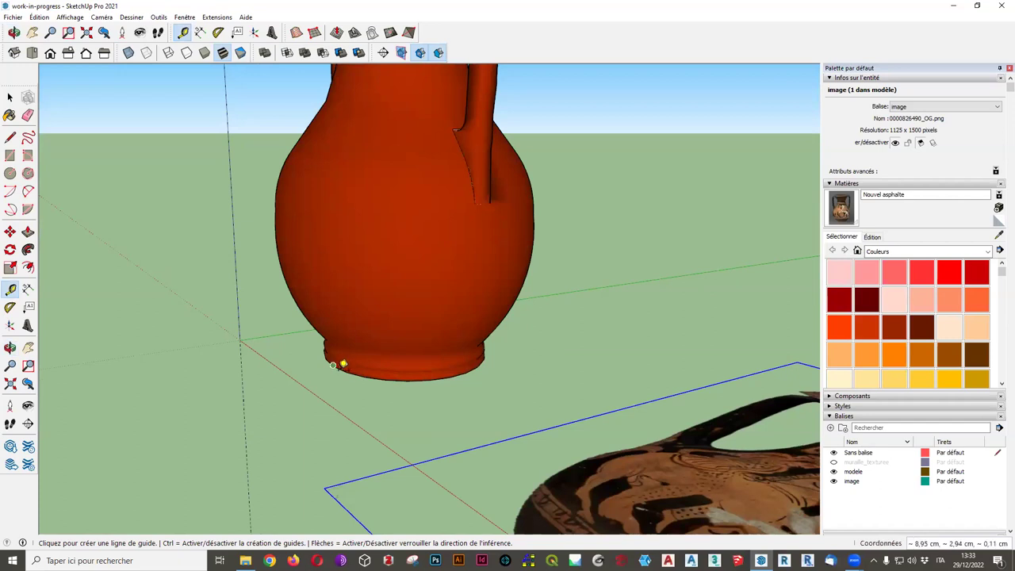
Place a guide line on the ground from the vase's base edge.
scroll(336, 371, up, 2)
mouse_move(344, 363)
middle_down()
mouse_move(356, 301)
mouse_move(370, 356)
middle_up()
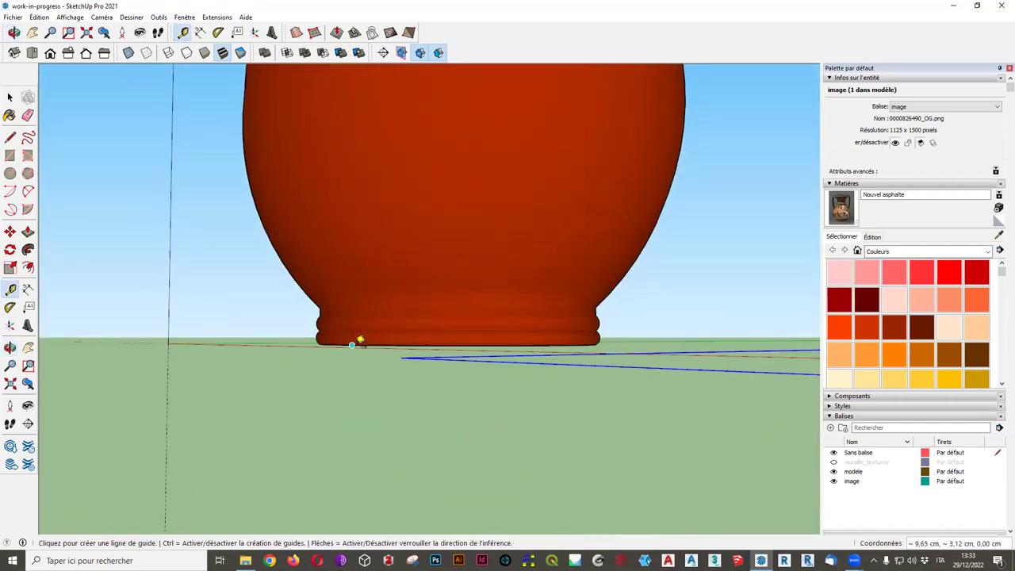
click(354, 342)
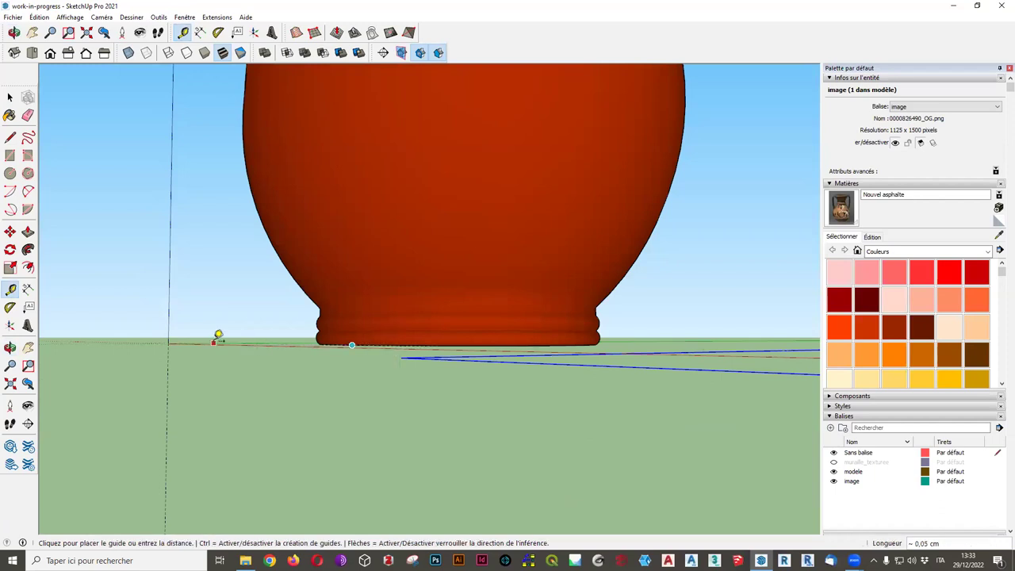
mouse_move(216, 347)
middle_down()
mouse_move(150, 415)
mouse_move(205, 358)
middle_up()
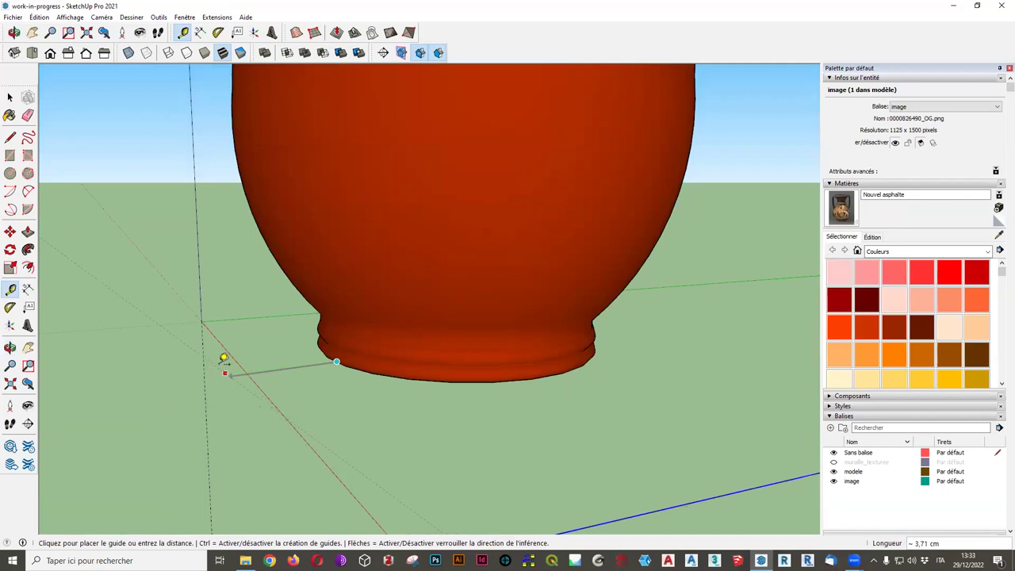
click(173, 373)
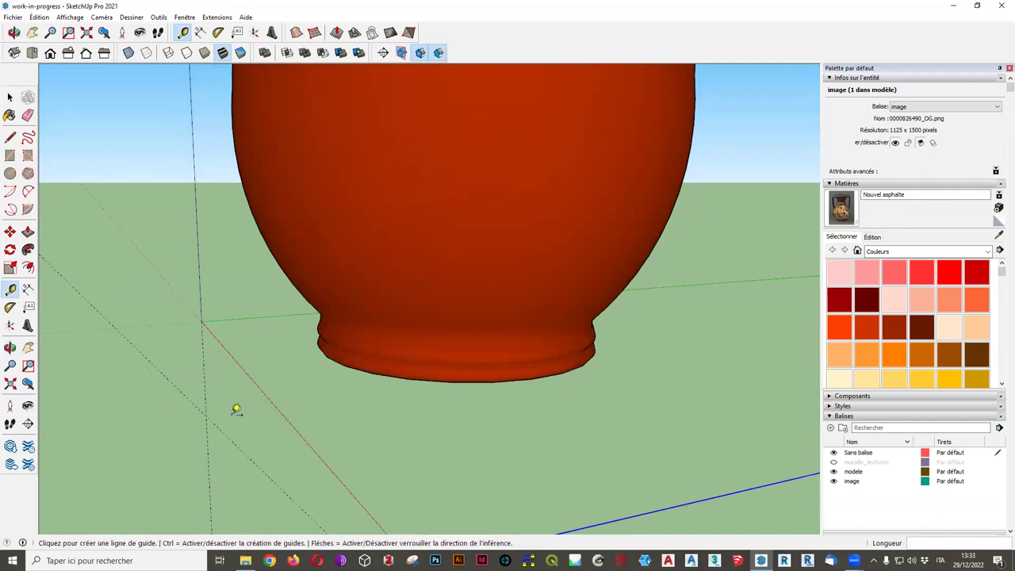
Place a vertical guide beside the vase from the rim's top point.
middle_drag(235, 410, 390, 376)
scroll(304, 394, down, 3)
scroll(318, 418, down, 3)
mouse_move(317, 431)
middle_down()
mouse_move(147, 517)
mouse_move(272, 389)
mouse_move(159, 399)
mouse_move(338, 265)
middle_up()
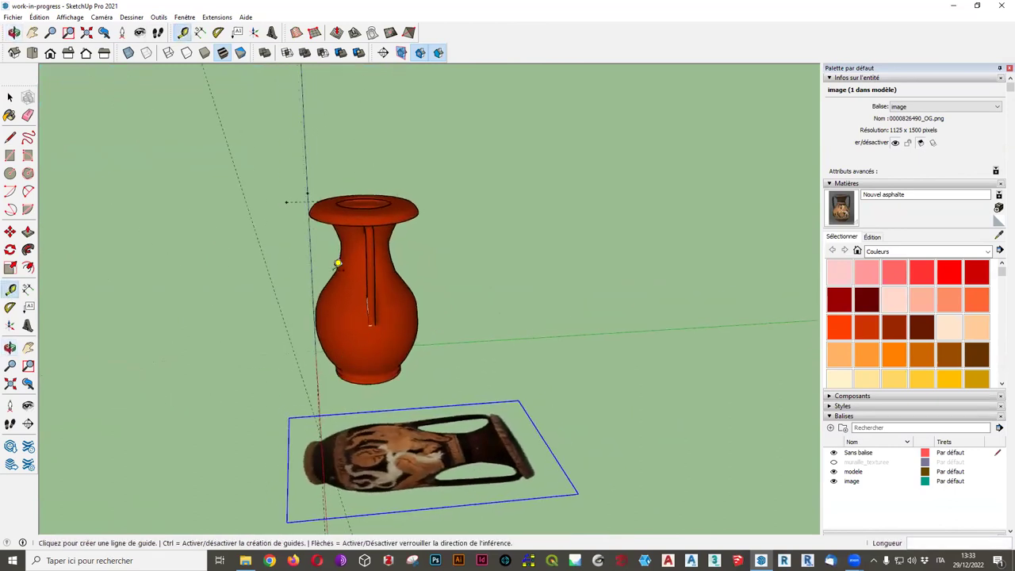
click(286, 201)
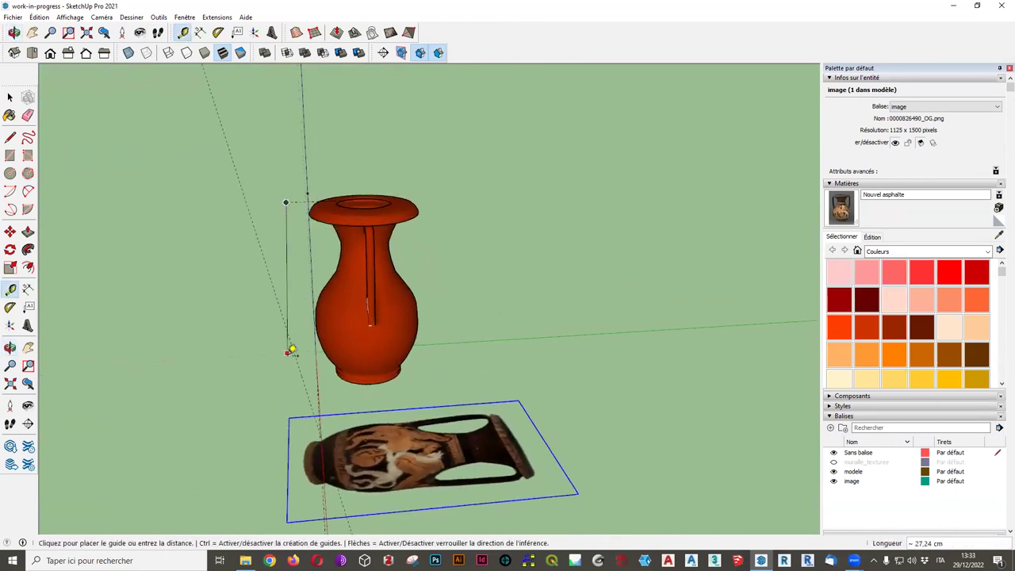
scroll(295, 390, up, 3)
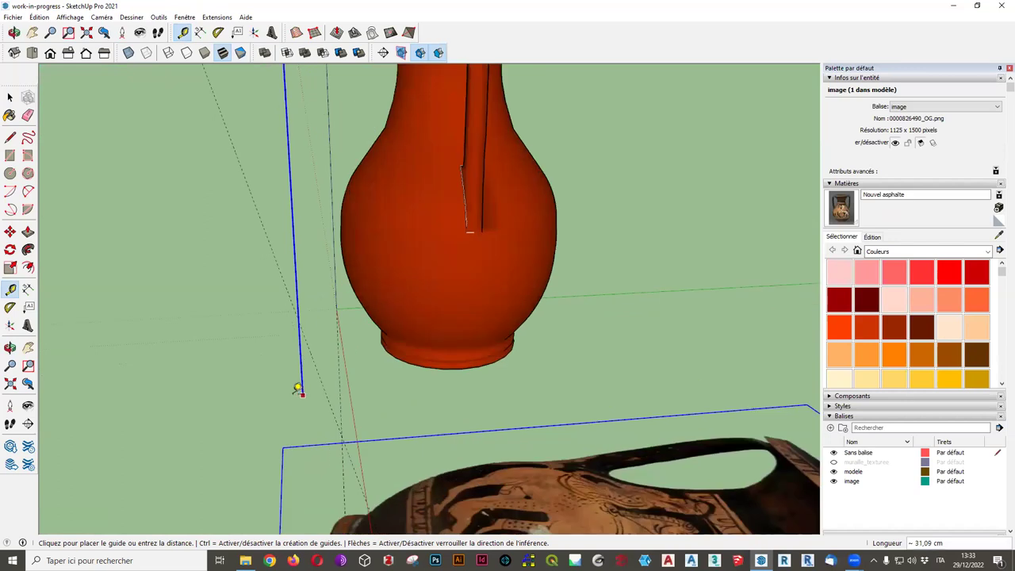
click(298, 412)
mouse_move(298, 411)
middle_down()
mouse_move(336, 341)
mouse_move(278, 342)
mouse_move(213, 410)
mouse_move(302, 340)
mouse_move(288, 335)
mouse_move(309, 349)
middle_up()
Add another guide line starting from the vertical guide.
scroll(328, 354, up, 3)
scroll(316, 357, up, 2)
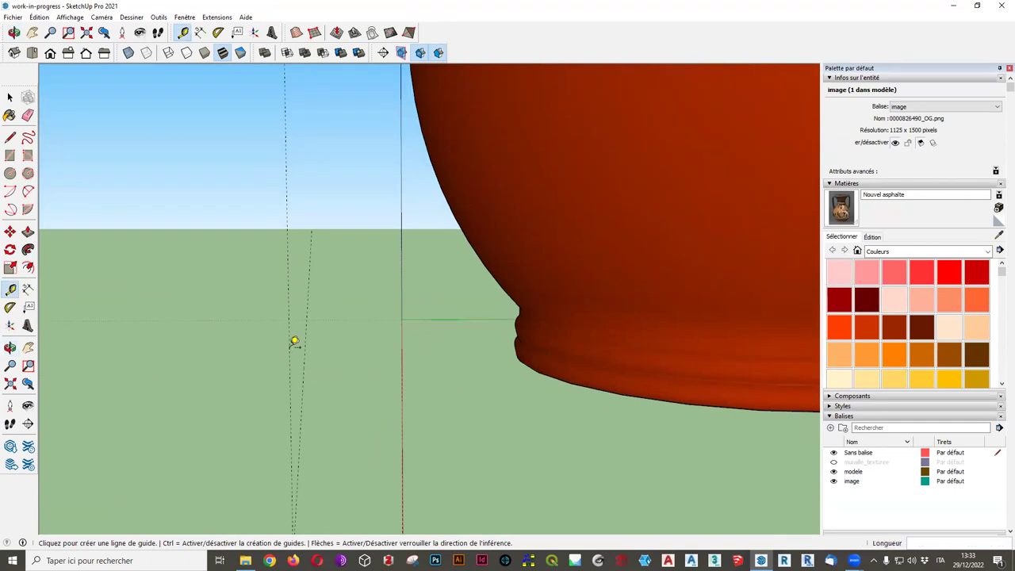
click(304, 349)
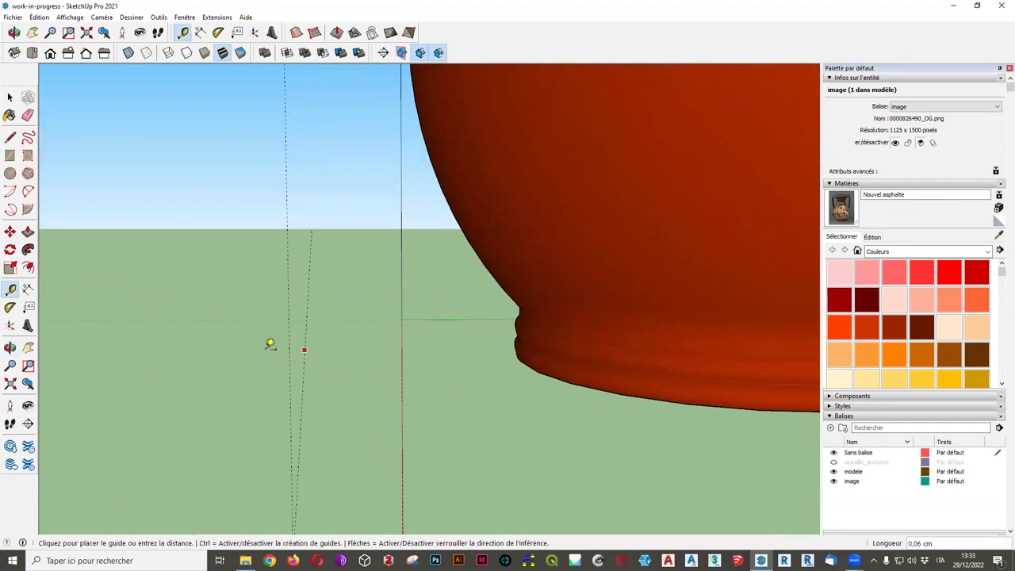
scroll(287, 346, up, 2)
scroll(262, 346, up, 2)
click(304, 361)
mouse_move(293, 385)
middle_down()
mouse_move(407, 412)
mouse_move(399, 415)
middle_up()
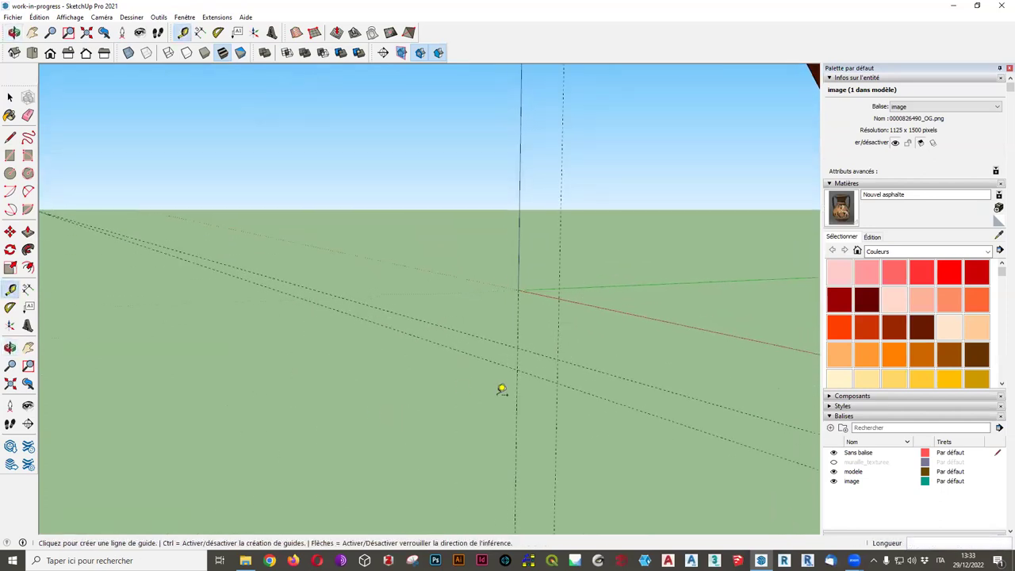
scroll(560, 376, up, 1)
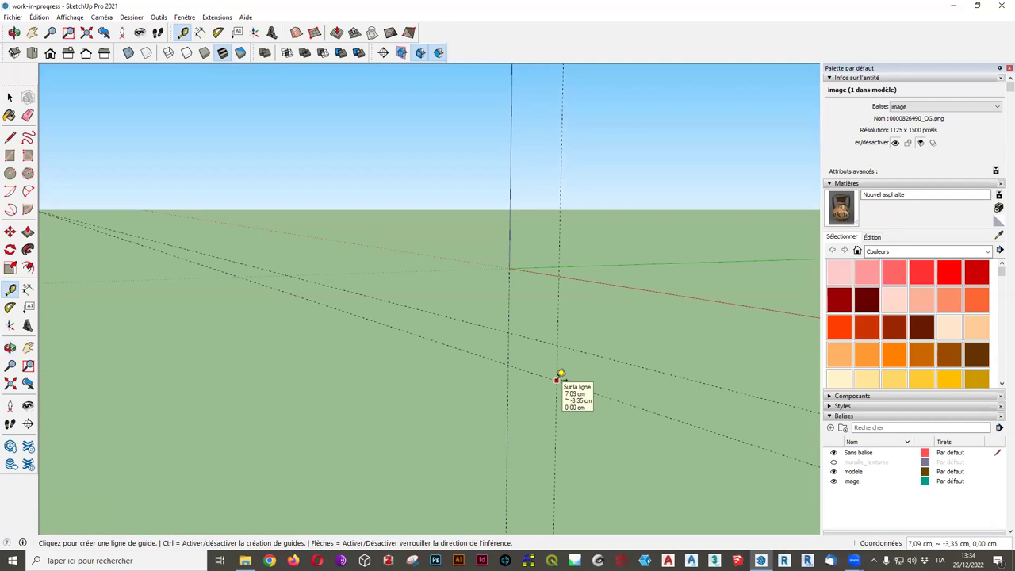
mouse_move(561, 377)
middle_down()
mouse_move(425, 395)
mouse_move(503, 389)
mouse_move(462, 373)
mouse_move(460, 356)
mouse_move(580, 357)
mouse_move(666, 342)
mouse_move(487, 333)
middle_up()
Drag a new guide upward from the vertical guide toward the rim.
click(479, 341)
scroll(479, 269, down, 3)
mouse_move(479, 283)
middle_down()
mouse_move(436, 340)
mouse_move(261, 406)
mouse_move(376, 140)
middle_up()
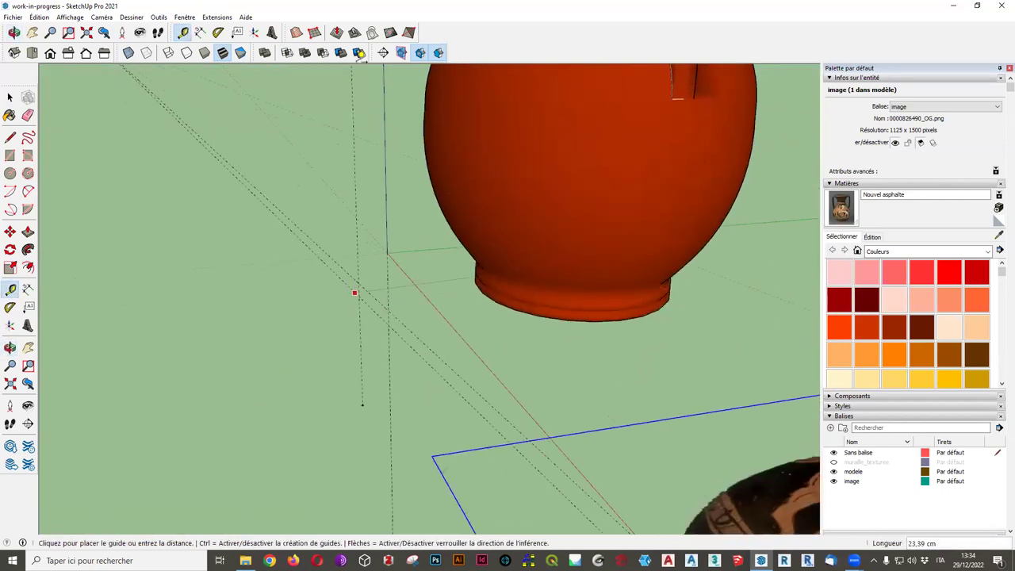
scroll(337, 159, down, 3)
scroll(341, 135, down, 2)
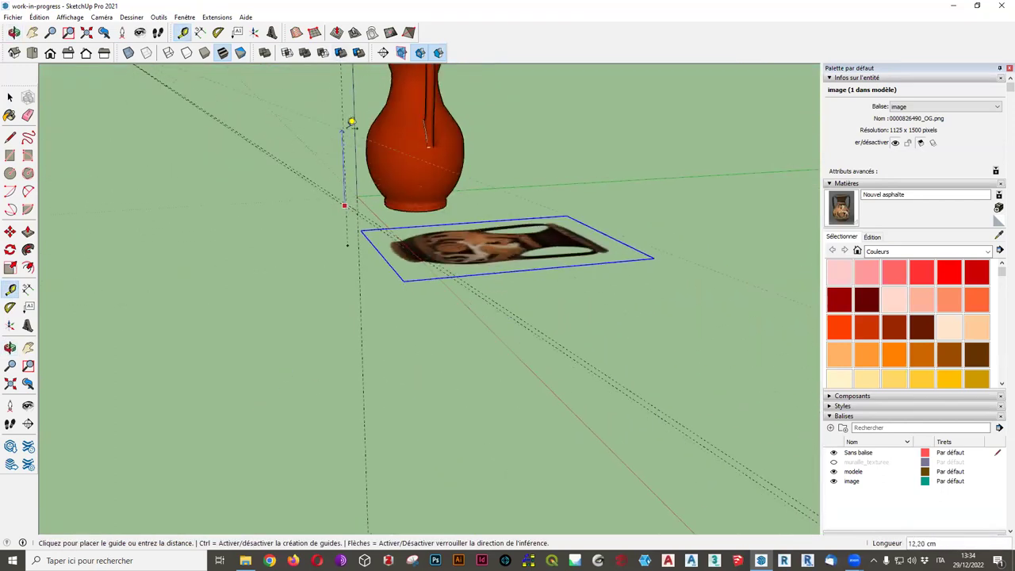
scroll(339, 152, up, 2)
scroll(340, 152, up, 2)
scroll(342, 143, down, 5)
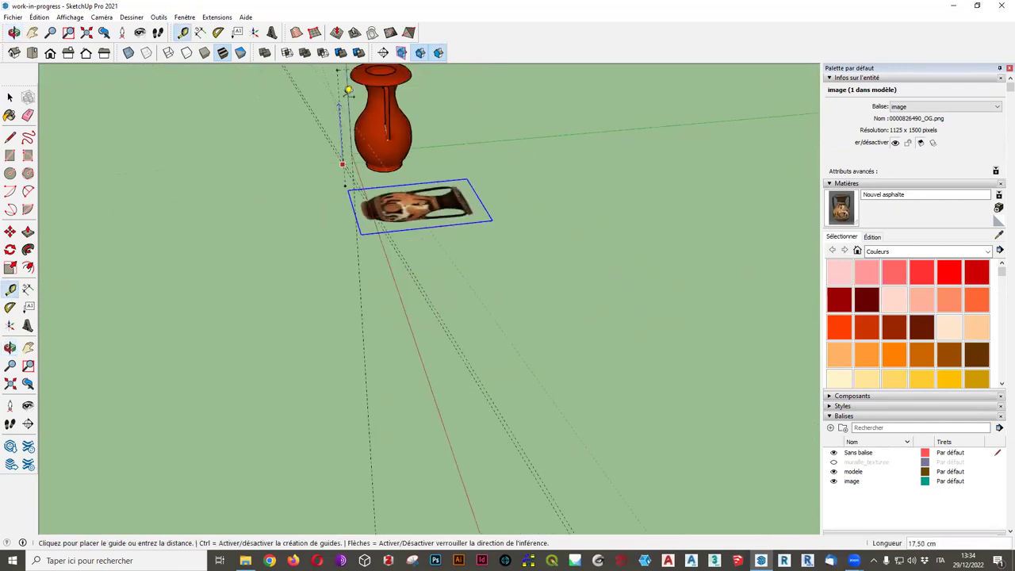
scroll(356, 220, up, 1)
scroll(356, 220, up, 2)
scroll(358, 208, up, 2)
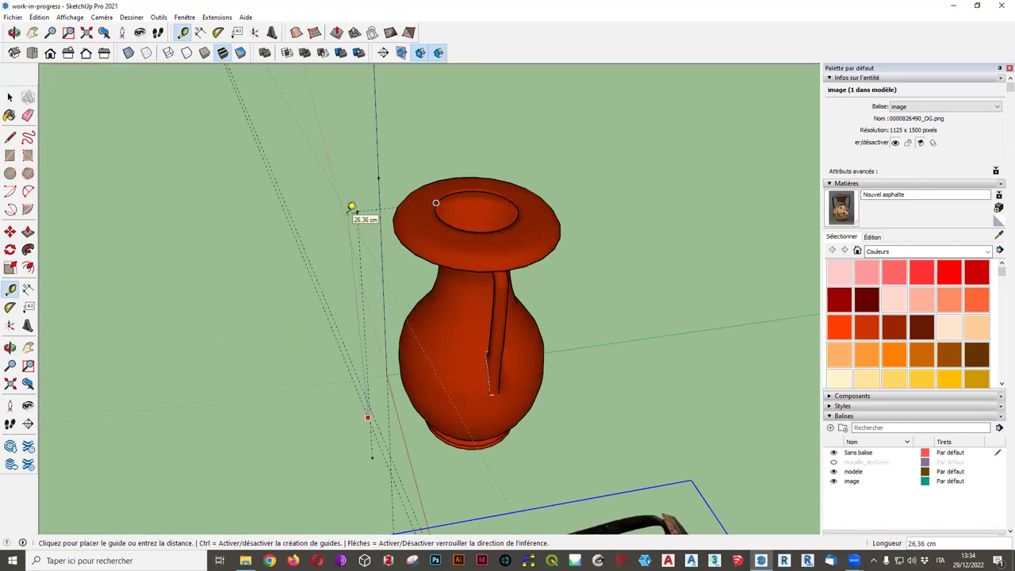
scroll(357, 211, up, 3)
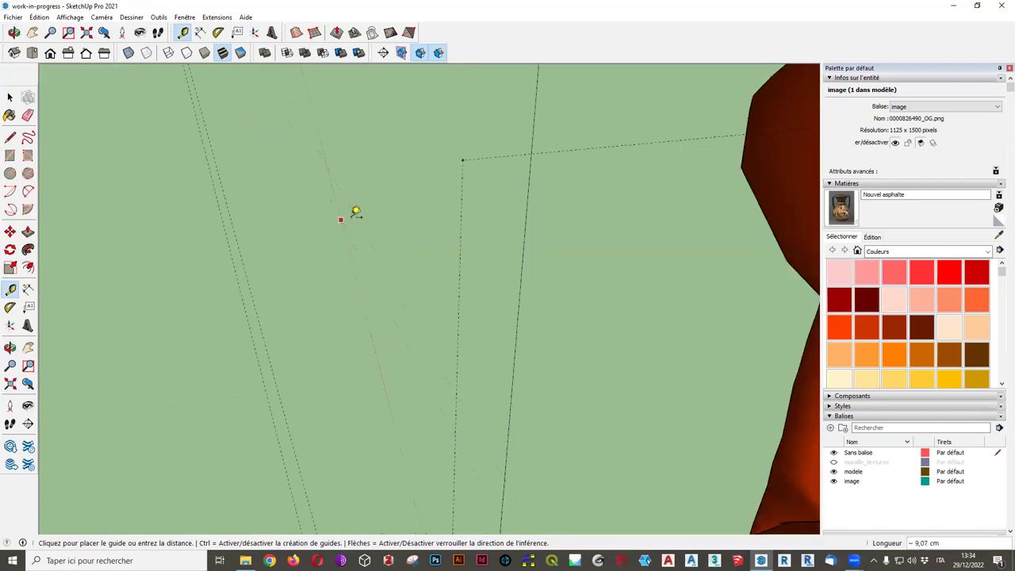
click(420, 156)
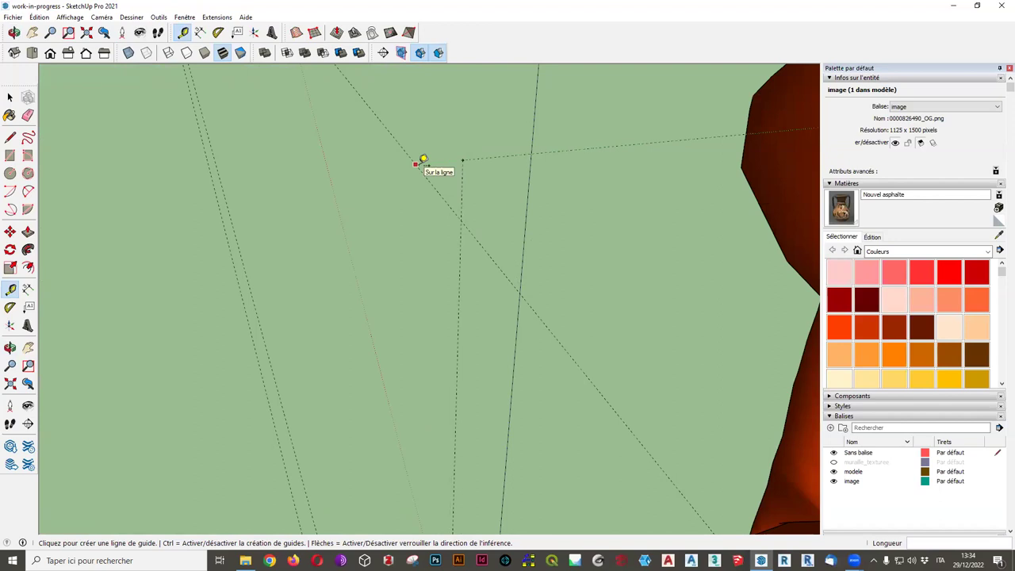
Undo the unfinished guide and orbit to a level view of the vase and photo.
key(ctrl+z)
scroll(359, 204, down, 5)
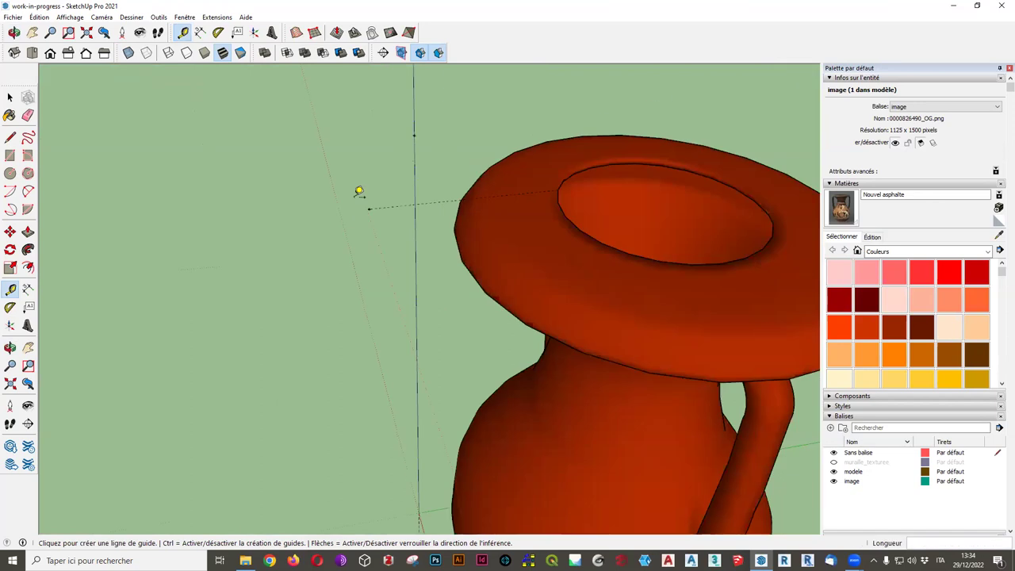
scroll(358, 193, down, 3)
mouse_move(349, 211)
middle_down()
mouse_move(508, 215)
mouse_move(299, 227)
middle_up()
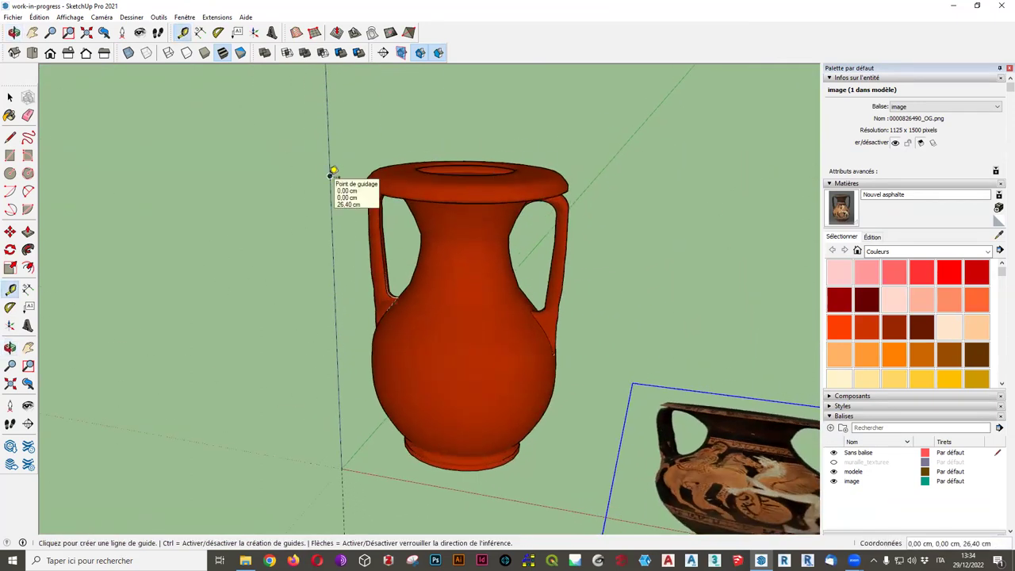
mouse_move(331, 173)
middle_down()
mouse_move(403, 193)
mouse_move(549, 268)
mouse_move(527, 256)
middle_up()
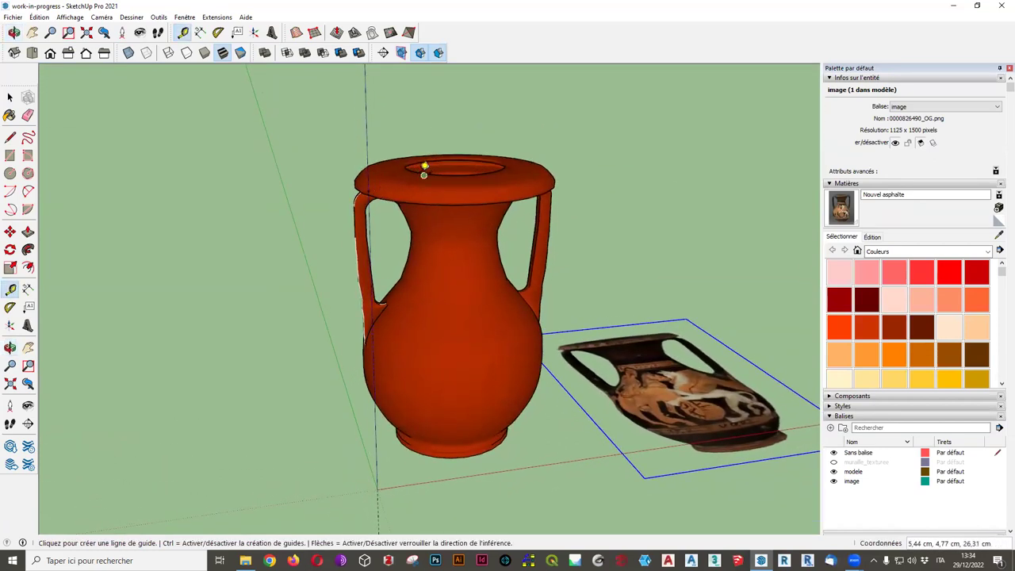
Start a measurement at the rim and tilt the view to see the rim beside the vertical guide.
click(414, 171)
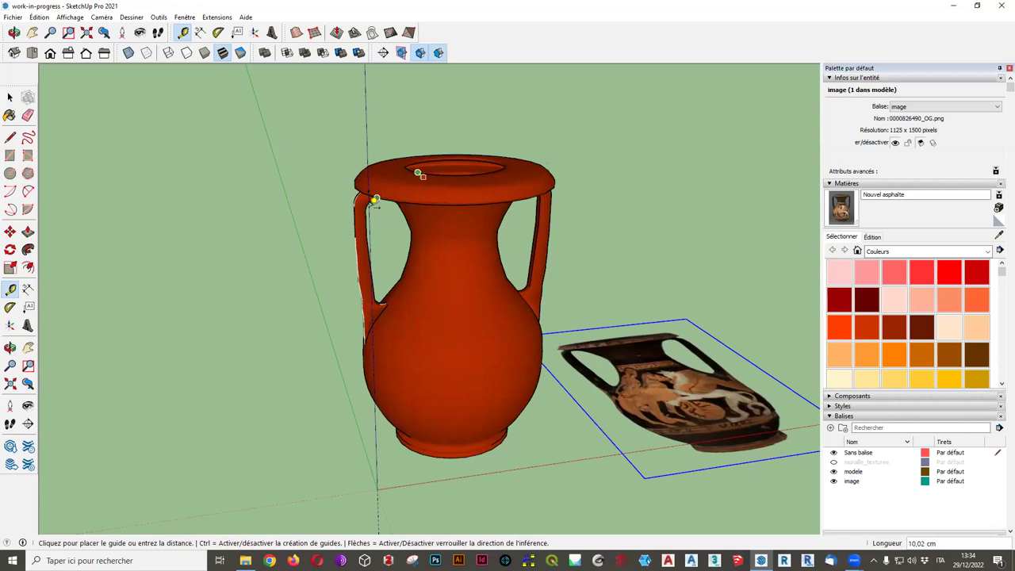
middle_drag(381, 230, 221, 147)
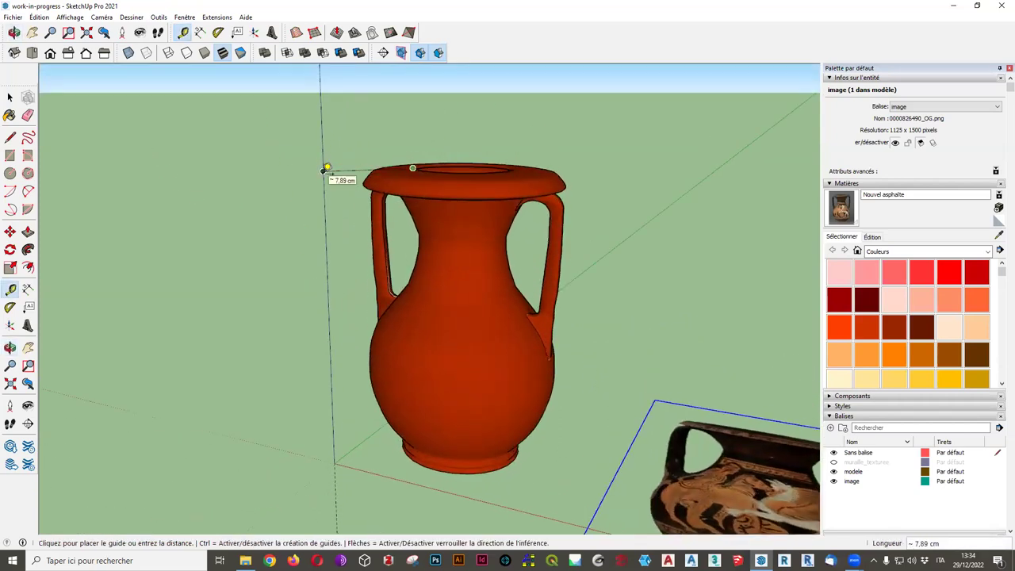
scroll(325, 170, up, 2)
scroll(326, 168, up, 2)
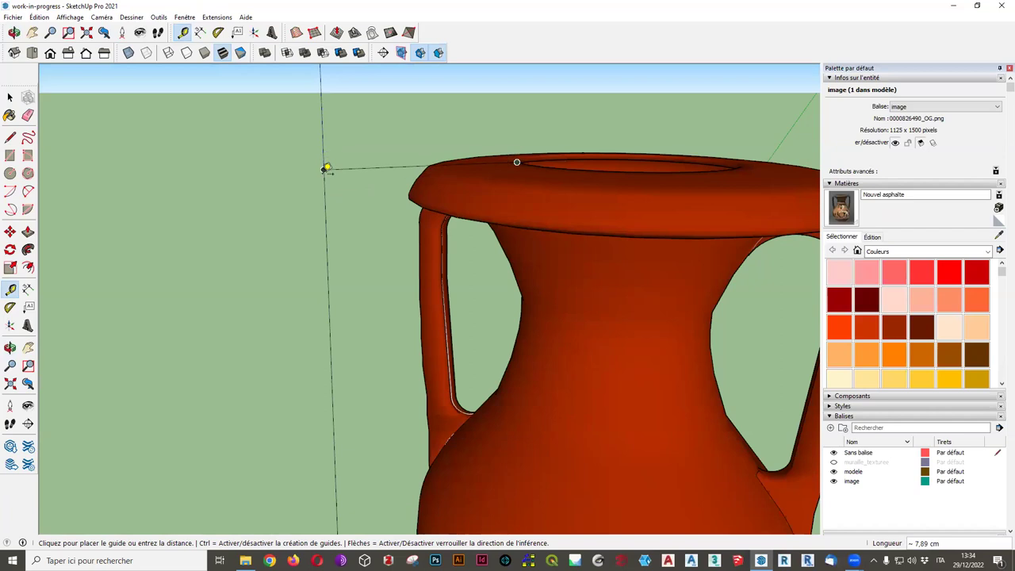
scroll(325, 169, up, 2)
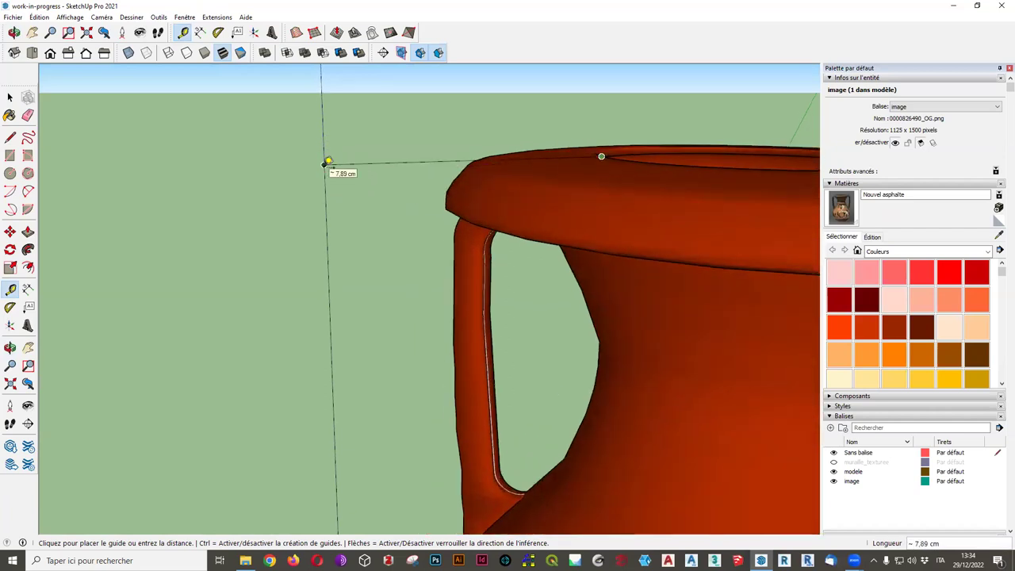
mouse_move(319, 164)
middle_down()
mouse_move(299, 140)
mouse_move(317, 145)
middle_up()
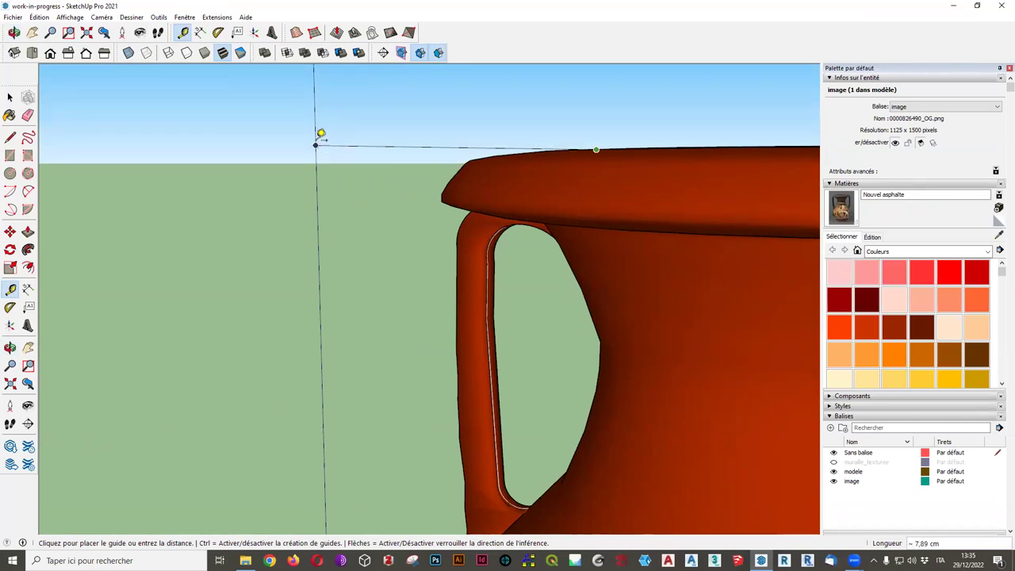
scroll(318, 148, up, 2)
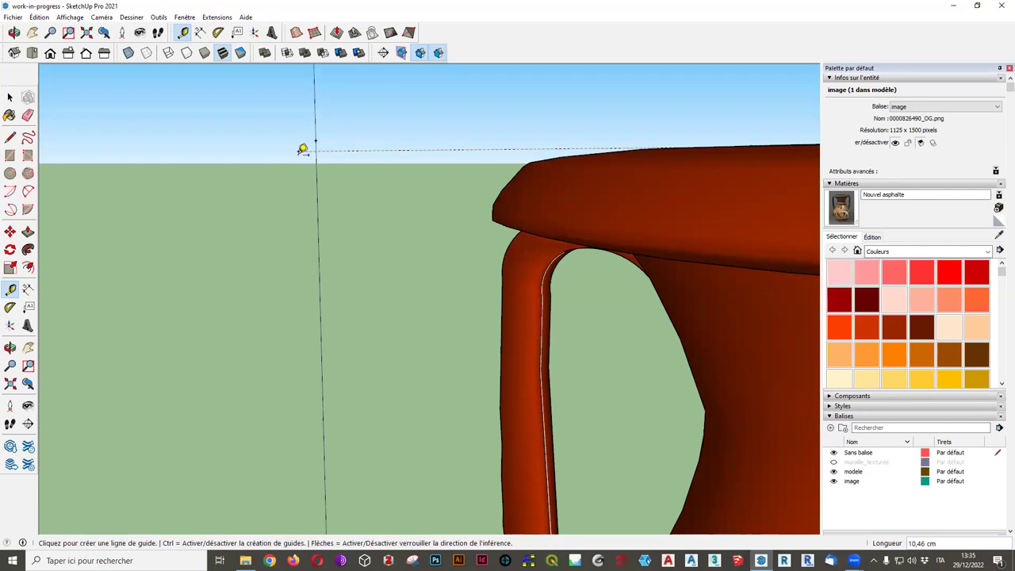
middle_drag(309, 204, 227, 224)
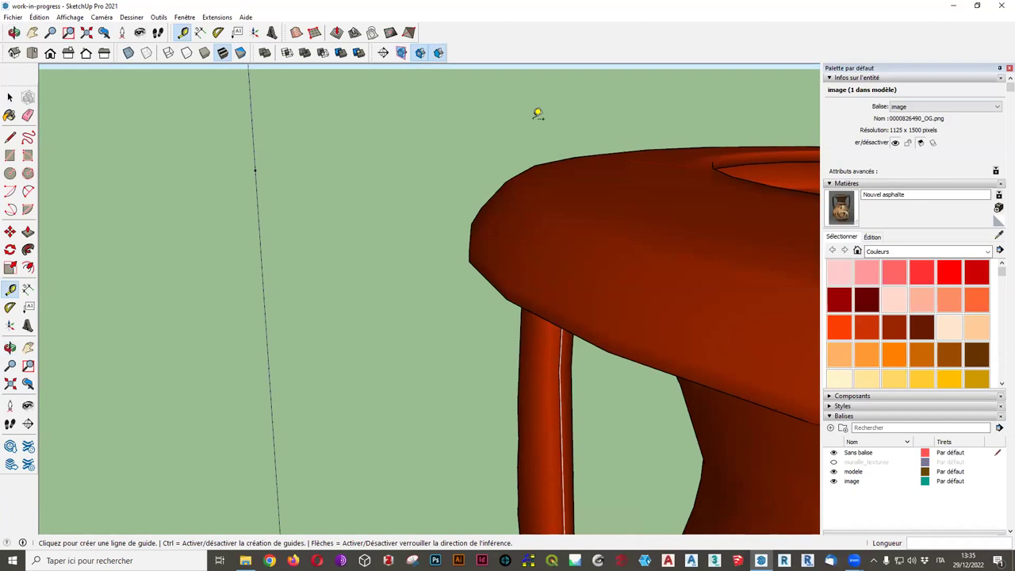
Measure from the rim's outer edge to the vertical guide, reading about 6.32 cm.
click(721, 172)
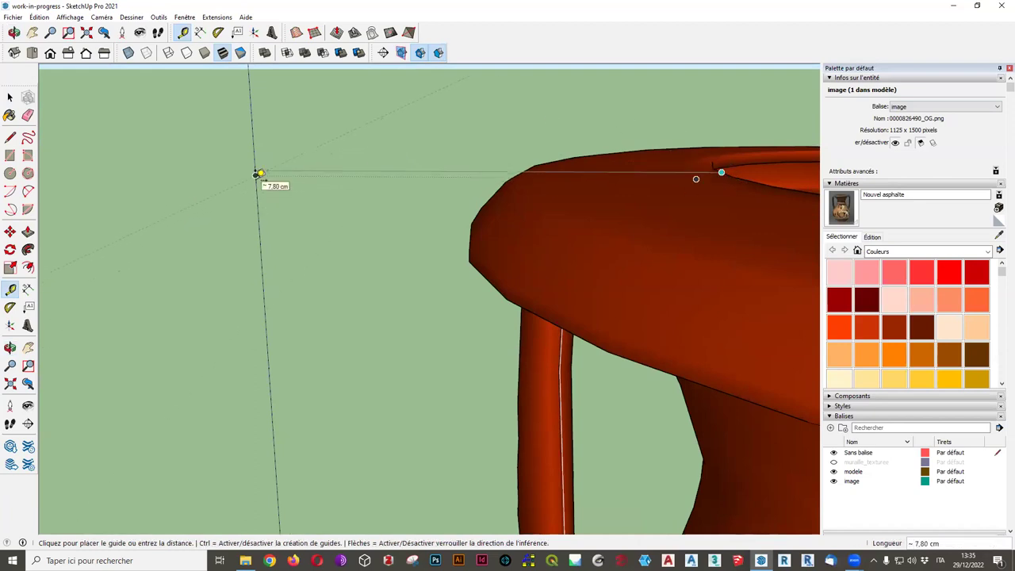
scroll(259, 170, up, 1)
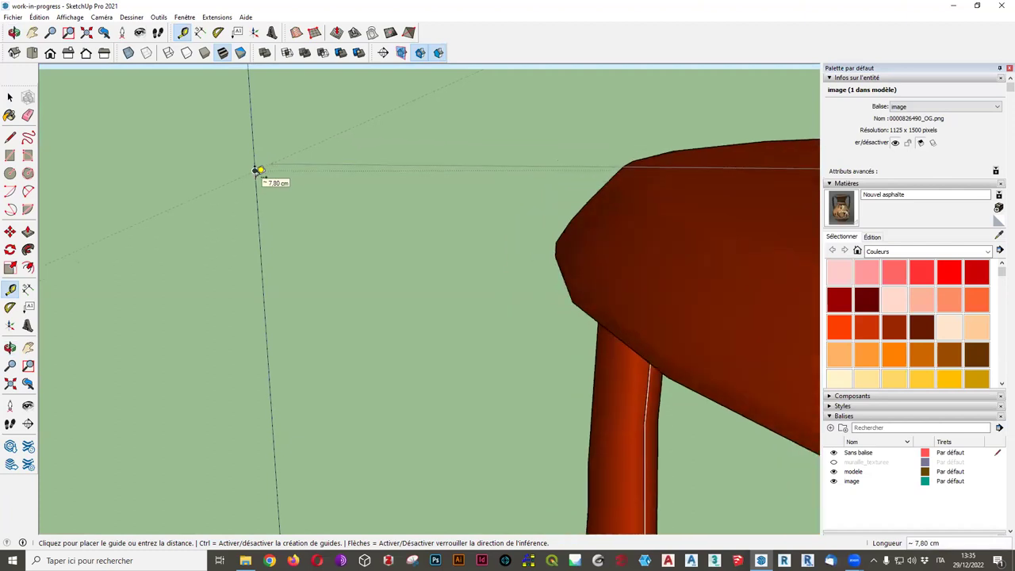
scroll(259, 171, up, 1)
click(255, 167)
scroll(290, 187, down, 2)
scroll(306, 198, up, 2)
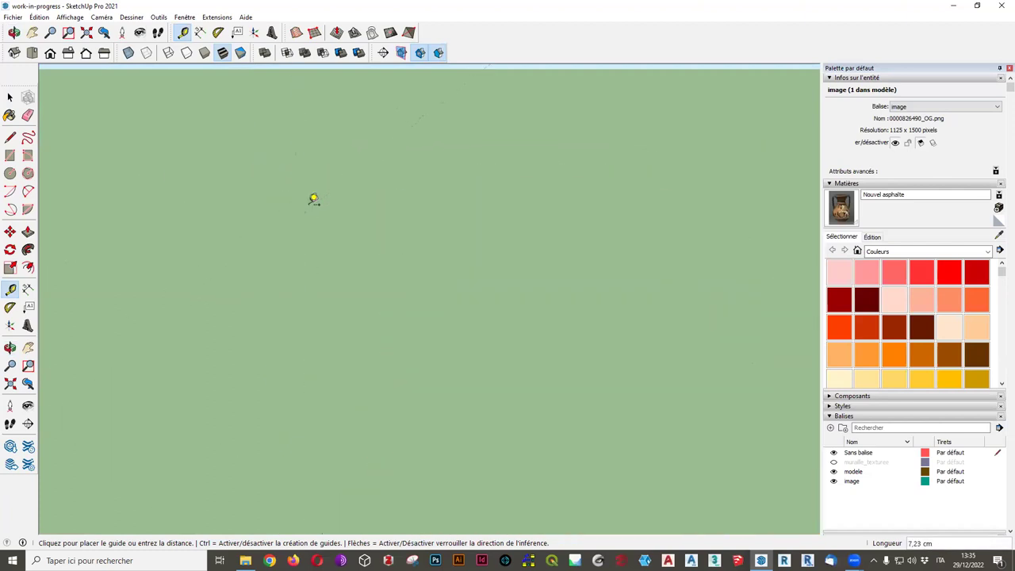
scroll(328, 198, down, 2)
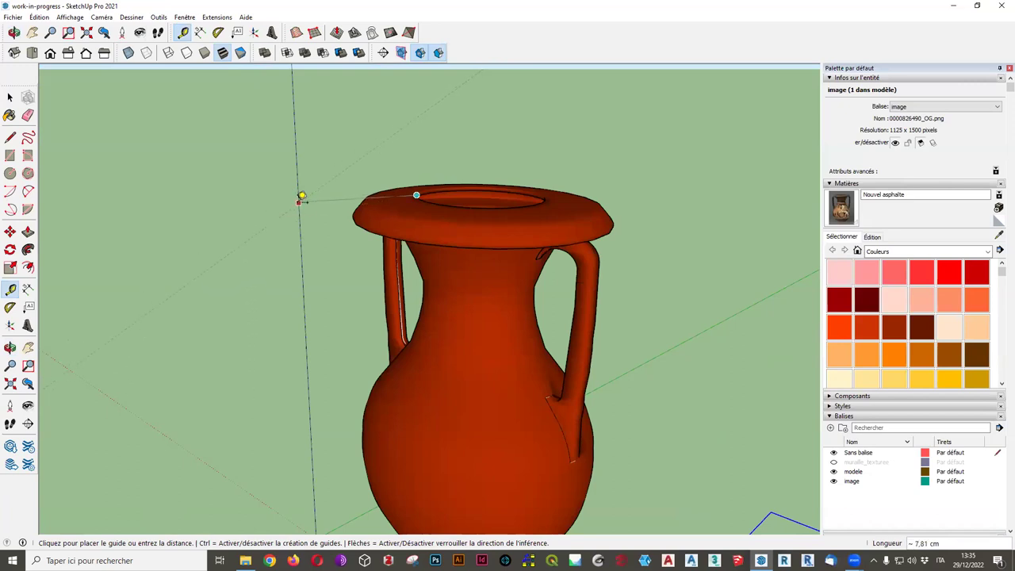
scroll(285, 194, up, 2)
scroll(302, 196, down, 3)
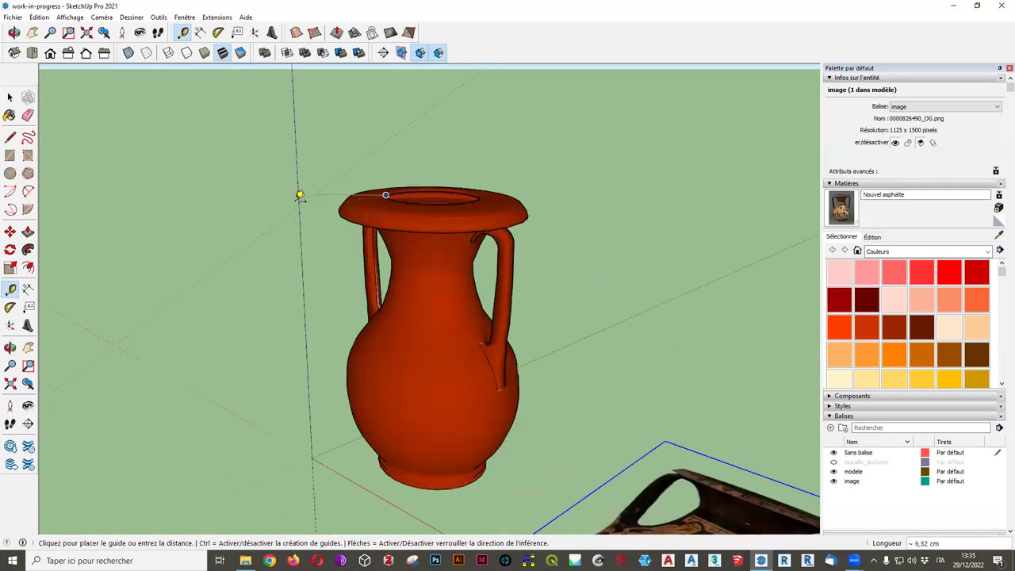
scroll(301, 198, up, 3)
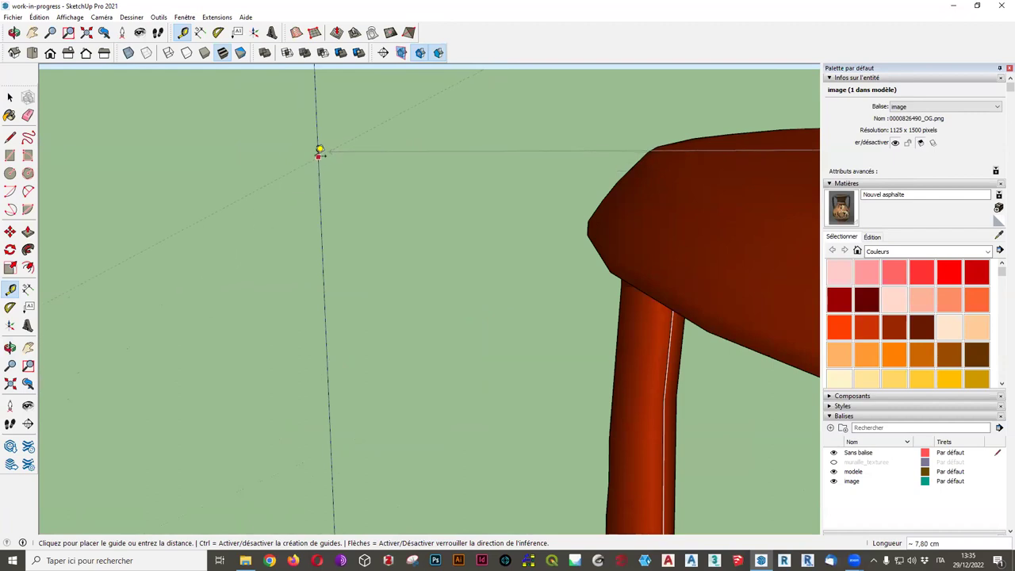
Orbit around the vase to a front view looking into its mouth, facing the photo.
scroll(318, 158, down, 5)
middle_drag(357, 170, 362, 175)
middle_drag(372, 259, 366, 238)
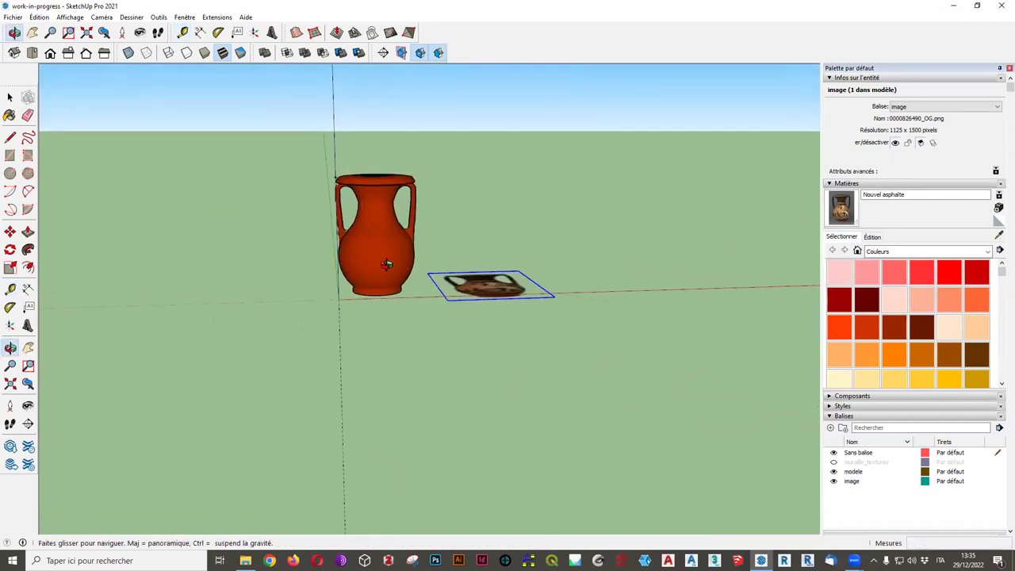
scroll(401, 148, up, 3)
scroll(364, 269, up, 1)
scroll(297, 423, down, 1)
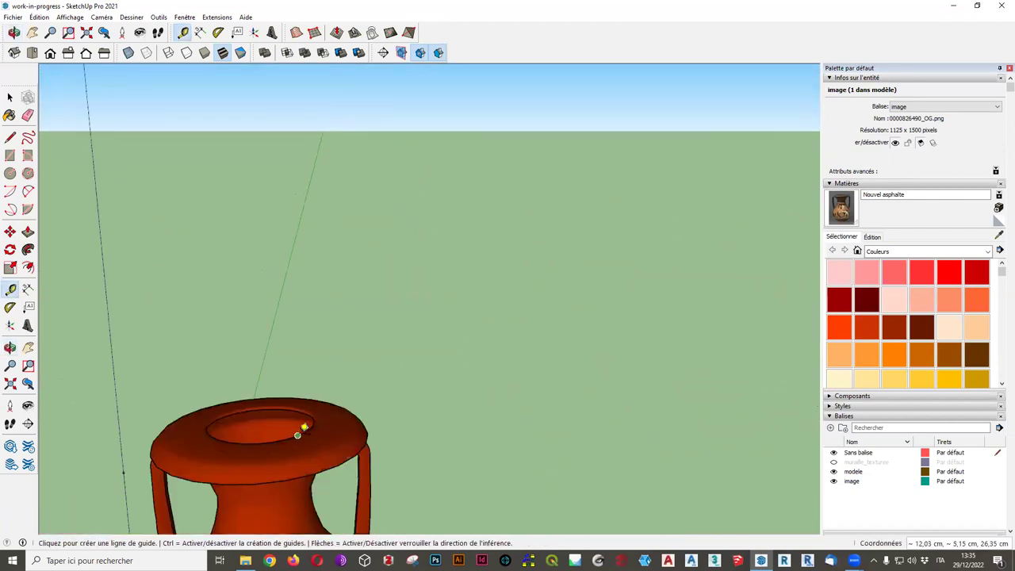
scroll(328, 229, down, 3)
mouse_move(328, 230)
middle_down()
mouse_move(291, 362)
mouse_move(318, 344)
mouse_move(407, 351)
middle_up()
middle_drag(95, 103, 193, 175)
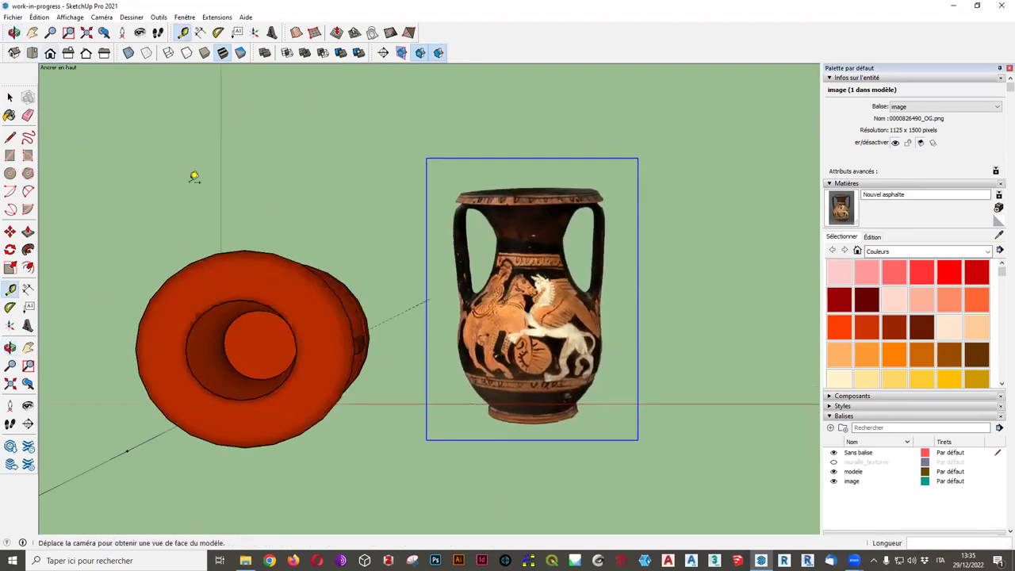
mouse_move(267, 324)
middle_down()
mouse_move(328, 288)
mouse_move(301, 262)
middle_up()
mouse_move(48, 127)
middle_down()
mouse_move(113, 176)
mouse_move(407, 80)
middle_up()
Draw a vertical and a horizontal line crossing over the vase mouth.
key(l)
click(423, 251)
click(423, 351)
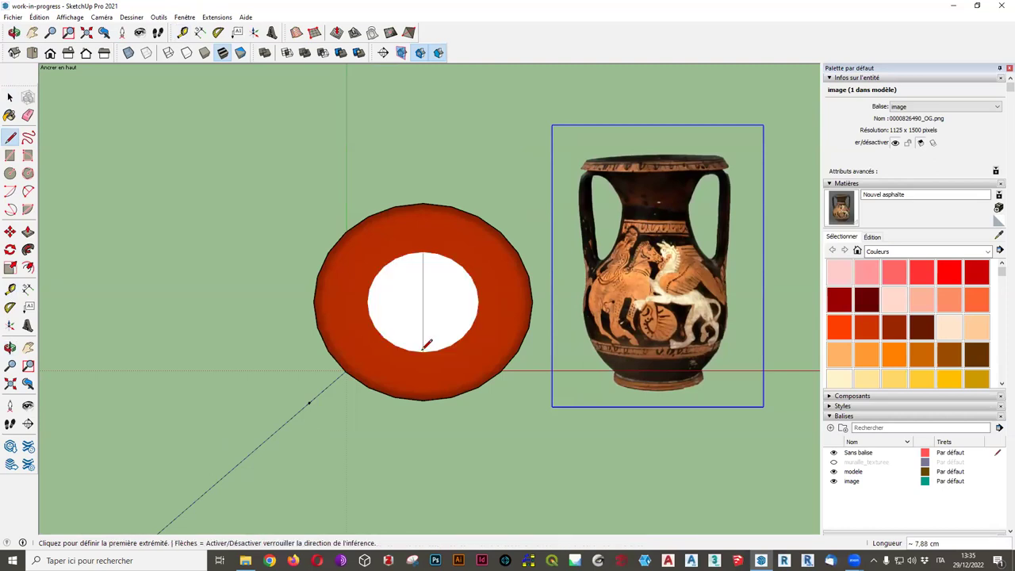
click(367, 301)
click(478, 301)
Tape Measure downward from the lines' intersection at the rim centre, about 24.82 cm.
mouse_move(402, 290)
middle_down()
mouse_move(412, 304)
mouse_move(373, 262)
middle_up()
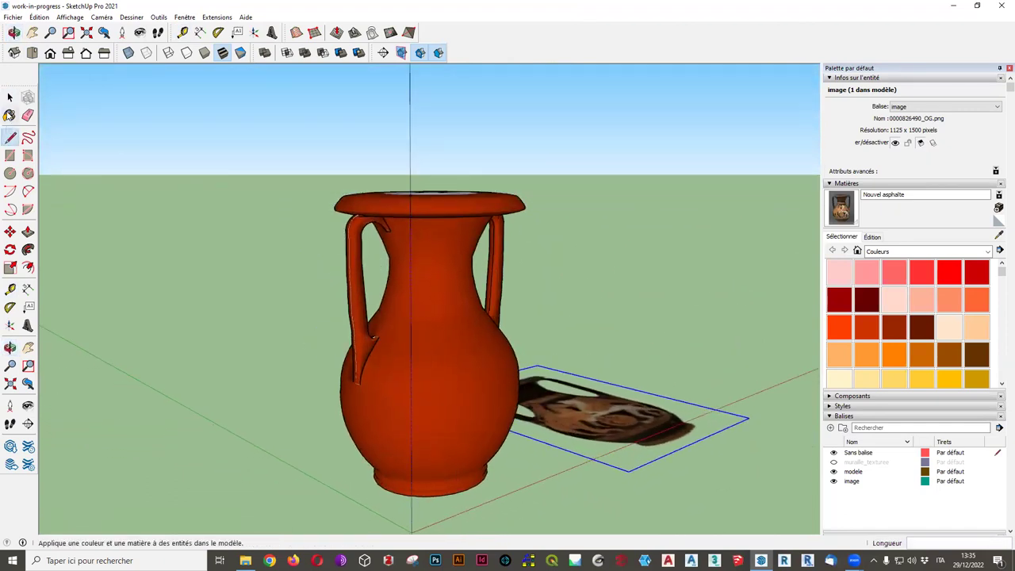
click(10, 292)
middle_drag(468, 207, 479, 155)
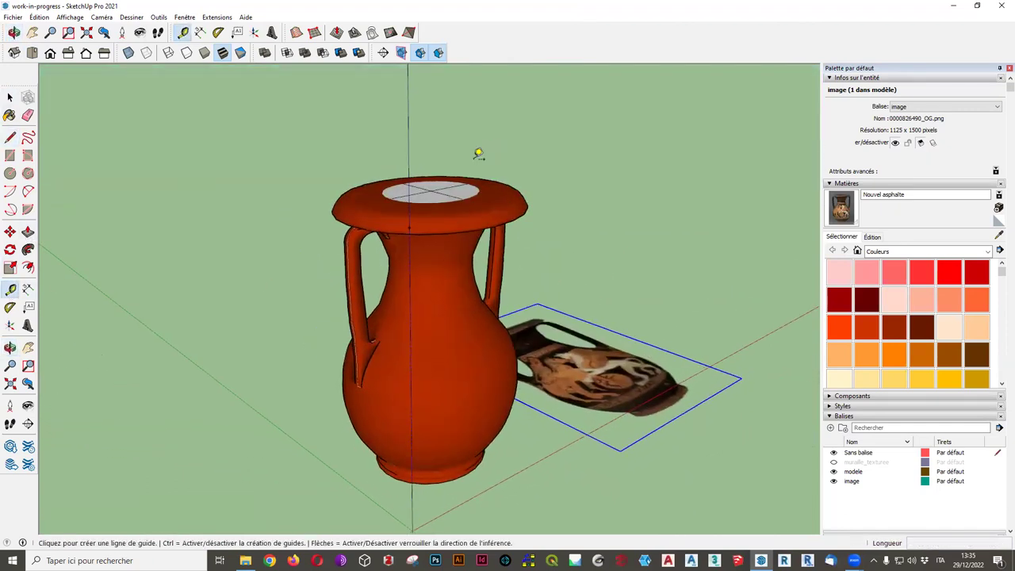
click(437, 189)
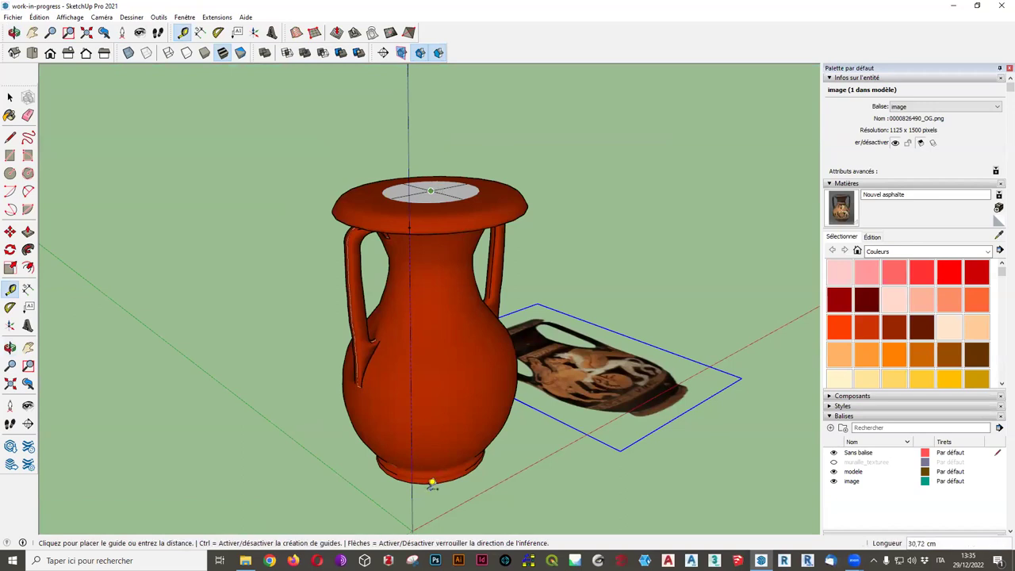
middle_drag(433, 480, 441, 509)
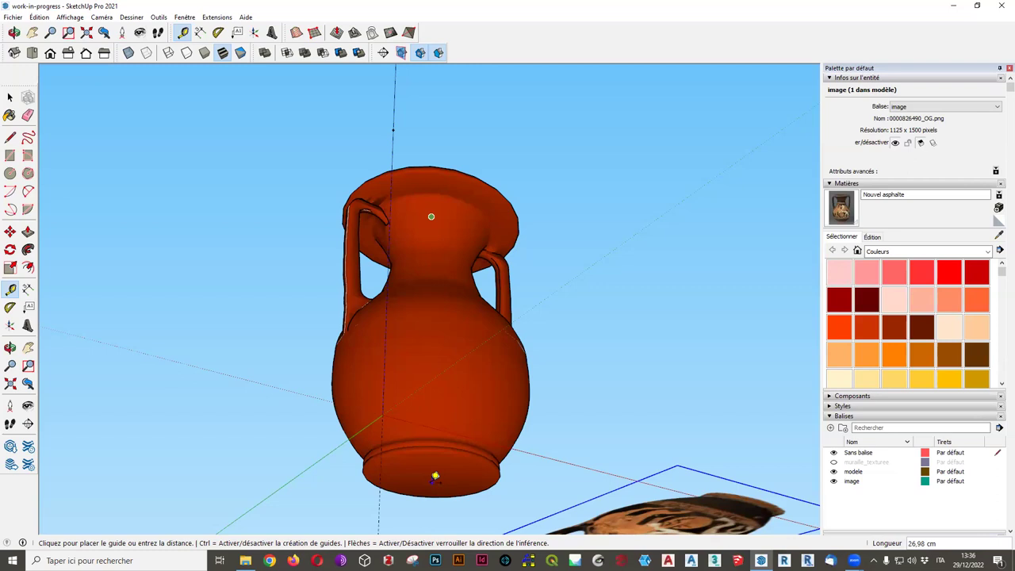
mouse_move(399, 154)
middle_down()
mouse_move(400, 316)
mouse_move(437, 342)
mouse_move(419, 494)
middle_up()
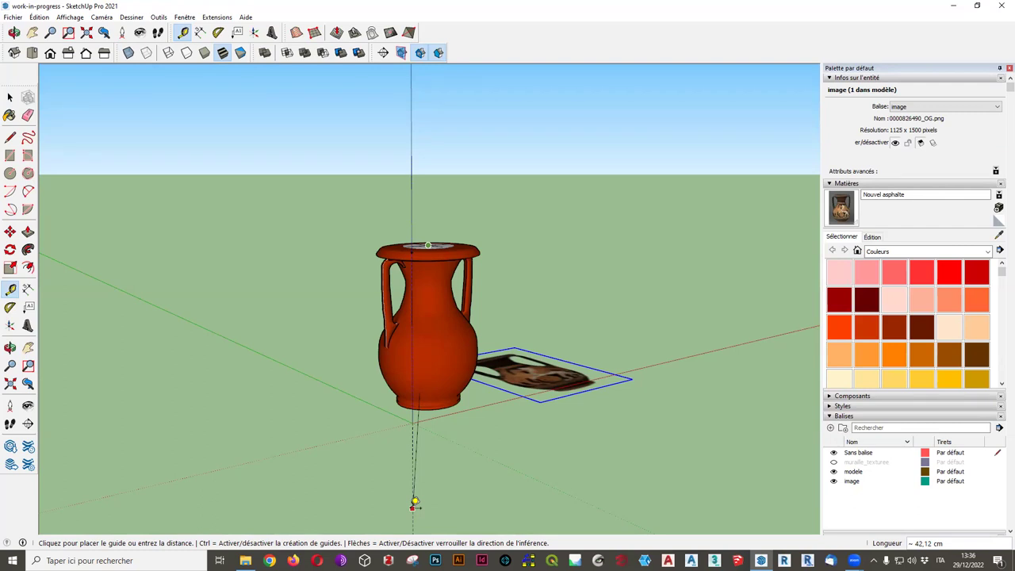
mouse_move(356, 274)
middle_down()
mouse_move(190, 346)
mouse_move(544, 277)
middle_up()
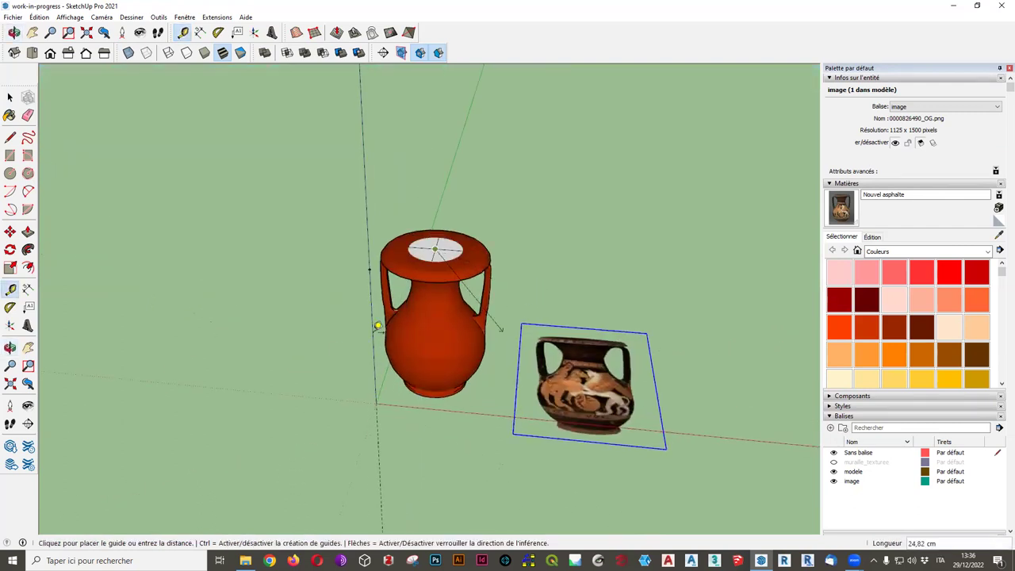
Cancel the unfinished measurement and turn the view so the vase photo faces you.
click(379, 325)
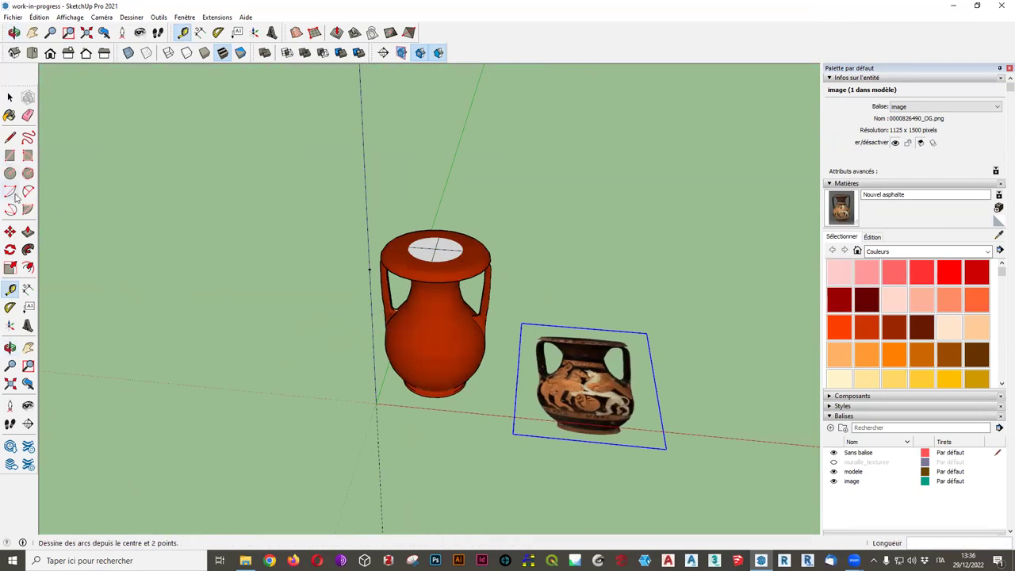
mouse_move(539, 304)
middle_down()
mouse_move(499, 380)
mouse_move(560, 502)
mouse_move(587, 442)
mouse_move(680, 390)
middle_up()
scroll(666, 393, up, 4)
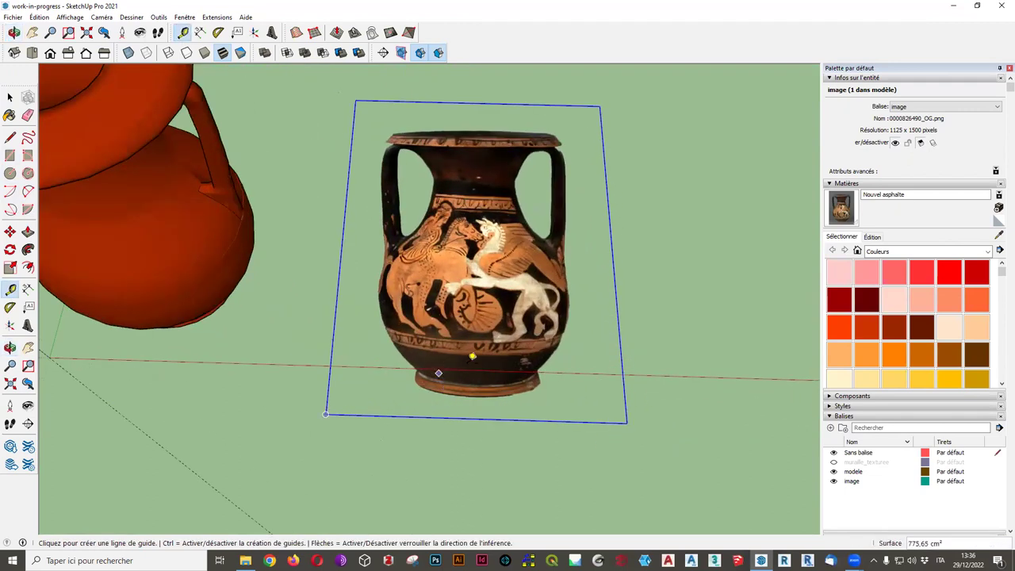
scroll(526, 400, down, 2)
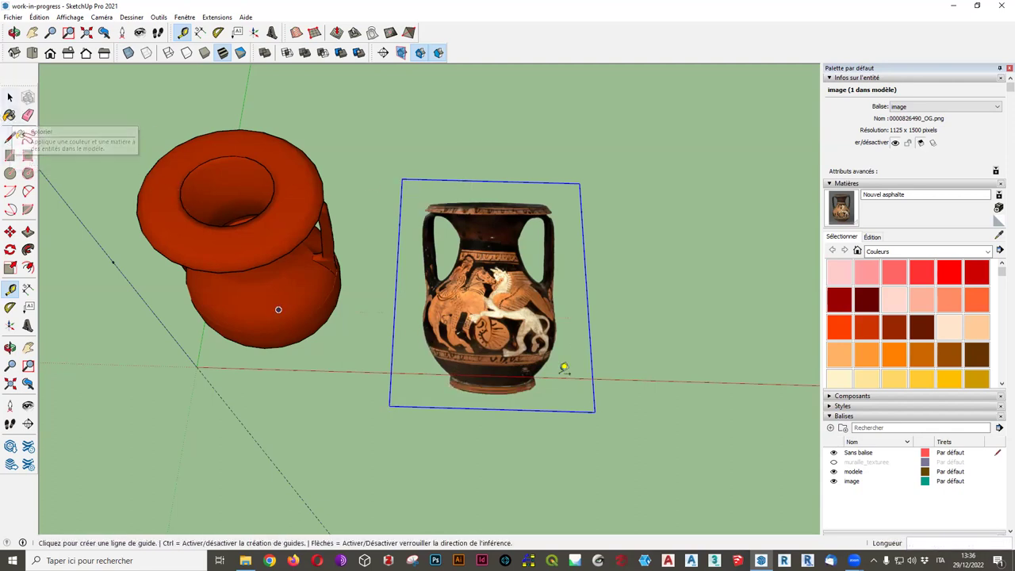
middle_drag(563, 368, 544, 377)
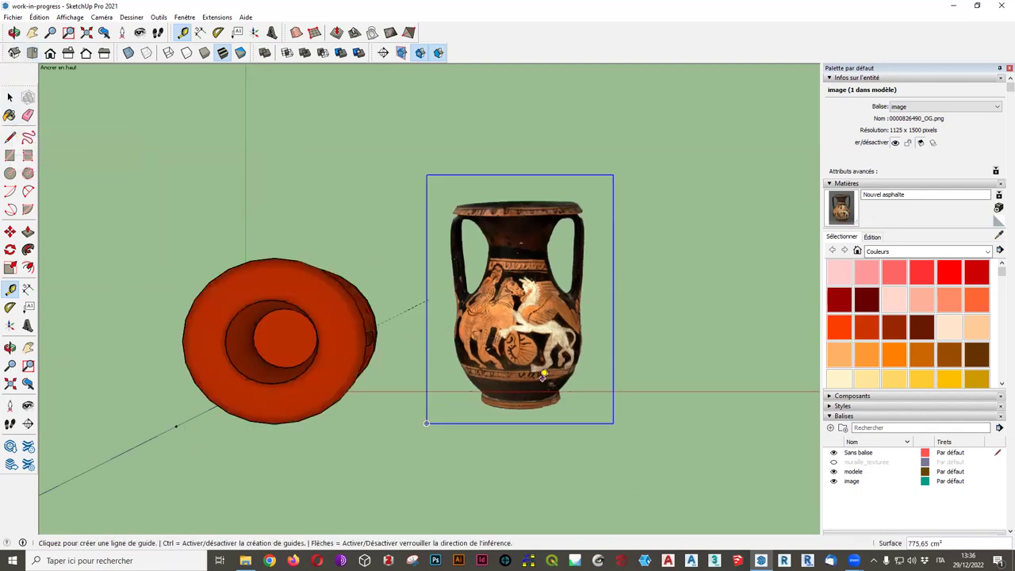
scroll(543, 377, up, 2)
scroll(532, 393, up, 3)
scroll(516, 412, up, 1)
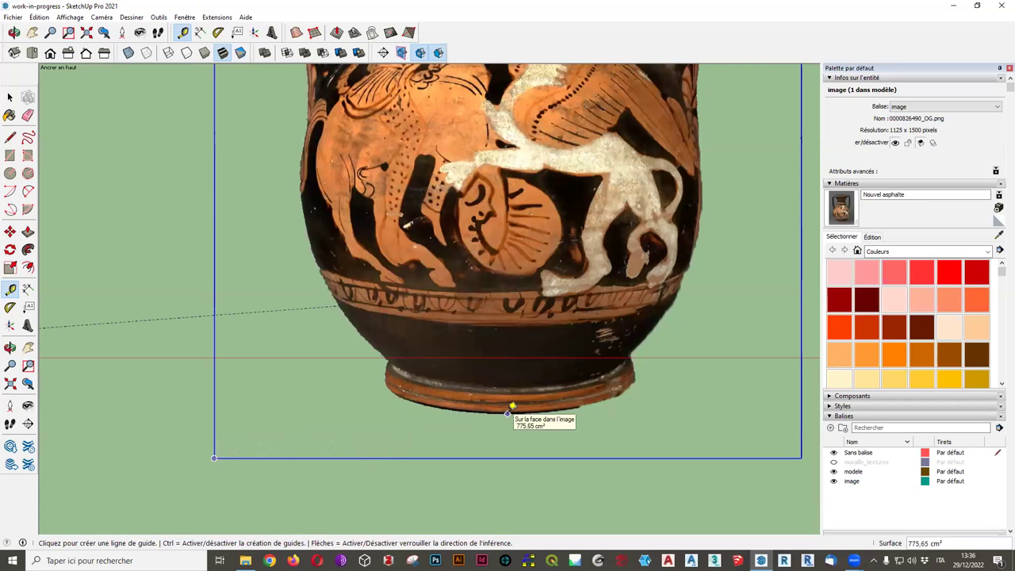
Start a Tape Measure at the base of the vase photo.
click(509, 412)
scroll(508, 210, down, 2)
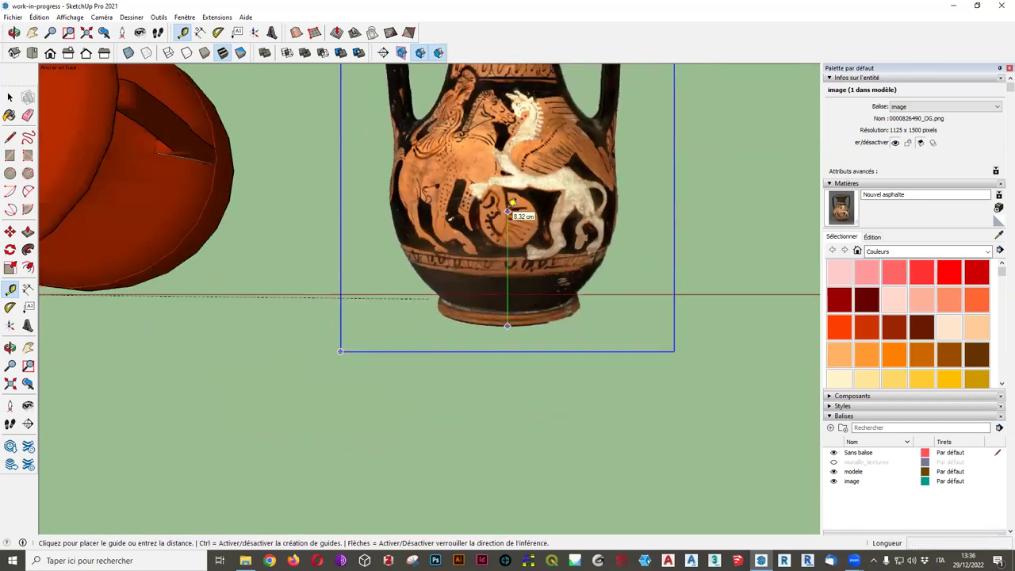
scroll(508, 211, down, 1)
middle_drag(508, 230, 480, 238)
scroll(478, 163, up, 1)
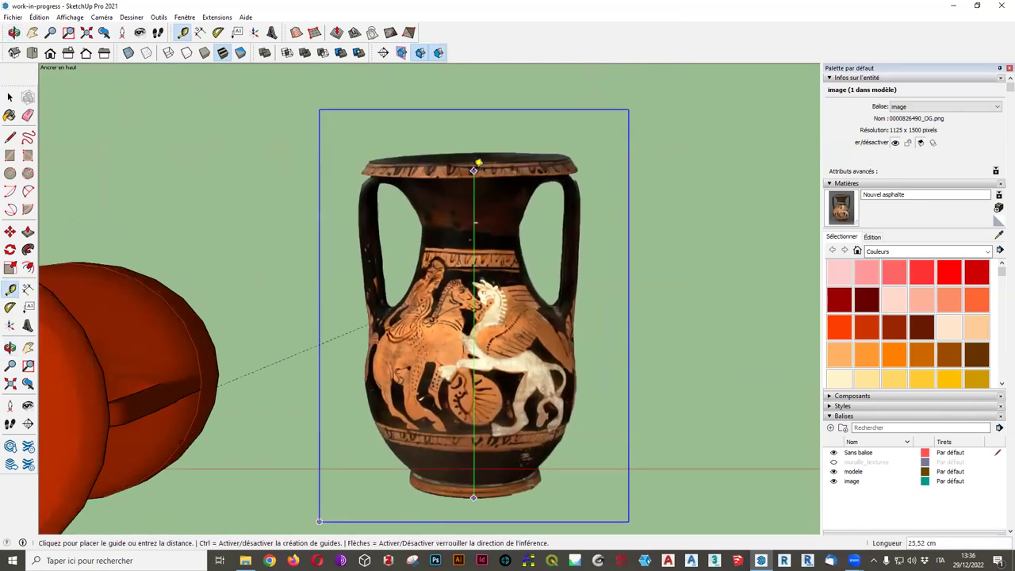
scroll(478, 163, up, 1)
scroll(473, 163, up, 1)
scroll(476, 162, up, 1)
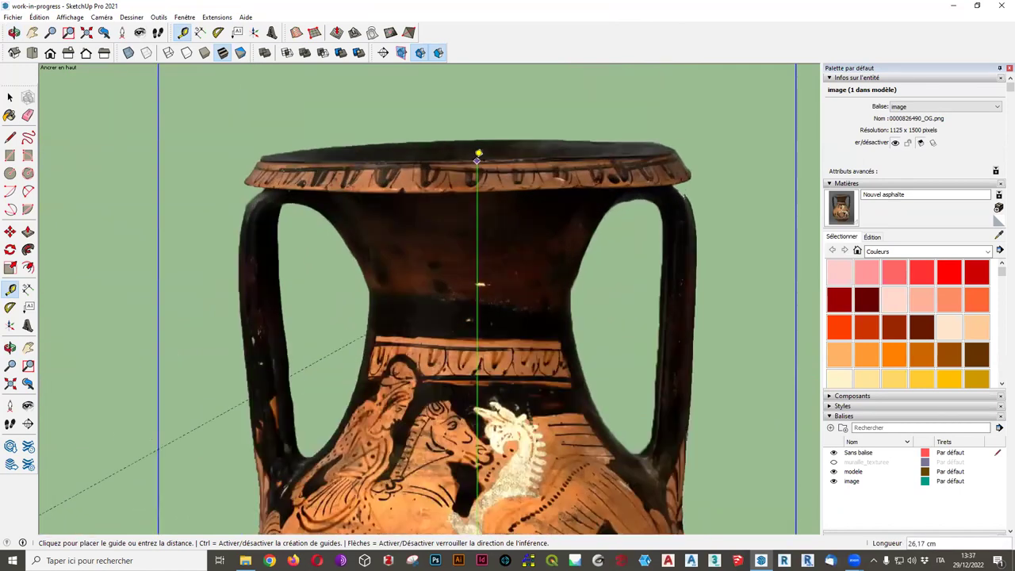
scroll(479, 162, up, 1)
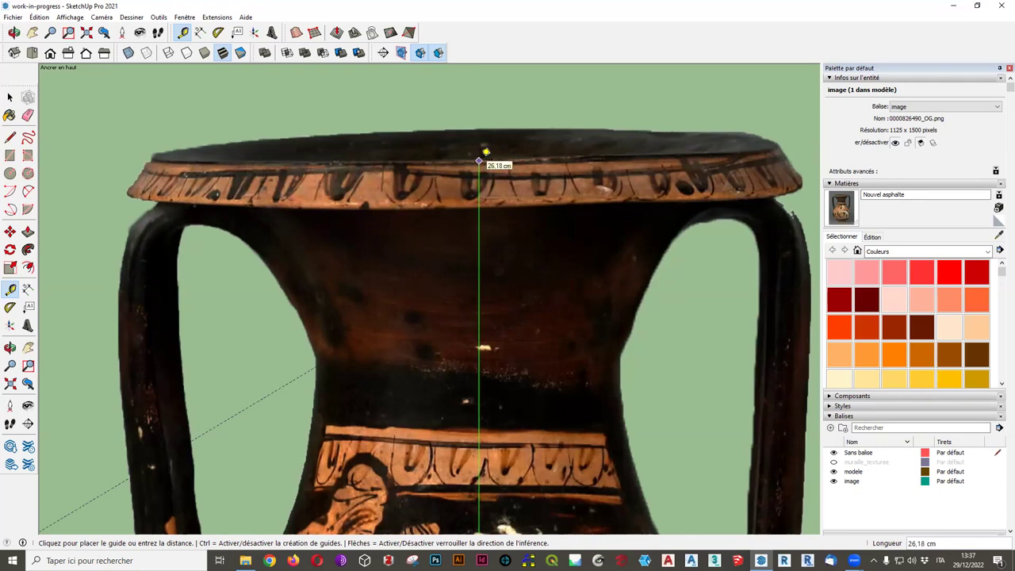
Finish the measurement at the photo's rim, enter the target height and confirm resizing.
click(479, 161)
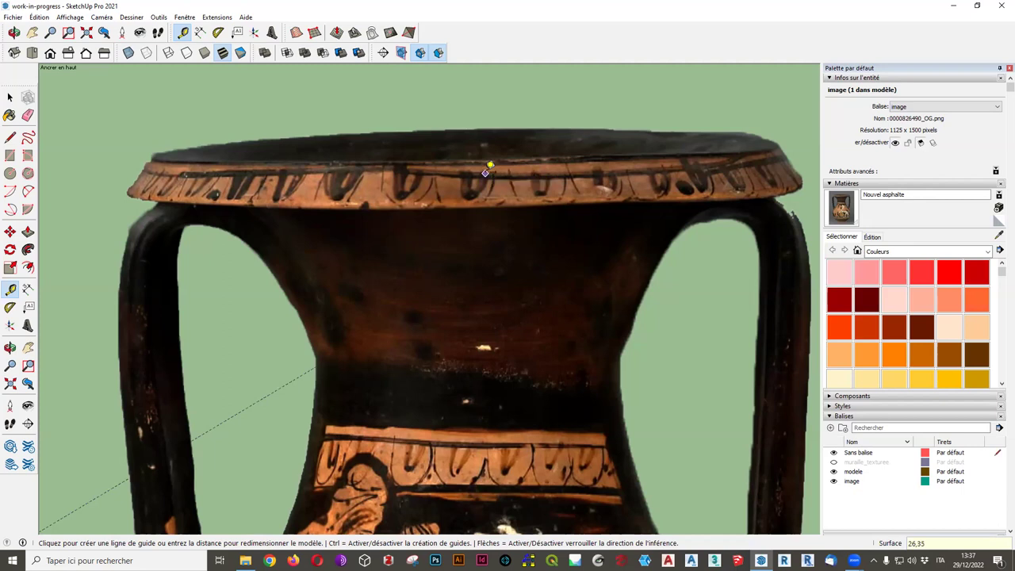
key(Return)
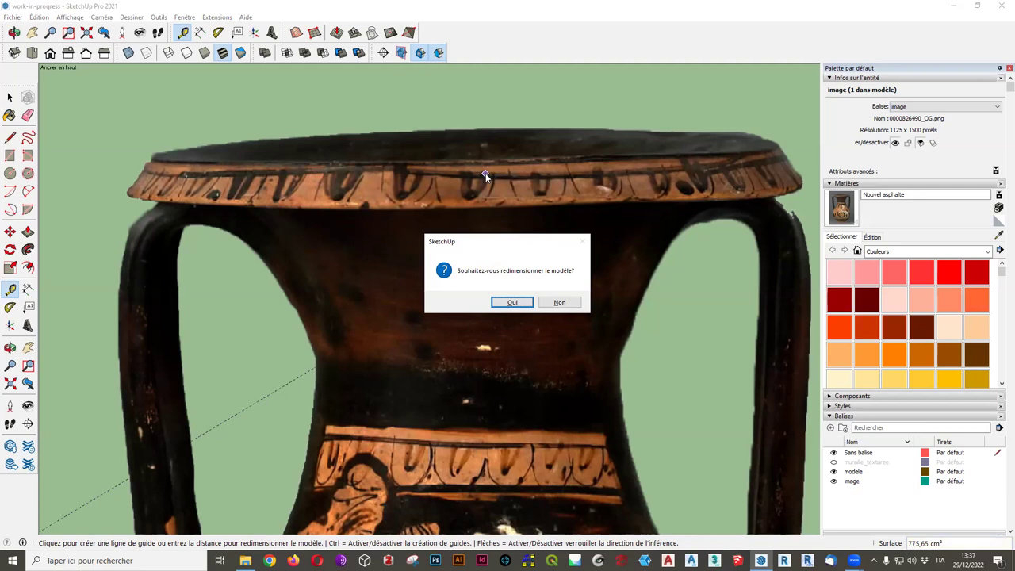
click(514, 304)
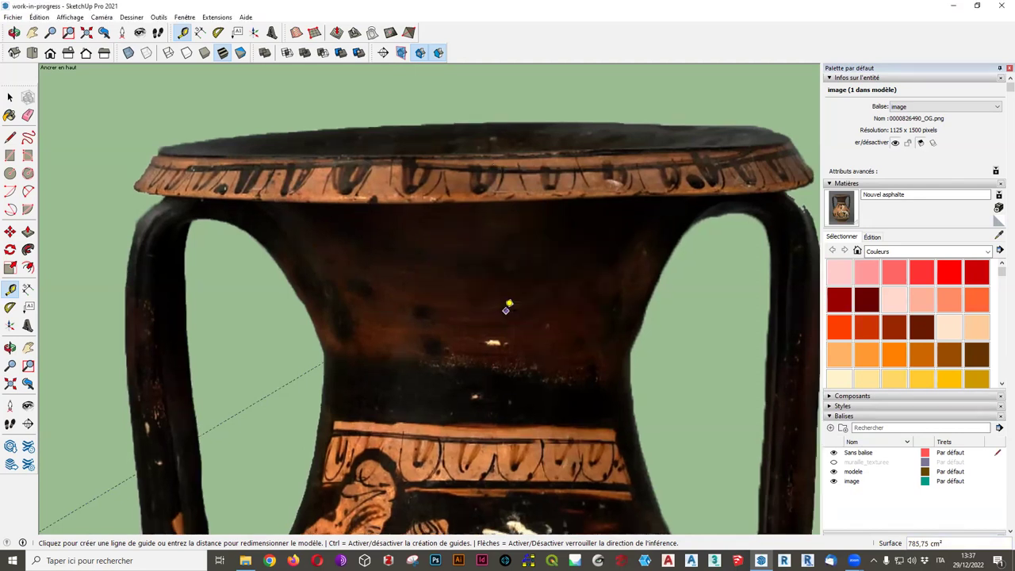
scroll(476, 310, down, 3)
scroll(475, 310, down, 3)
middle_drag(444, 309, 410, 309)
Orbit to a level side view with the red vase standing upright.
drag(410, 309, 397, 318)
key(t)
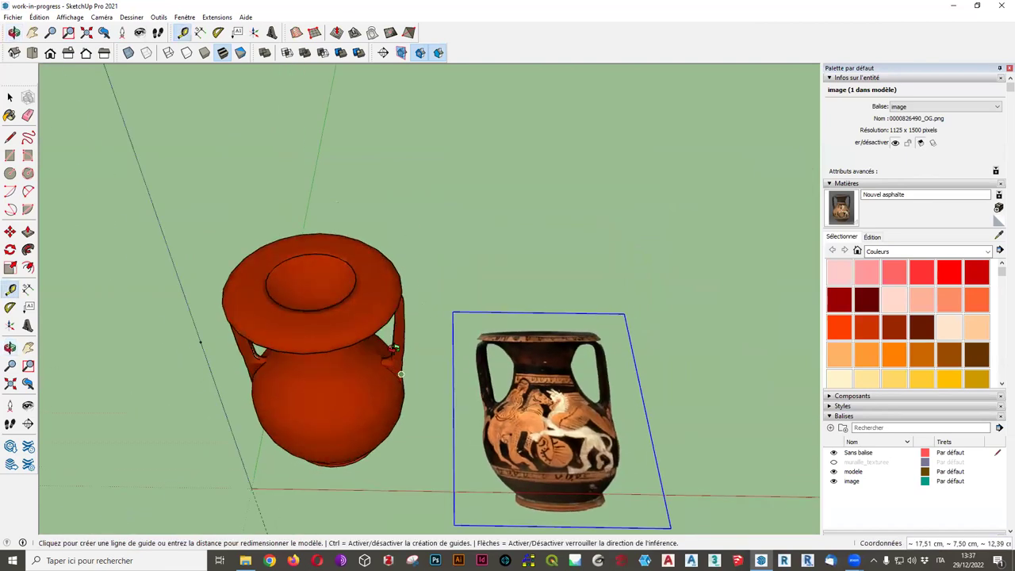
middle_drag(397, 317, 346, 129)
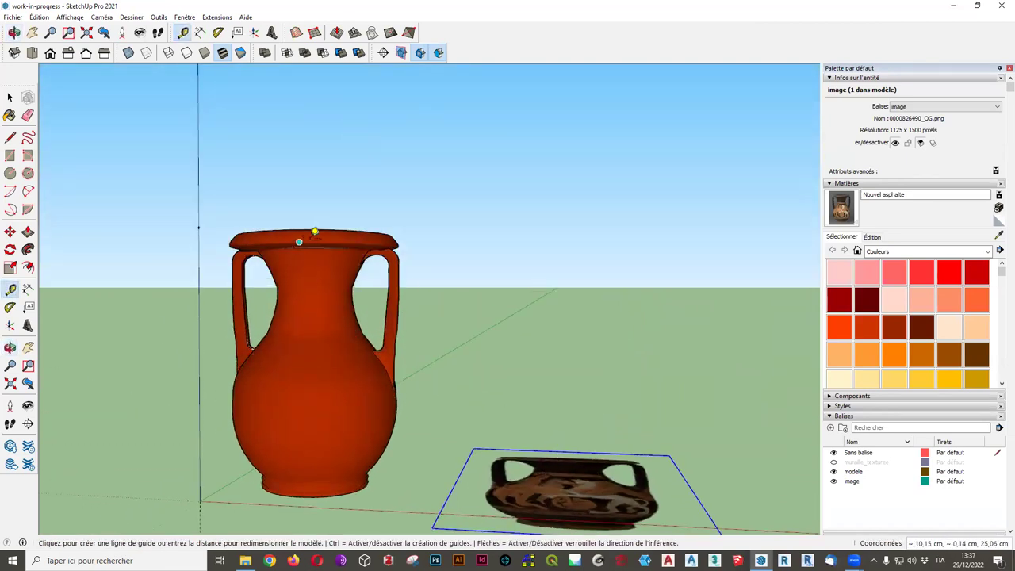
mouse_move(306, 414)
middle_down()
mouse_move(284, 338)
mouse_move(352, 424)
mouse_move(384, 431)
middle_up()
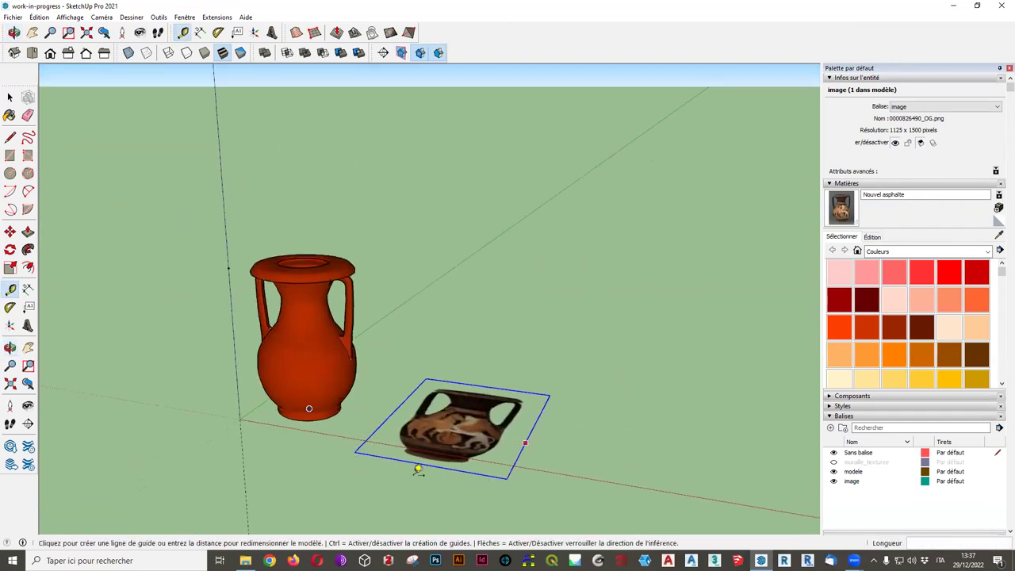
scroll(453, 452, up, 2)
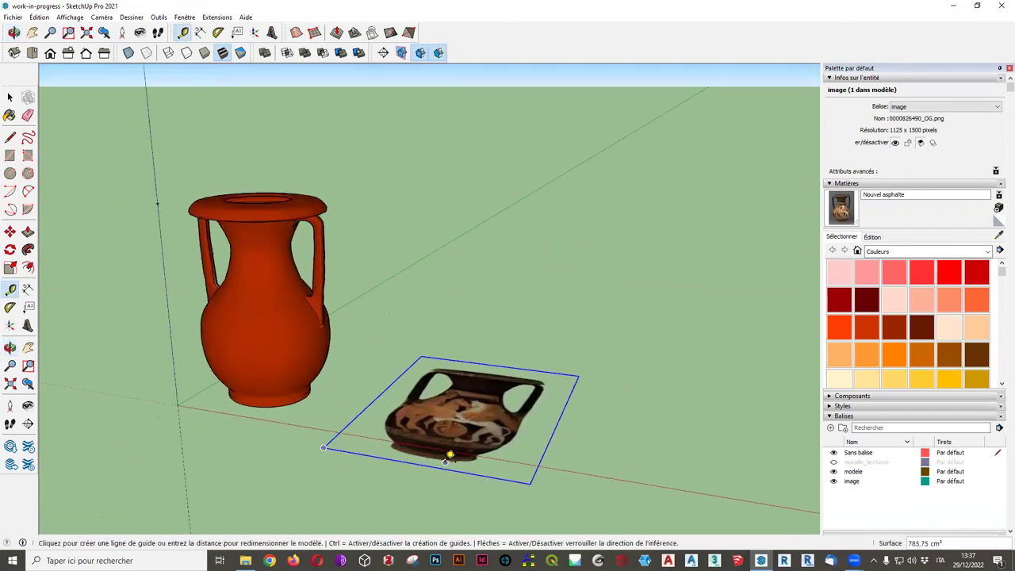
scroll(430, 449, up, 2)
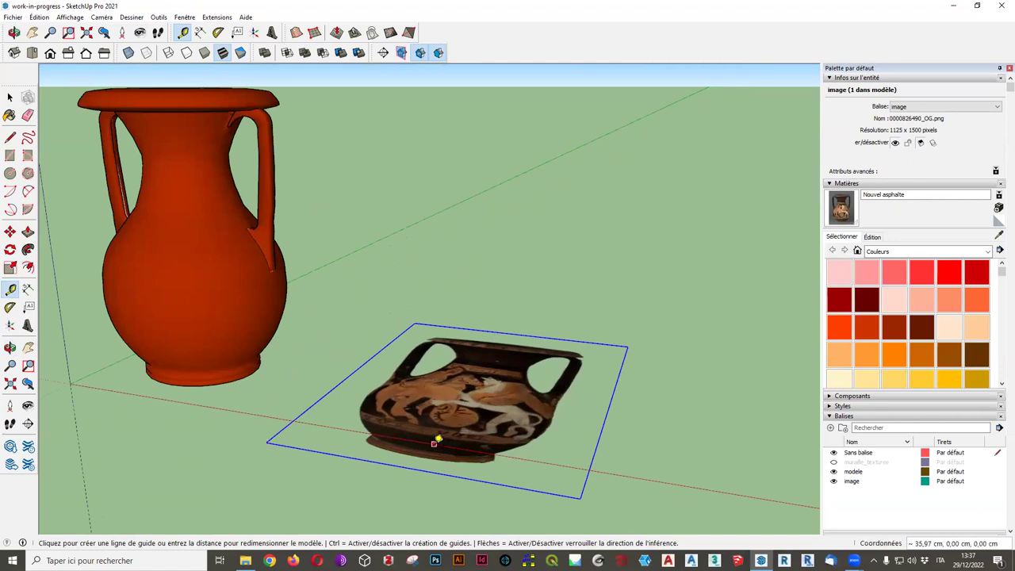
middle_drag(431, 437, 502, 448)
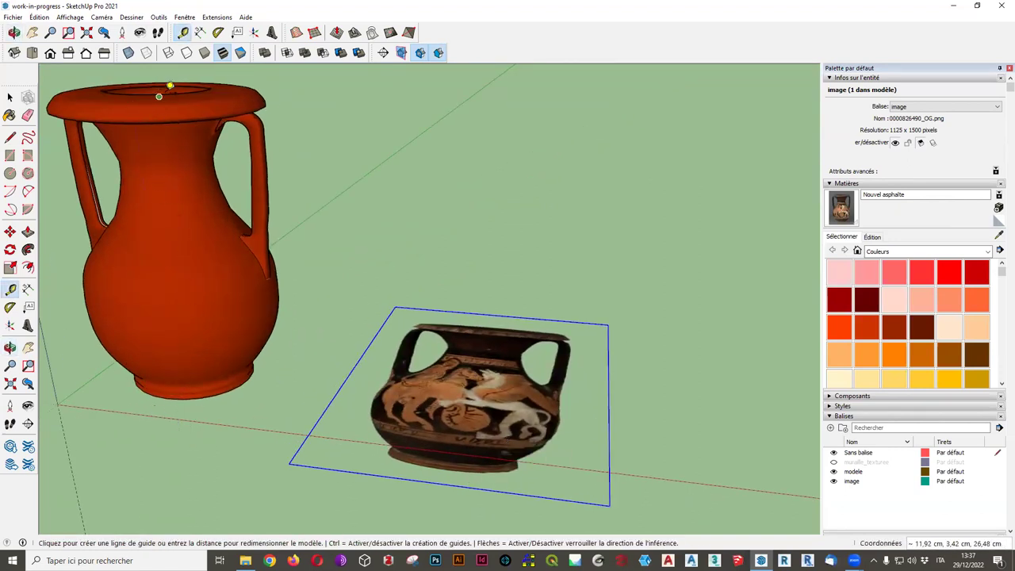
scroll(380, 296, down, 2)
middle_drag(363, 312, 372, 352)
key(o)
mouse_move(247, 381)
mouse_down()
mouse_move(335, 273)
mouse_move(322, 277)
mouse_up()
Measure the red vase from rim to ground, about 26,5 cm, plus a second height reading.
key(t)
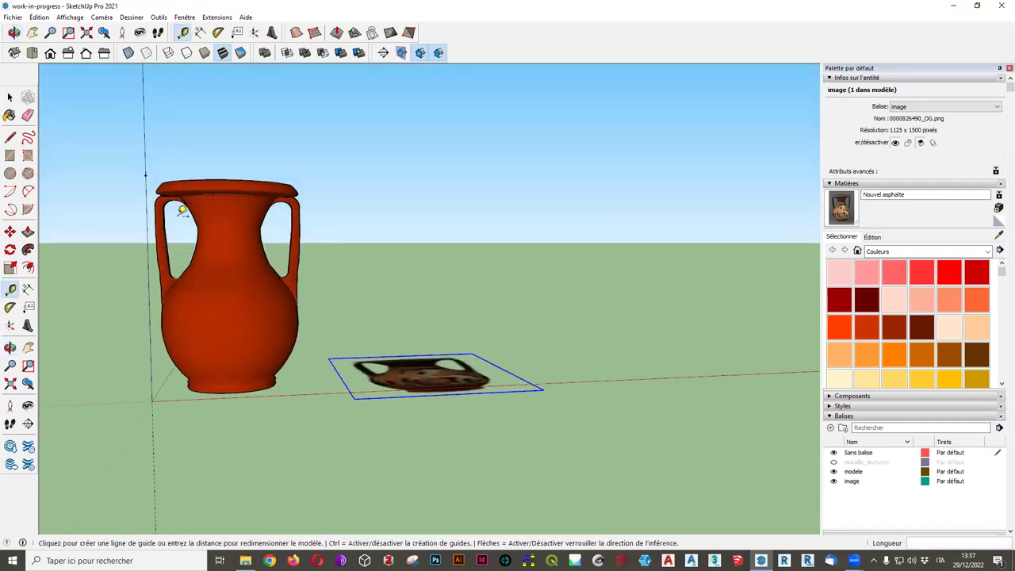
click(146, 174)
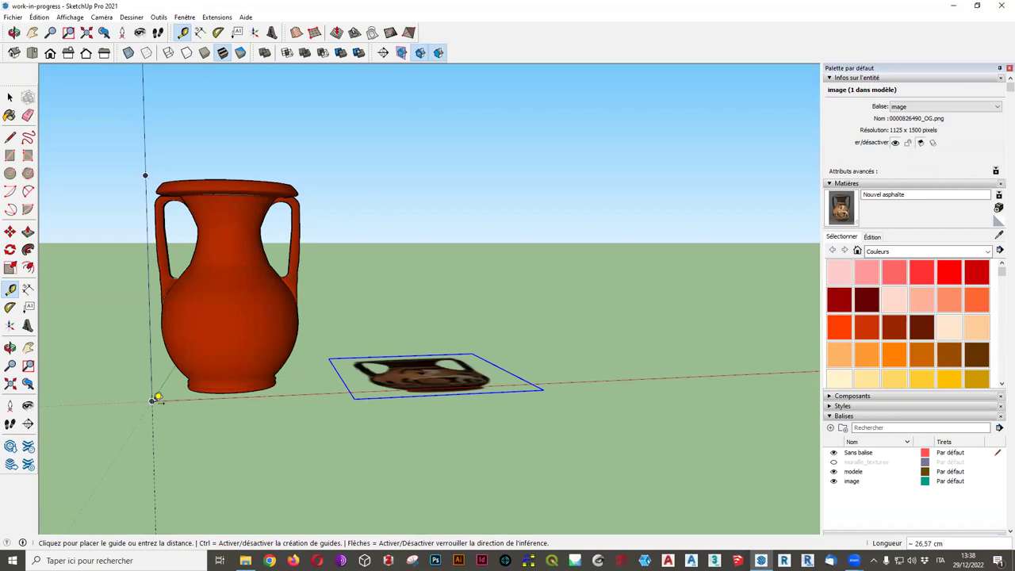
click(154, 401)
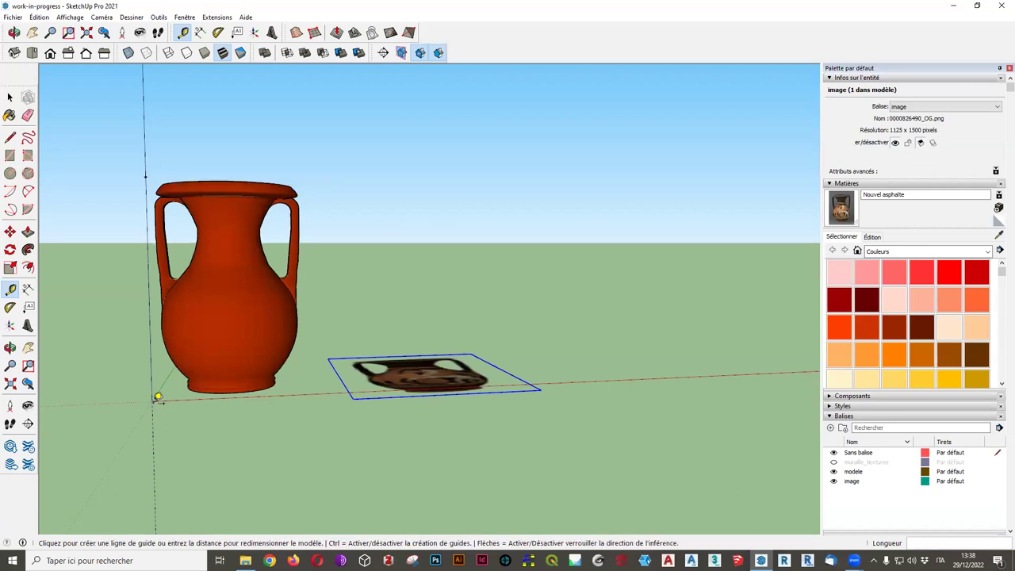
click(145, 176)
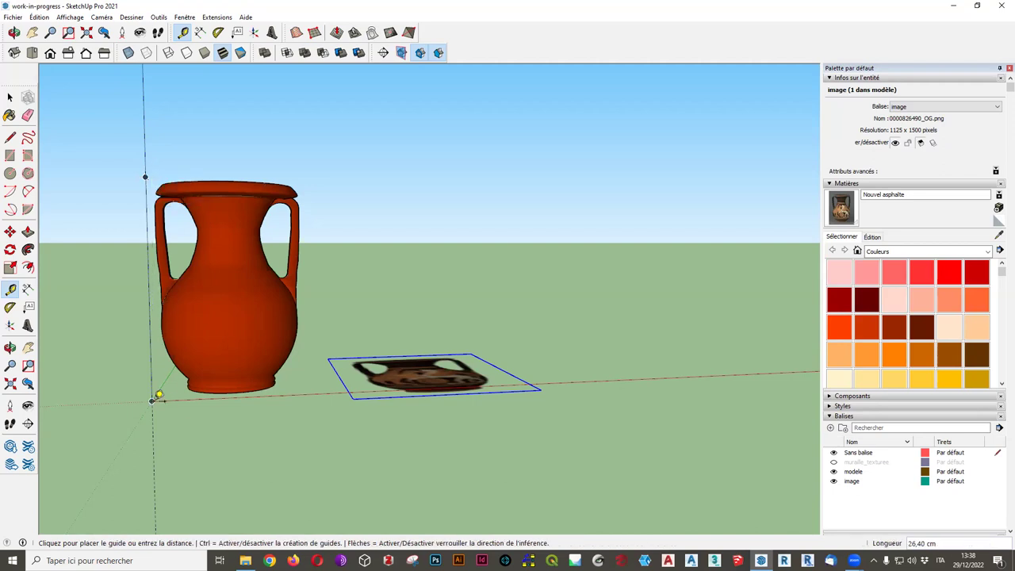
click(445, 248)
middle_drag(445, 248, 423, 473)
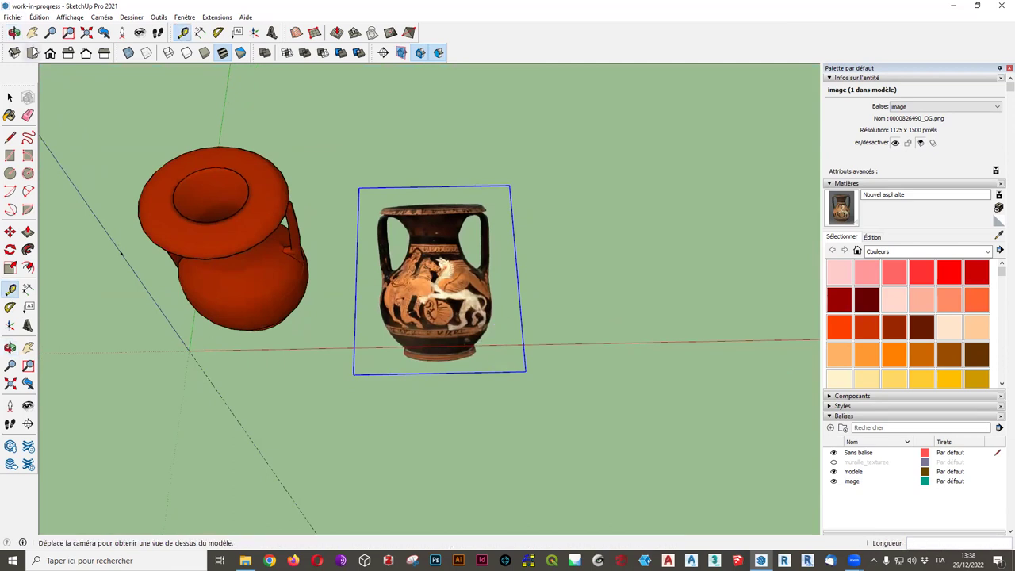
Switch to top view and add a new tag named 'reference'.
key(F2)
scroll(601, 418, up, 2)
scroll(582, 362, up, 3)
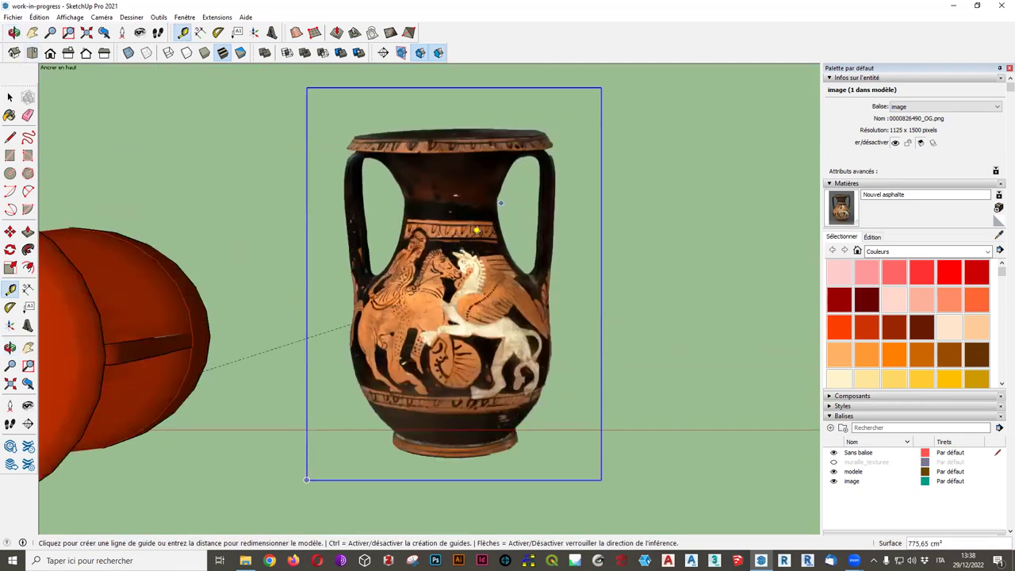
click(11, 137)
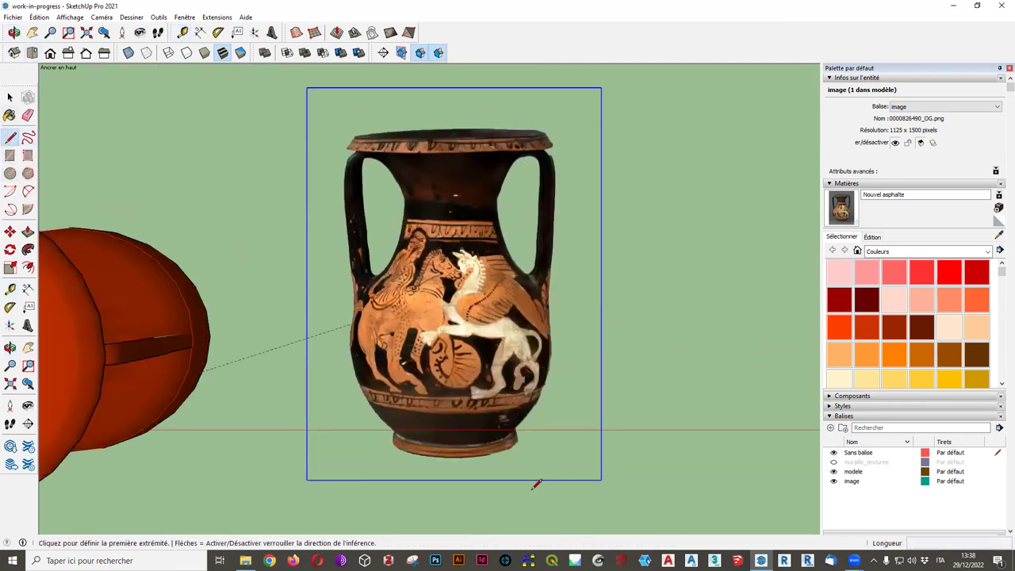
scroll(461, 457, up, 2)
scroll(461, 458, up, 2)
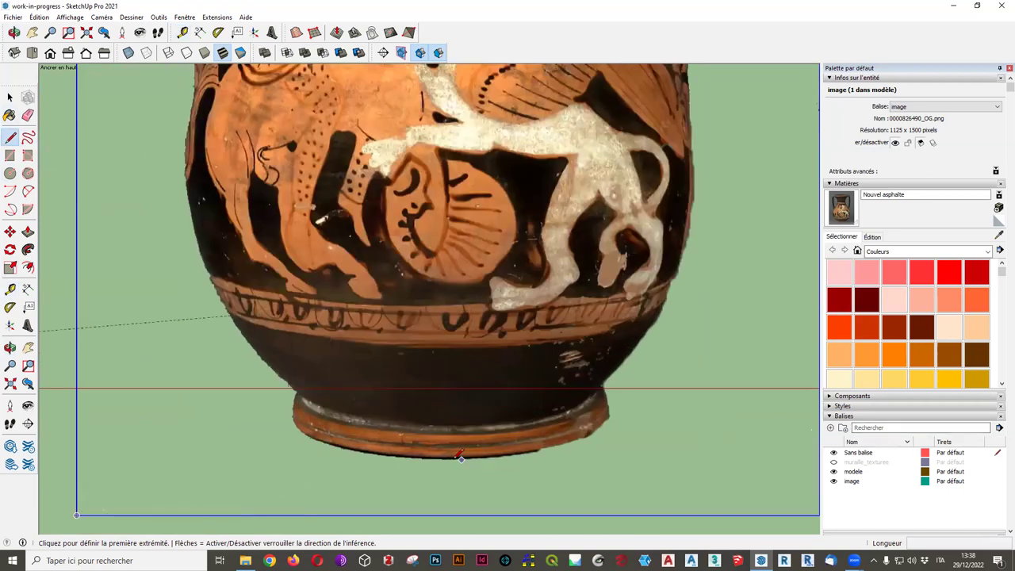
scroll(449, 457, up, 2)
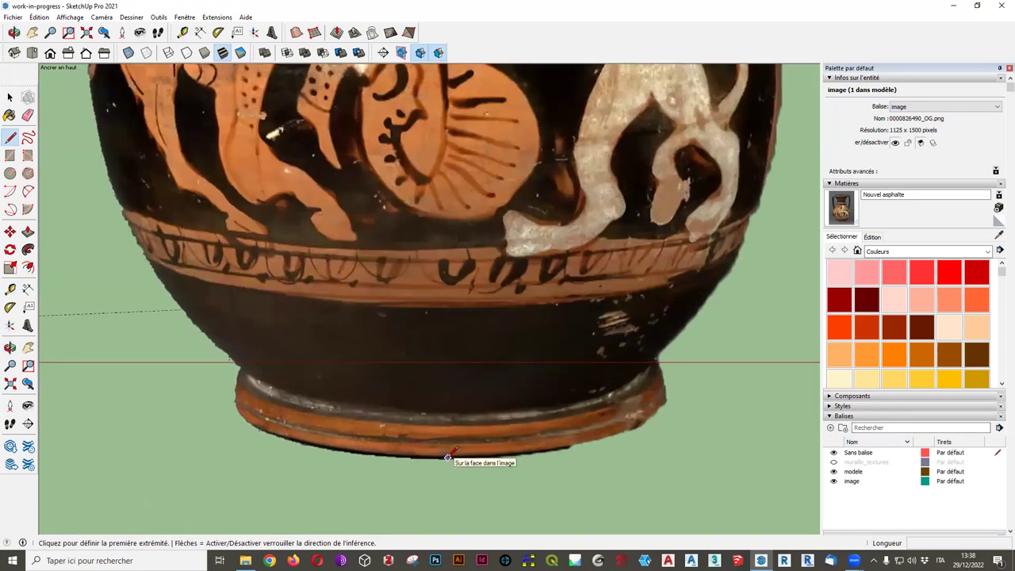
click(830, 428)
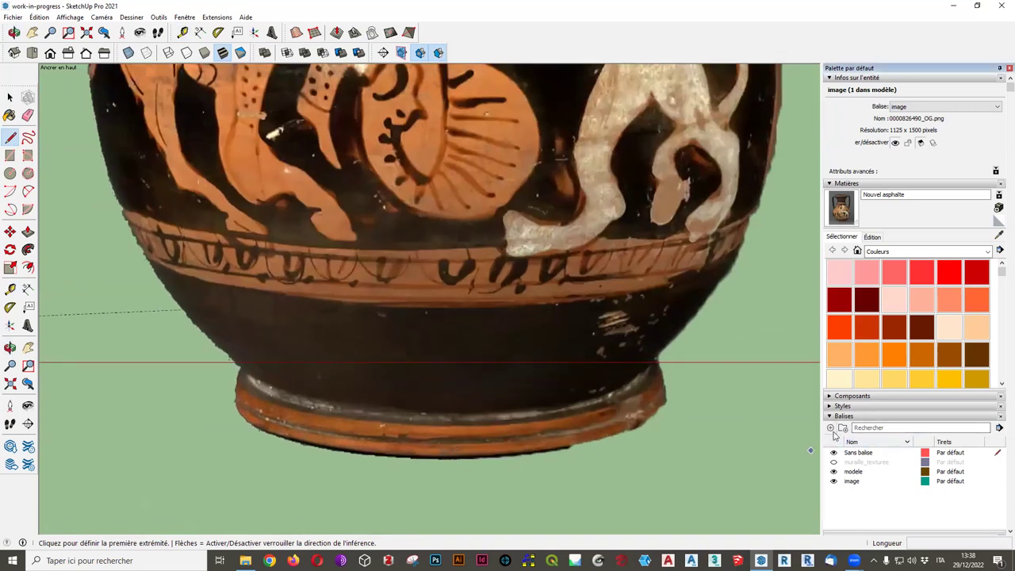
text(refere)
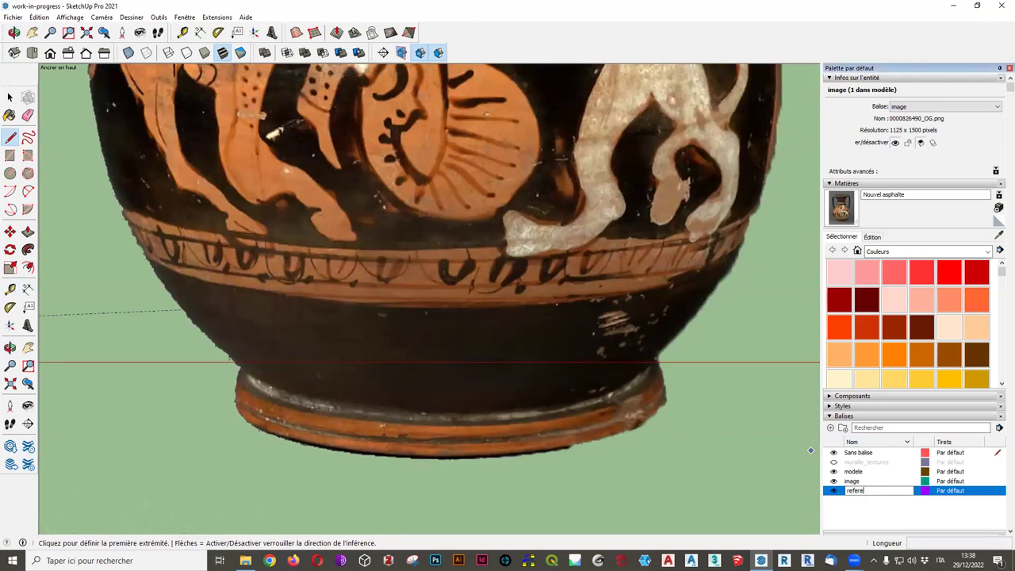
key(Return)
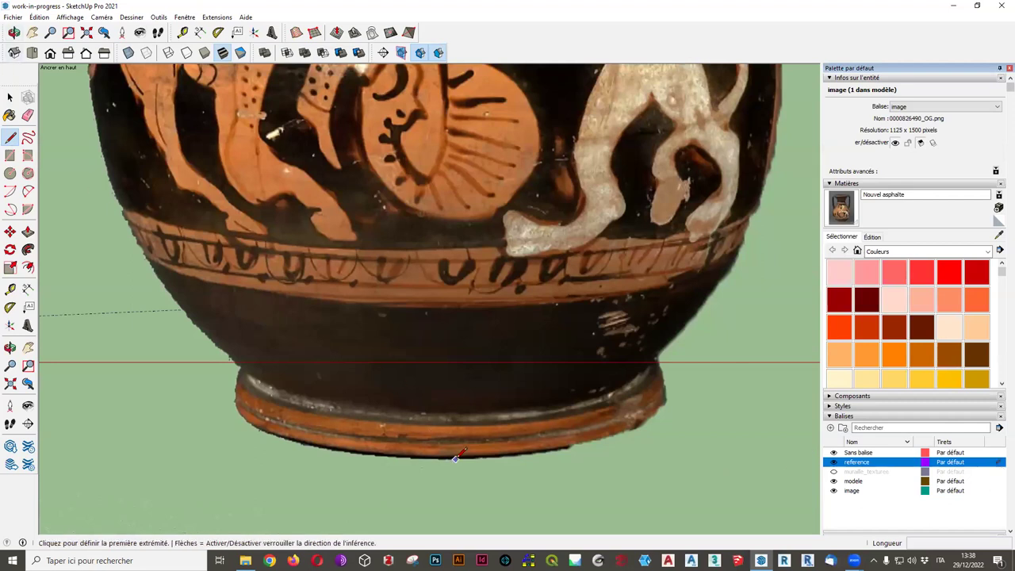
Draw a 26,35 cm vertical line from the photo's base up to its rim.
middle_drag(455, 457, 432, 326)
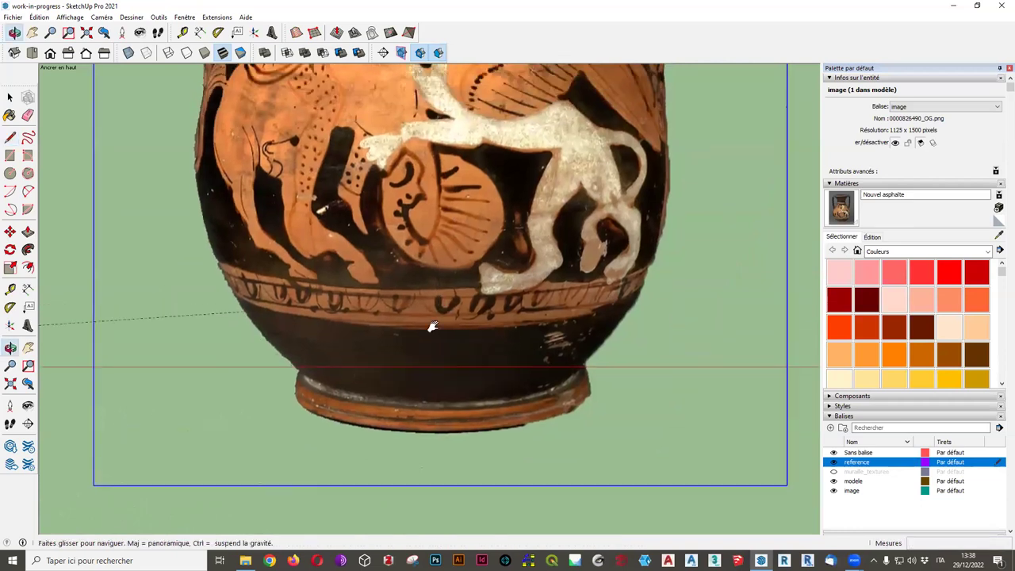
scroll(433, 326, down, 2)
scroll(432, 326, down, 1)
scroll(433, 196, down, 1)
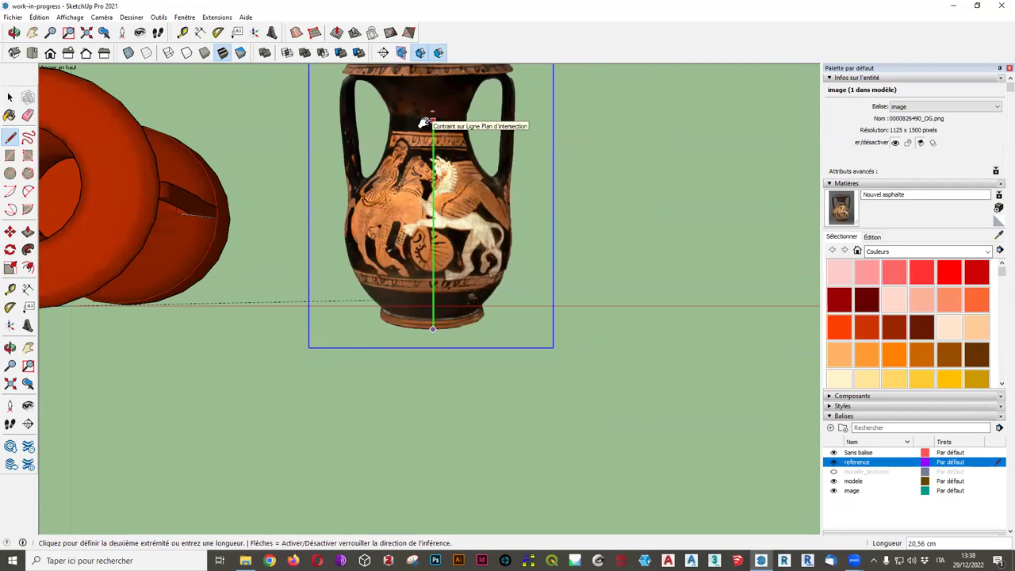
scroll(426, 123, up, 2)
scroll(419, 142, up, 1)
scroll(419, 159, up, 1)
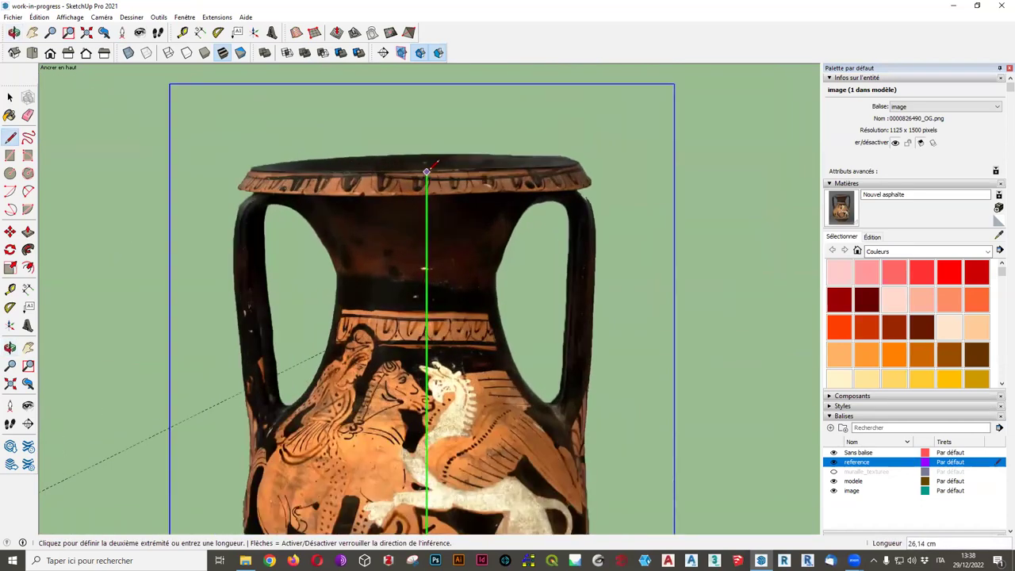
scroll(427, 170, up, 1)
scroll(429, 169, up, 1)
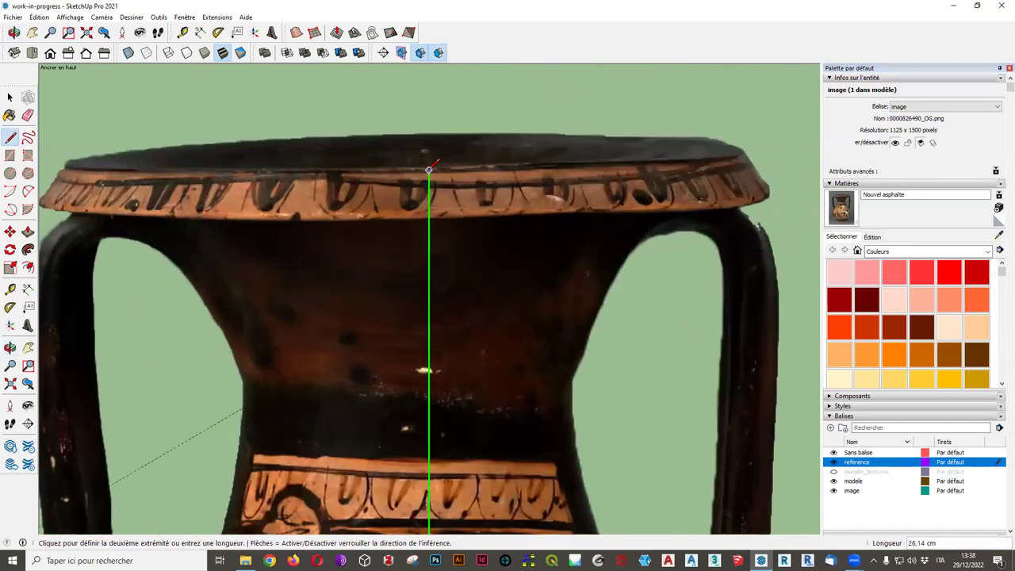
scroll(429, 168, up, 1)
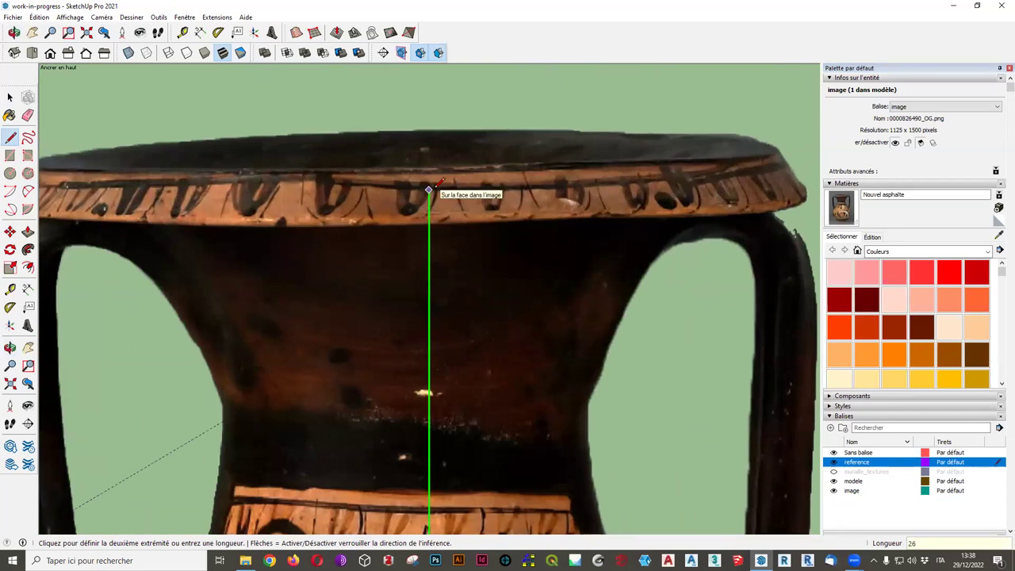
text(,35)
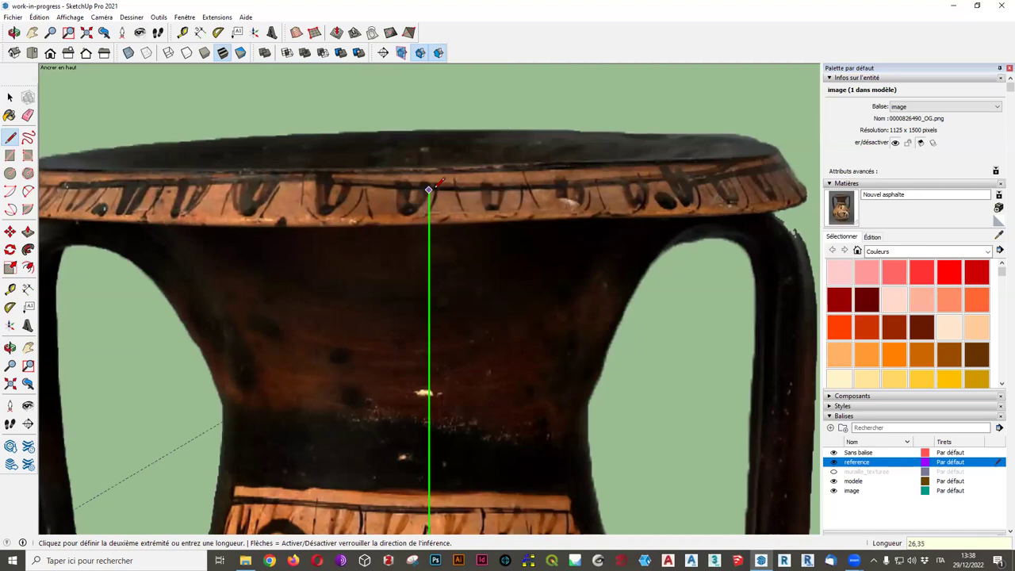
key(Return)
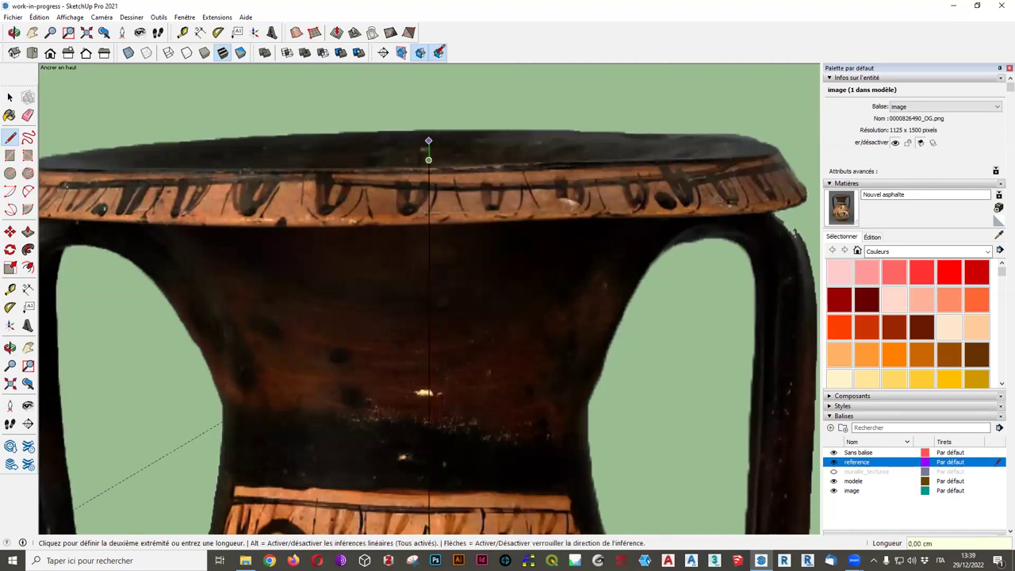
End the line, zoom out and orbit to see the photo from another angle.
scroll(439, 182, down, 1)
key(Escape)
scroll(573, 307, down, 1)
scroll(573, 307, down, 1)
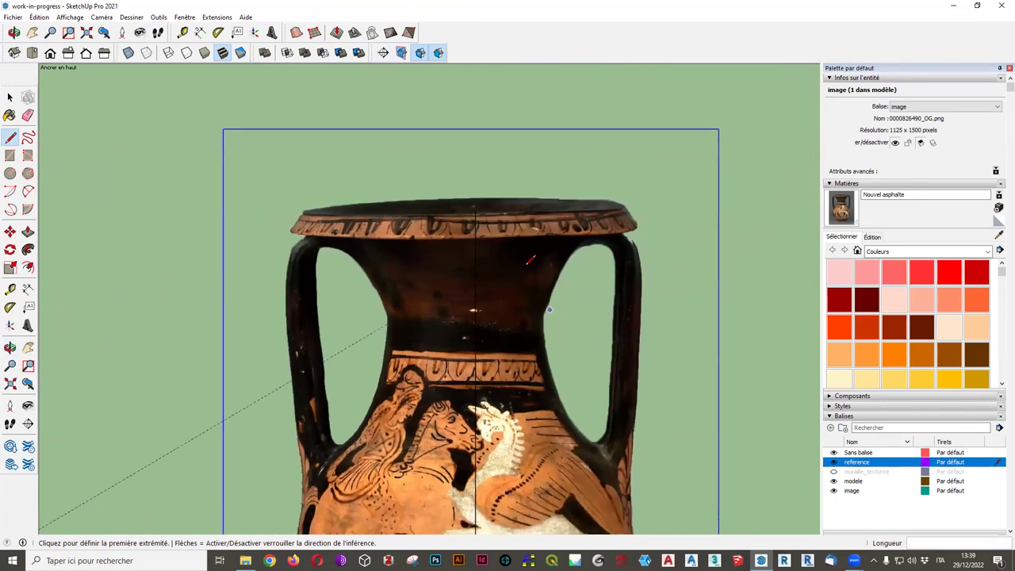
scroll(556, 305, down, 1)
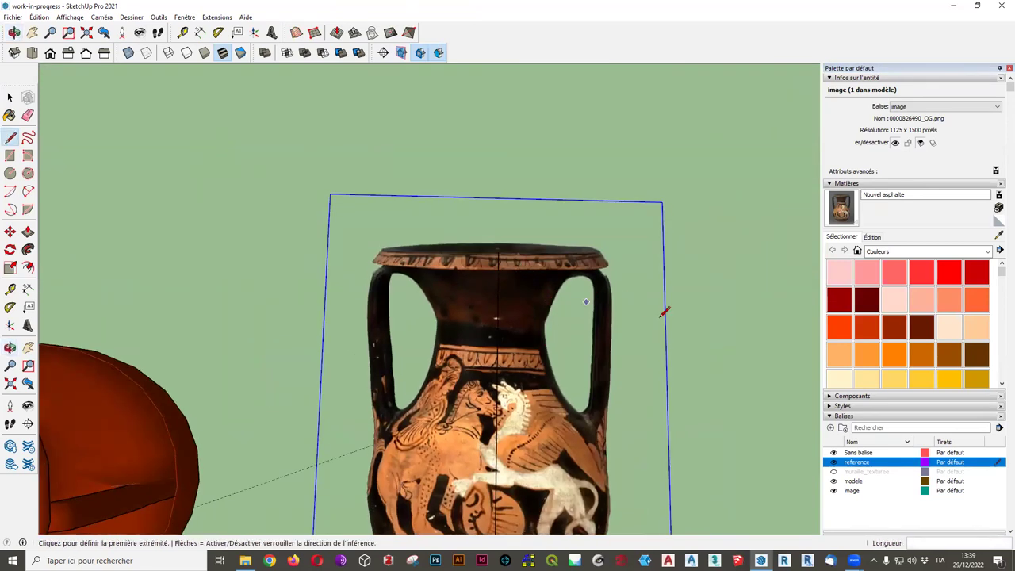
scroll(658, 314, down, 1)
mouse_move(576, 322)
middle_down()
mouse_move(617, 317)
mouse_move(529, 336)
middle_up()
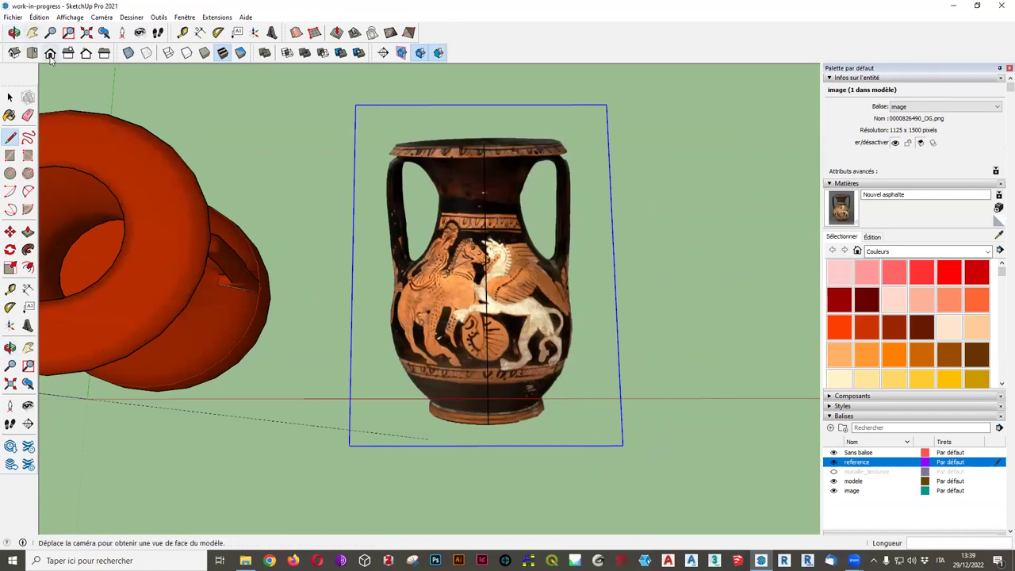
Switch to the Front standard view and return to the Select tool.
click(50, 52)
click(32, 52)
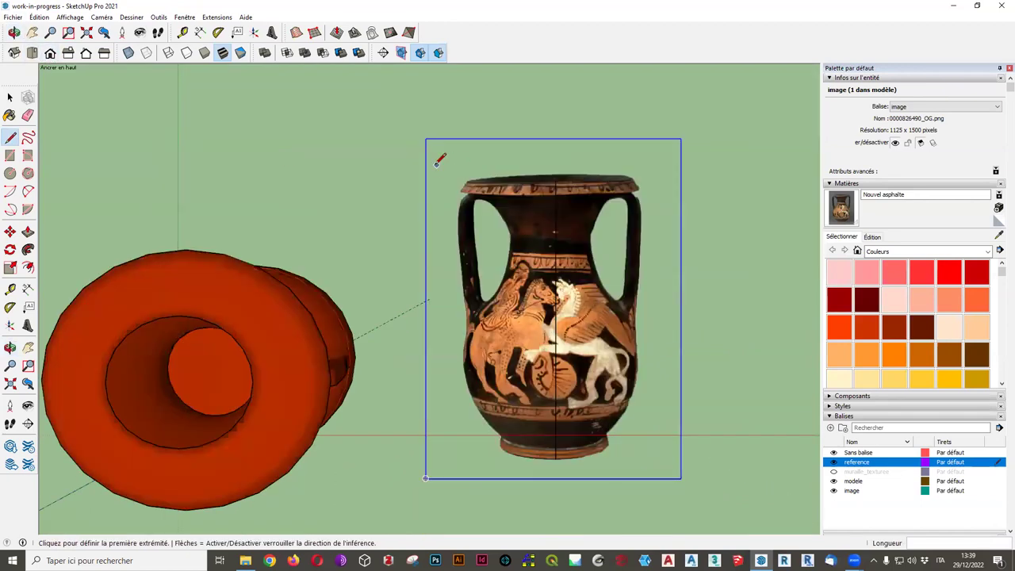
click(10, 97)
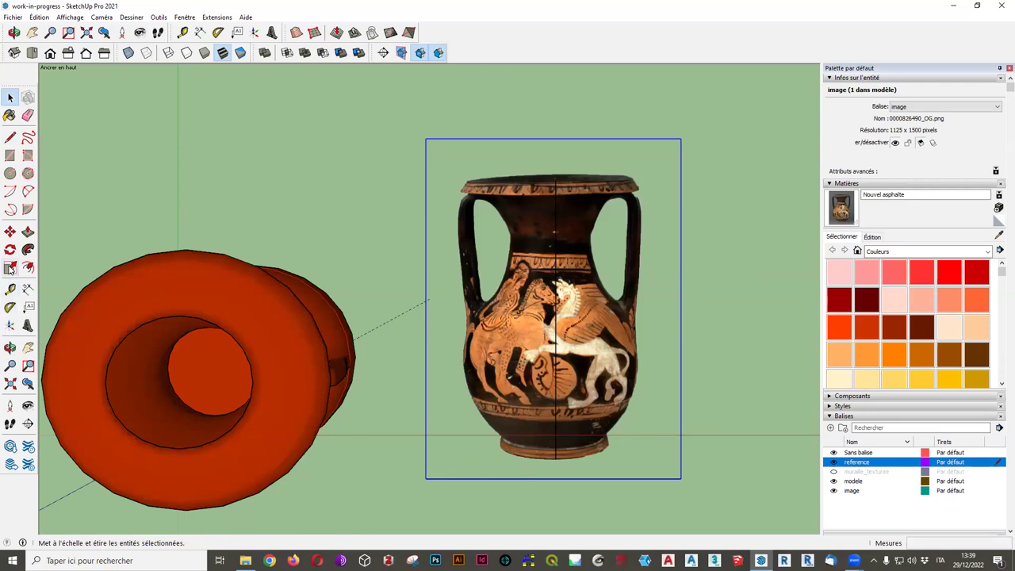
Start scaling the vase photo down uniformly from its top-right grip, toward 0.88.
click(10, 270)
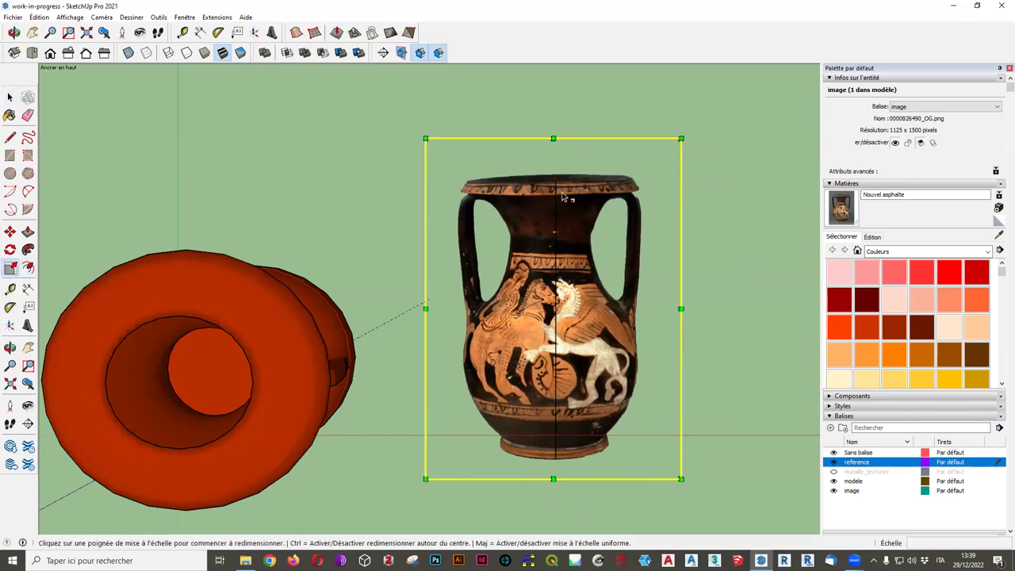
click(681, 138)
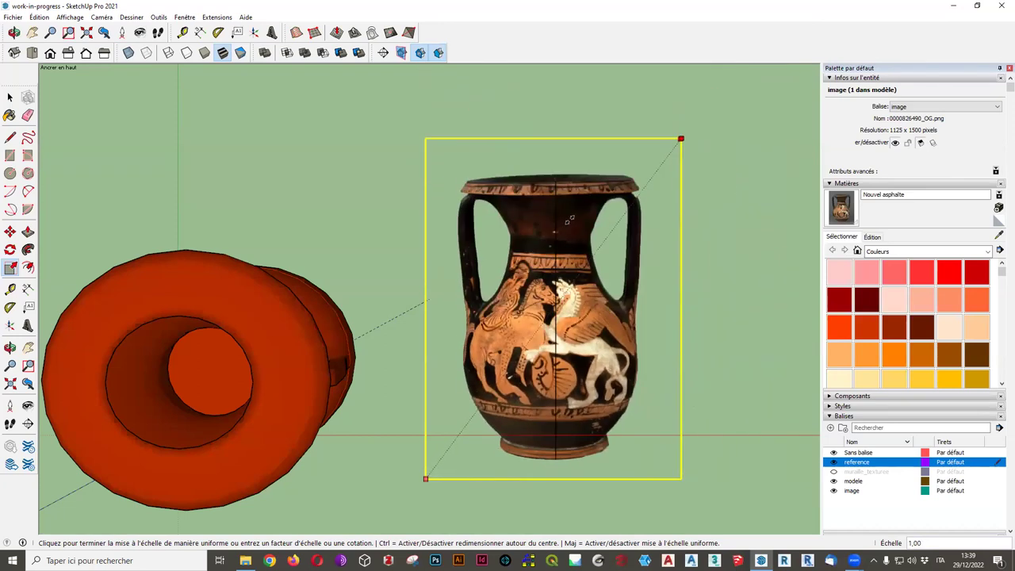
scroll(575, 222, up, 3)
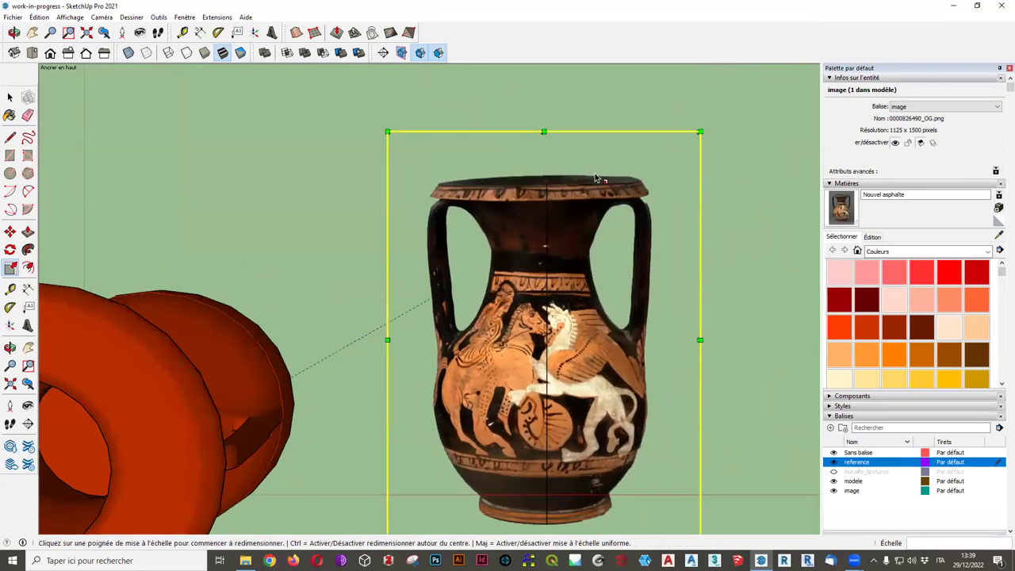
scroll(595, 188, up, 2)
mouse_move(717, 147)
middle_down()
mouse_move(634, 180)
mouse_move(689, 140)
middle_up()
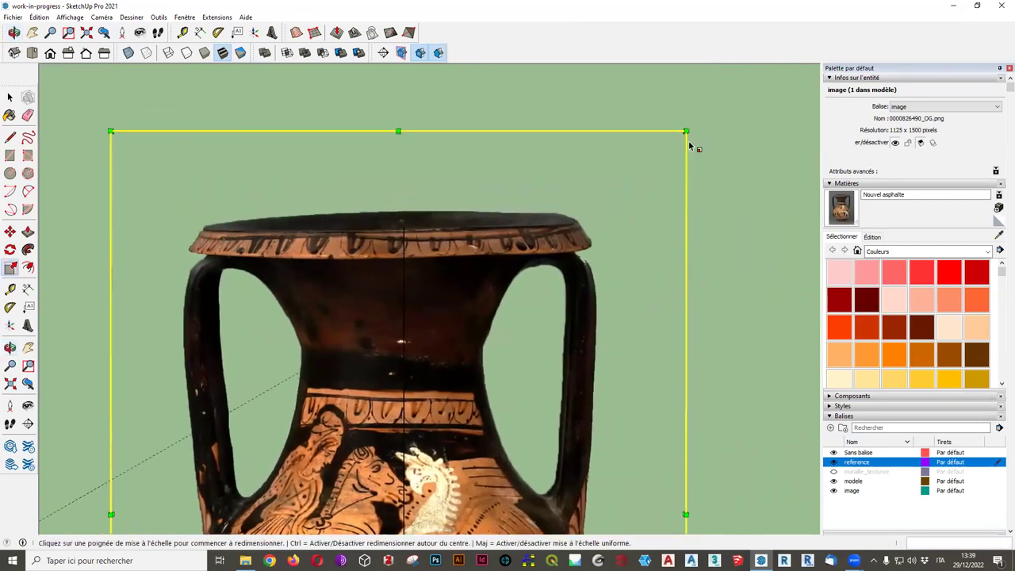
click(687, 130)
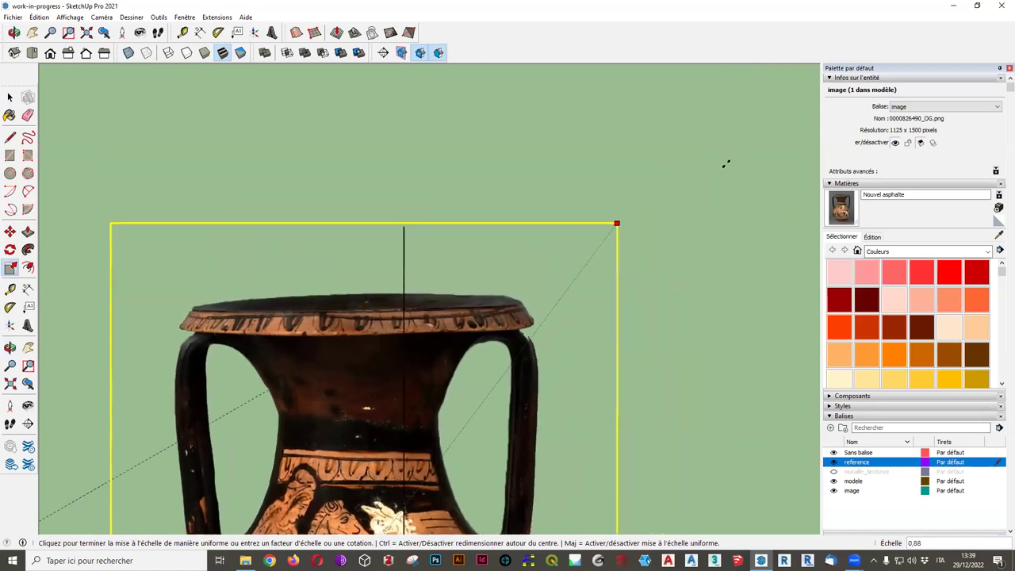
Commit the trial resize, undo back to the original size, and apply a slight uniform rescale.
click(722, 111)
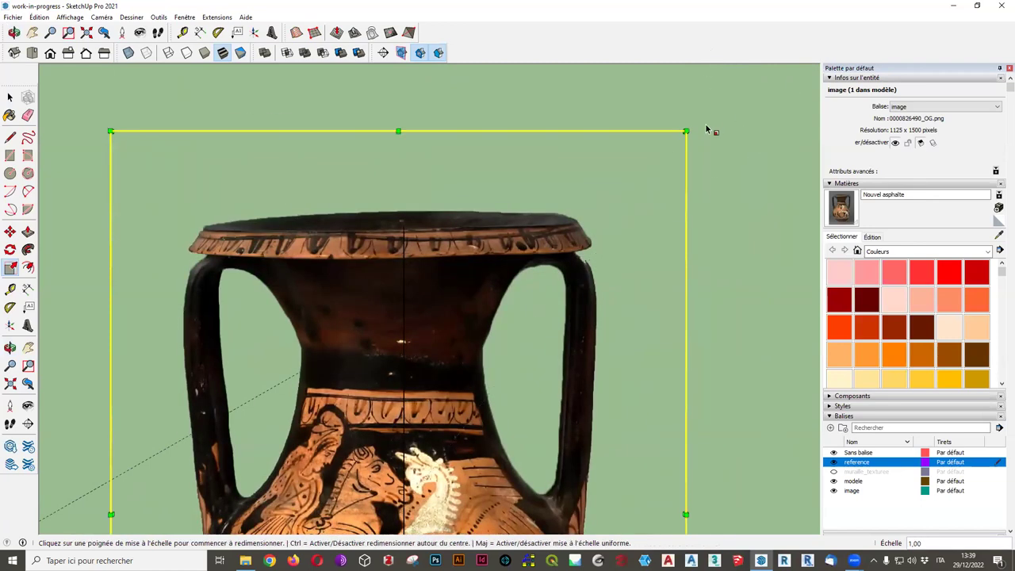
key(ctrl+z)
key(ctrl+z)
key(ctrl+z)
key(ctrl+z)
key(ctrl+z)
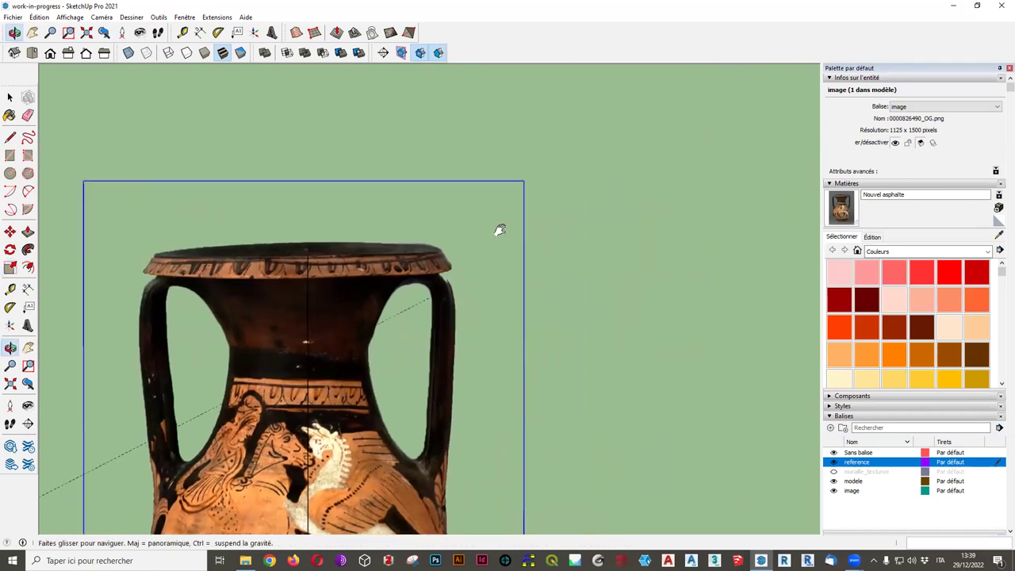
key(ctrl+z)
click(462, 229)
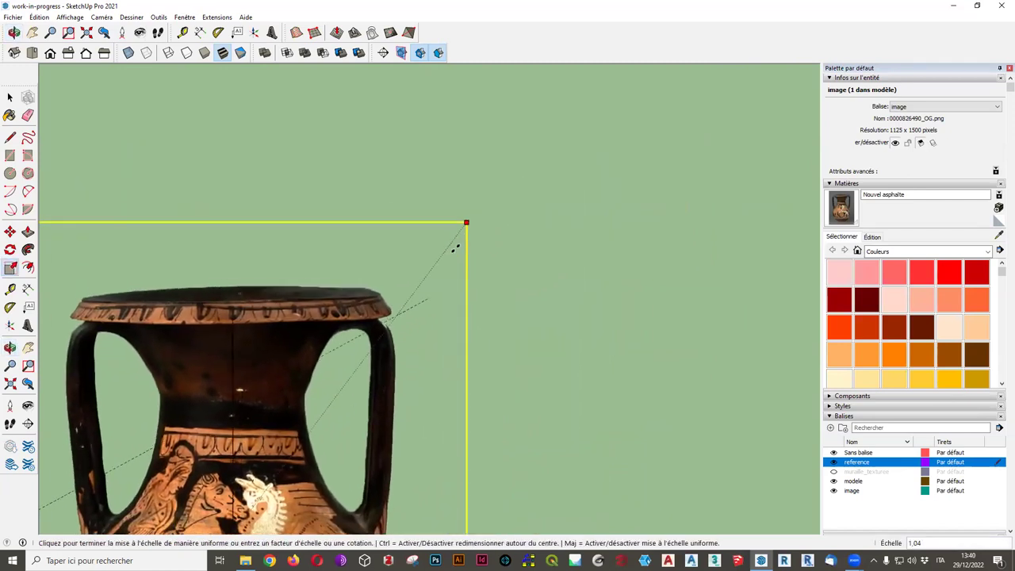
click(452, 268)
Scale the photo smaller from its top-right corner, compare with redo, then undo it.
scroll(612, 254, up, 2)
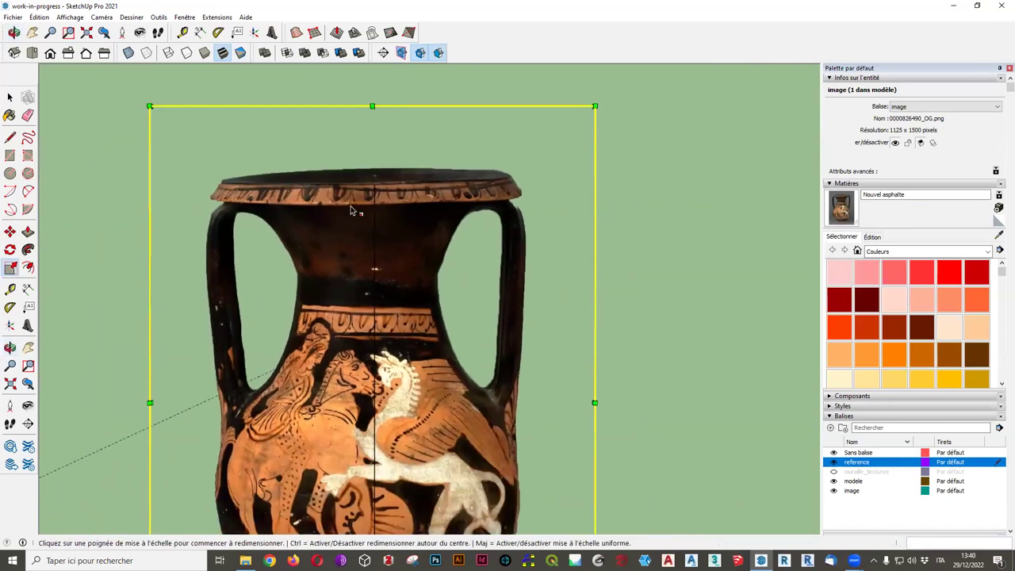
scroll(432, 141, up, 2)
scroll(354, 191, up, 2)
scroll(349, 199, up, 2)
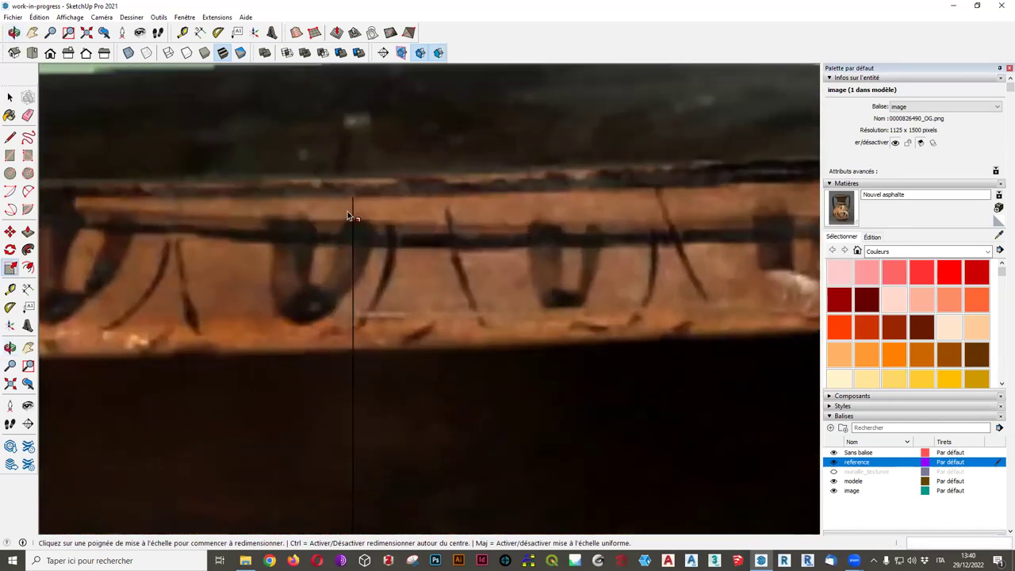
scroll(349, 193, down, 2)
scroll(349, 198, down, 3)
scroll(498, 172, down, 2)
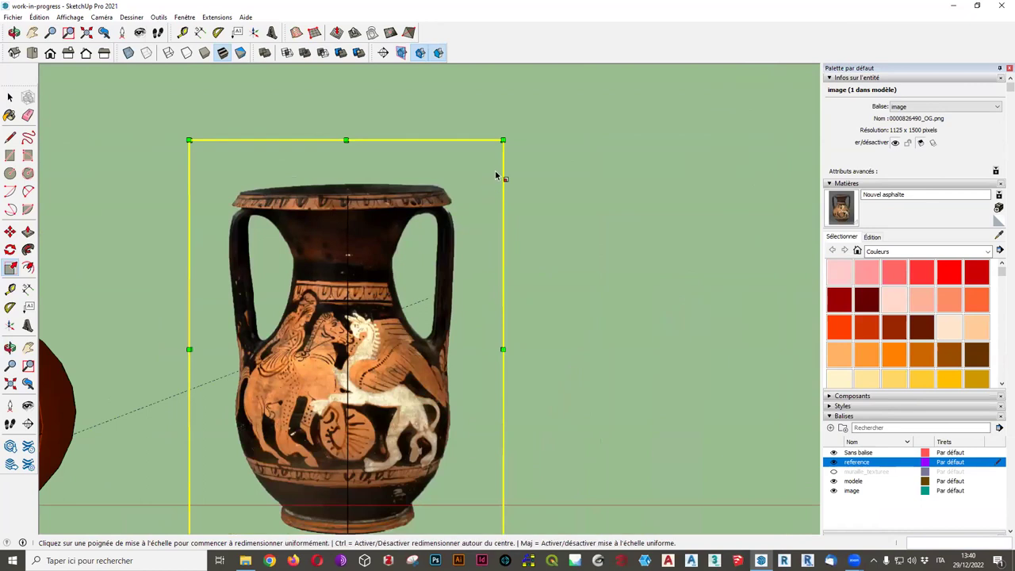
scroll(510, 131, up, 1)
scroll(508, 129, up, 1)
scroll(516, 135, up, 1)
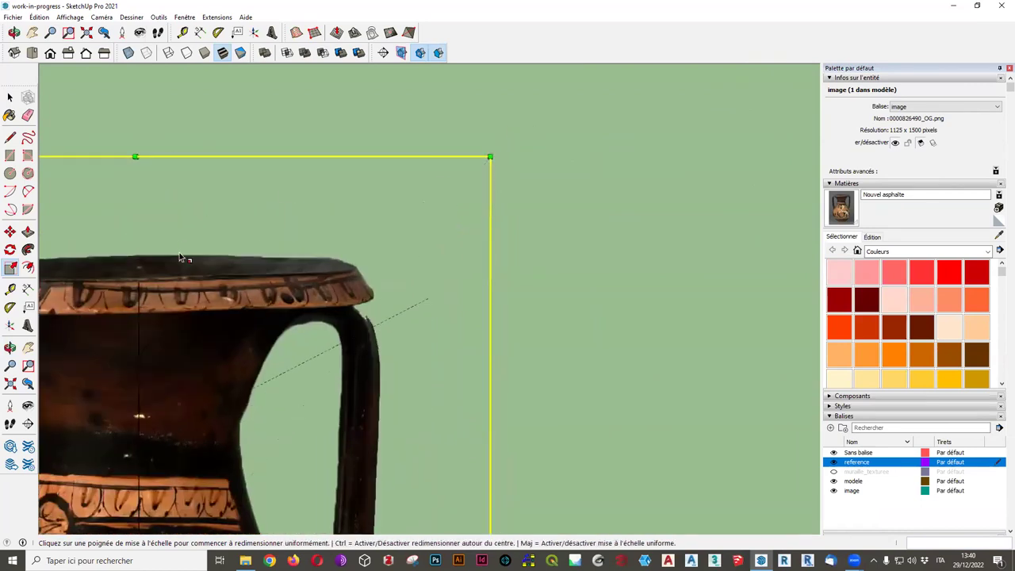
scroll(603, 115, up, 1)
shift+middle_drag(704, 108, 677, 240)
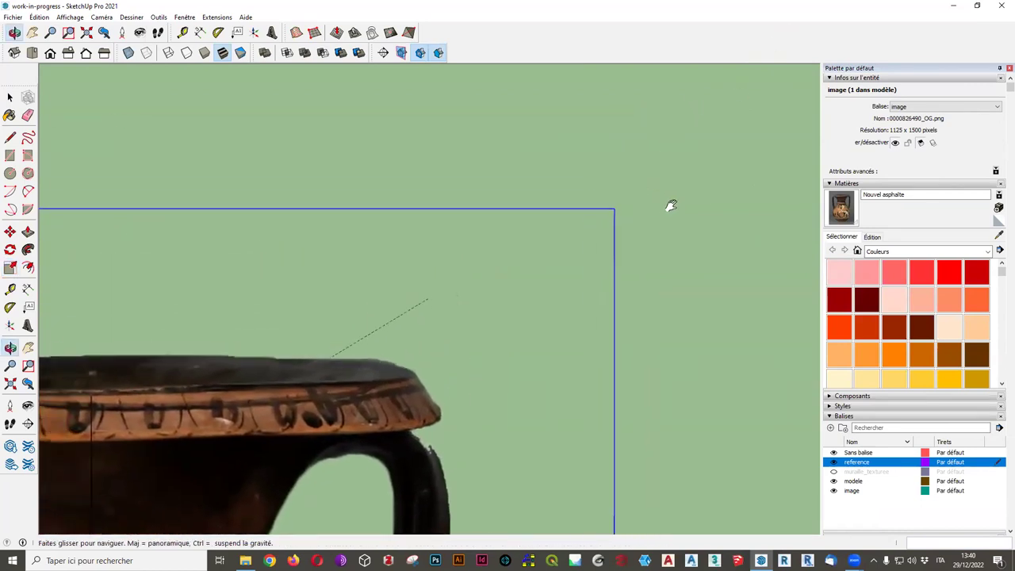
click(619, 241)
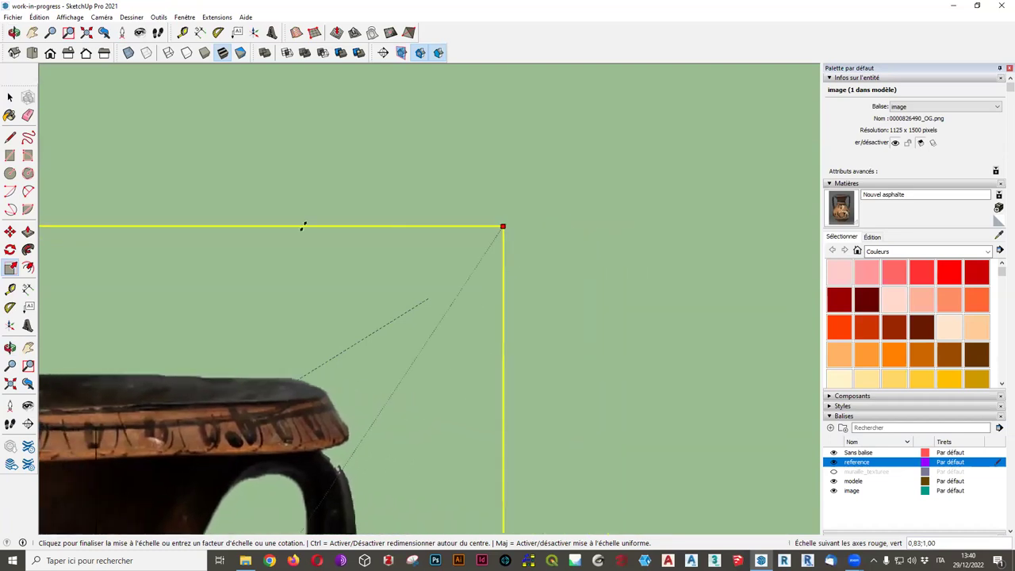
click(267, 235)
key(ctrl+z)
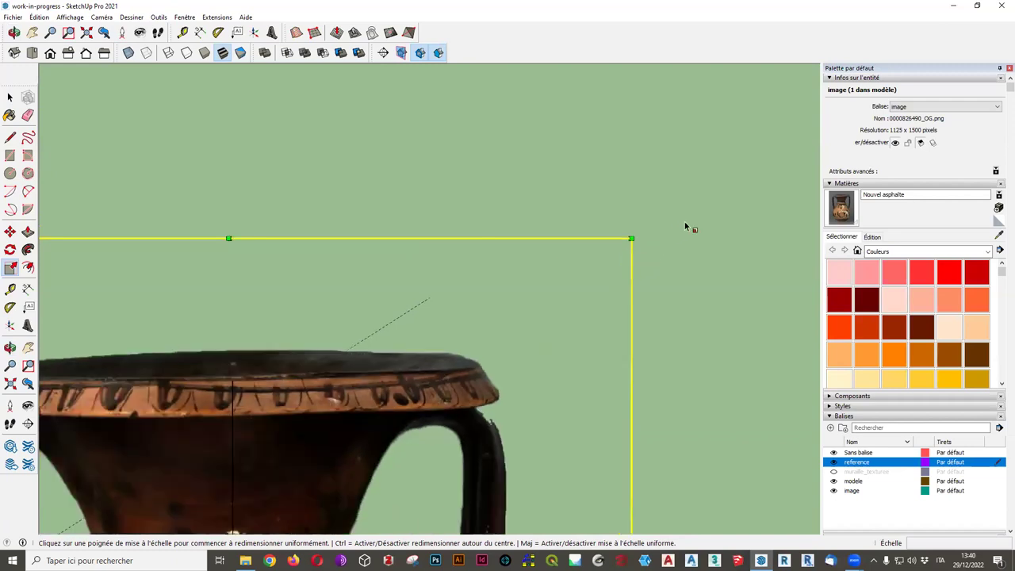
key(ctrl+y)
key(ctrl+z)
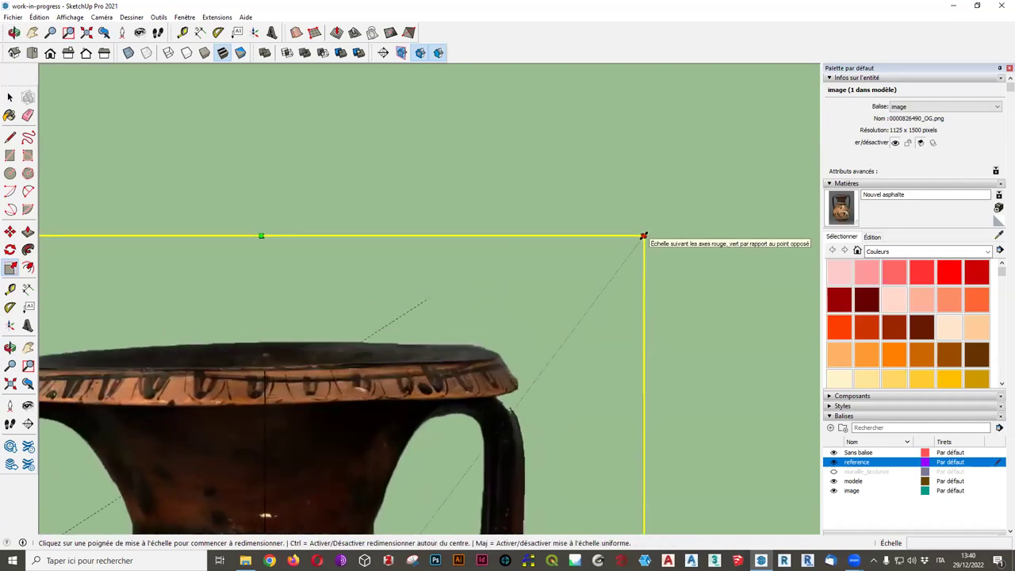
Rescale the photo uniformly with Shift so its rim meets the reference line's top.
key(shift)
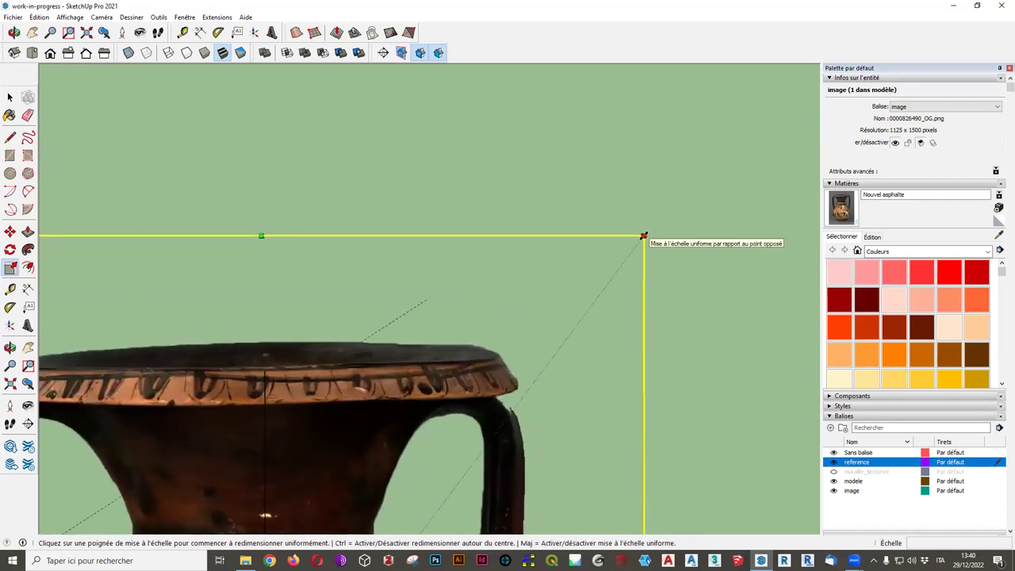
click(643, 236)
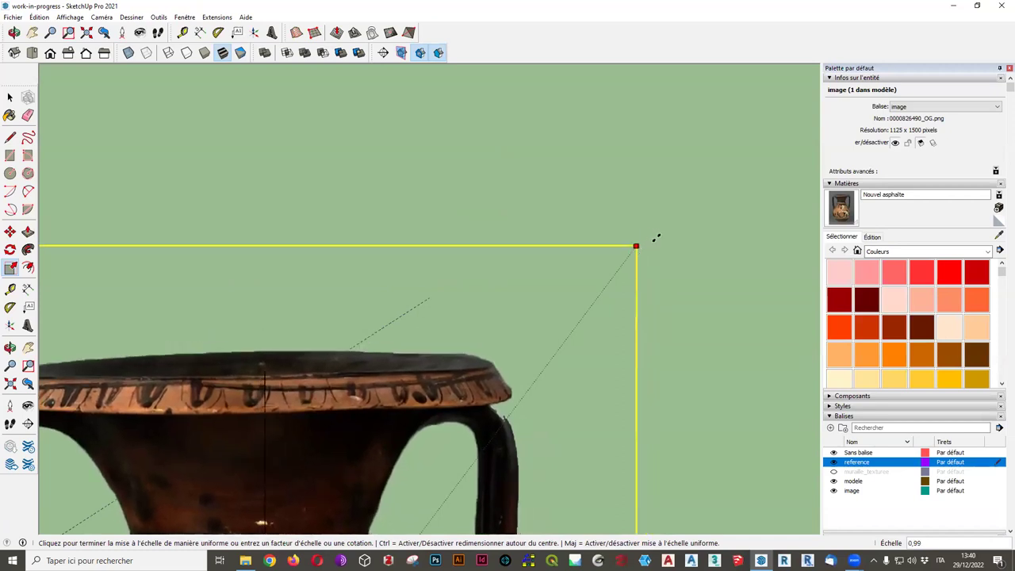
click(655, 237)
scroll(469, 359, down, 2)
mouse_move(491, 335)
shift+middle_down()
mouse_move(563, 166)
mouse_move(518, 223)
shift+middle_up()
scroll(518, 223, down, 1)
scroll(493, 227, down, 2)
scroll(504, 255, down, 2)
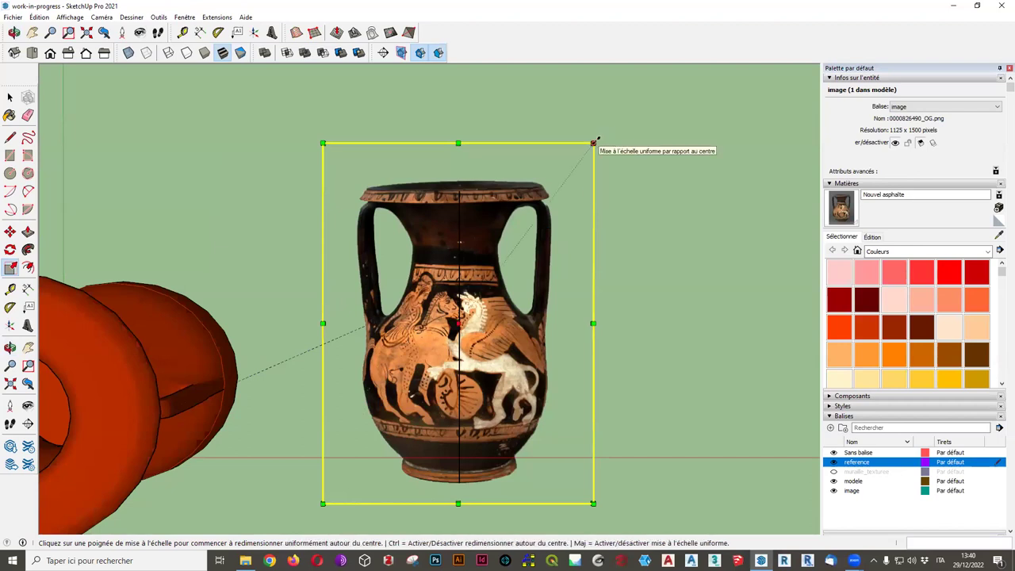
Try resizing the photo from its top corner, then cancel and undo the unwanted shrink.
click(595, 142)
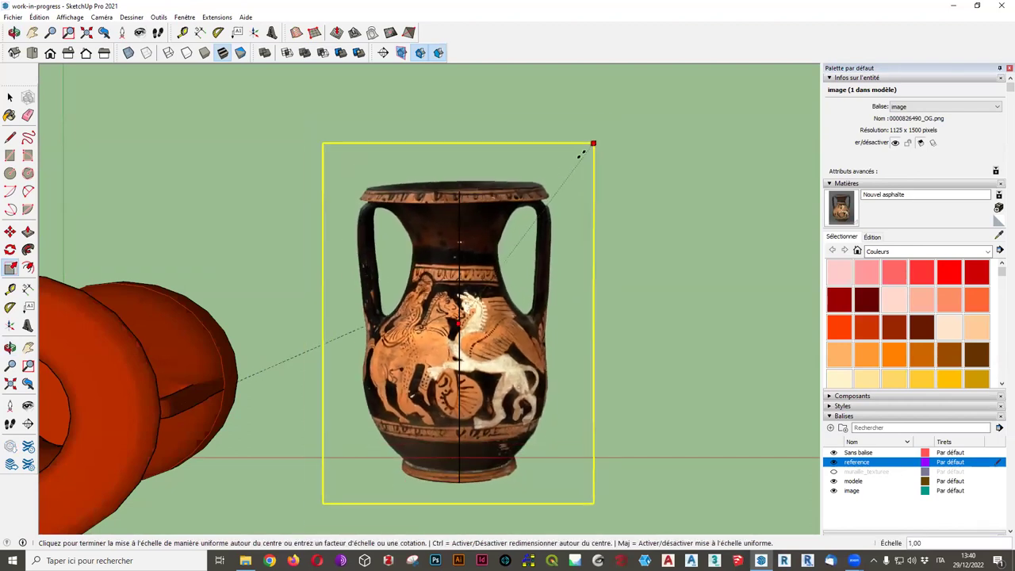
key(shift)
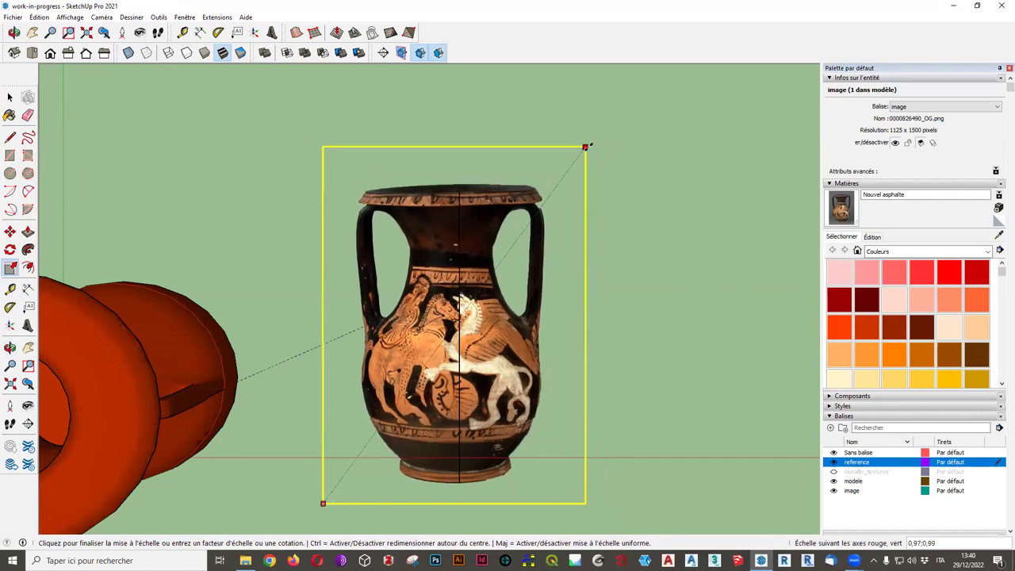
key(Escape)
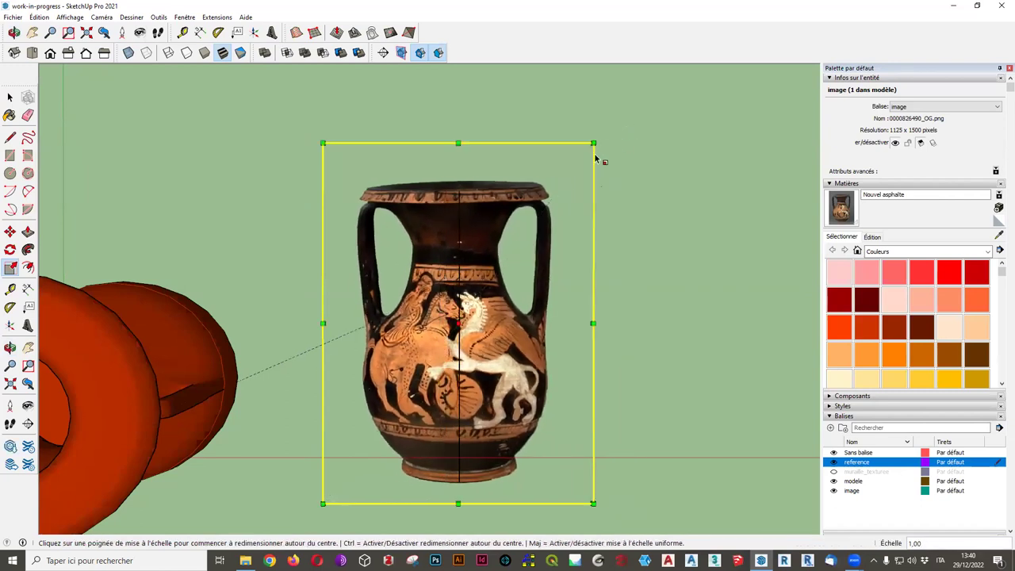
click(593, 142)
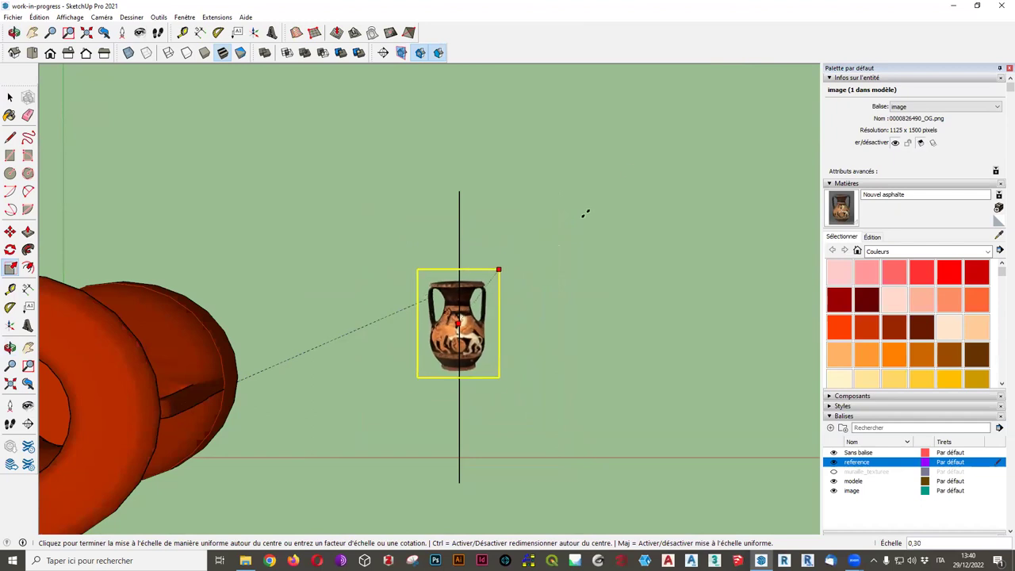
click(652, 198)
key(ctrl+z)
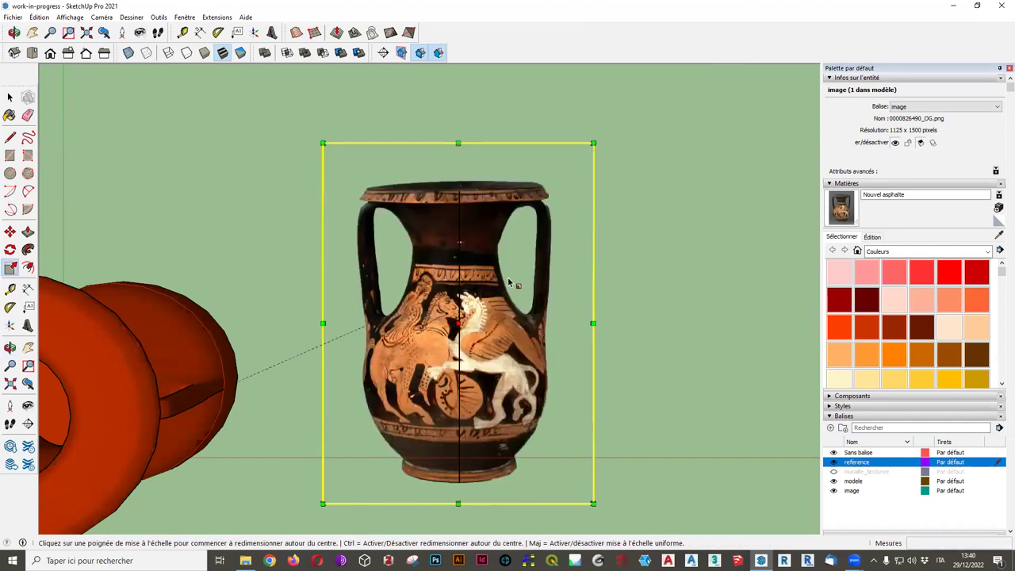
Enlarge the photo slightly from its corner, scaling uniformly about its centre.
scroll(575, 148, up, 2)
scroll(604, 146, up, 2)
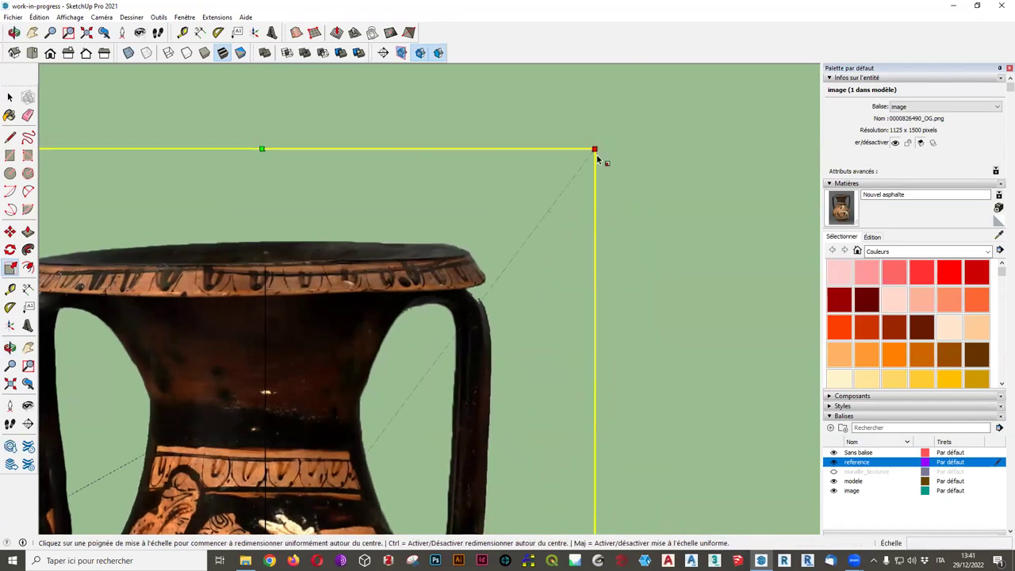
click(595, 149)
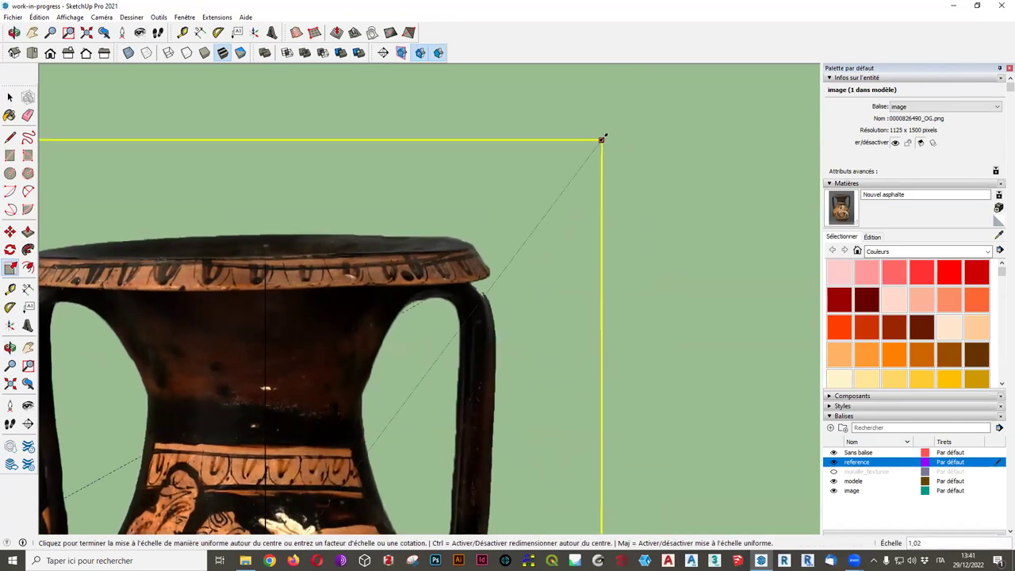
click(638, 121)
scroll(287, 287, up, 2)
scroll(272, 227, up, 2)
scroll(256, 222, up, 1)
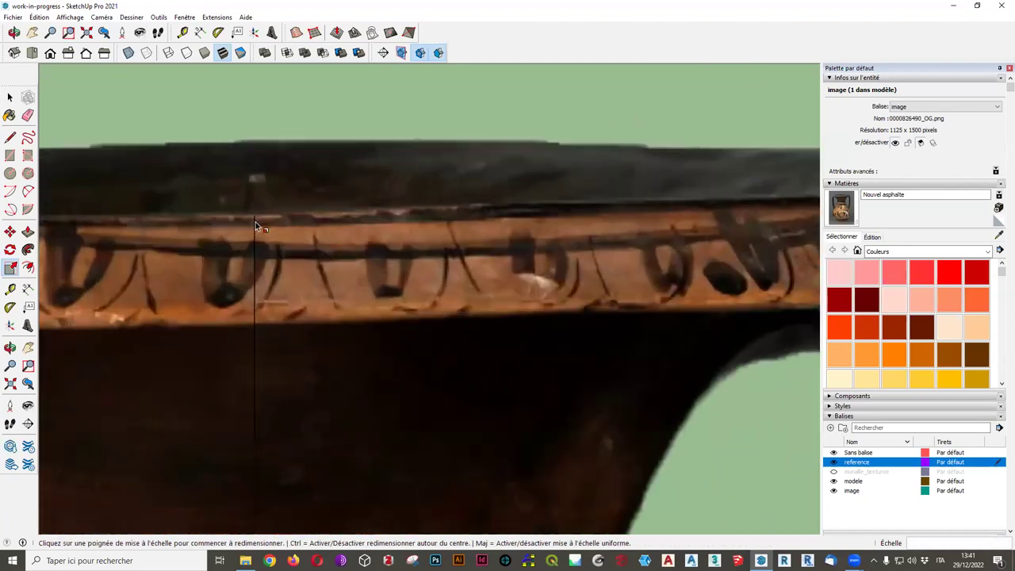
scroll(460, 282, down, 3)
scroll(477, 294, down, 1)
scroll(615, 262, down, 1)
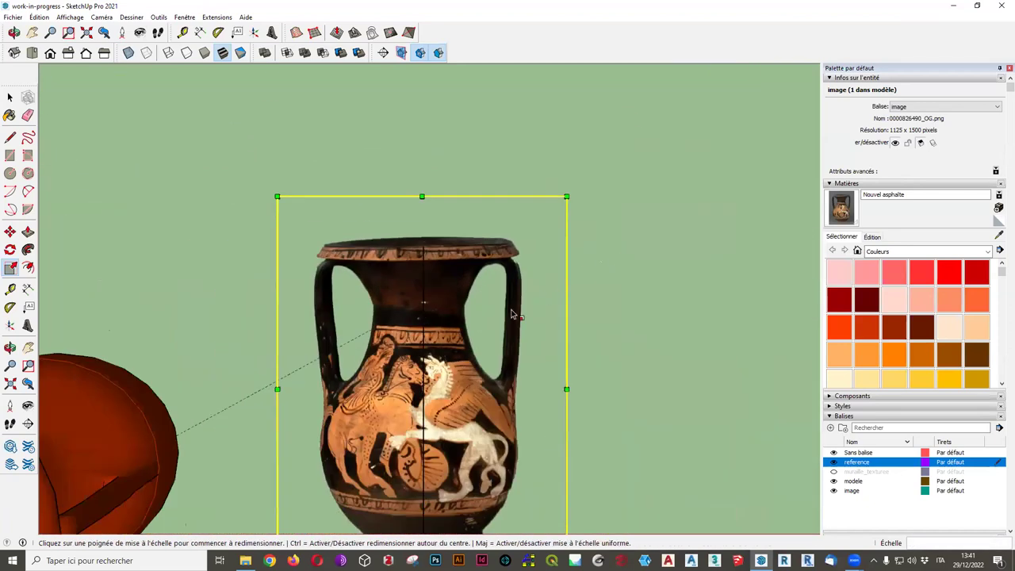
scroll(418, 355, down, 1)
scroll(404, 397, down, 1)
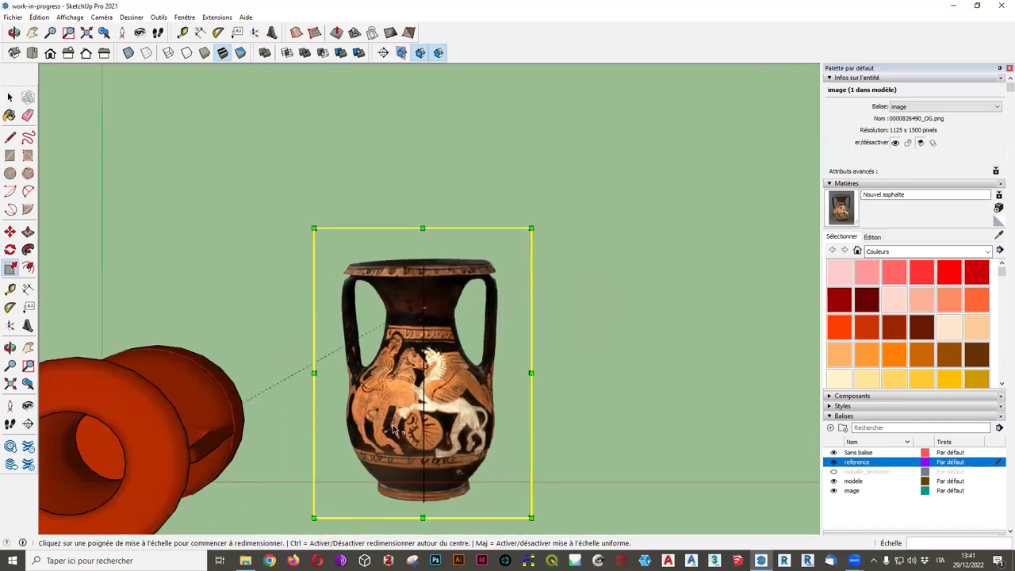
scroll(433, 521, up, 1)
scroll(422, 516, up, 3)
scroll(431, 492, up, 1)
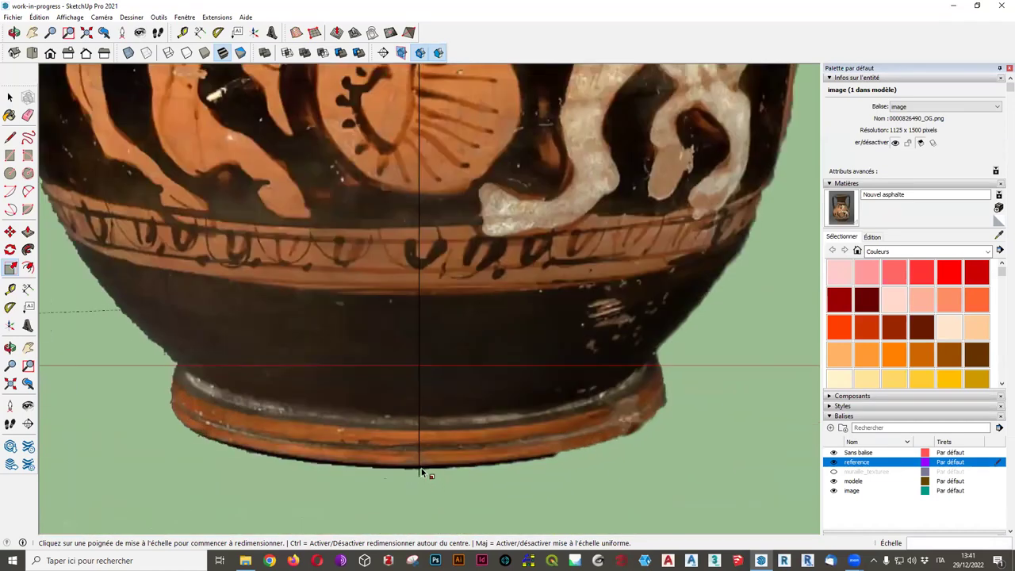
scroll(421, 474, down, 2)
scroll(443, 414, down, 2)
scroll(438, 452, down, 1)
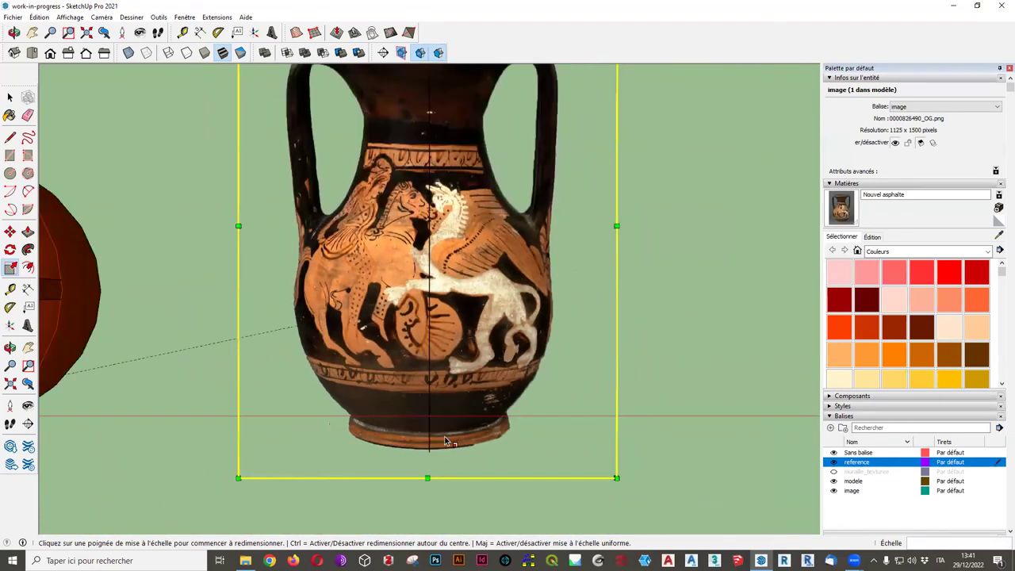
Scale the photo up further from its lower corner to roughly 1.12.
click(617, 477)
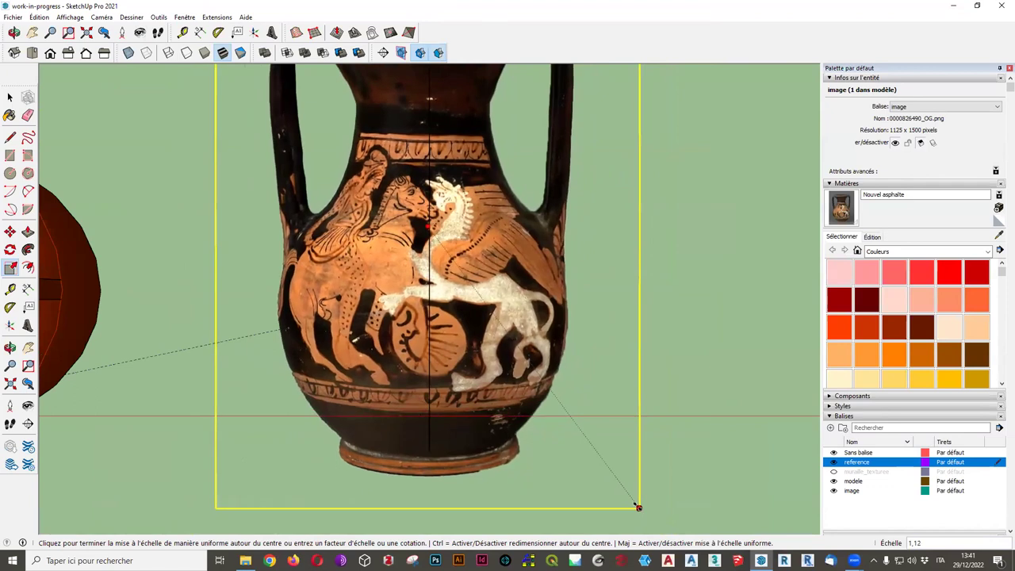
click(633, 497)
scroll(499, 476, up, 2)
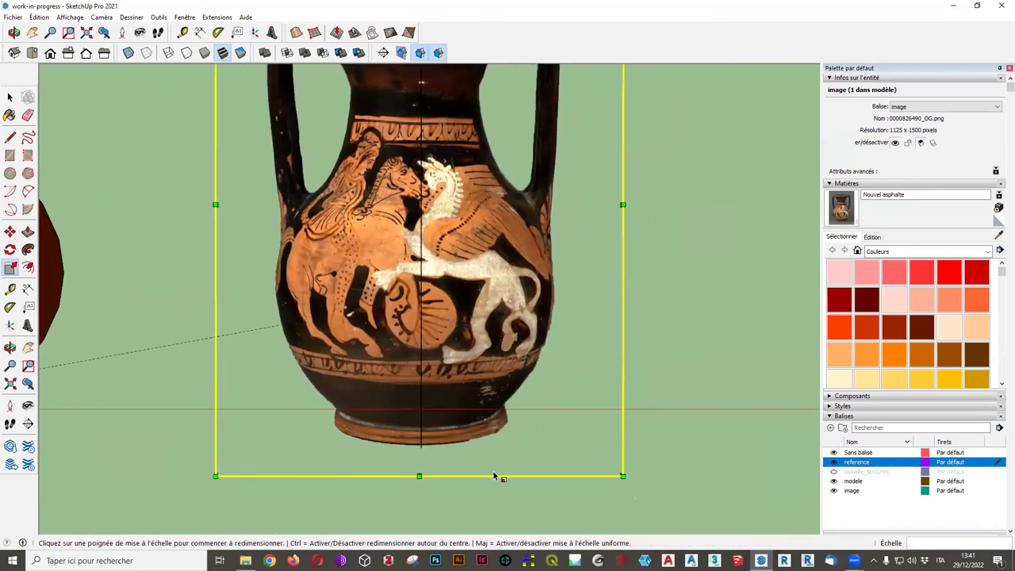
scroll(396, 444, up, 3)
scroll(373, 431, up, 3)
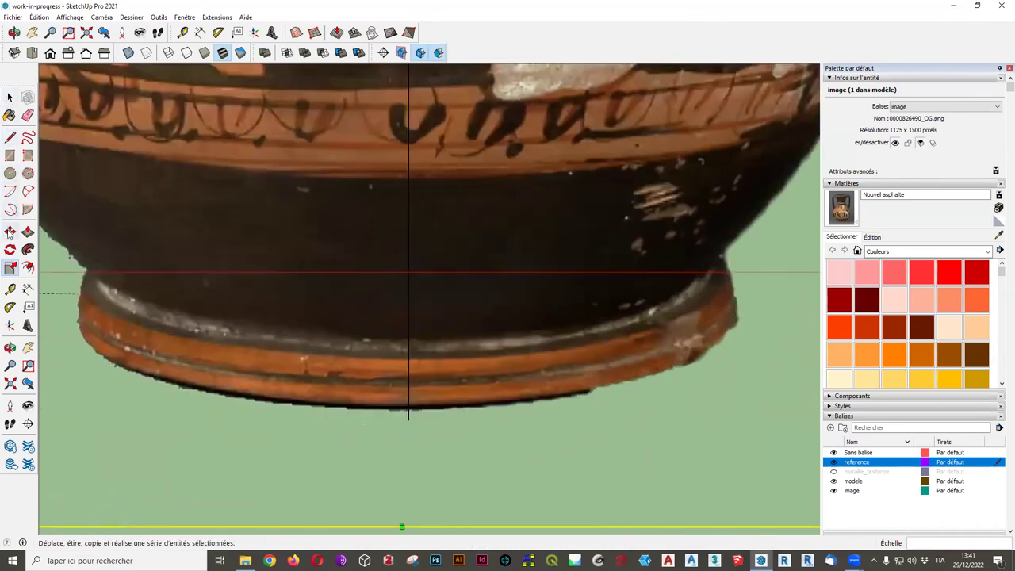
Move the vase photo a short distance downward.
click(9, 230)
scroll(413, 415, up, 3)
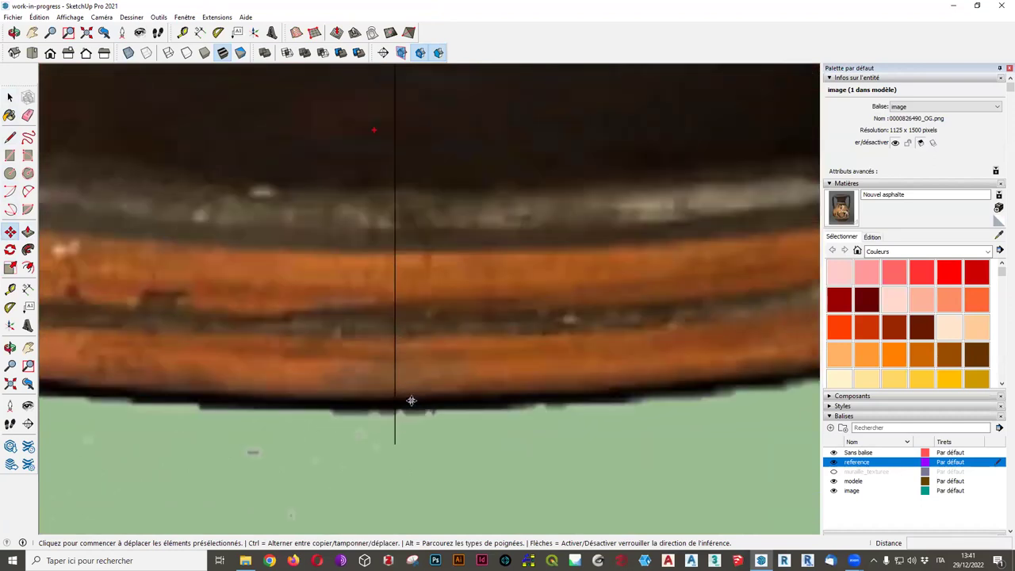
click(410, 402)
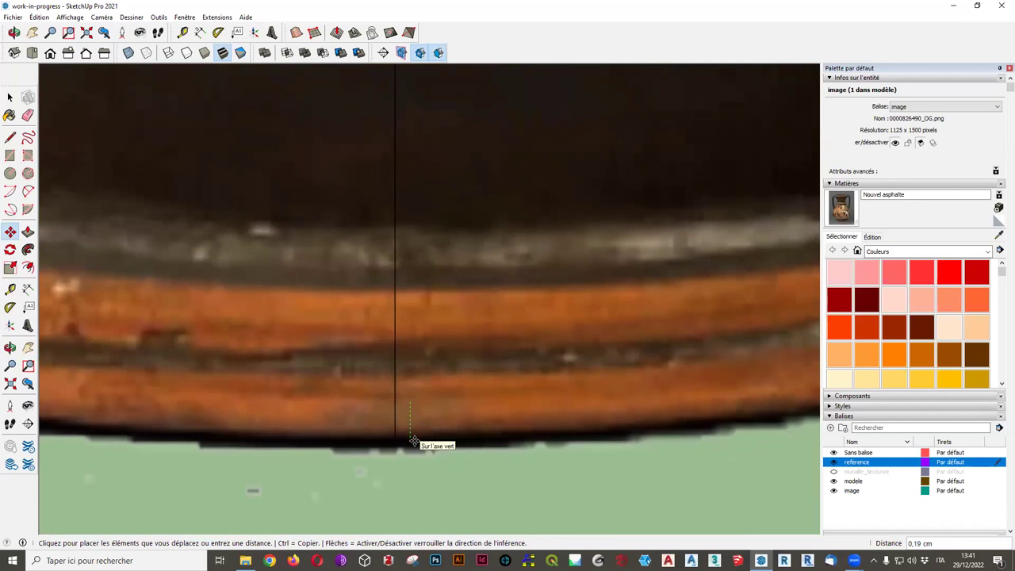
click(414, 441)
scroll(416, 274, down, 3)
scroll(417, 270, down, 3)
scroll(416, 262, down, 3)
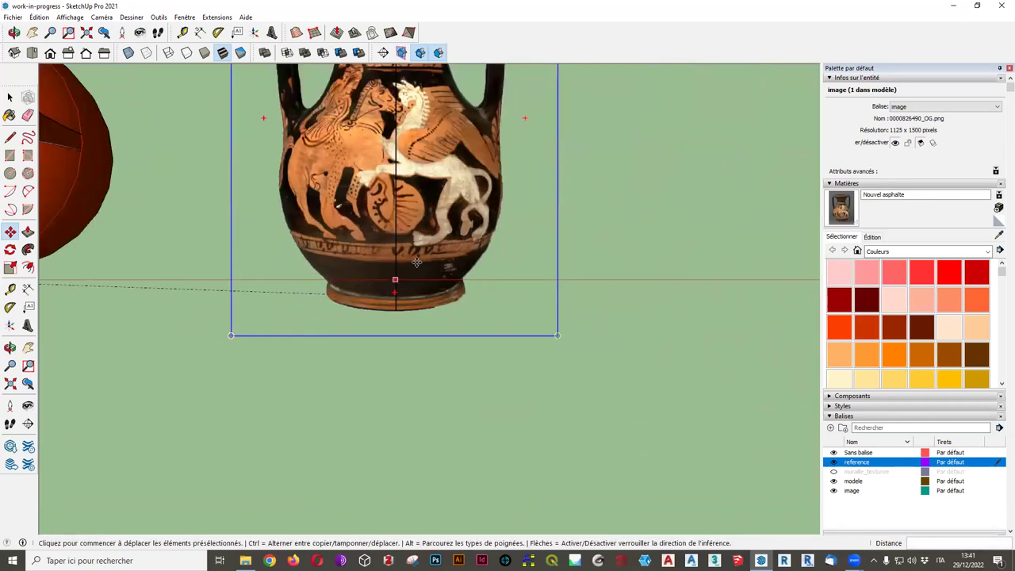
Reframe the view on the whole vase and cancel a second move of the photo.
shift+middle_drag(417, 261, 368, 498)
scroll(376, 220, up, 1)
scroll(321, 227, up, 3)
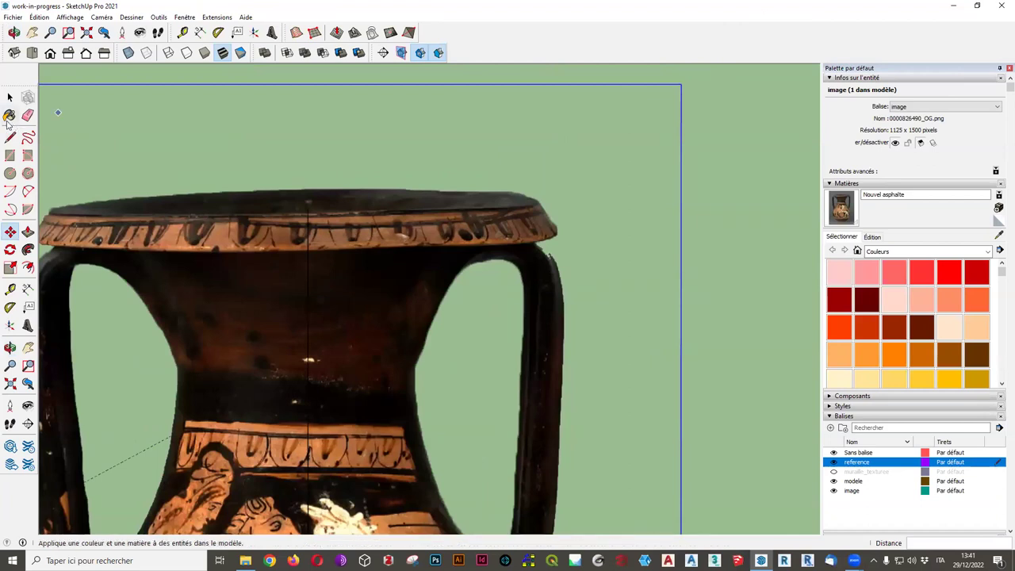
click(706, 146)
key(Escape)
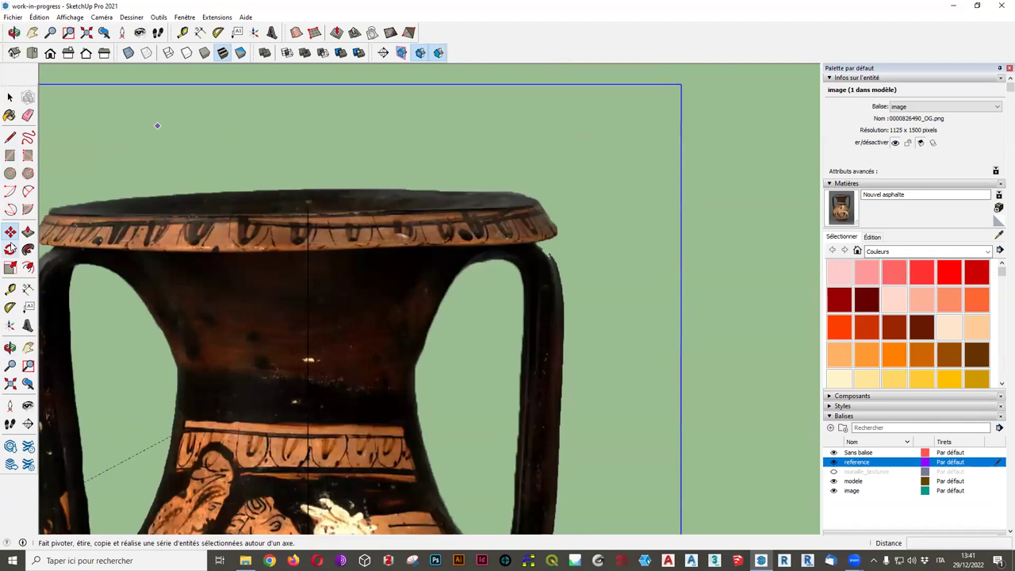
click(9, 268)
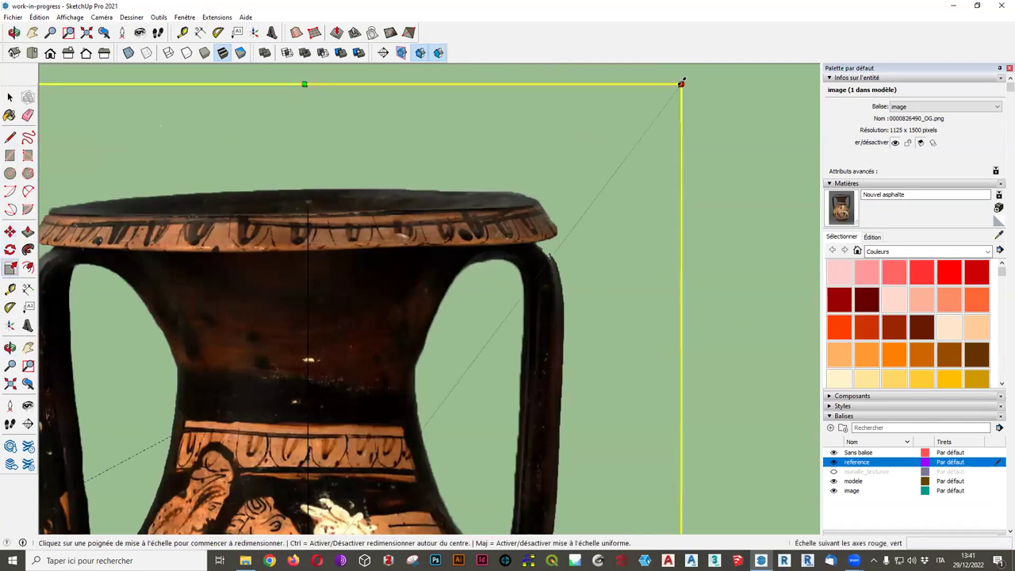
click(680, 84)
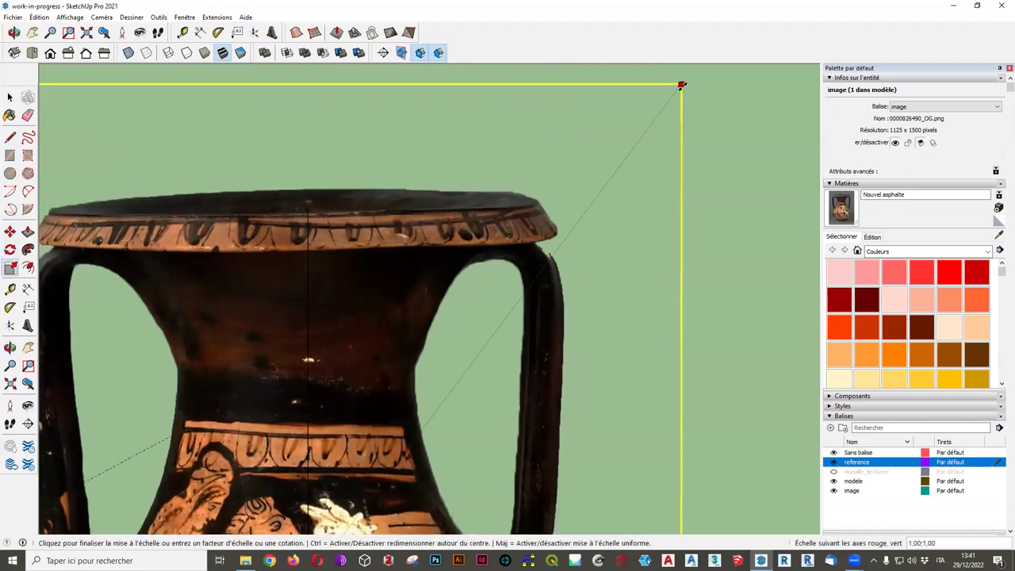
click(689, 84)
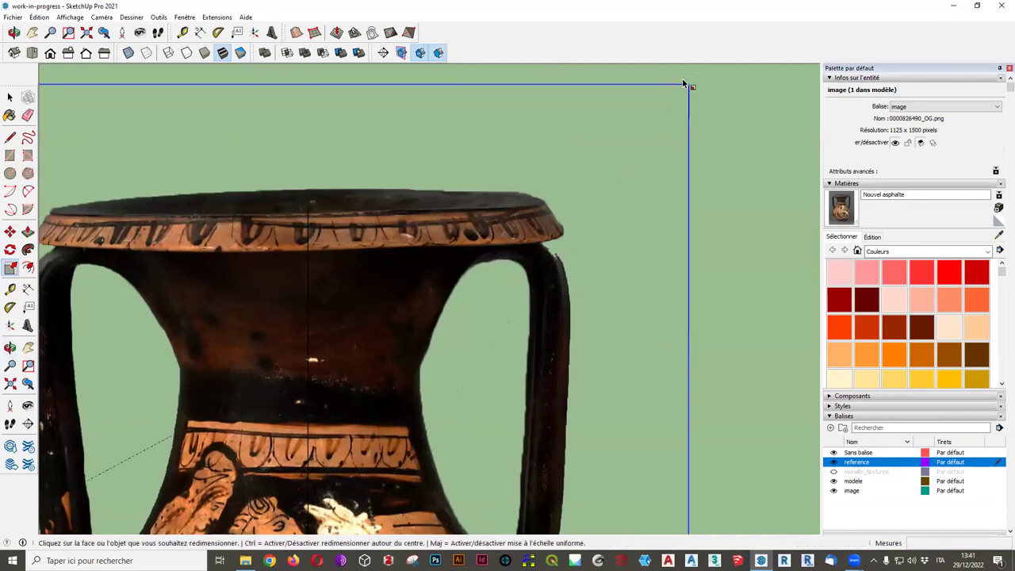
key(ctrl+z)
click(683, 83)
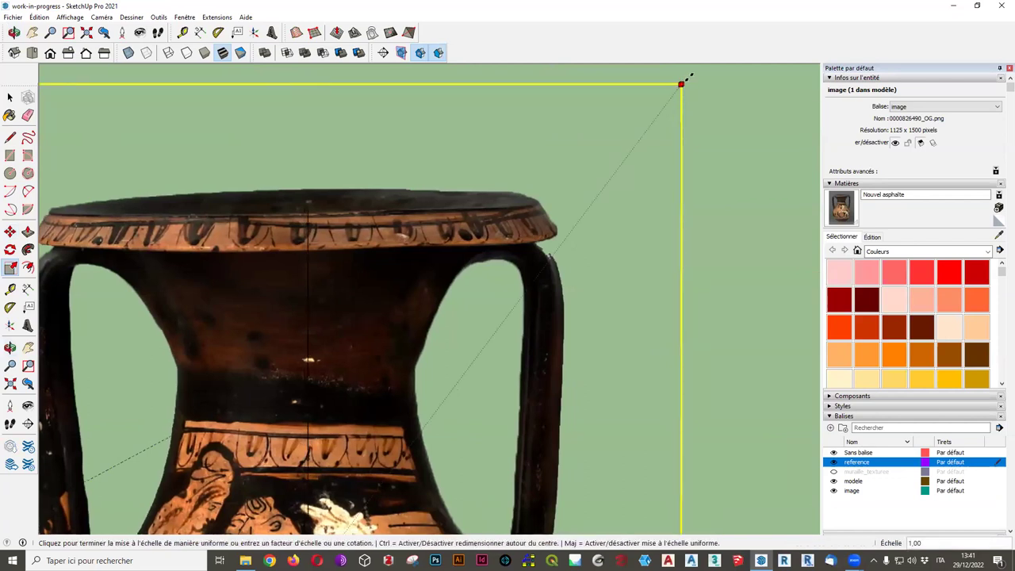
click(695, 74)
scroll(718, 100, down, 2)
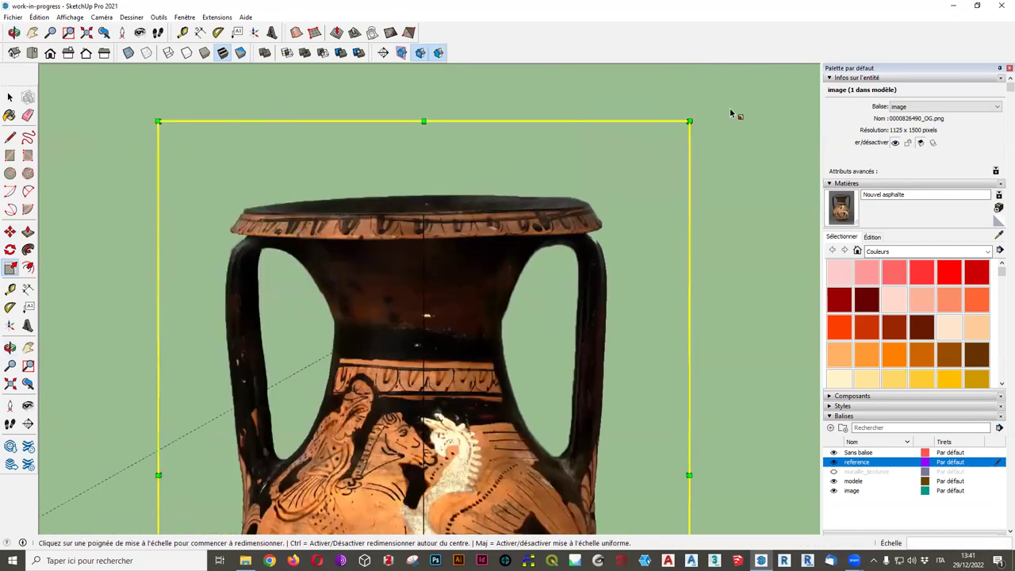
scroll(666, 150, down, 3)
scroll(587, 202, down, 2)
scroll(562, 486, up, 2)
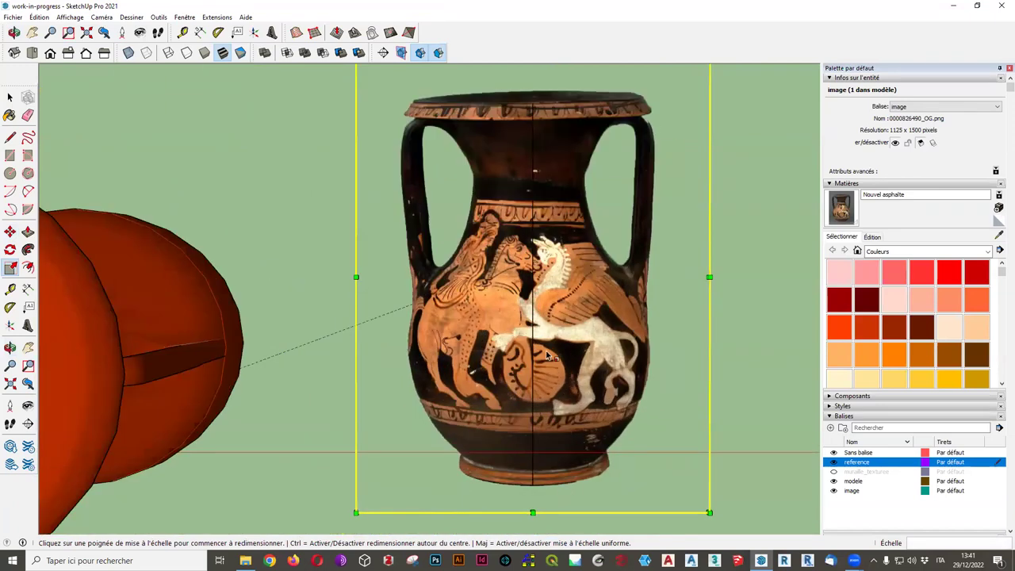
scroll(539, 84, up, 2)
scroll(516, 141, up, 3)
scroll(516, 127, up, 1)
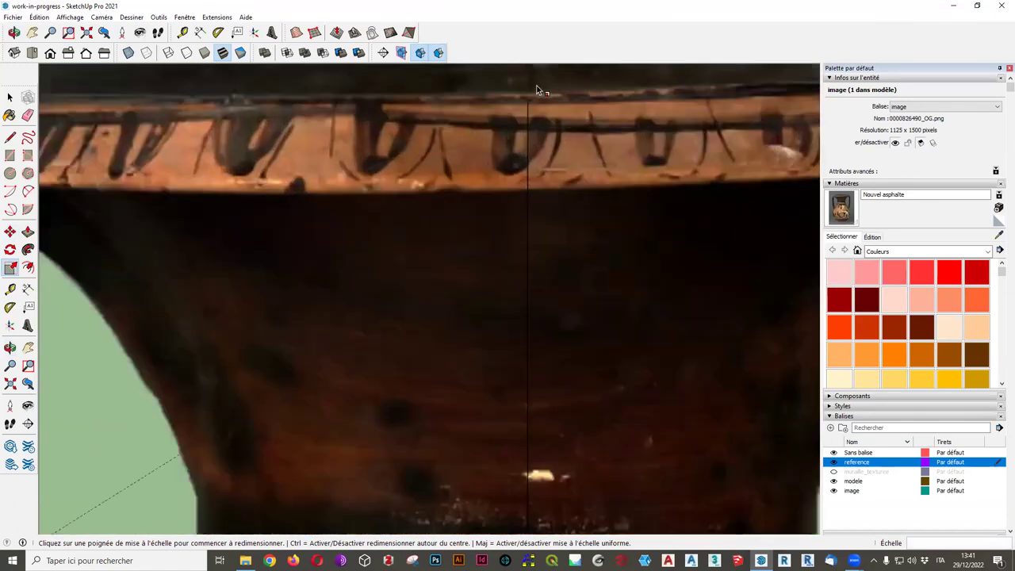
scroll(518, 104, up, 2)
scroll(589, 156, down, 1)
scroll(494, 105, down, 3)
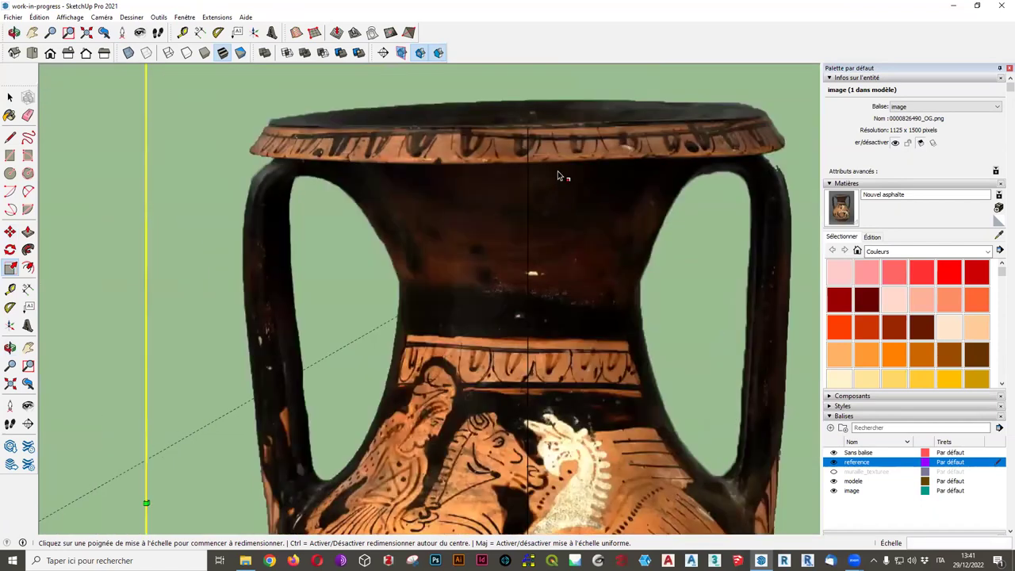
scroll(558, 170, up, 1)
scroll(549, 170, down, 1)
scroll(676, 203, down, 2)
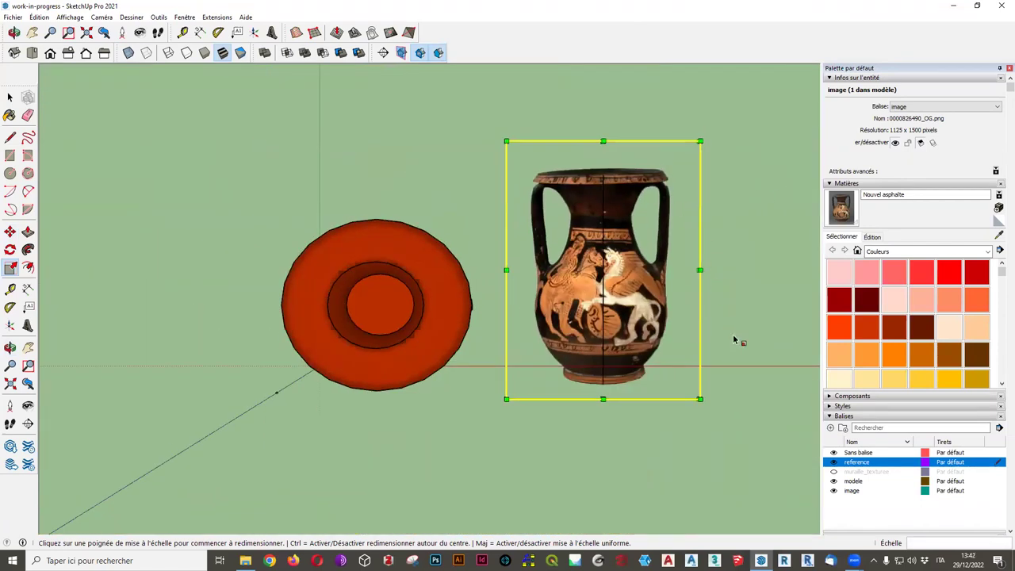
Make modele the active tag and hide the reference tag's guide line.
click(834, 463)
click(558, 238)
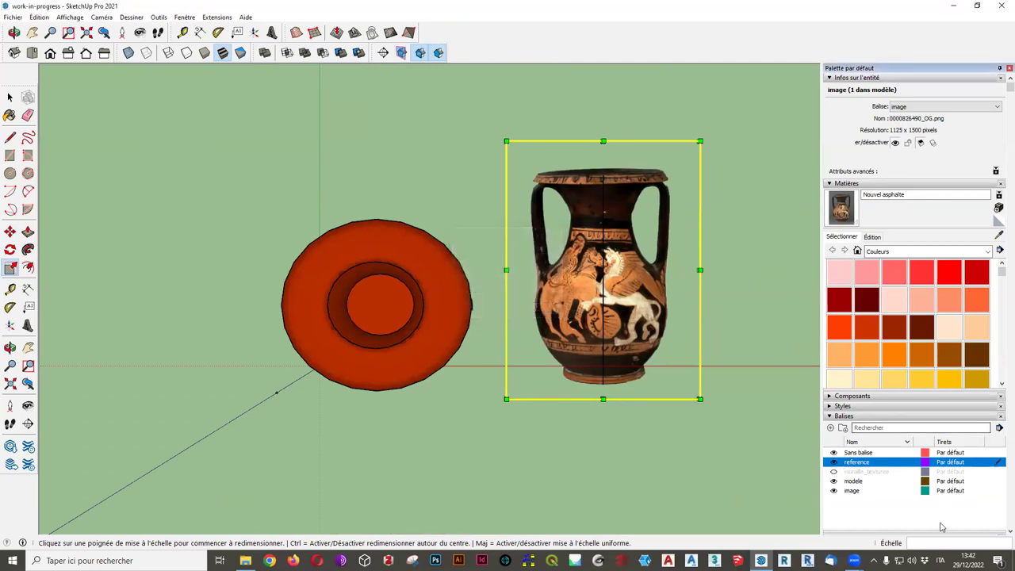
click(999, 482)
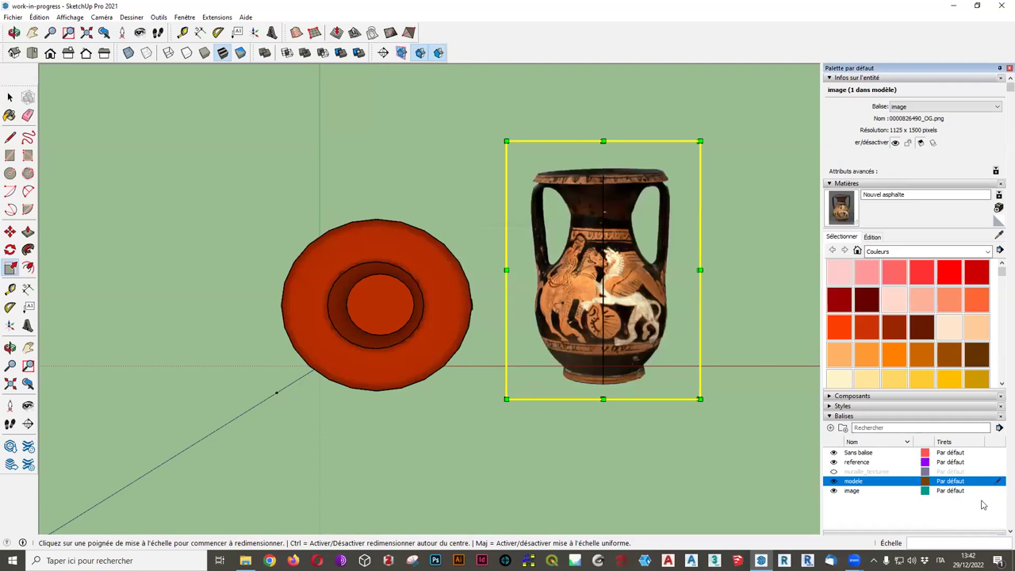
click(1000, 453)
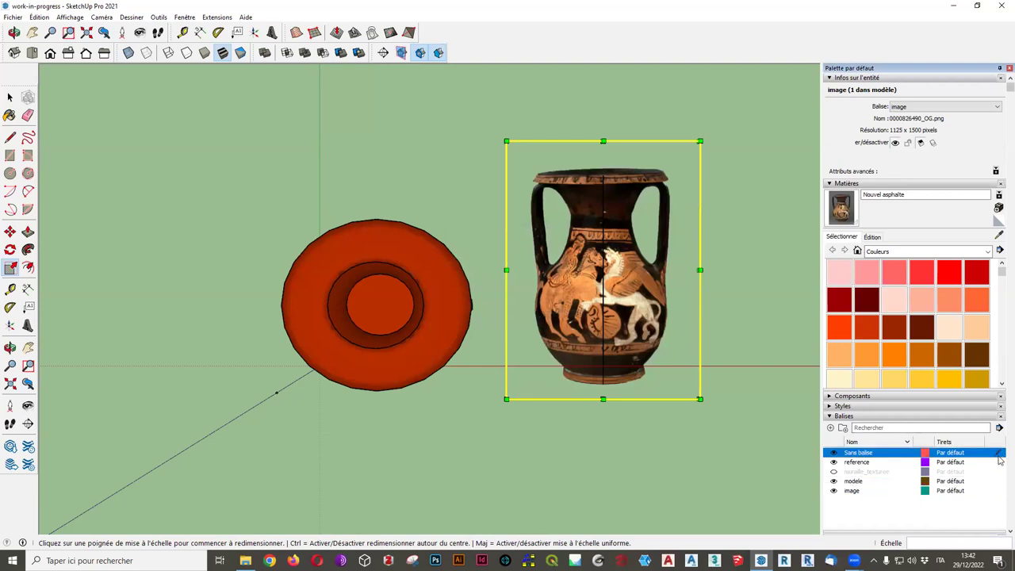
click(999, 482)
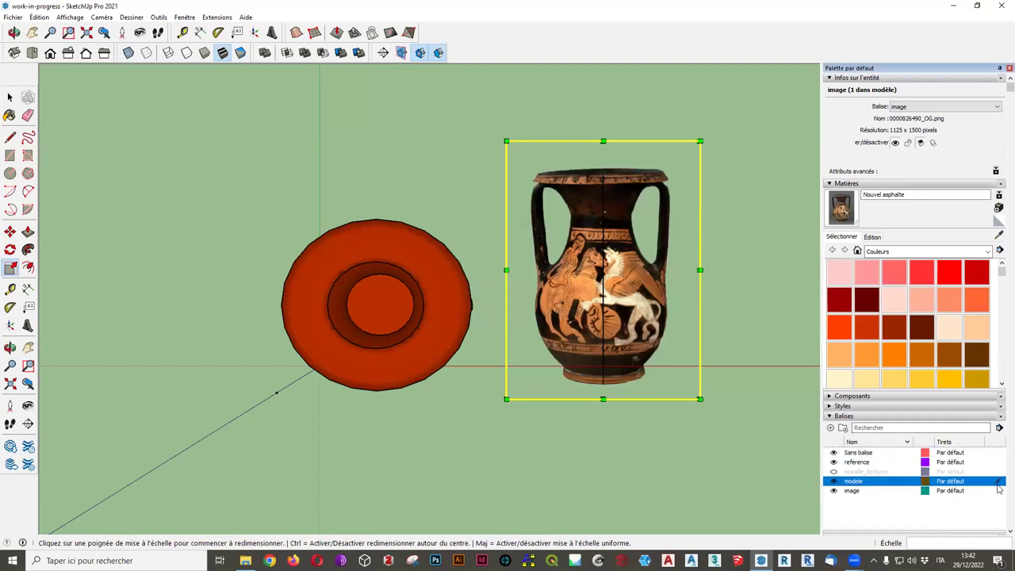
click(835, 463)
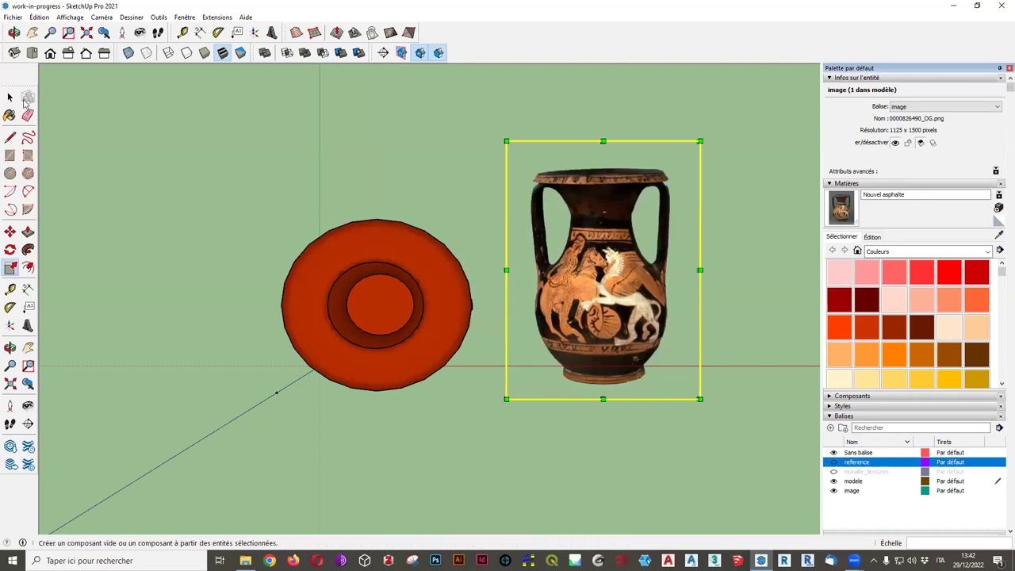
Deselect the vase photo and save the model.
click(11, 98)
click(213, 124)
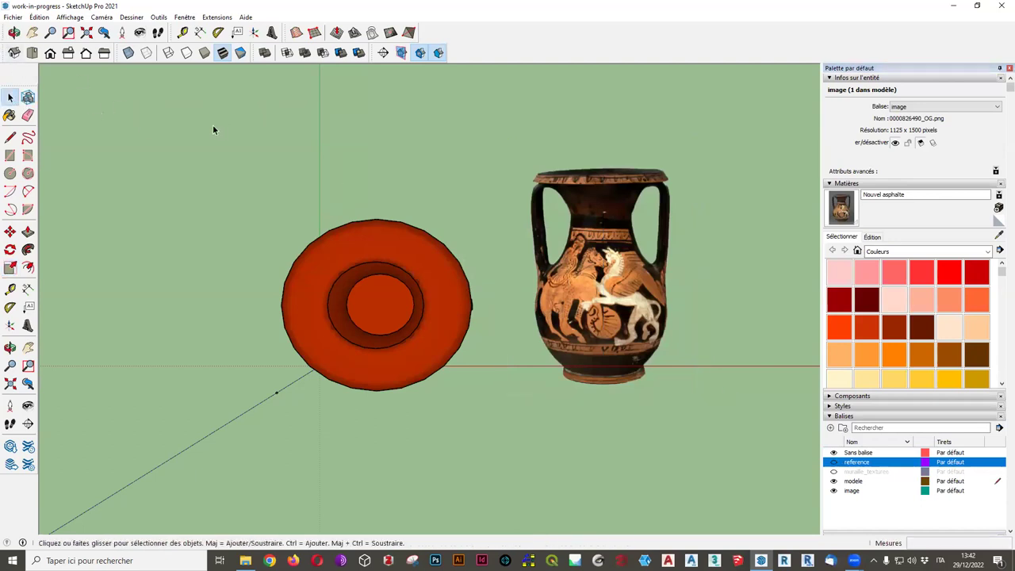
click(12, 16)
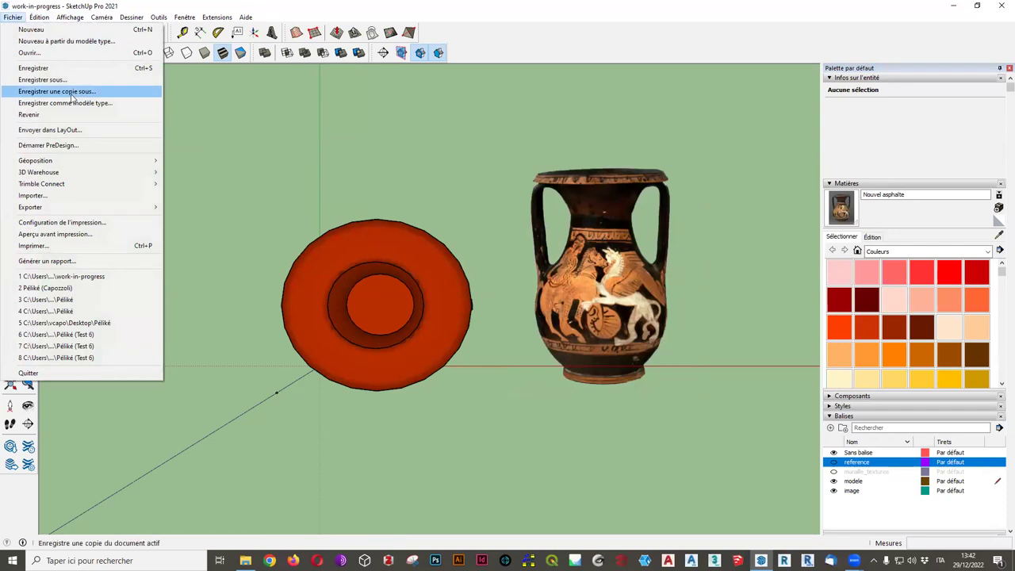
click(68, 68)
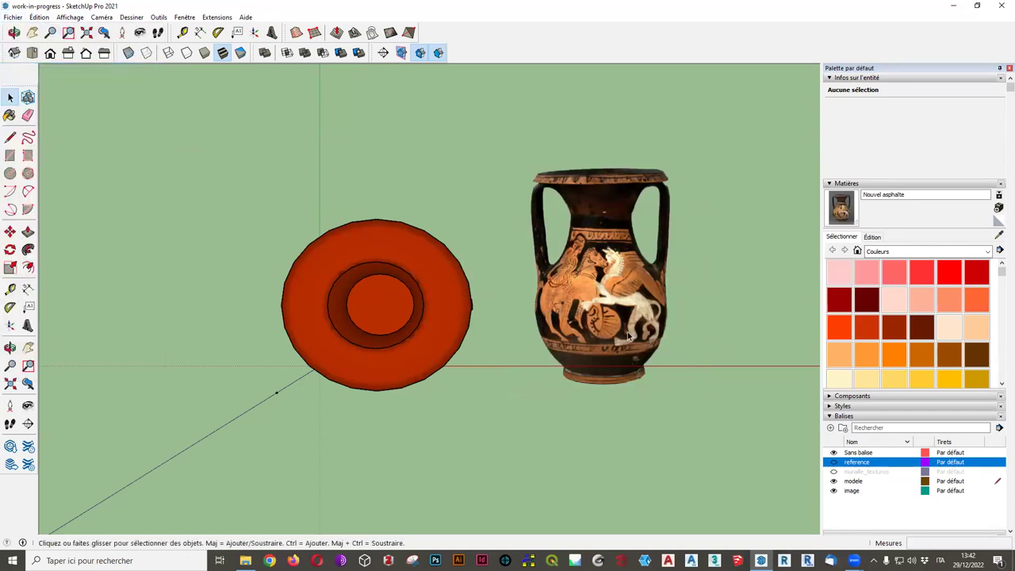
Orbit around the modelled vase until it stands upright with both handles visible.
middle_drag(629, 337, 405, 139)
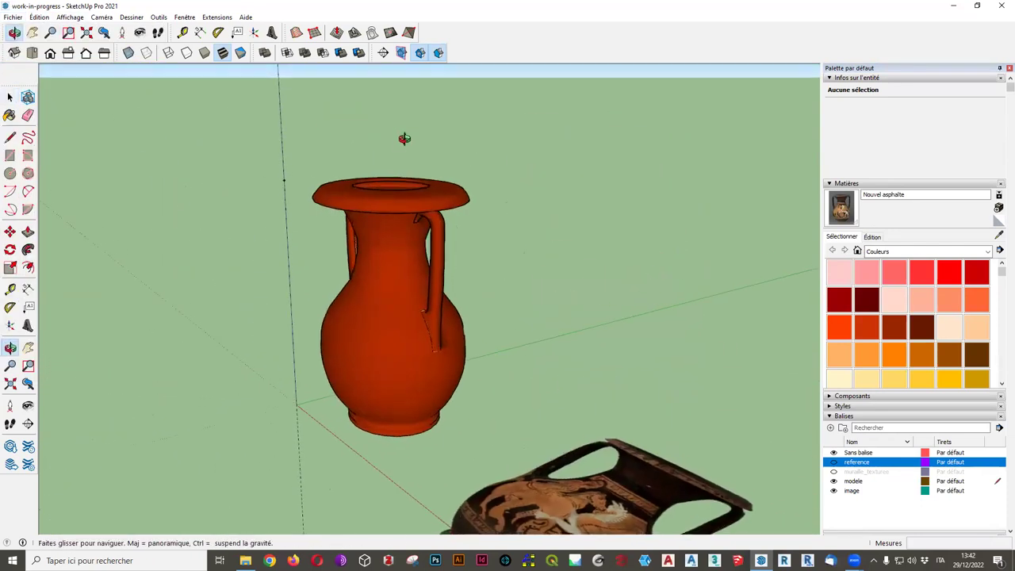
mouse_move(405, 139)
middle_down()
mouse_move(487, 309)
mouse_move(515, 333)
middle_up()
scroll(551, 360, down, 3)
scroll(573, 423, up, 5)
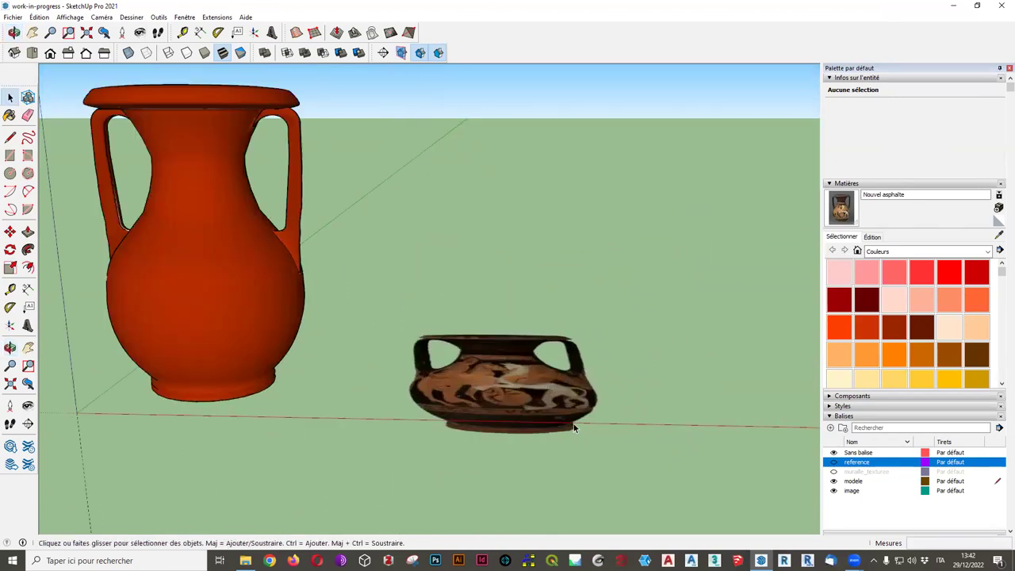
middle_drag(573, 423, 523, 442)
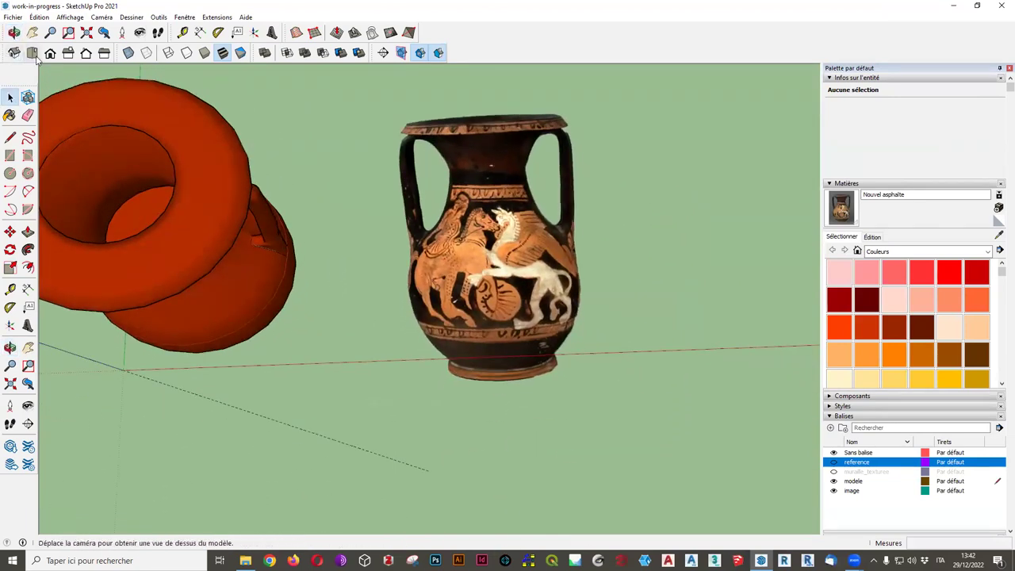
In Top view, tape-measure the vase photo from rim to base: about 26.37 cm.
click(35, 58)
click(9, 290)
scroll(552, 176, up, 3)
scroll(550, 171, up, 3)
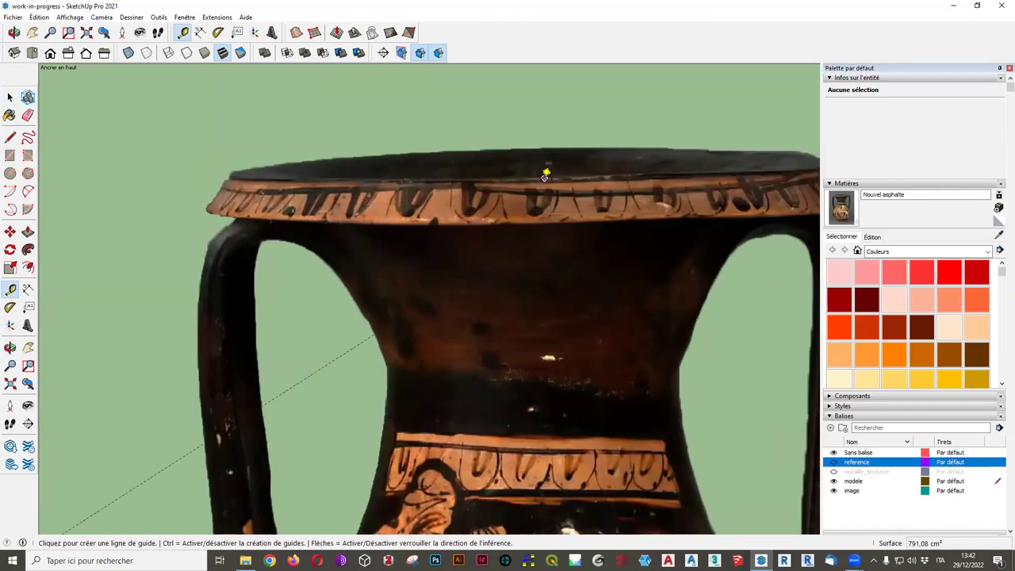
click(545, 176)
scroll(555, 306, down, 3)
scroll(547, 396, down, 3)
scroll(535, 499, down, 2)
scroll(547, 420, up, 3)
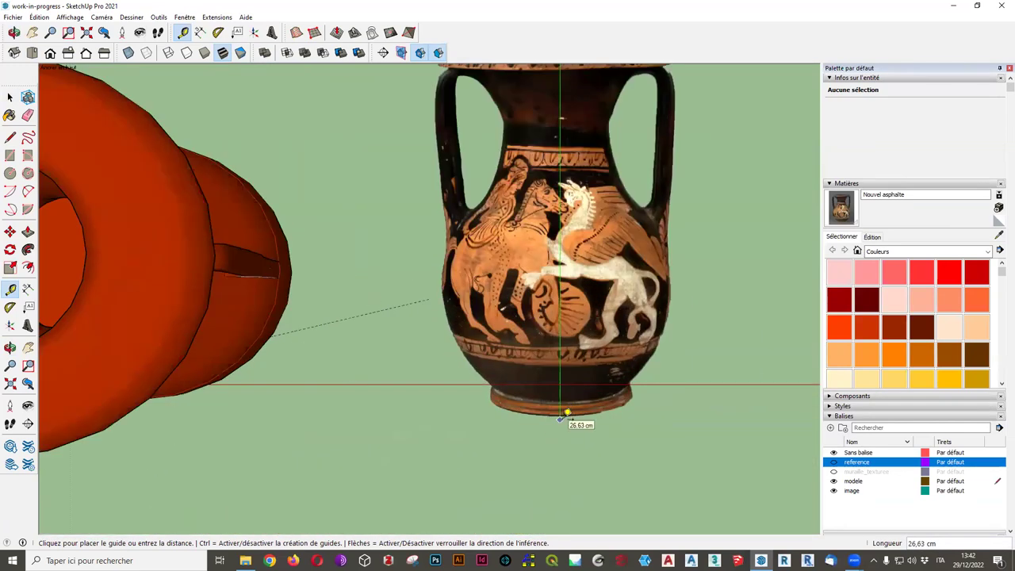
scroll(561, 414, up, 3)
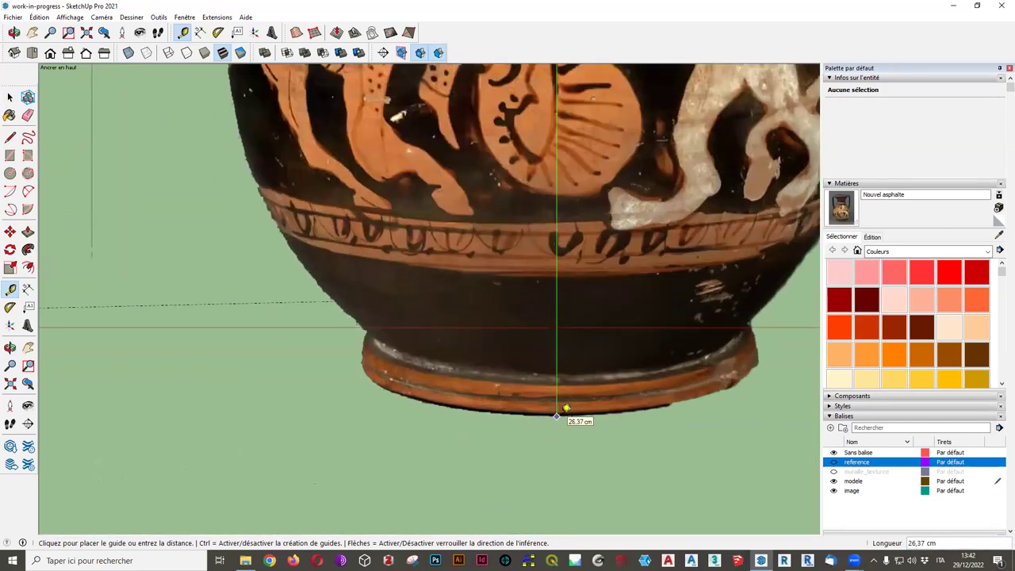
click(556, 415)
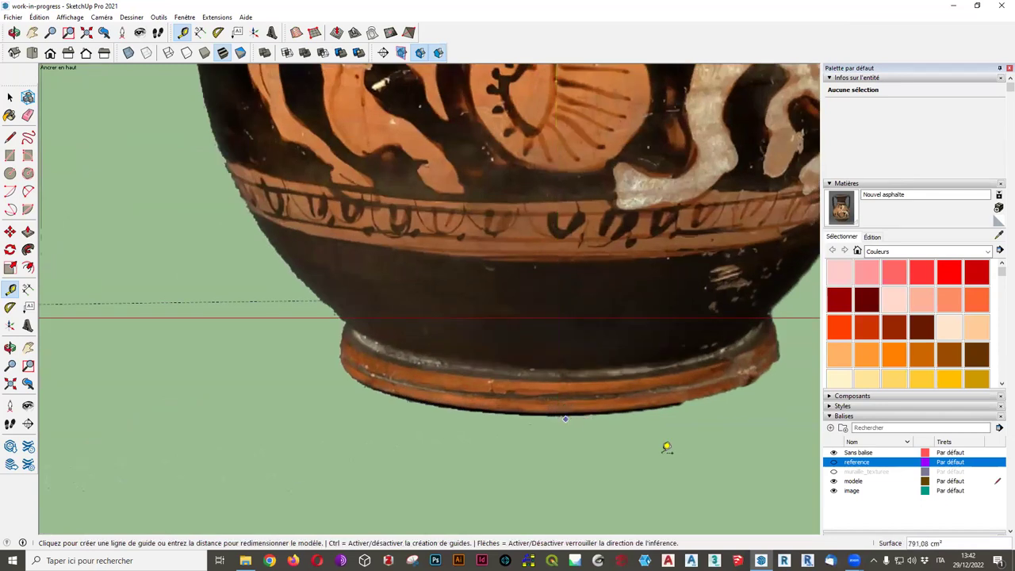
Orbit out to a low, level overview of both vases.
scroll(483, 391, down, 1)
scroll(475, 395, down, 3)
scroll(467, 363, down, 3)
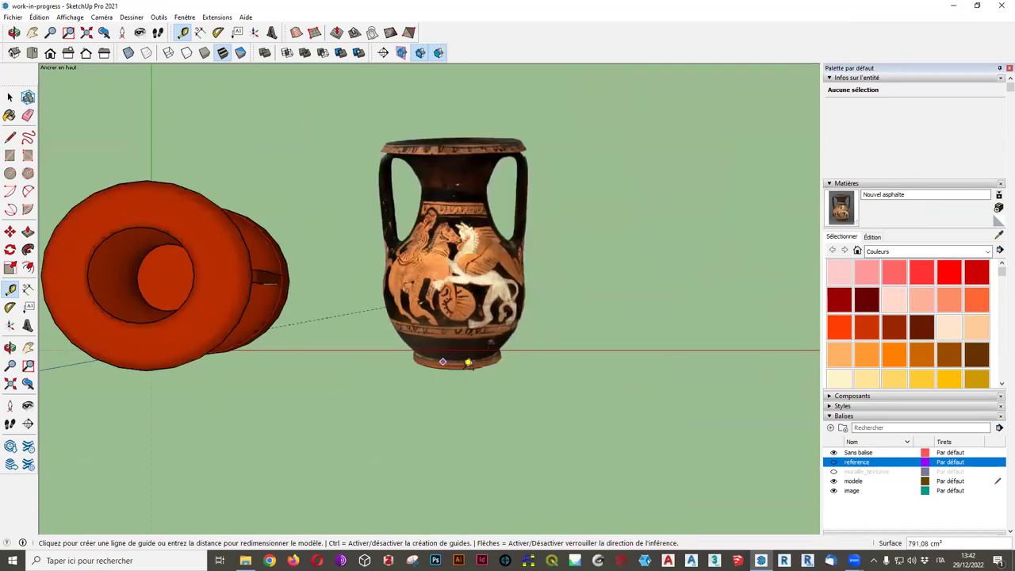
mouse_move(462, 410)
middle_down()
mouse_move(560, 435)
mouse_move(384, 436)
mouse_move(466, 361)
middle_up()
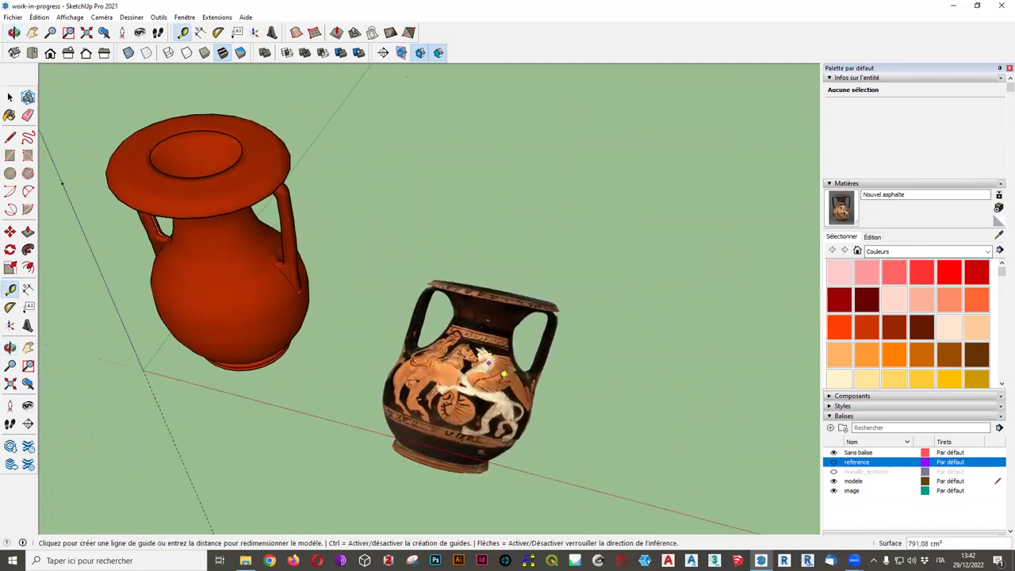
scroll(540, 319, down, 3)
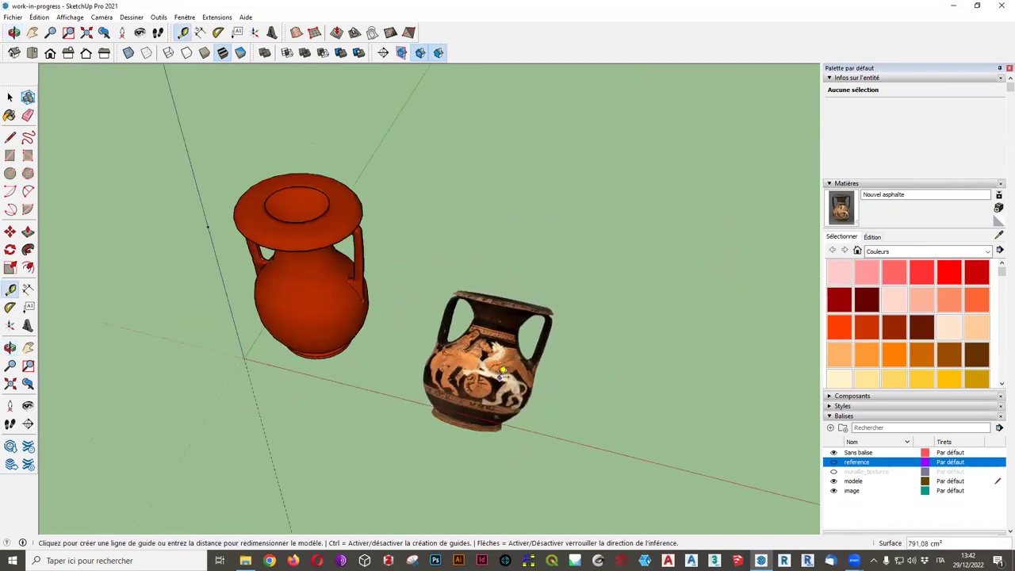
mouse_move(503, 371)
middle_down()
mouse_move(633, 405)
mouse_move(517, 312)
mouse_move(601, 356)
middle_up()
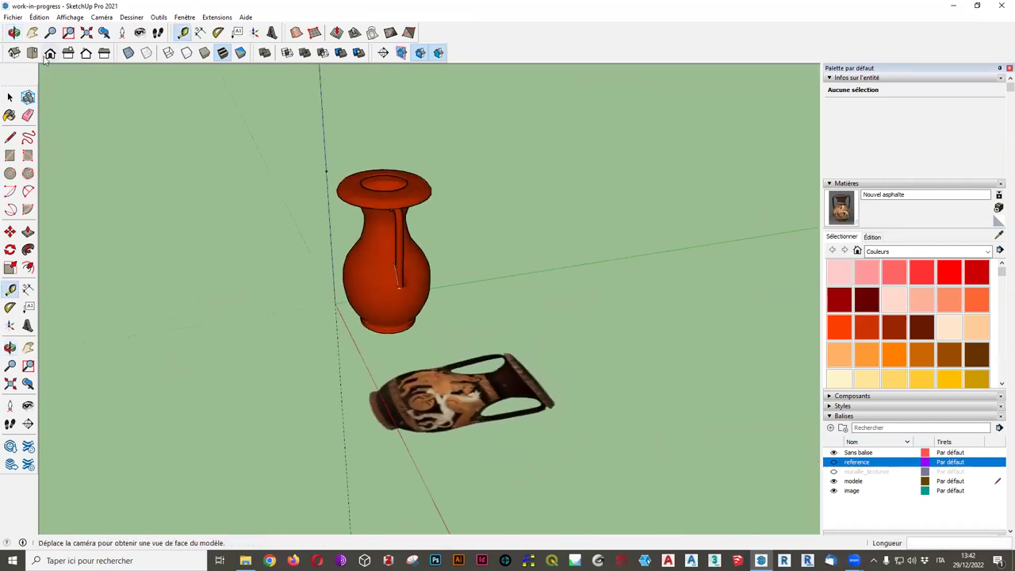
Switch to the Right view and select the vase photo.
click(69, 56)
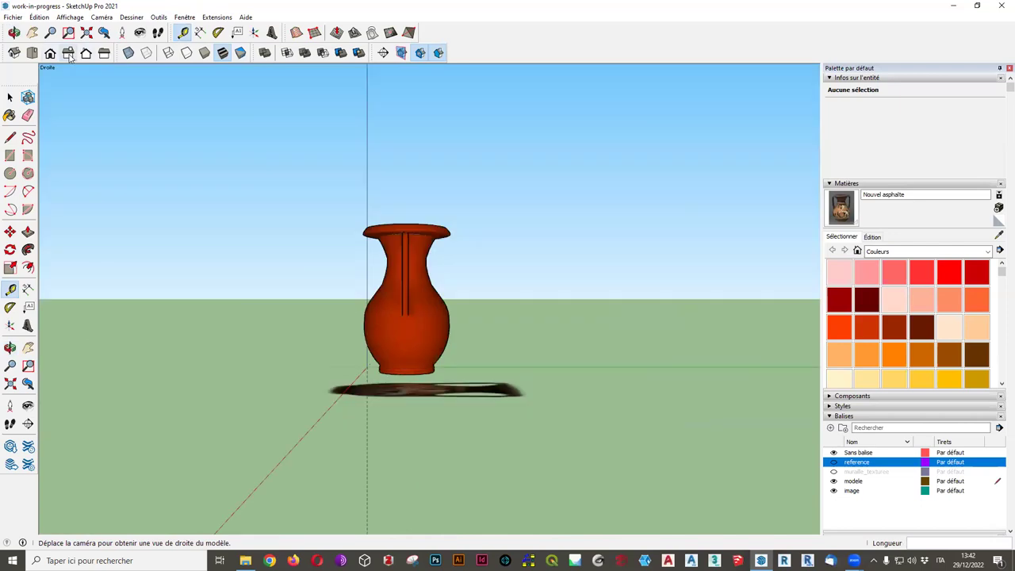
click(9, 96)
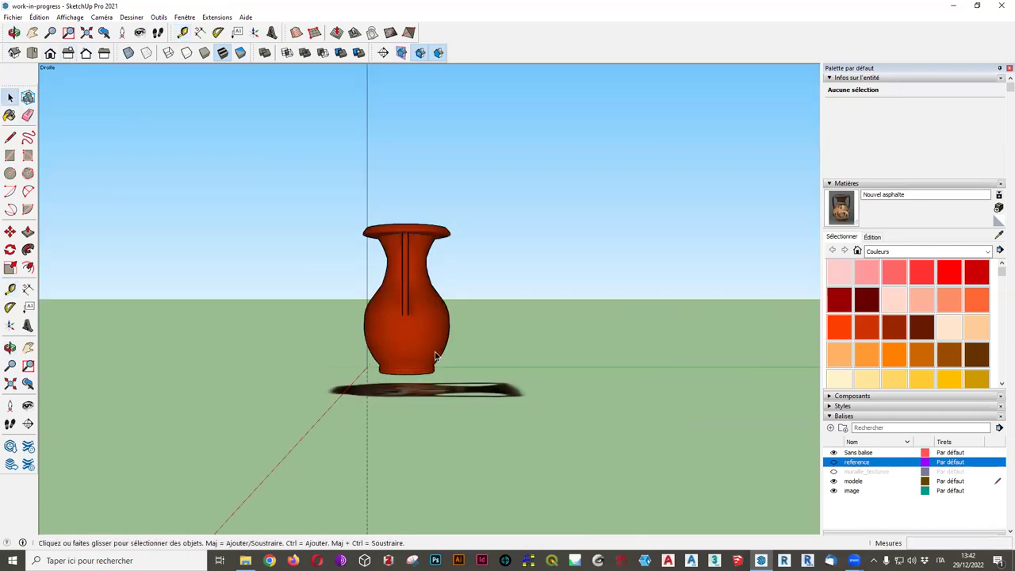
click(418, 395)
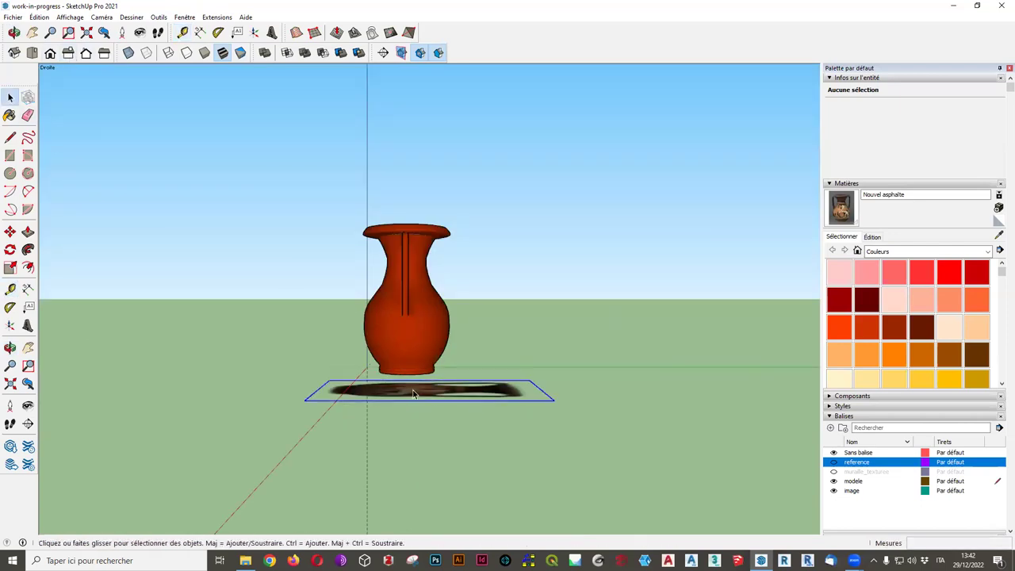
Rotate the photo about its near edge's midpoint, currently tilted about 13.6°.
click(10, 250)
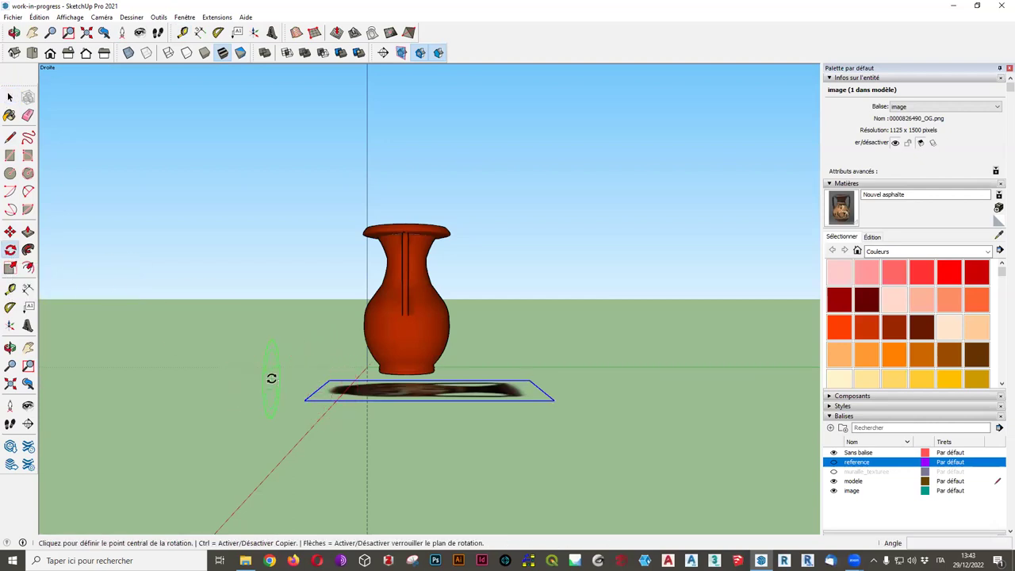
mouse_move(270, 387)
middle_down()
mouse_move(317, 431)
mouse_move(345, 414)
middle_up()
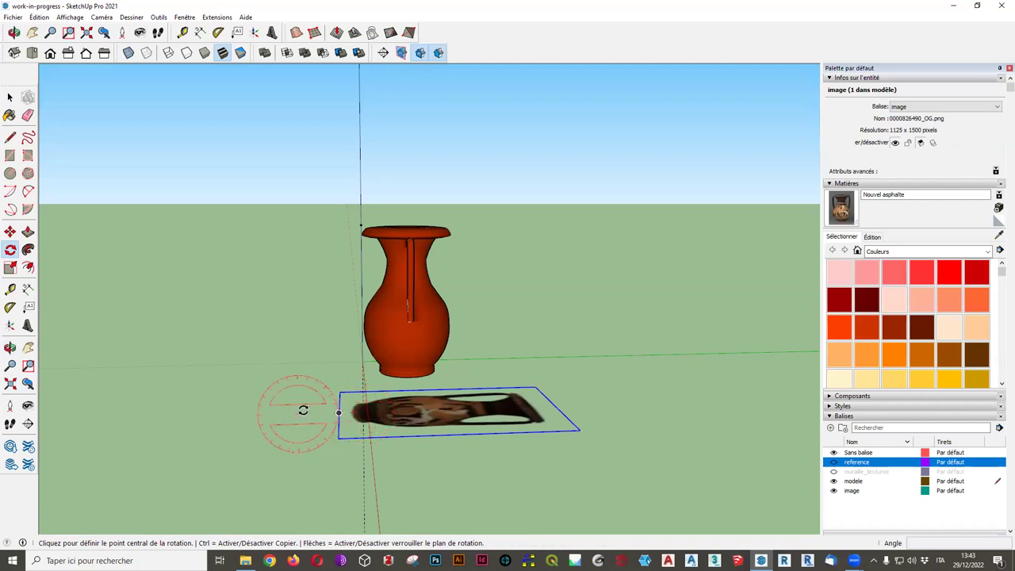
click(337, 413)
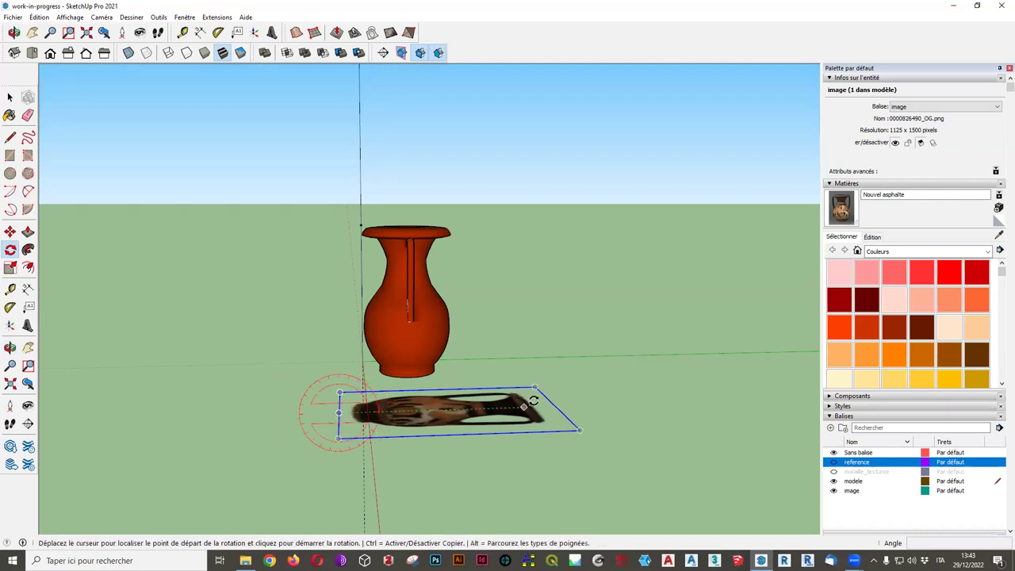
click(557, 406)
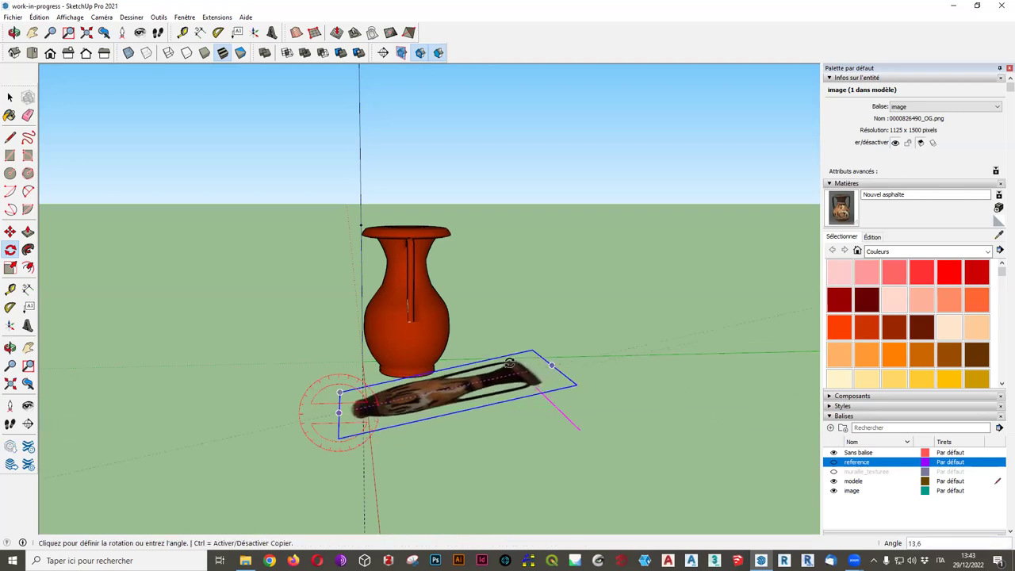
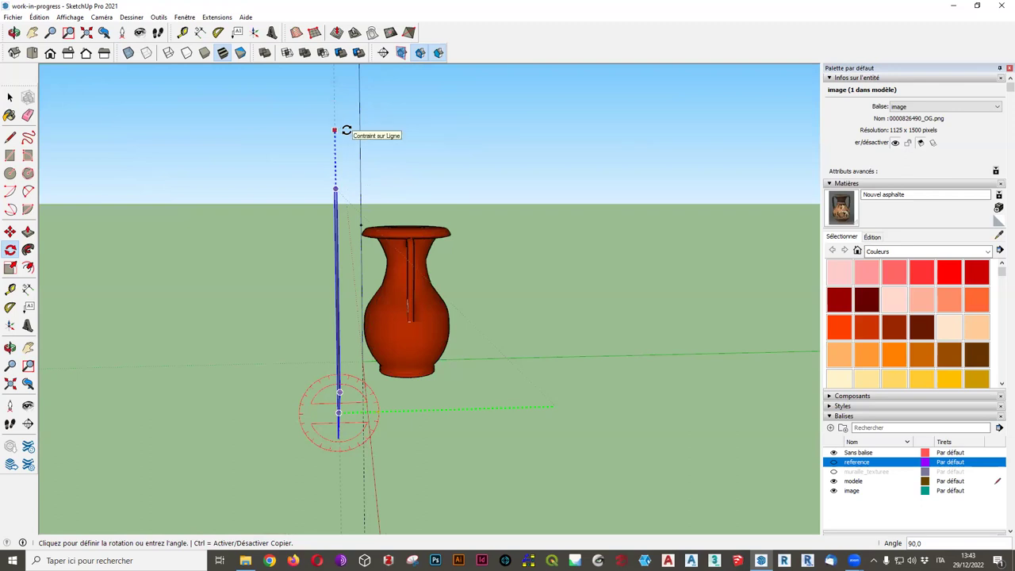
Stand the reference photo upright at 90° and orbit to view it beside the red vase.
click(334, 131)
mouse_move(339, 335)
middle_down()
mouse_move(423, 426)
mouse_move(581, 514)
mouse_move(580, 469)
mouse_move(539, 356)
mouse_move(480, 416)
middle_up()
scroll(480, 416, up, 1)
key(space)
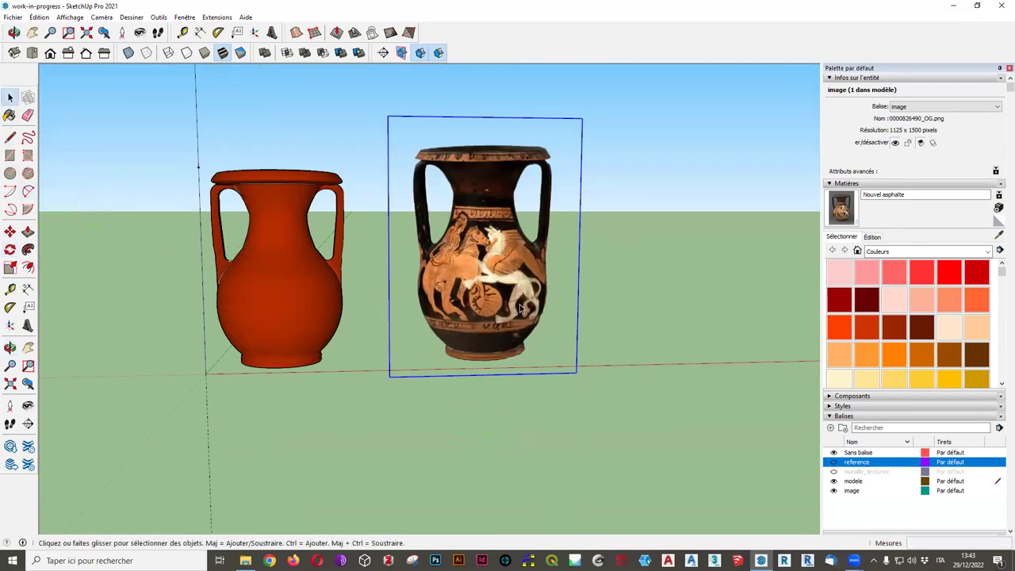
mouse_move(91, 429)
middle_down()
mouse_move(632, 464)
mouse_move(539, 467)
mouse_move(436, 407)
mouse_move(426, 381)
middle_up()
middle_drag(421, 423, 390, 453)
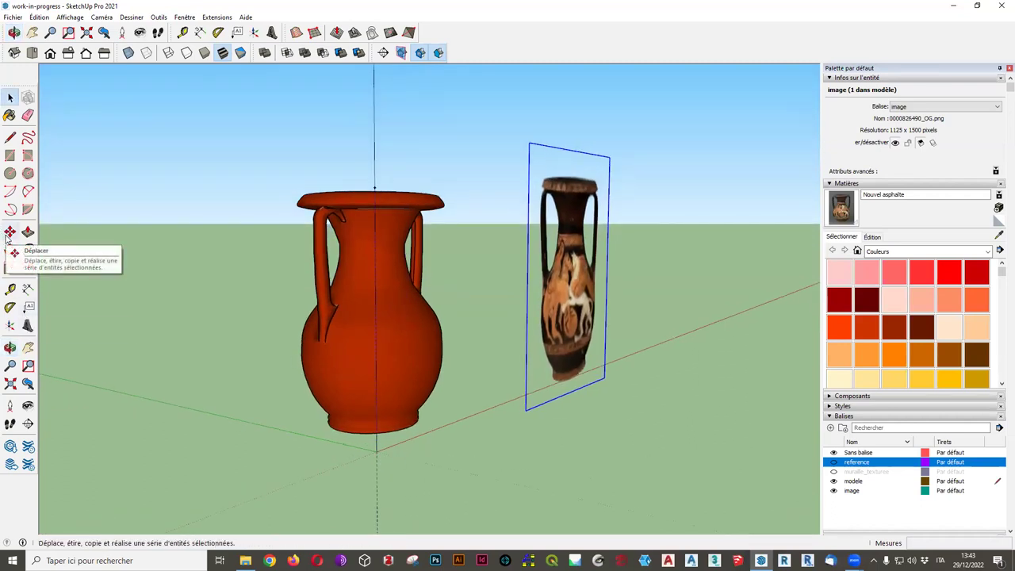
Move the reference photo over next to the red vase model.
click(11, 231)
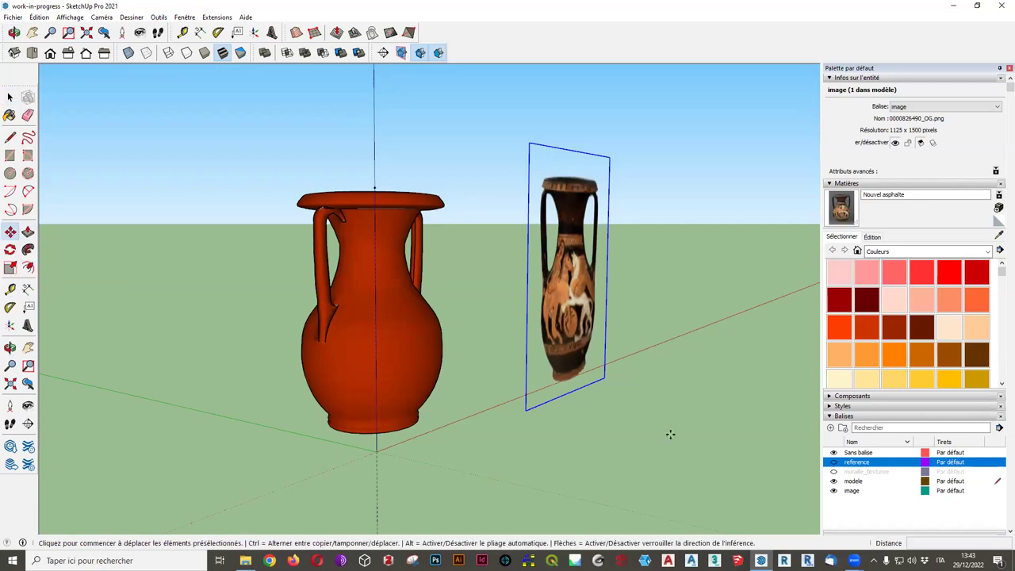
mouse_move(560, 422)
middle_down()
mouse_move(472, 422)
mouse_move(484, 422)
middle_up()
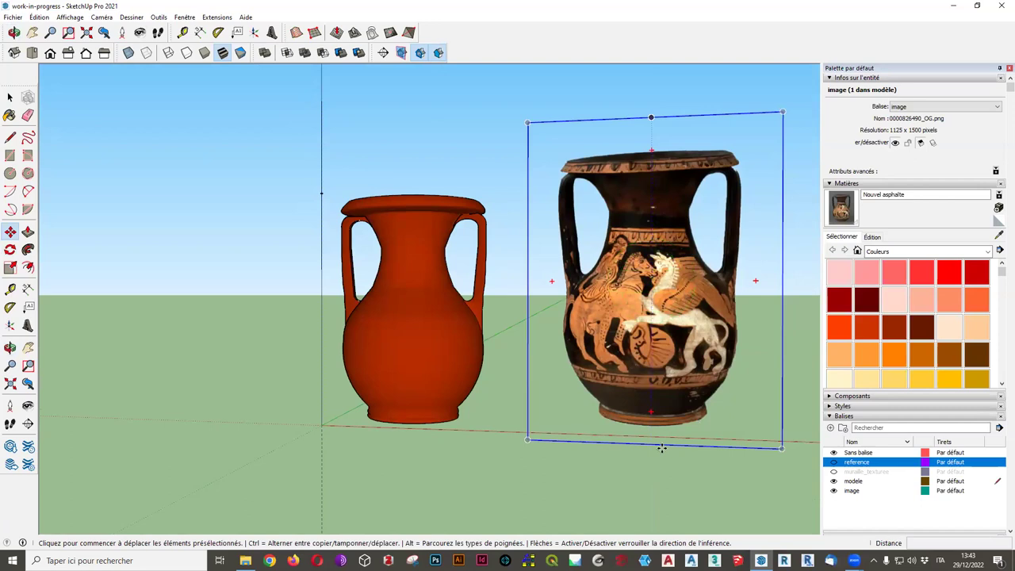
click(650, 445)
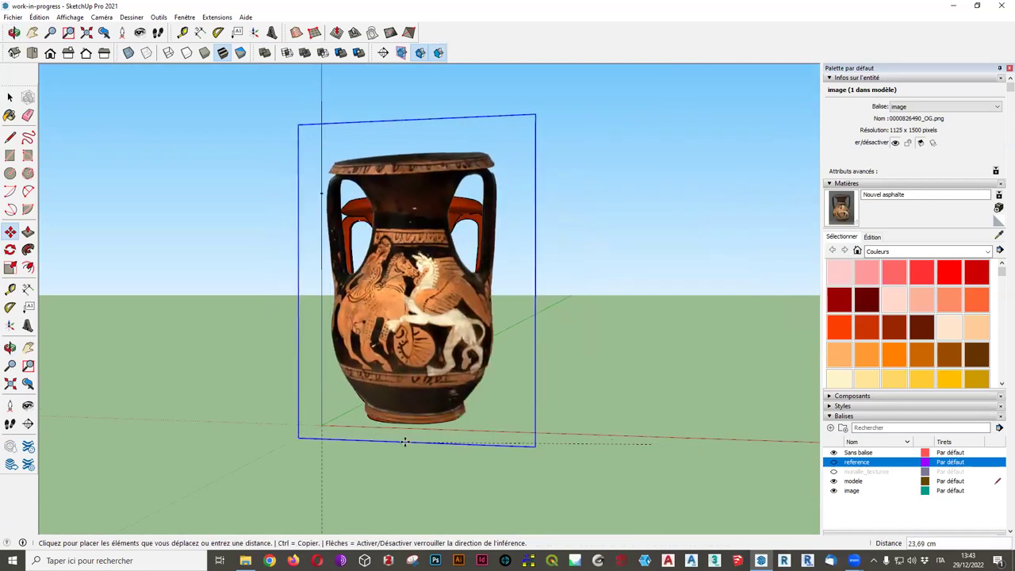
middle_drag(398, 453, 385, 452)
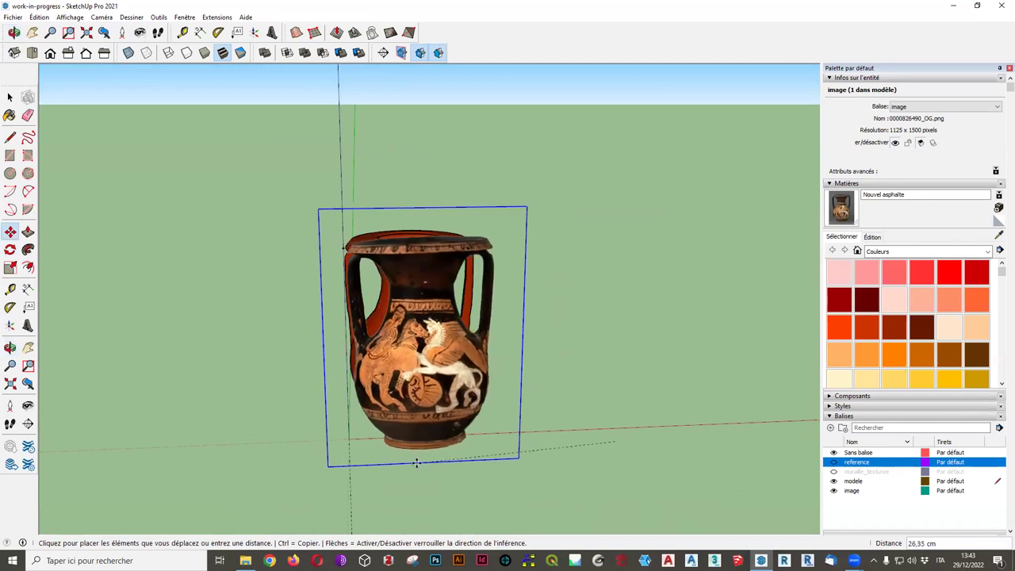
mouse_move(419, 467)
middle_down()
mouse_move(392, 414)
mouse_move(566, 485)
mouse_move(521, 448)
middle_up()
scroll(528, 476, up, 3)
mouse_move(468, 397)
middle_down()
mouse_move(602, 443)
mouse_move(386, 383)
mouse_move(471, 362)
mouse_move(482, 389)
middle_up()
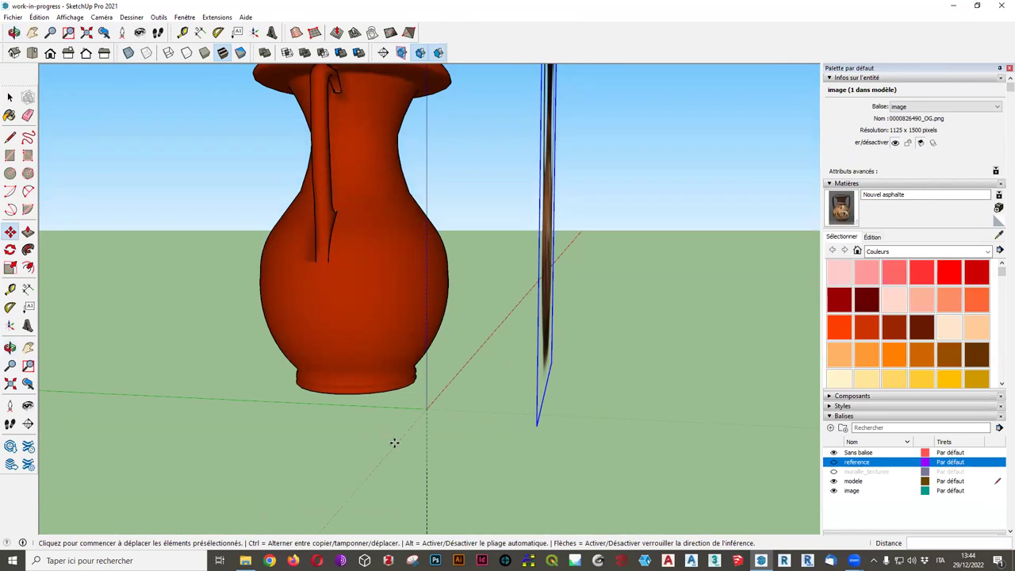
mouse_move(333, 456)
middle_down()
mouse_move(319, 458)
mouse_move(347, 476)
mouse_move(380, 402)
middle_up()
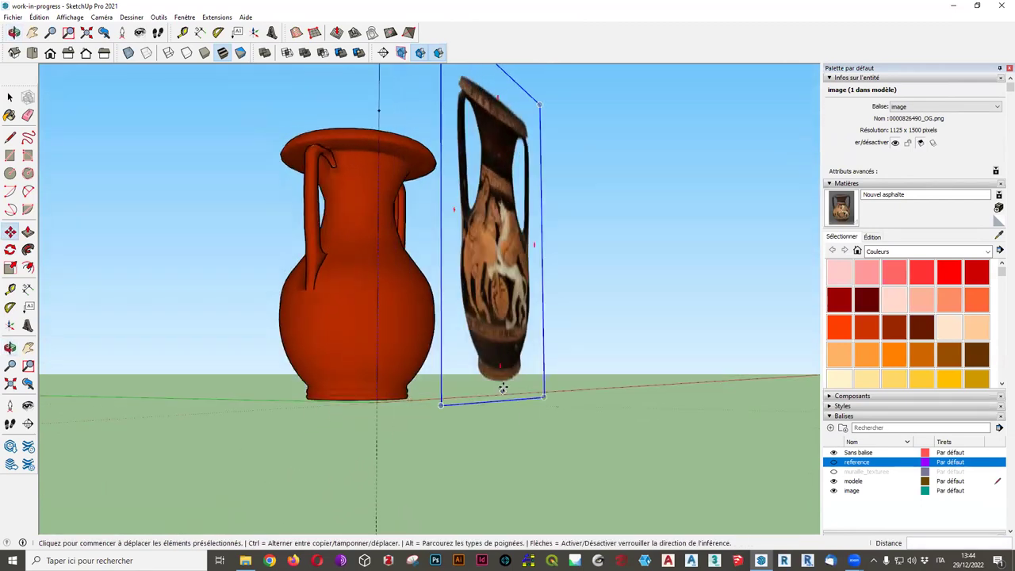
Lower the photo about 1,29 cm so it sits on the ground, then orbit to check.
drag(502, 382, 497, 406)
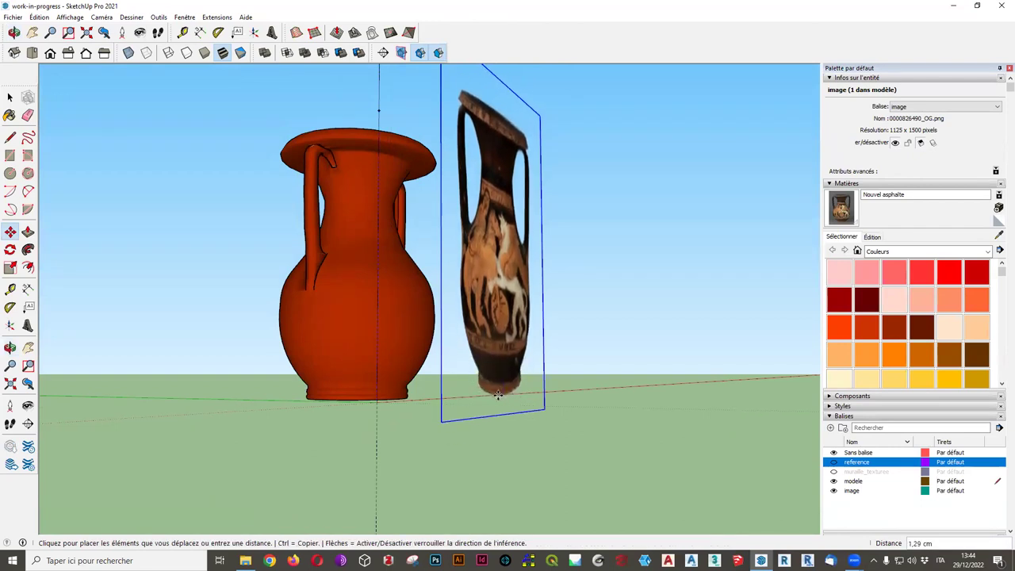
middle_drag(497, 406, 743, 489)
mouse_move(500, 439)
middle_down()
mouse_move(443, 407)
mouse_move(335, 407)
mouse_move(482, 471)
mouse_move(546, 458)
mouse_move(288, 469)
mouse_move(772, 392)
mouse_move(655, 324)
mouse_move(505, 356)
middle_up()
scroll(230, 268, up, 2)
mouse_move(229, 268)
middle_down()
mouse_move(358, 355)
mouse_move(429, 380)
mouse_move(471, 335)
mouse_move(494, 339)
mouse_move(482, 339)
middle_up()
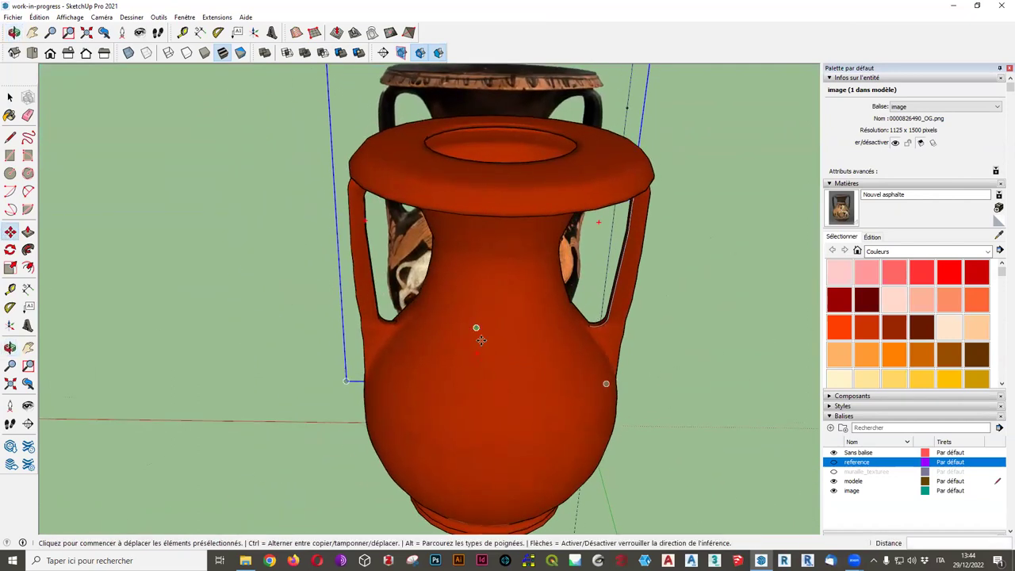
In Back view, shift the photo along the red axis to line up with the vase.
click(50, 53)
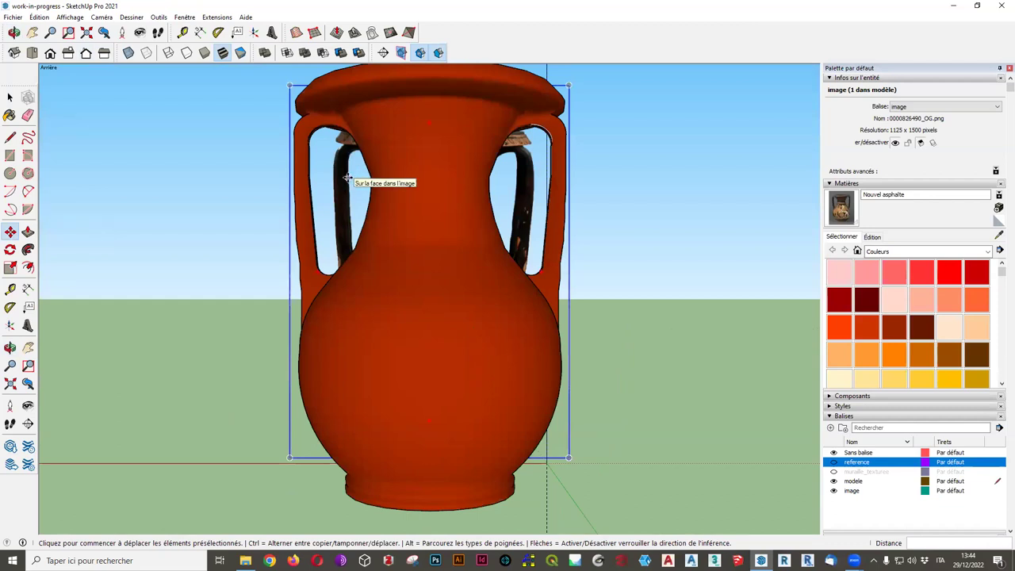
click(347, 178)
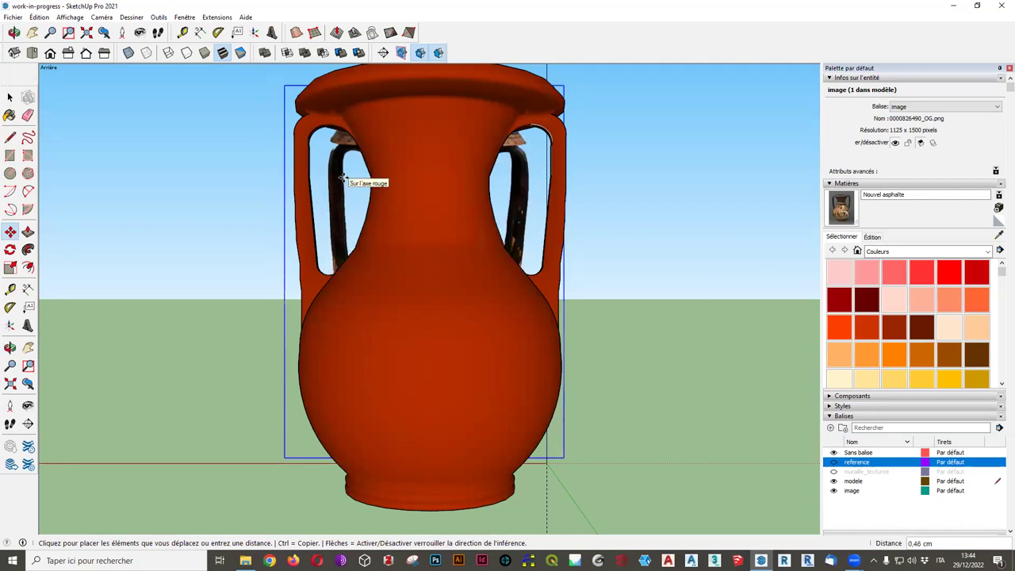
click(342, 178)
mouse_move(341, 190)
middle_down()
mouse_move(355, 275)
mouse_move(410, 209)
mouse_move(298, 416)
mouse_move(274, 392)
mouse_move(293, 367)
middle_up()
scroll(355, 276, down, 3)
scroll(298, 417, up, 2)
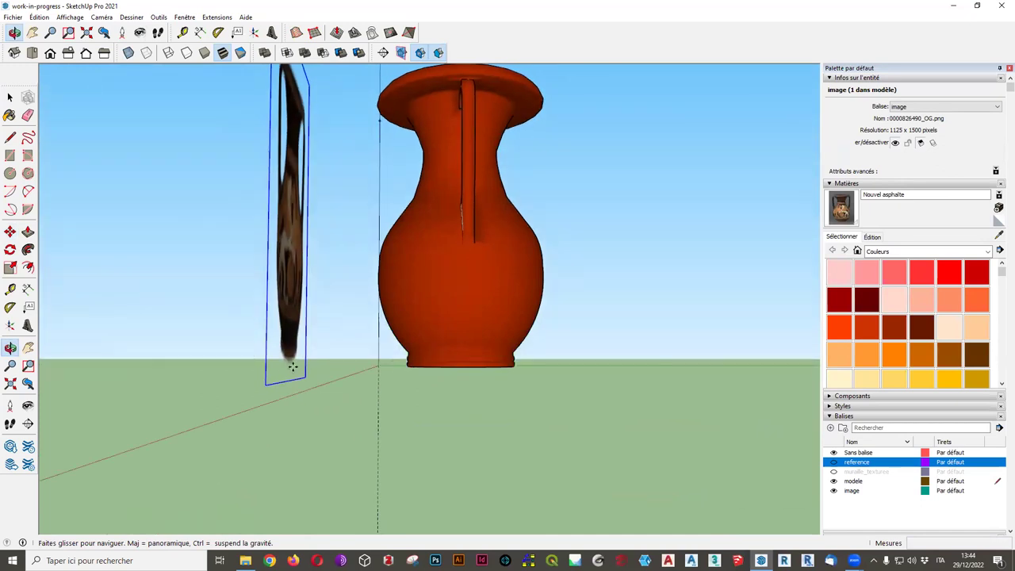
In Right view, shift the photo along the blue axis, then look from above.
click(68, 54)
click(303, 445)
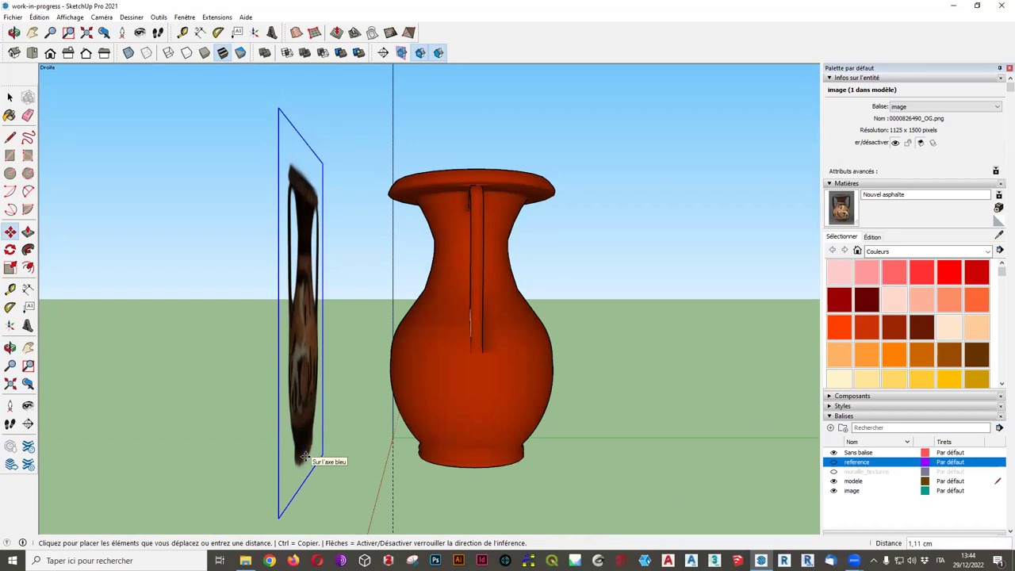
click(304, 456)
mouse_move(373, 453)
middle_down()
mouse_move(521, 476)
mouse_move(397, 494)
mouse_move(448, 473)
mouse_move(185, 480)
mouse_move(224, 449)
mouse_move(398, 407)
mouse_move(698, 378)
mouse_move(375, 181)
middle_up()
Place a first guide line from the vase rim out toward the photo.
mouse_move(604, 174)
middle_down()
mouse_move(685, 211)
mouse_move(396, 208)
middle_up()
click(11, 290)
click(482, 170)
click(718, 175)
Walk closer to the photo and add two more guides from the vase rim.
key(w)
mouse_move(587, 241)
mouse_down()
mouse_move(116, 240)
mouse_move(118, 267)
mouse_up()
key(t)
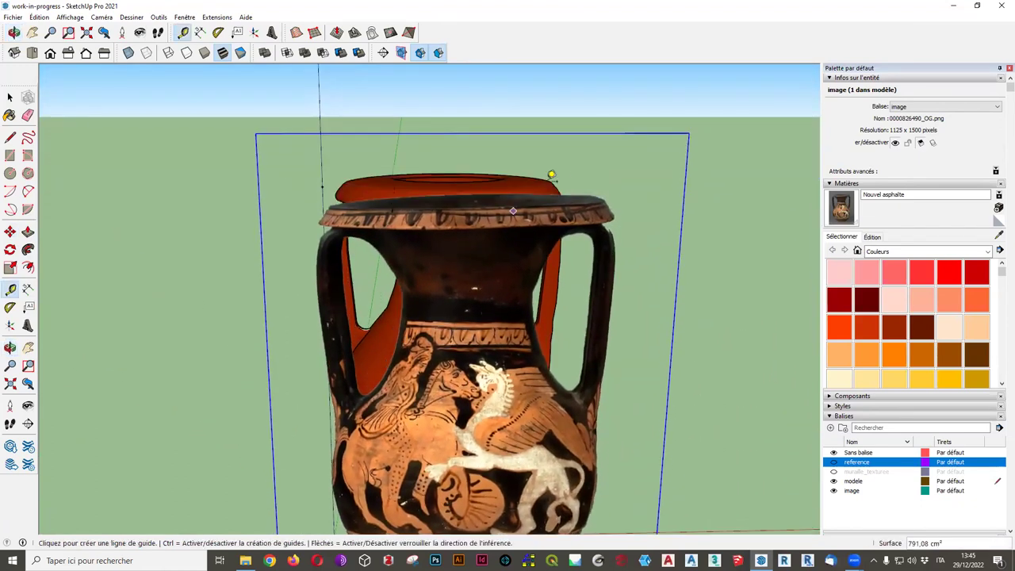
click(453, 181)
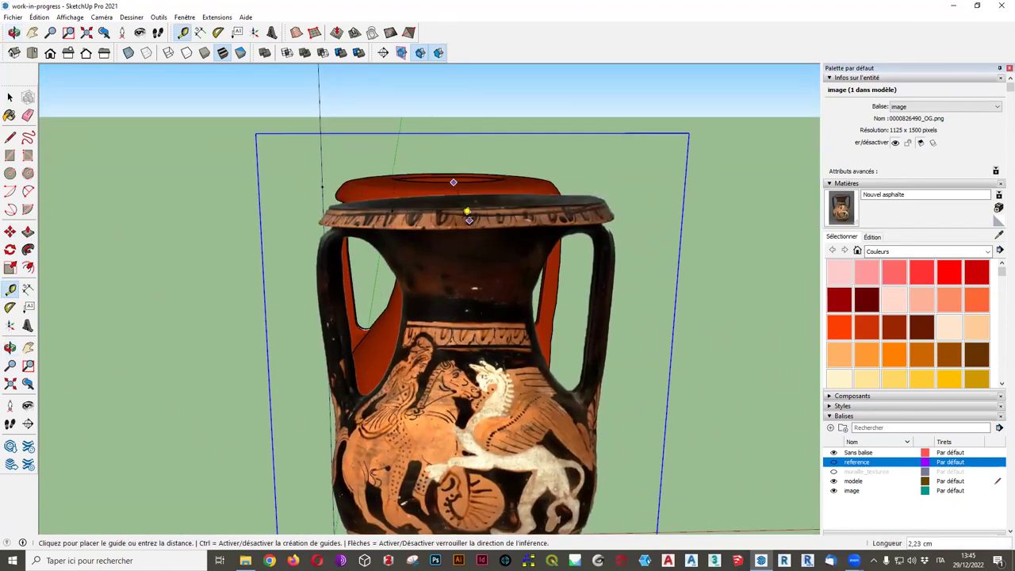
mouse_move(461, 216)
middle_down()
mouse_move(551, 254)
mouse_move(675, 340)
middle_up()
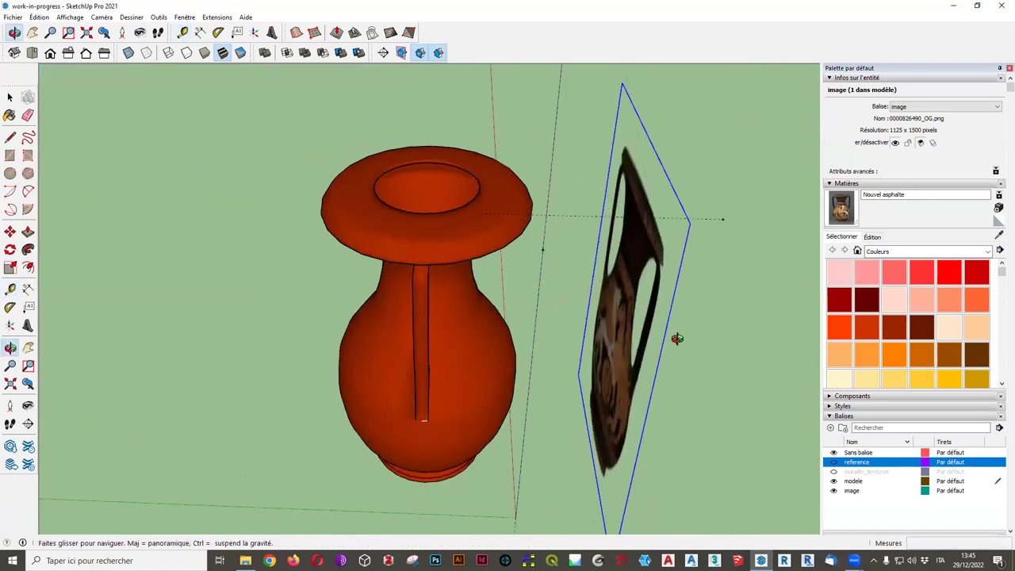
click(652, 324)
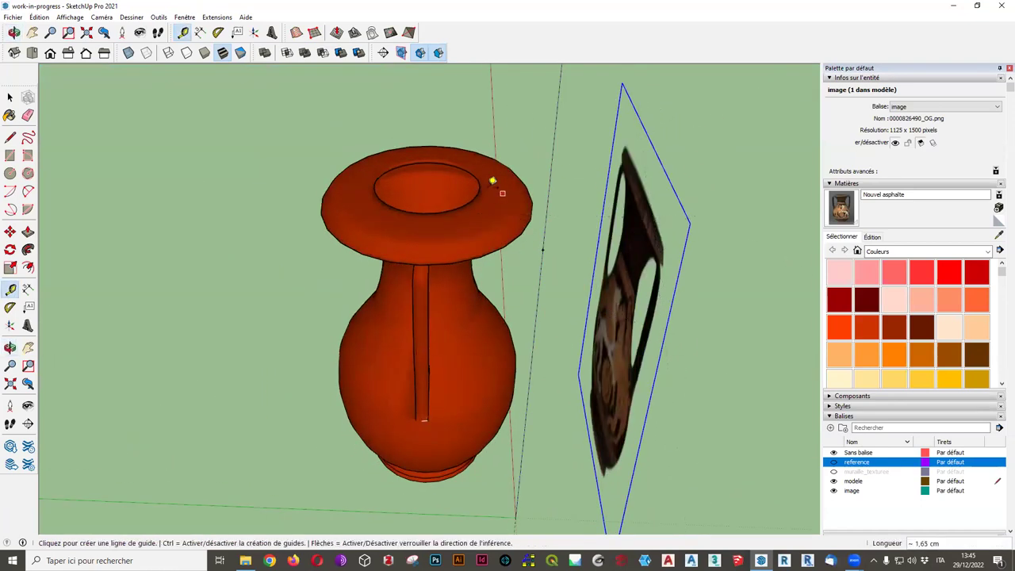
click(480, 186)
click(706, 191)
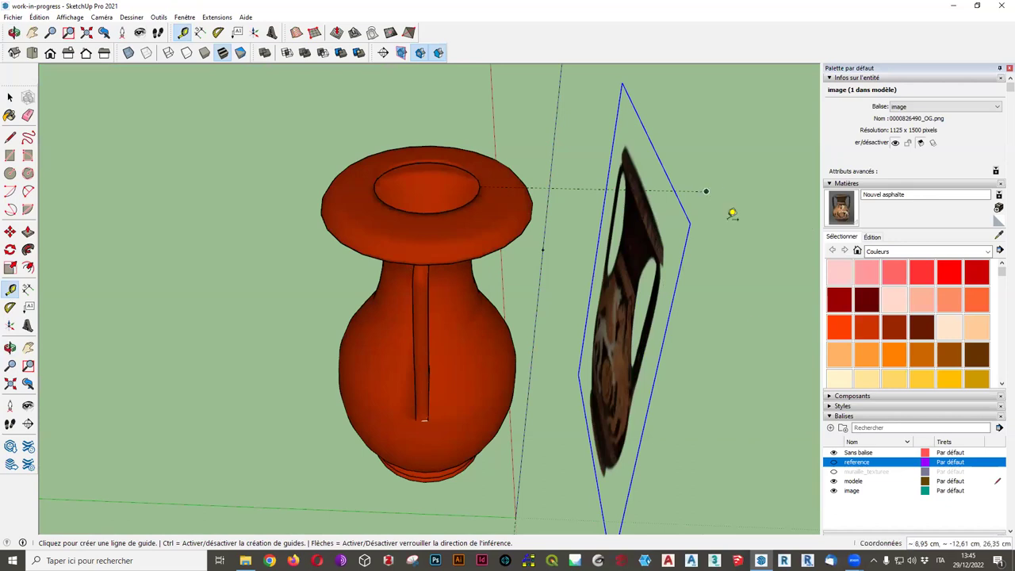
From a low side view, start measuring at the vase base, then cancel it.
mouse_move(513, 438)
middle_down()
mouse_move(484, 438)
mouse_move(421, 376)
middle_up()
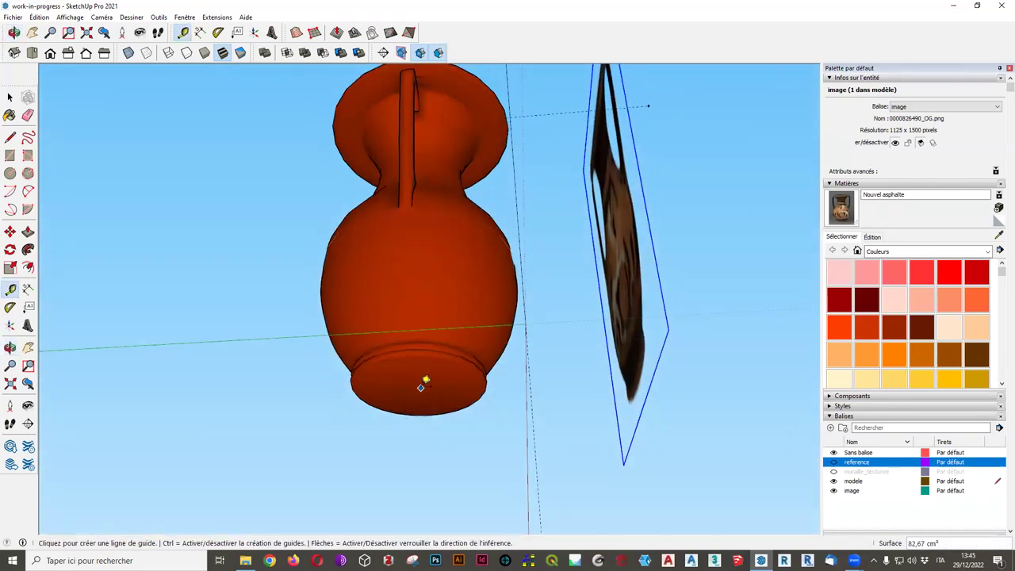
scroll(420, 388, up, 2)
scroll(416, 390, up, 2)
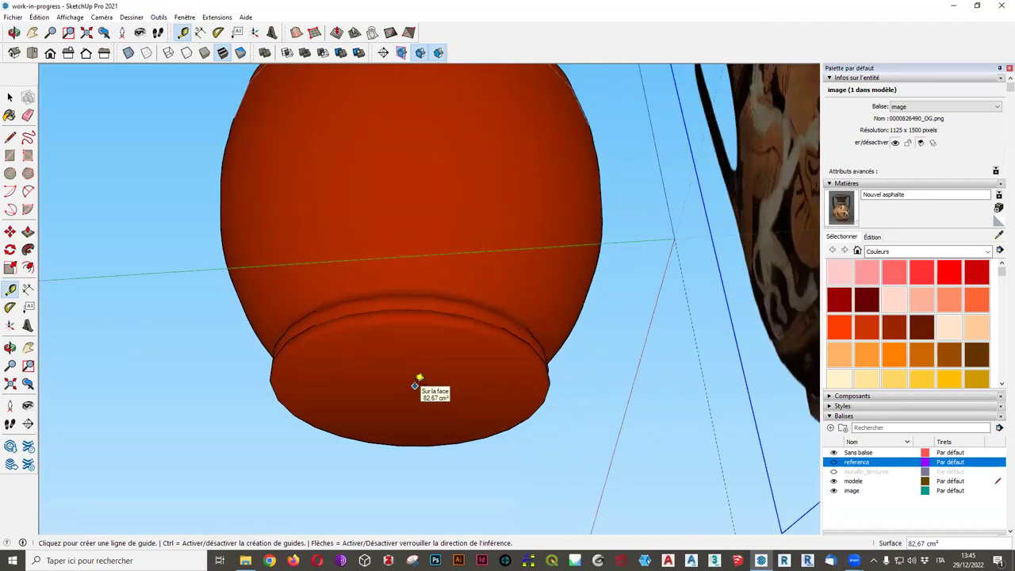
middle_drag(581, 395, 569, 497)
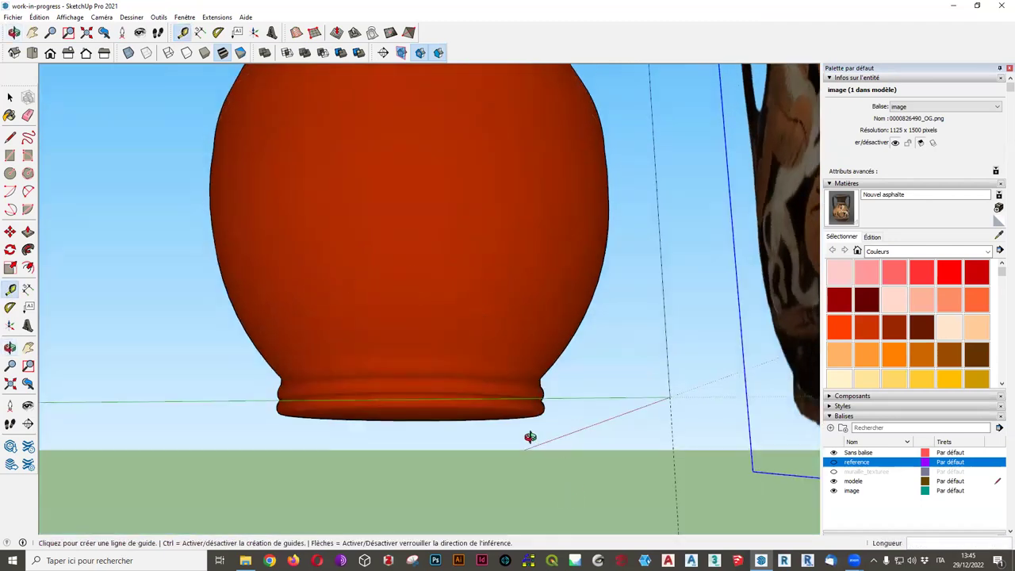
middle_drag(529, 436, 449, 451)
scroll(476, 434, up, 3)
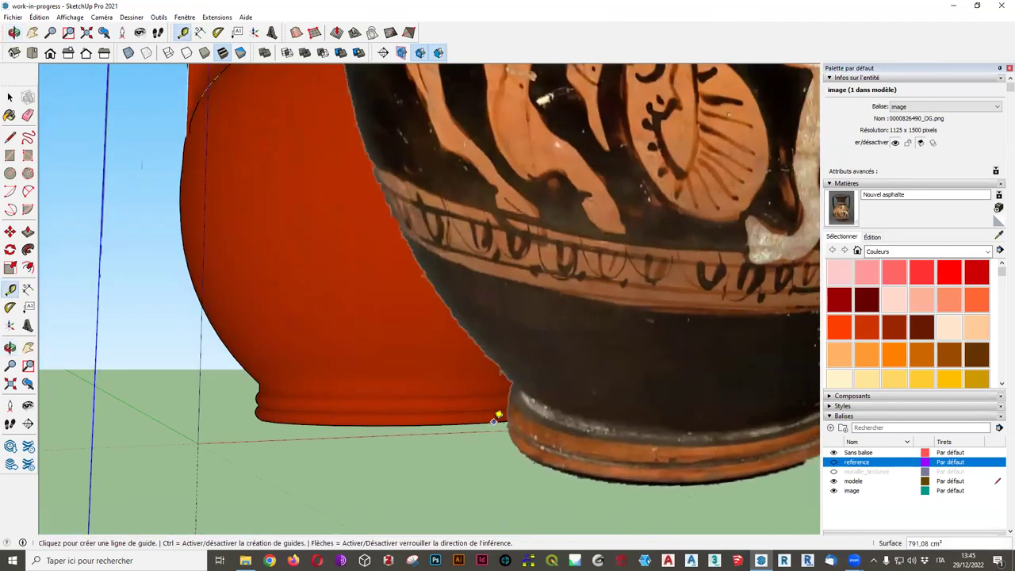
click(494, 423)
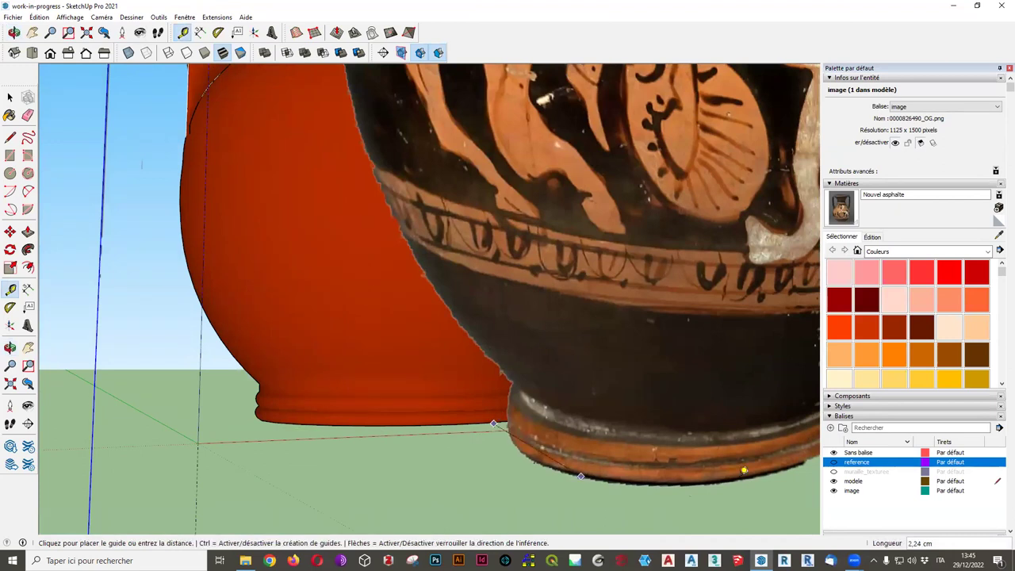
scroll(585, 470, down, 3)
scroll(491, 464, down, 1)
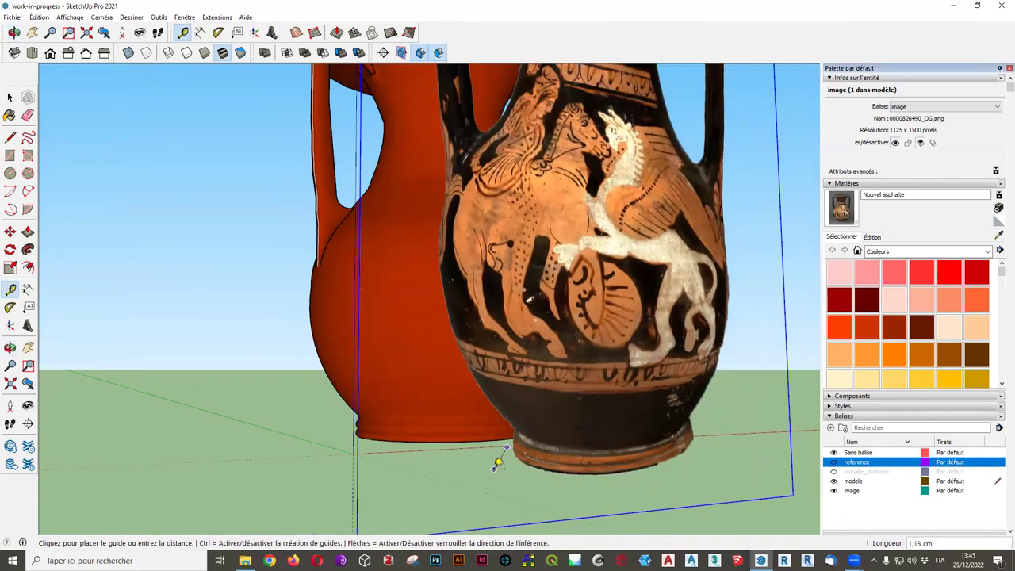
key(Escape)
mouse_move(512, 474)
middle_down()
mouse_move(574, 485)
mouse_move(477, 449)
middle_up()
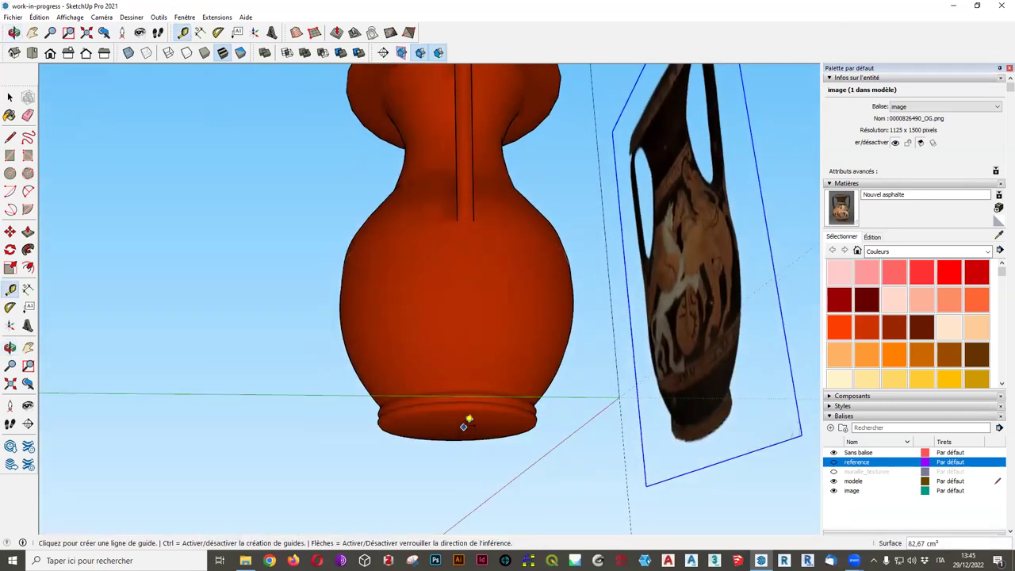
scroll(461, 421, up, 1)
scroll(468, 422, up, 1)
With the Line tool active, orbit until the photo is edge-on beside the vase handle.
click(9, 138)
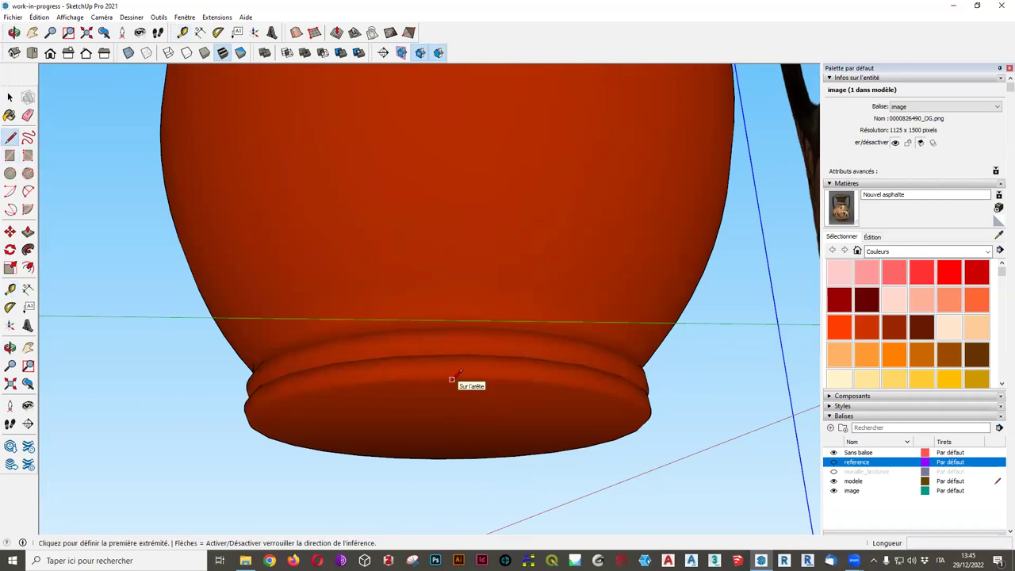
mouse_move(564, 489)
middle_down()
mouse_move(576, 465)
mouse_move(560, 476)
mouse_move(492, 475)
mouse_move(525, 433)
middle_up()
scroll(484, 336, down, 3)
scroll(535, 353, down, 2)
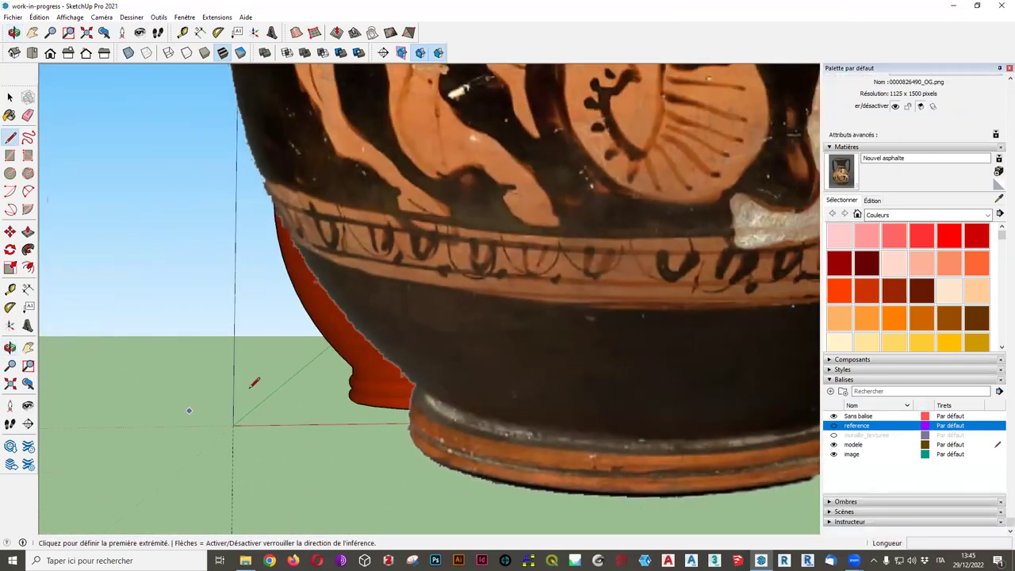
scroll(554, 365, up, 1)
scroll(553, 365, down, 3)
middle_drag(554, 365, 204, 359)
mouse_move(381, 390)
middle_down()
mouse_move(404, 415)
mouse_move(419, 465)
mouse_move(514, 356)
mouse_move(415, 369)
mouse_move(415, 199)
mouse_move(604, 396)
mouse_move(787, 400)
mouse_move(564, 311)
mouse_move(626, 222)
middle_up()
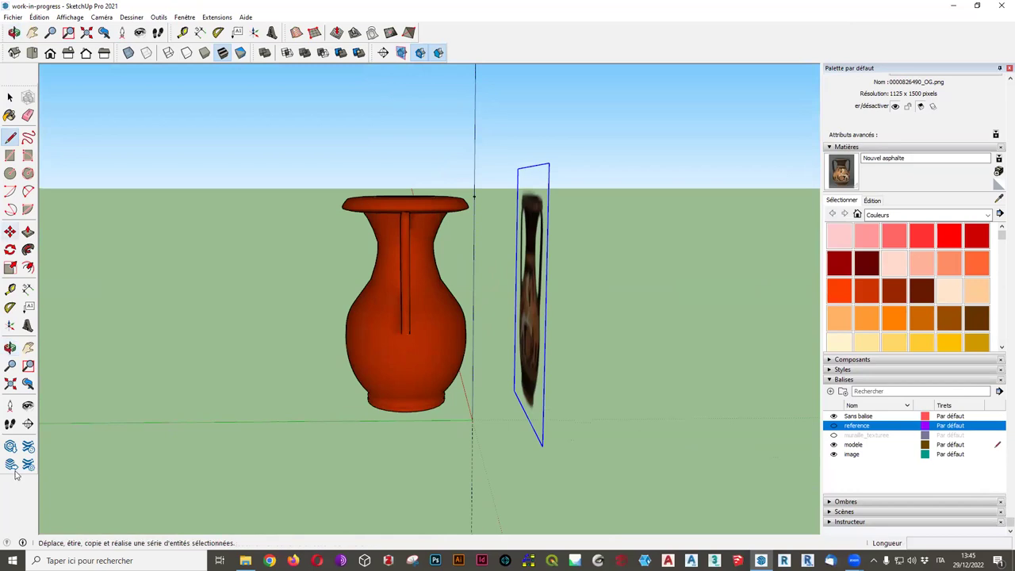
Drag a horizontal guide from the model vase's rim across to the photo.
click(9, 289)
scroll(484, 176, up, 3)
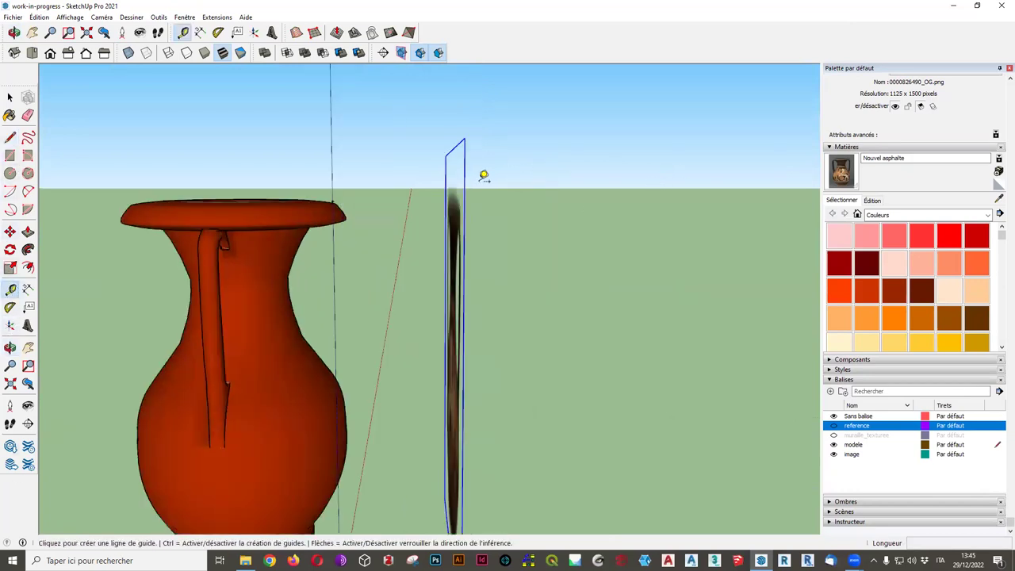
scroll(238, 198, up, 3)
scroll(317, 205, up, 1)
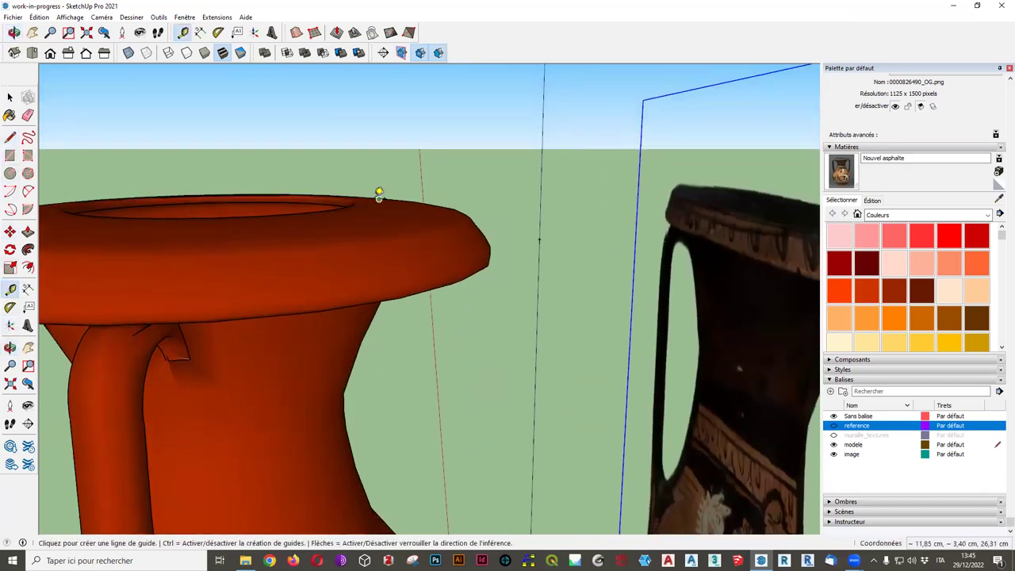
click(354, 204)
scroll(571, 156, down, 3)
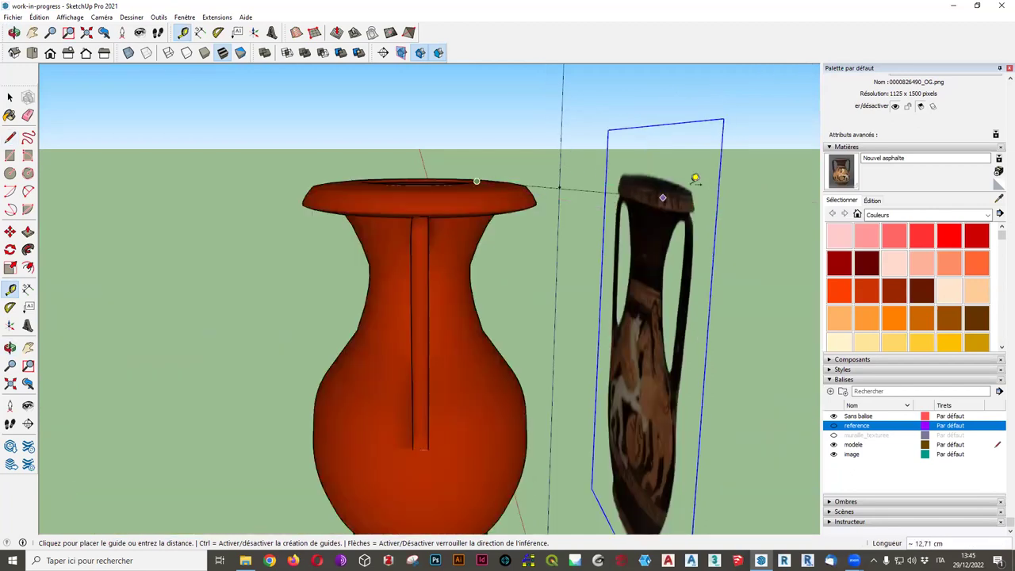
click(761, 177)
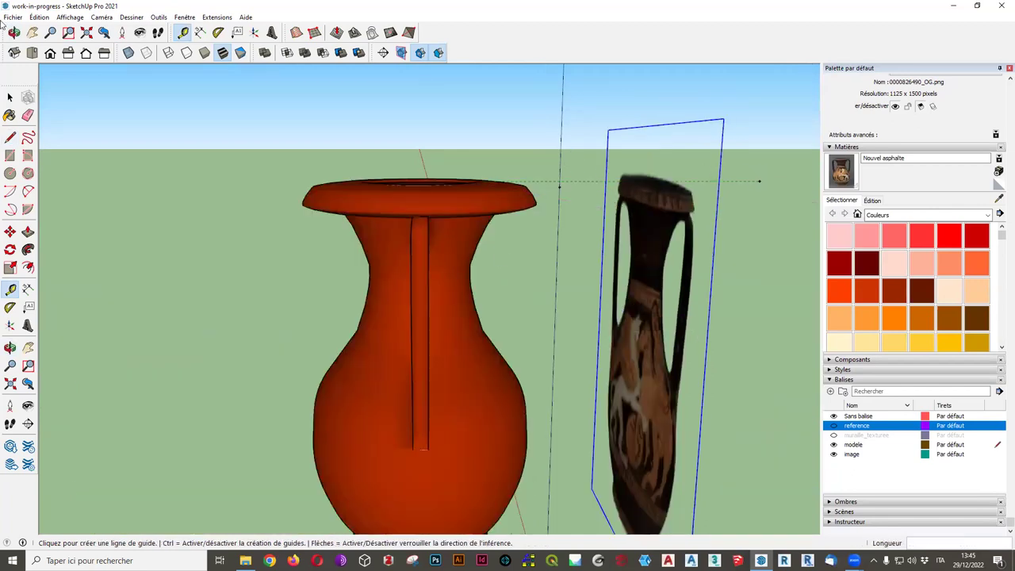
Select the reference photo plane and orbit around both vases.
key(space)
click(584, 139)
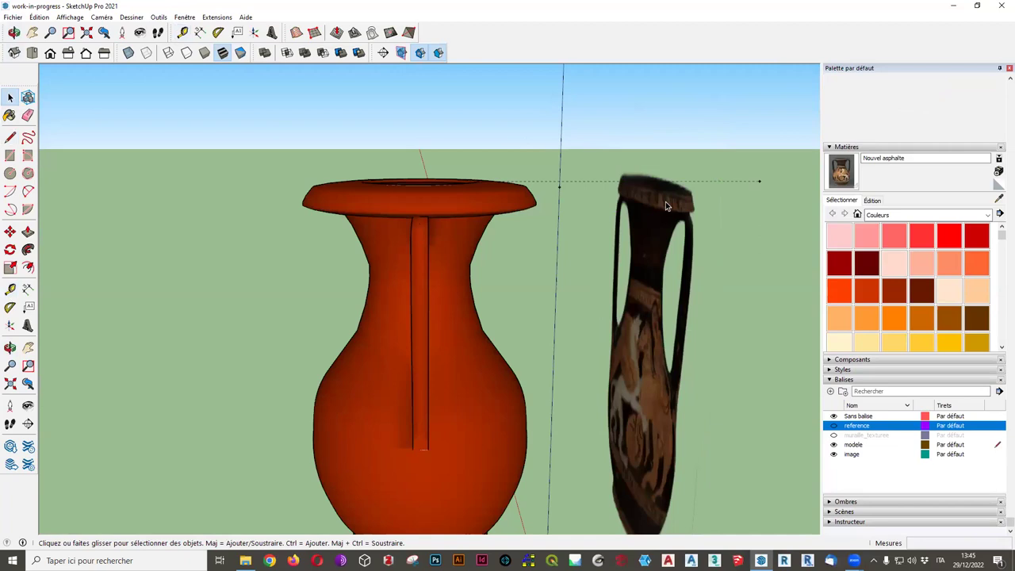
click(622, 253)
middle_drag(589, 227, 525, 232)
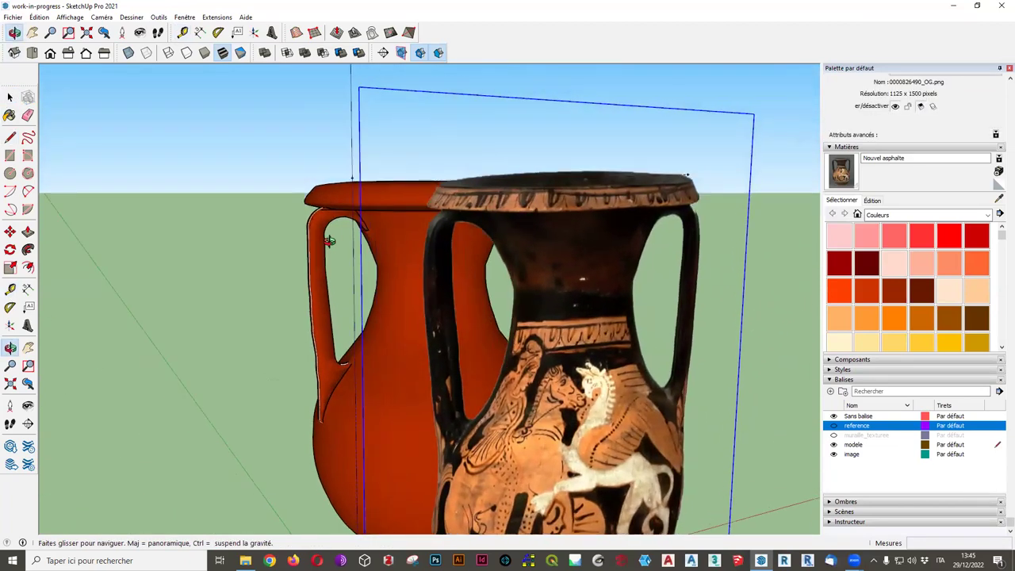
scroll(525, 232, up, 5)
scroll(525, 231, down, 3)
mouse_move(661, 233)
middle_down()
mouse_move(408, 246)
mouse_move(481, 196)
mouse_move(428, 214)
middle_up()
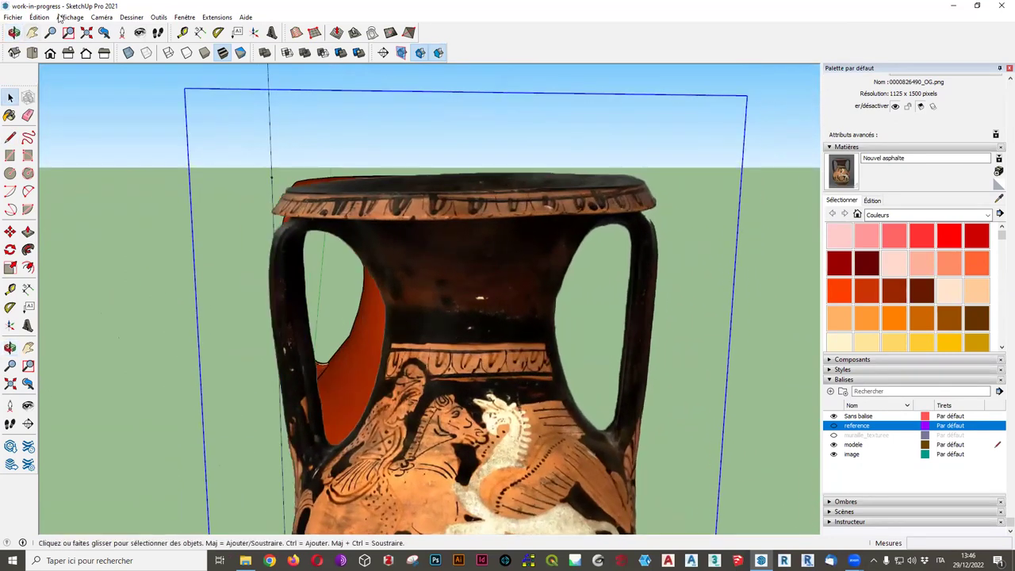
In Front view, move the reference photo to a lower position.
click(49, 57)
shift+middle_drag(589, 260, 570, 352)
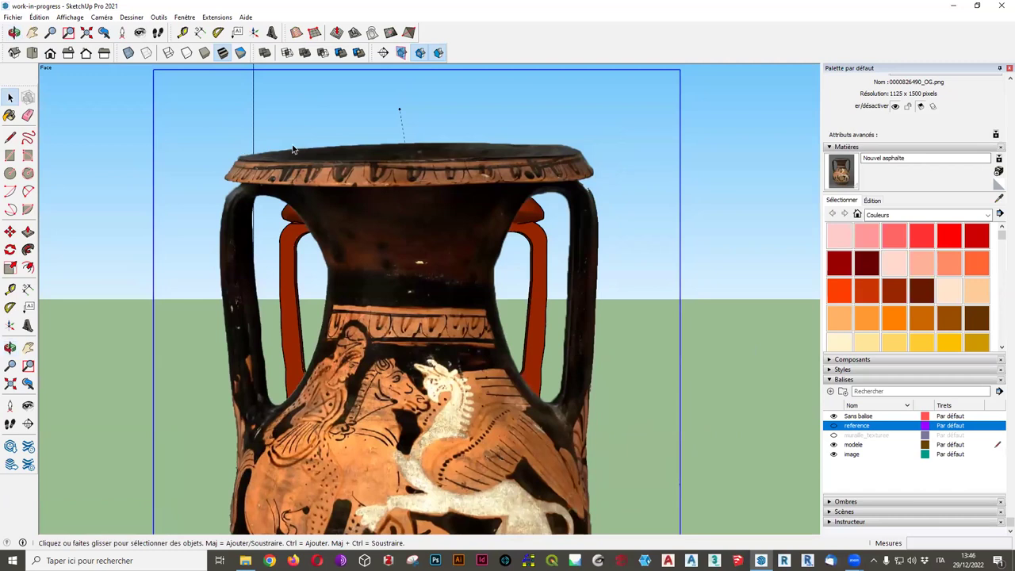
click(14, 233)
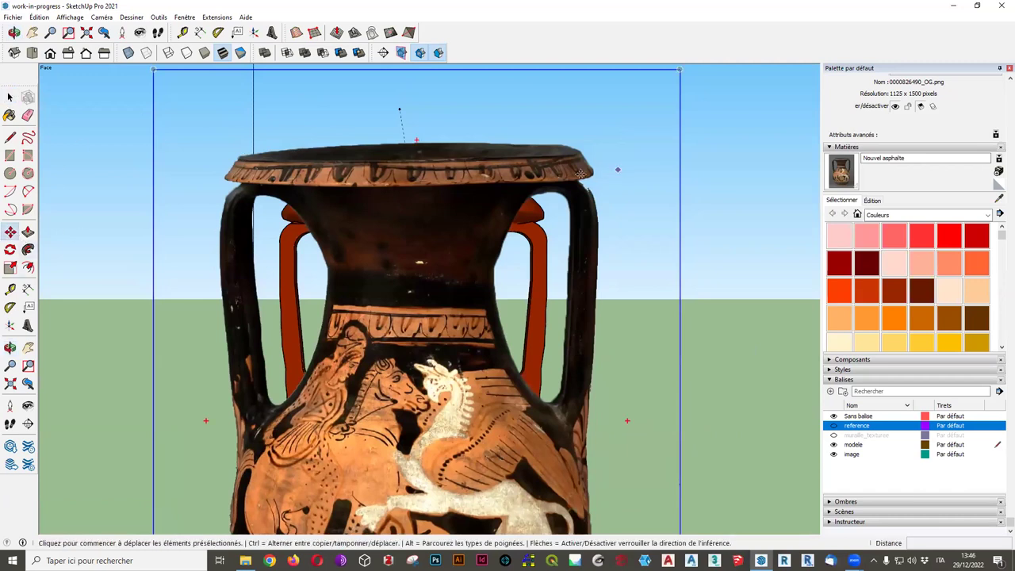
click(412, 175)
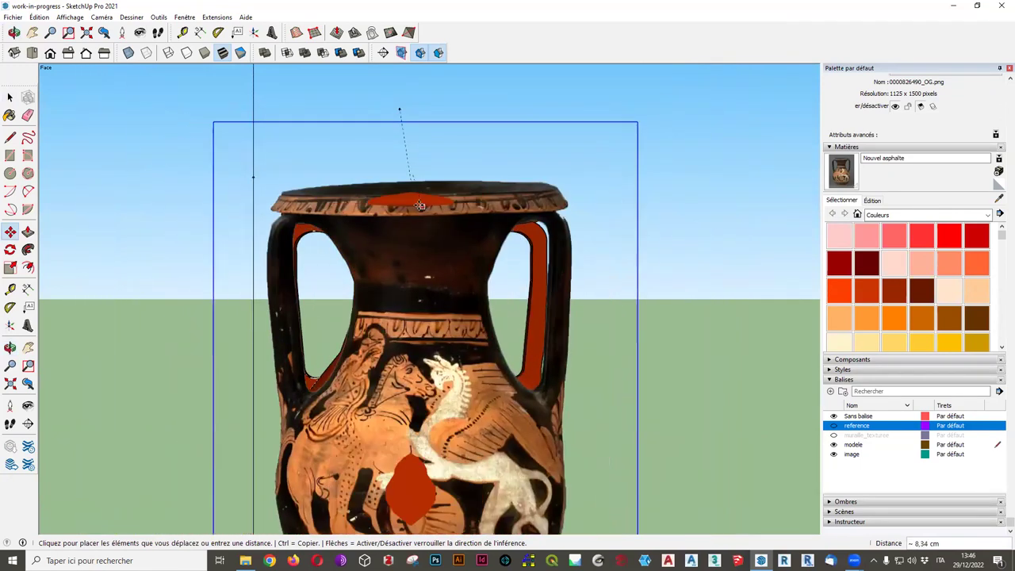
middle_drag(438, 192, 266, 202)
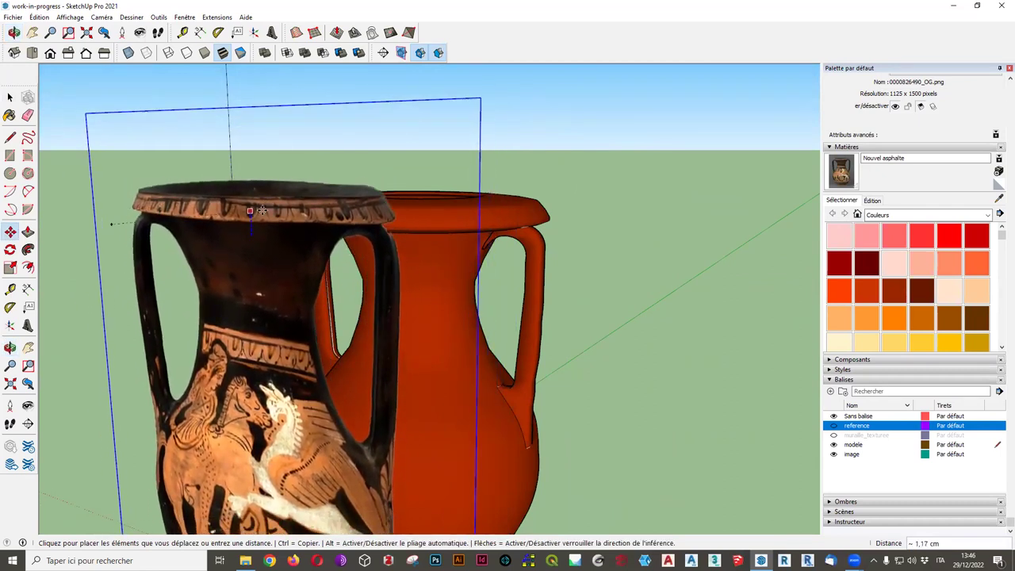
click(258, 228)
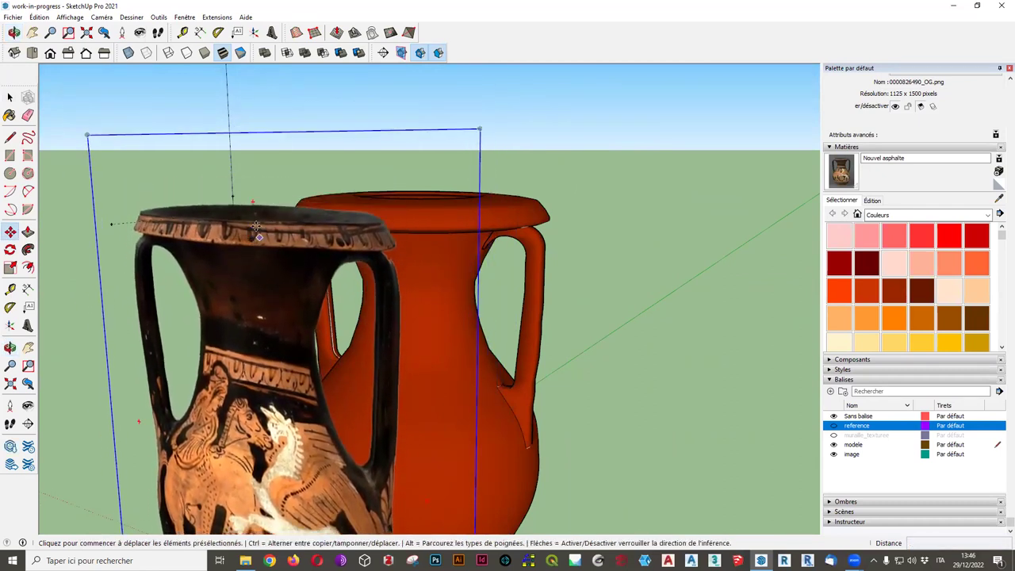
Reposition the photo so its painted rim sits on the vase's rim guide.
scroll(252, 221, up, 3)
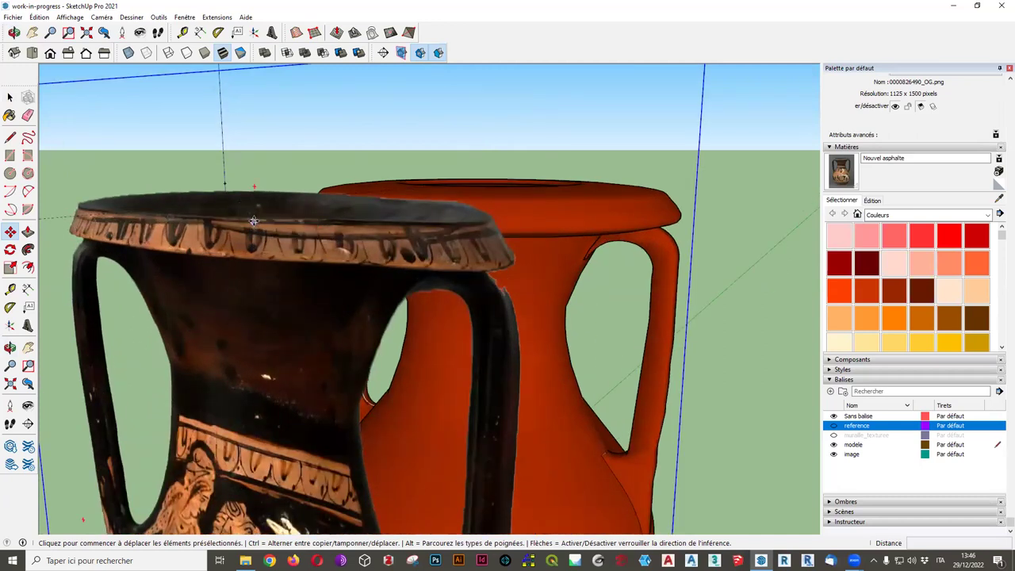
click(254, 220)
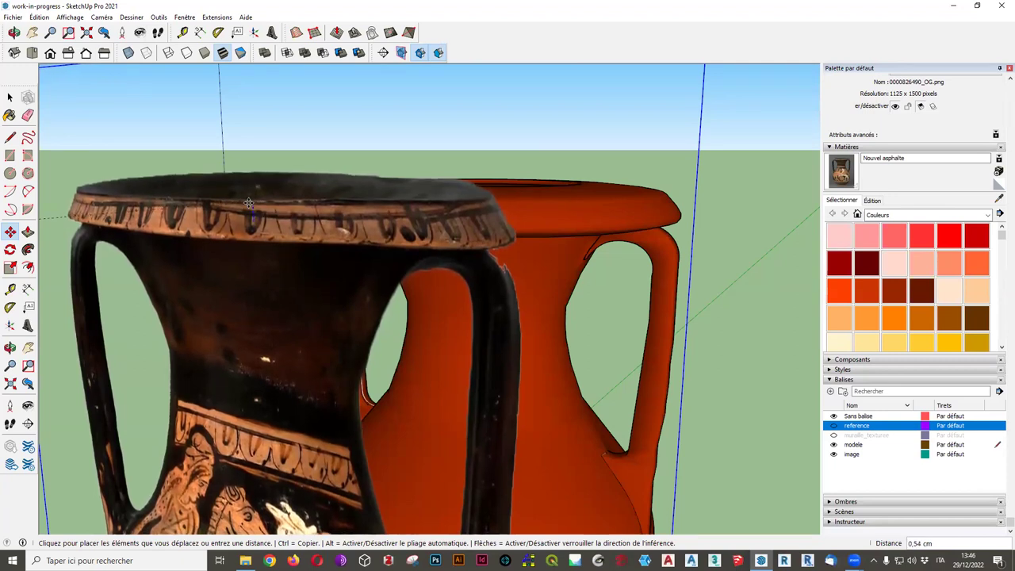
scroll(249, 204, up, 2)
scroll(249, 204, up, 2)
scroll(253, 203, up, 2)
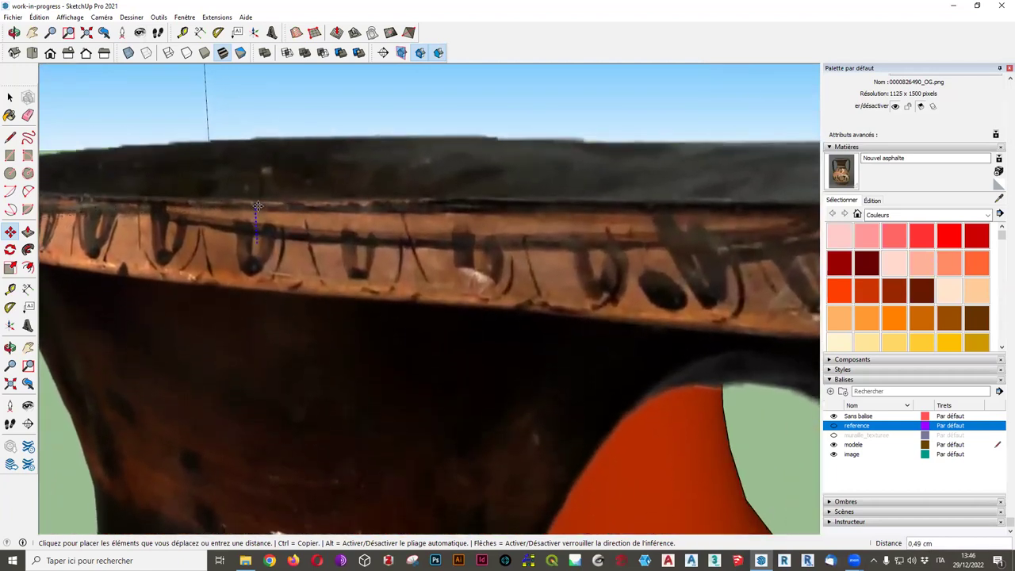
click(257, 207)
scroll(364, 188, down, 4)
scroll(363, 188, down, 3)
Orbit around the vases to check the photo's alignment with the model.
mouse_move(364, 188)
middle_down()
mouse_move(284, 305)
mouse_move(297, 317)
mouse_move(373, 302)
mouse_move(415, 233)
middle_up()
scroll(511, 297, down, 3)
mouse_move(512, 296)
middle_down()
mouse_move(440, 217)
mouse_move(600, 290)
mouse_move(299, 335)
mouse_move(521, 366)
mouse_move(432, 385)
middle_up()
scroll(432, 385, up, 1)
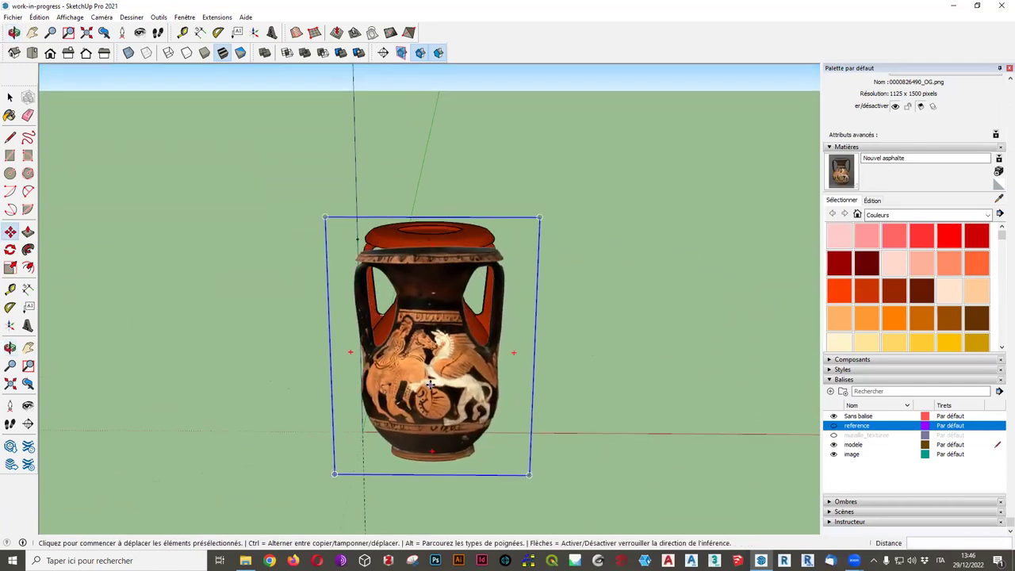
scroll(432, 385, up, 2)
mouse_move(498, 349)
middle_down()
mouse_move(492, 295)
mouse_move(476, 270)
middle_up()
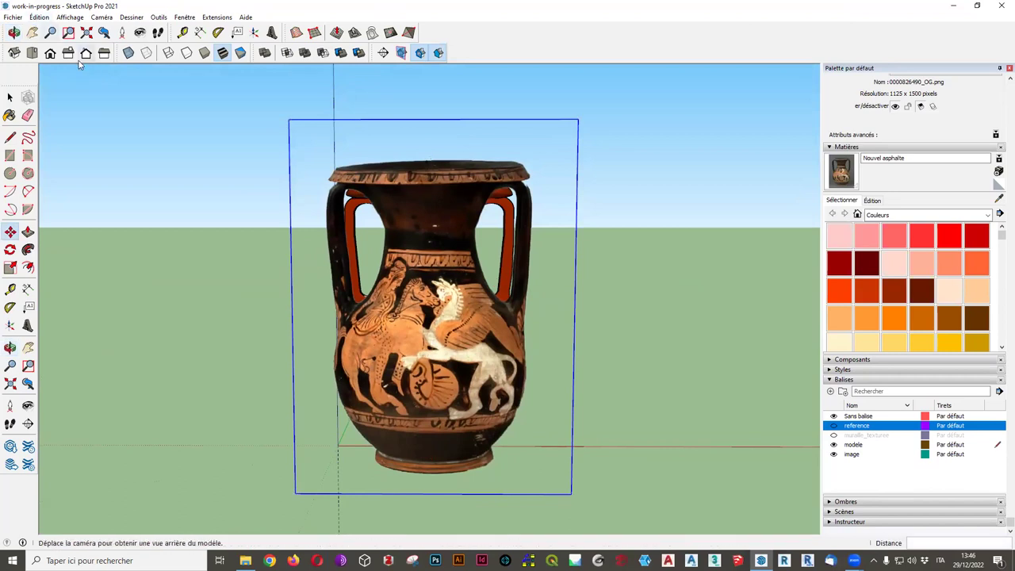
In Front view, shift the photo 0.16 cm along the red axis by its bottom midpoint.
click(49, 54)
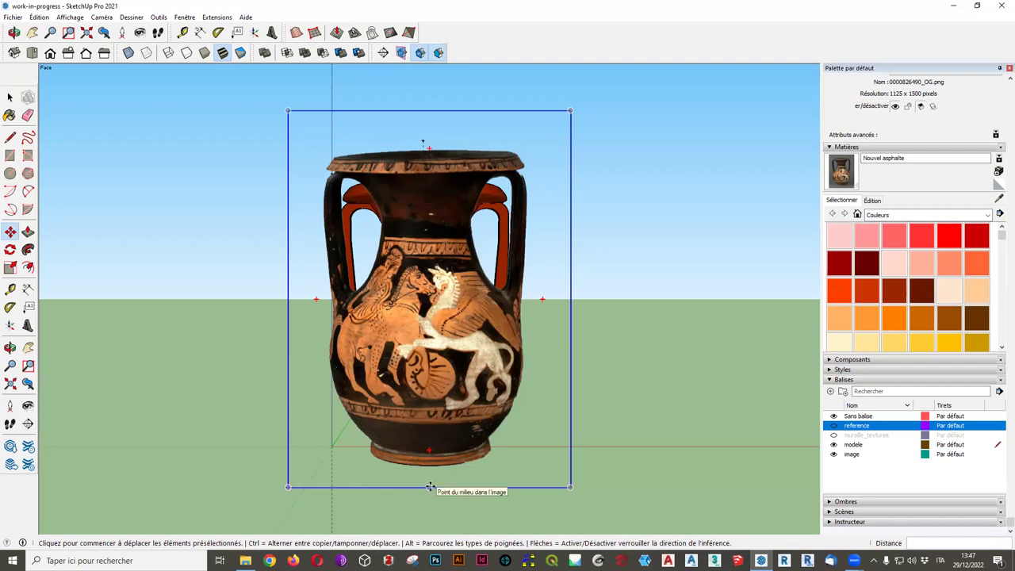
click(429, 487)
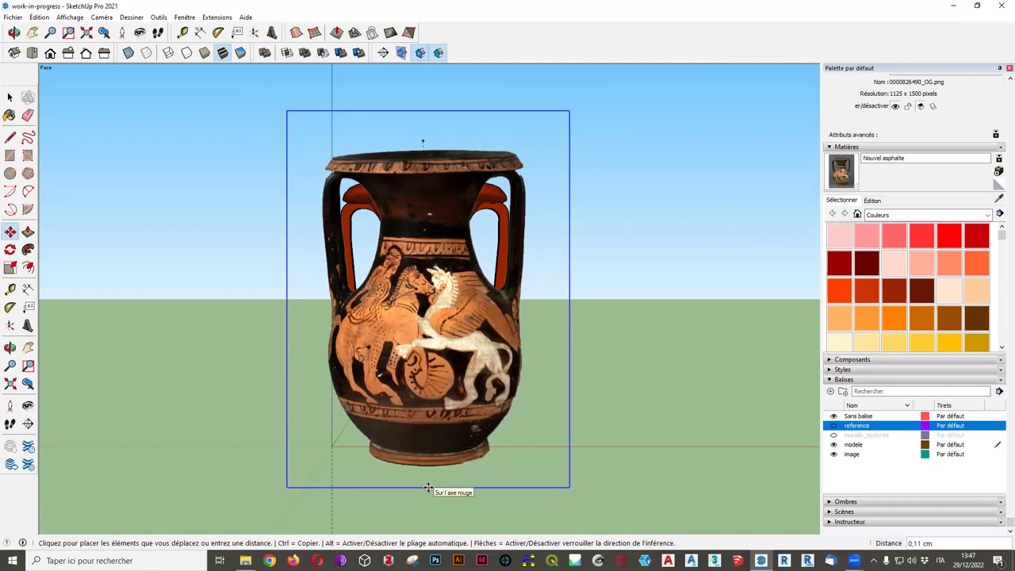
click(426, 487)
Clear the selection and orbit to see both vases in perspective.
mouse_move(603, 136)
middle_down()
mouse_move(24, 139)
mouse_move(714, 230)
mouse_move(336, 301)
mouse_move(351, 244)
middle_up()
click(9, 96)
click(220, 151)
scroll(190, 133, down, 3)
mouse_move(189, 133)
middle_down()
mouse_move(95, 184)
mouse_move(358, 197)
middle_up()
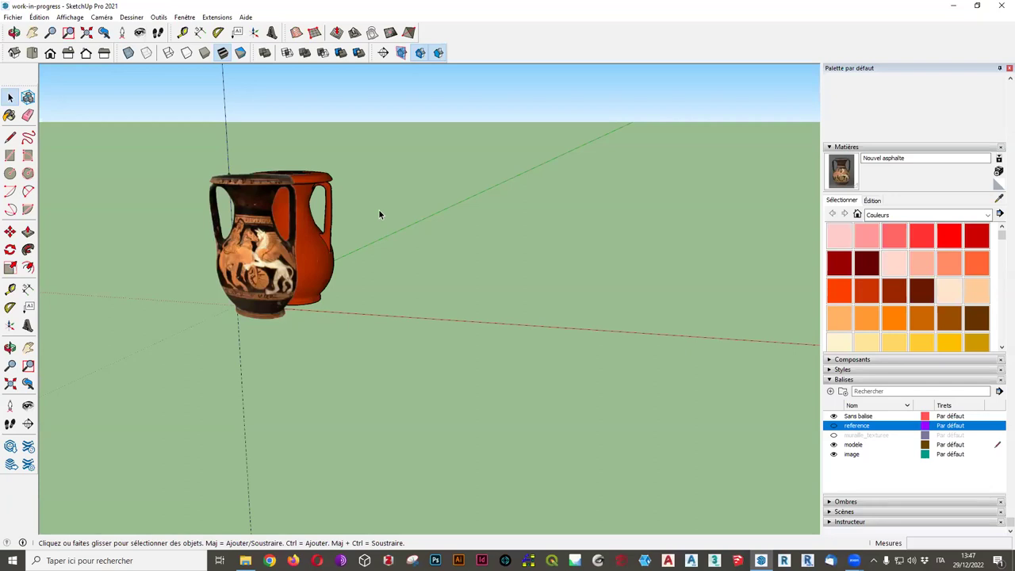
Orbit closer to the vases and save the model via Fichier > Enregistrer.
middle_drag(379, 208, 719, 387)
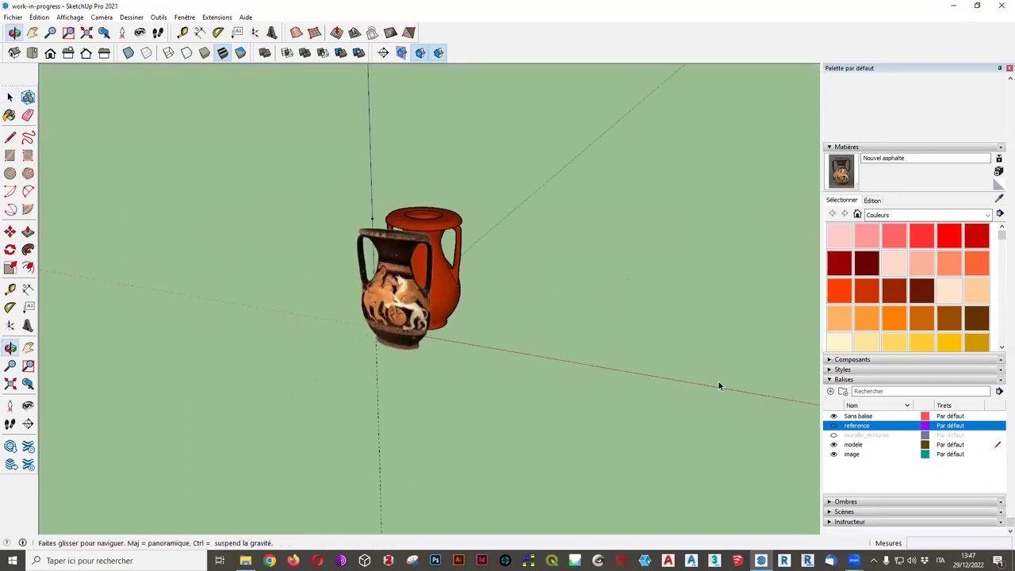
middle_drag(718, 386, 93, 239)
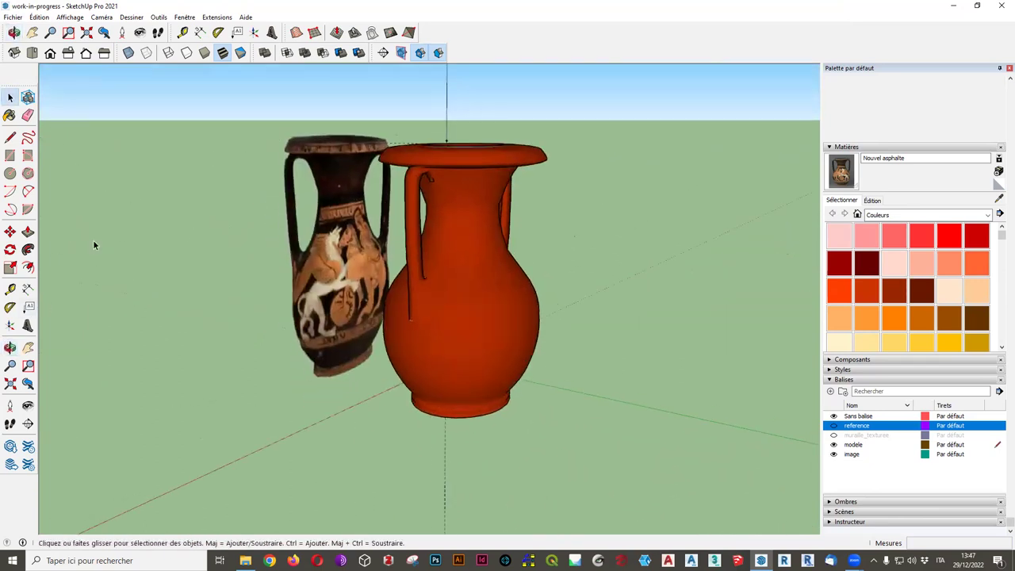
click(12, 17)
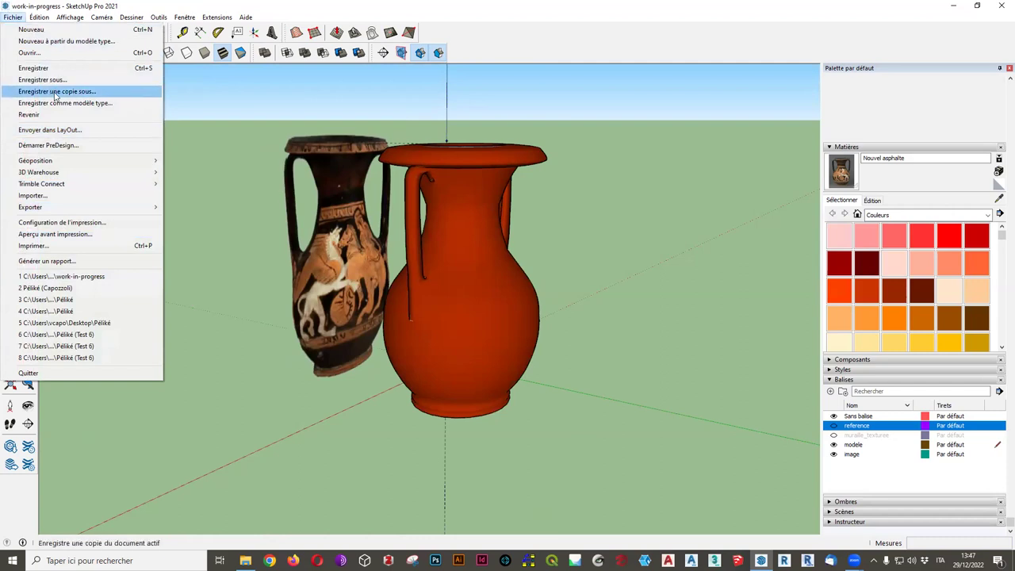
click(33, 67)
Select the reference photo plane and orbit until it faces the camera.
middle_drag(302, 415, 304, 307)
click(304, 251)
middle_drag(226, 294, 303, 272)
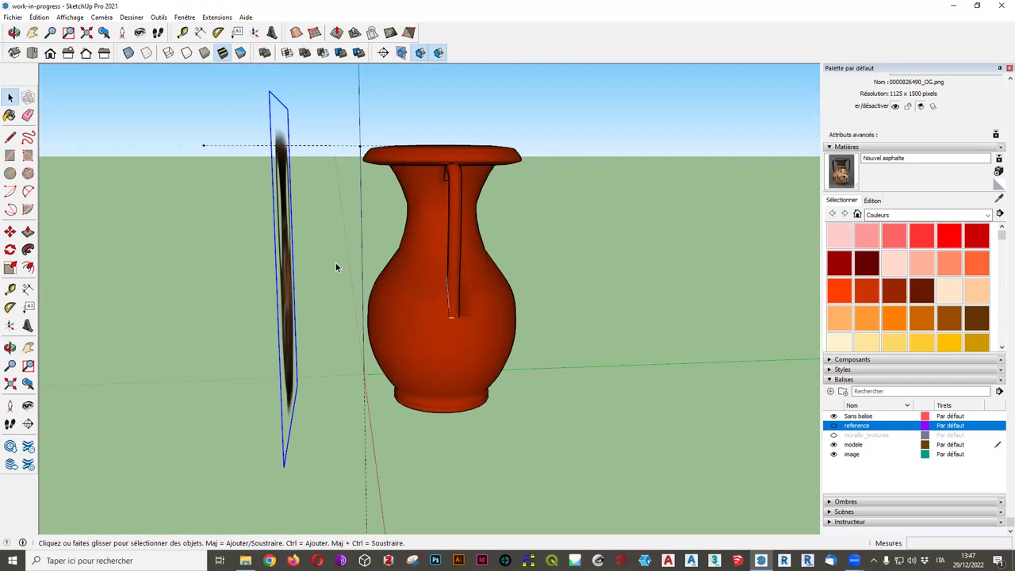
middle_drag(190, 341, 293, 278)
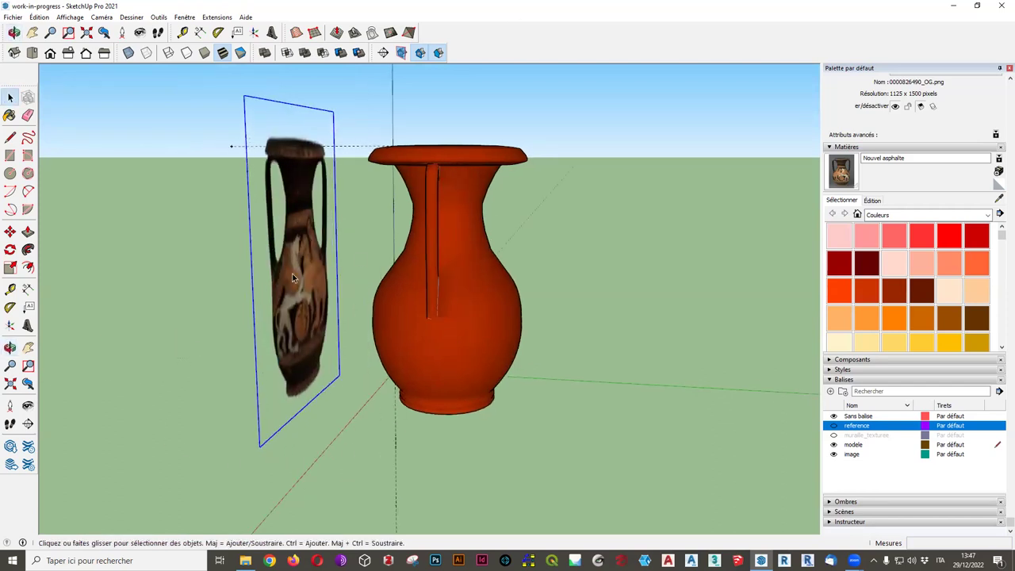
Explode (Éclater) the reference image into a plain textured face, then deselect and orbit.
right_click(307, 252)
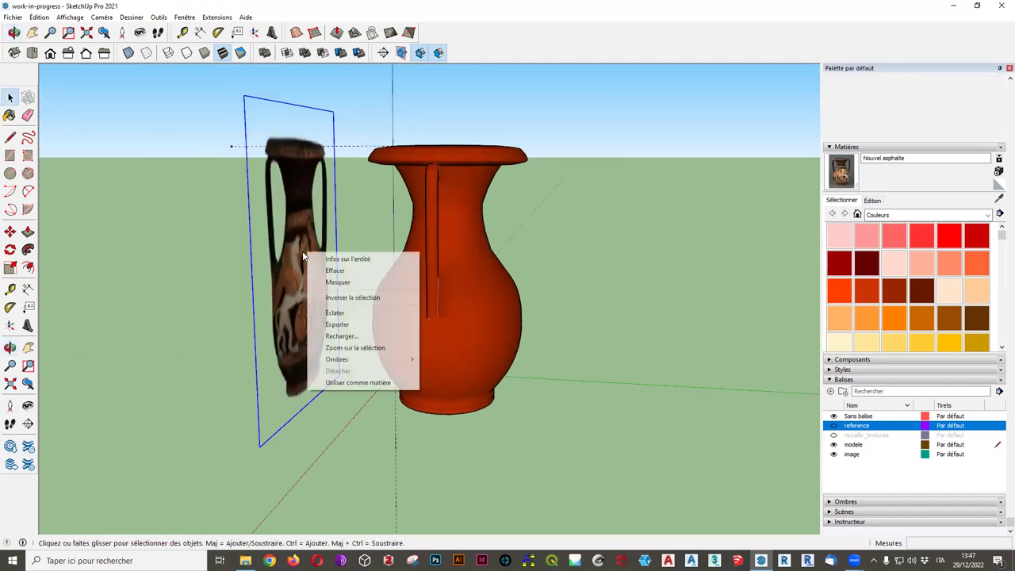
click(384, 317)
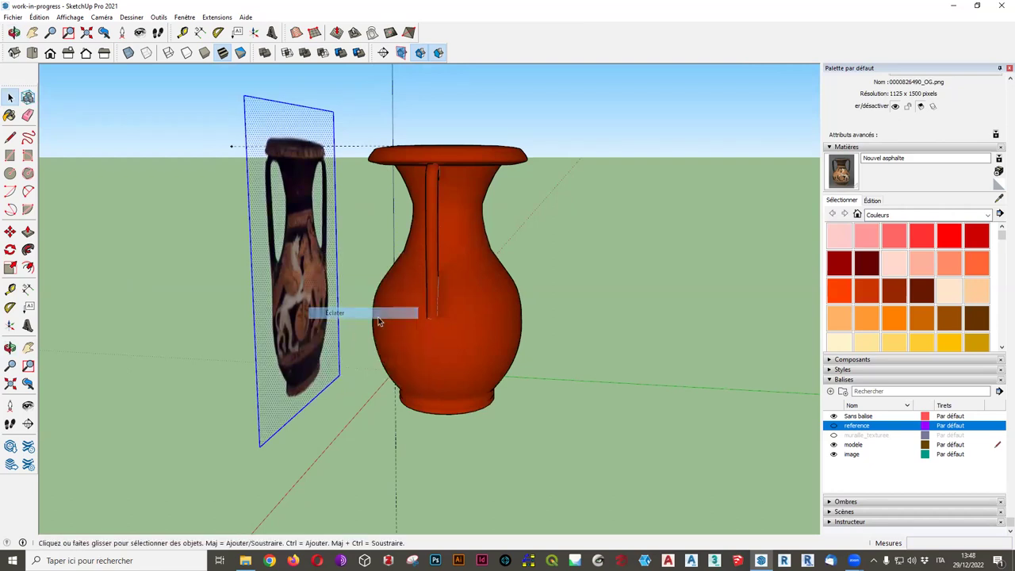
key(o)
drag(181, 340, 672, 362)
key(space)
click(678, 356)
mouse_move(553, 352)
middle_down()
mouse_move(422, 350)
mouse_move(540, 378)
mouse_move(481, 390)
middle_up()
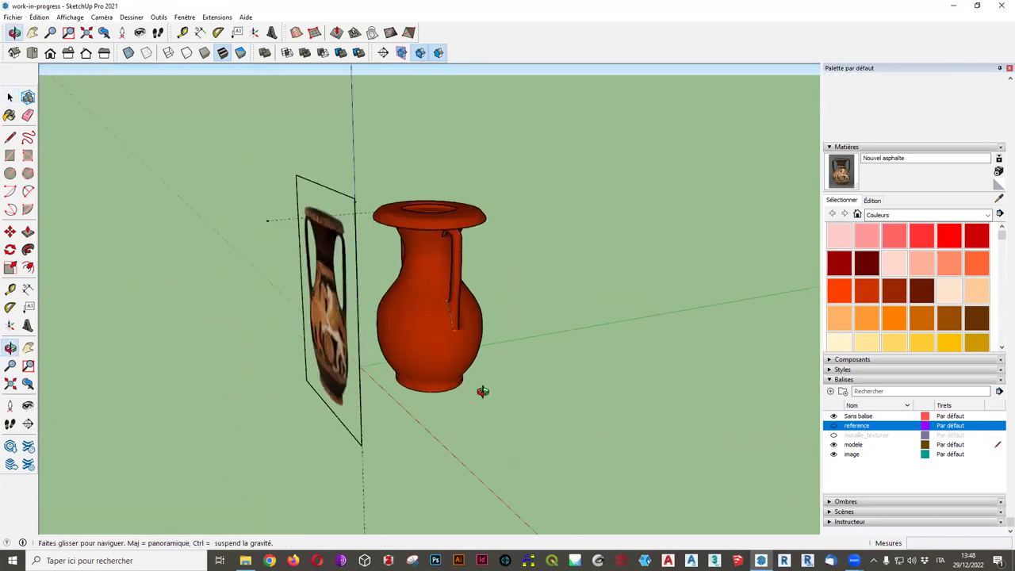
middle_drag(412, 412, 482, 418)
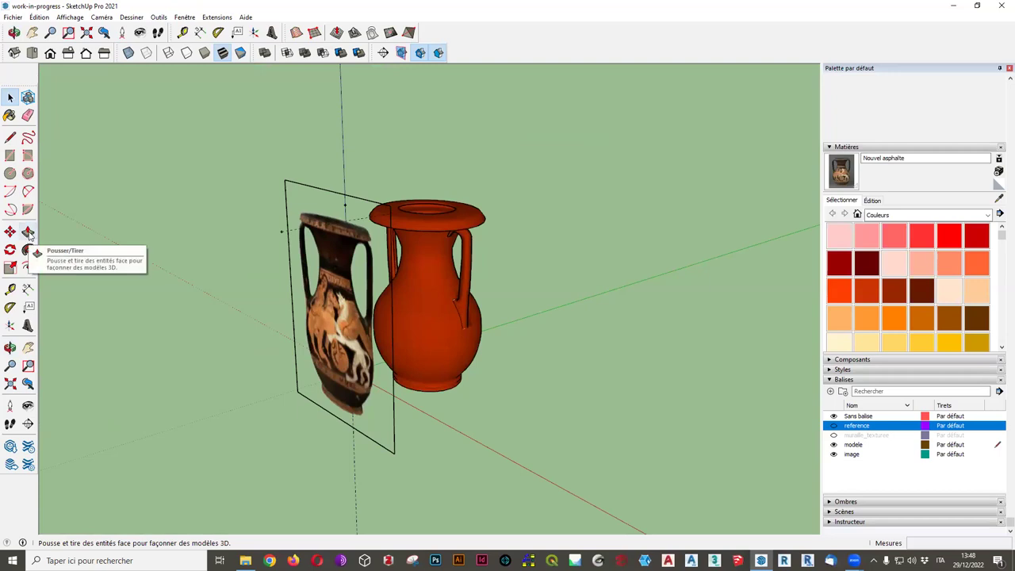
Push/pull the reference photo face out into a box.
click(29, 231)
click(315, 358)
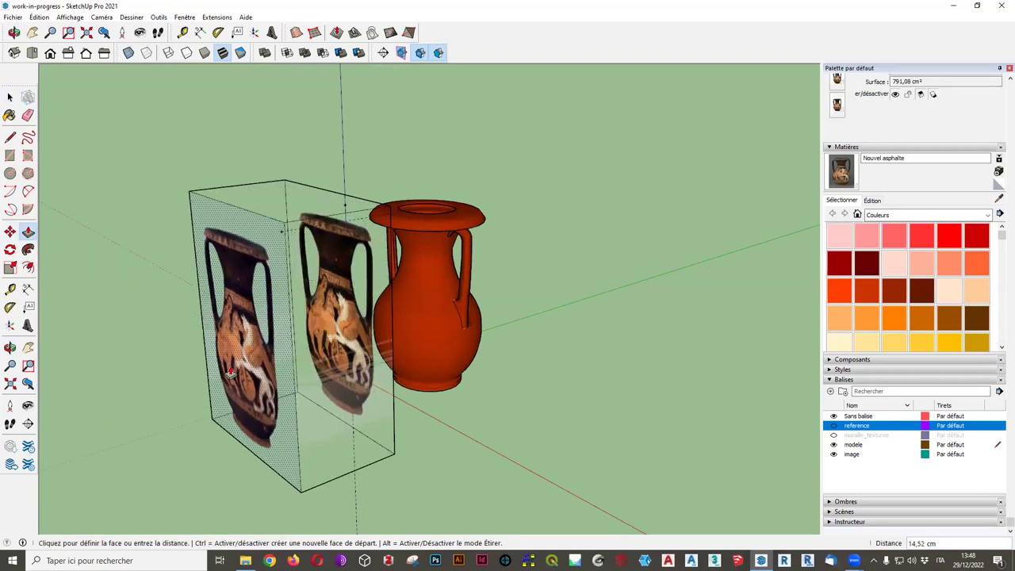
click(288, 373)
key(o)
mouse_move(91, 369)
mouse_down()
mouse_move(837, 437)
mouse_move(8, 362)
mouse_up()
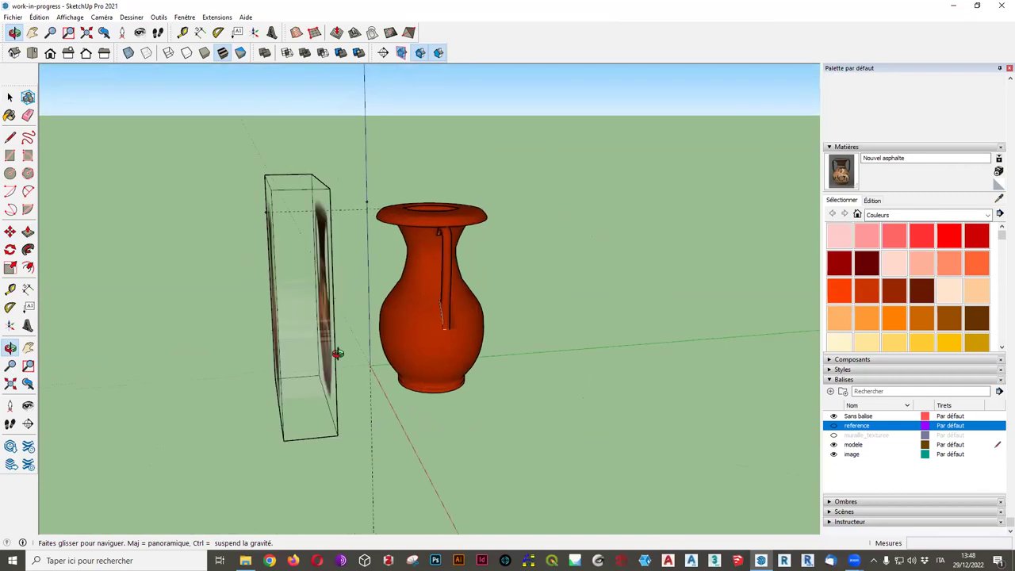
key(p)
click(292, 359)
Push the reference box back to a thin slab about 1,70 cm deep.
middle_drag(292, 358, 57, 431)
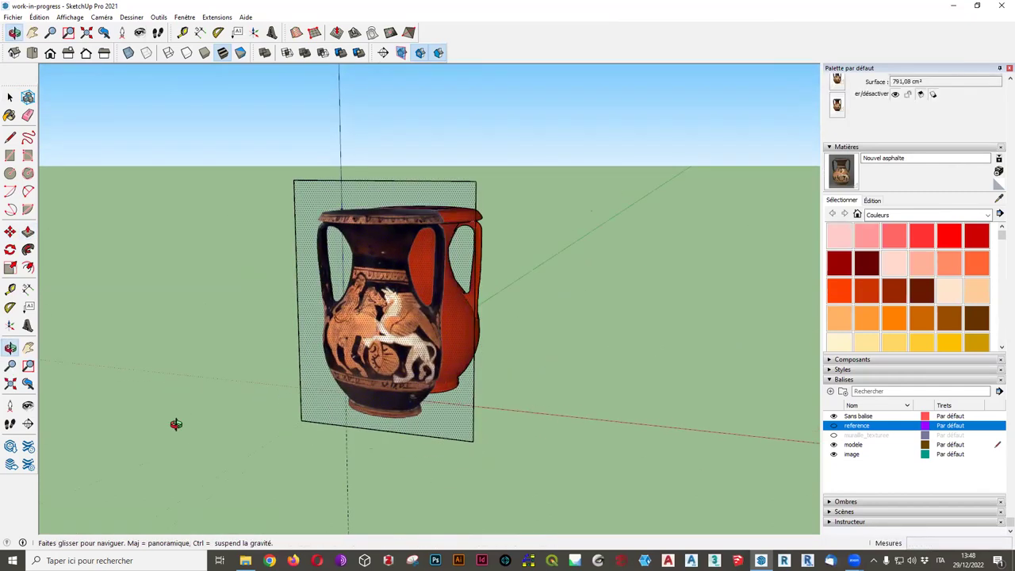
middle_drag(195, 408, 287, 394)
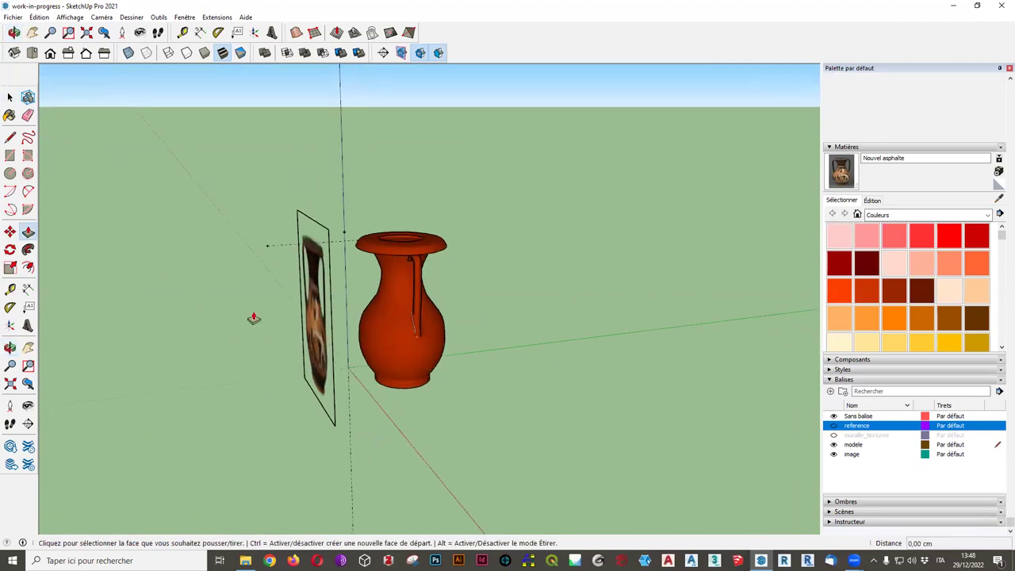
middle_drag(306, 341, 238, 342)
middle_drag(463, 310, 312, 413)
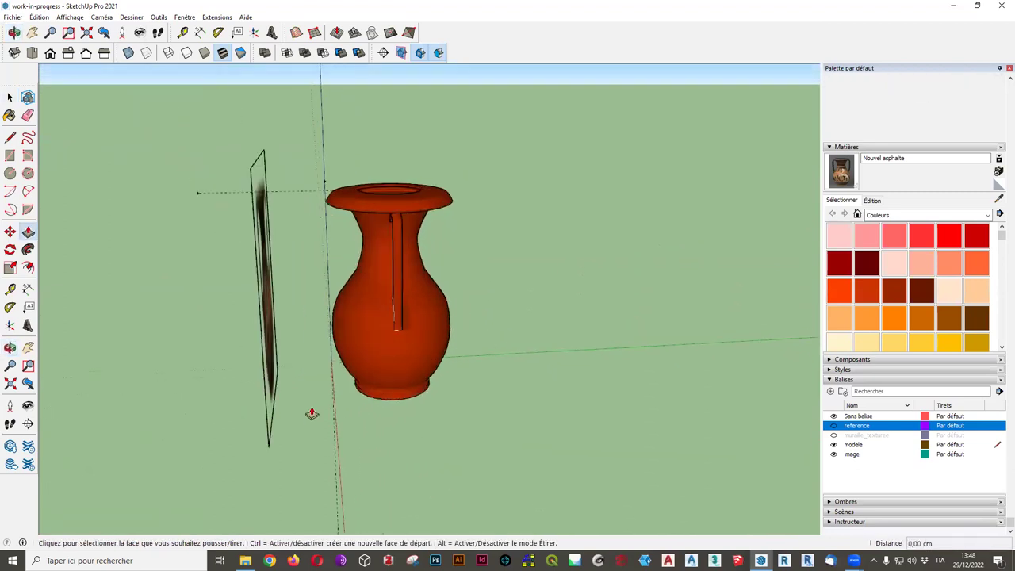
scroll(280, 348, up, 2)
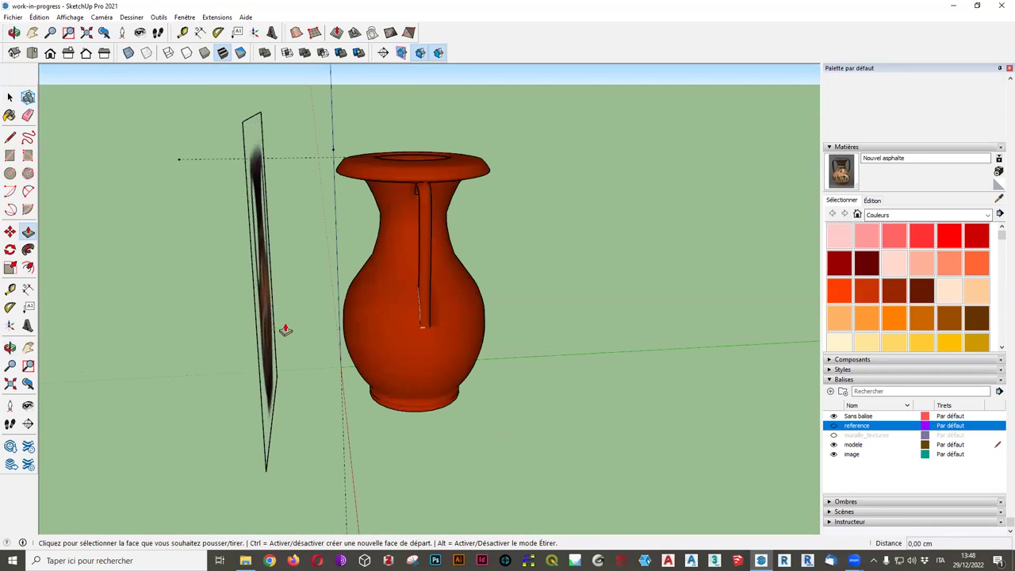
middle_drag(283, 331, 271, 325)
click(270, 324)
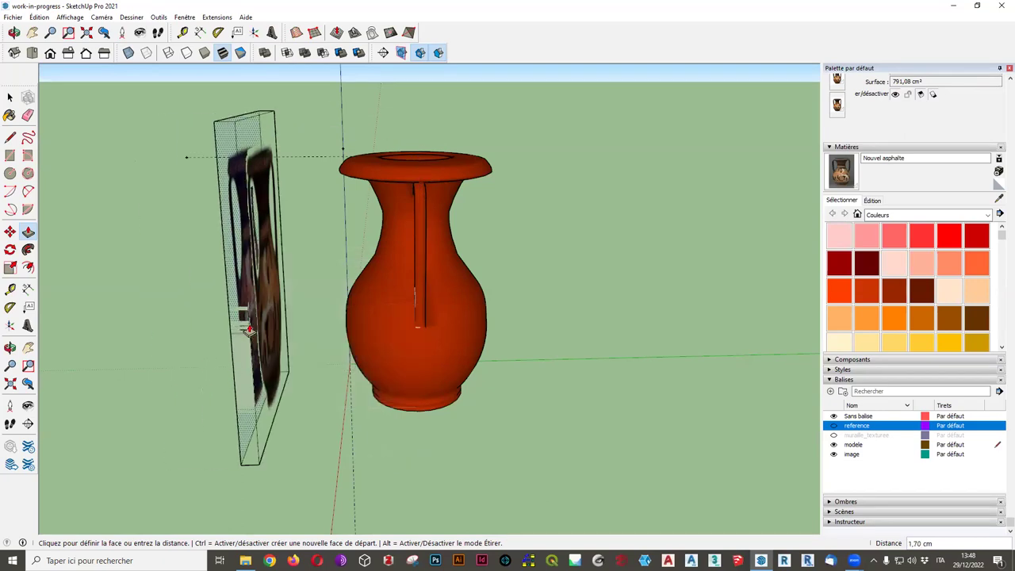
click(238, 311)
mouse_move(372, 381)
middle_down()
mouse_move(235, 428)
mouse_move(272, 442)
middle_up()
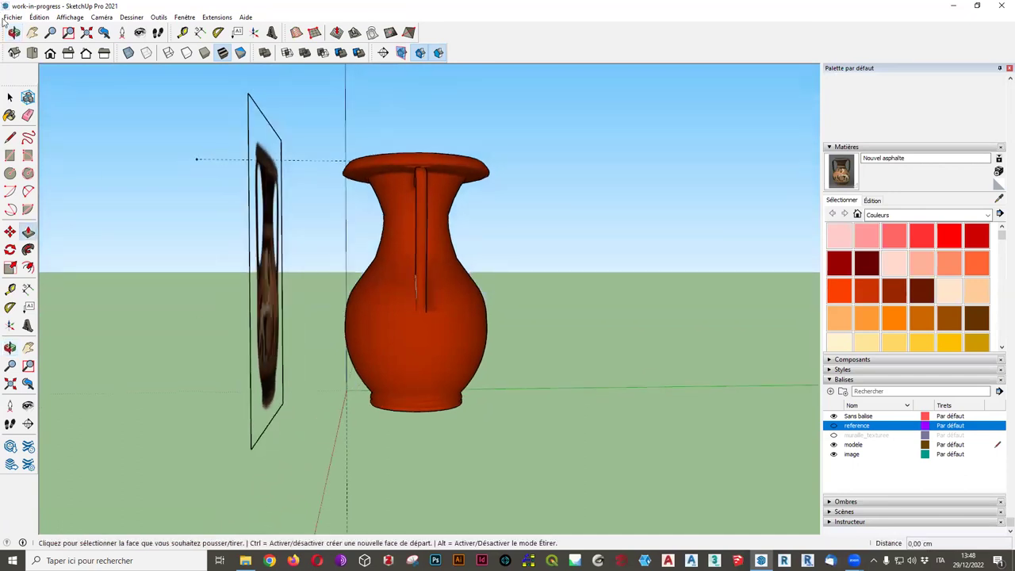
Move the reference photo panel by its bottom-edge midpoint about 4,71 cm, right behind the vase.
click(11, 230)
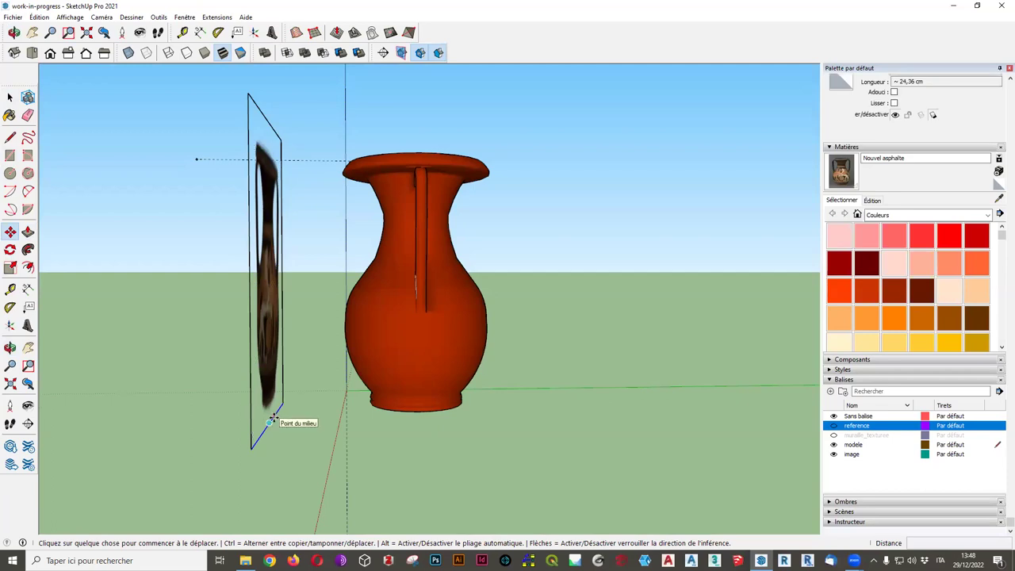
click(271, 418)
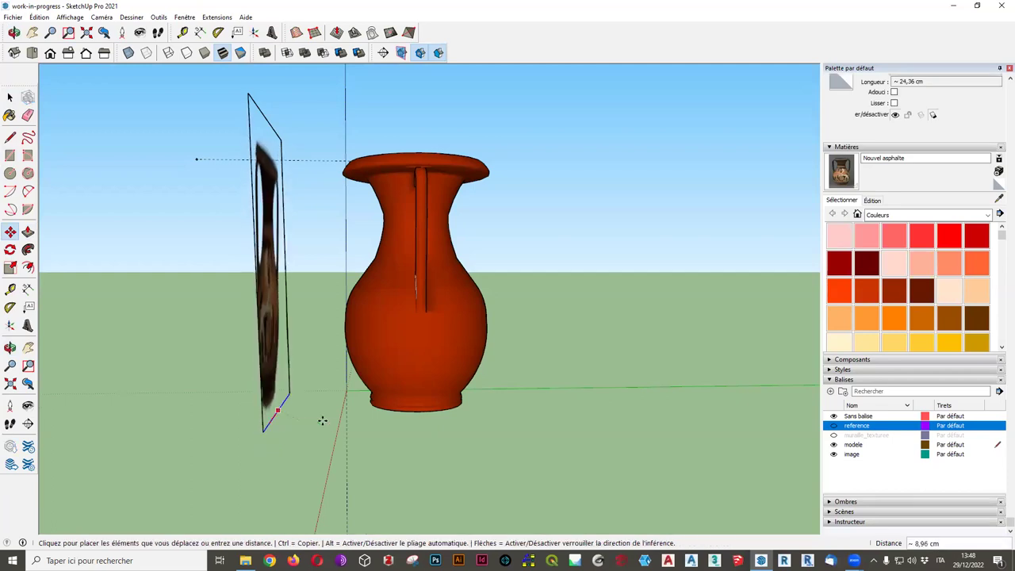
click(309, 422)
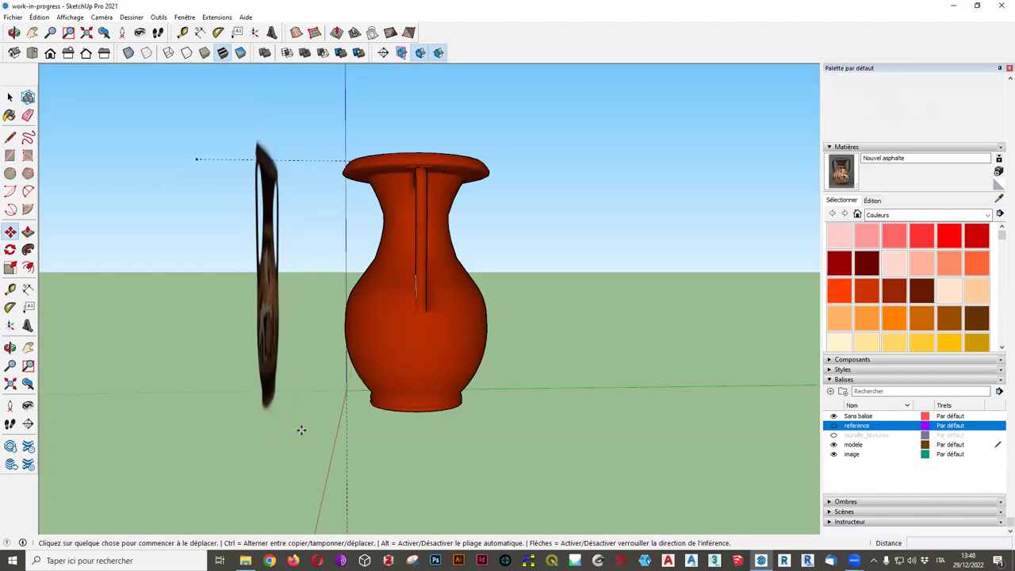
key(space)
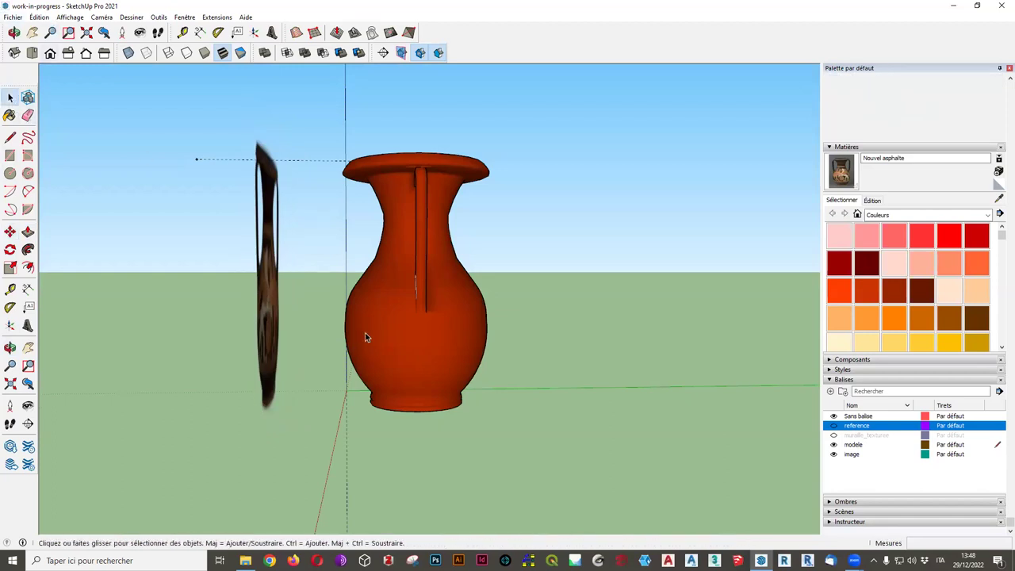
click(268, 332)
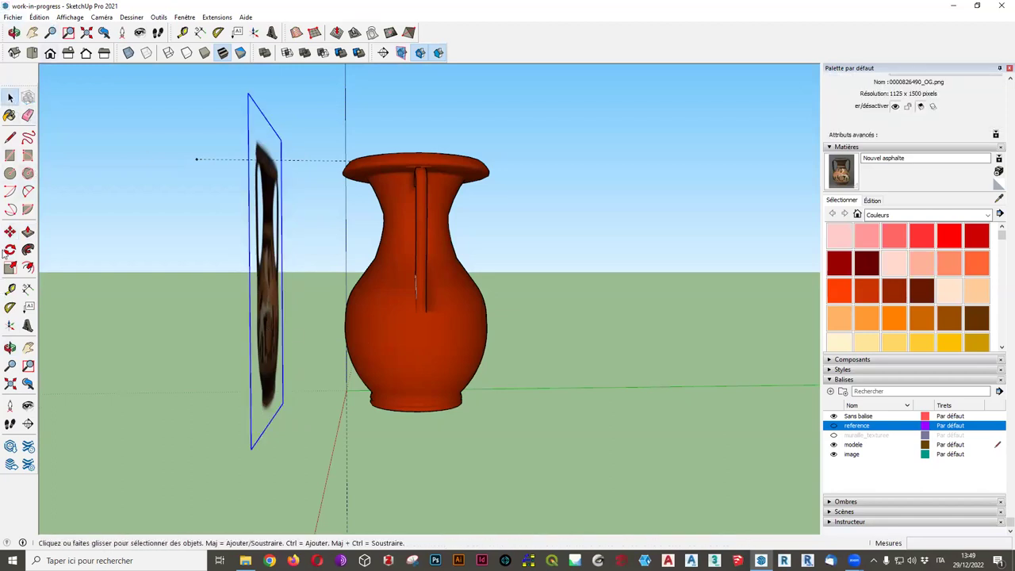
click(10, 232)
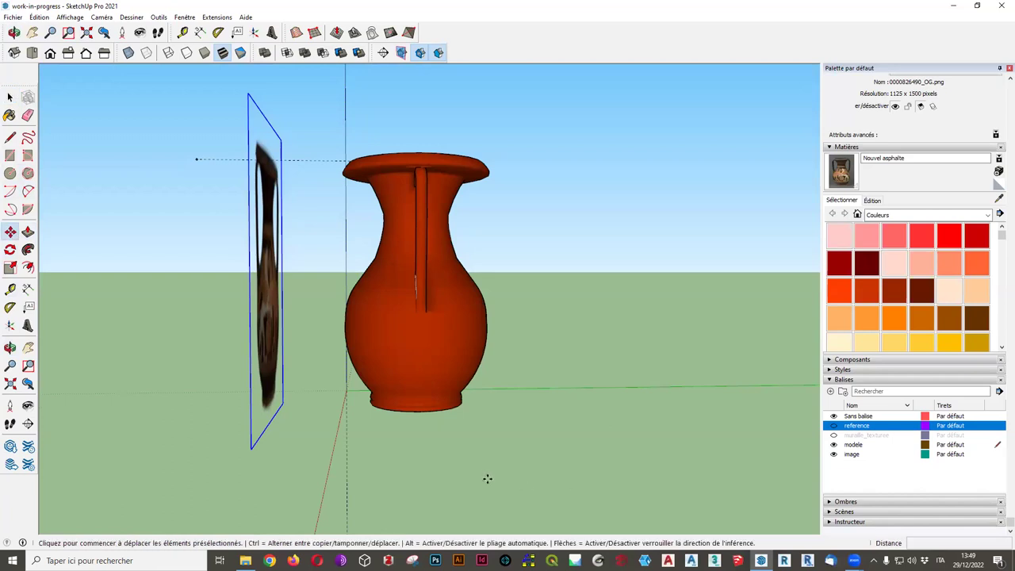
click(271, 420)
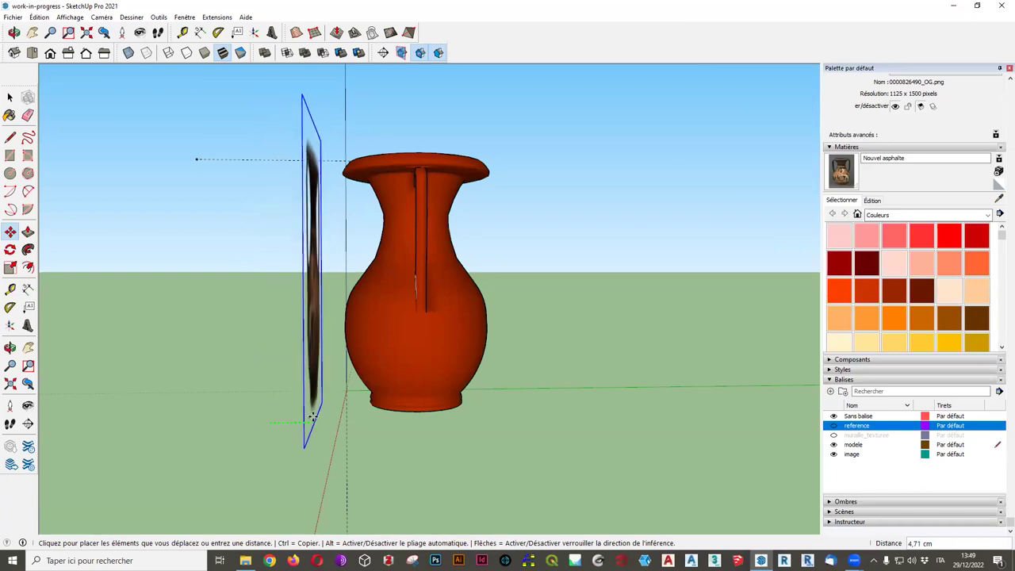
middle_drag(347, 418, 596, 453)
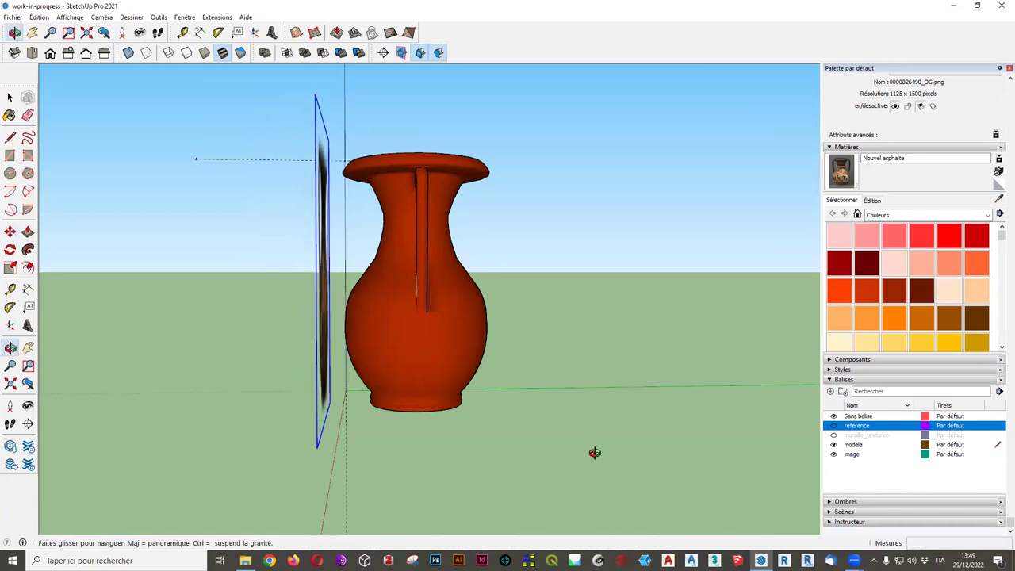
click(376, 369)
mouse_move(376, 369)
middle_down()
mouse_move(199, 298)
mouse_move(206, 320)
mouse_move(173, 264)
middle_up()
middle_drag(262, 297, 317, 309)
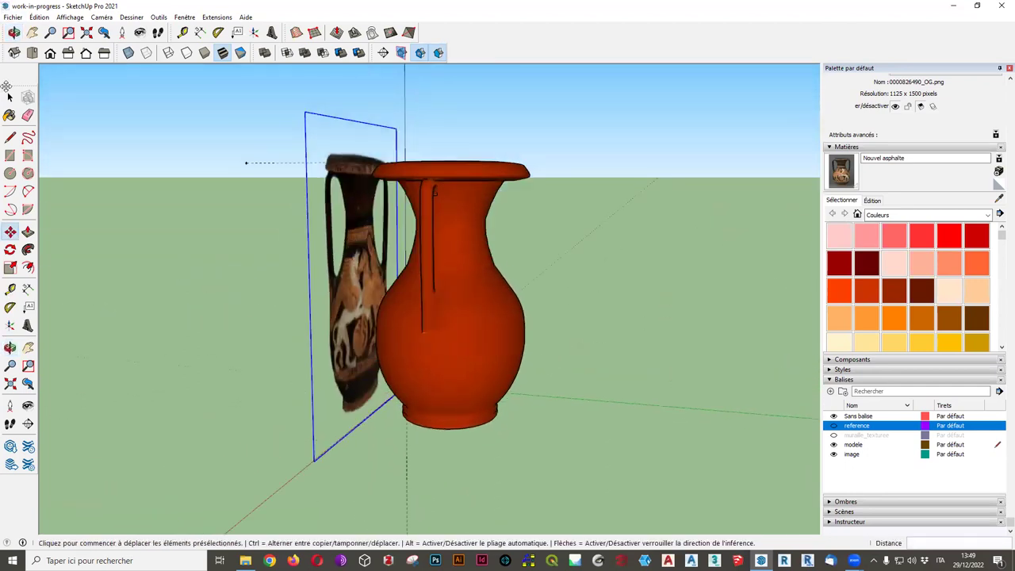
Explode the reference image into a plain textured face.
click(9, 95)
middle_drag(361, 294, 285, 296)
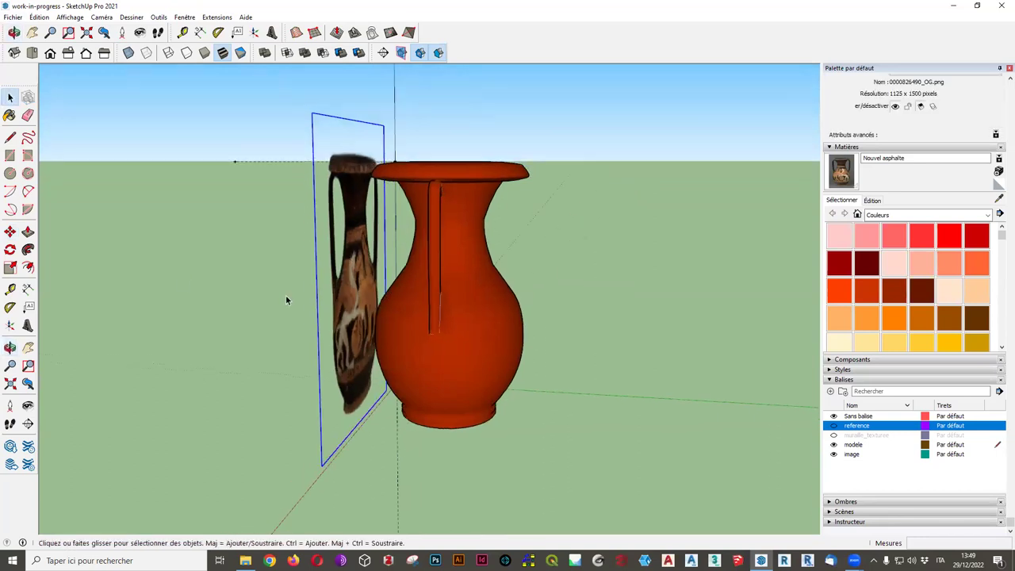
right_click(358, 267)
click(389, 322)
mouse_move(129, 252)
middle_down()
mouse_move(310, 256)
mouse_move(211, 256)
middle_up()
middle_drag(125, 230, 91, 277)
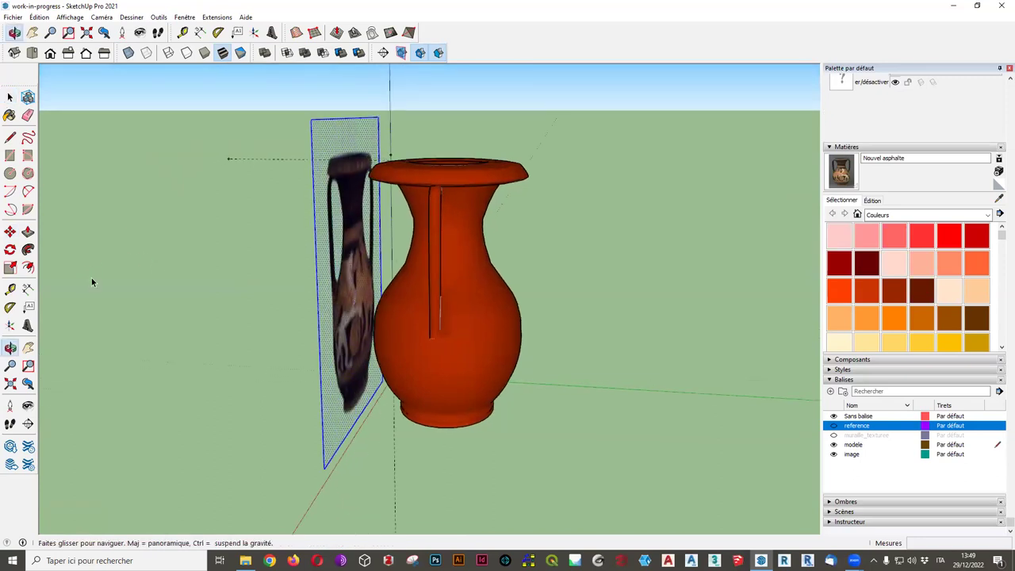
Start extruding the exploded photo face toward the vase with Push/Pull.
click(28, 231)
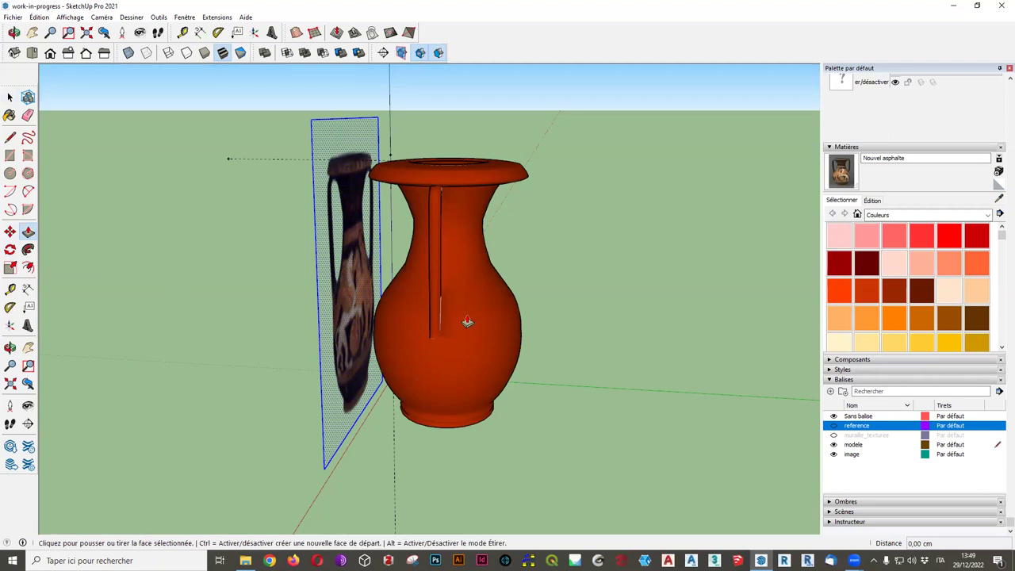
middle_drag(345, 304, 362, 312)
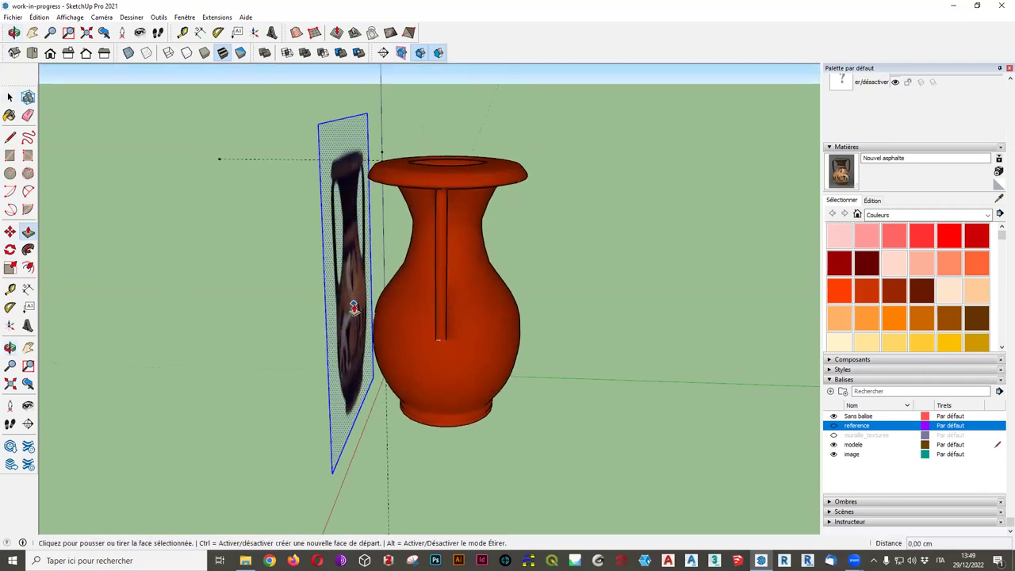
click(354, 308)
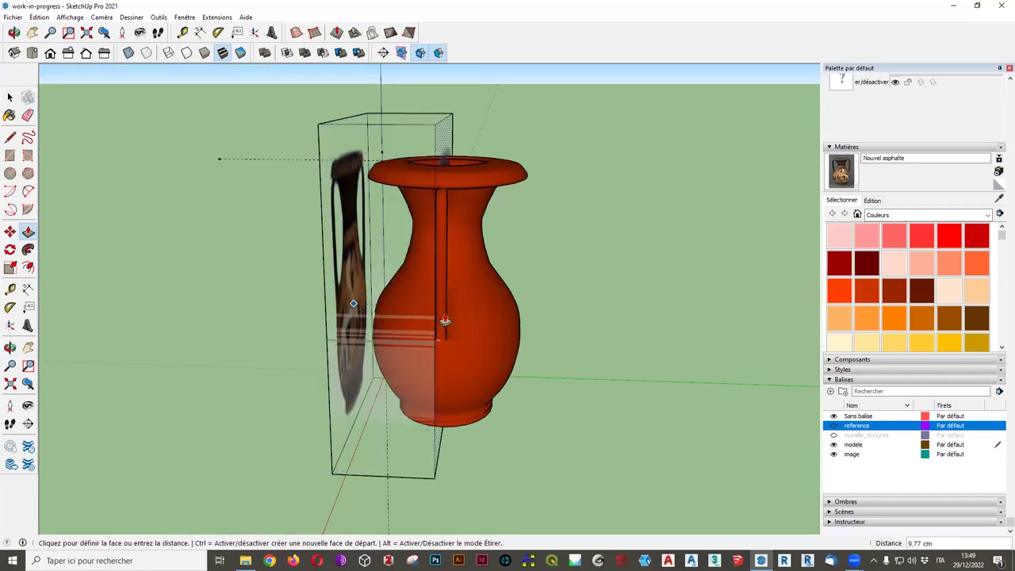
scroll(438, 317, up, 2)
scroll(440, 301, up, 2)
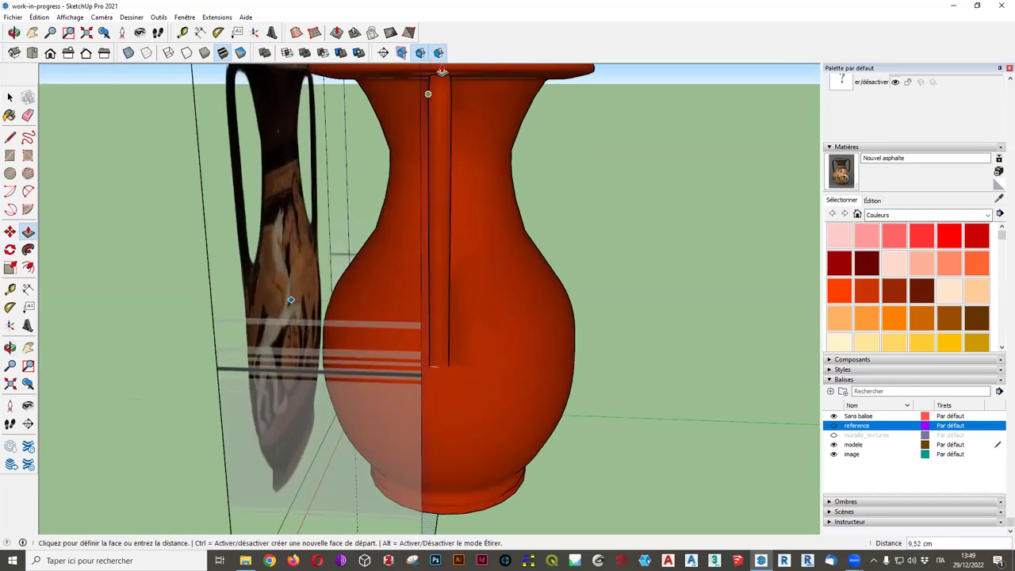
mouse_move(441, 130)
middle_down()
mouse_move(450, 263)
mouse_move(448, 197)
middle_up()
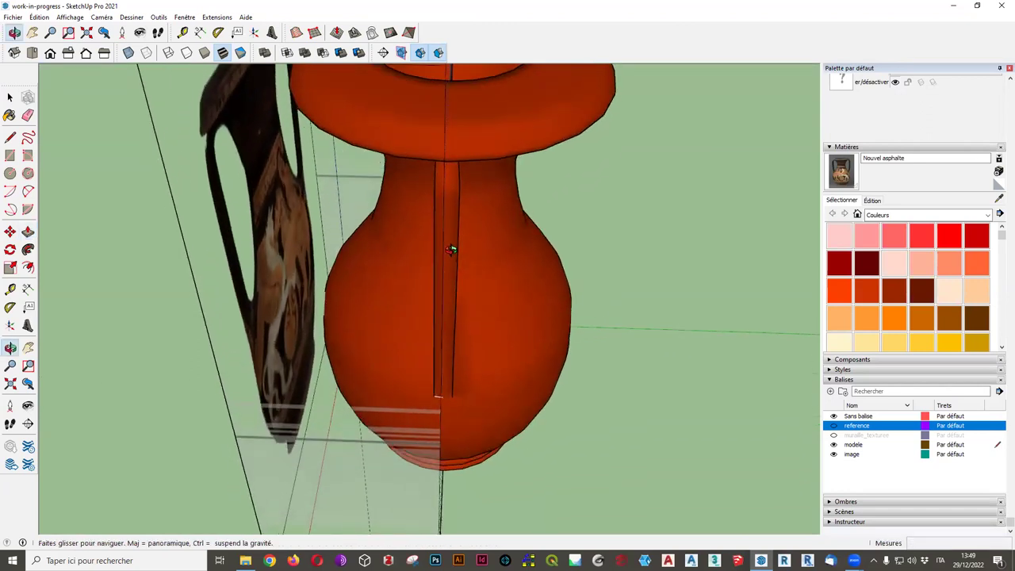
Push the seam strip face about 10,17 cm deeper so the slab boxes in the vase.
click(474, 211)
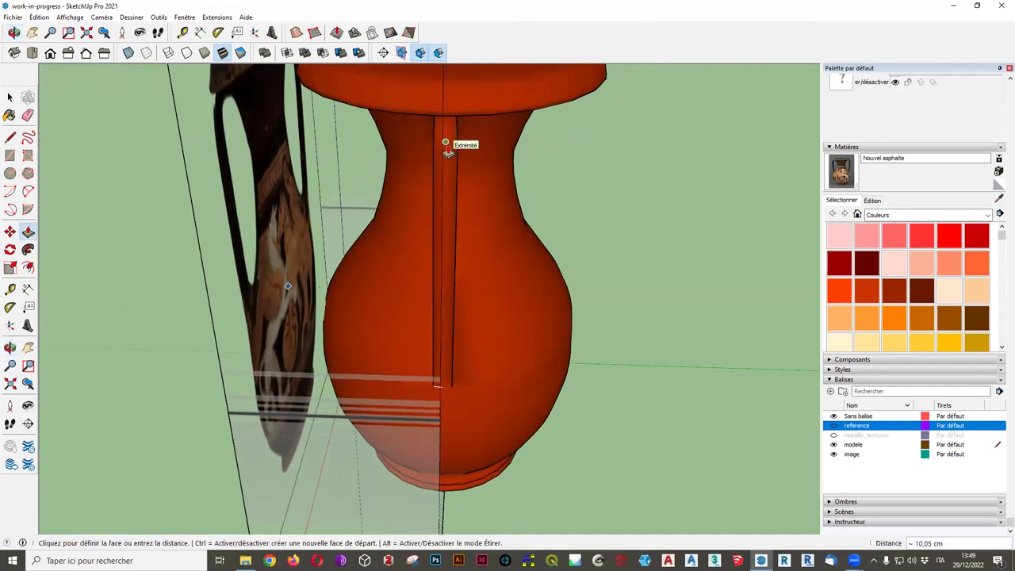
scroll(448, 151, up, 2)
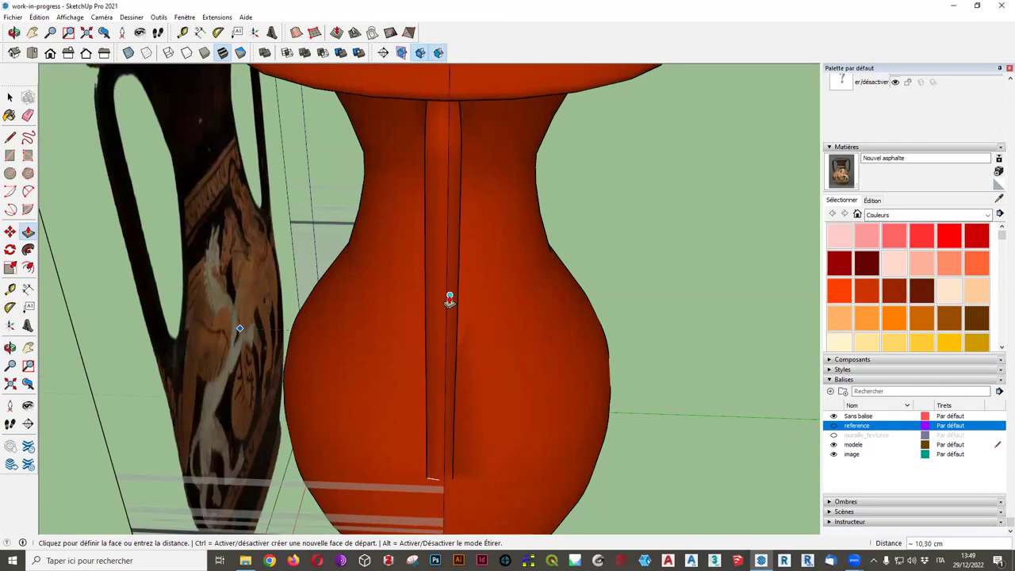
middle_drag(448, 296, 448, 288)
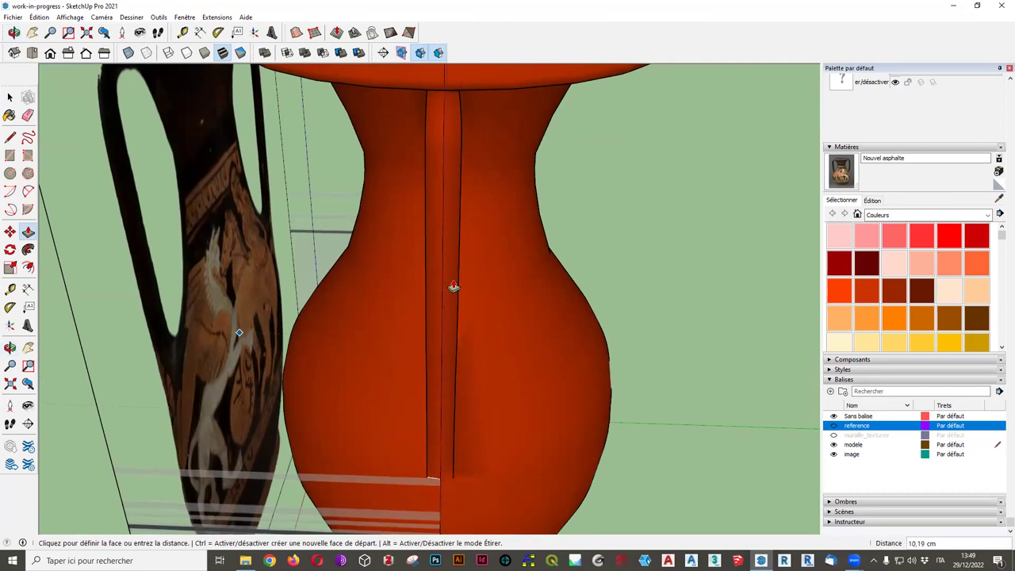
click(452, 286)
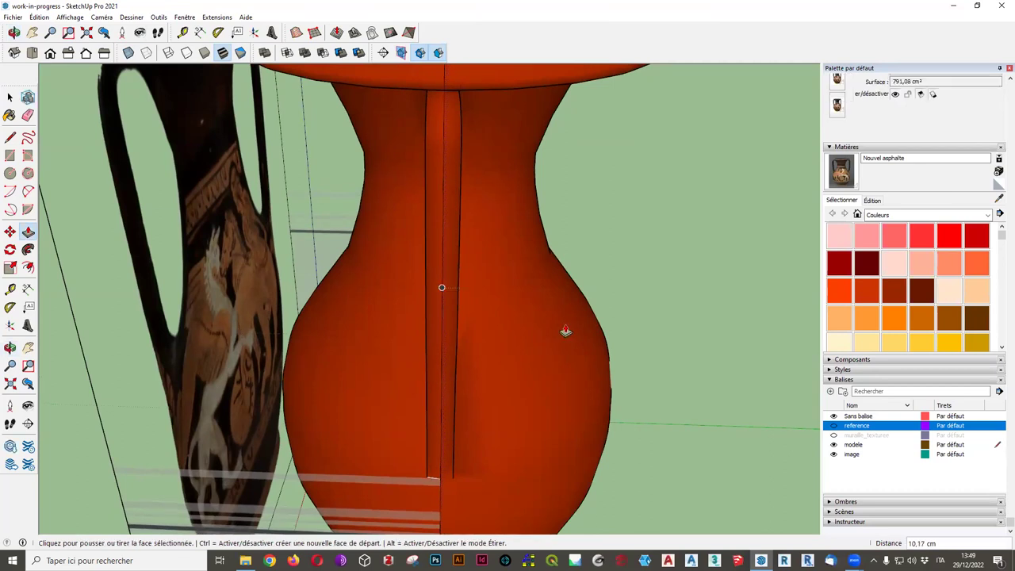
scroll(560, 325, down, 3)
scroll(540, 333, down, 2)
mouse_move(503, 345)
middle_down()
mouse_move(450, 336)
mouse_move(766, 335)
mouse_move(91, 351)
middle_up()
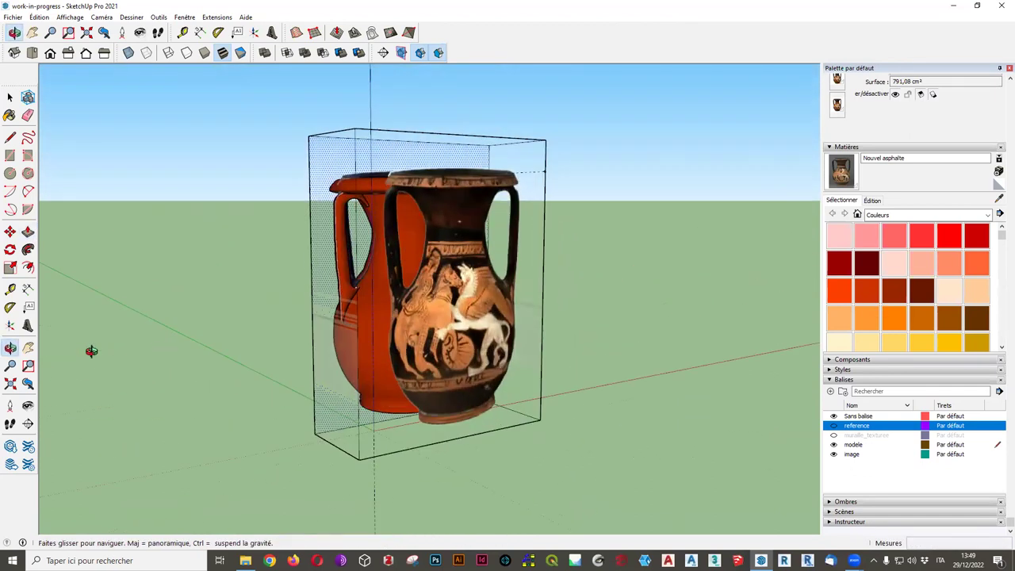
mouse_move(265, 368)
middle_down()
mouse_move(141, 439)
mouse_move(143, 381)
mouse_move(293, 357)
mouse_move(199, 301)
mouse_move(195, 444)
middle_up()
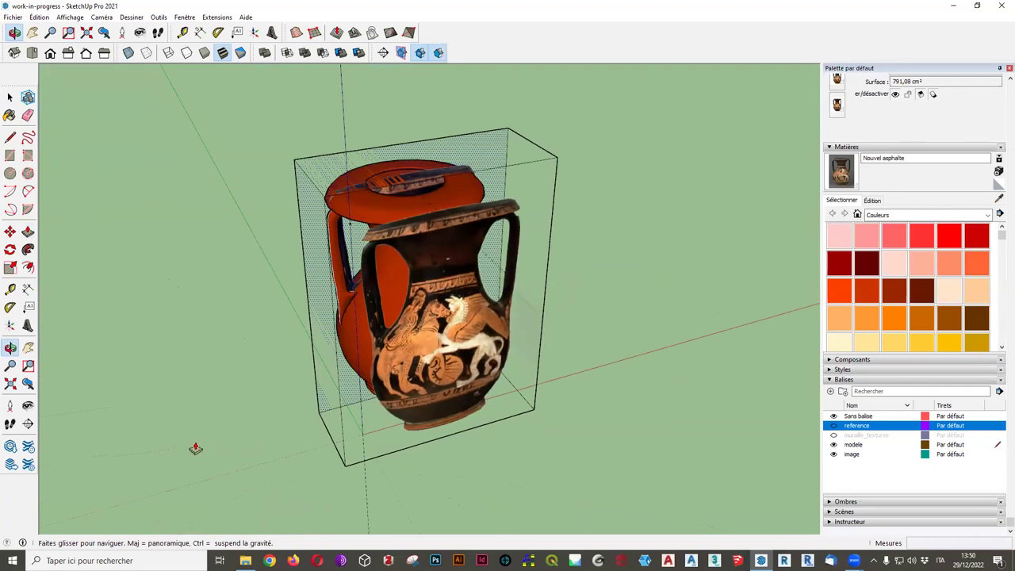
Select the photo box group enclosing the vases, viewed from a close, high three-quarter angle.
key(p)
key(space)
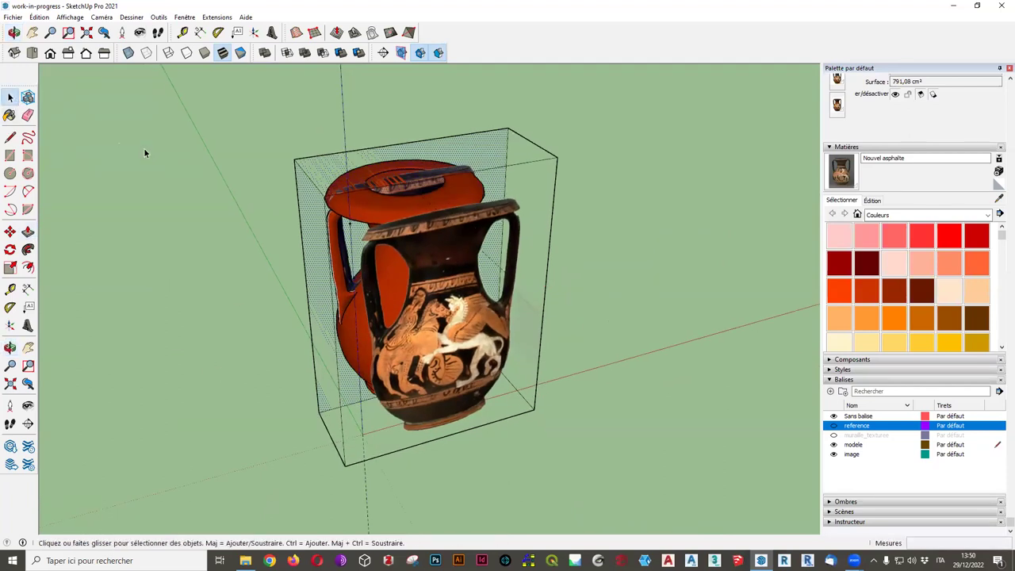
mouse_move(173, 164)
middle_down()
mouse_move(474, 201)
mouse_move(612, 102)
mouse_move(324, 466)
middle_up()
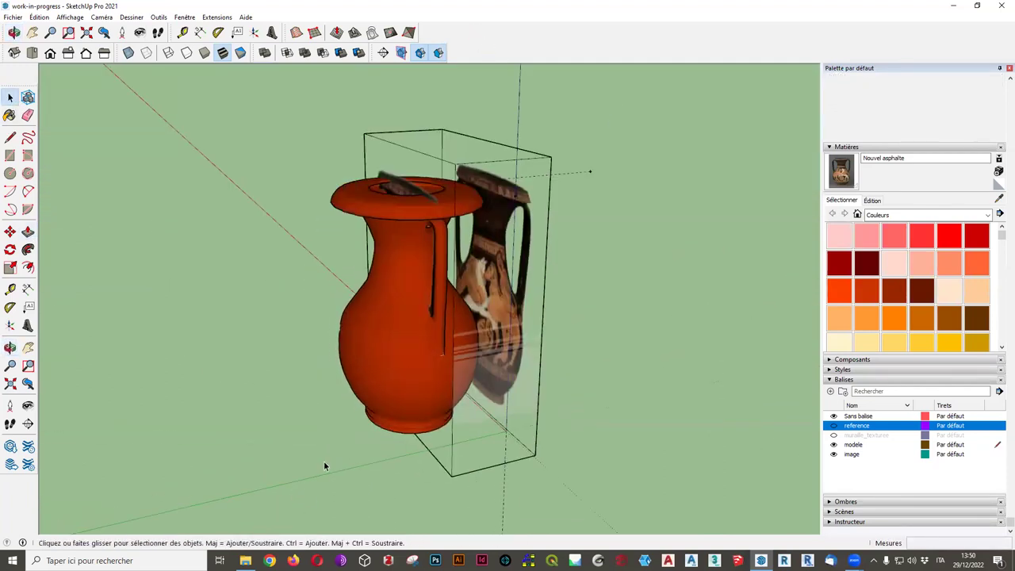
mouse_move(589, 326)
middle_down()
mouse_move(281, 354)
mouse_move(473, 267)
middle_up()
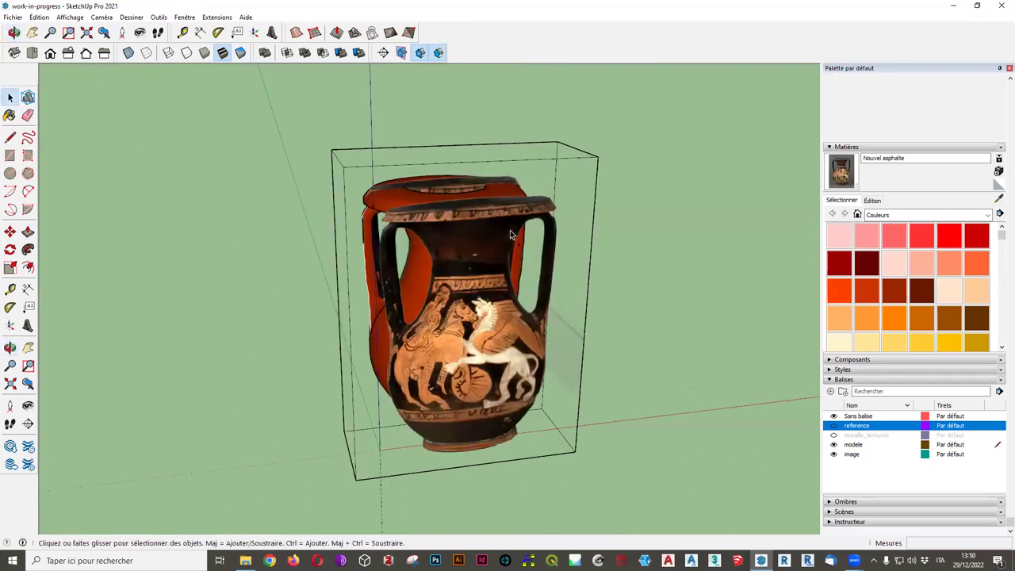
middle_drag(512, 235, 421, 235)
scroll(420, 235, down, 1)
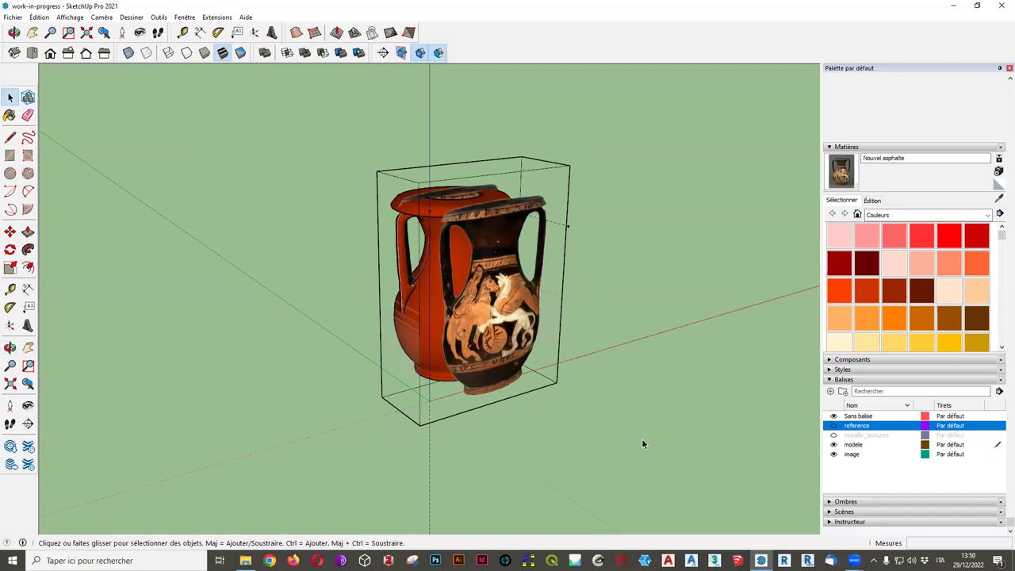
click(500, 343)
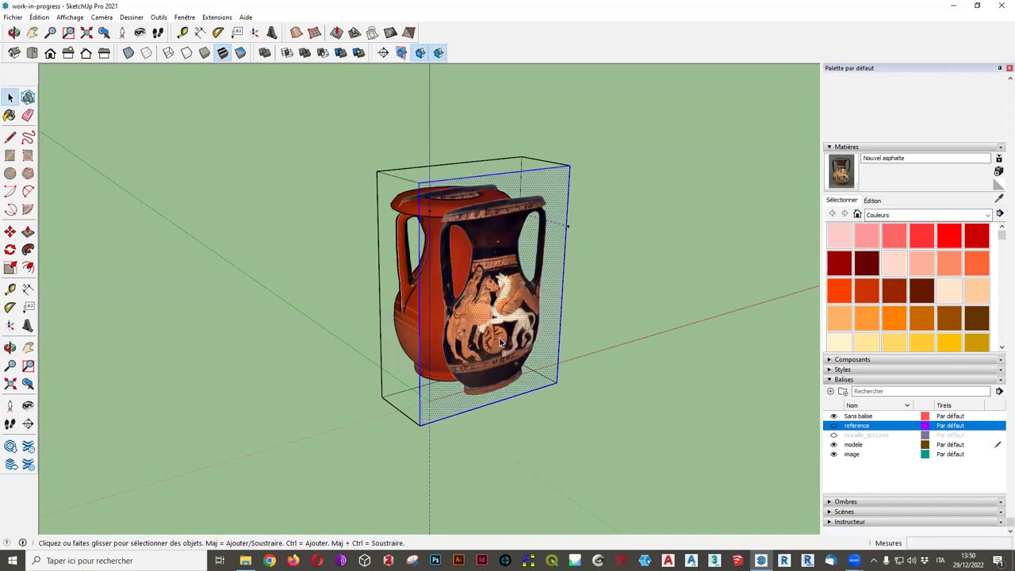
mouse_move(500, 343)
middle_down()
mouse_move(471, 366)
mouse_move(759, 318)
mouse_move(447, 317)
mouse_move(376, 390)
mouse_move(404, 372)
middle_up()
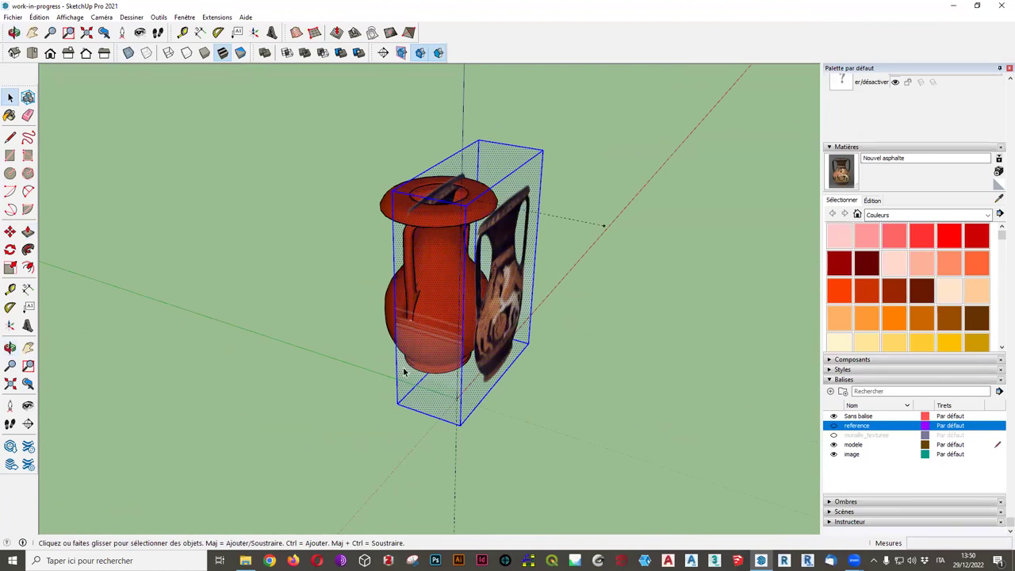
mouse_move(397, 363)
middle_down()
mouse_move(671, 410)
mouse_move(370, 220)
mouse_move(480, 233)
middle_up()
Apply Intersection des faces > Avec le modèle to the box group, then deselect it.
right_click(468, 254)
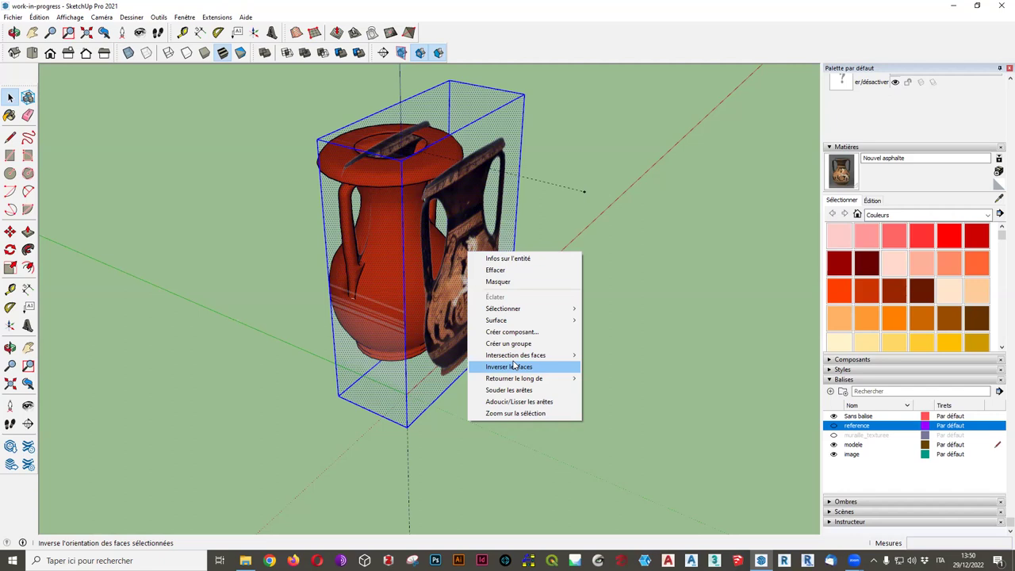
mouse_move(515, 355)
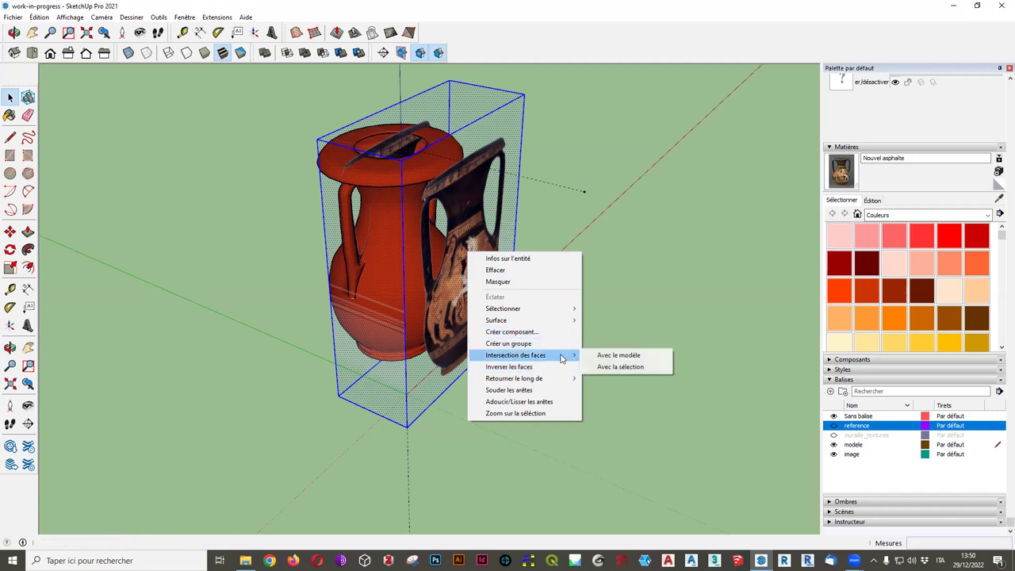
click(627, 355)
click(595, 397)
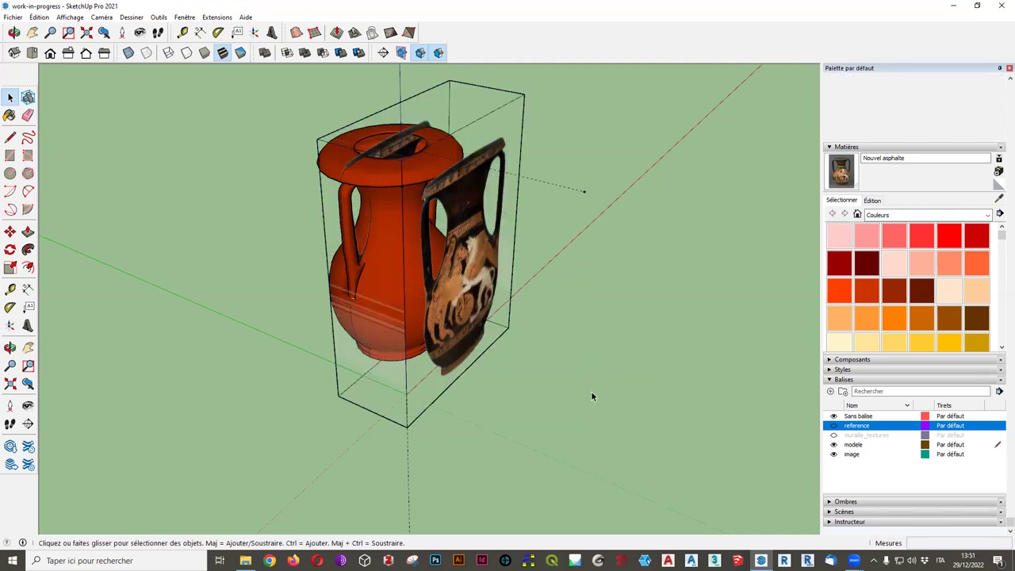
Orbit and zoom around the vase neck and rim to inspect the intersection lines, ending side-on.
mouse_move(219, 297)
middle_down()
mouse_move(359, 317)
mouse_move(365, 277)
mouse_move(336, 285)
mouse_move(407, 273)
mouse_move(491, 236)
middle_up()
scroll(338, 330, up, 1)
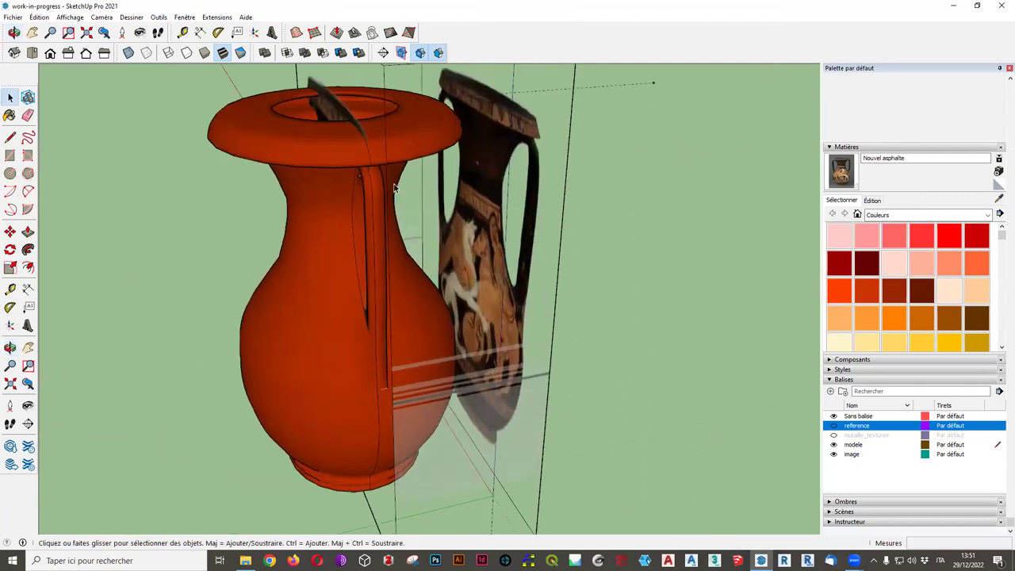
scroll(338, 330, up, 2)
scroll(338, 330, up, 2)
scroll(338, 330, up, 1)
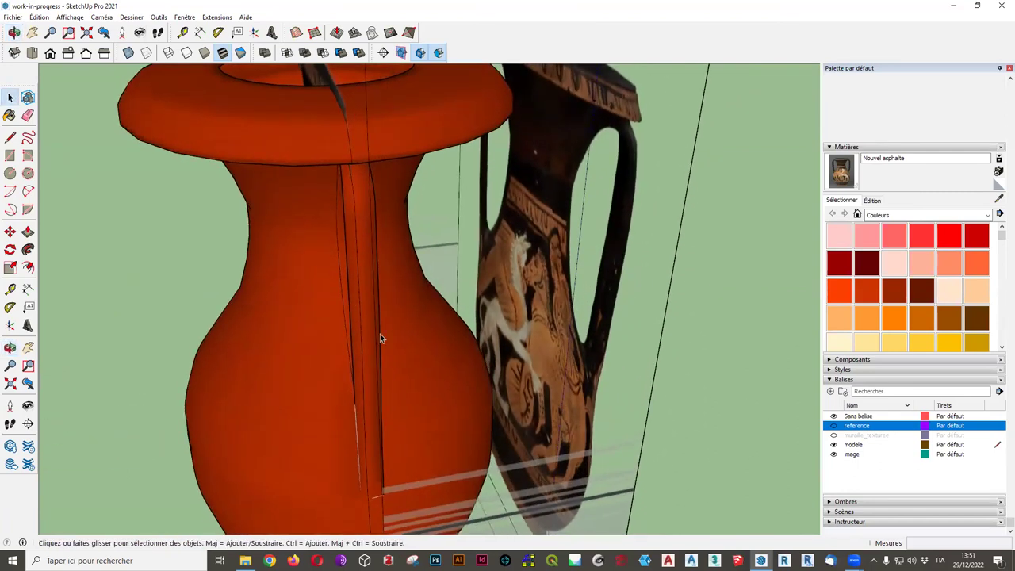
scroll(380, 337, down, 3)
mouse_move(380, 337)
middle_down()
mouse_move(395, 333)
mouse_move(318, 335)
mouse_move(307, 191)
middle_up()
scroll(368, 325, up, 2)
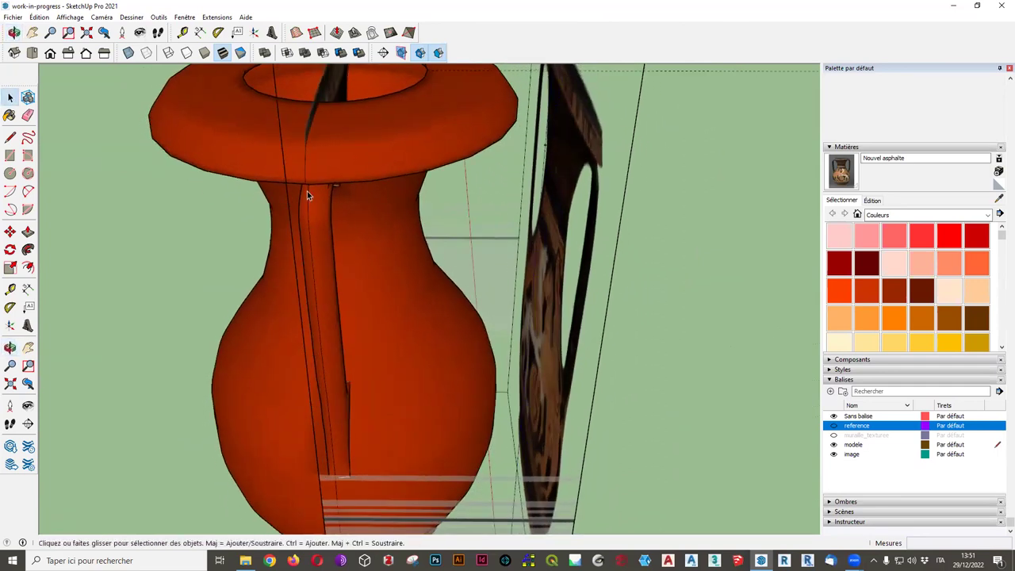
scroll(349, 313, down, 2)
scroll(348, 290, down, 1)
mouse_move(345, 290)
middle_down()
mouse_move(334, 309)
mouse_move(224, 323)
mouse_move(6, 319)
mouse_move(425, 100)
middle_up()
scroll(351, 169, up, 2)
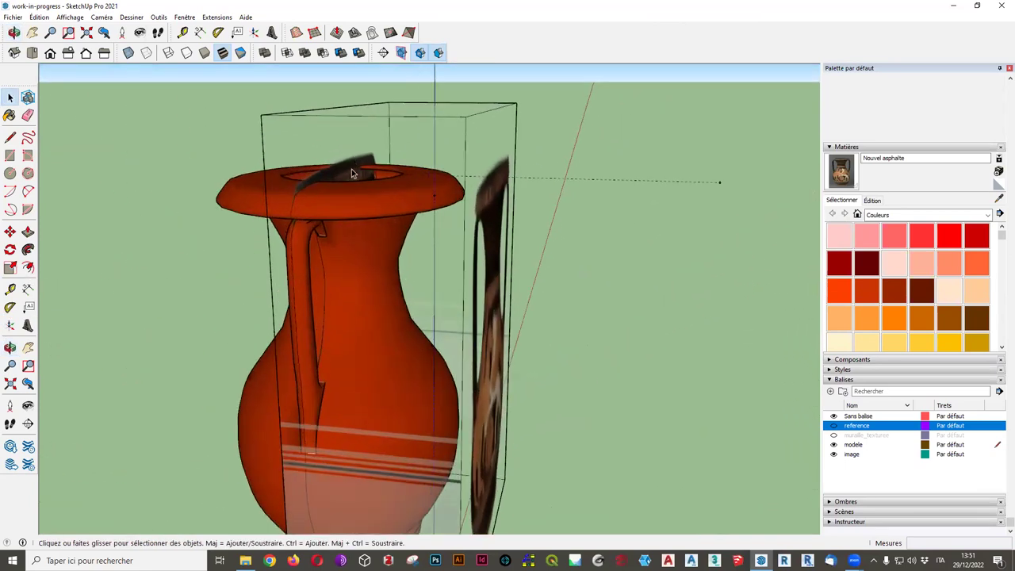
scroll(366, 168, up, 2)
scroll(366, 168, up, 1)
scroll(366, 174, up, 2)
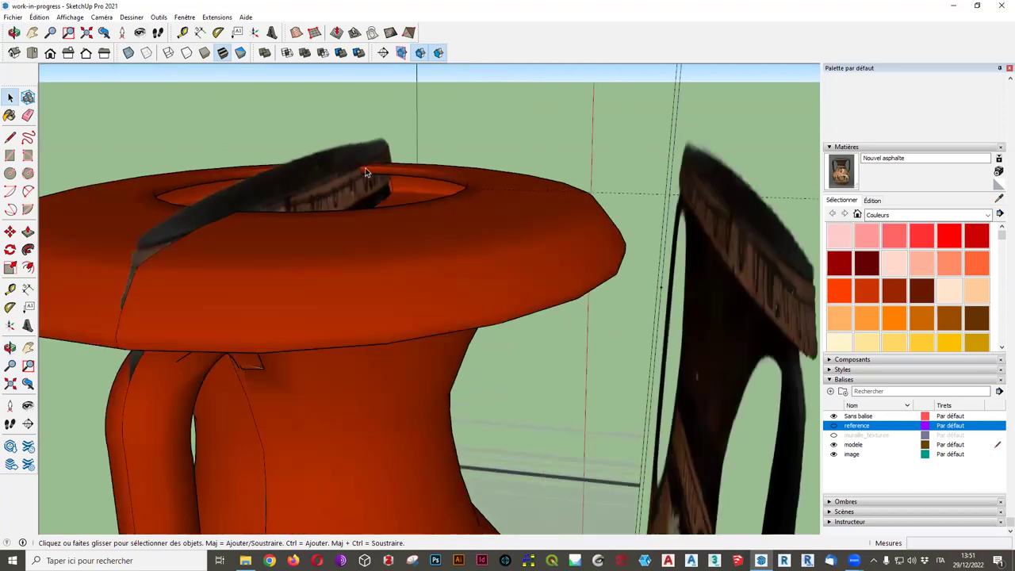
scroll(367, 169, down, 2)
scroll(366, 166, down, 2)
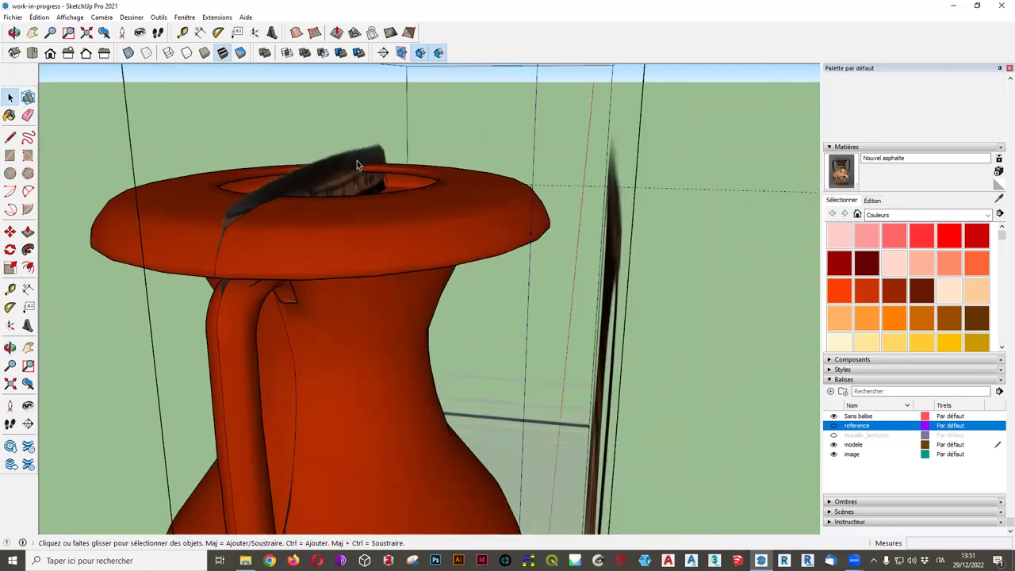
scroll(288, 172, down, 2)
mouse_move(295, 221)
middle_down()
mouse_move(545, 270)
mouse_move(565, 239)
mouse_move(578, 269)
mouse_move(581, 256)
middle_up()
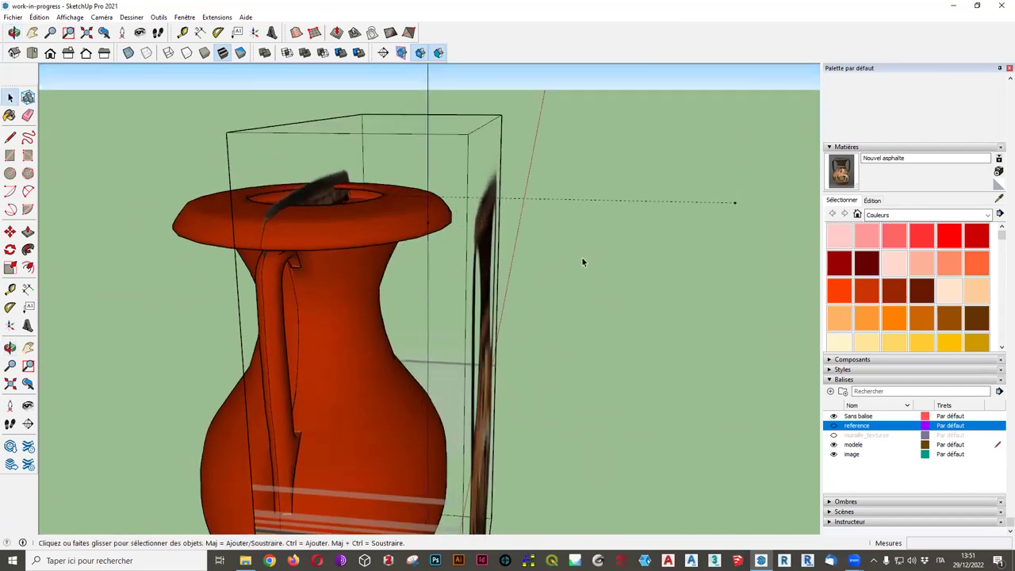
mouse_move(509, 116)
middle_down()
mouse_move(585, 148)
mouse_move(223, 132)
middle_up()
scroll(444, 238, down, 3)
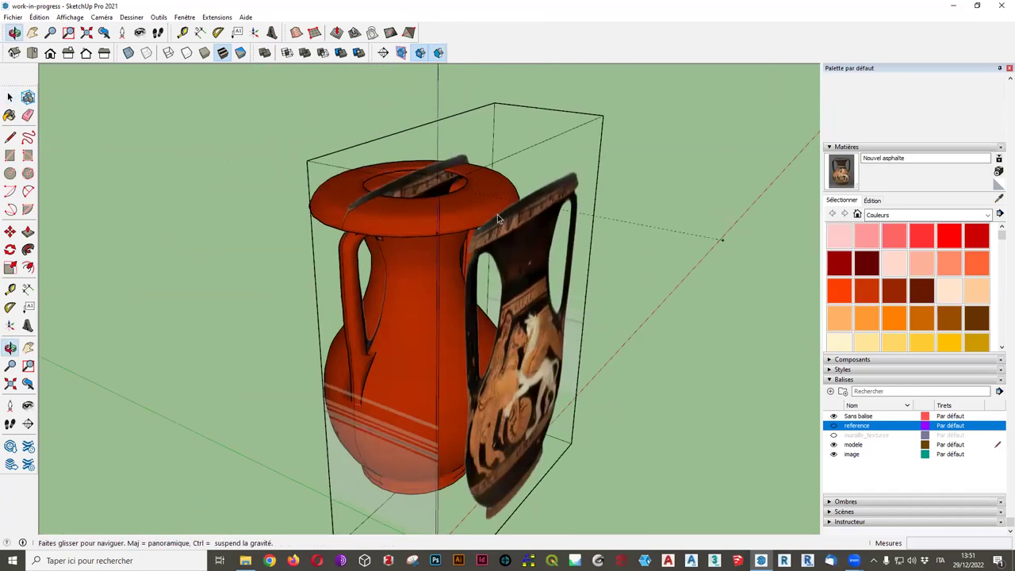
scroll(679, 222, down, 2)
mouse_move(680, 222)
middle_down()
mouse_move(287, 228)
mouse_move(226, 204)
mouse_move(281, 170)
mouse_move(596, 194)
middle_up()
Delete the box's right-hand face and look down on the vase beside the photo.
click(488, 186)
key(Delete)
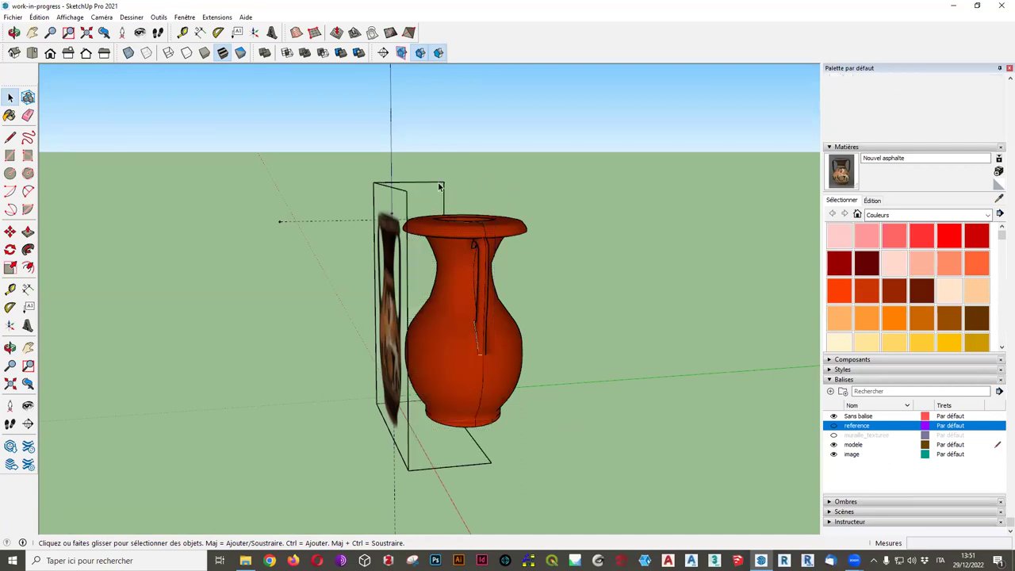
middle_drag(440, 172, 462, 417)
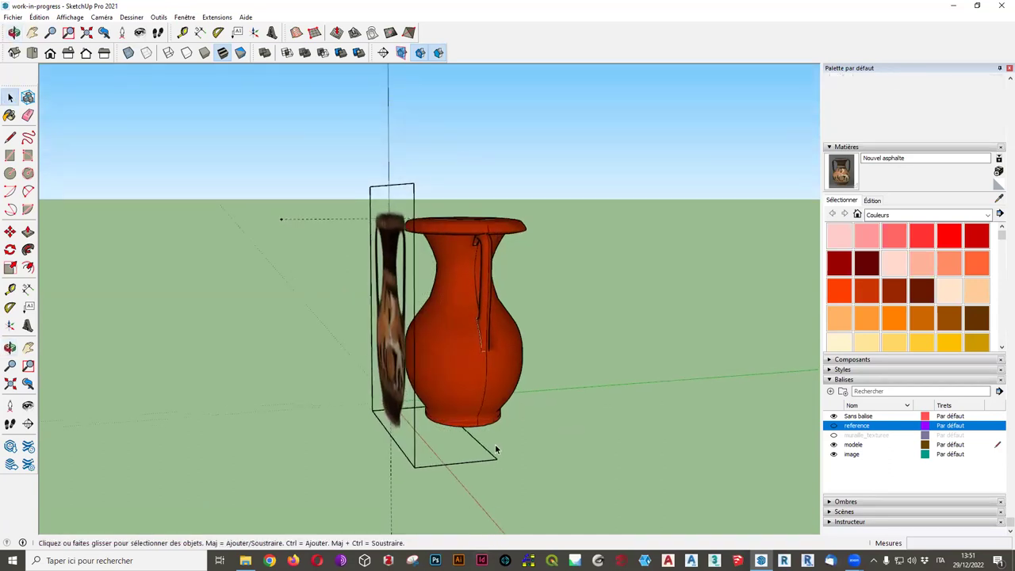
mouse_move(468, 455)
middle_down()
mouse_move(534, 461)
mouse_move(347, 468)
mouse_move(720, 472)
mouse_move(170, 431)
mouse_move(560, 403)
mouse_move(563, 420)
mouse_move(546, 397)
middle_up()
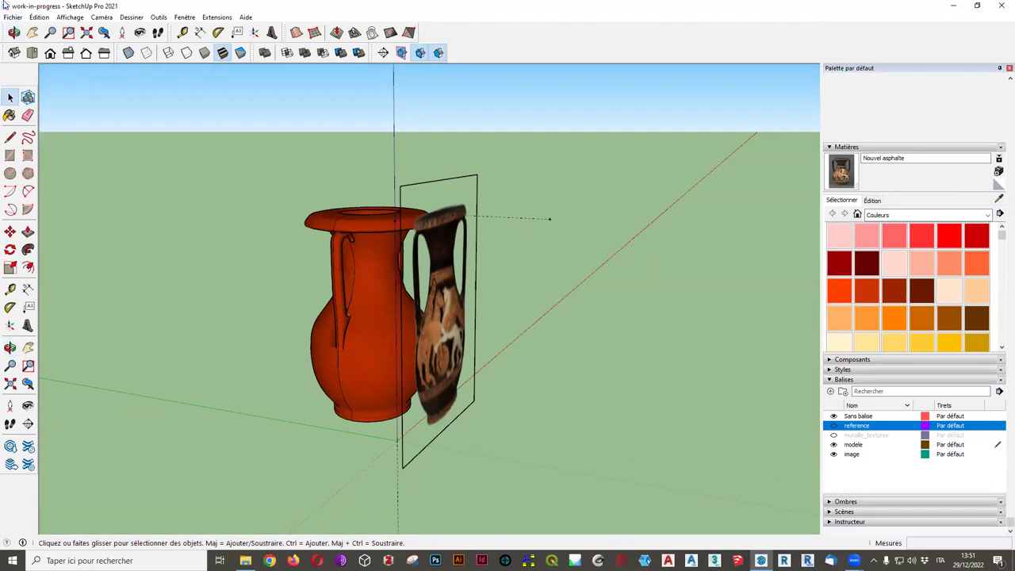
mouse_move(389, 254)
middle_down()
mouse_move(392, 301)
mouse_move(360, 460)
mouse_move(372, 263)
mouse_move(381, 300)
mouse_move(345, 357)
mouse_move(377, 392)
mouse_move(364, 441)
middle_up()
scroll(333, 353, up, 2)
scroll(373, 352, up, 3)
scroll(370, 327, up, 2)
scroll(370, 327, down, 3)
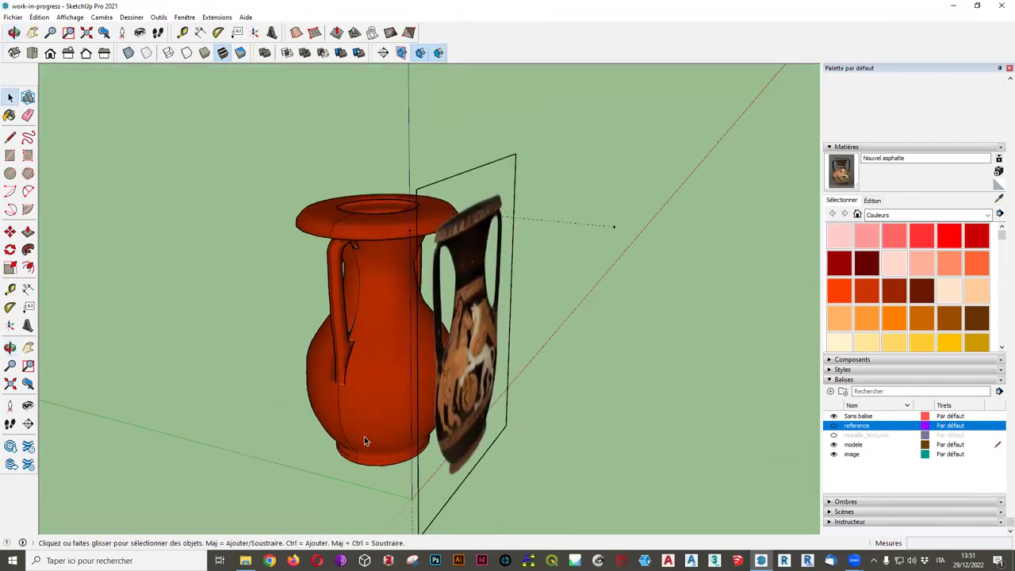
click(10, 116)
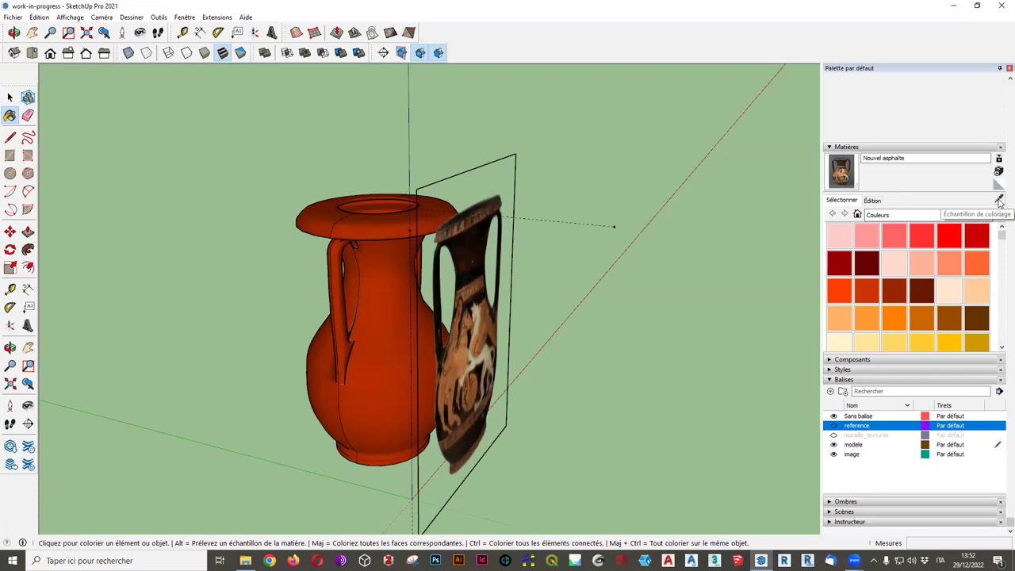
click(999, 199)
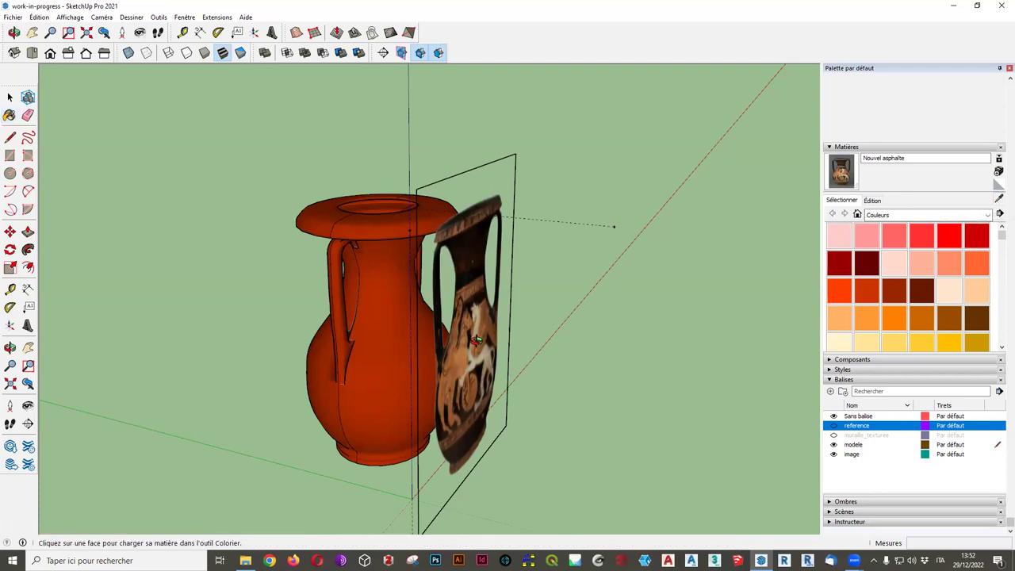
middle_drag(476, 339, 483, 330)
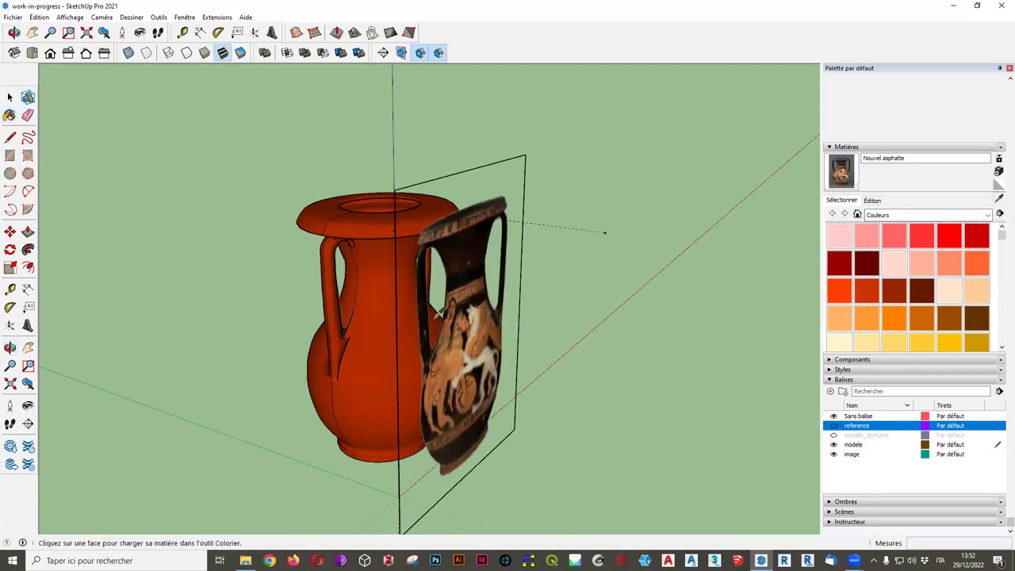
click(481, 246)
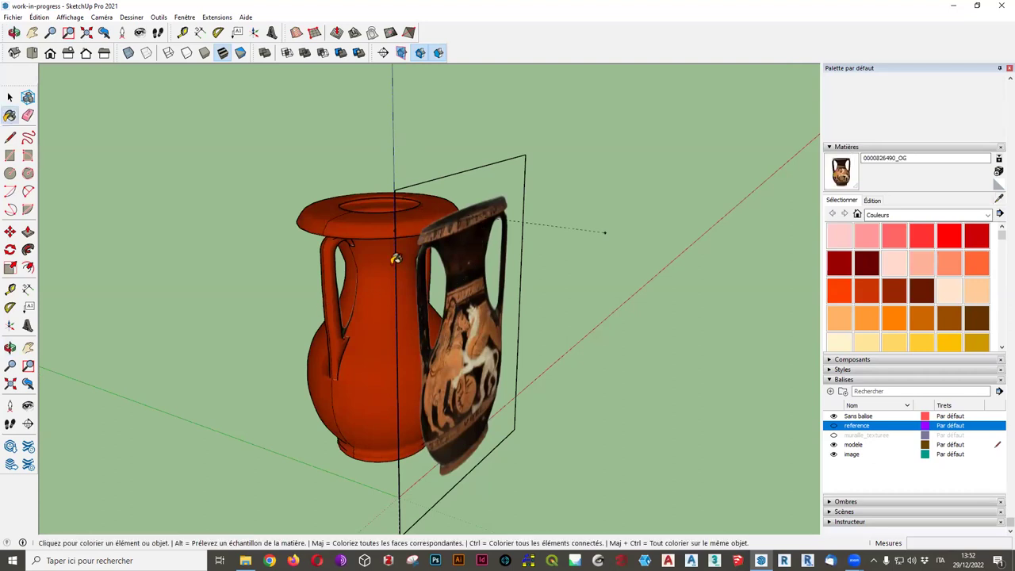
middle_drag(366, 302, 399, 302)
scroll(399, 302, up, 3)
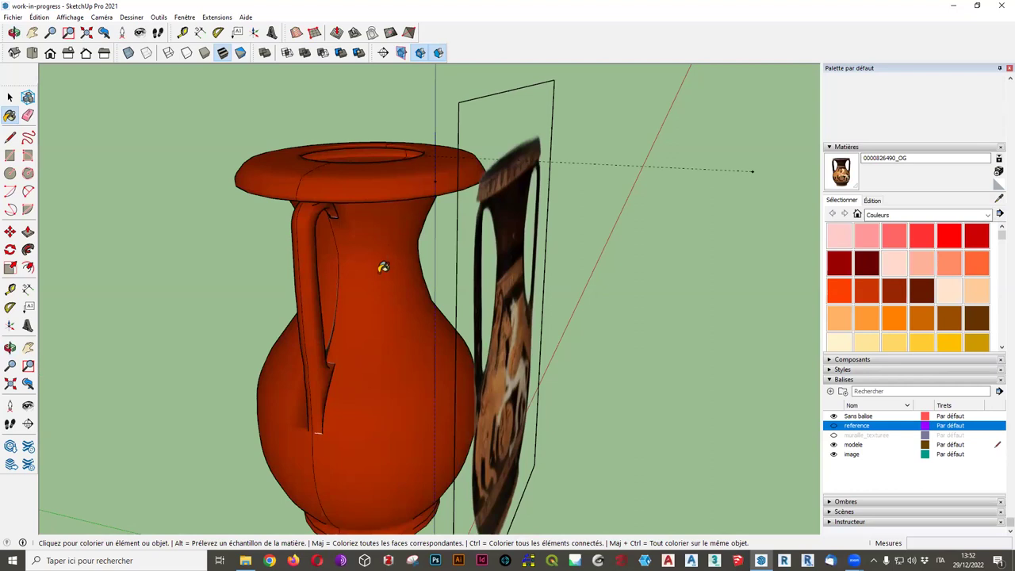
click(383, 267)
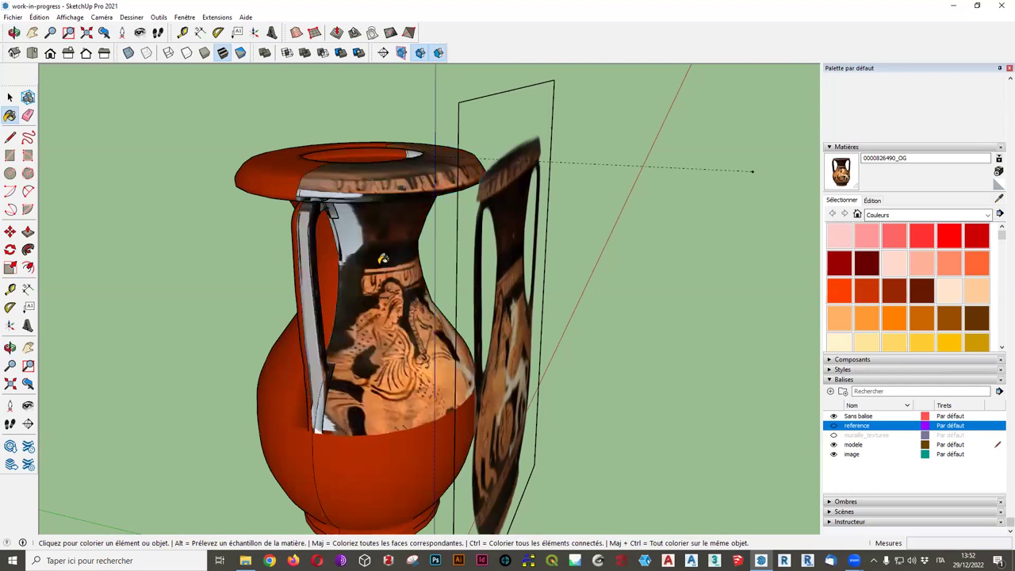
middle_drag(383, 259, 409, 212)
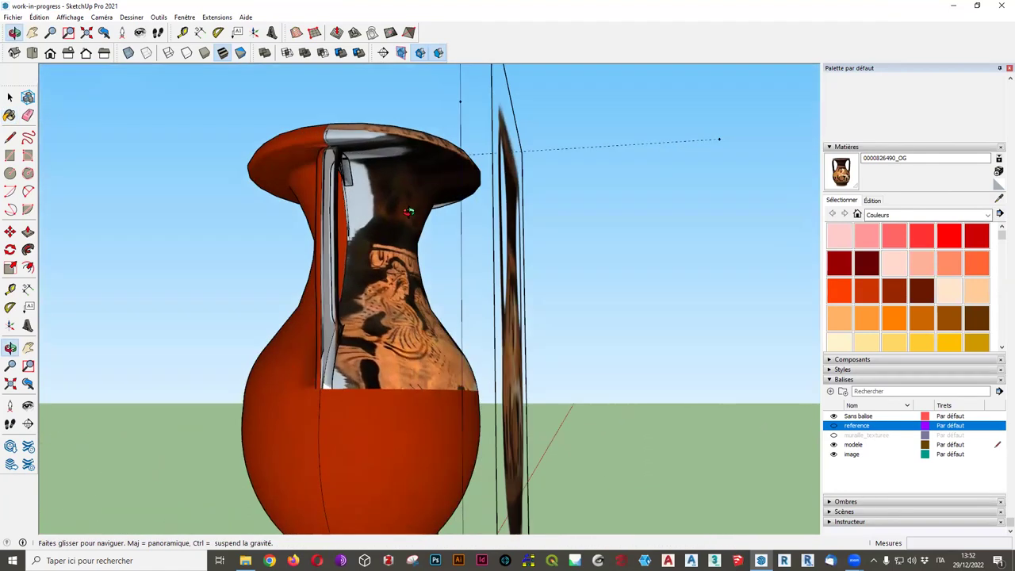
scroll(372, 403, down, 2)
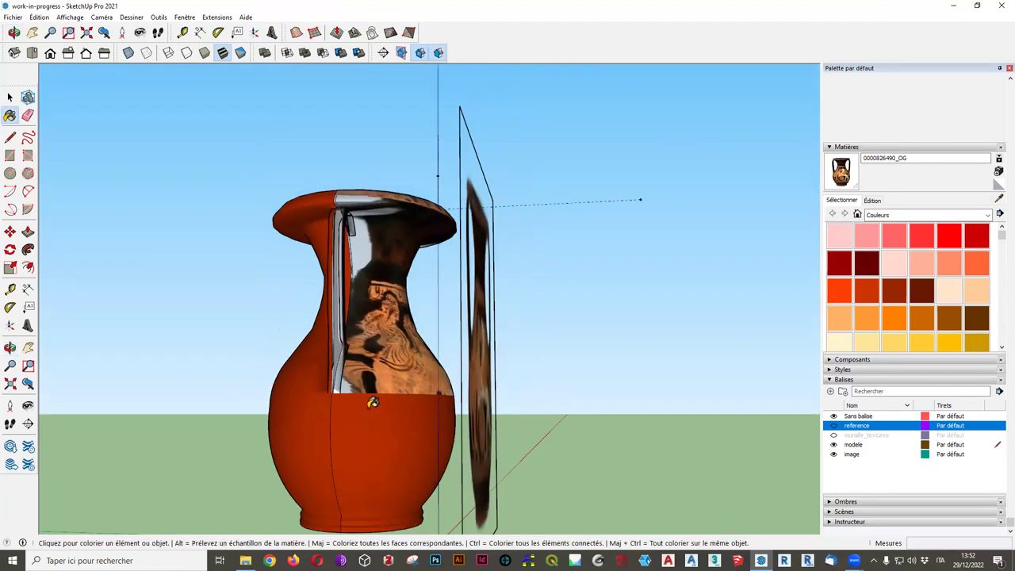
scroll(372, 434, down, 1)
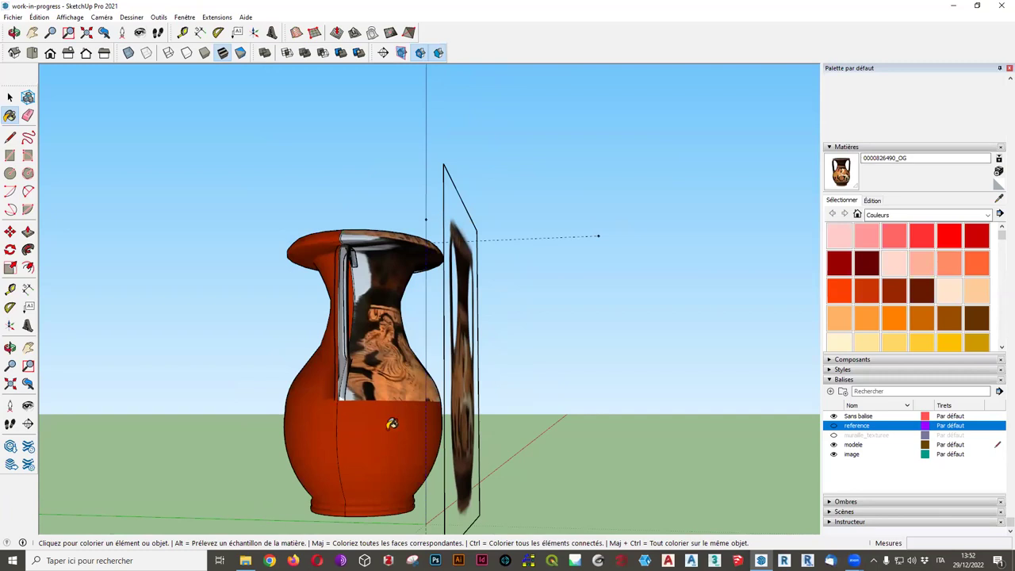
click(379, 444)
Orbit and zoom around the vases to check the texture from every side, including below.
mouse_move(367, 486)
middle_down()
mouse_move(385, 468)
mouse_move(279, 482)
middle_up()
mouse_move(106, 447)
middle_down()
mouse_move(424, 433)
mouse_move(489, 413)
middle_up()
mouse_move(547, 399)
middle_down()
mouse_move(637, 387)
mouse_move(429, 442)
middle_up()
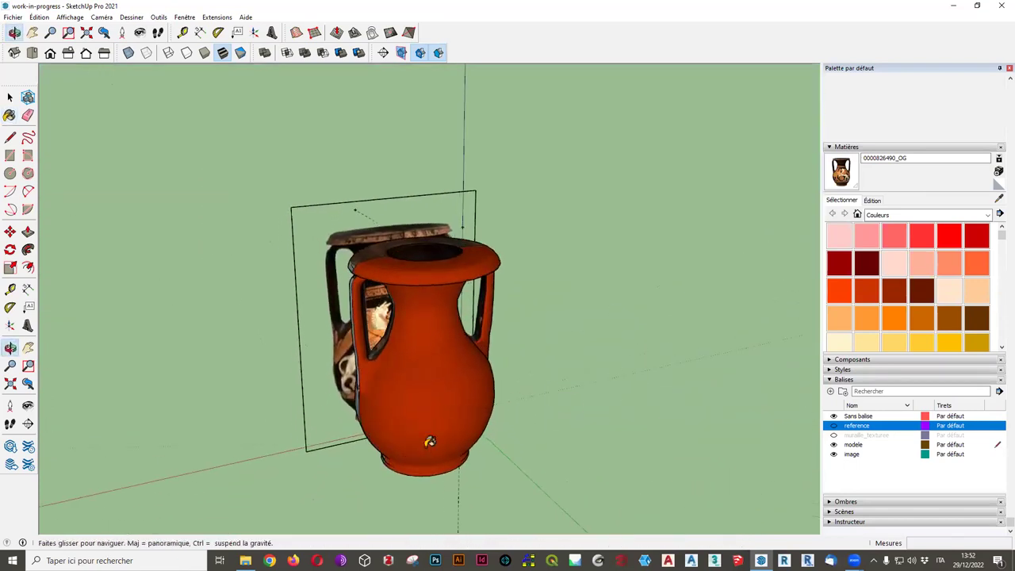
mouse_move(433, 311)
middle_down()
mouse_move(379, 500)
mouse_move(432, 480)
mouse_move(619, 473)
mouse_move(550, 465)
mouse_move(381, 505)
mouse_move(404, 414)
mouse_move(624, 404)
mouse_move(474, 470)
middle_up()
mouse_move(407, 484)
middle_down()
mouse_move(265, 426)
mouse_move(537, 286)
mouse_move(418, 288)
middle_up()
mouse_move(457, 458)
middle_down()
mouse_move(804, 423)
mouse_move(623, 452)
mouse_move(587, 436)
middle_up()
scroll(408, 464, up, 2)
scroll(560, 292, up, 1)
scroll(539, 304, up, 1)
mouse_move(593, 353)
middle_down()
mouse_move(574, 114)
mouse_move(420, 220)
middle_up()
middle_drag(488, 454, 489, 107)
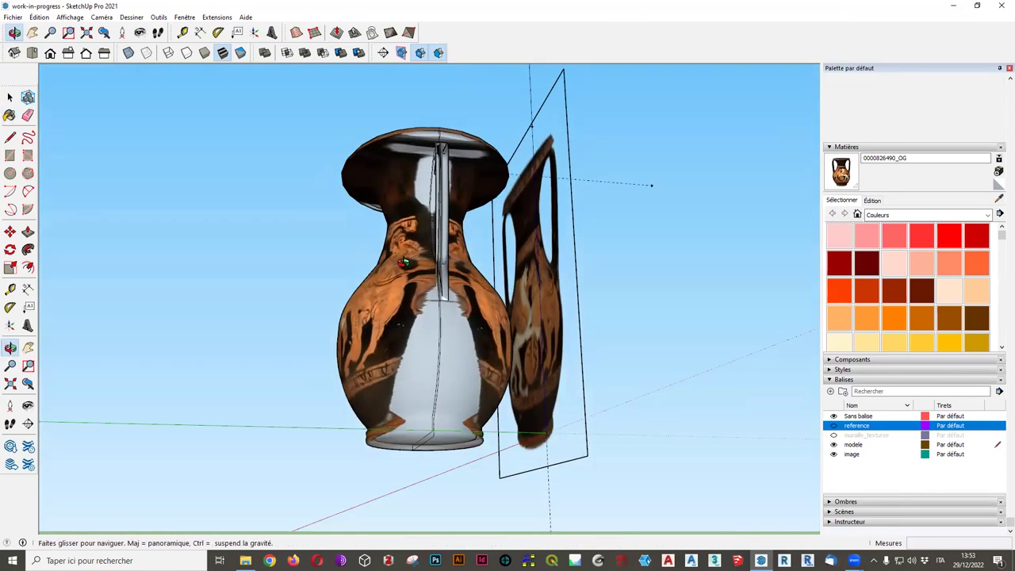
scroll(451, 146, up, 2)
mouse_move(450, 146)
middle_down()
mouse_move(496, 320)
mouse_move(396, 114)
middle_up()
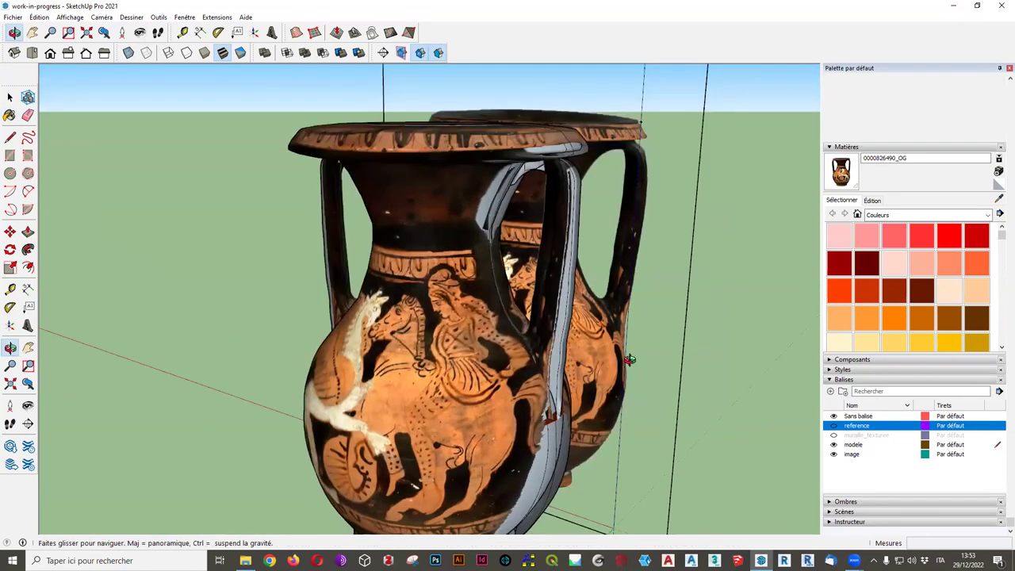
mouse_move(511, 197)
middle_down()
mouse_move(81, 405)
mouse_move(766, 256)
mouse_move(479, 301)
mouse_move(490, 391)
mouse_move(770, 404)
mouse_move(438, 314)
middle_up()
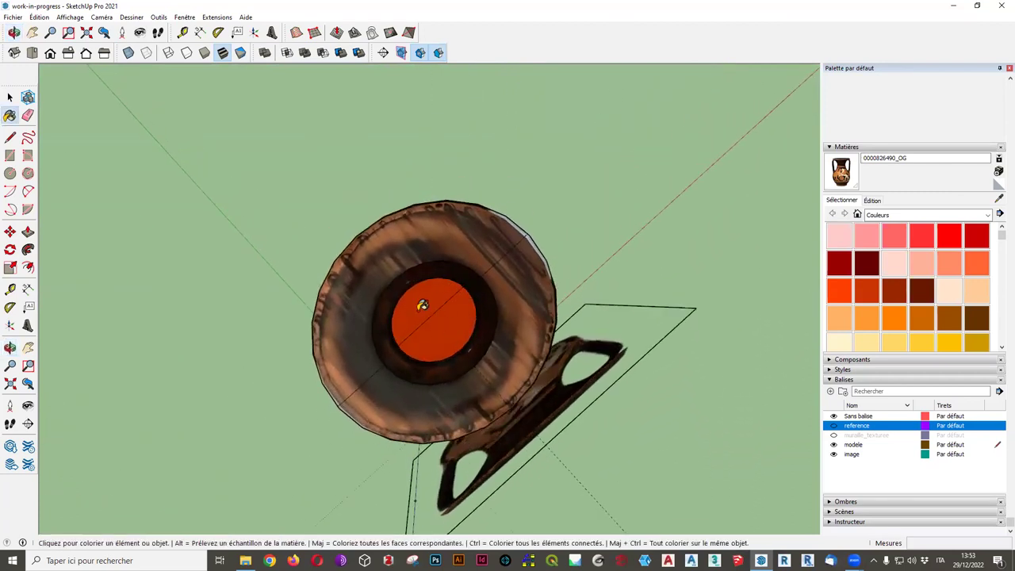
Return to the Select tool and orbit round to a front view of the griffin-textured vase.
scroll(400, 355, down, 3)
mouse_move(431, 526)
middle_down()
mouse_move(537, 374)
mouse_move(431, 445)
mouse_move(501, 188)
mouse_move(324, 426)
middle_up()
scroll(502, 188, up, 3)
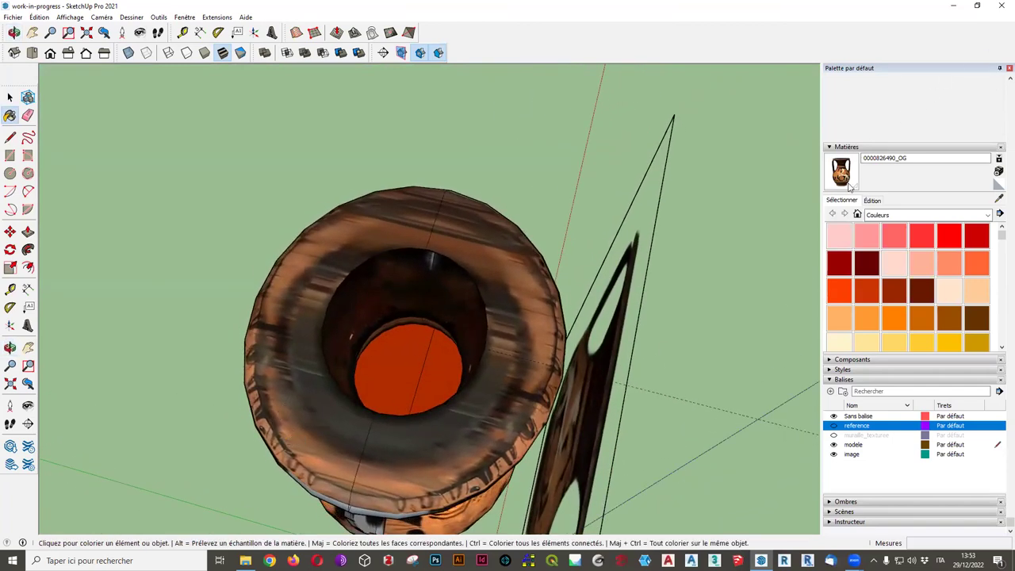
click(10, 97)
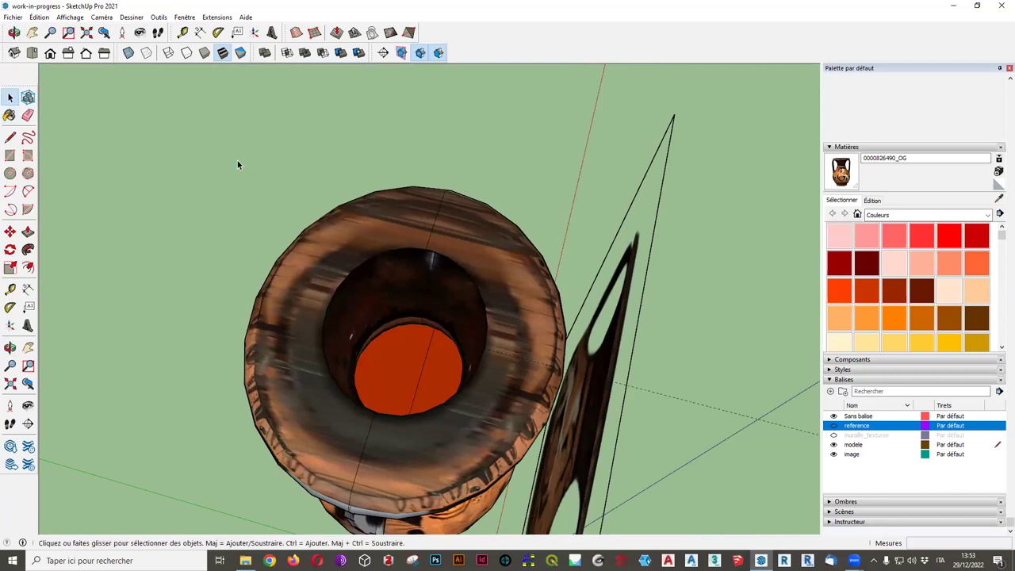
scroll(245, 106, down, 5)
middle_drag(246, 106, 270, 127)
mouse_move(309, 267)
middle_down()
mouse_move(238, 408)
mouse_move(320, 366)
mouse_move(250, 431)
mouse_move(362, 387)
mouse_move(271, 390)
mouse_move(444, 365)
mouse_move(513, 328)
middle_up()
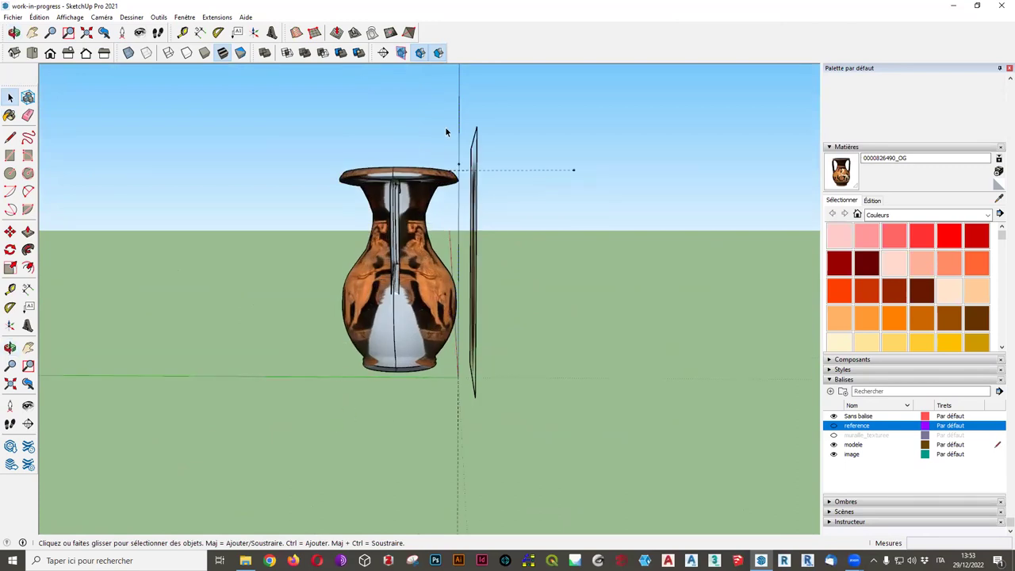
middle_drag(433, 387, 453, 403)
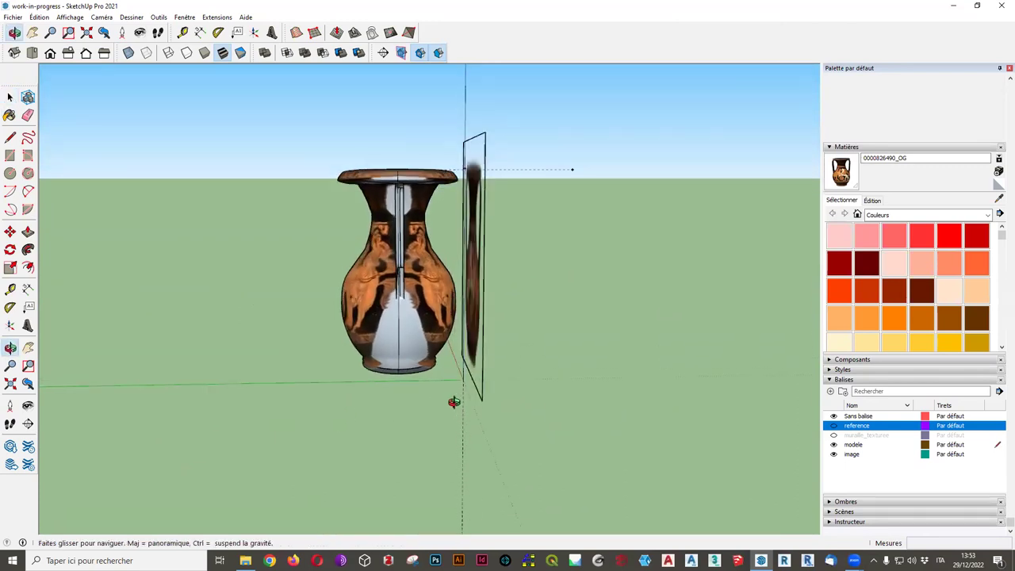
mouse_move(375, 406)
middle_down()
mouse_move(410, 405)
mouse_move(393, 341)
mouse_move(531, 340)
mouse_move(227, 316)
mouse_move(544, 339)
middle_up()
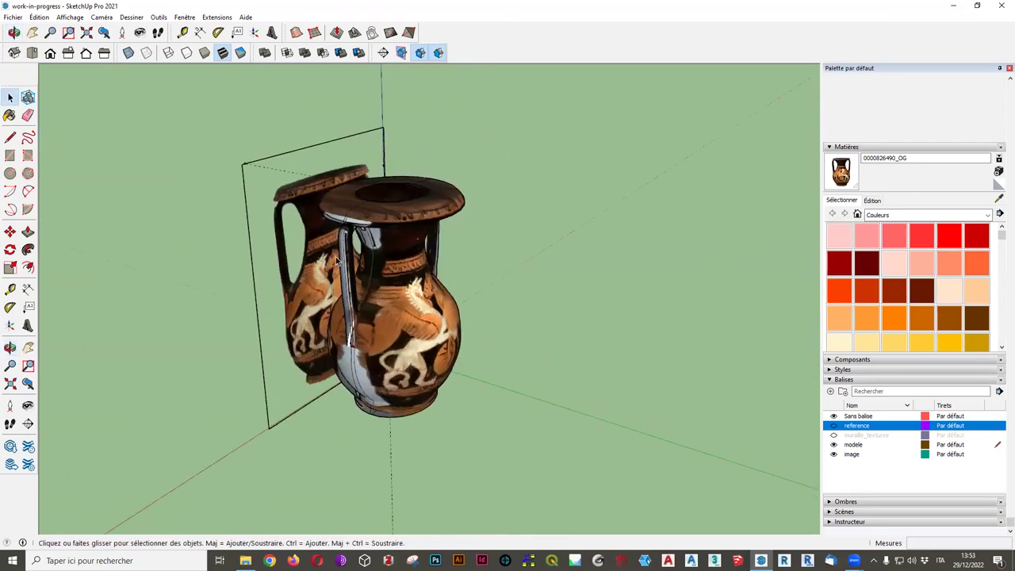
mouse_move(348, 409)
middle_down()
mouse_move(449, 265)
mouse_move(215, 199)
mouse_move(211, 476)
mouse_move(300, 243)
middle_up()
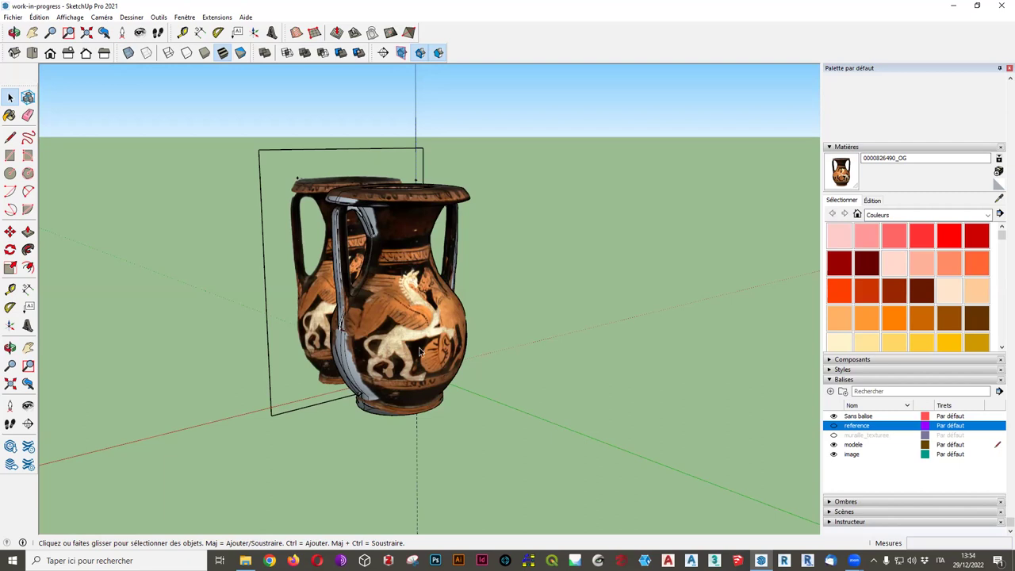
scroll(221, 432, down, 3)
mouse_move(222, 432)
middle_down()
mouse_move(770, 426)
mouse_move(680, 392)
mouse_move(686, 371)
middle_up()
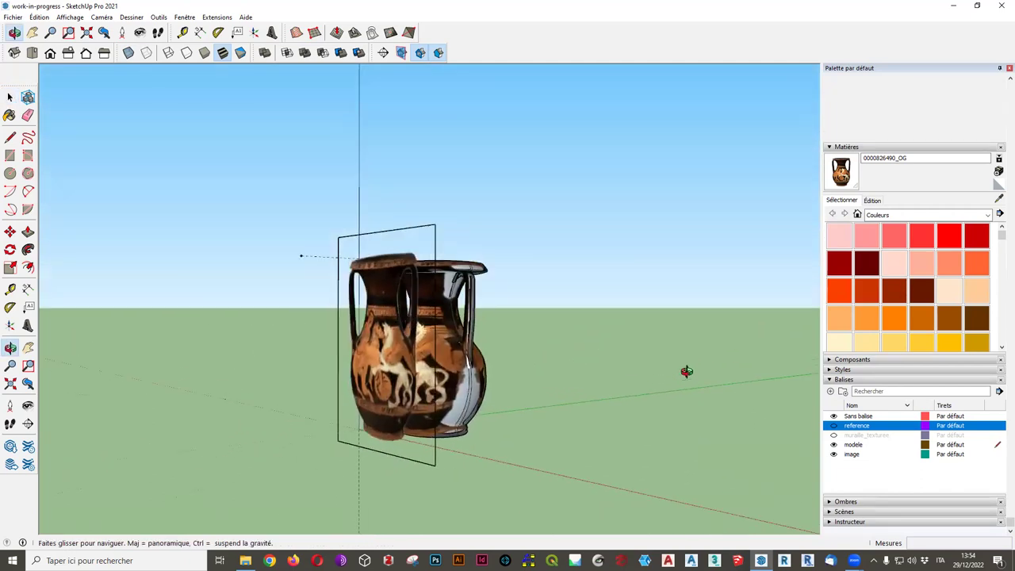
Hide the image tag holding the flat reference image plane.
click(394, 387)
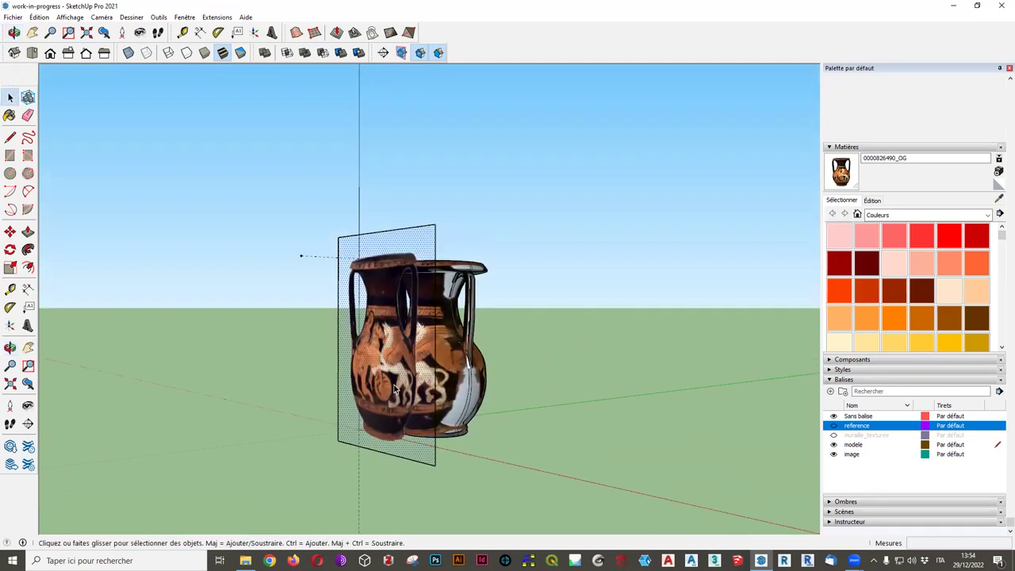
click(834, 454)
middle_drag(428, 492, 492, 520)
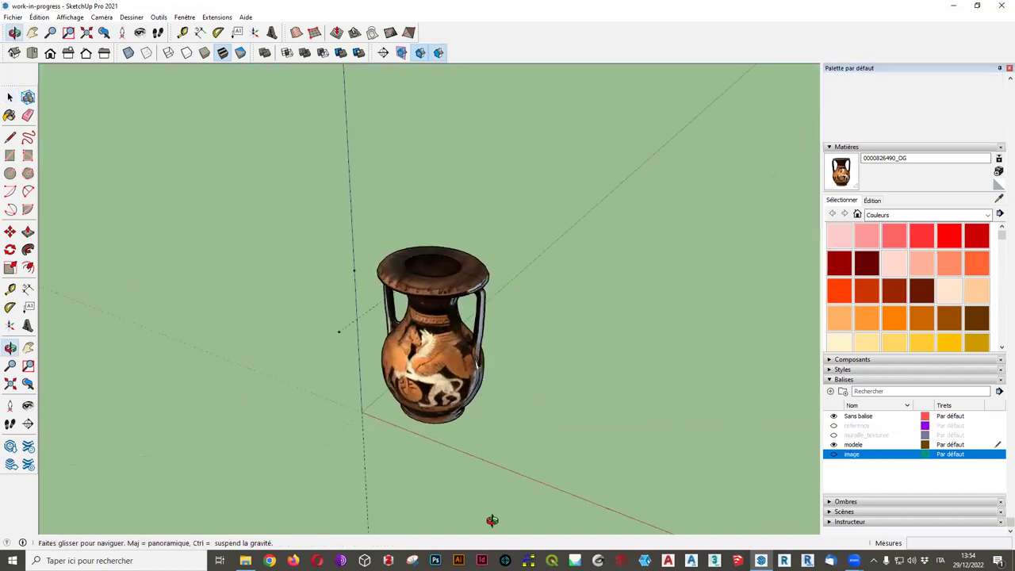
key(space)
Turn off View > Guides so the guide lines disappear.
click(71, 18)
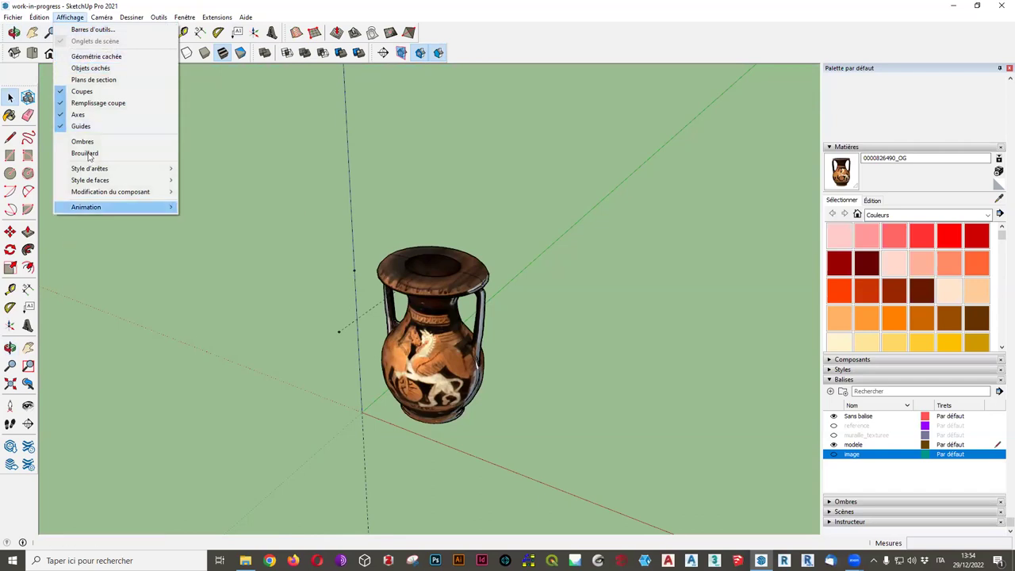
click(88, 126)
mouse_move(251, 454)
middle_down()
mouse_move(433, 412)
mouse_move(548, 419)
mouse_move(425, 413)
middle_up()
Zoom in on the handle seam, orbit to a level side view, then bring up Edge Style.
scroll(424, 413, up, 3)
mouse_move(377, 319)
middle_down()
mouse_move(487, 449)
mouse_move(454, 451)
mouse_move(488, 349)
middle_up()
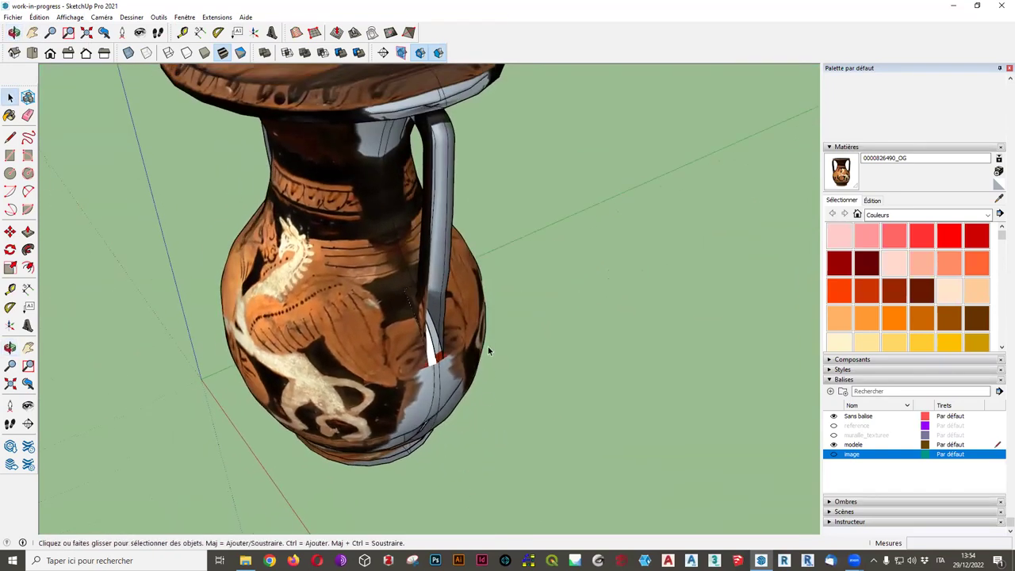
mouse_move(421, 199)
middle_down()
mouse_move(396, 68)
mouse_move(412, 91)
middle_up()
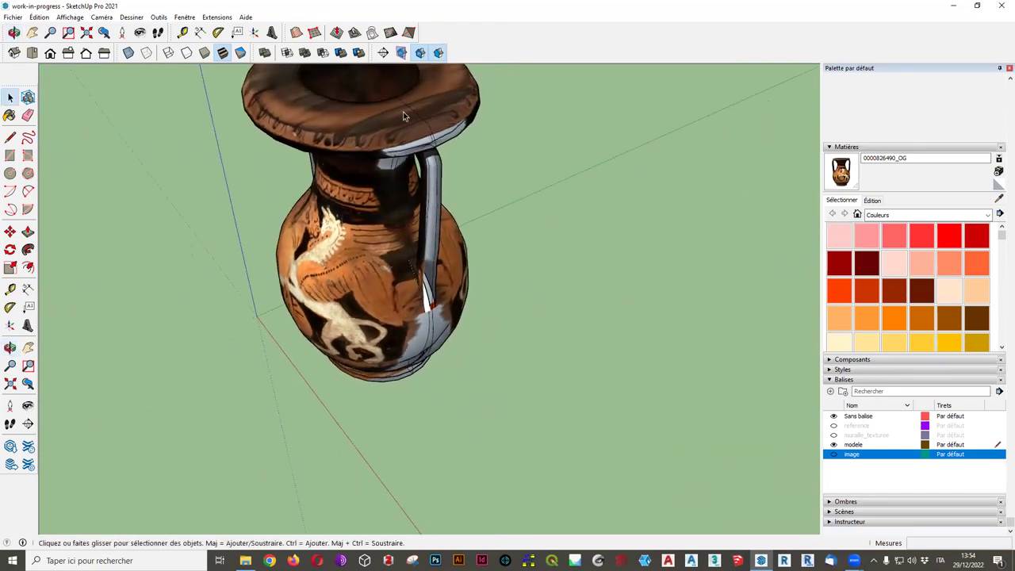
scroll(425, 127, up, 3)
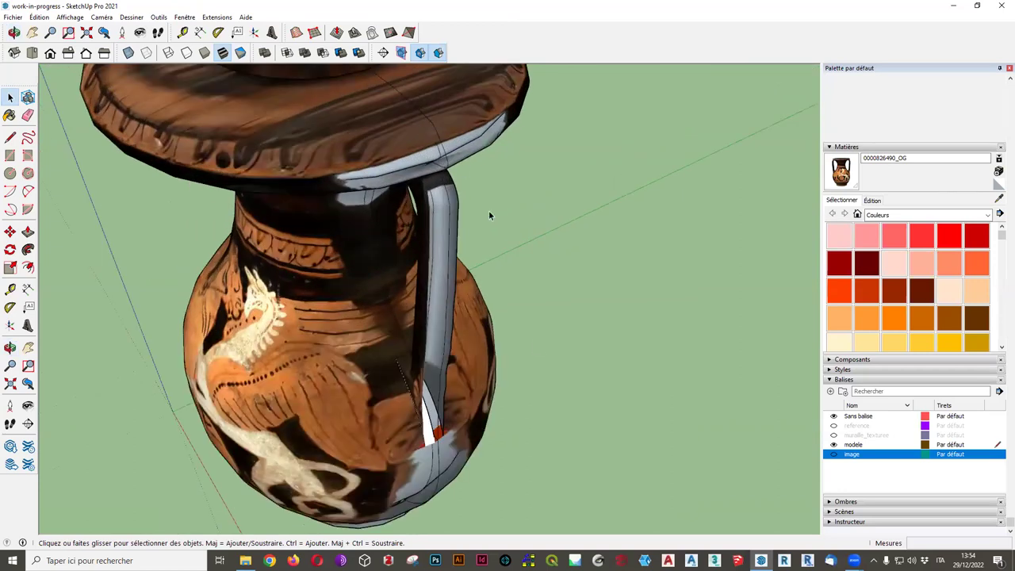
scroll(521, 339, down, 3)
mouse_move(519, 357)
middle_down()
mouse_move(668, 209)
mouse_move(650, 223)
mouse_move(556, 238)
middle_up()
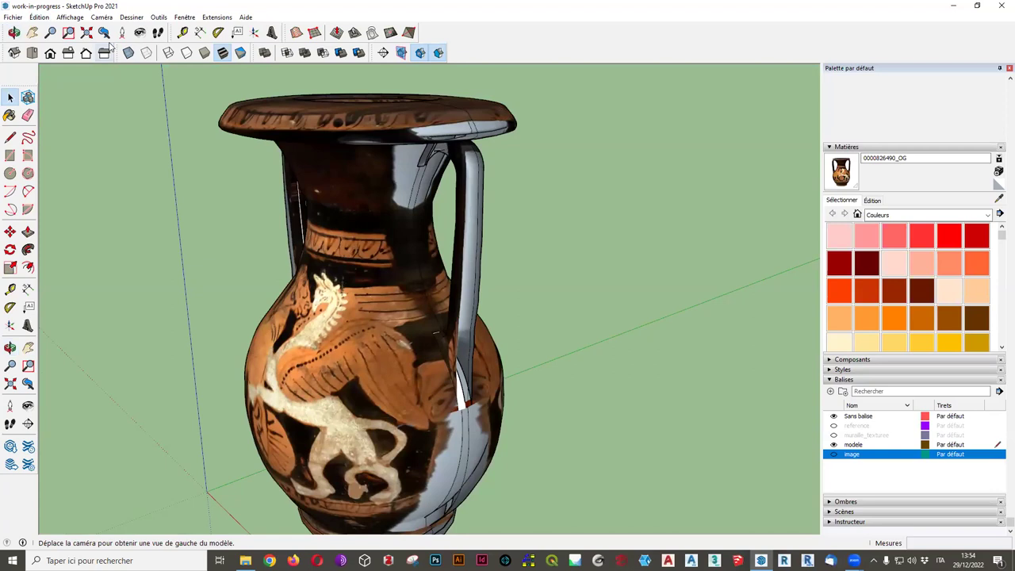
click(73, 18)
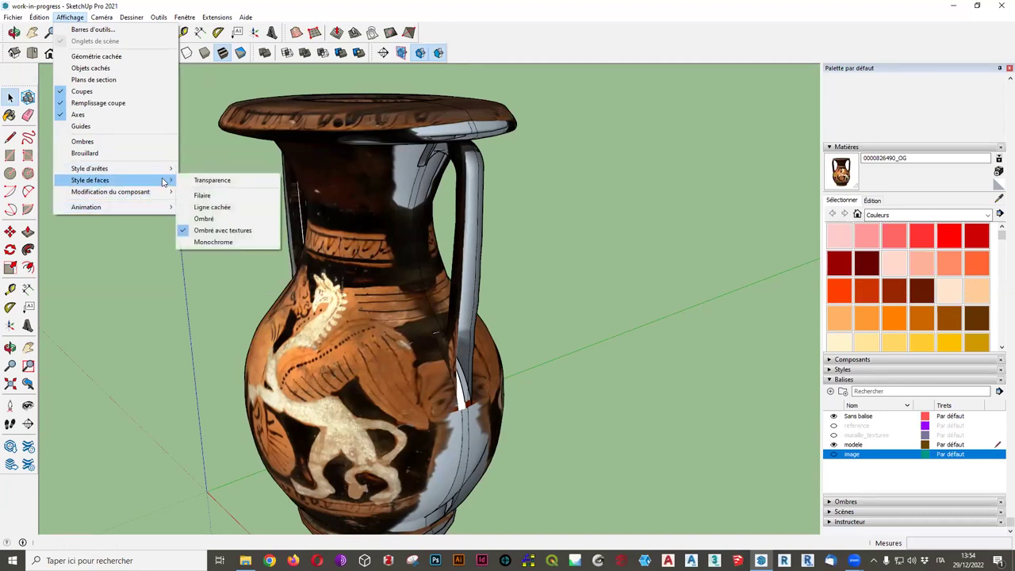
mouse_move(90, 168)
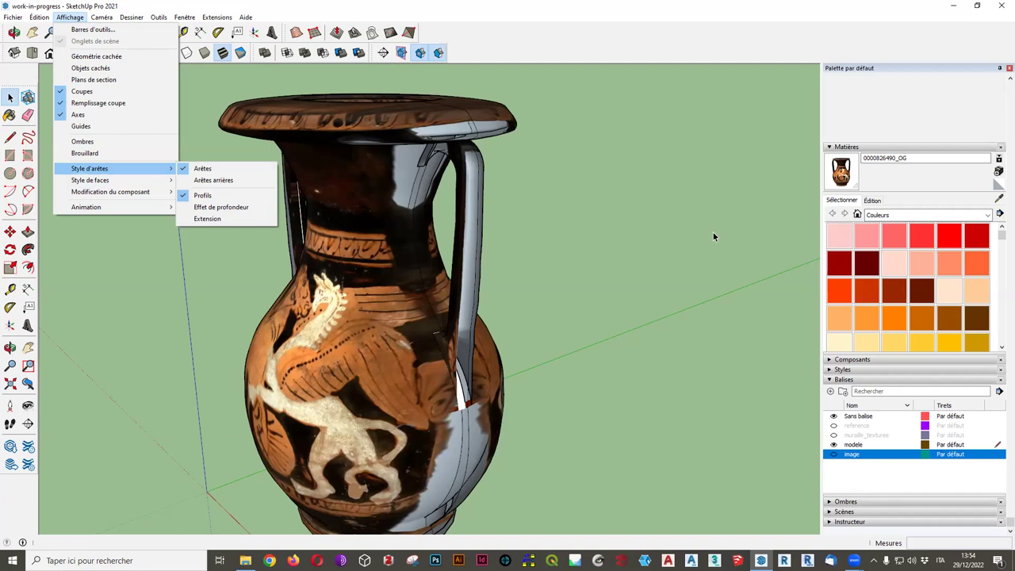
Dismiss the edge style options and zoom in to view the vase lip from above.
mouse_move(373, 309)
middle_down()
mouse_move(409, 373)
mouse_move(510, 315)
middle_up()
scroll(489, 455, down, 4)
mouse_move(489, 455)
middle_down()
mouse_move(510, 455)
mouse_move(383, 426)
mouse_move(443, 234)
middle_up()
scroll(505, 433, up, 3)
scroll(477, 427, up, 3)
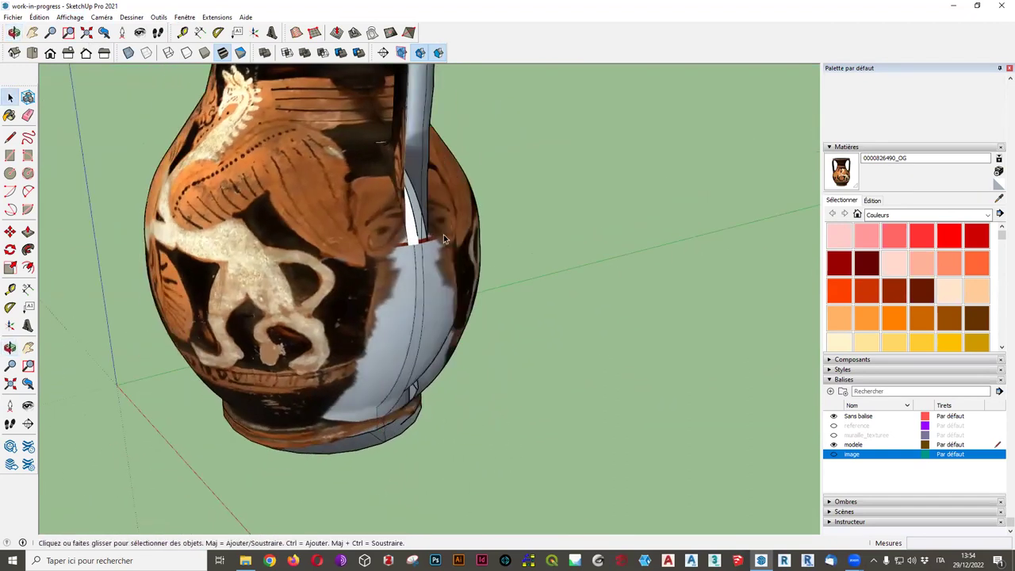
scroll(380, 303, up, 2)
mouse_move(423, 295)
middle_down()
mouse_move(374, 476)
mouse_move(396, 423)
mouse_move(390, 450)
mouse_move(358, 218)
middle_up()
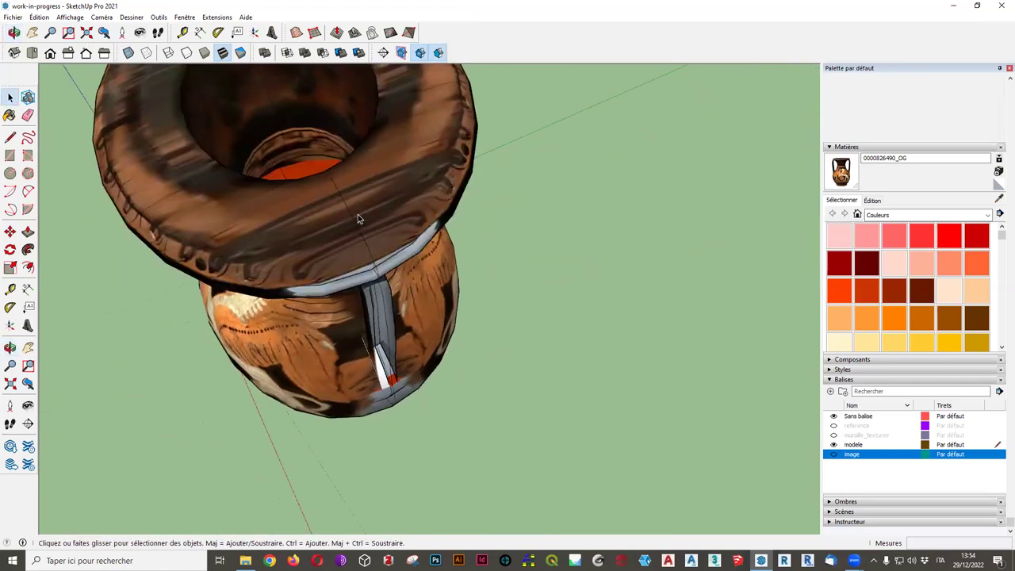
Select the rim seam edges to inspect them, then select the whole vase.
click(348, 219)
scroll(291, 214, up, 3)
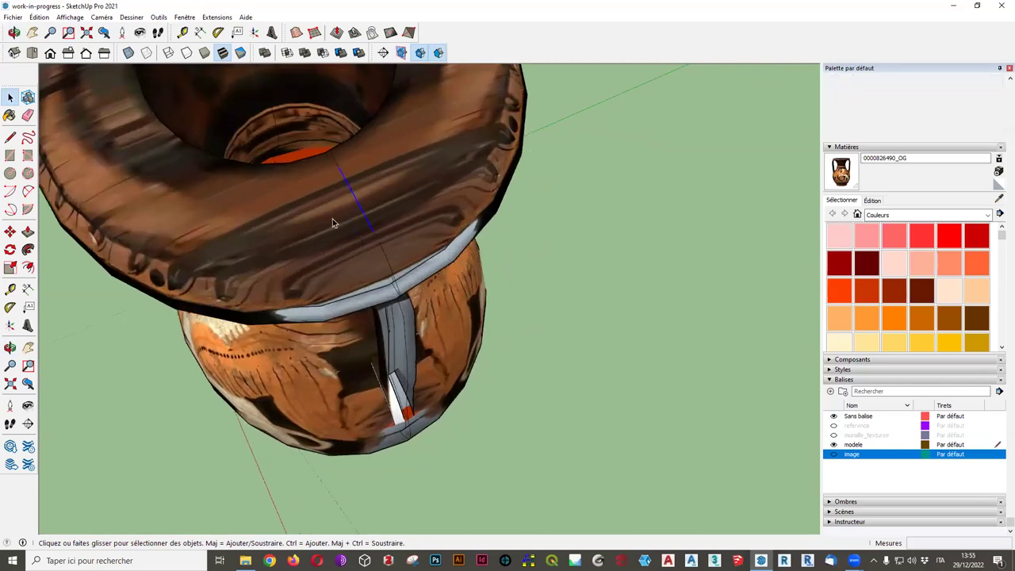
click(221, 307)
click(126, 434)
scroll(504, 252, down, 3)
click(504, 251)
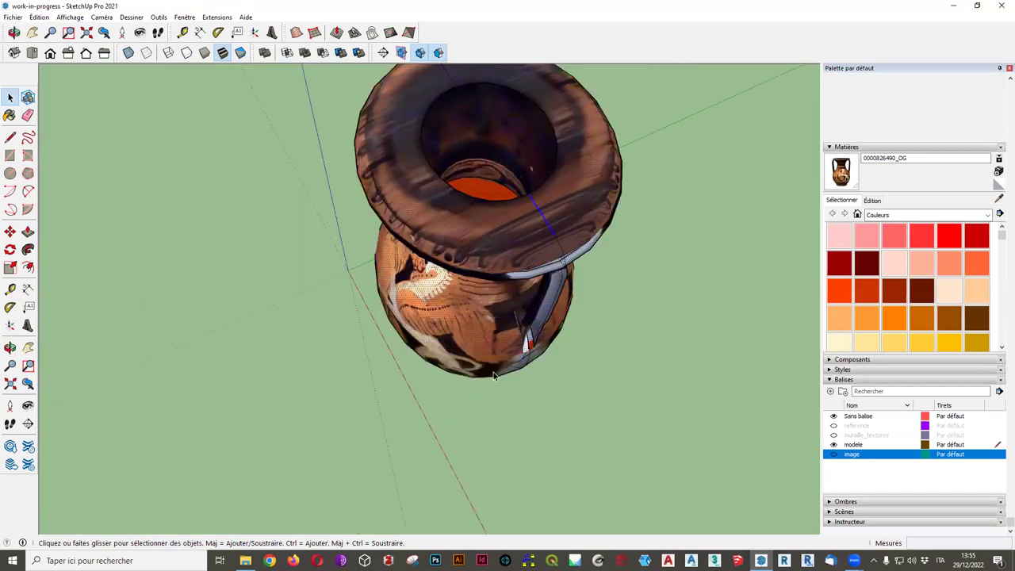
Deselect the vase, save the work-in-progress model, and close SketchUp.
click(563, 413)
click(13, 16)
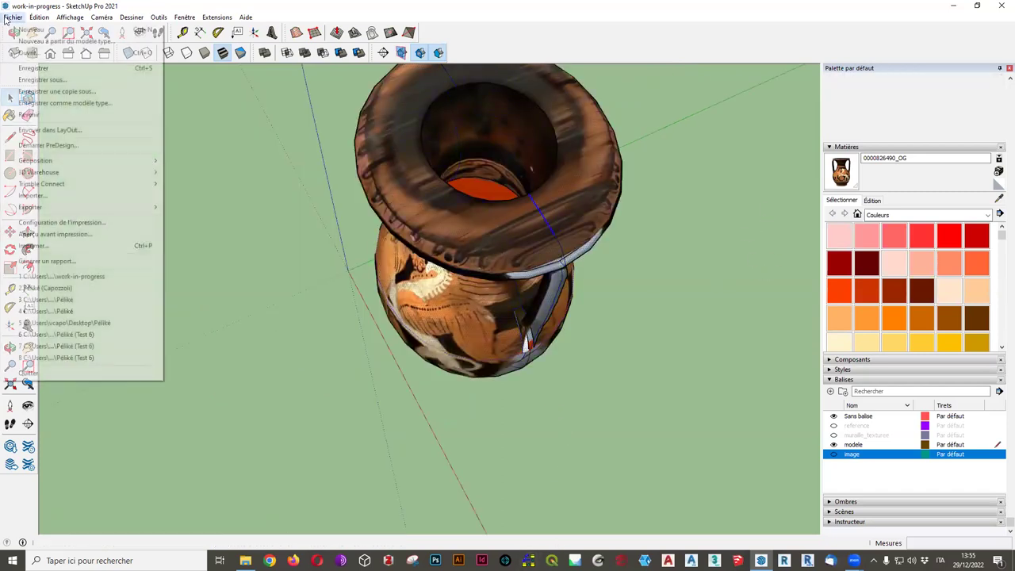
click(35, 67)
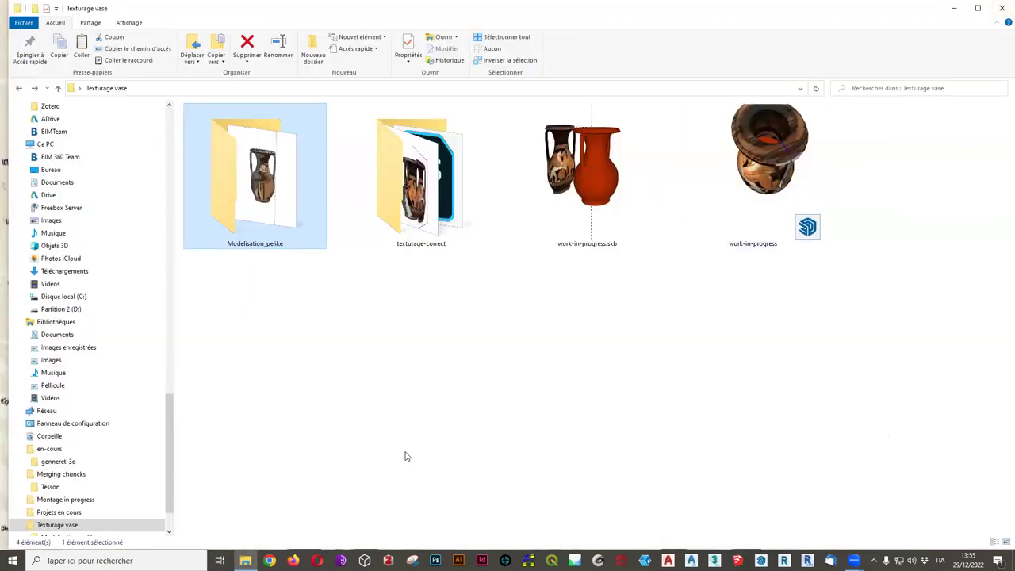
click(407, 454)
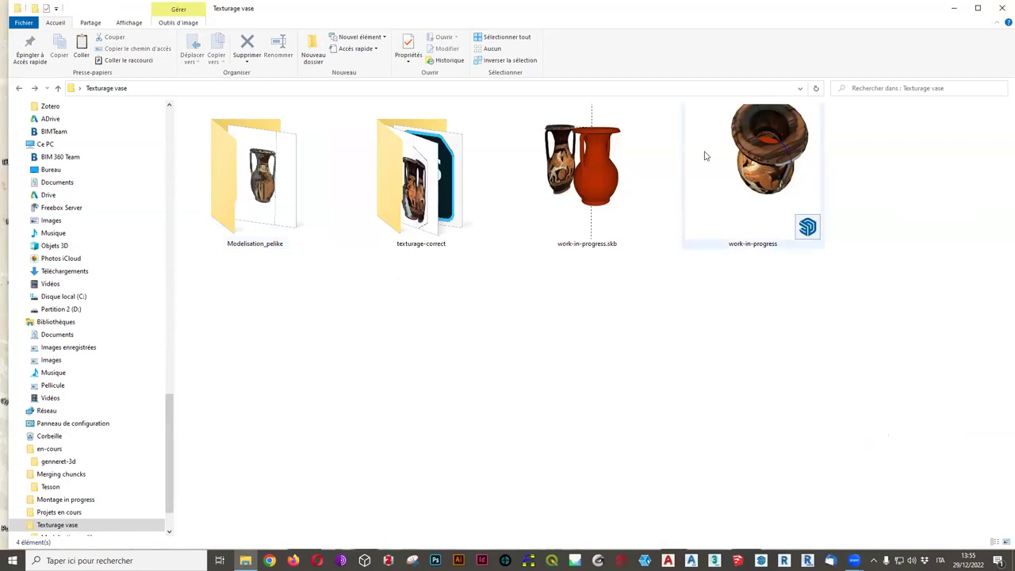
Reopen the work-in-progress .skp file from the Texturage vase folder.
double_click(743, 173)
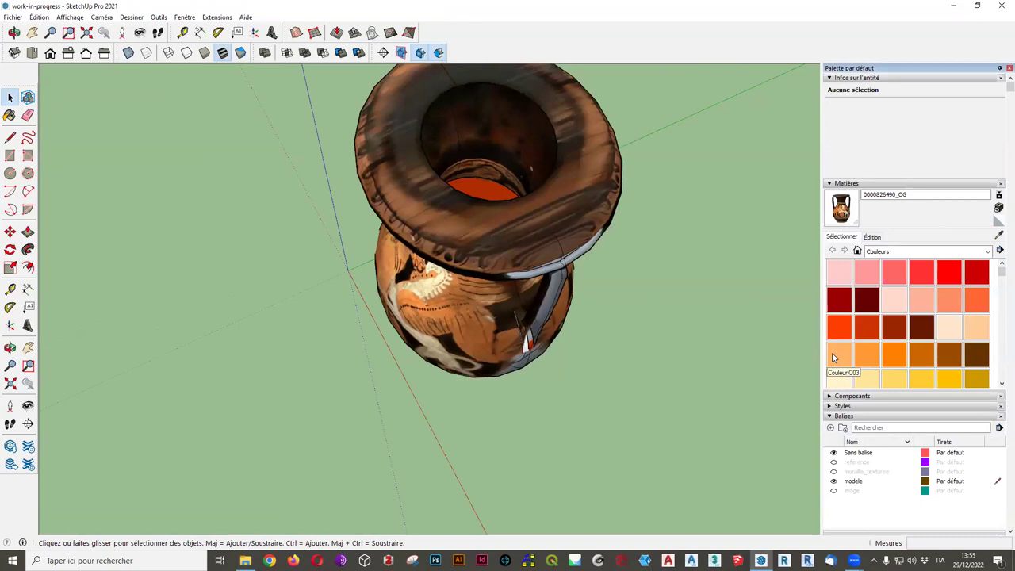
scroll(653, 314, up, 3)
scroll(654, 314, up, 5)
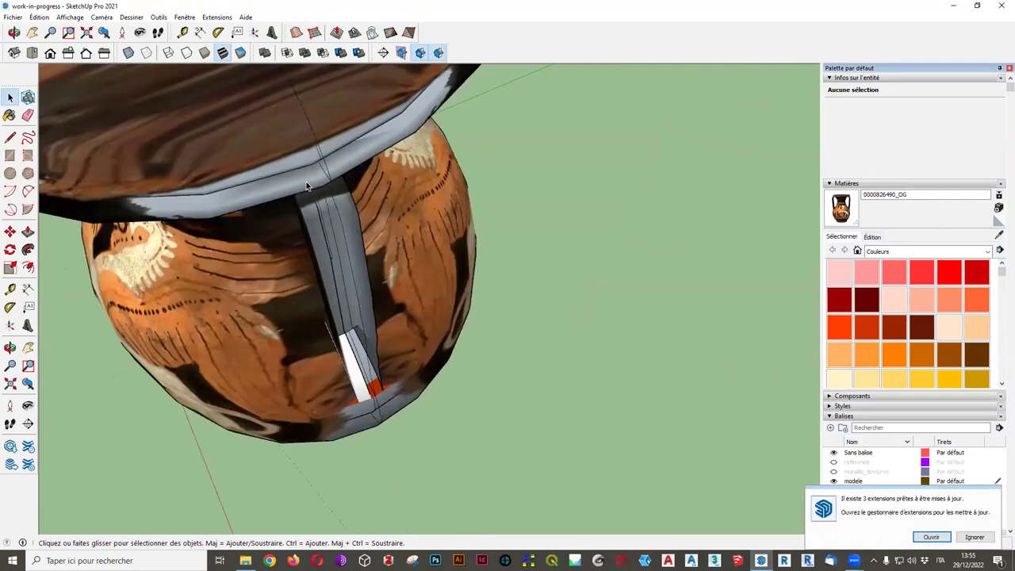
scroll(307, 187, down, 1)
click(297, 108)
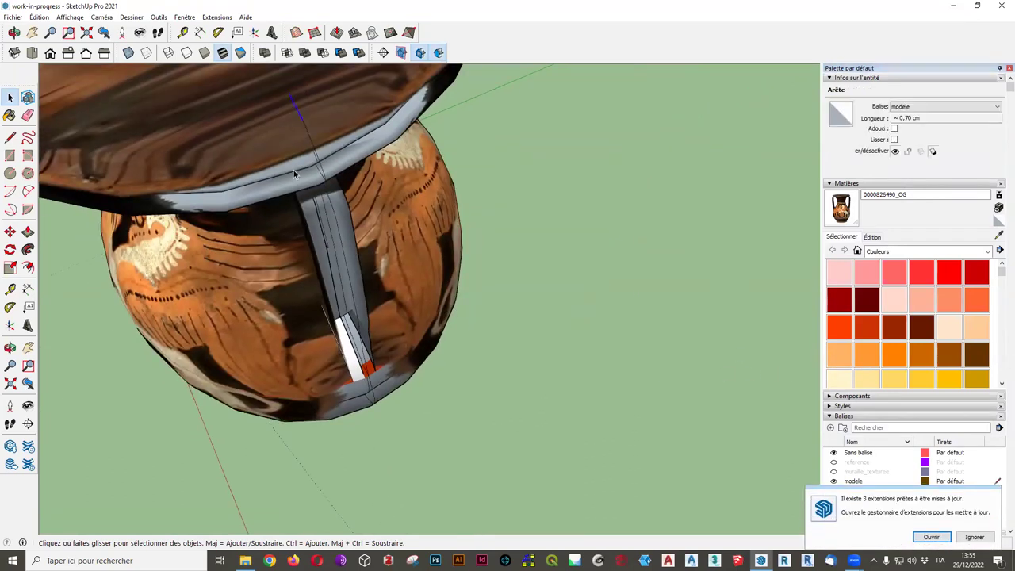
click(304, 142)
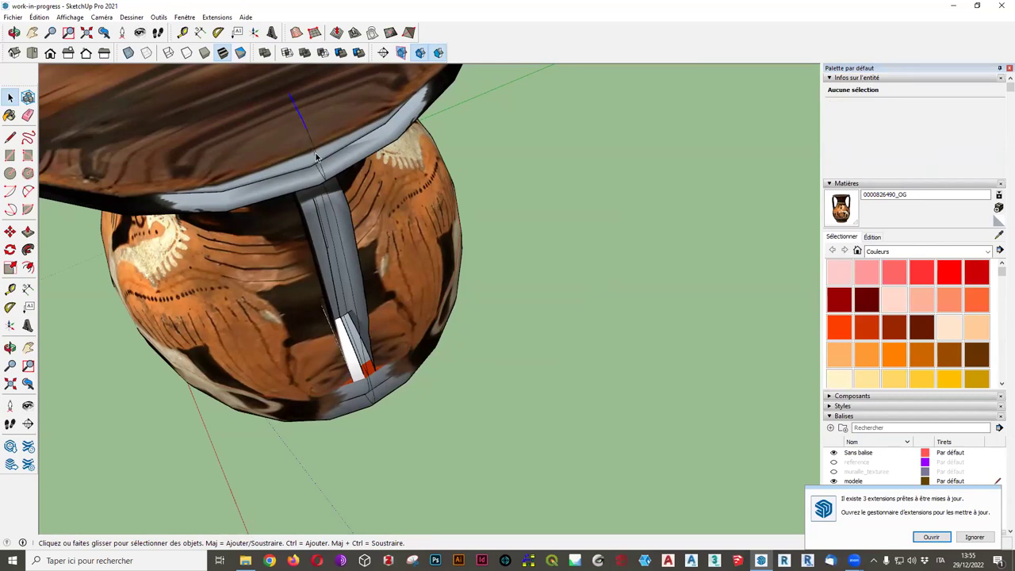
click(352, 271)
mouse_move(608, 353)
middle_down()
mouse_move(645, 299)
mouse_move(373, 191)
mouse_move(404, 236)
middle_up()
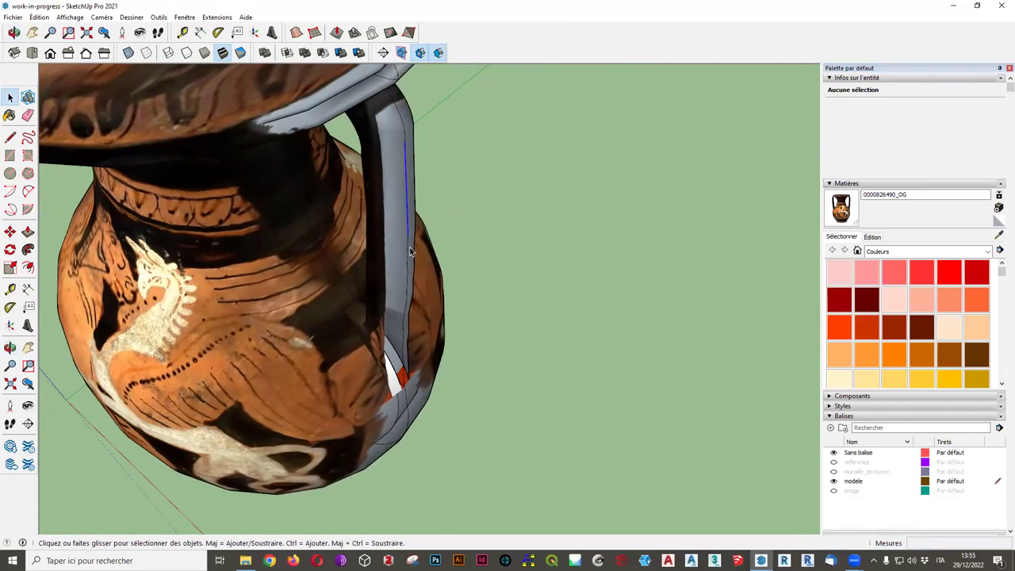
click(411, 269)
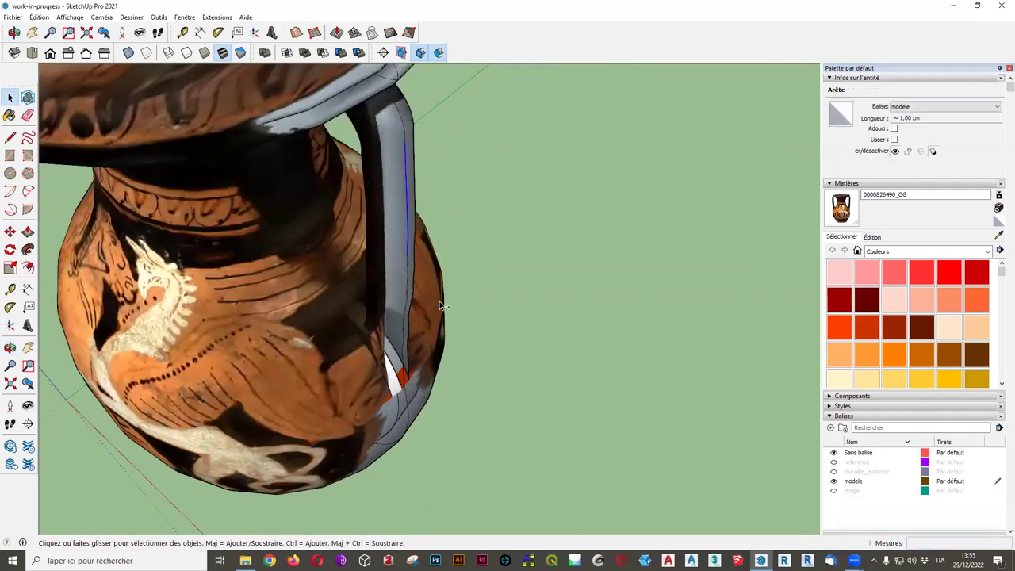
scroll(564, 308, down, 5)
mouse_move(592, 308)
middle_down()
mouse_move(539, 317)
mouse_move(333, 397)
middle_up()
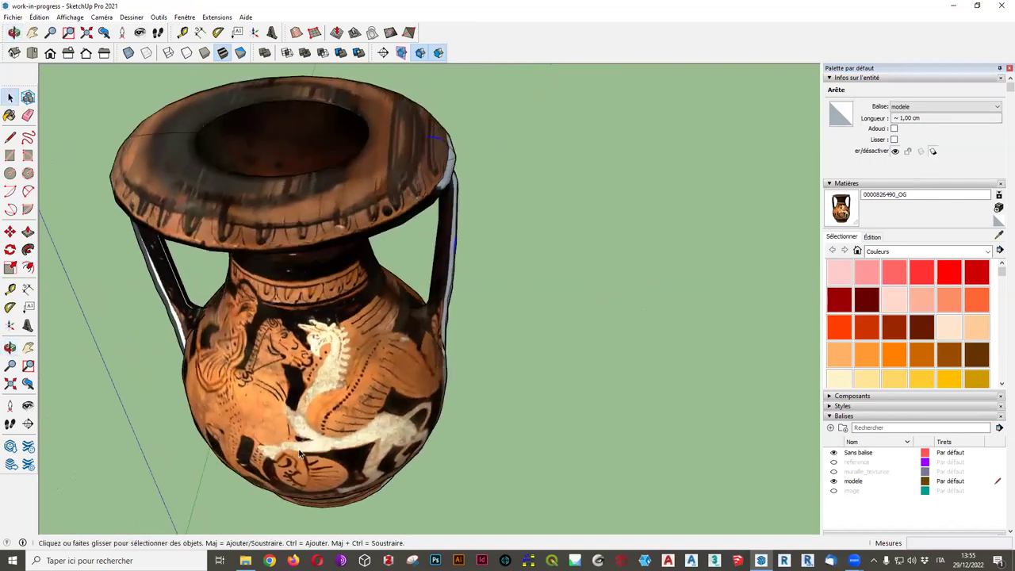
scroll(326, 400, down, 3)
key(w)
mouse_move(309, 488)
mouse_down()
mouse_move(345, 457)
mouse_move(310, 400)
mouse_up()
key(space)
scroll(310, 400, up, 3)
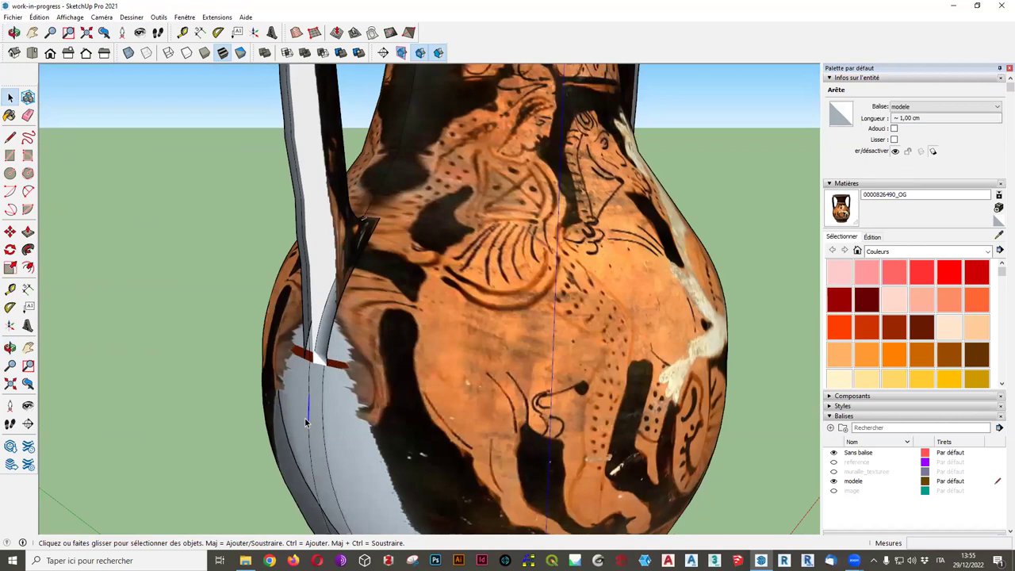
key(Escape)
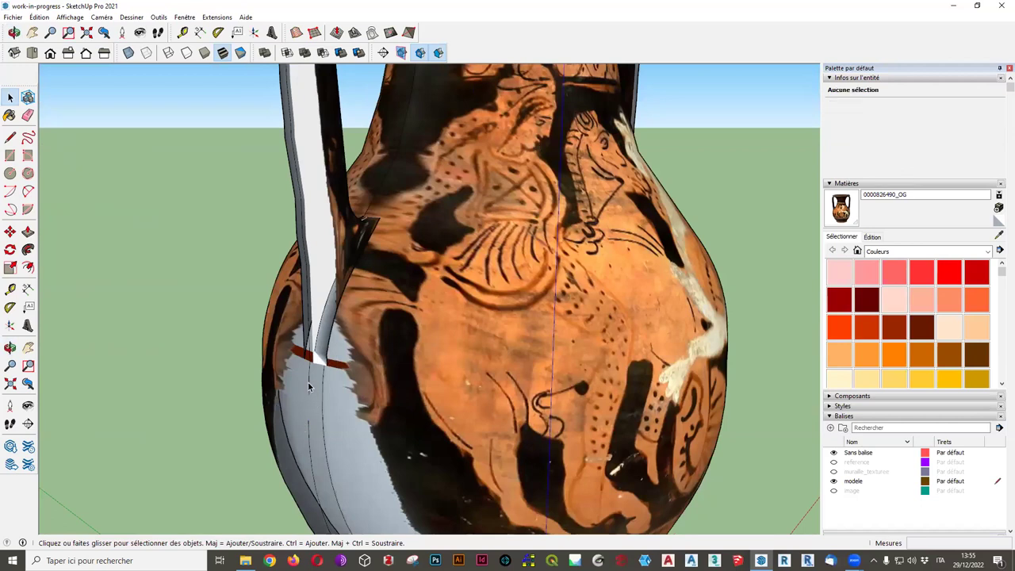
click(324, 411)
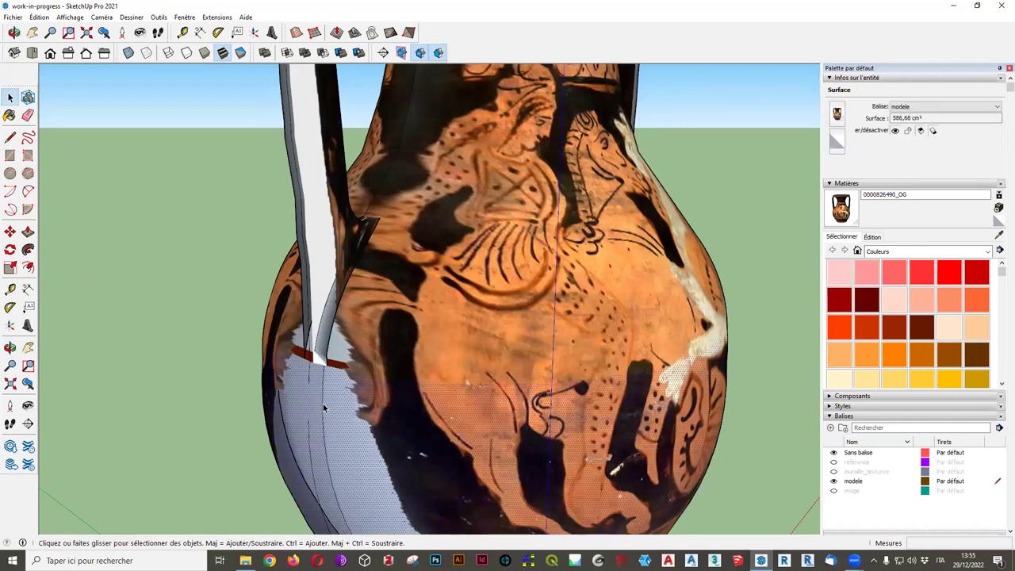
double_click(316, 411)
scroll(176, 377, down, 5)
click(178, 376)
mouse_move(140, 399)
middle_down()
mouse_move(84, 462)
mouse_move(134, 442)
middle_up()
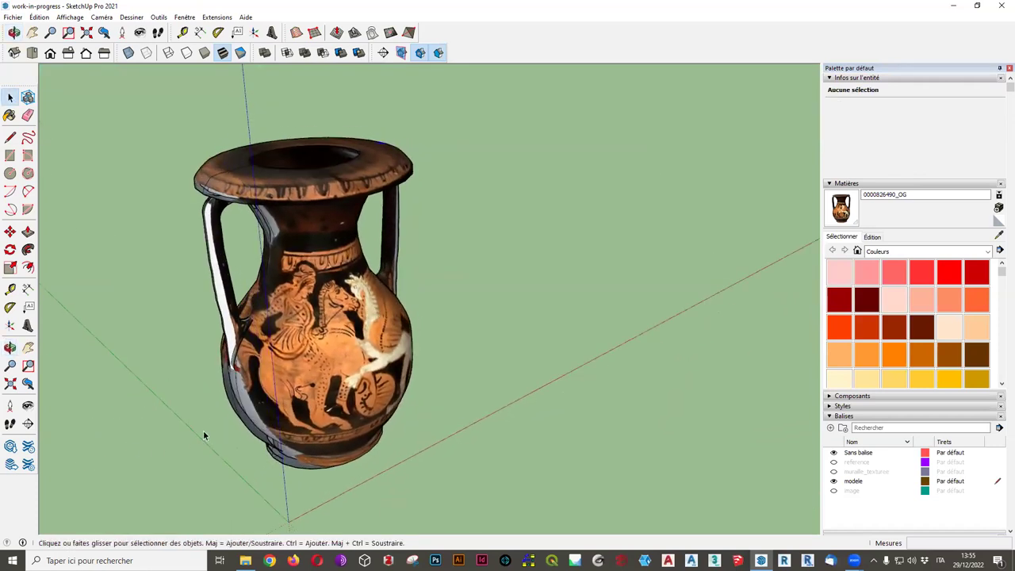
click(228, 410)
scroll(214, 435, up, 3)
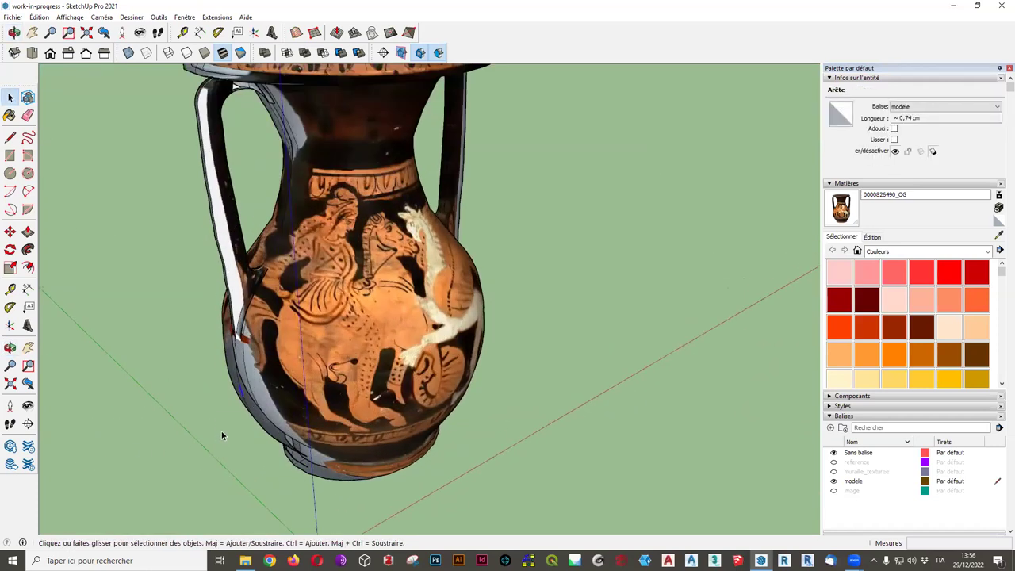
scroll(222, 430, up, 3)
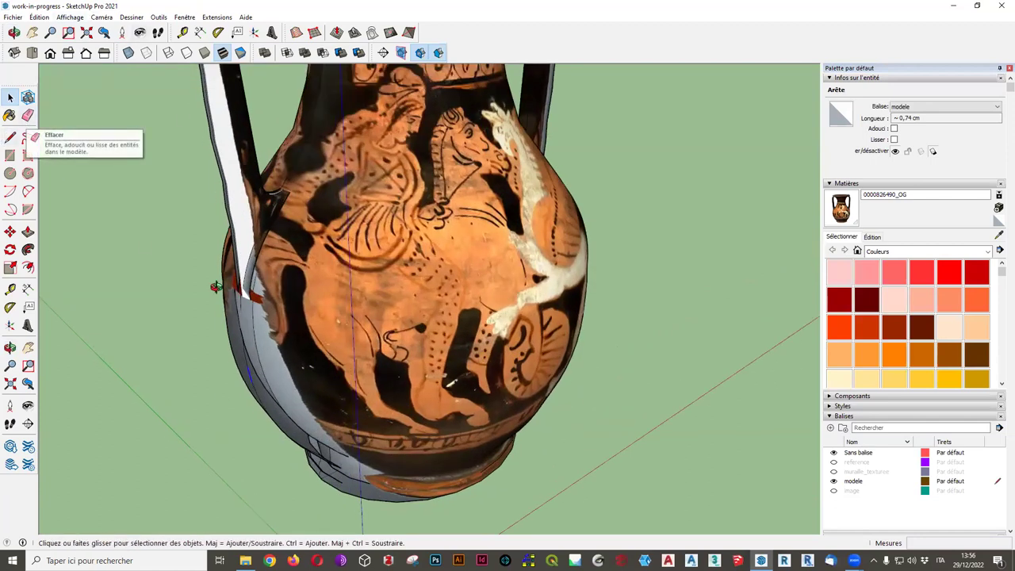
middle_drag(215, 283, 318, 485)
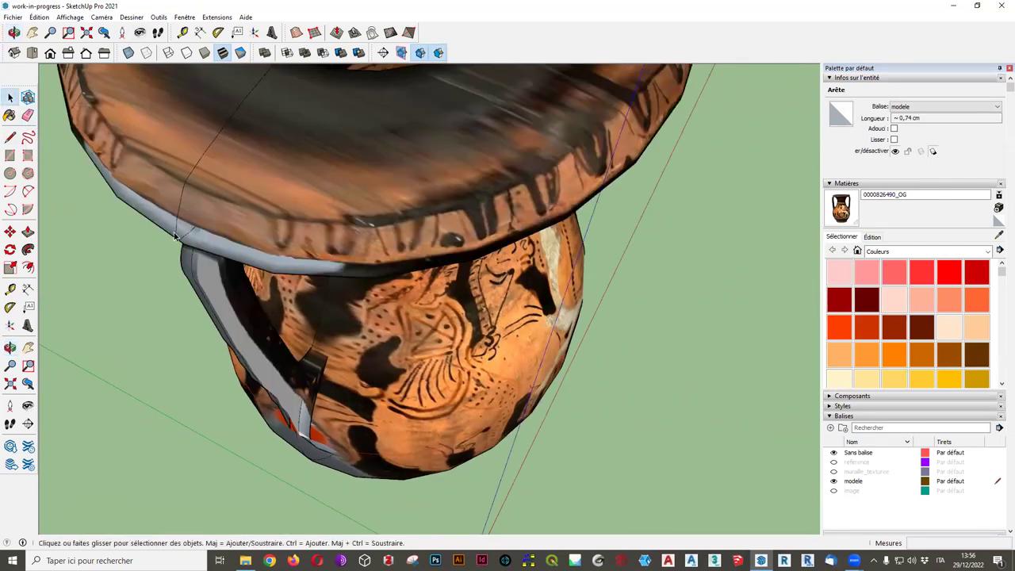
Inspect the short edges beside the handle seam, then clear the selection.
click(193, 278)
click(187, 287)
click(184, 294)
scroll(188, 281, up, 5)
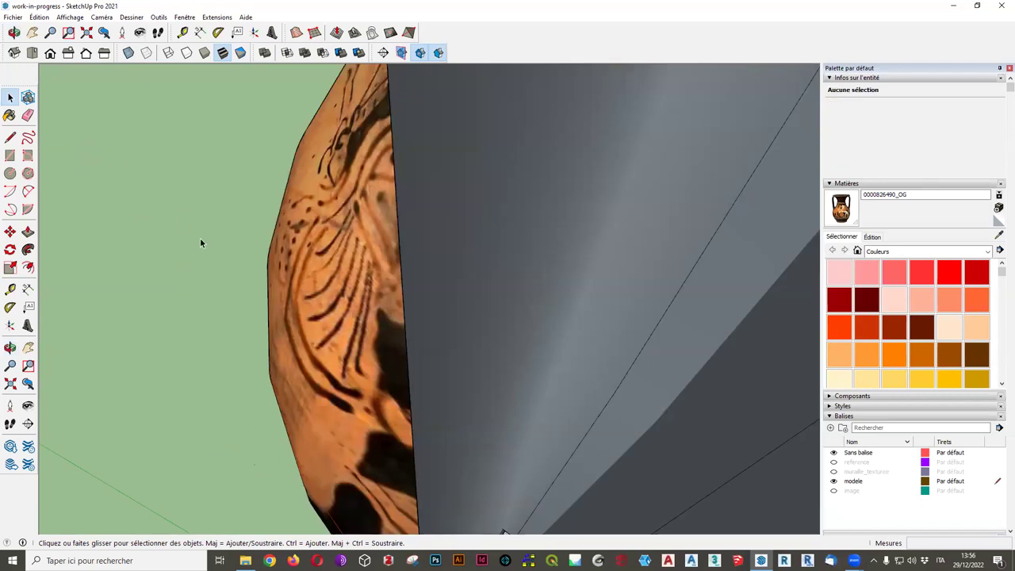
scroll(199, 238, down, 3)
Use the Eraser with Ctrl to soften the seam edges down the handle.
click(28, 115)
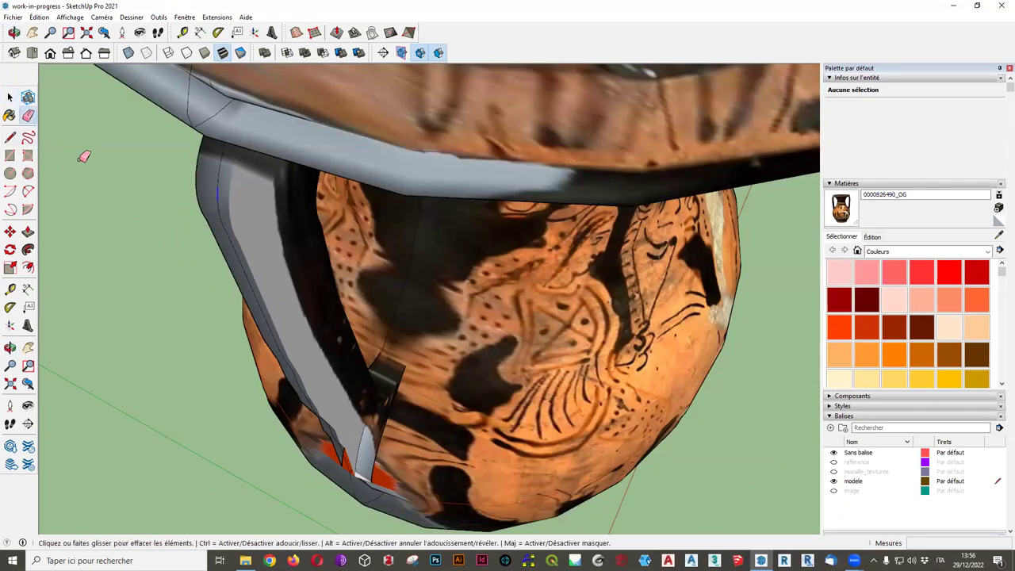
key(ctrl)
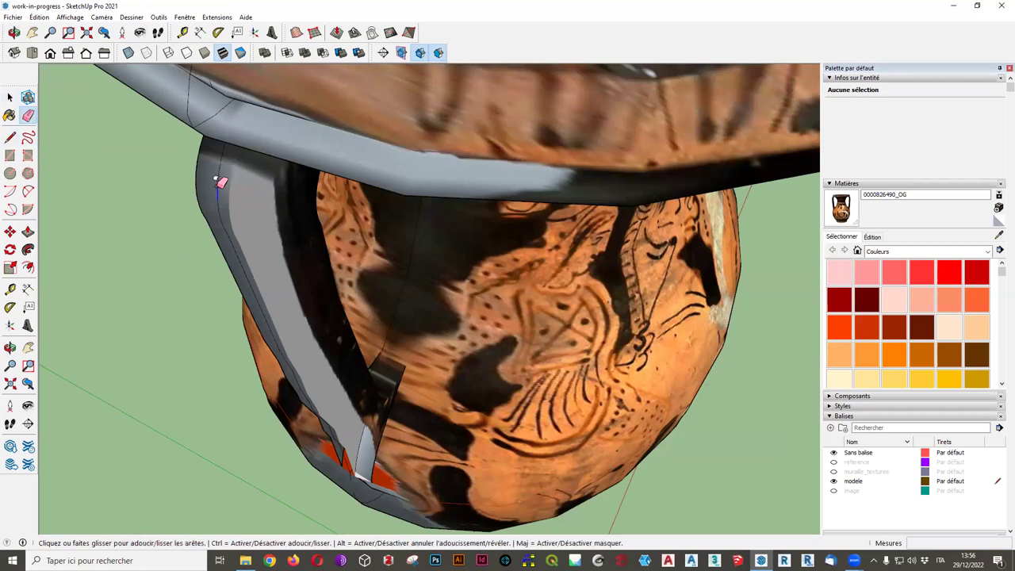
ctrl+drag(219, 176, 217, 196)
ctrl+drag(220, 106, 224, 118)
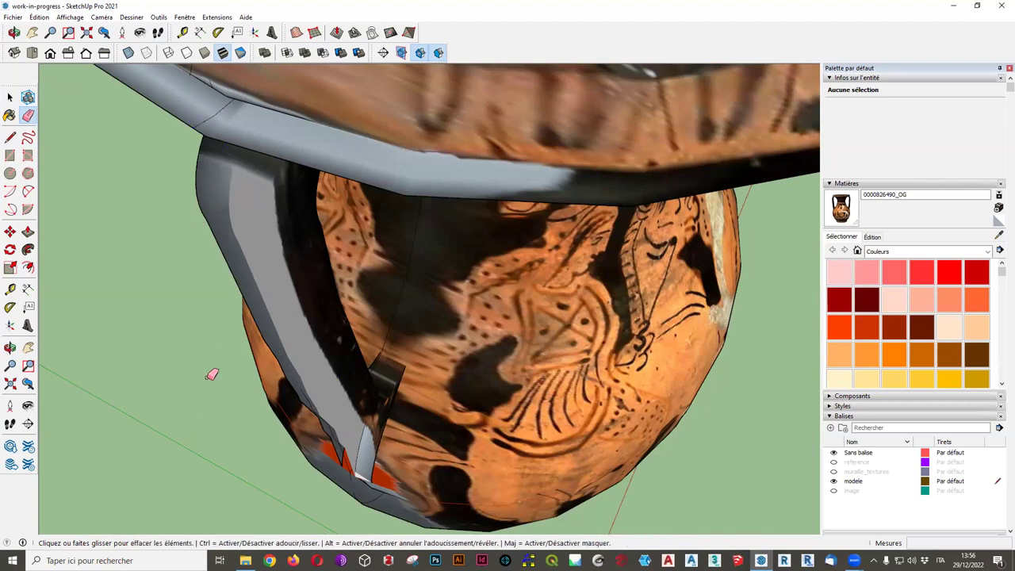
From a front view, soften the central seam edges down the body and up the handle.
middle_drag(211, 370, 562, 246)
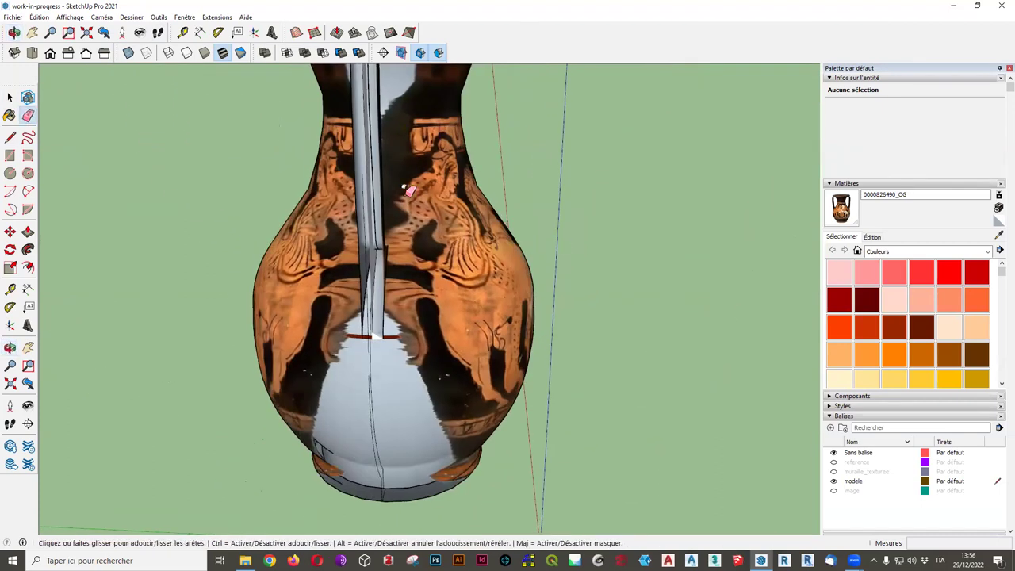
scroll(351, 164, up, 1)
mouse_move(344, 165)
mouse_down()
mouse_move(370, 189)
mouse_move(356, 460)
mouse_up()
ctrl+drag(373, 417, 353, 534)
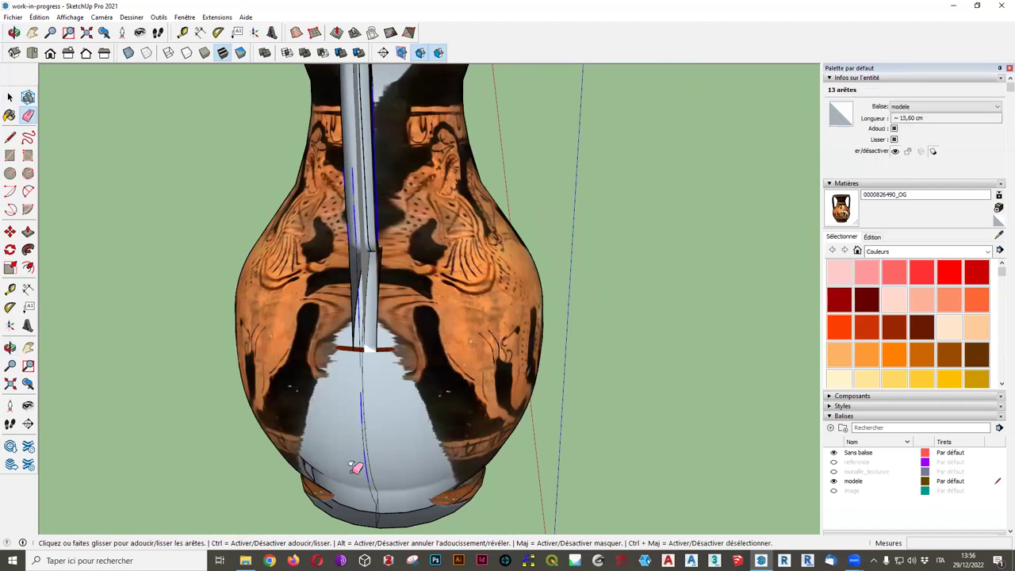
middle_drag(353, 535, 402, 379)
ctrl+drag(386, 422, 361, 250)
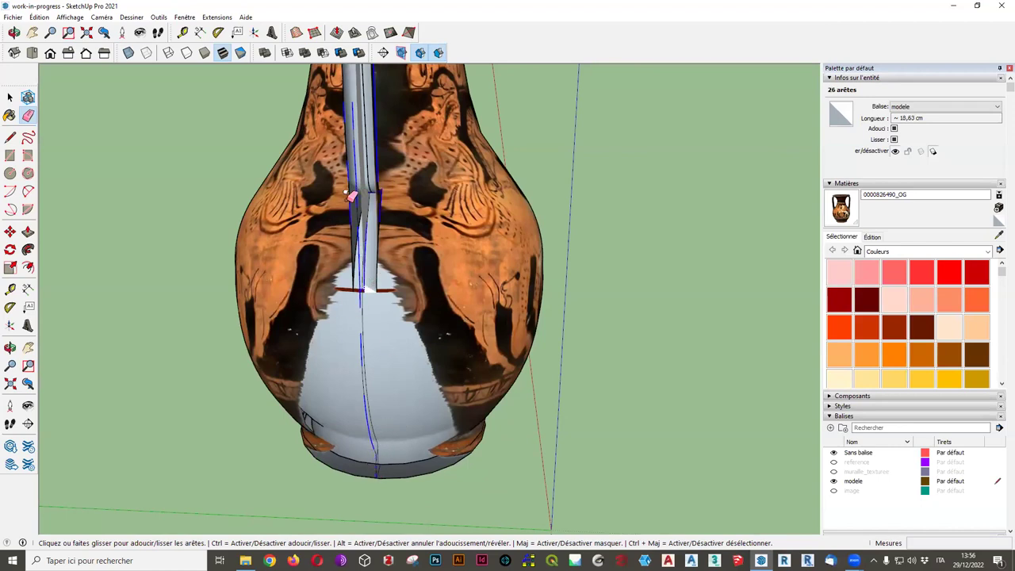
On another side, soften the central seam edges down to the vase bottom.
mouse_move(460, 424)
middle_down()
mouse_move(424, 292)
mouse_move(347, 158)
middle_up()
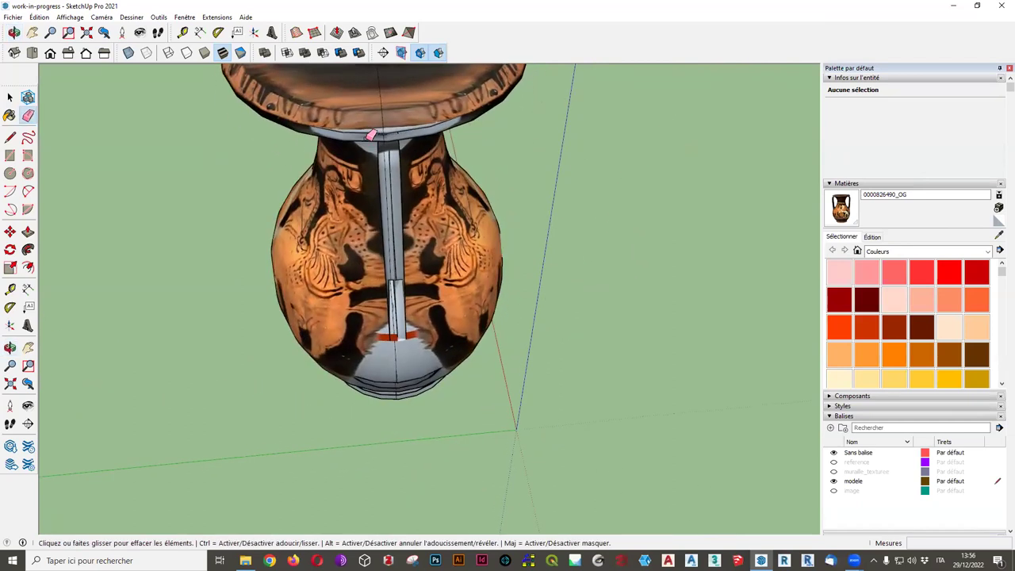
ctrl+drag(347, 158, 403, 159)
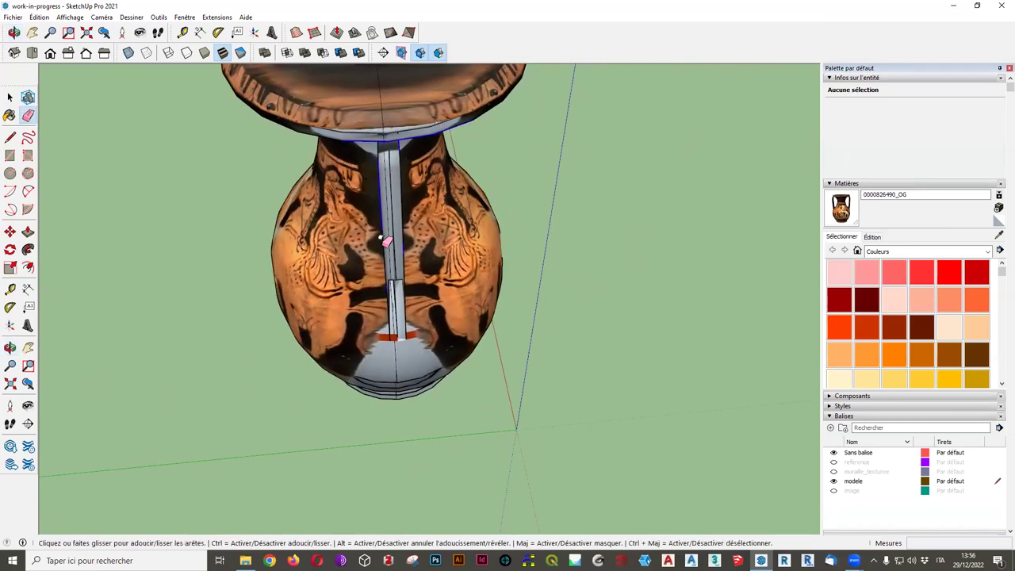
ctrl+drag(393, 285, 427, 372)
mouse_move(427, 372)
middle_down()
mouse_move(291, 251)
mouse_move(654, 312)
mouse_move(190, 211)
mouse_move(612, 283)
middle_up()
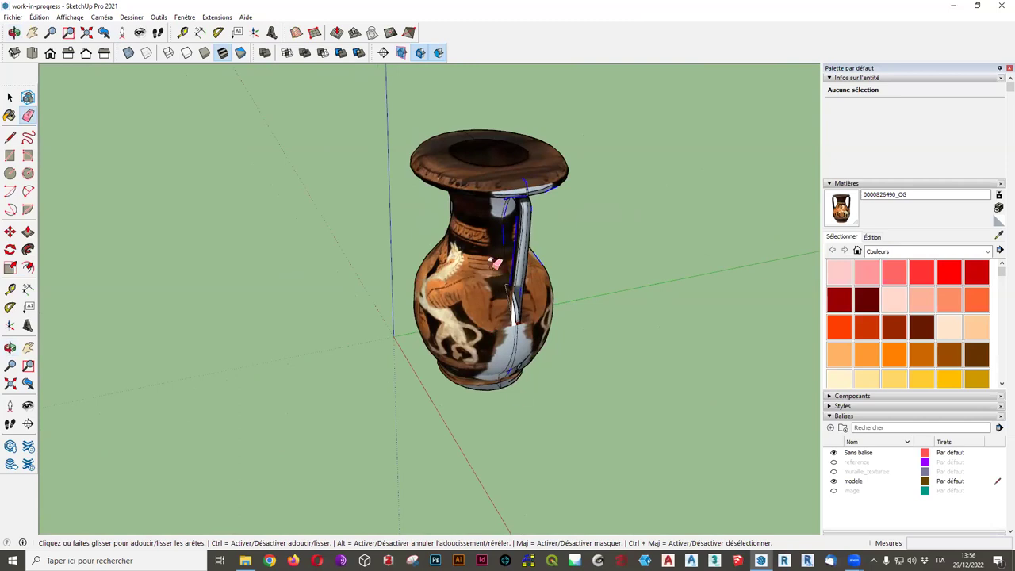
Soften all the edges along the second handle with the Ctrl-Eraser.
ctrl+drag(523, 281, 528, 191)
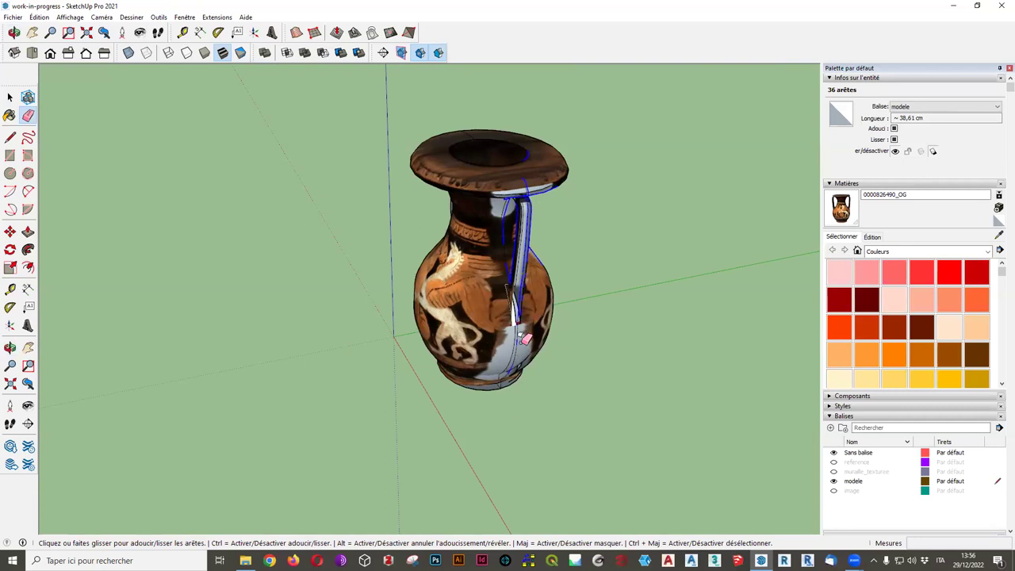
ctrl+drag(514, 371, 526, 317)
ctrl+drag(524, 339, 499, 410)
mouse_move(512, 359)
ctrl+mouse_down()
mouse_move(522, 295)
mouse_move(509, 398)
mouse_move(521, 290)
mouse_move(548, 266)
mouse_move(523, 285)
ctrl+mouse_up()
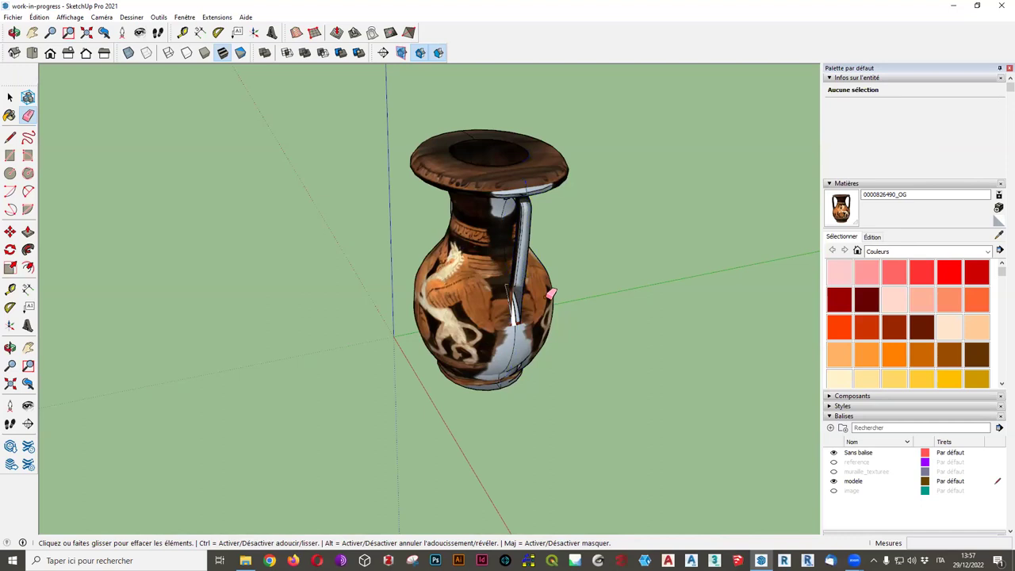
Orbit around to check the seams and settle on an upright perspective side view.
scroll(476, 301, up, 5)
mouse_move(476, 302)
middle_down()
mouse_move(426, 317)
mouse_move(607, 309)
mouse_move(717, 343)
mouse_move(721, 362)
mouse_move(830, 346)
mouse_move(706, 372)
mouse_move(375, 406)
mouse_move(643, 363)
mouse_move(454, 399)
mouse_move(764, 449)
mouse_move(488, 498)
mouse_move(413, 294)
middle_up()
scroll(717, 343, down, 5)
scroll(409, 290, up, 1)
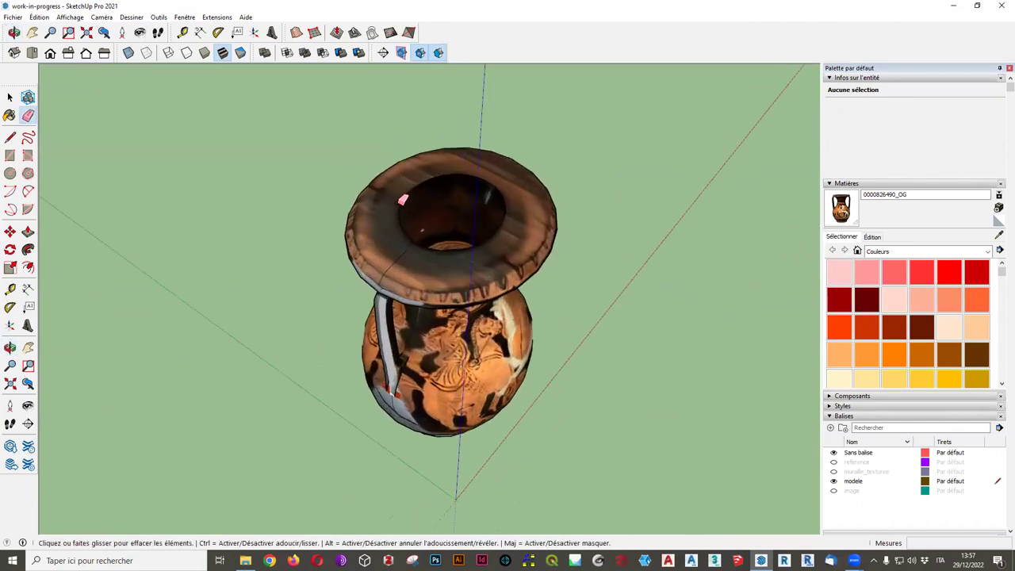
scroll(408, 289, up, 2)
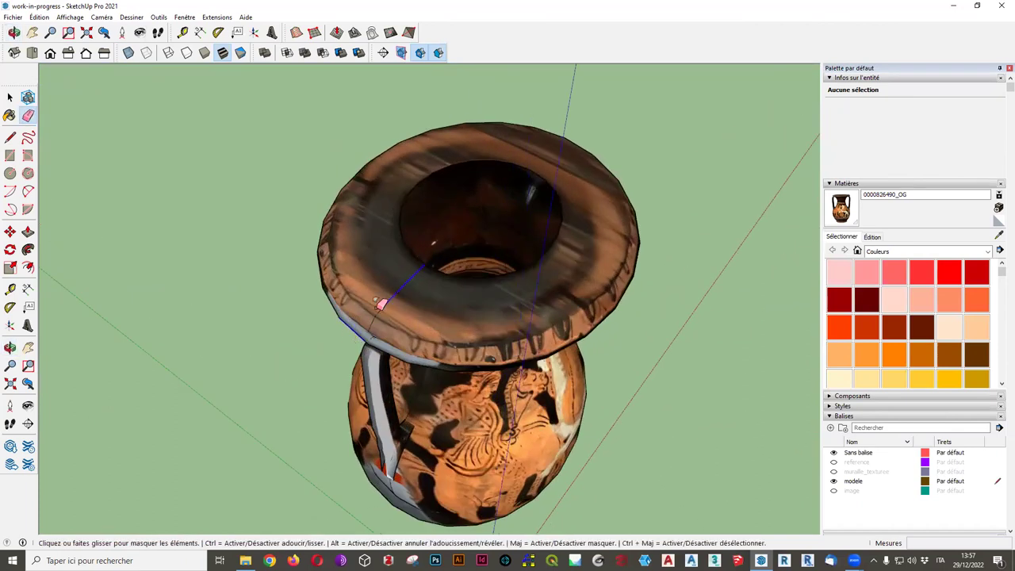
mouse_move(276, 361)
middle_down()
mouse_move(487, 494)
mouse_move(503, 426)
mouse_move(595, 465)
mouse_move(339, 409)
mouse_move(479, 429)
mouse_move(459, 505)
middle_up()
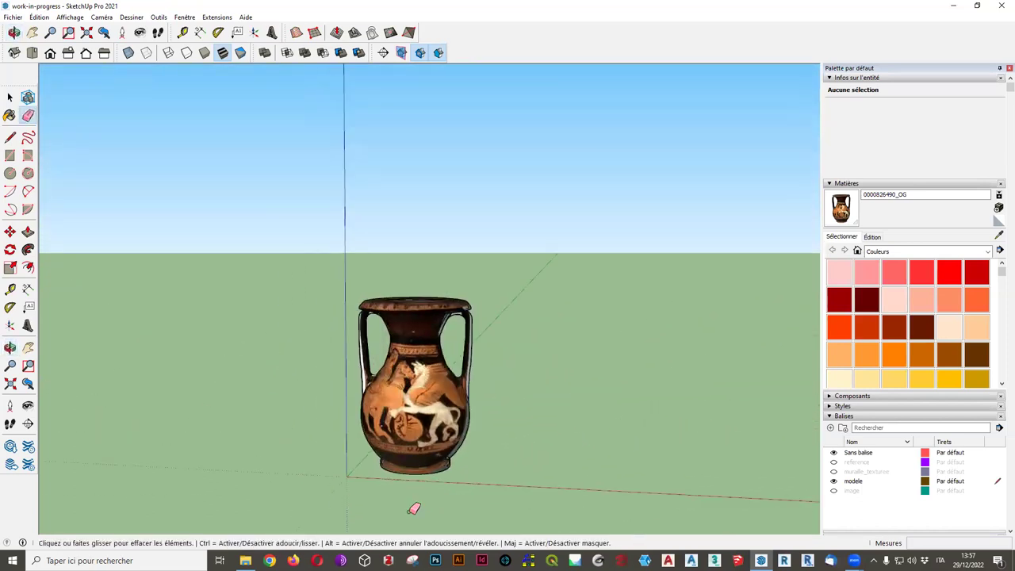